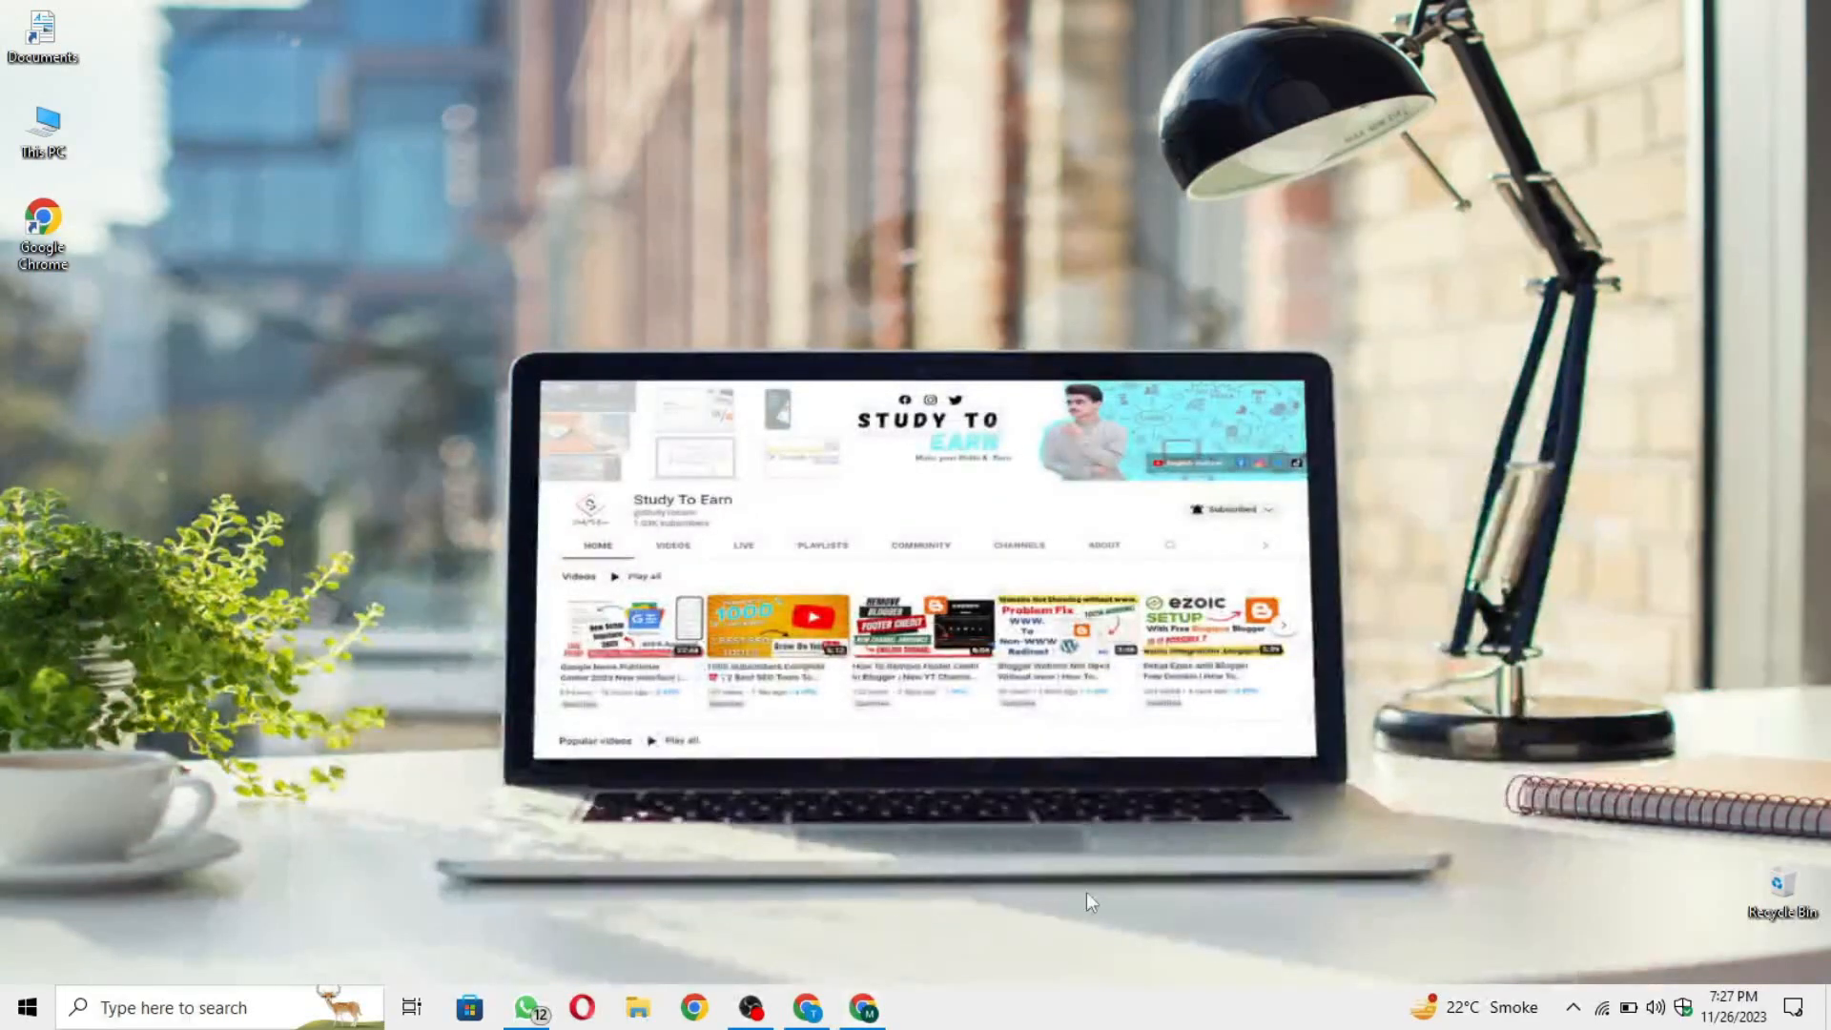
Step: Switch to Chrome, search Google for "ezoic" in a new tab and open the Ezoic website
click(808, 1008)
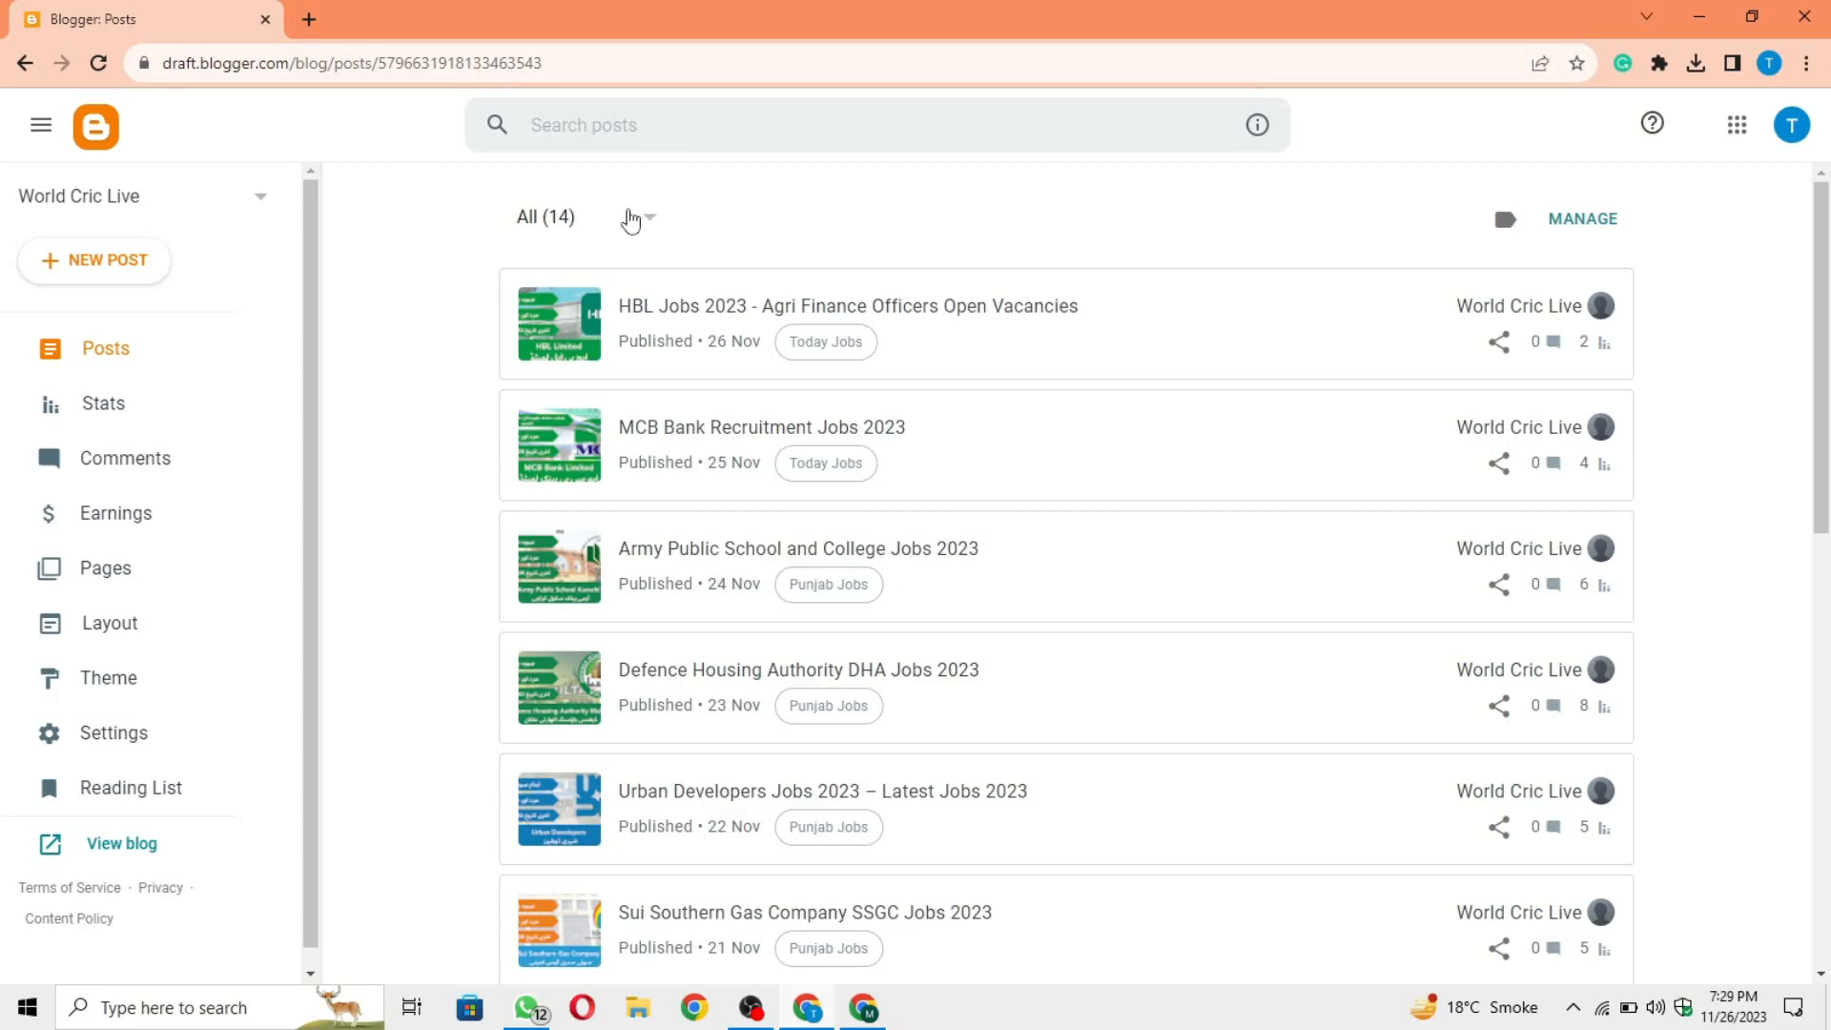
click(633, 217)
click(878, 204)
click(309, 19)
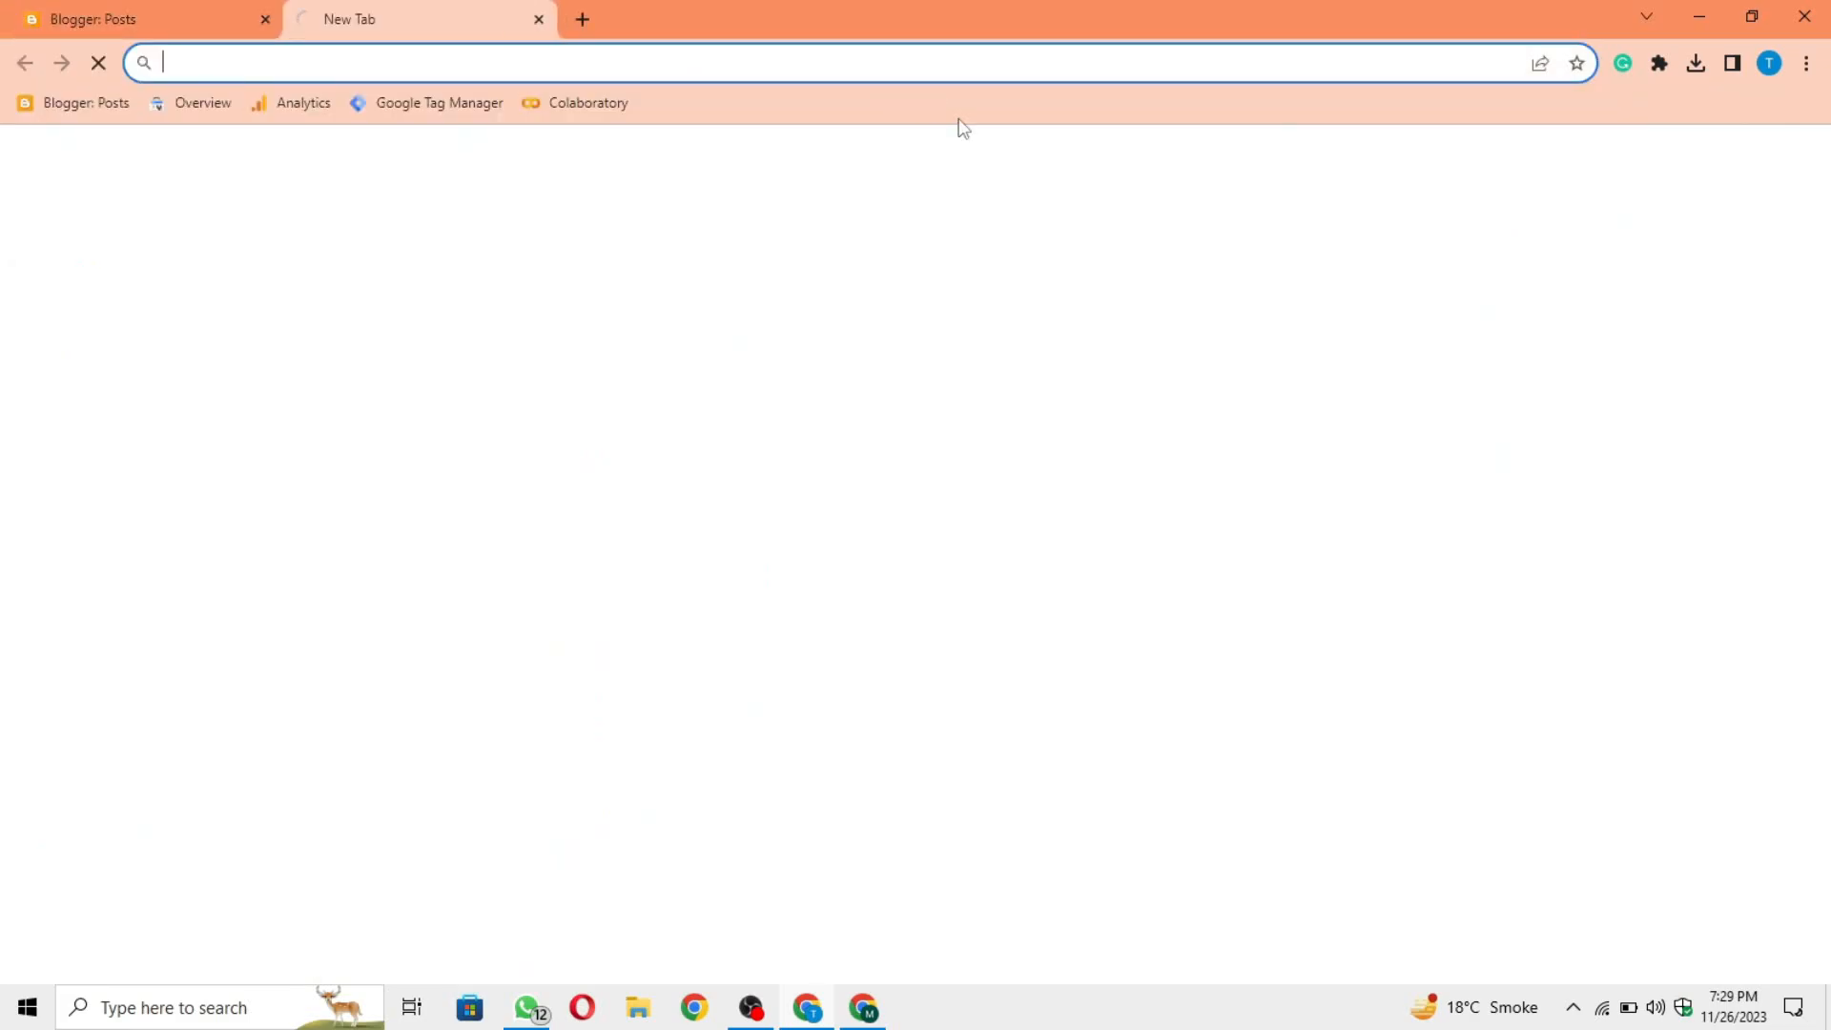
text(ezoic)
key(Return)
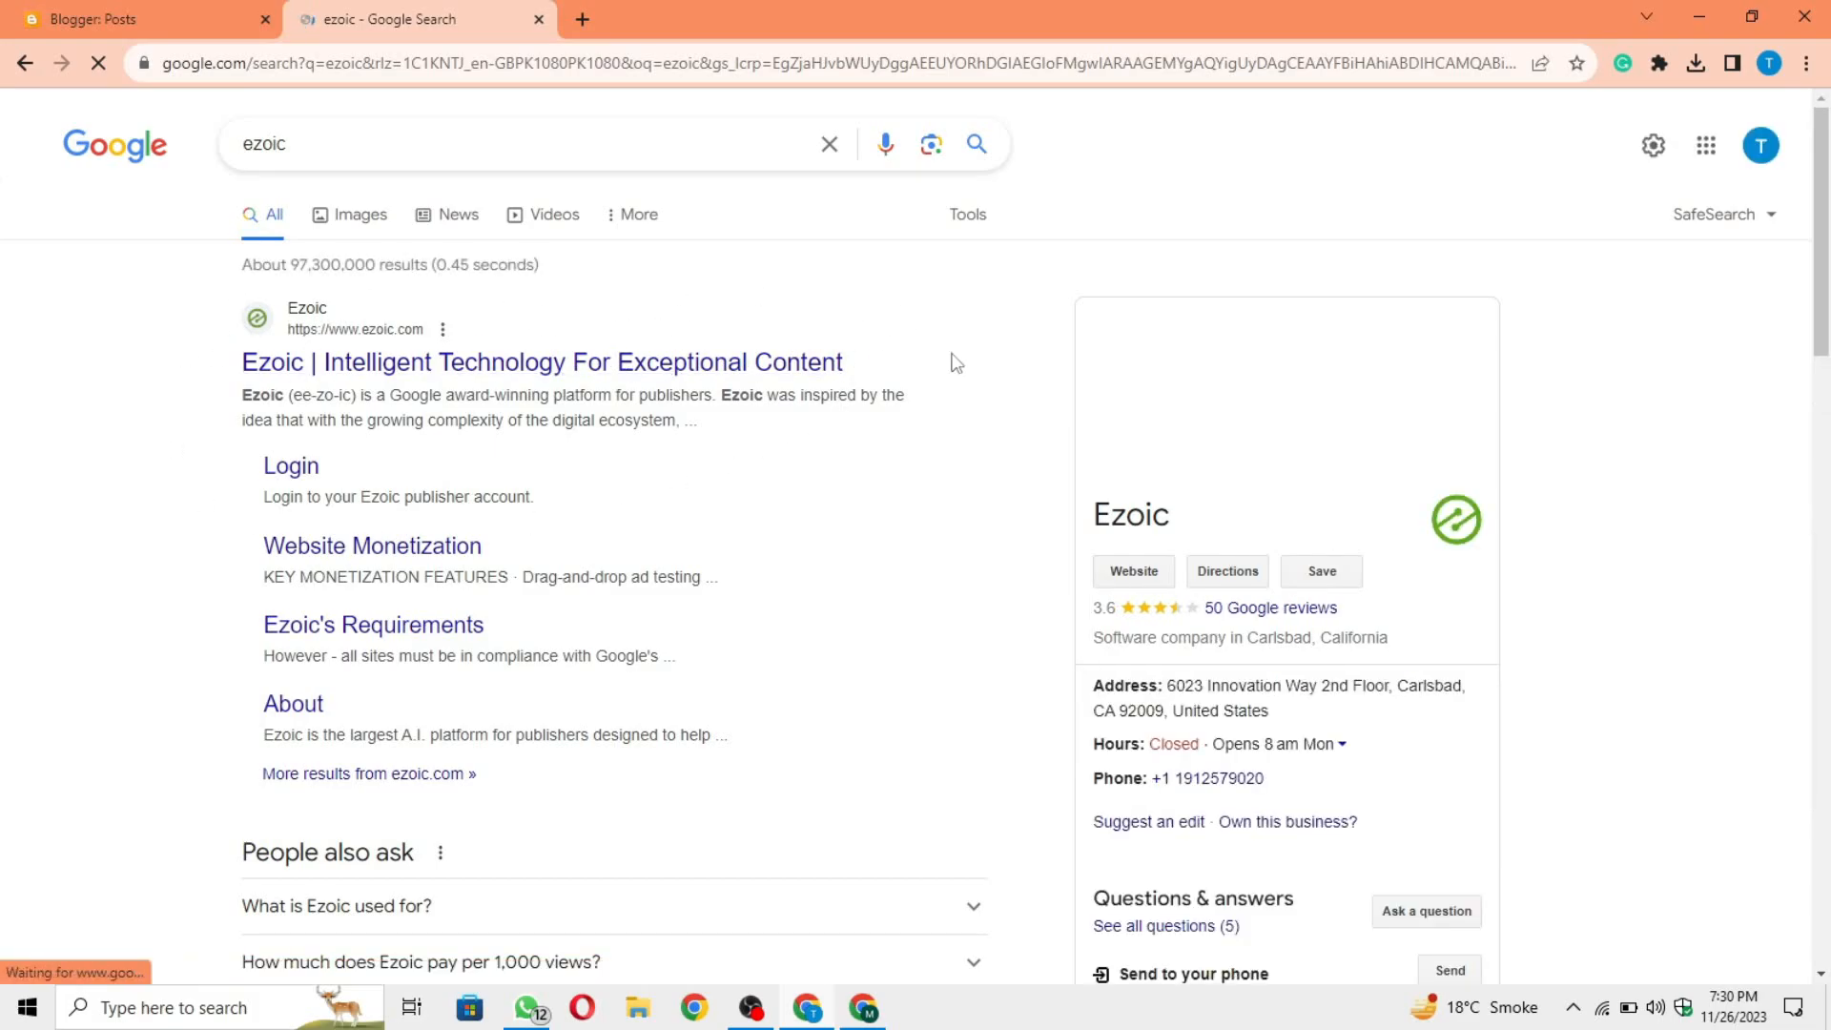
click(682, 382)
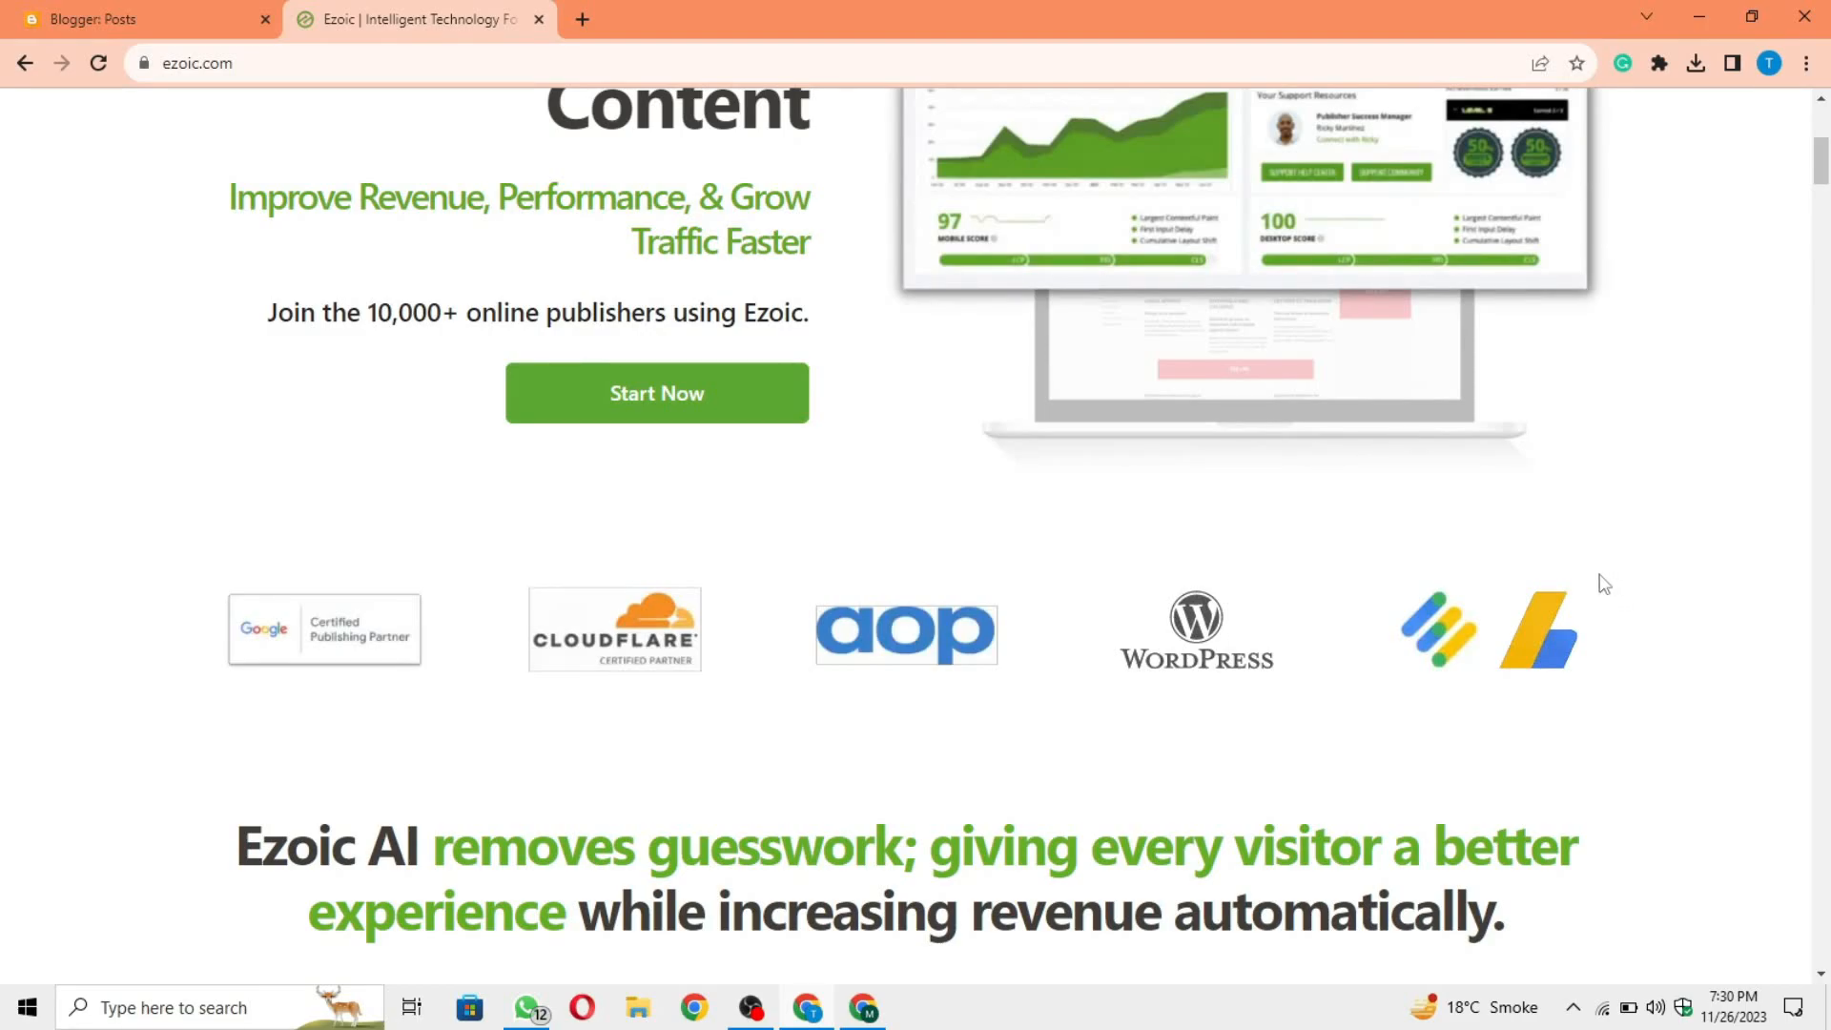
Step: Look through the Ezoic homepage, including its partner logos and monetization sections
scroll(1604, 583, up, 5)
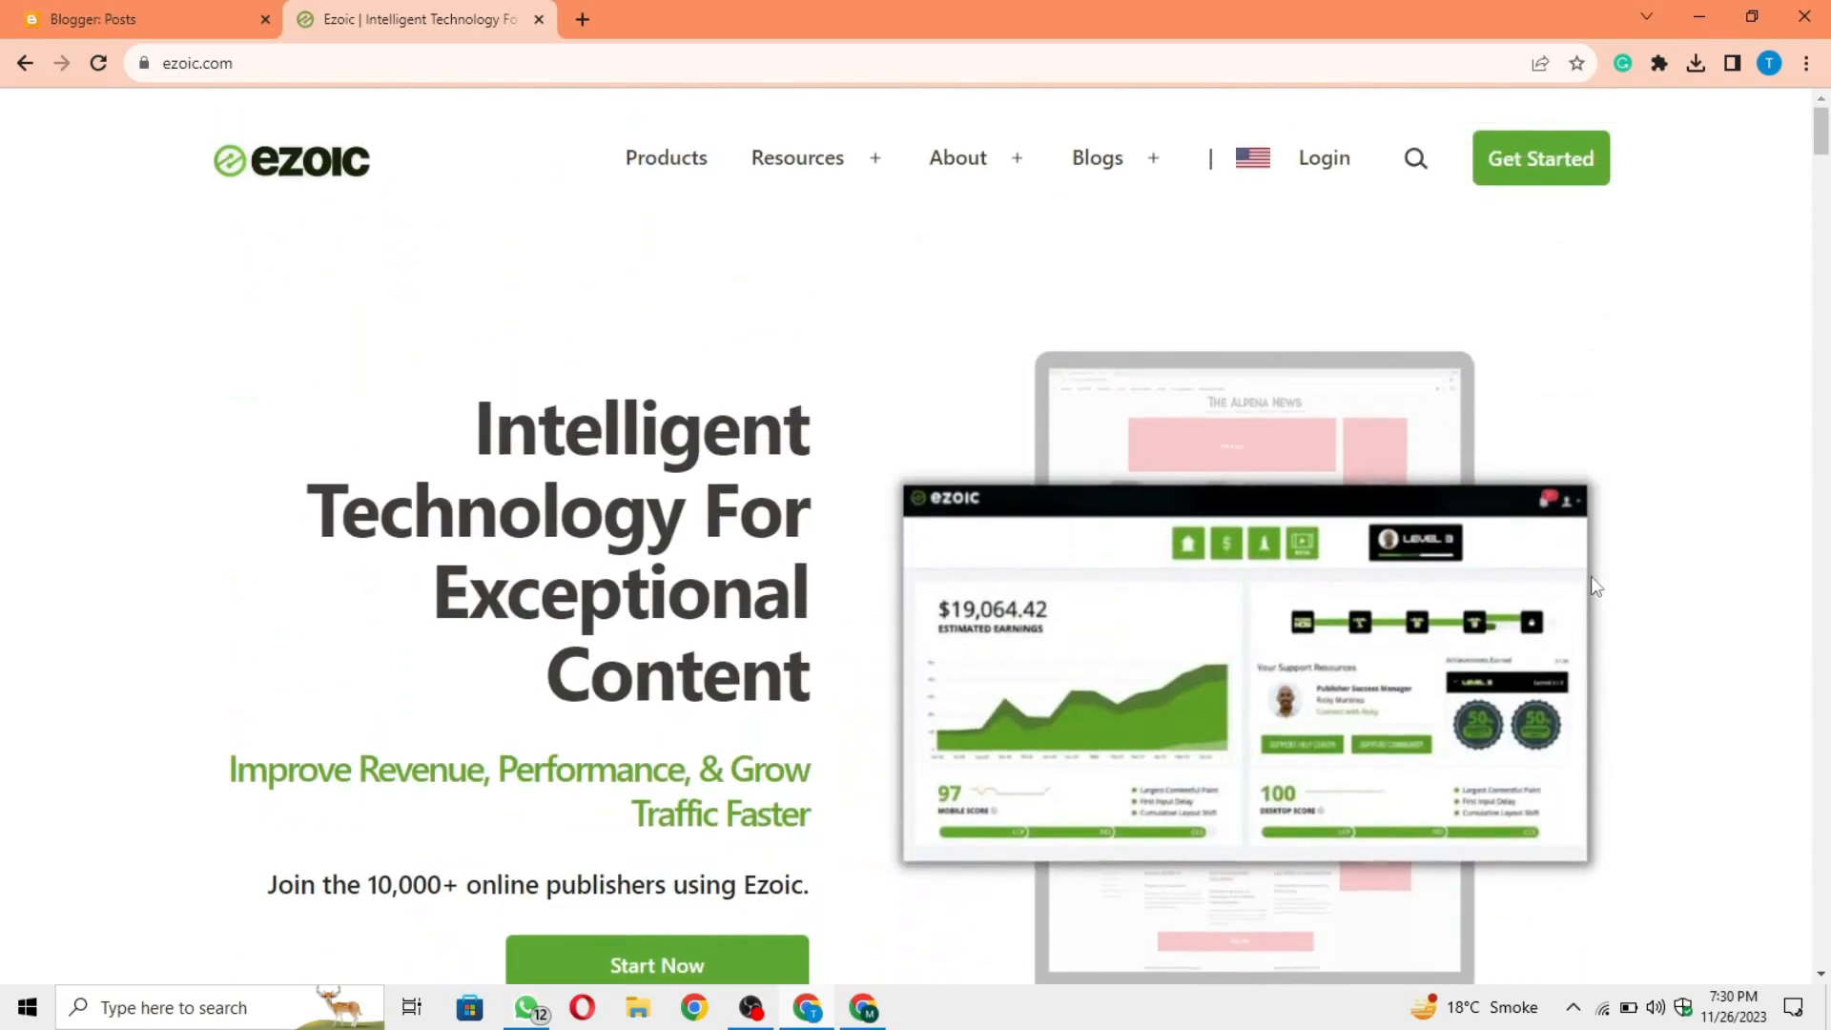
scroll(1585, 501, down, 2)
scroll(1554, 510, down, 2)
scroll(1568, 524, down, 2)
scroll(1595, 524, up, 4)
scroll(1596, 532, down, 4)
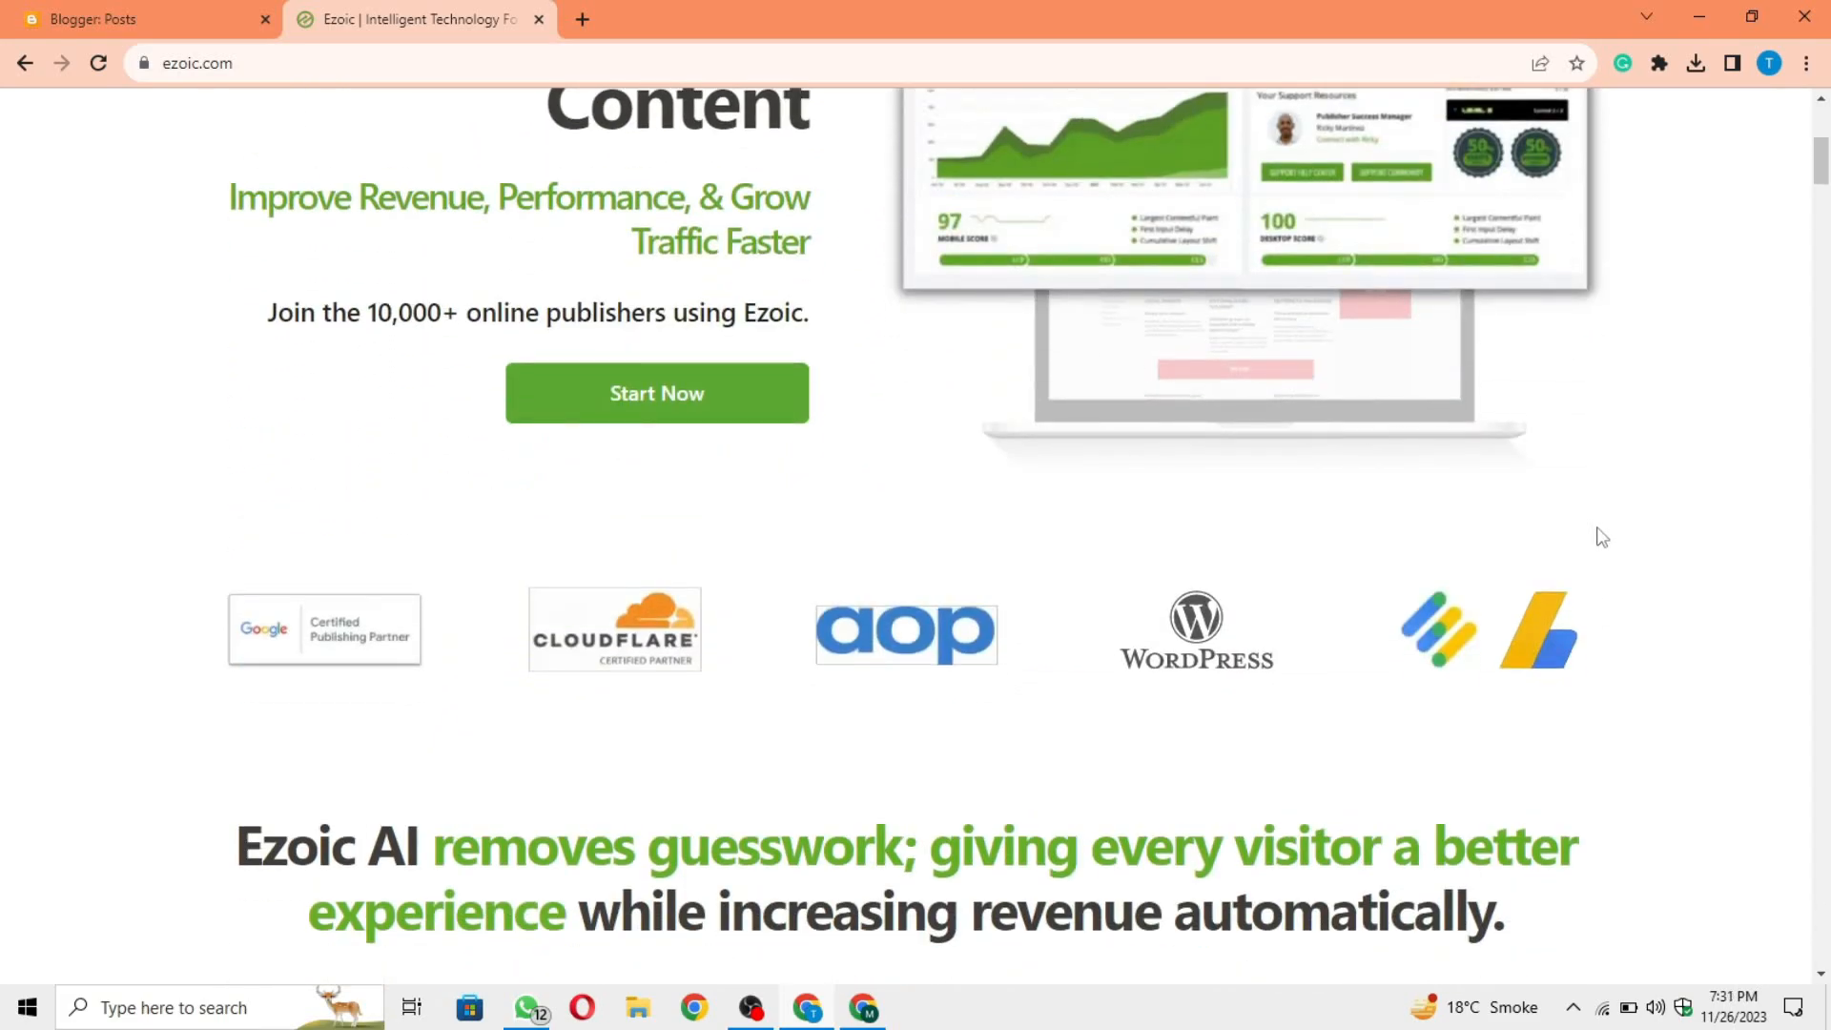
scroll(1597, 549, up, 4)
scroll(1598, 551, down, 2)
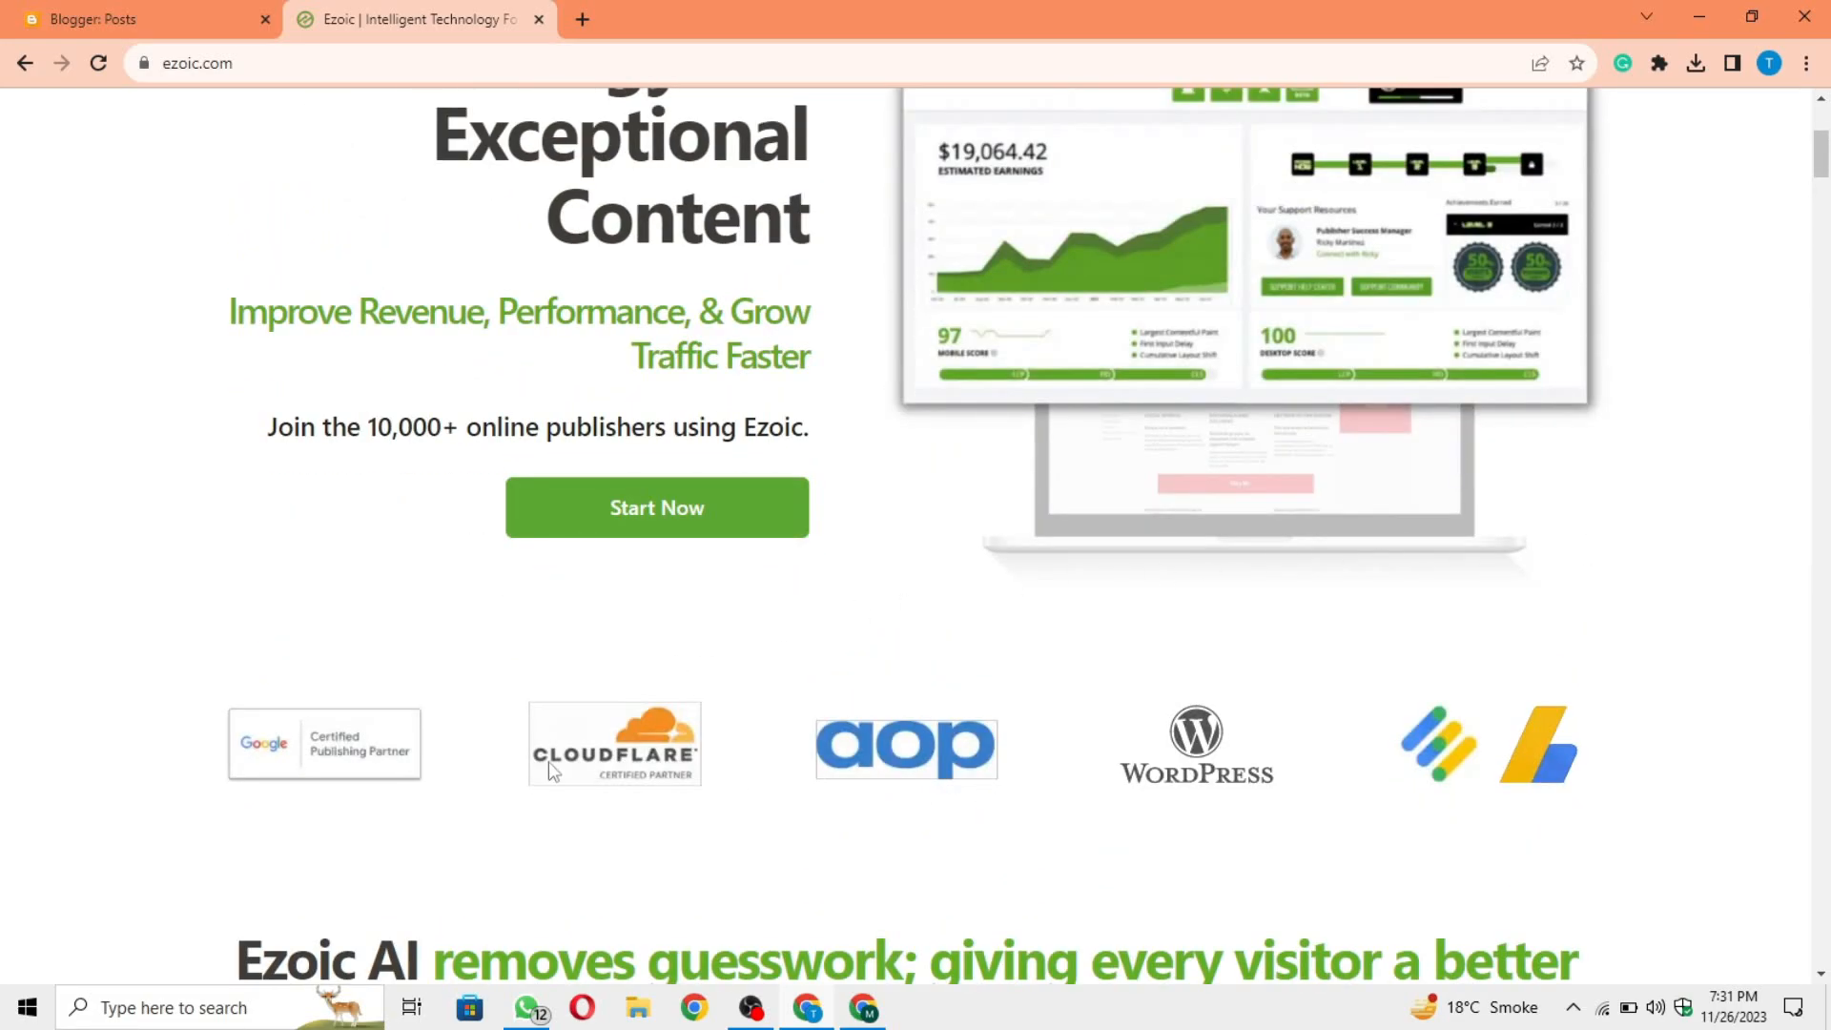
scroll(954, 782, down, 2)
scroll(1418, 743, down, 3)
scroll(1508, 649, down, 20)
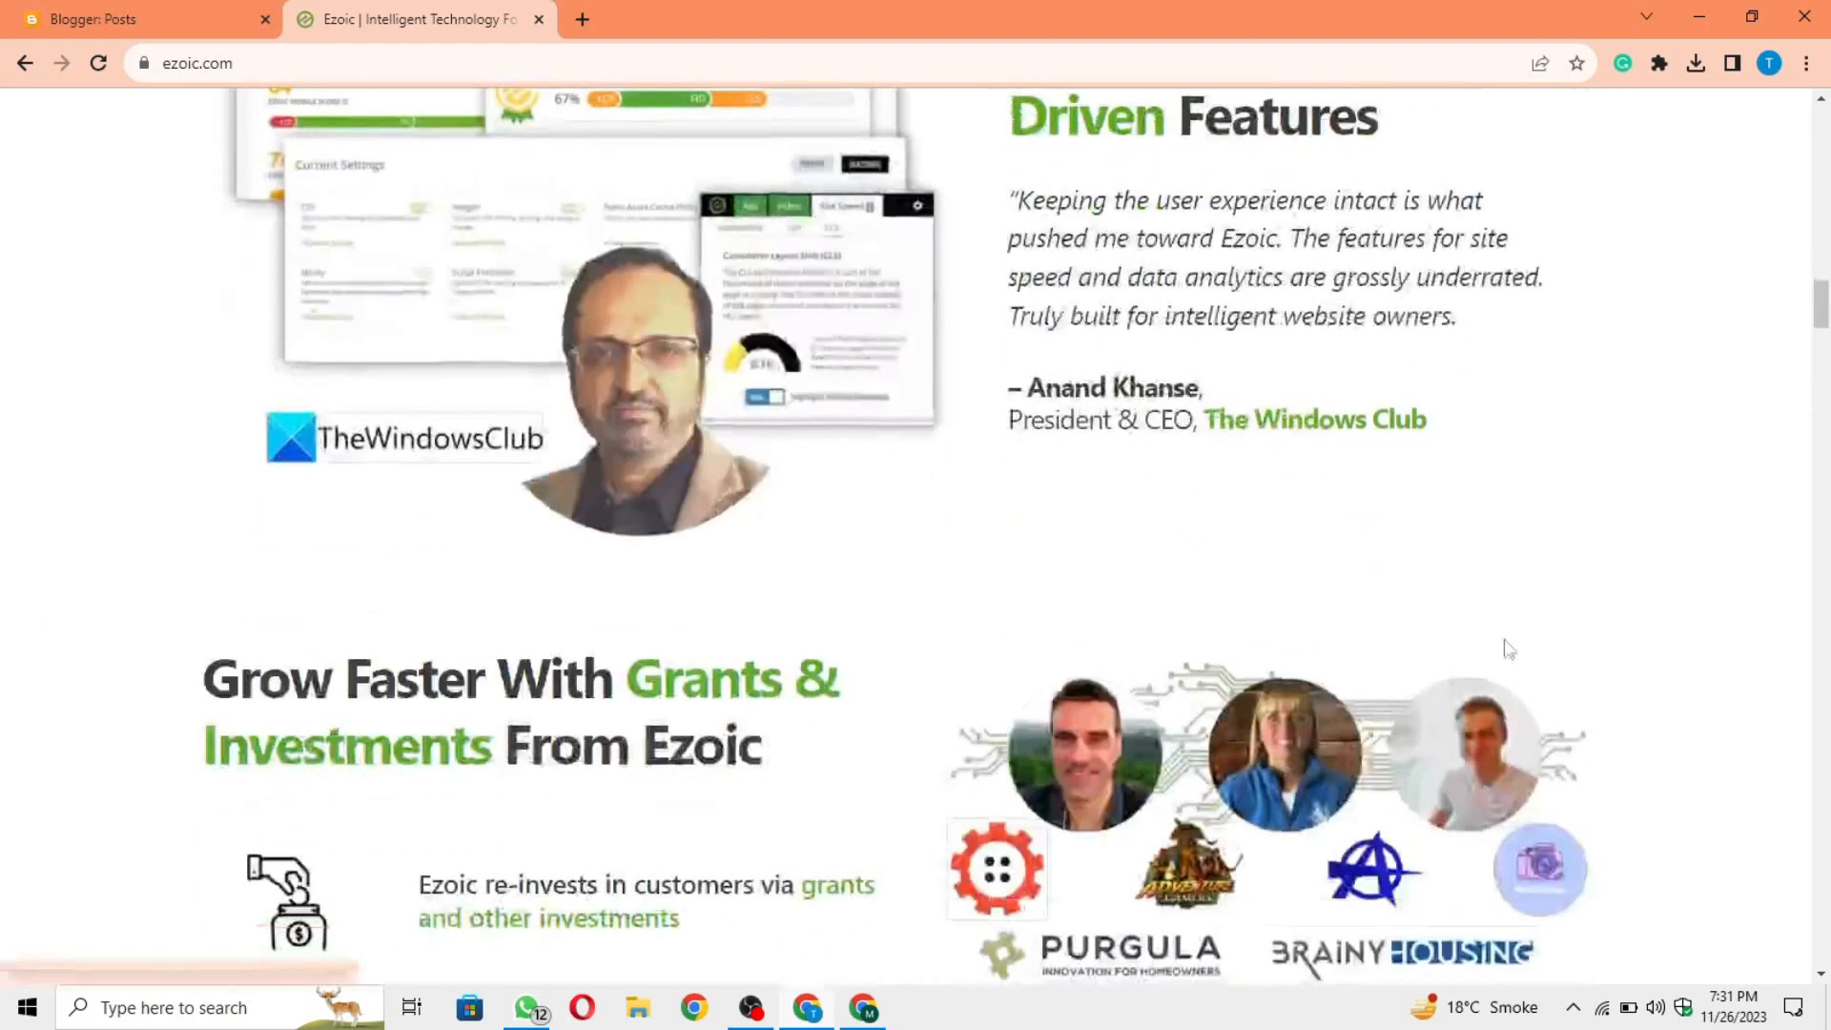
drag(1820, 307, 1827, 66)
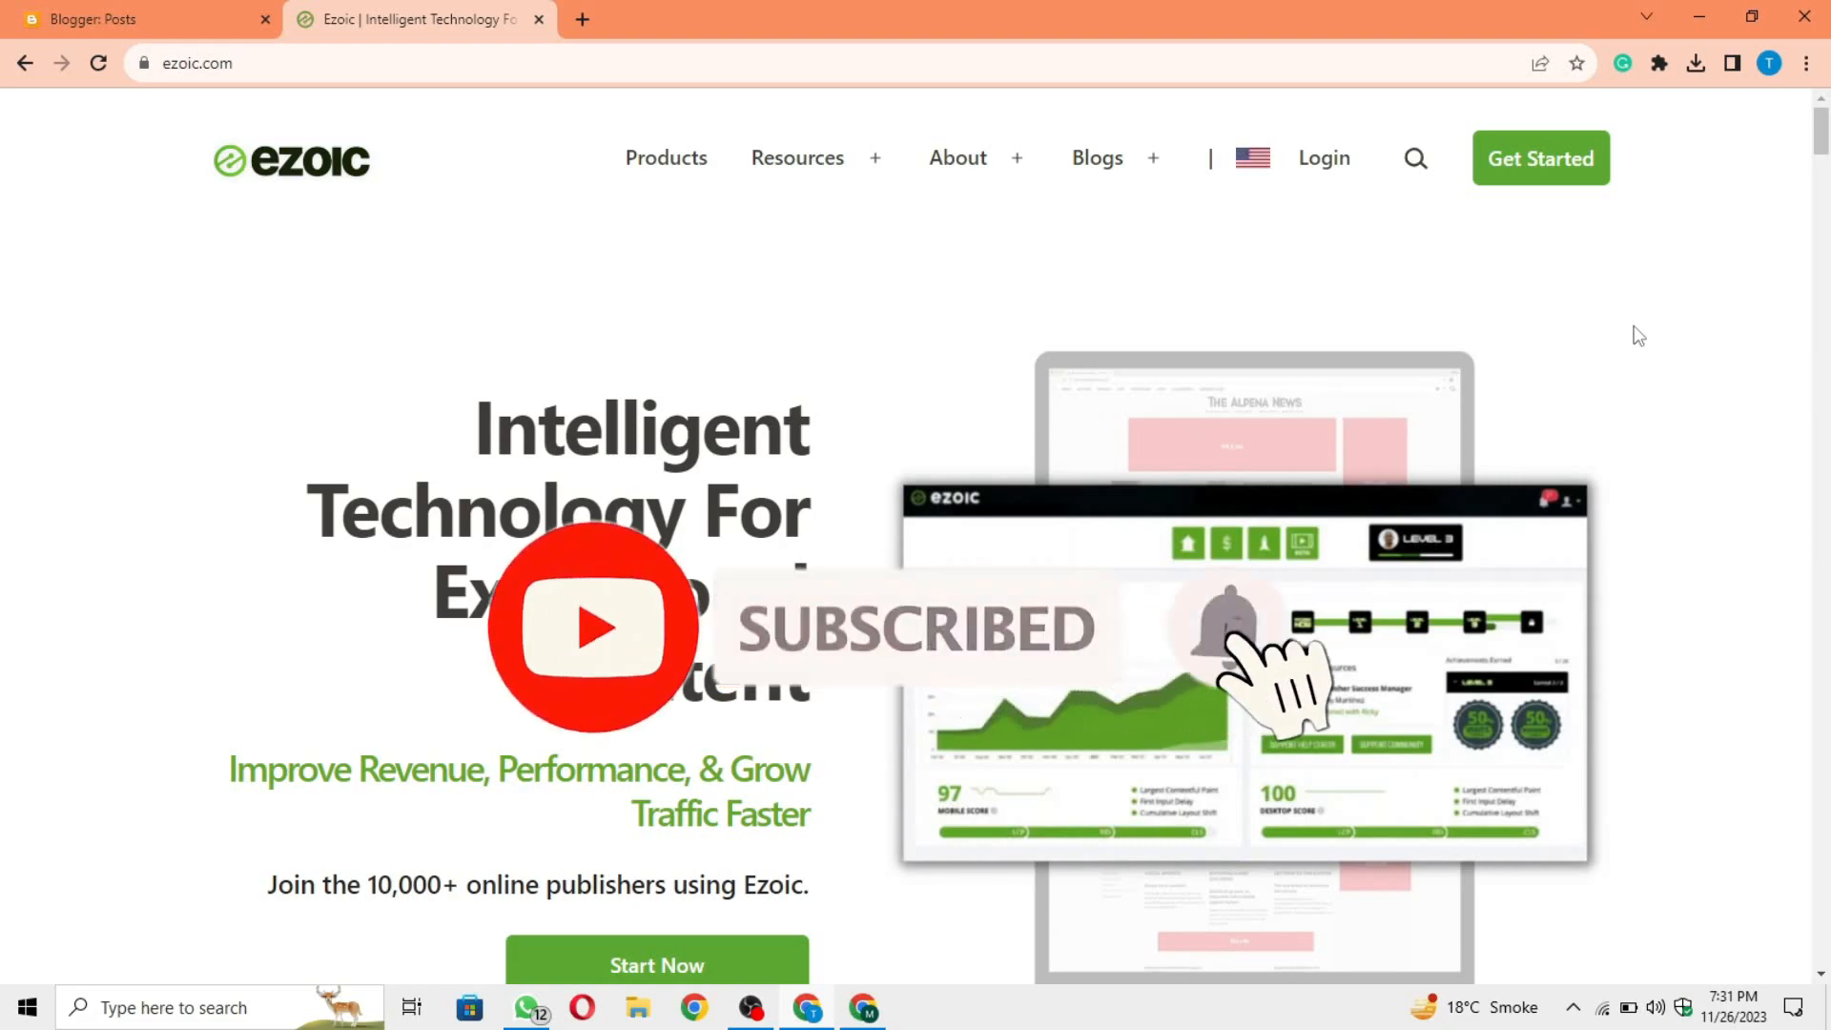
Step: Open the Ezoic Get Started sign-up form, ready for entering the account e-mail
click(1558, 170)
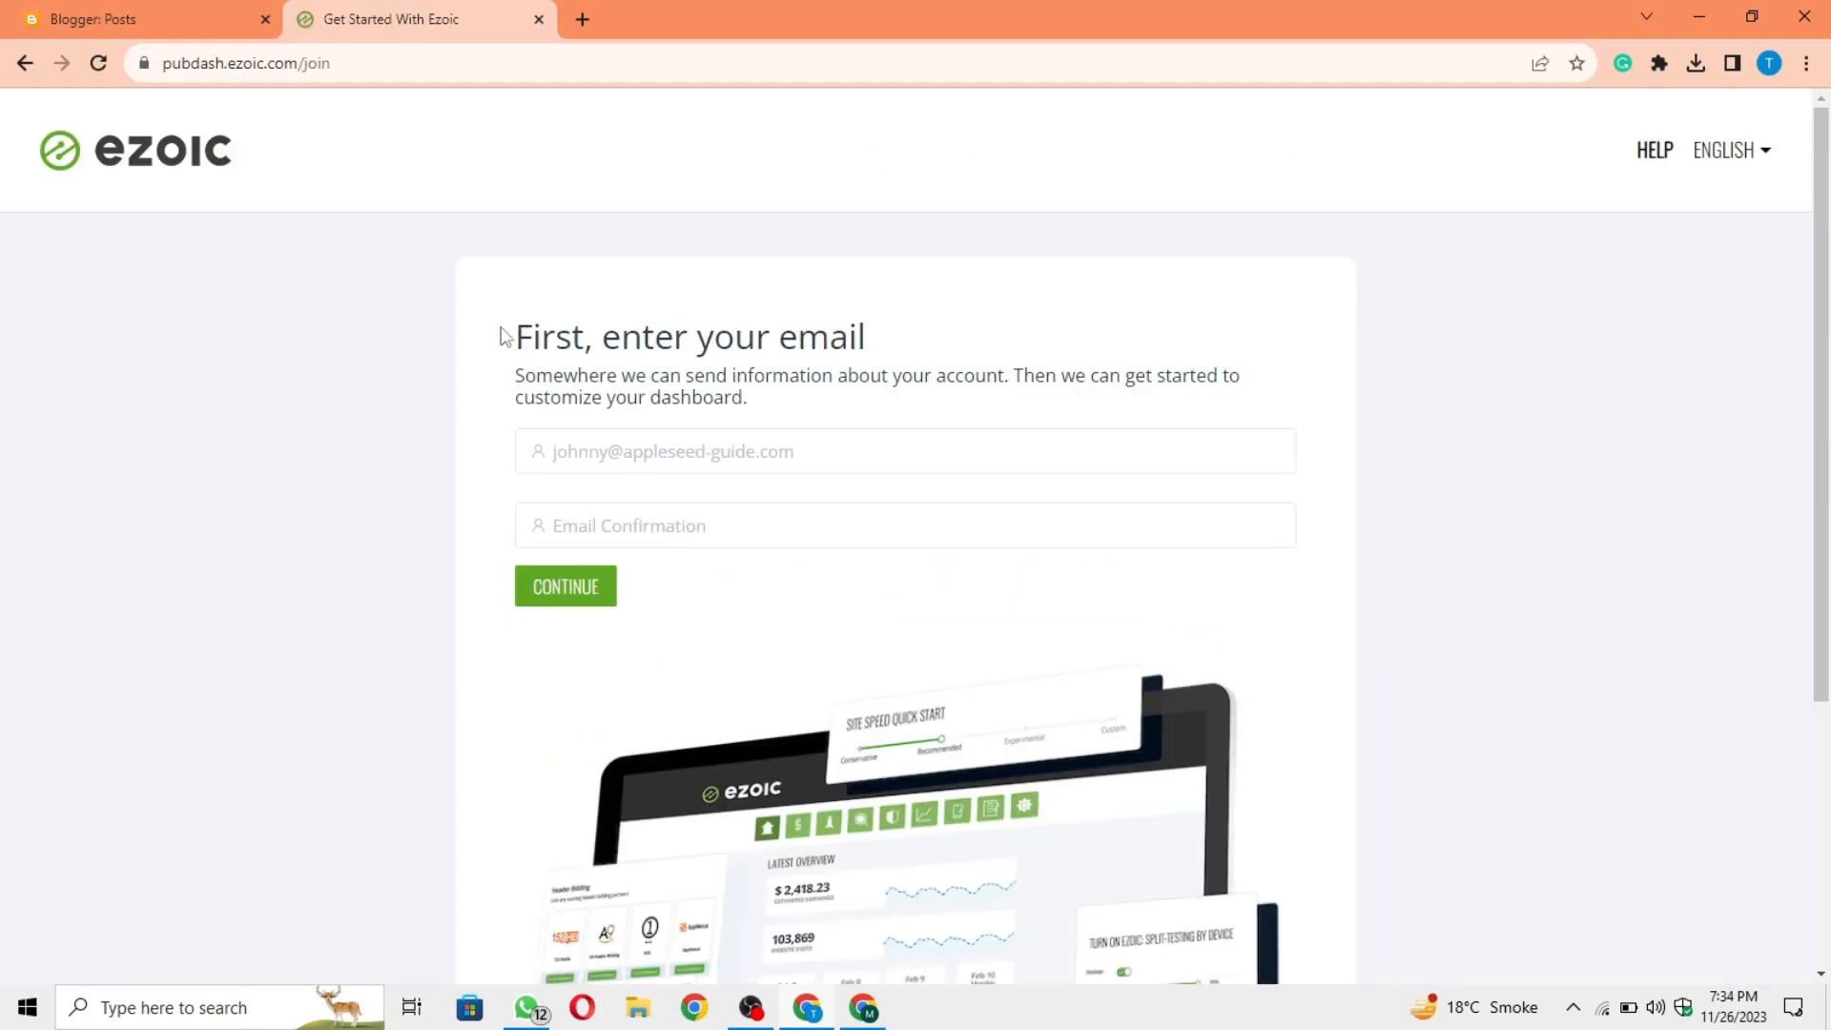
drag(603, 341, 899, 347)
click(654, 499)
click(907, 445)
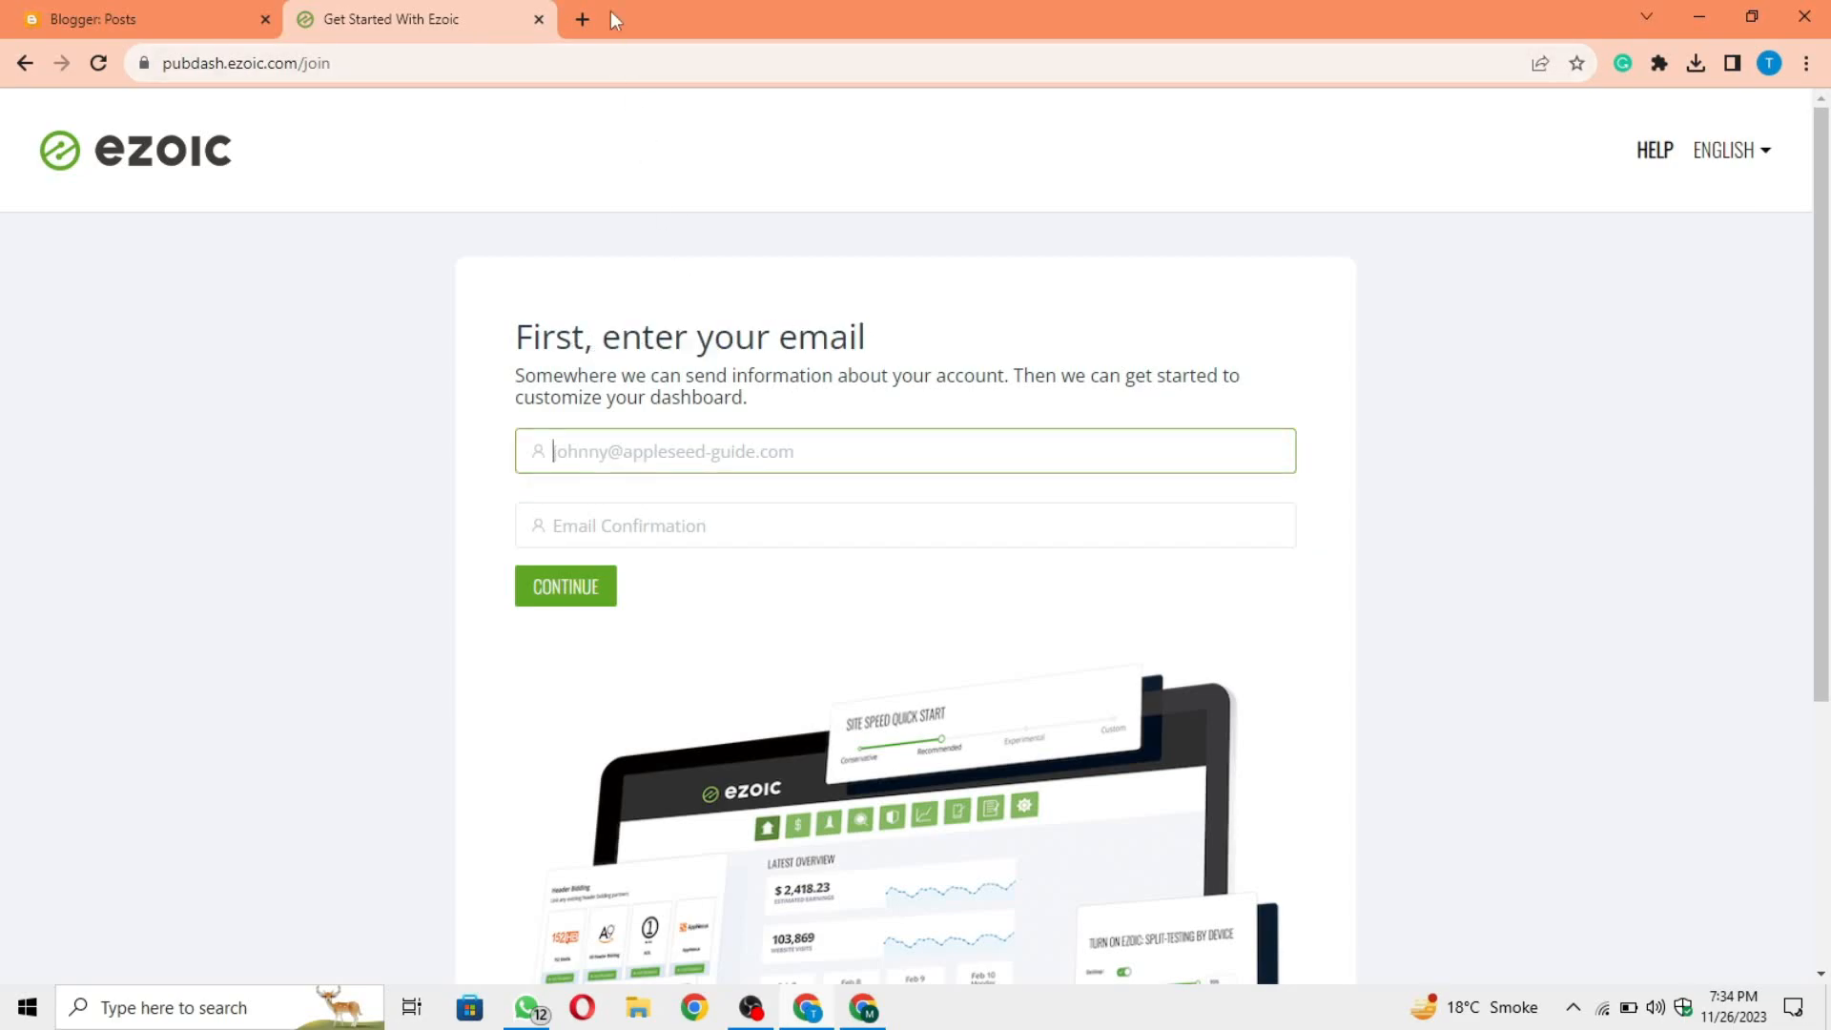
Step: Copy the Google account's e-mail address from a new tab and paste it into the sign-up form's e-mail field
click(581, 19)
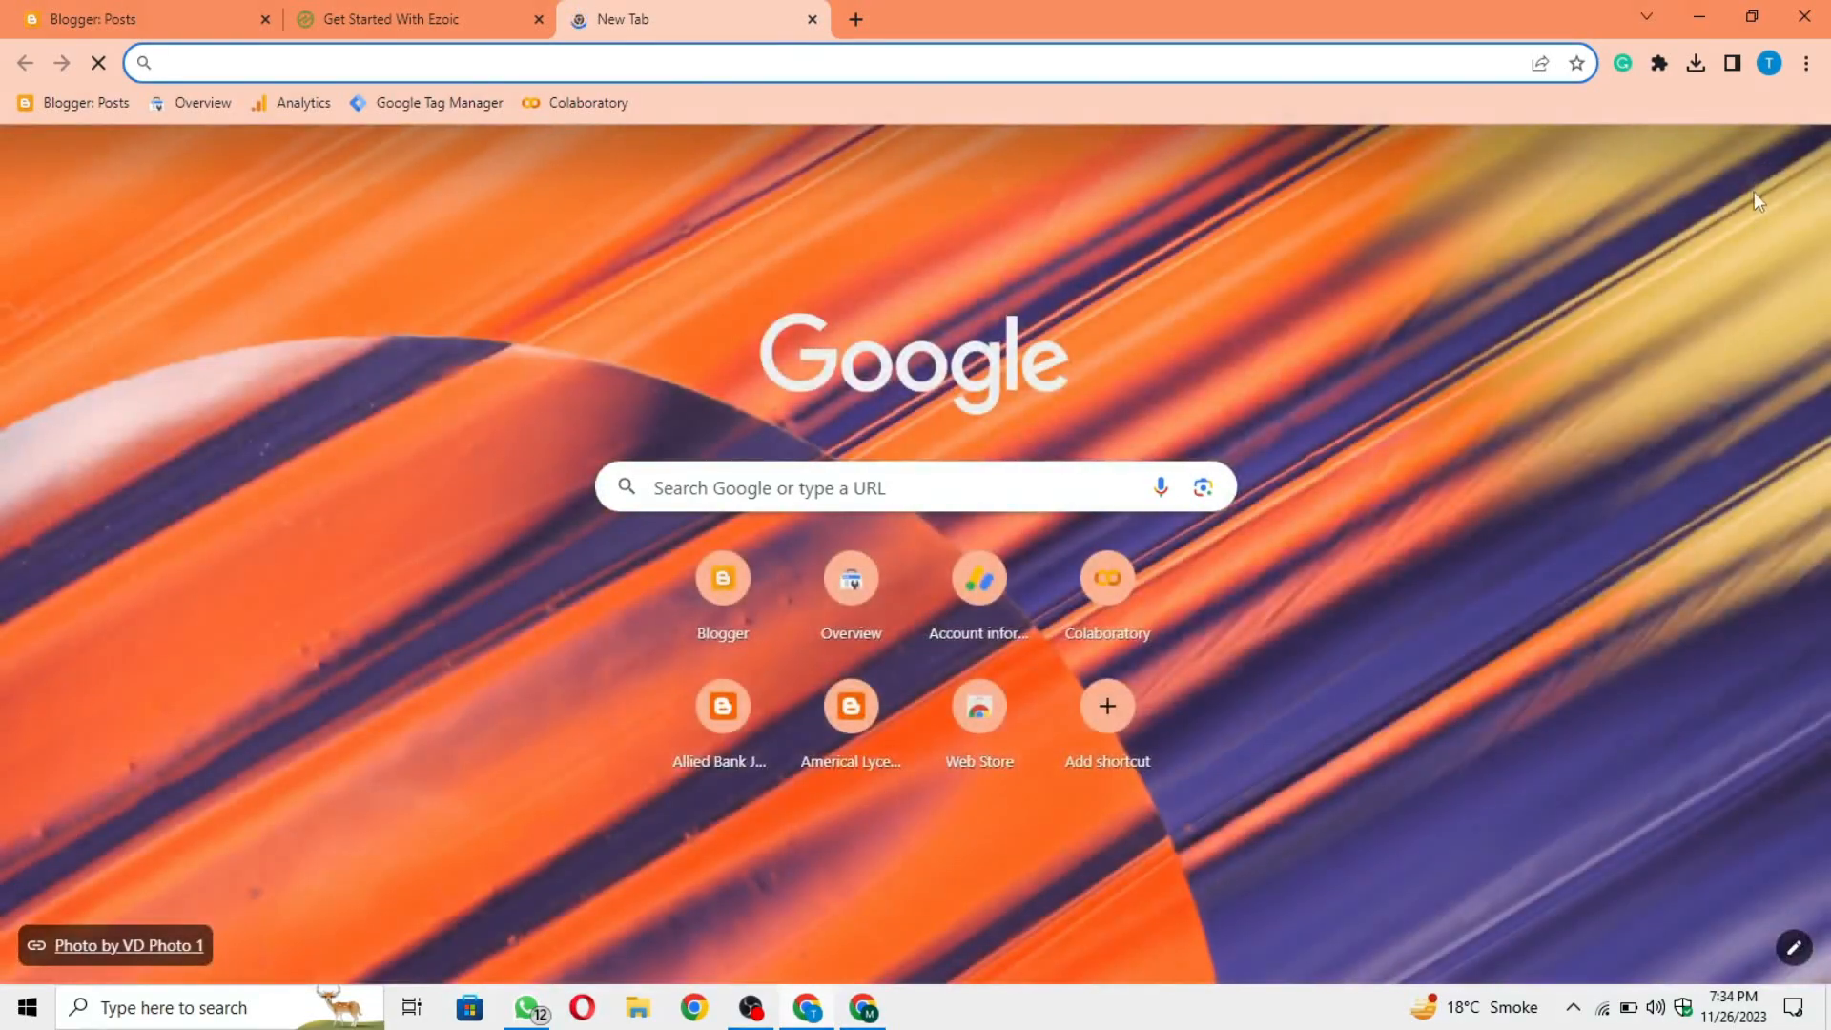
click(1789, 164)
triple_click(1558, 232)
key(ctrl+c)
click(1162, 239)
click(444, 2)
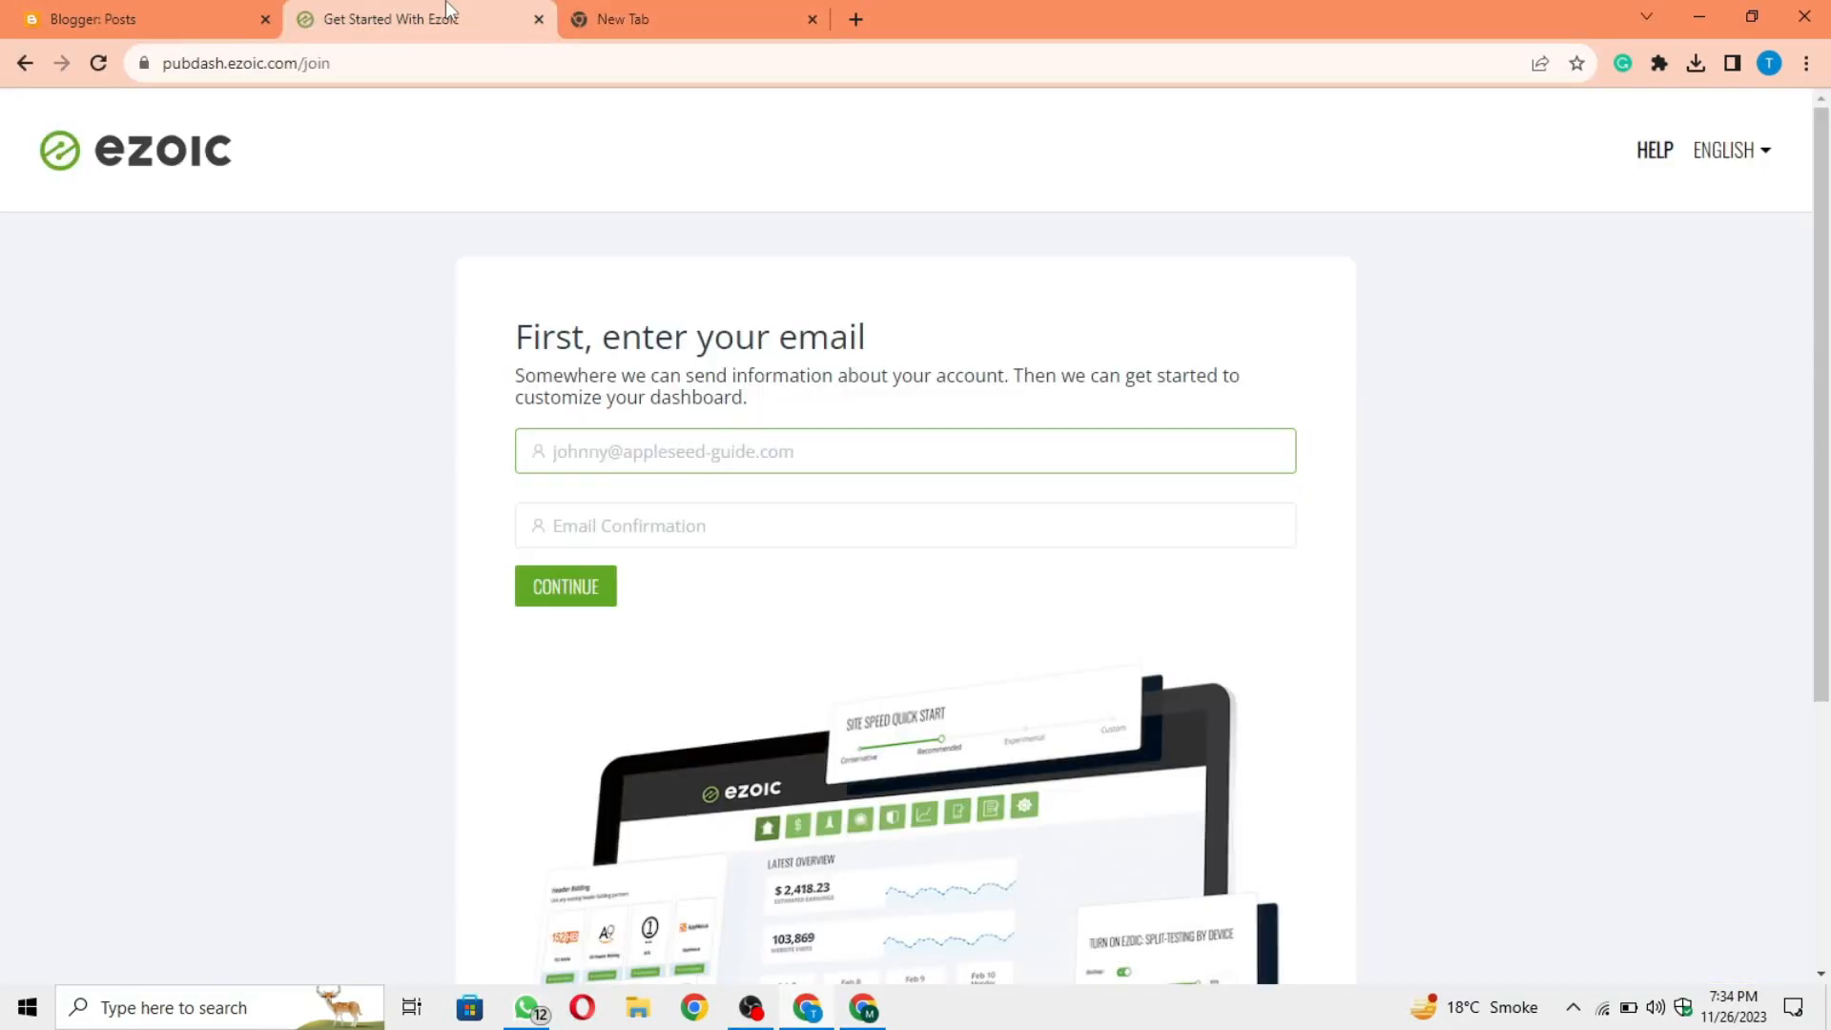
key(ctrl+v)
Step: Repeat the e-mail address in the confirmation field and continue to the domain question
click(662, 516)
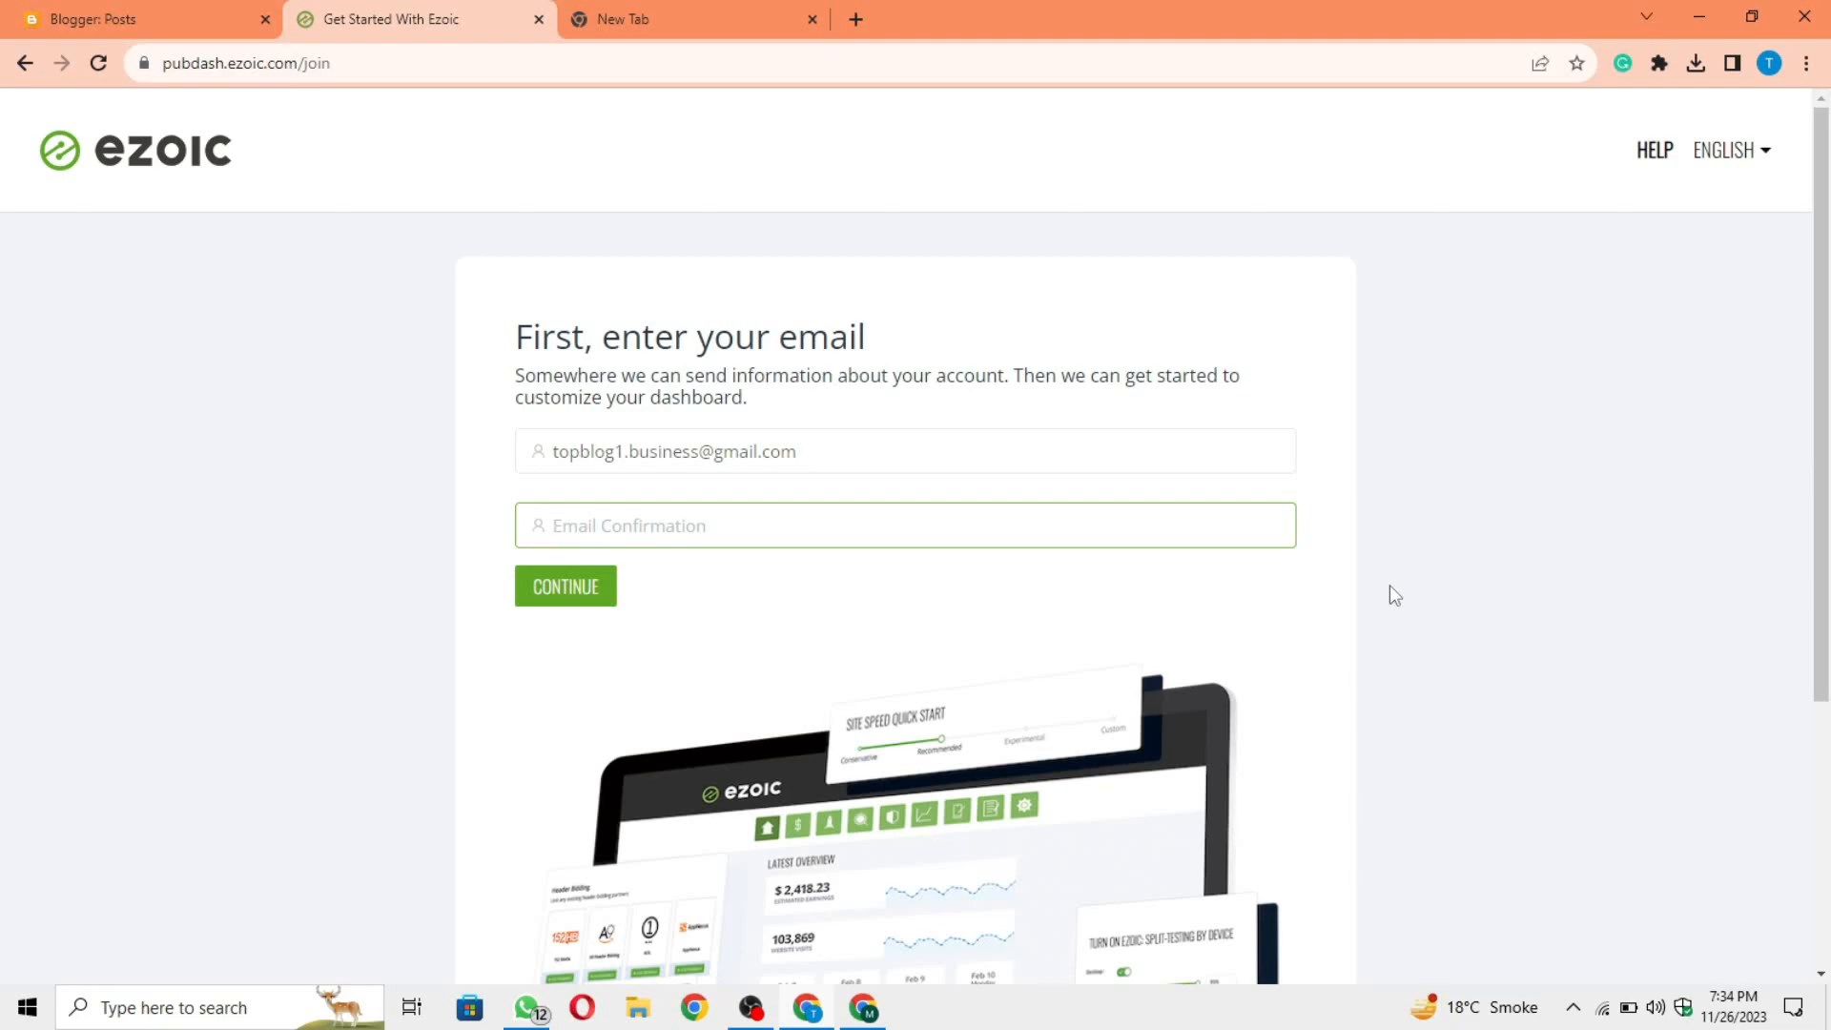
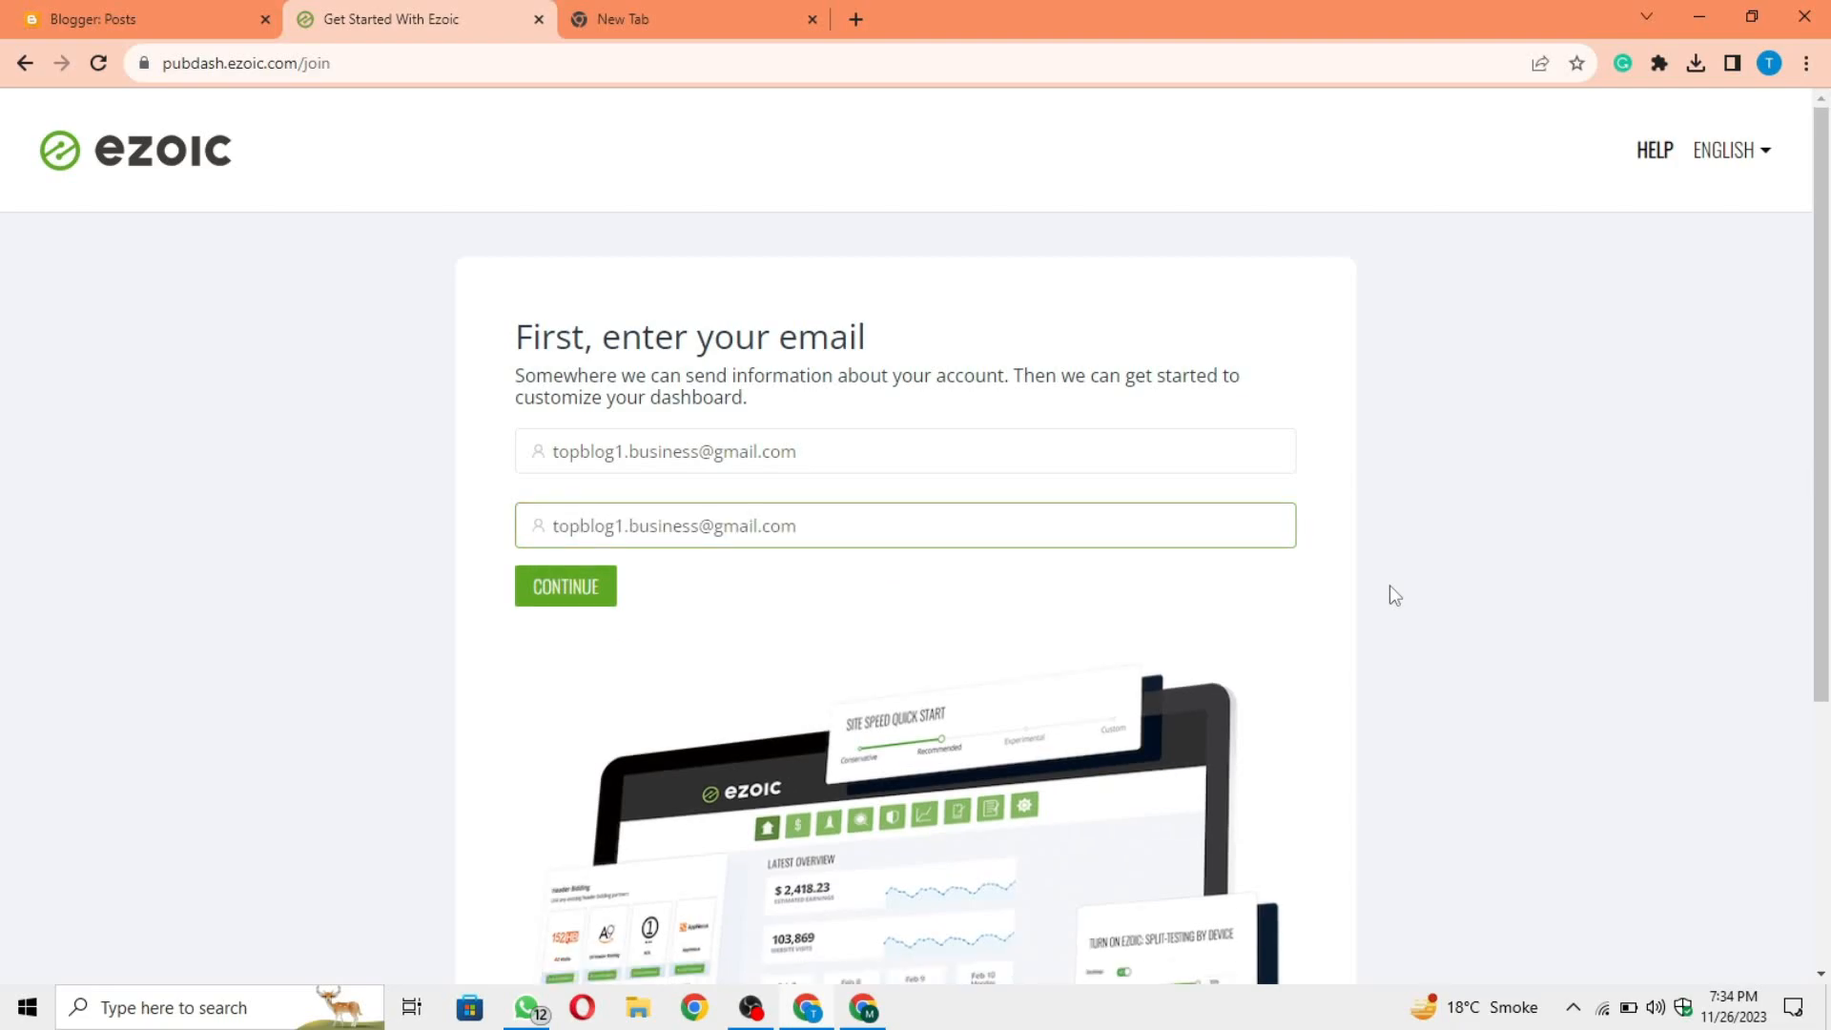
click(577, 599)
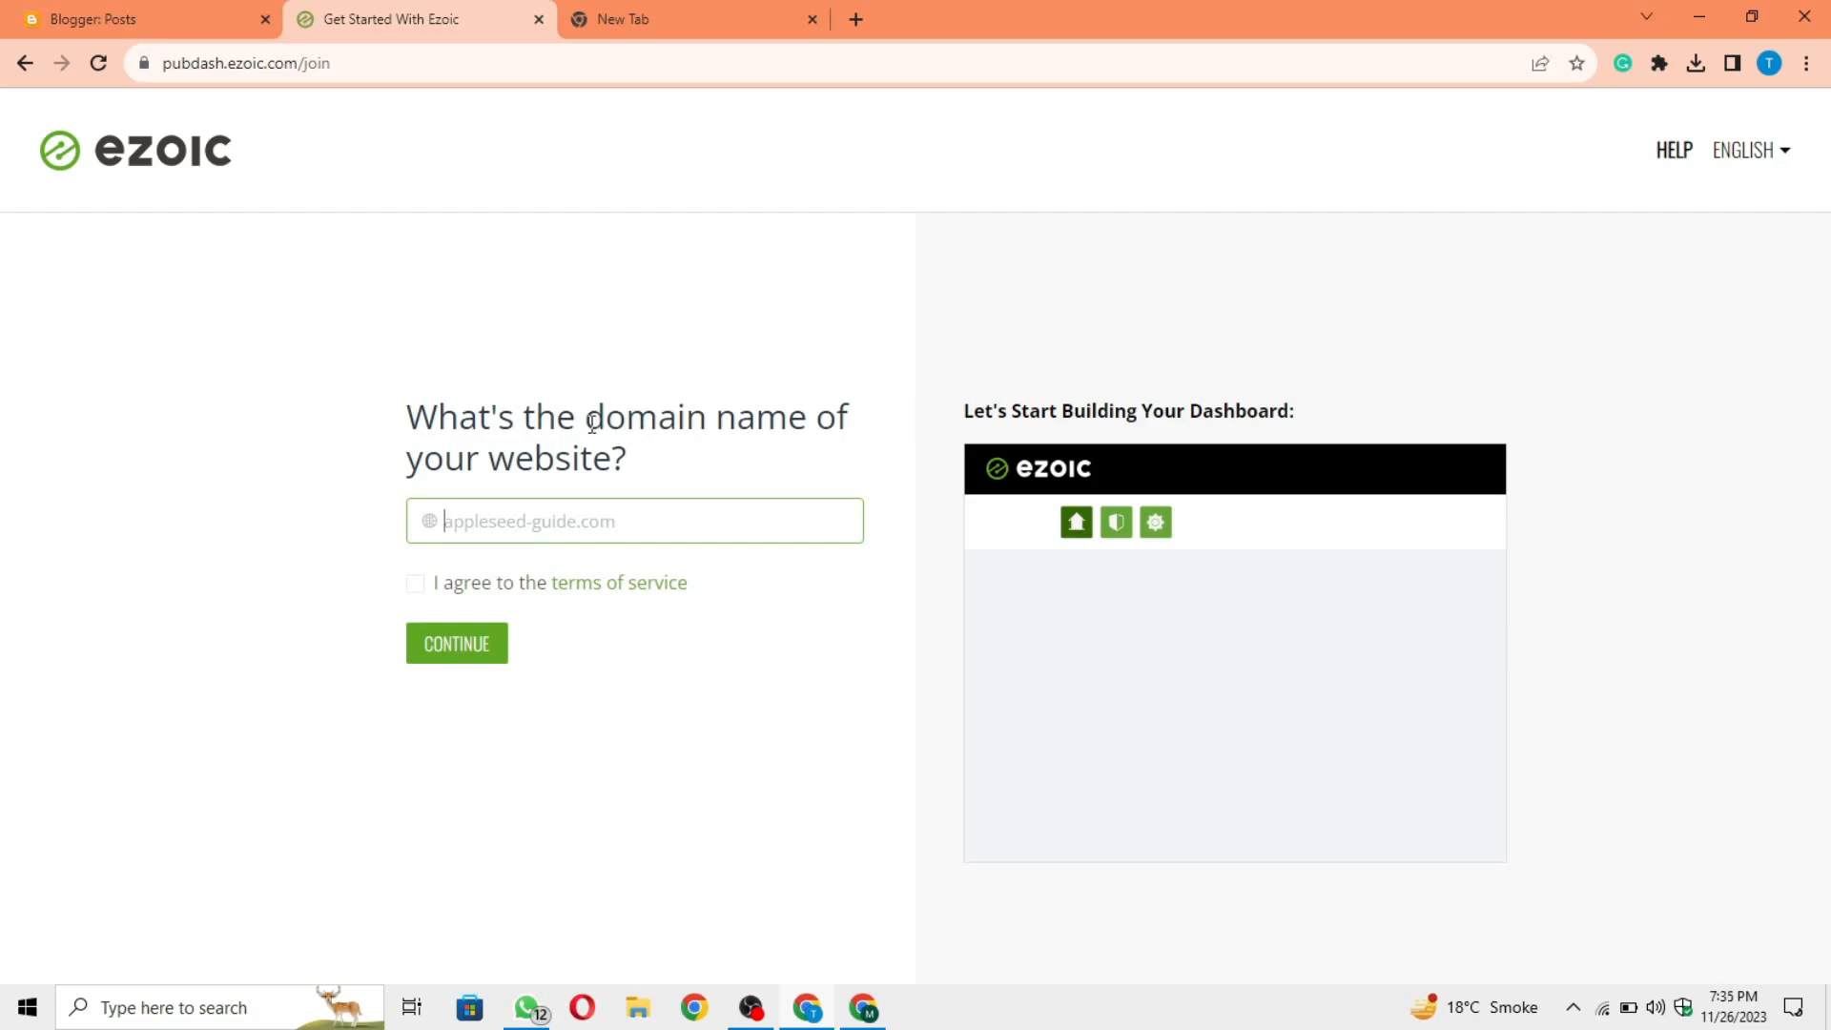
Step: Copy the blog's web address from Blogger and paste it as the website domain in the Ezoic sign-up form
click(141, 11)
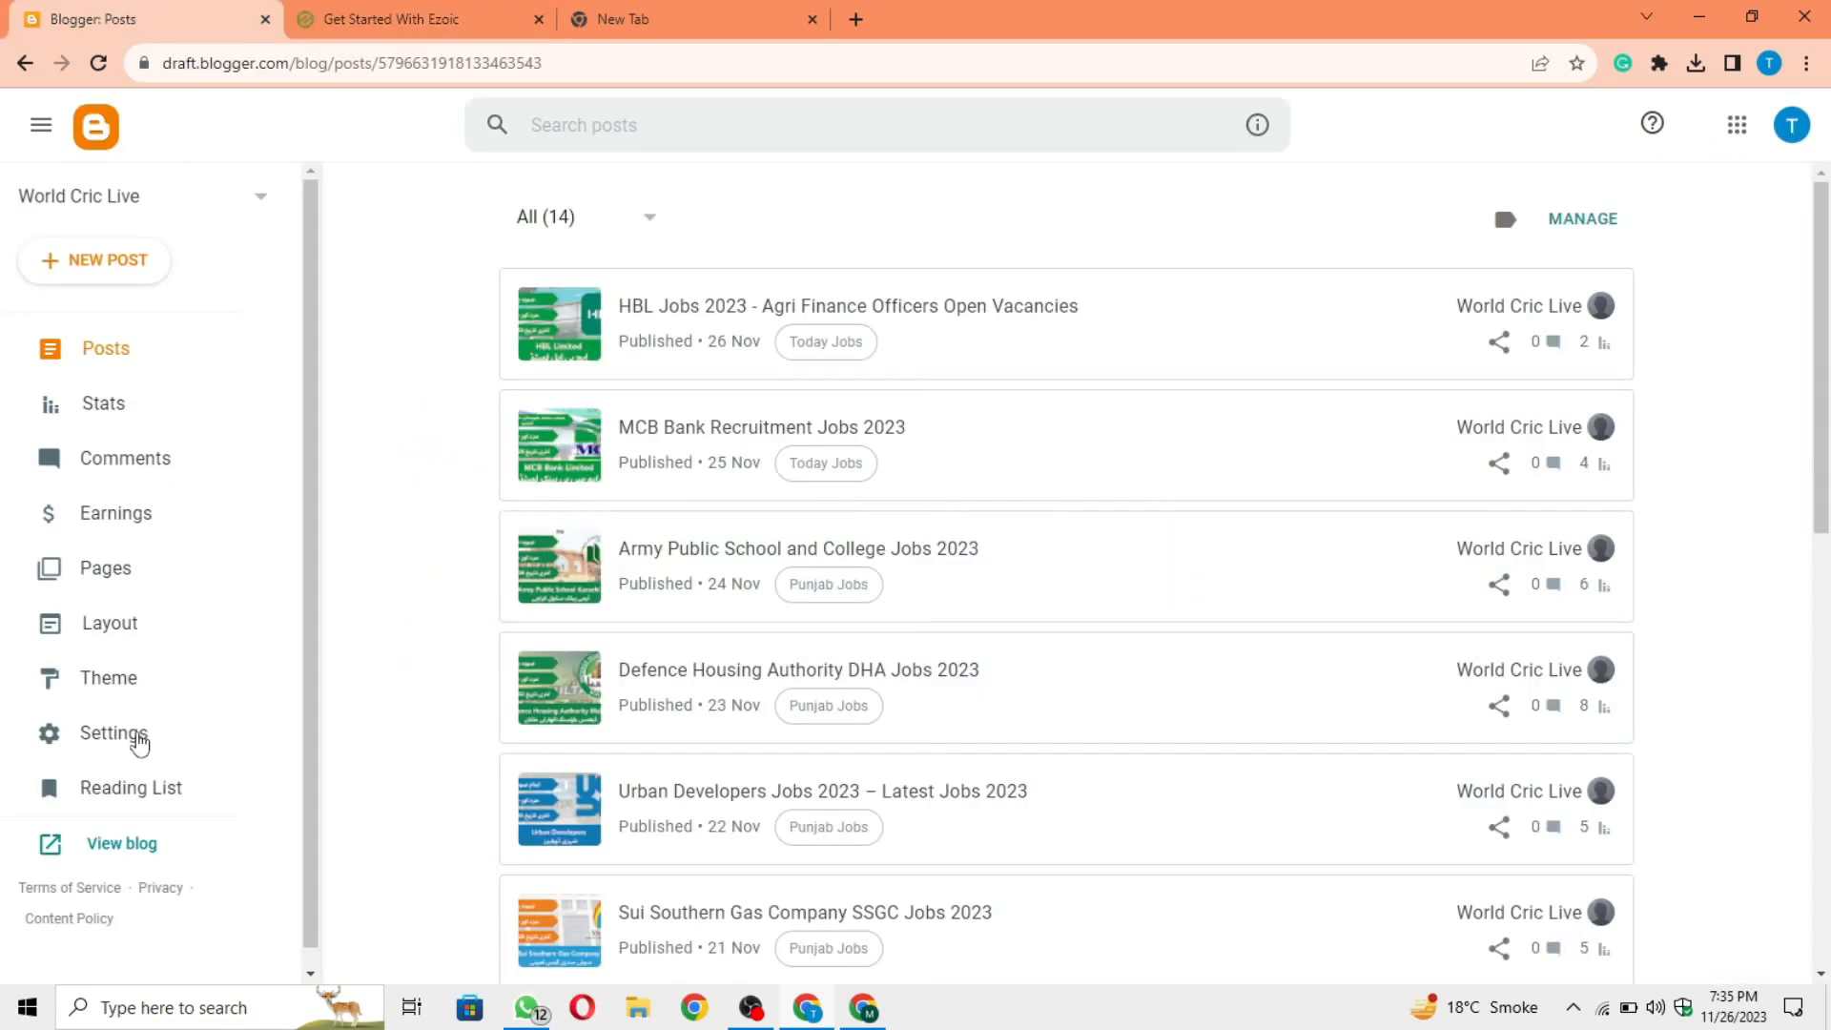
right_click(120, 851)
click(207, 808)
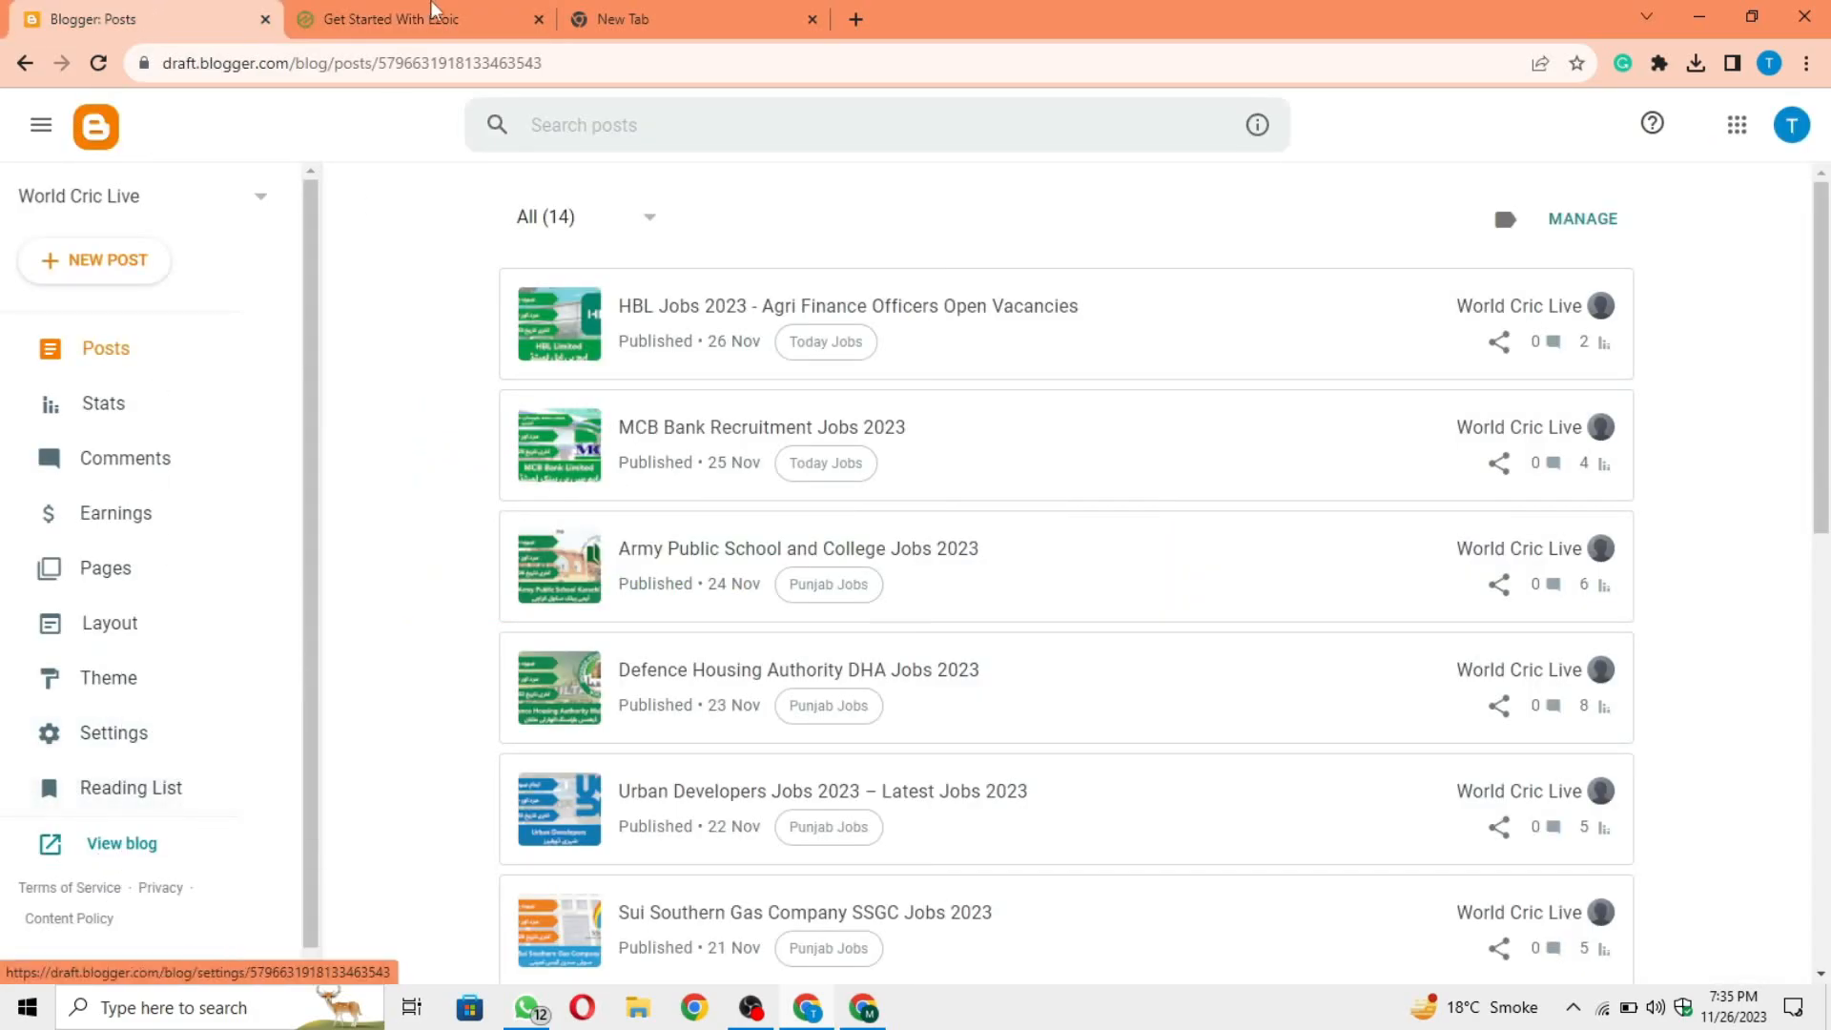
click(433, 11)
key(ctrl+v)
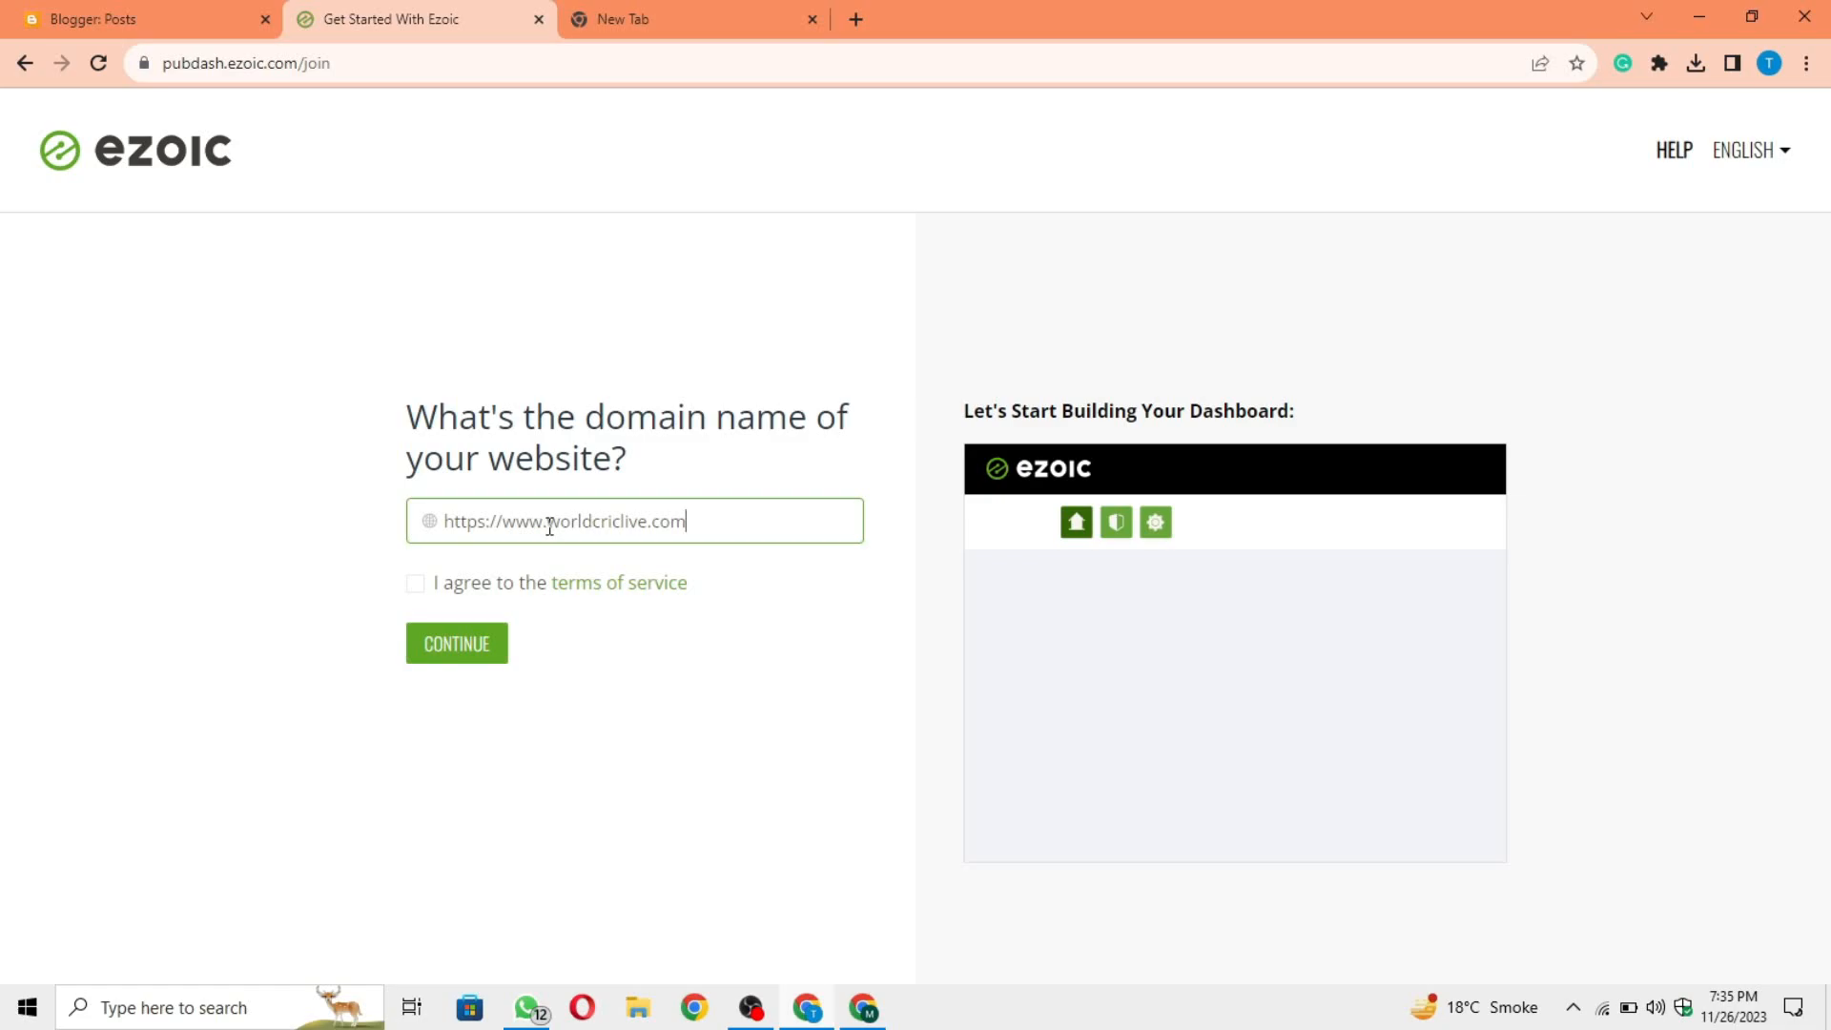
Step: Shorten the domain entry to worldcriclive.com, agree to the terms of service and continue
drag(548, 524, 442, 526)
key(BackSpace)
click(229, 542)
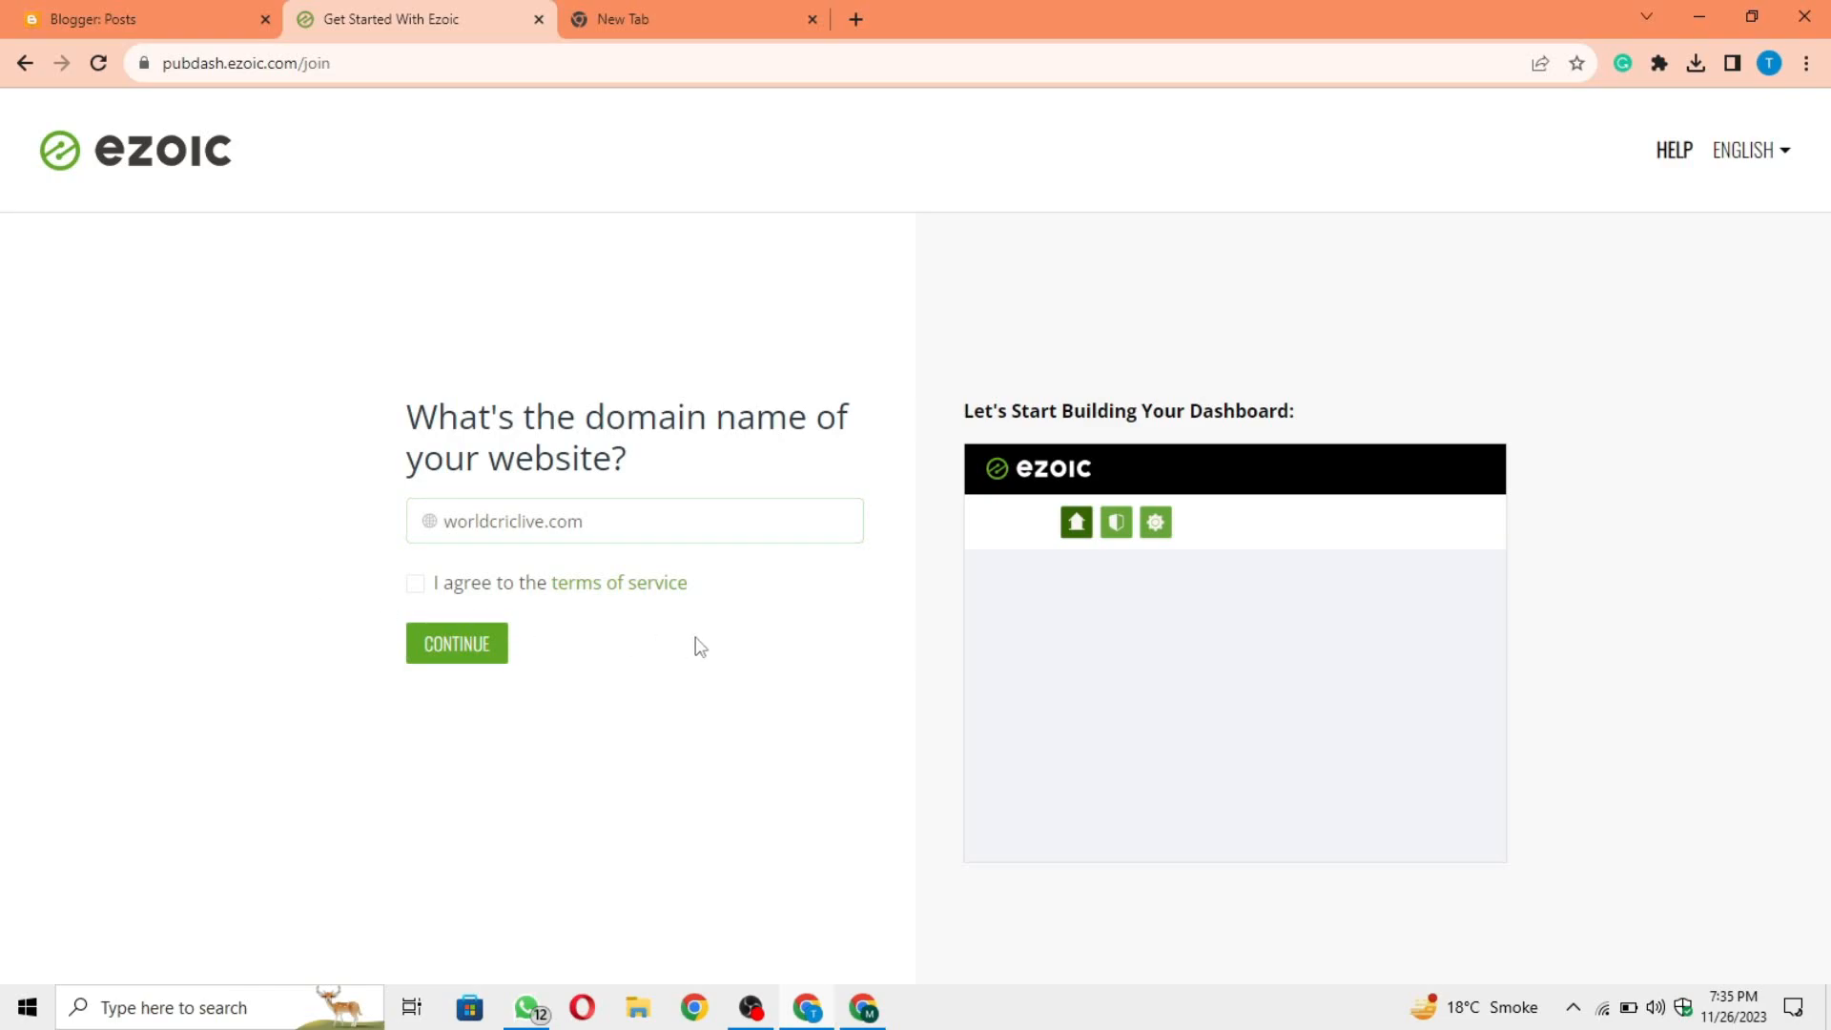
click(414, 590)
click(480, 671)
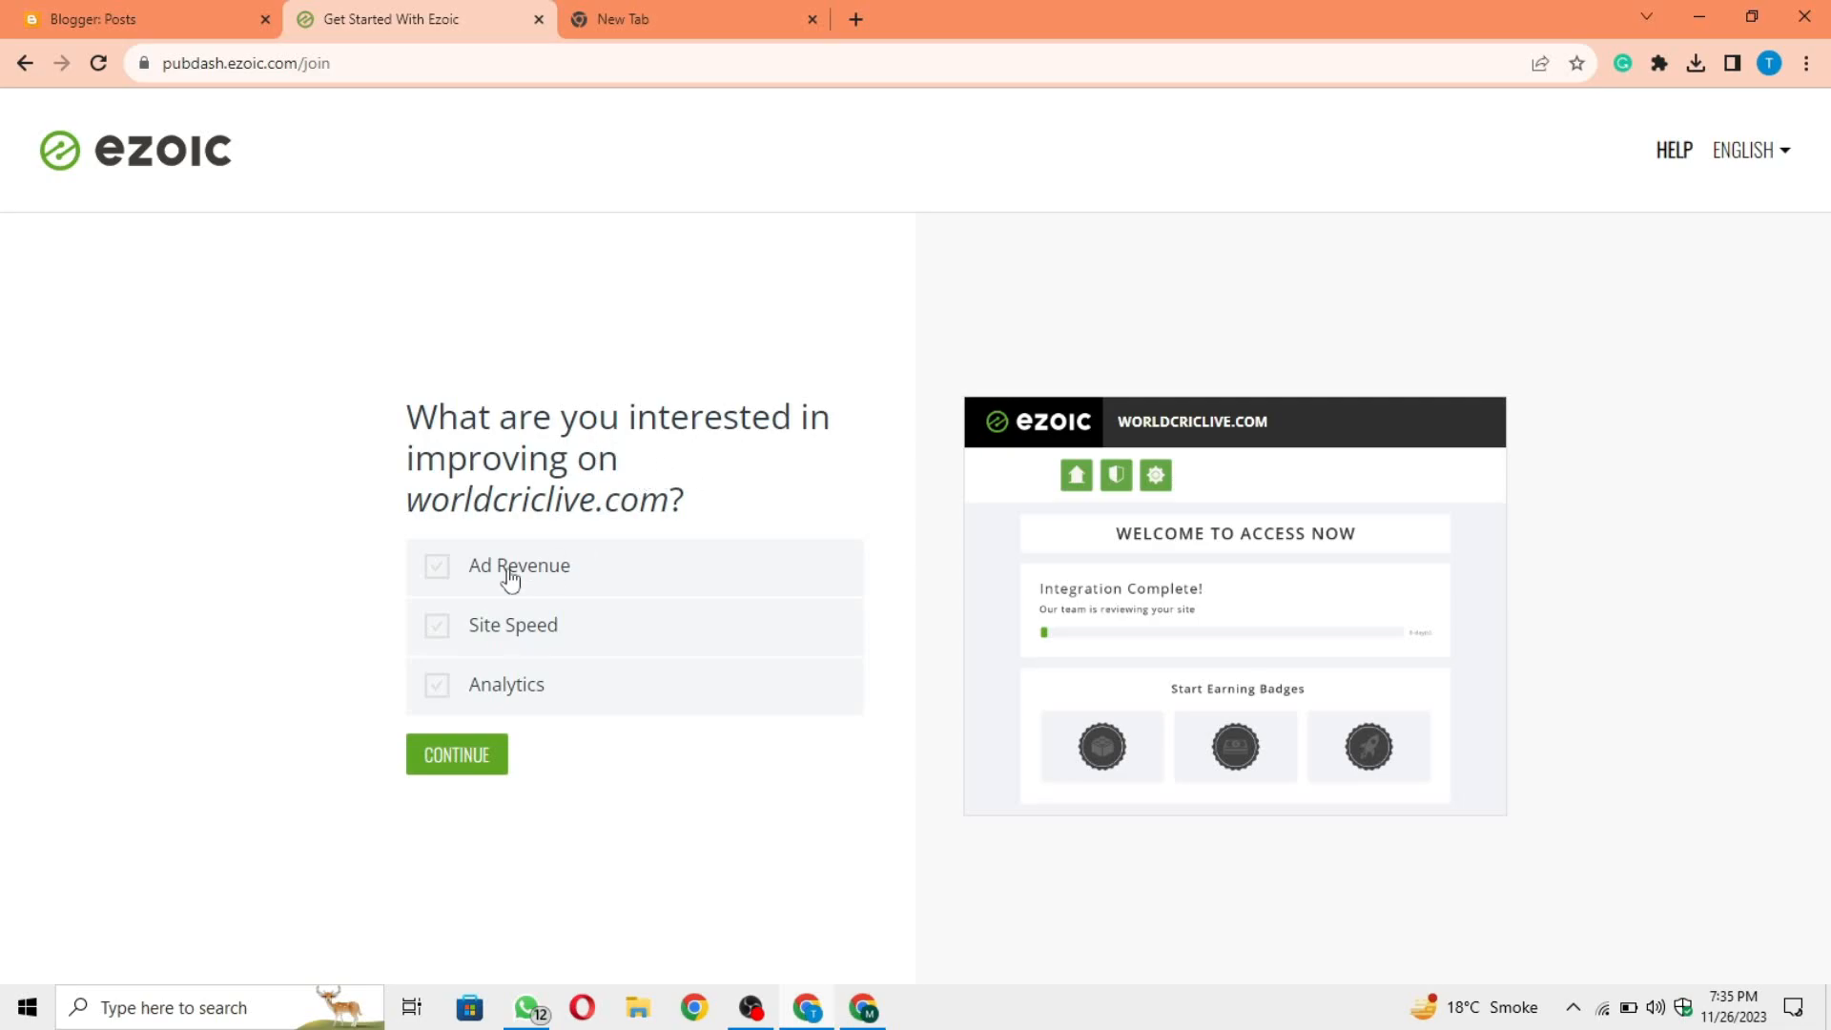
Step: Select Ad Revenue, Site Speed and Analytics as the improvement interests and proceed to the Ezoic dashboard
click(436, 577)
click(433, 639)
click(434, 690)
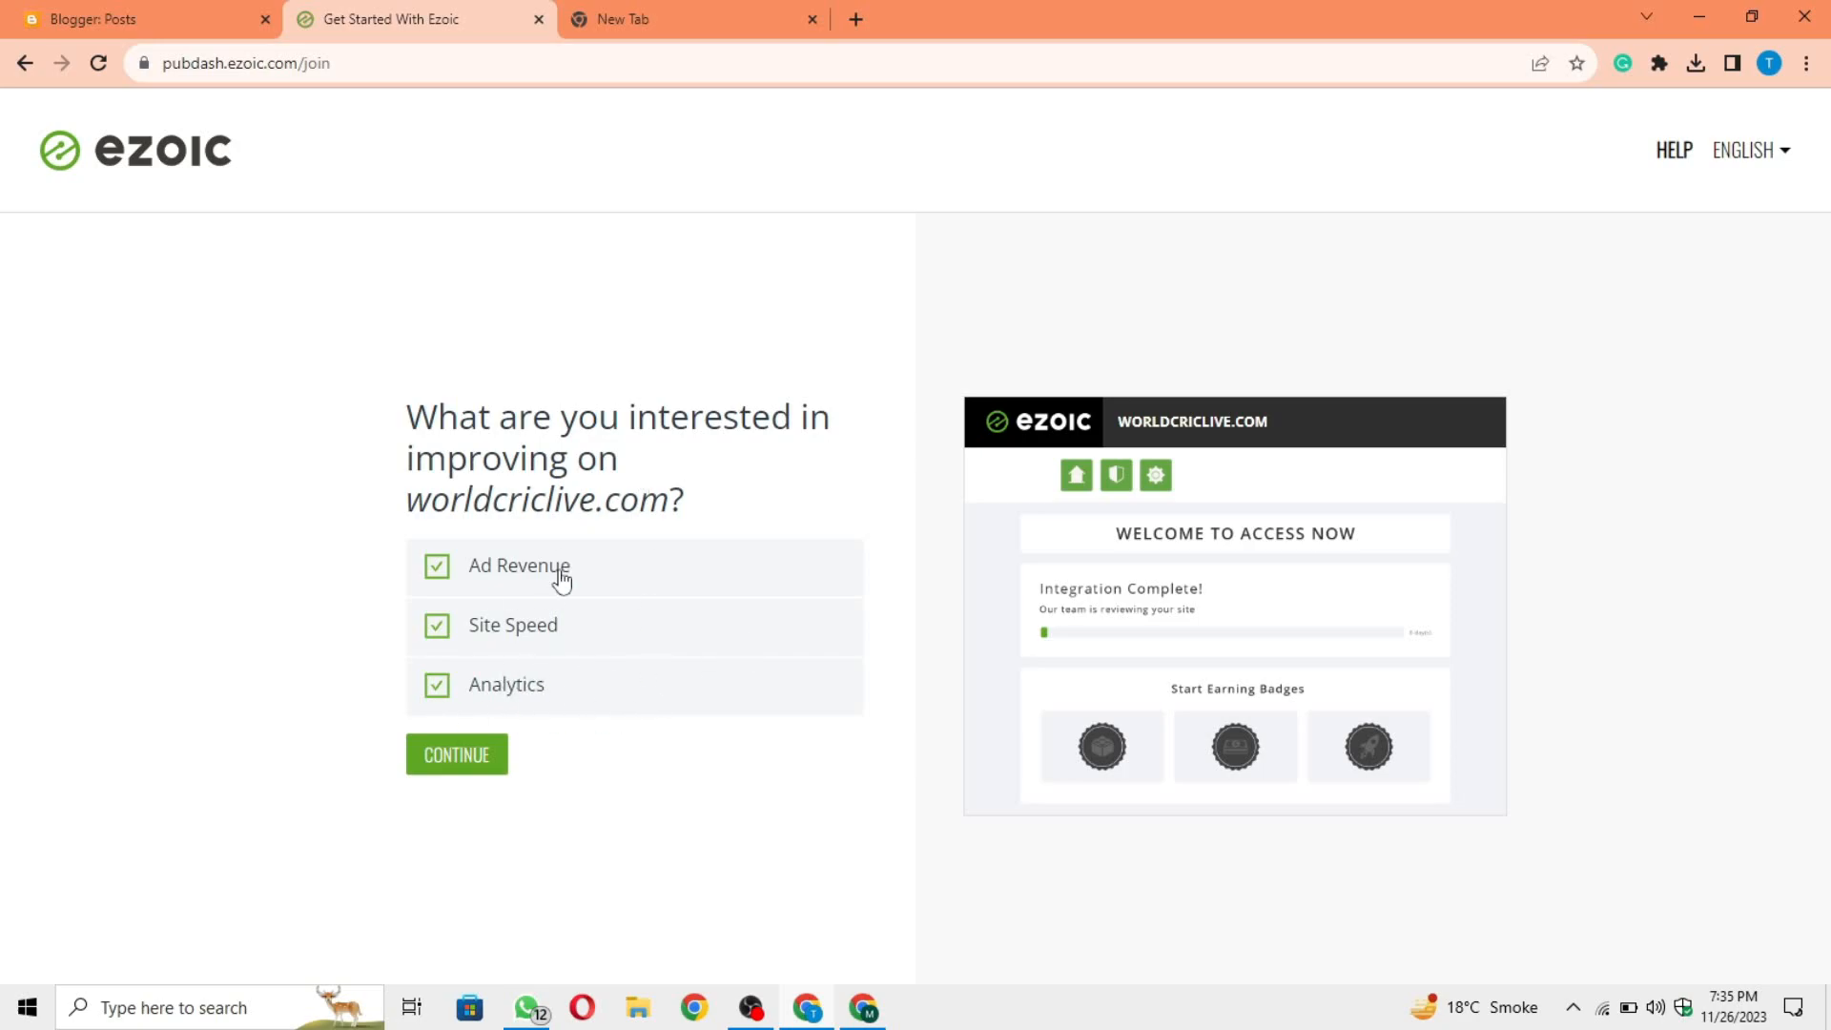
click(461, 763)
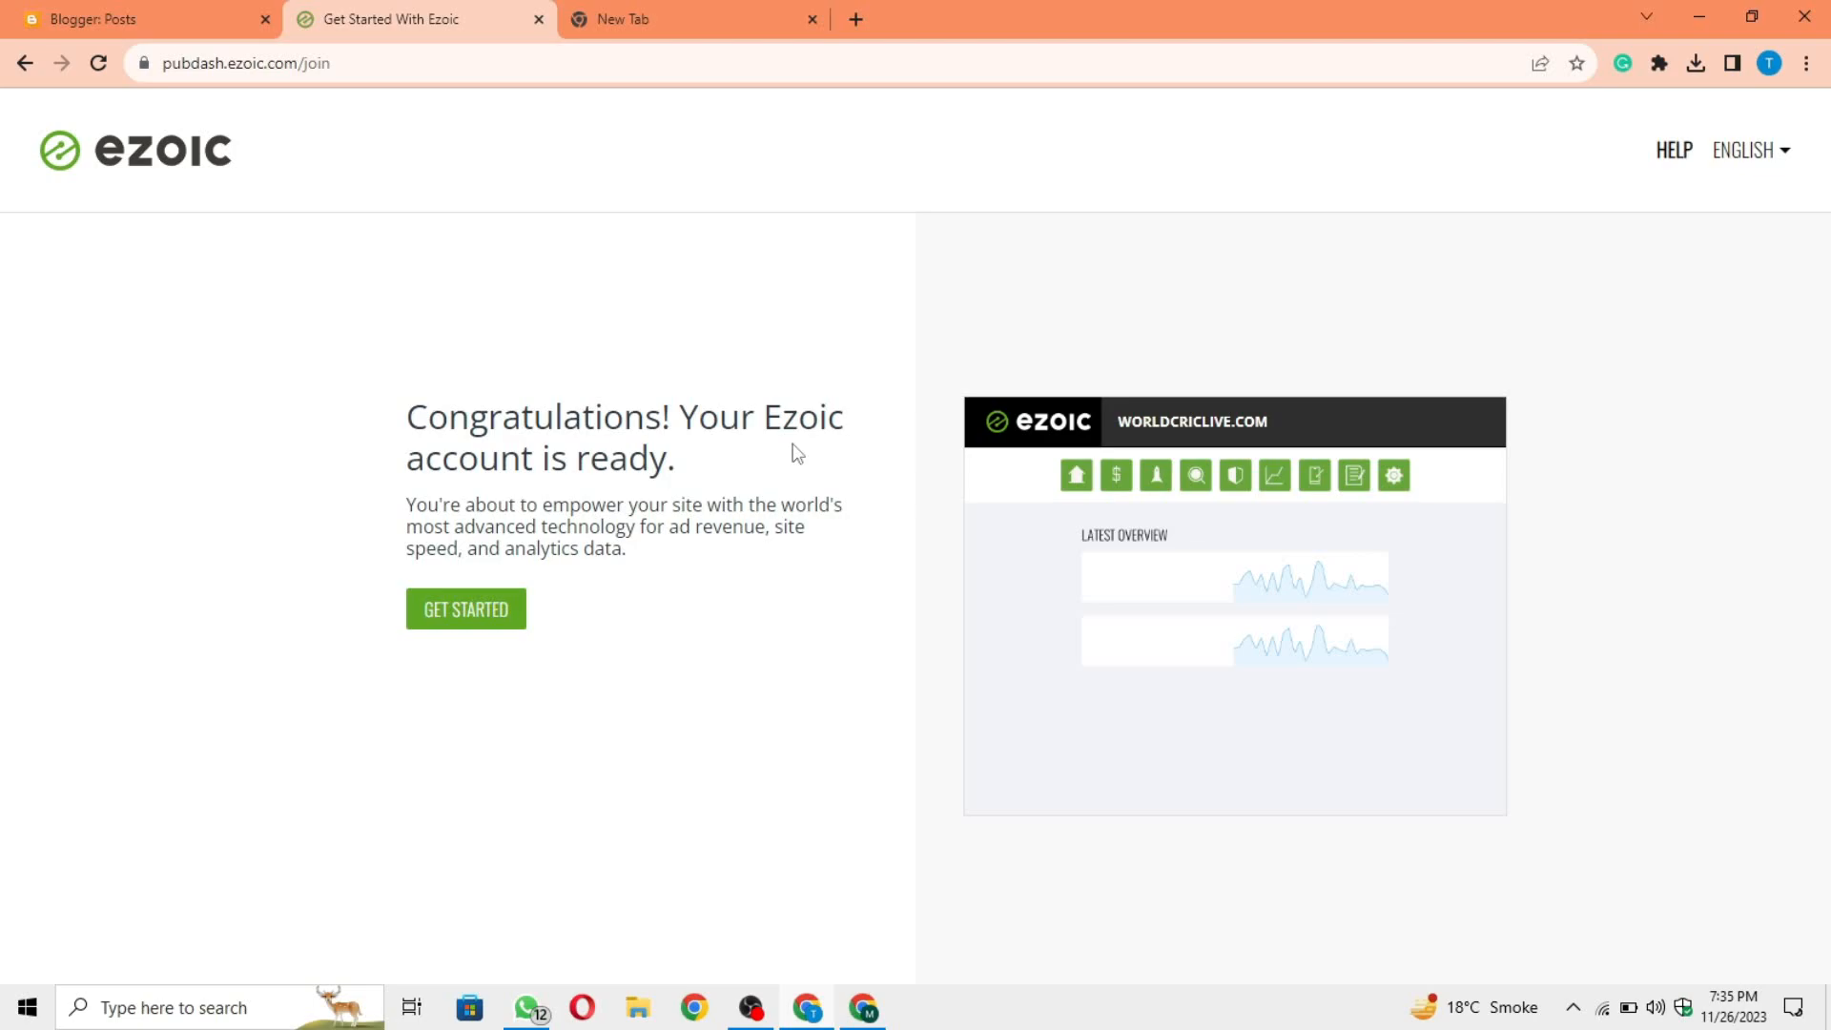
click(500, 615)
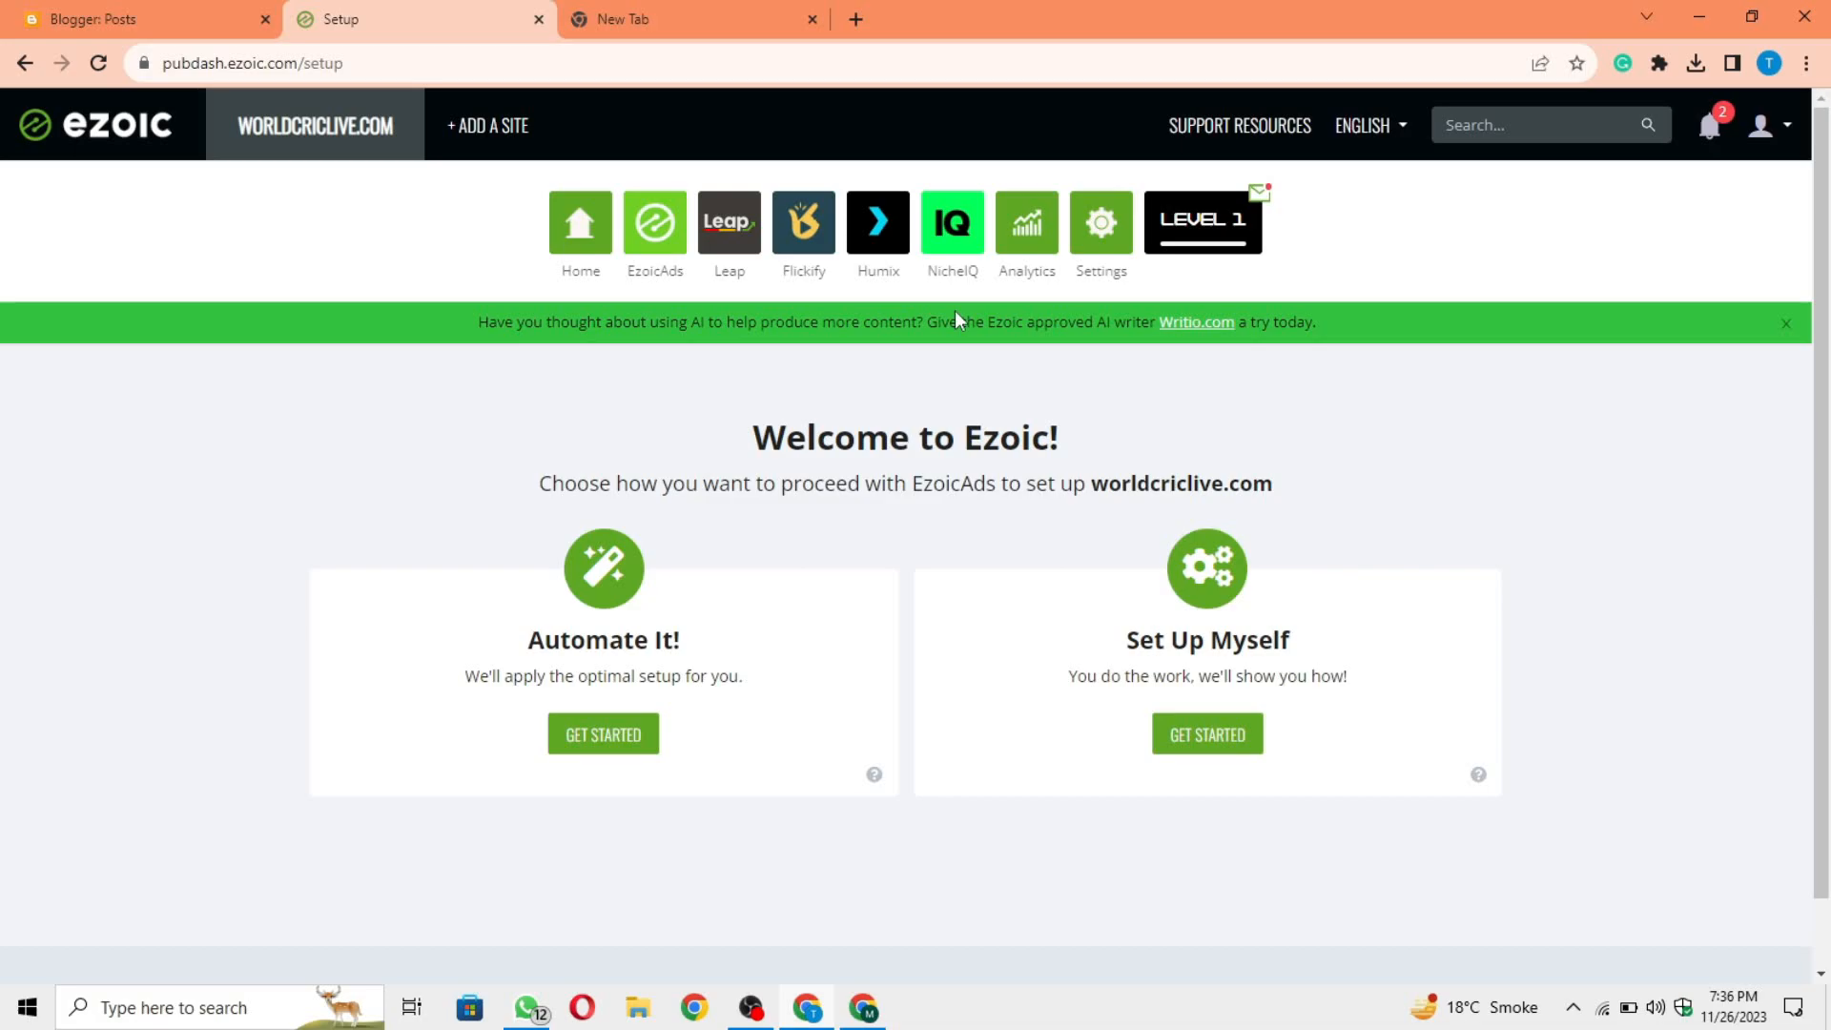
Step: Choose the Automate It! setup option for worldcriclive.com
drag(492, 637, 729, 648)
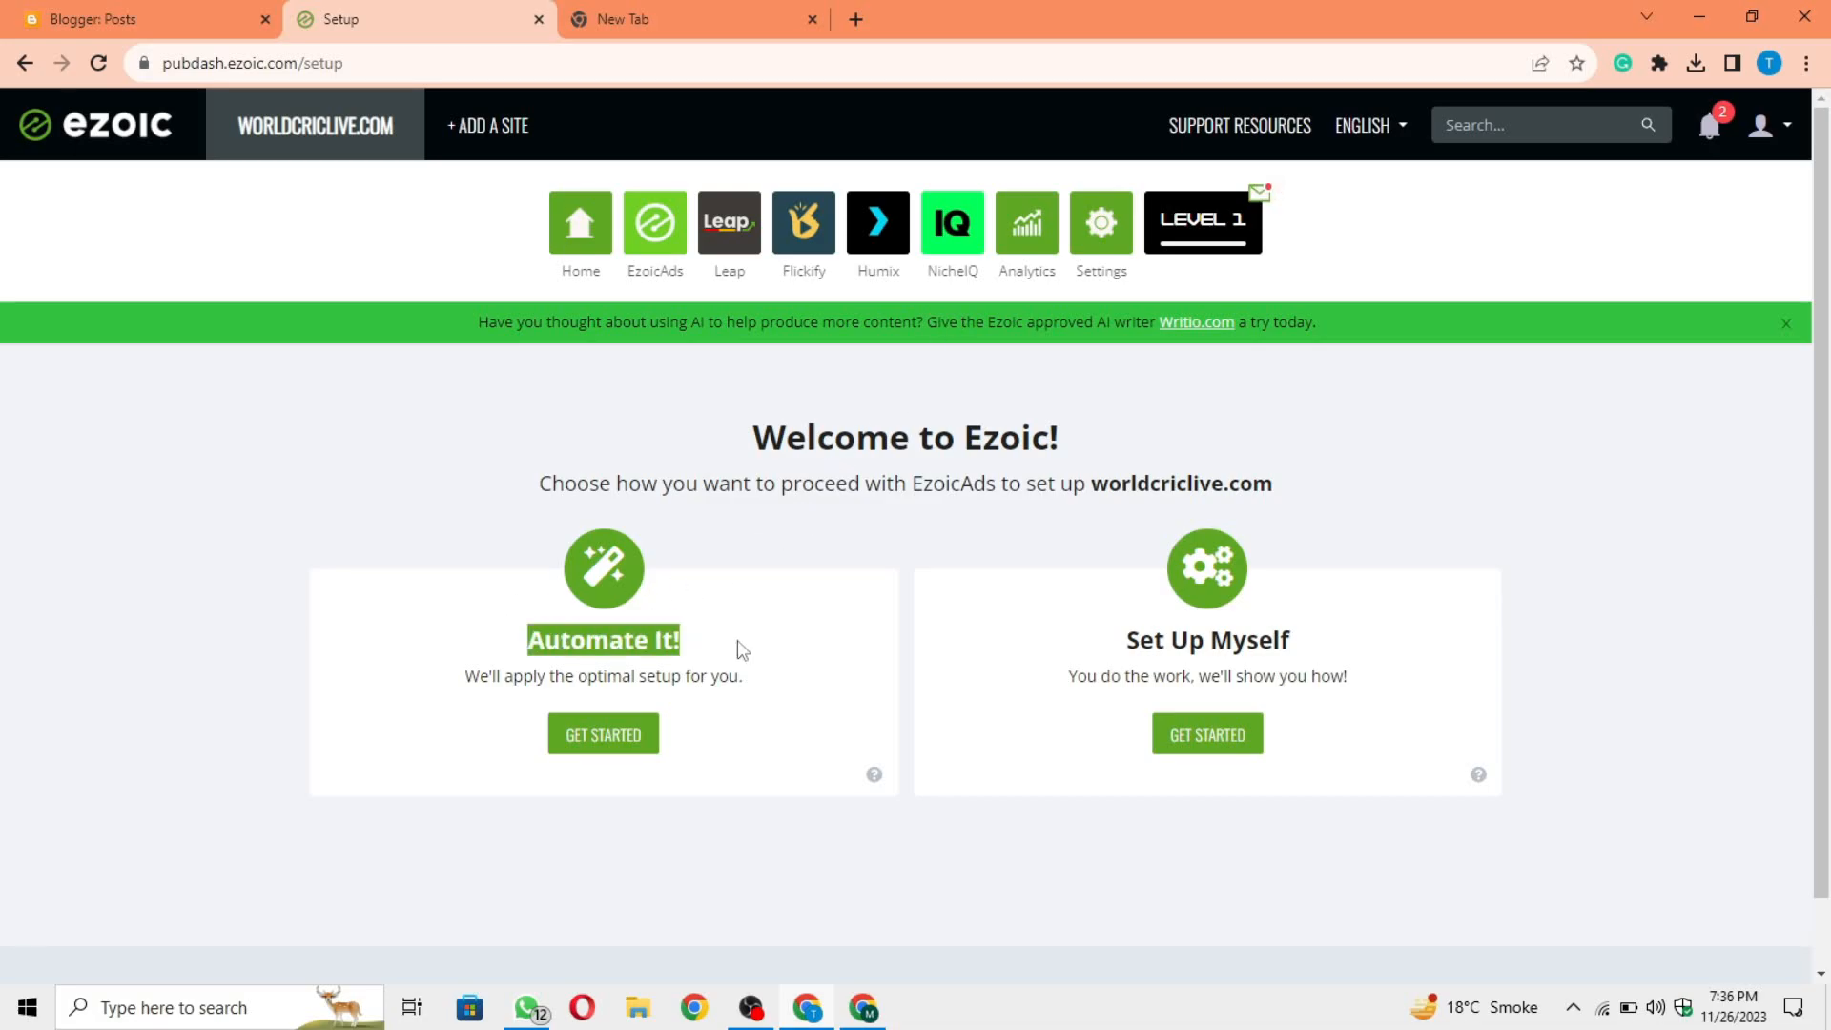
click(601, 775)
click(603, 748)
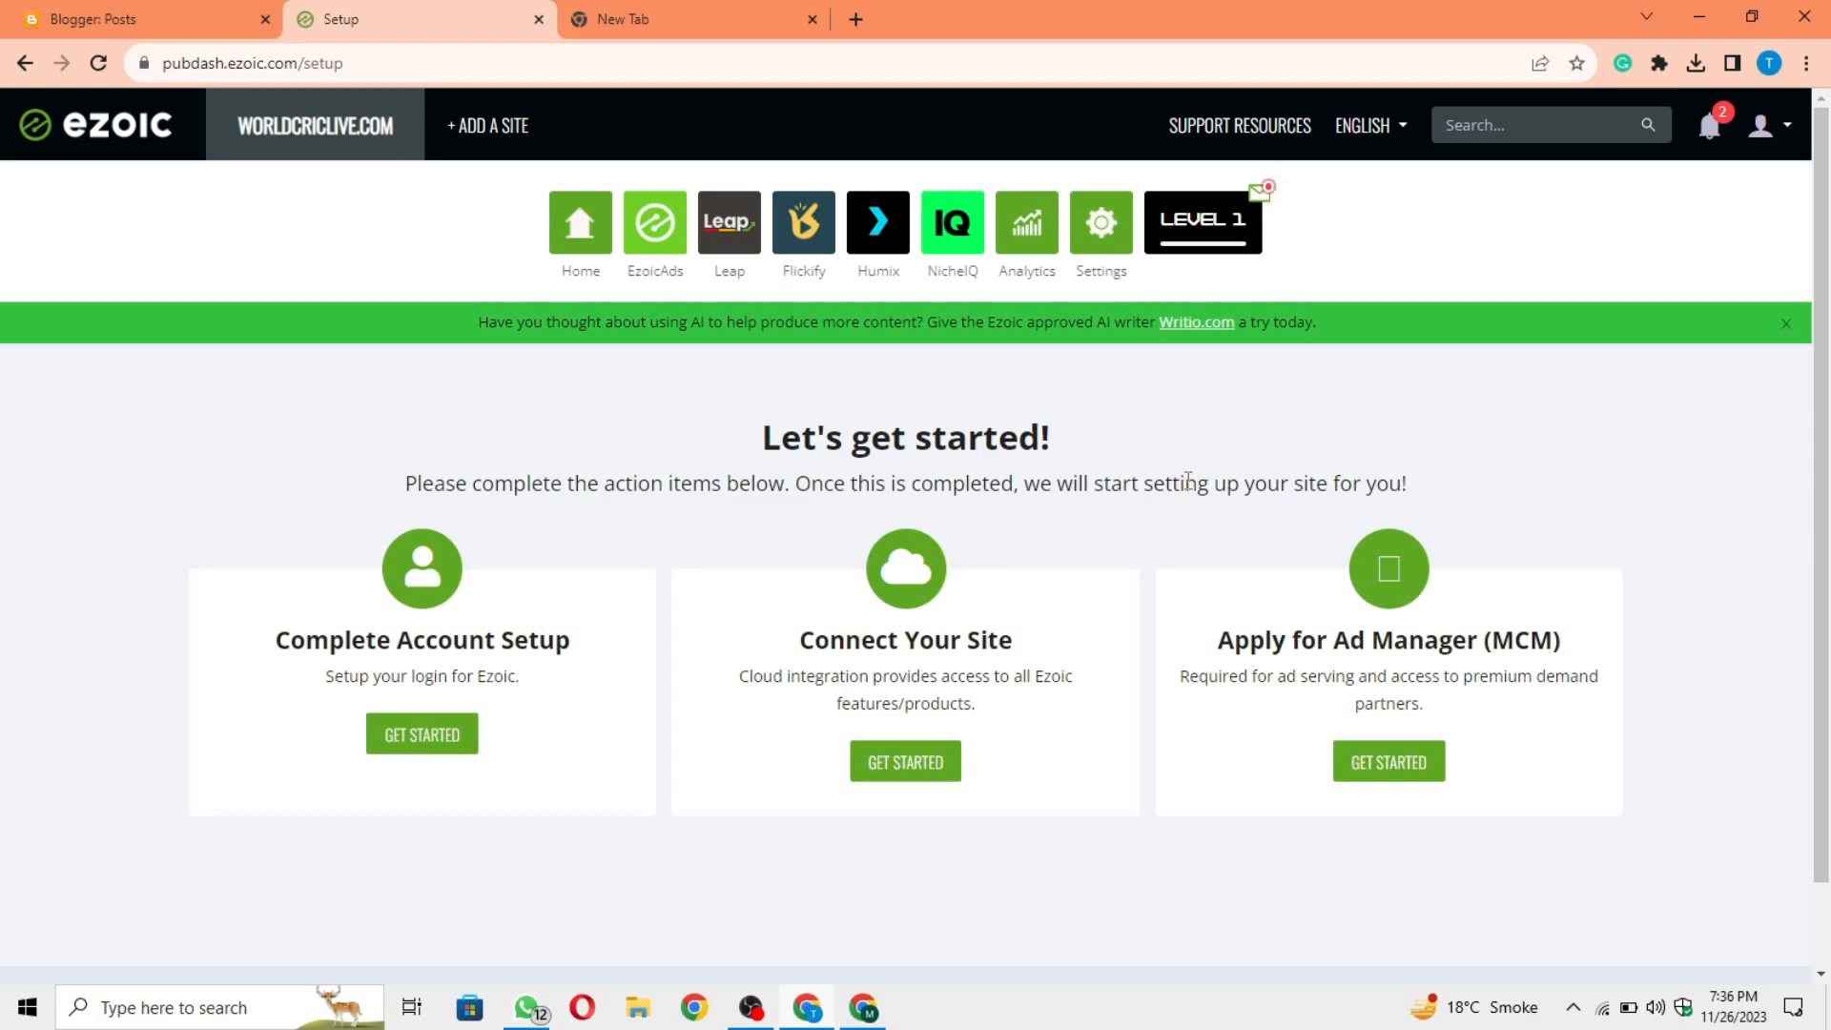
Step: Review the three setup action items and start Complete Account Setup
drag(270, 641, 584, 654)
click(584, 655)
drag(755, 647, 1581, 651)
click(1583, 651)
drag(275, 639, 634, 646)
click(634, 646)
click(440, 750)
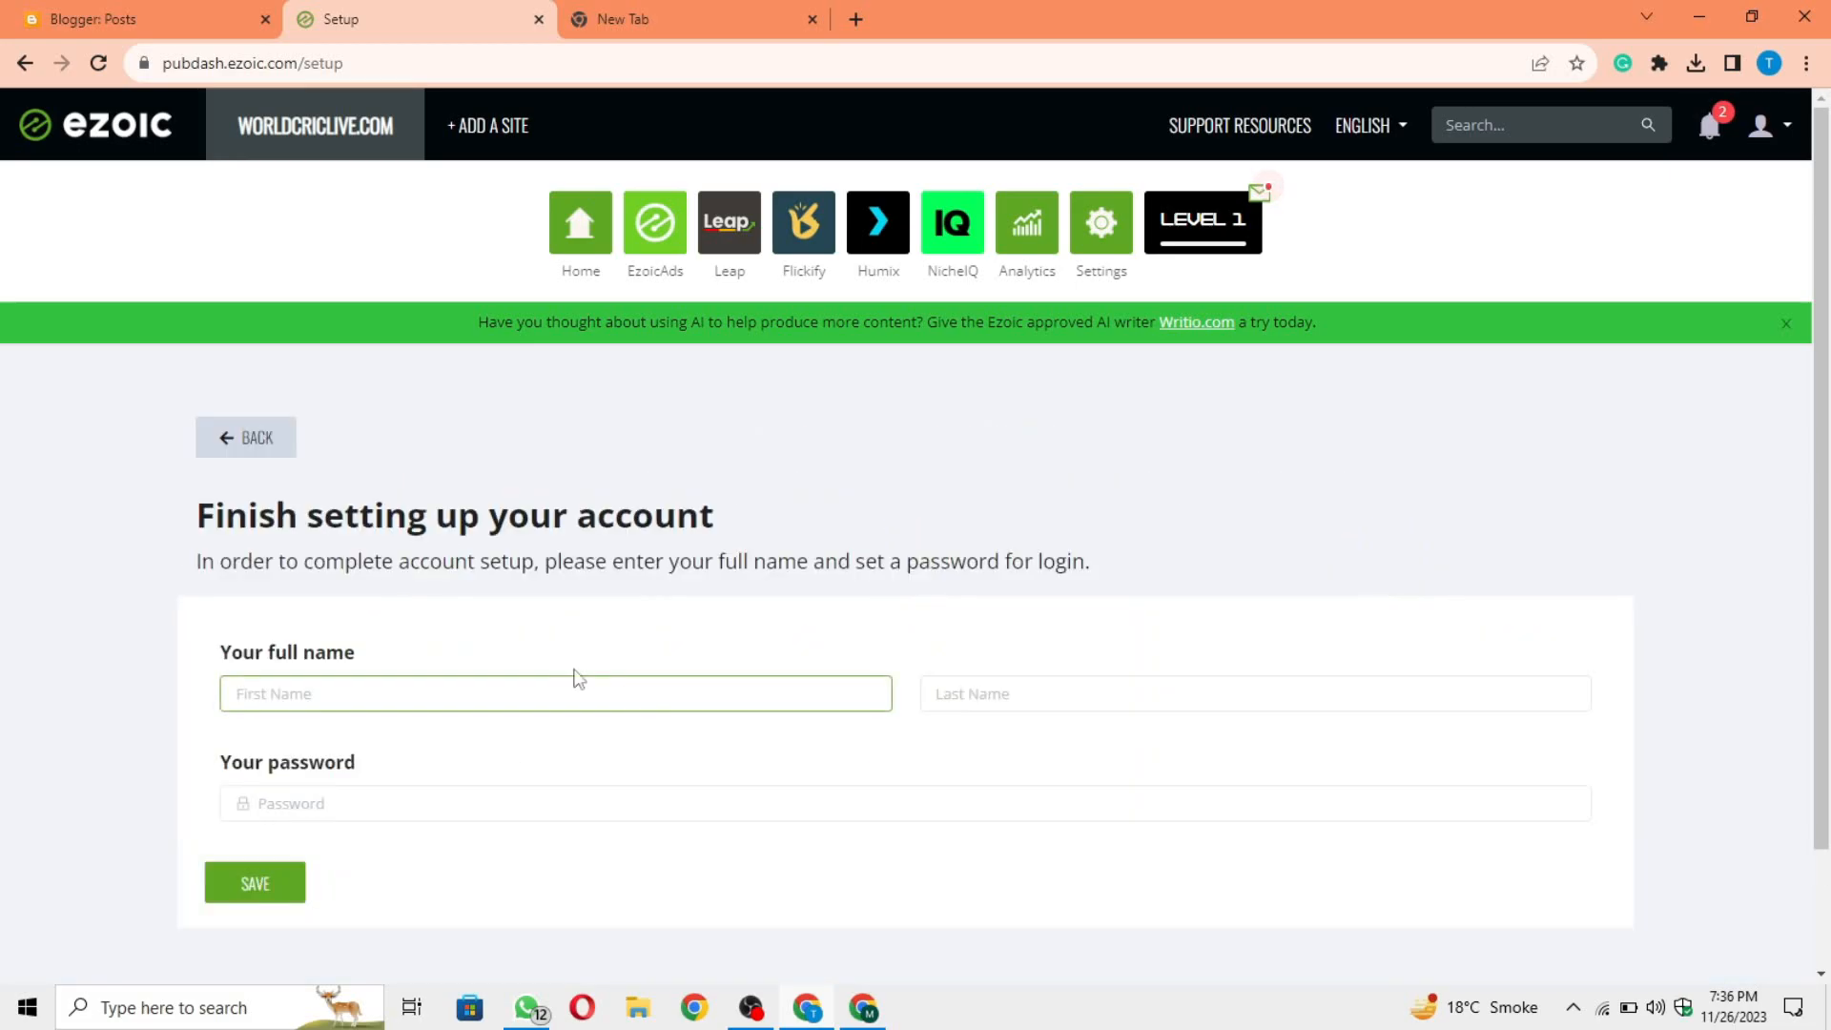
Step: Fill in the account holder's first and last name in the account setup form
scroll(554, 629, down, 1)
scroll(531, 633, up, 1)
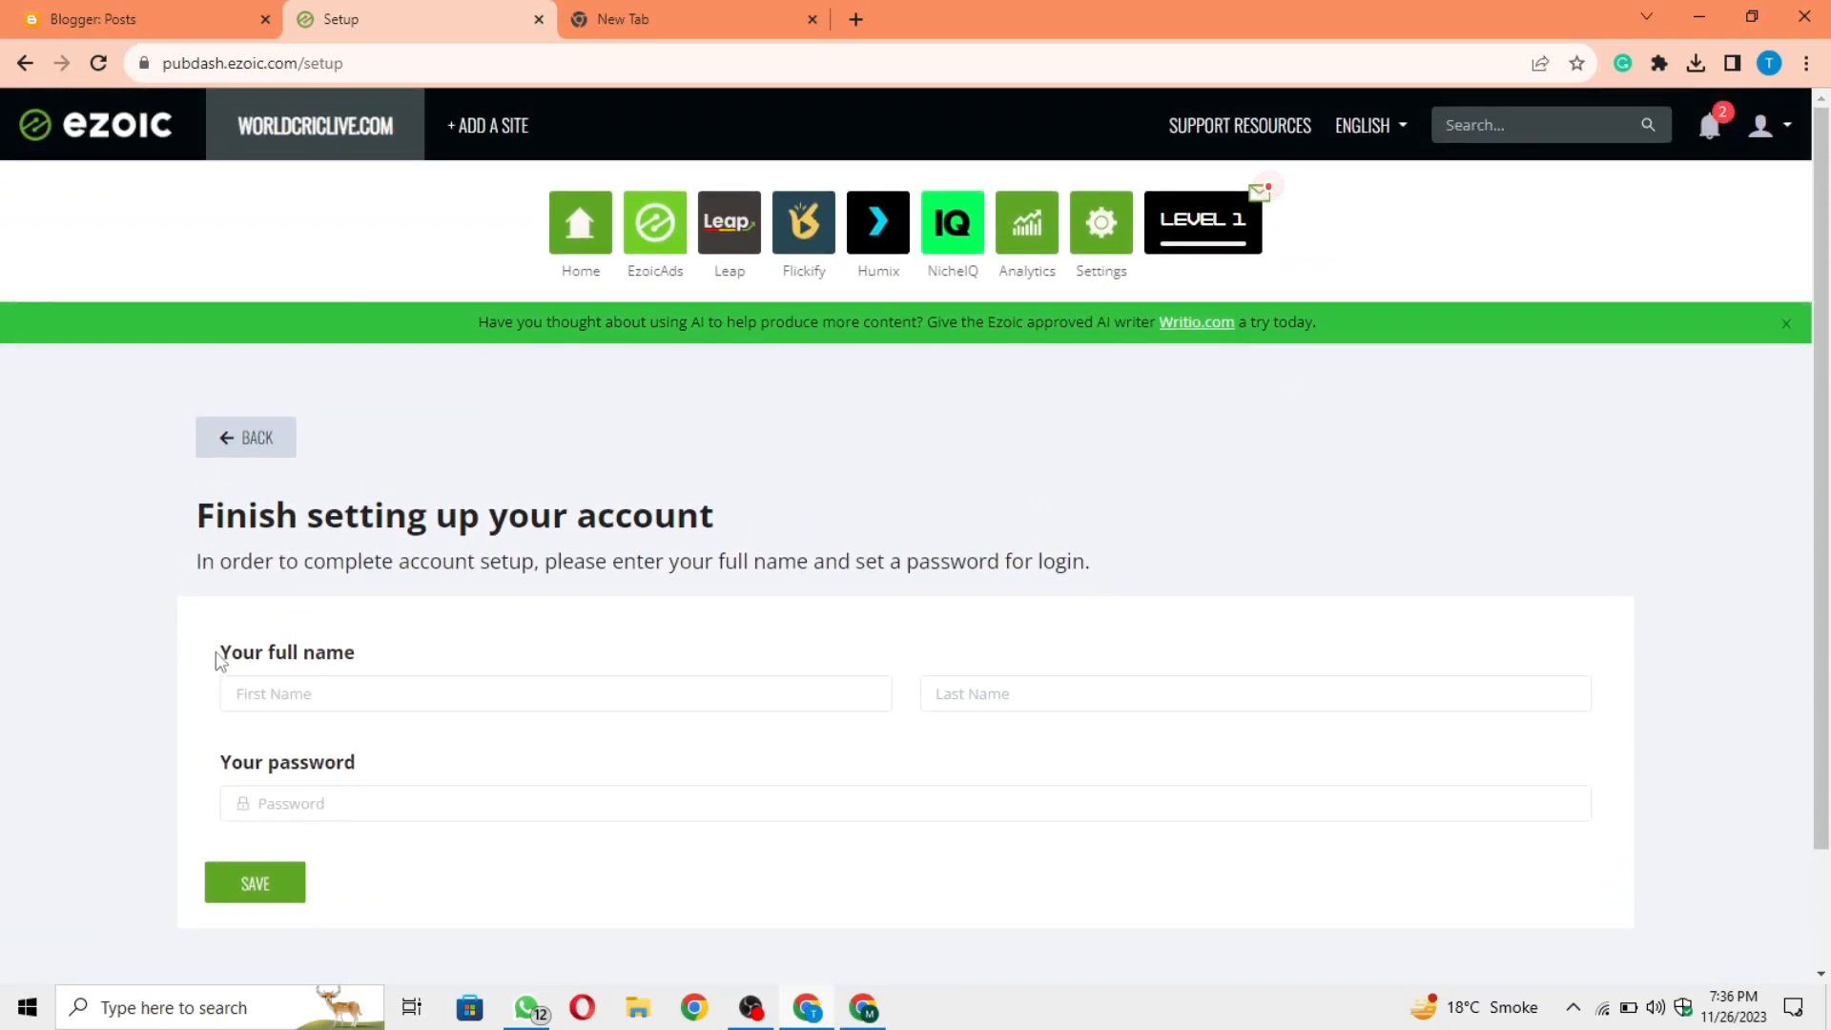
drag(216, 654, 398, 650)
click(345, 760)
drag(220, 763, 405, 765)
click(405, 764)
click(365, 706)
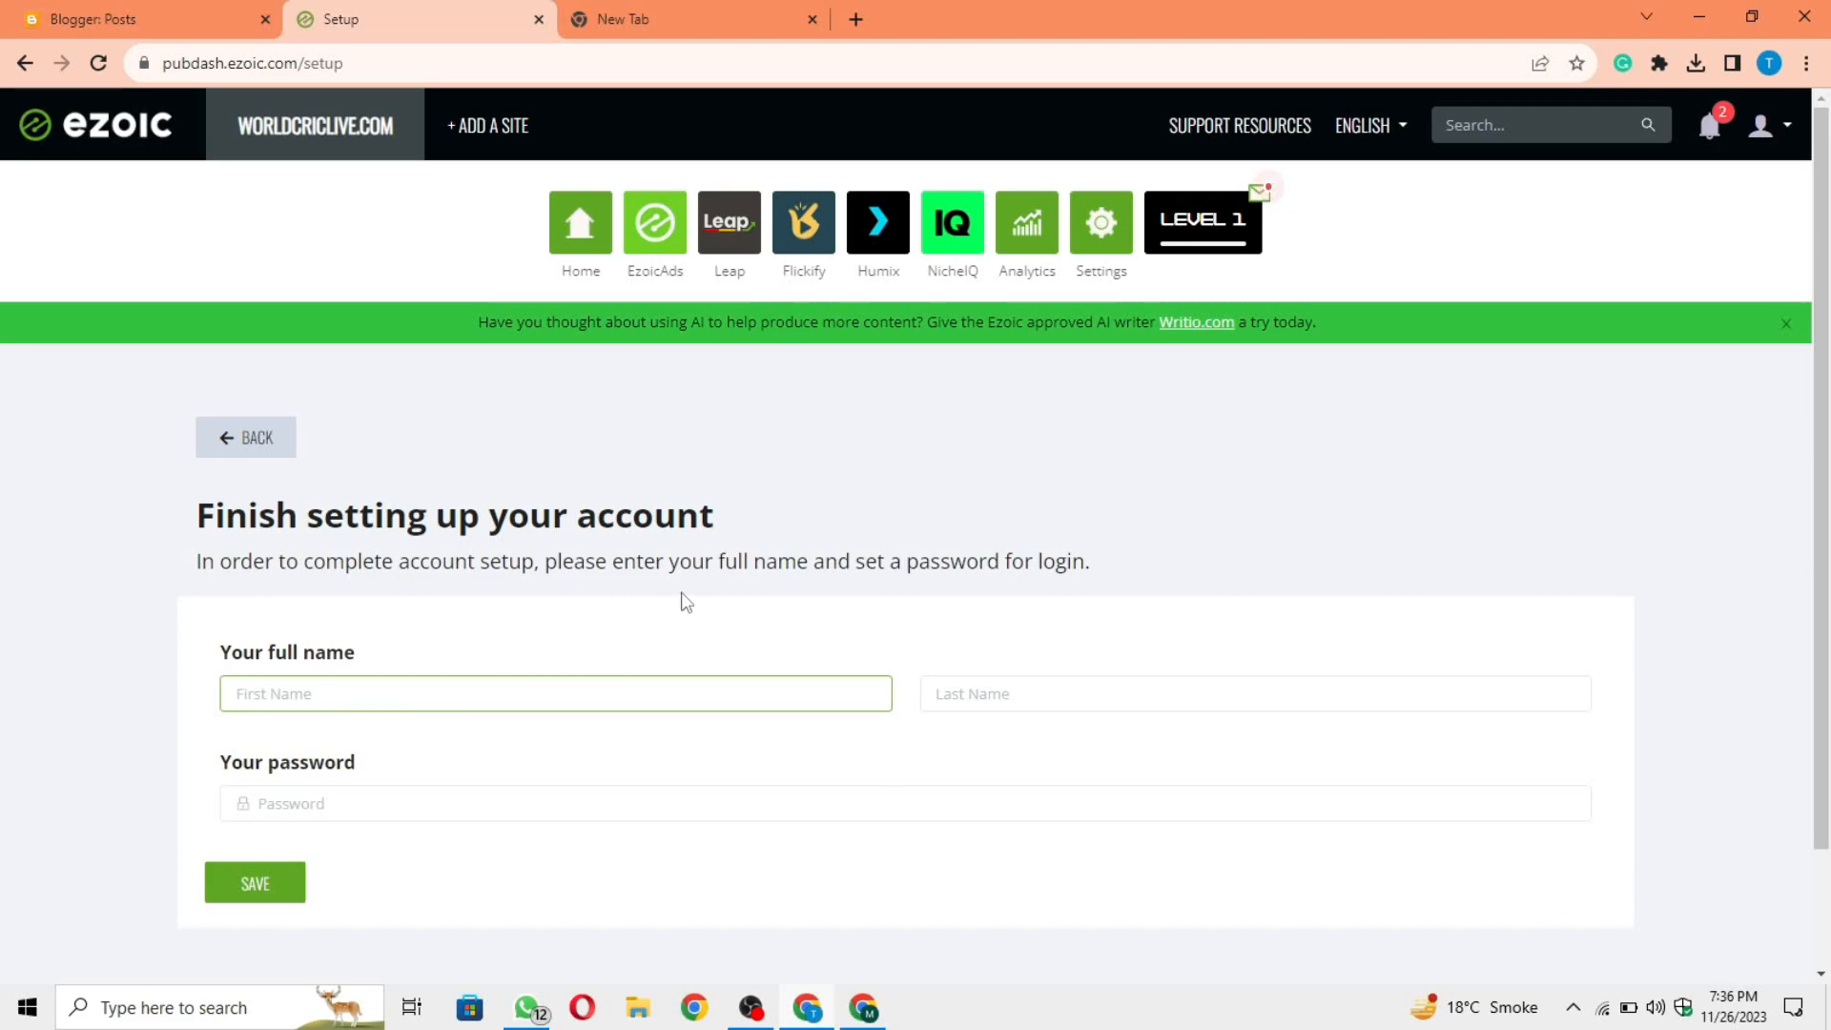
key(Tab)
Step: Enter the account password, save the account setup and dismiss the browser's password tip
click(683, 608)
scroll(682, 610, down, 1)
click(376, 720)
scroll(687, 603, up, 1)
key(ctrl+v)
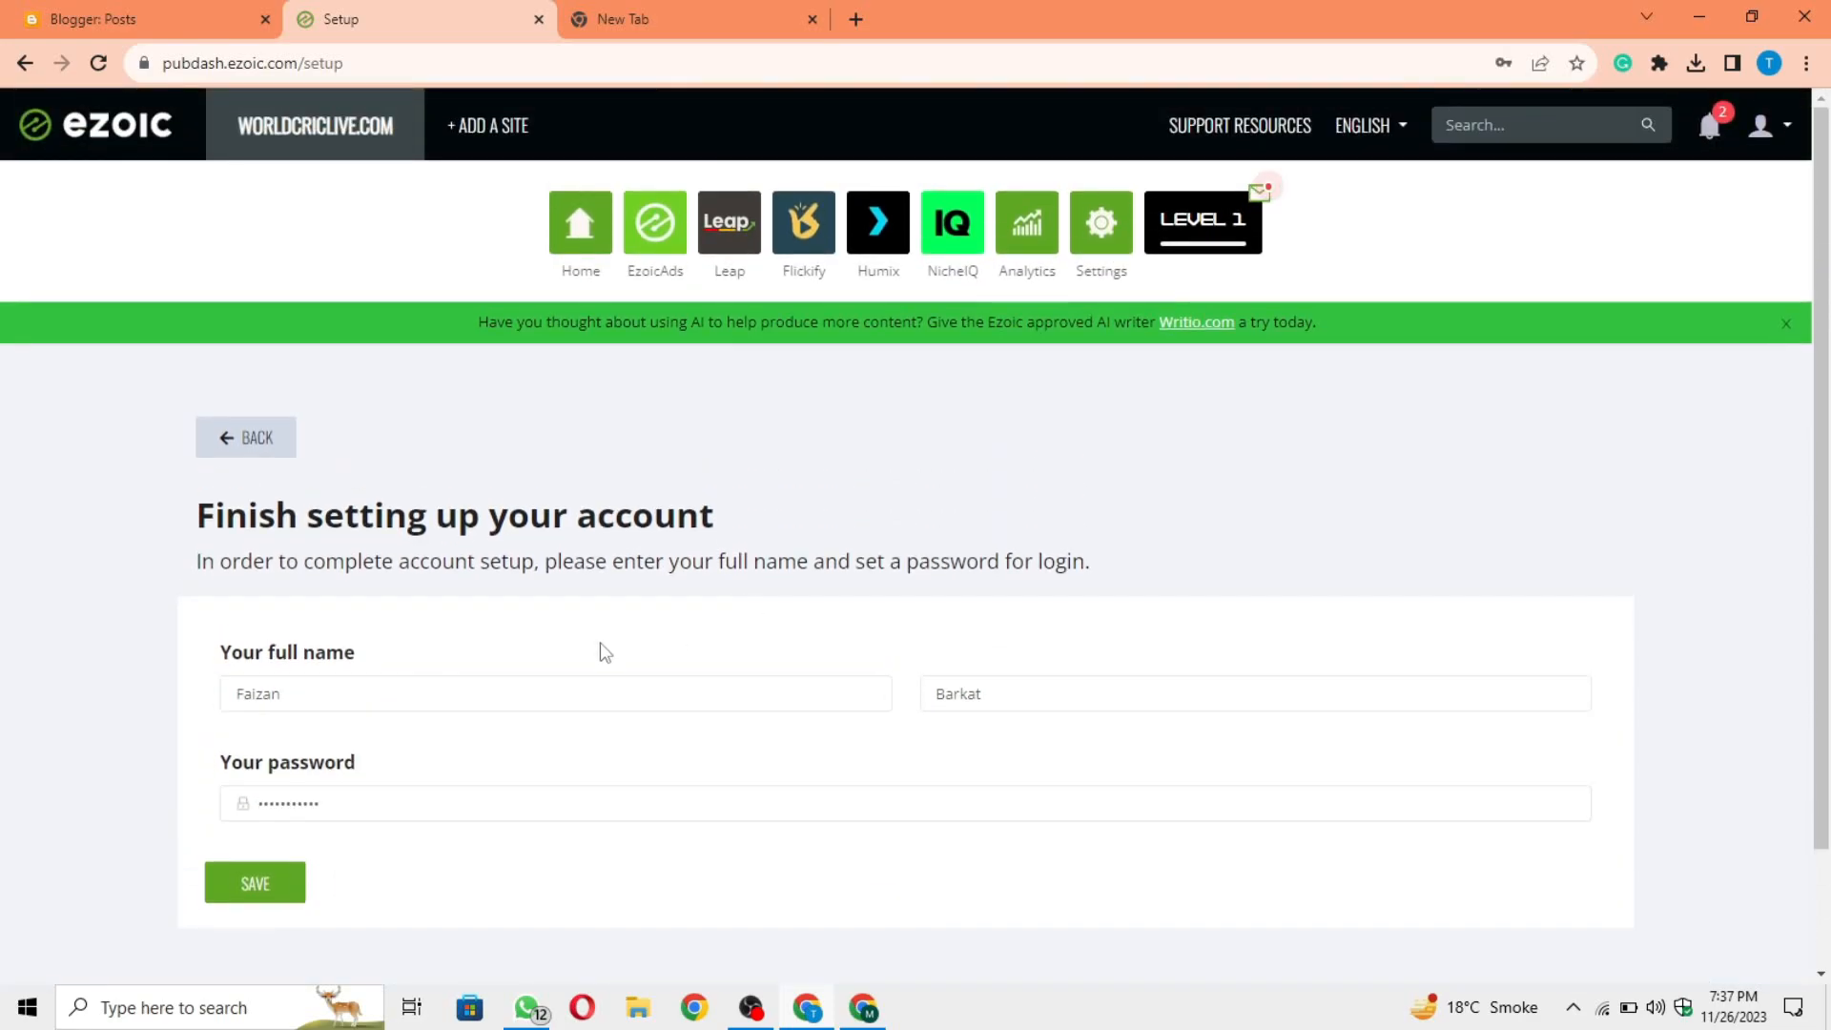
click(255, 883)
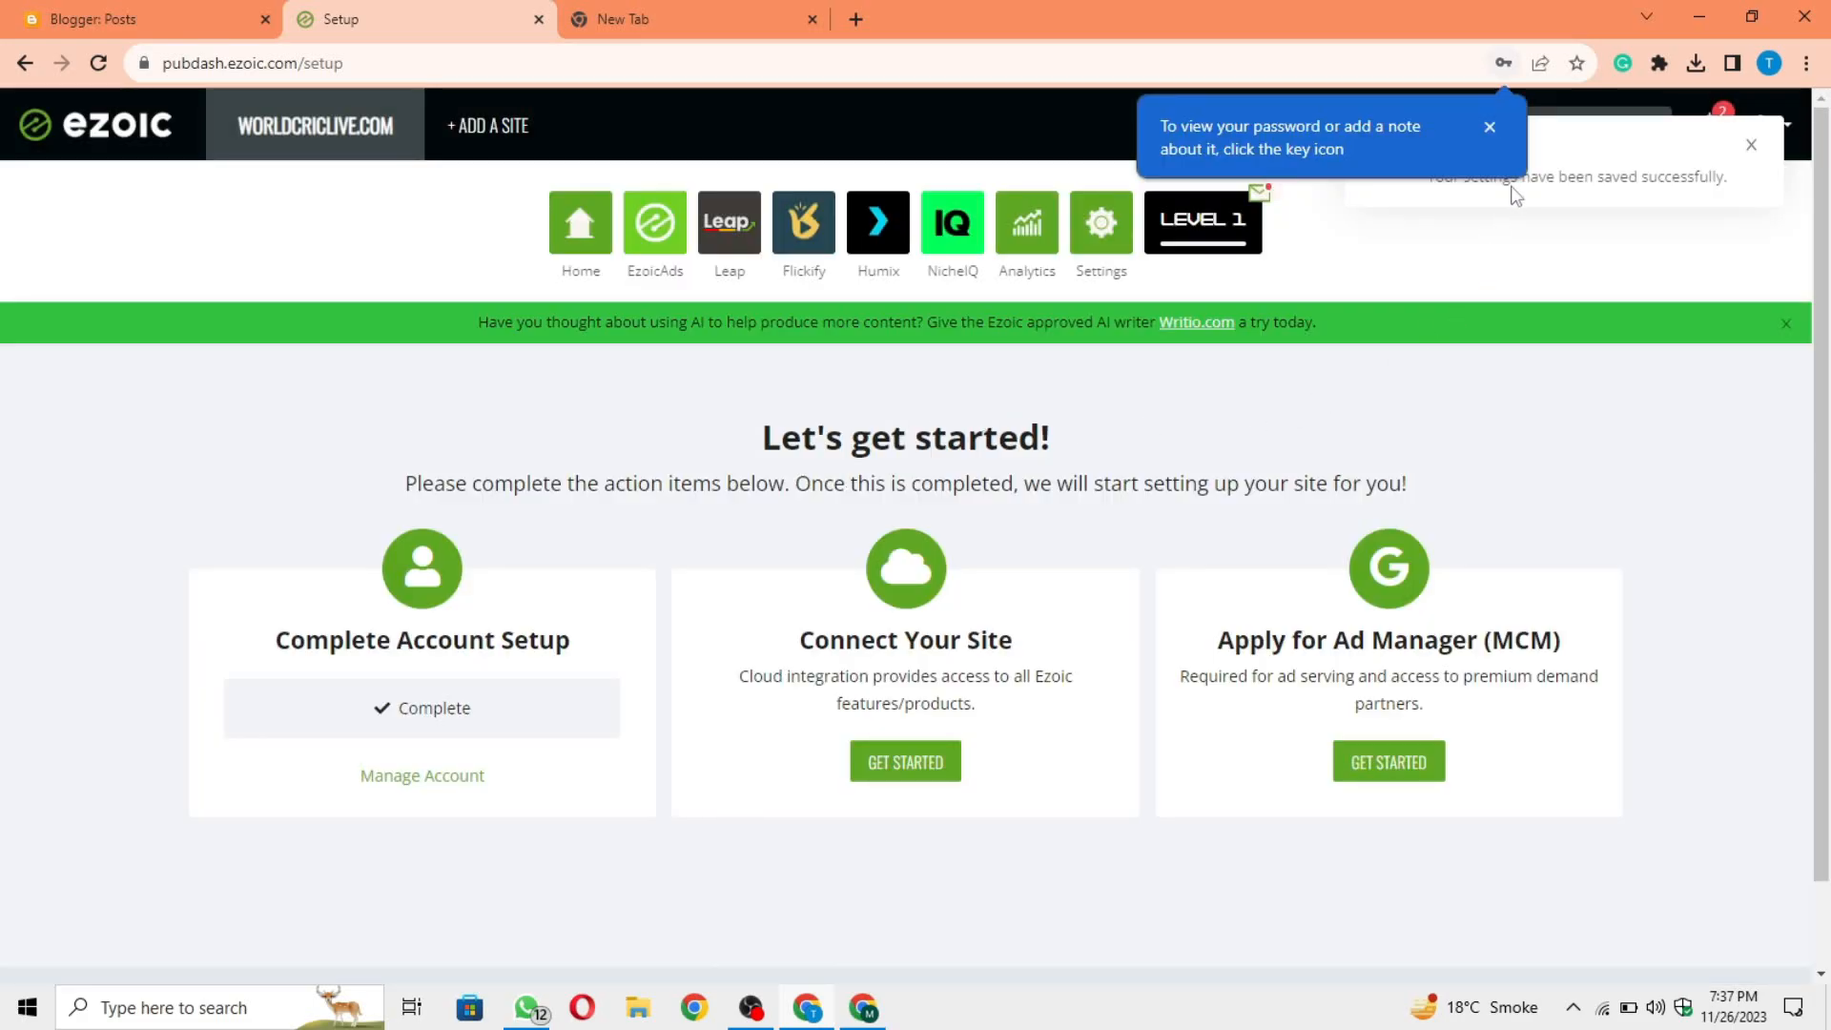
click(1489, 127)
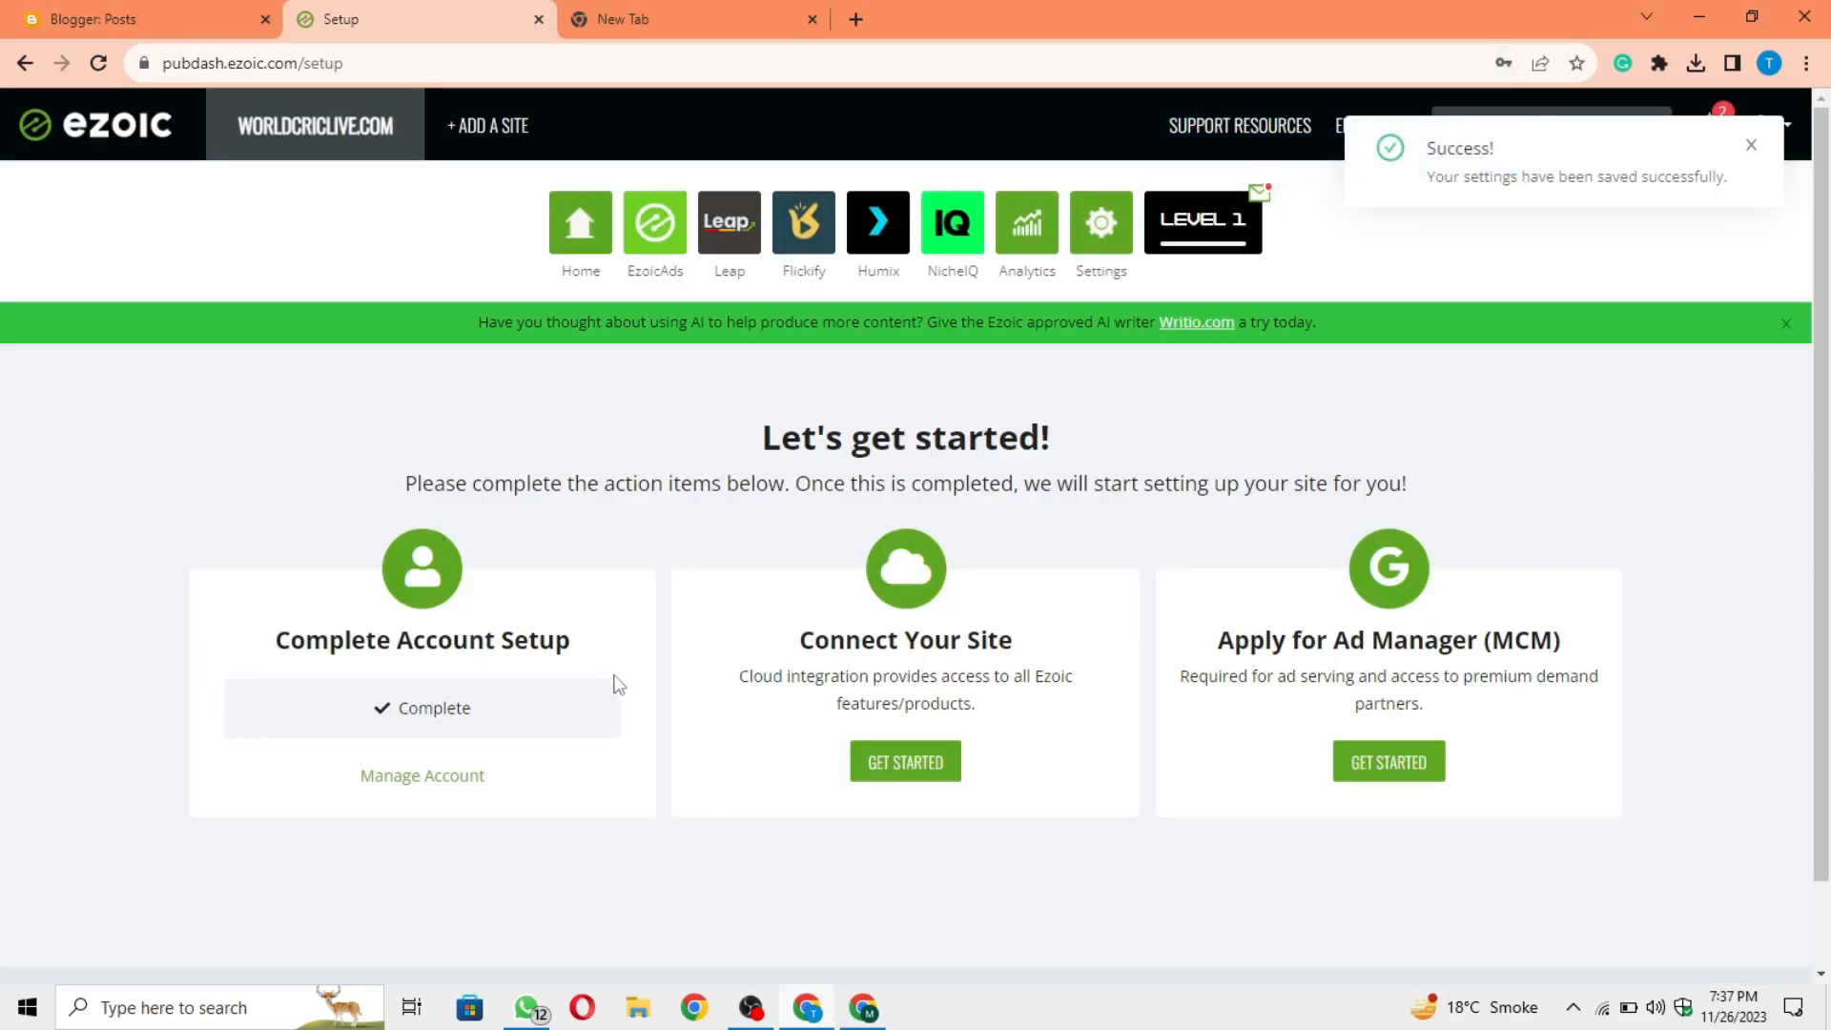
Step: Start Connect Your Site and bring up the name server instructions for worldcriclive.com
drag(473, 718, 349, 721)
click(346, 762)
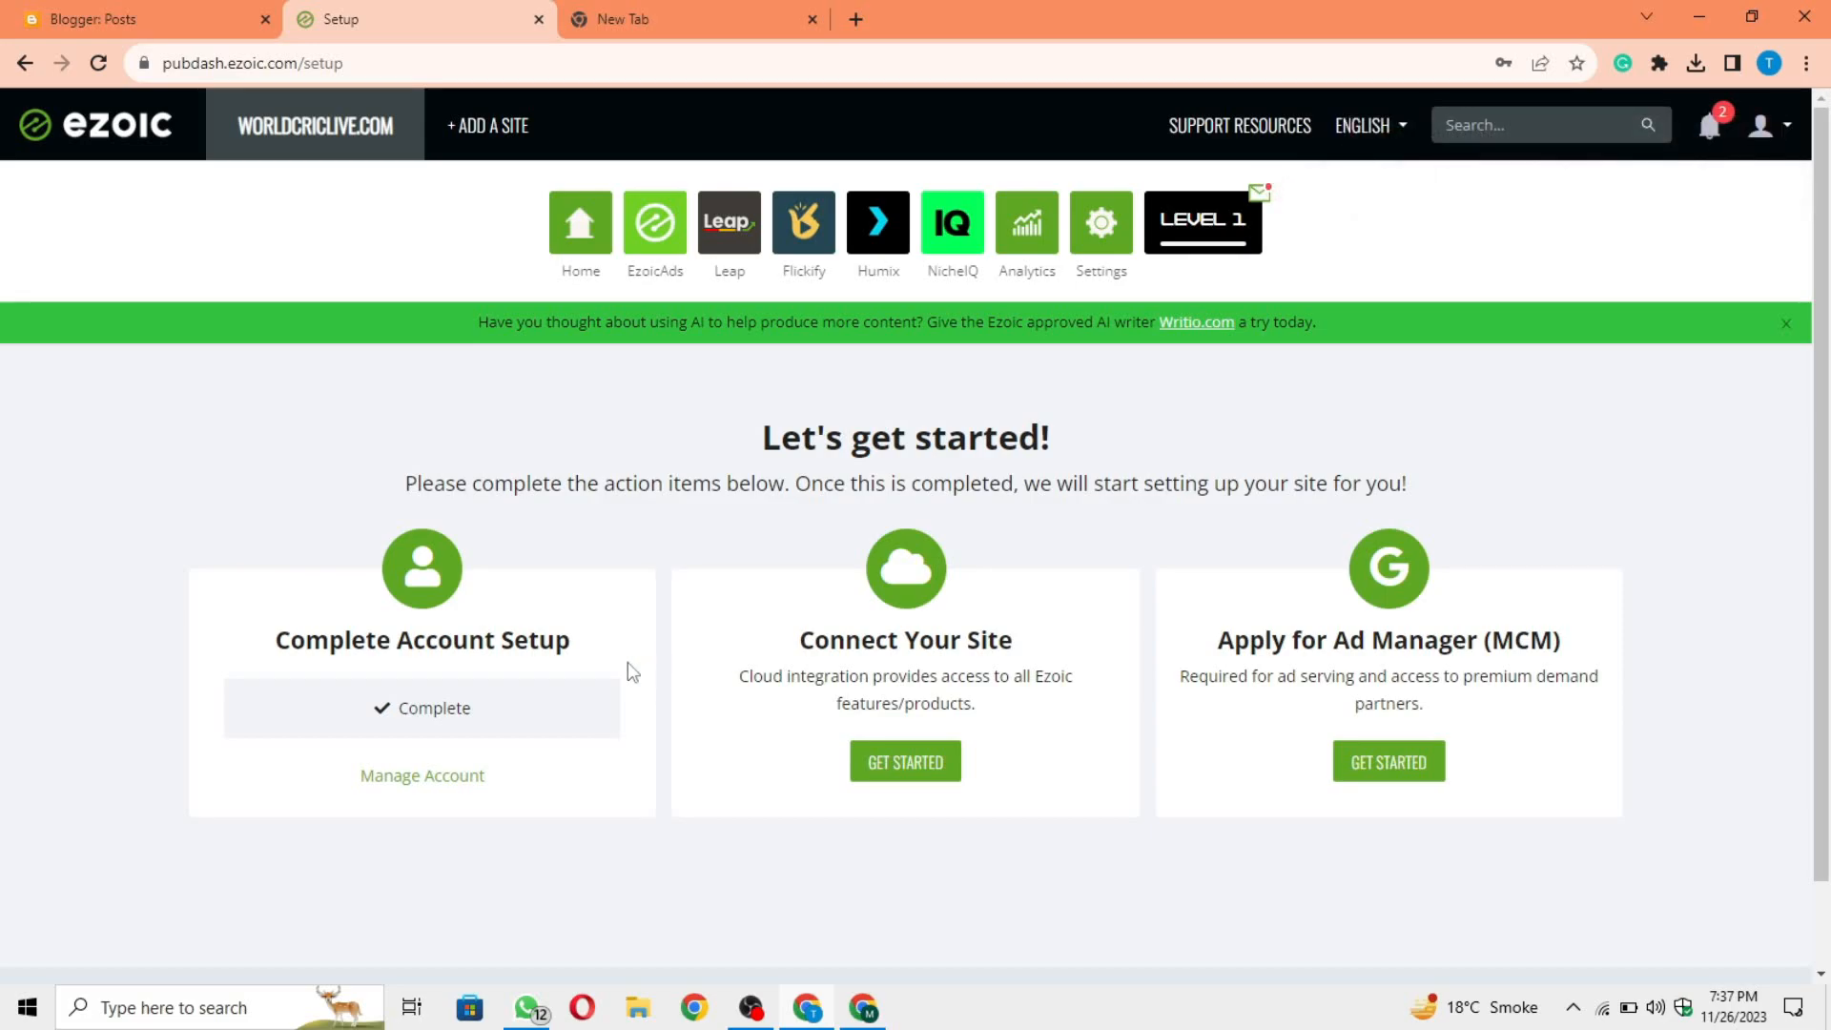
drag(804, 644, 1027, 652)
click(1028, 653)
click(917, 766)
scroll(1092, 706, down, 4)
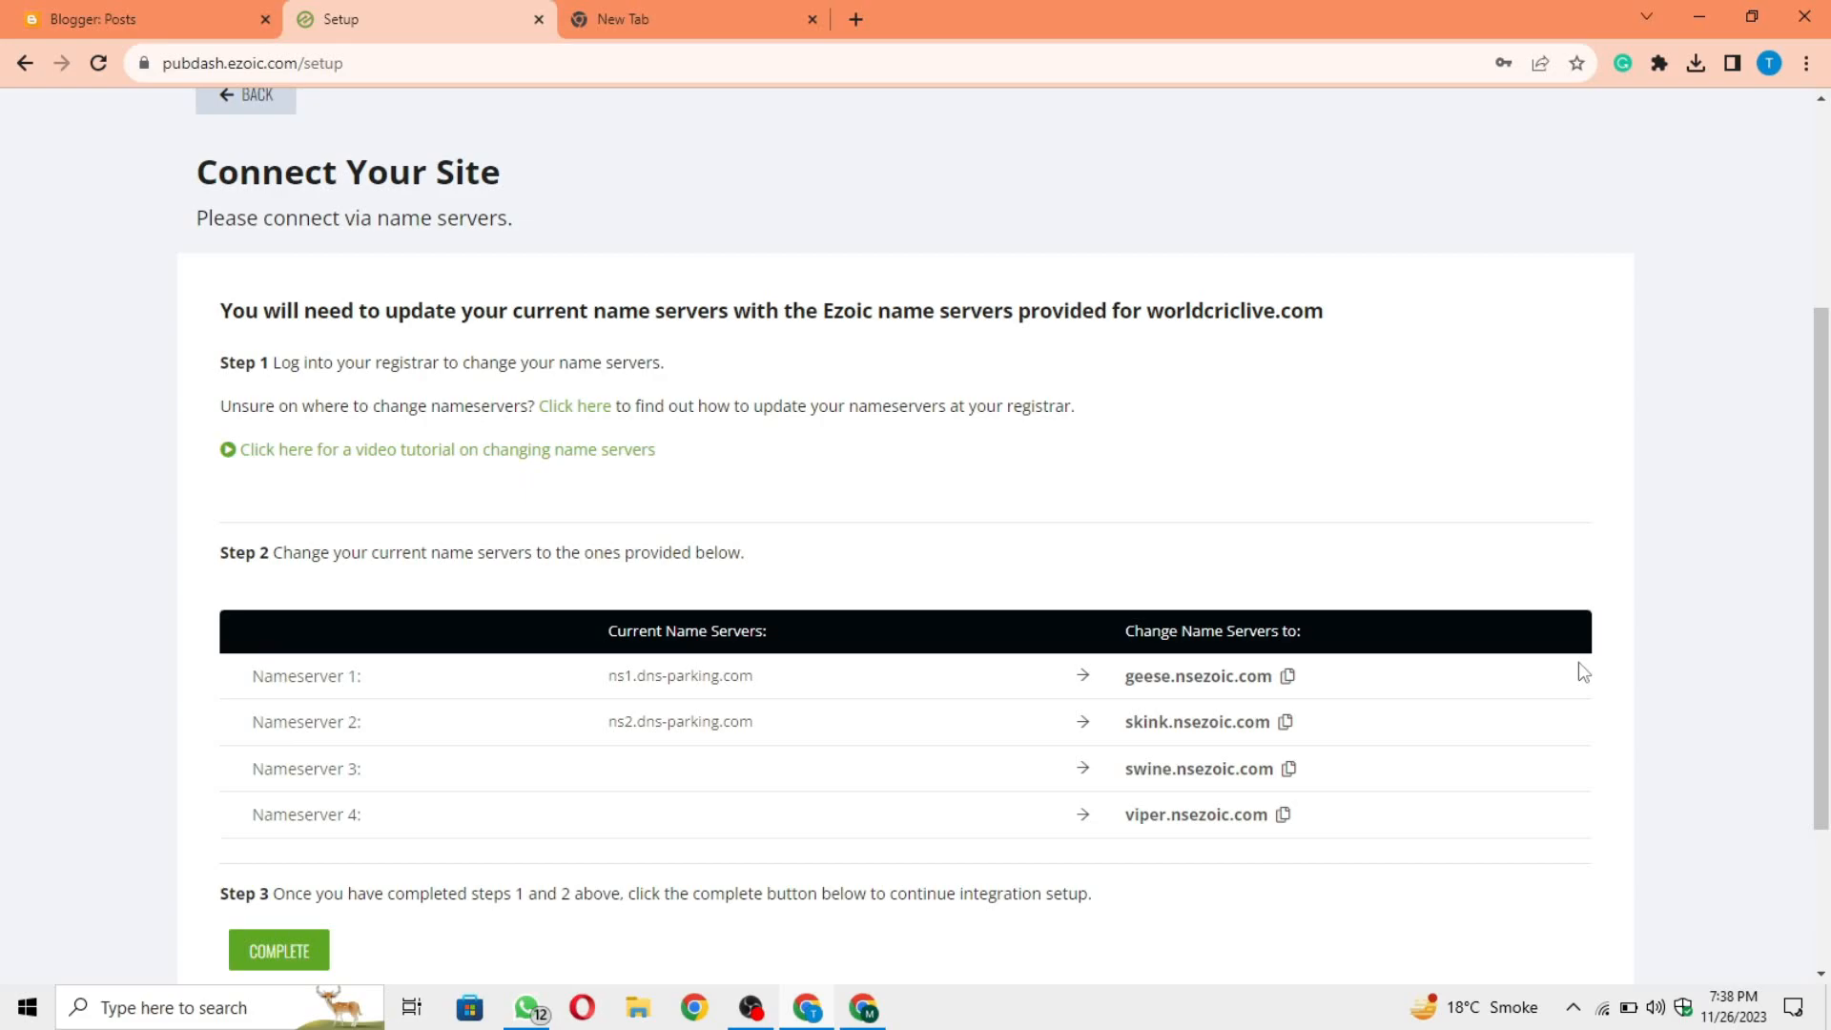
Step: Compare the site's current name servers with the Ezoic name servers to change to
scroll(1334, 610, down, 1)
scroll(1009, 610, up, 1)
drag(610, 675, 801, 740)
click(805, 744)
mouse_move(791, 699)
mouse_down()
mouse_move(609, 695)
mouse_move(801, 695)
mouse_up()
click(769, 680)
drag(233, 672, 1476, 829)
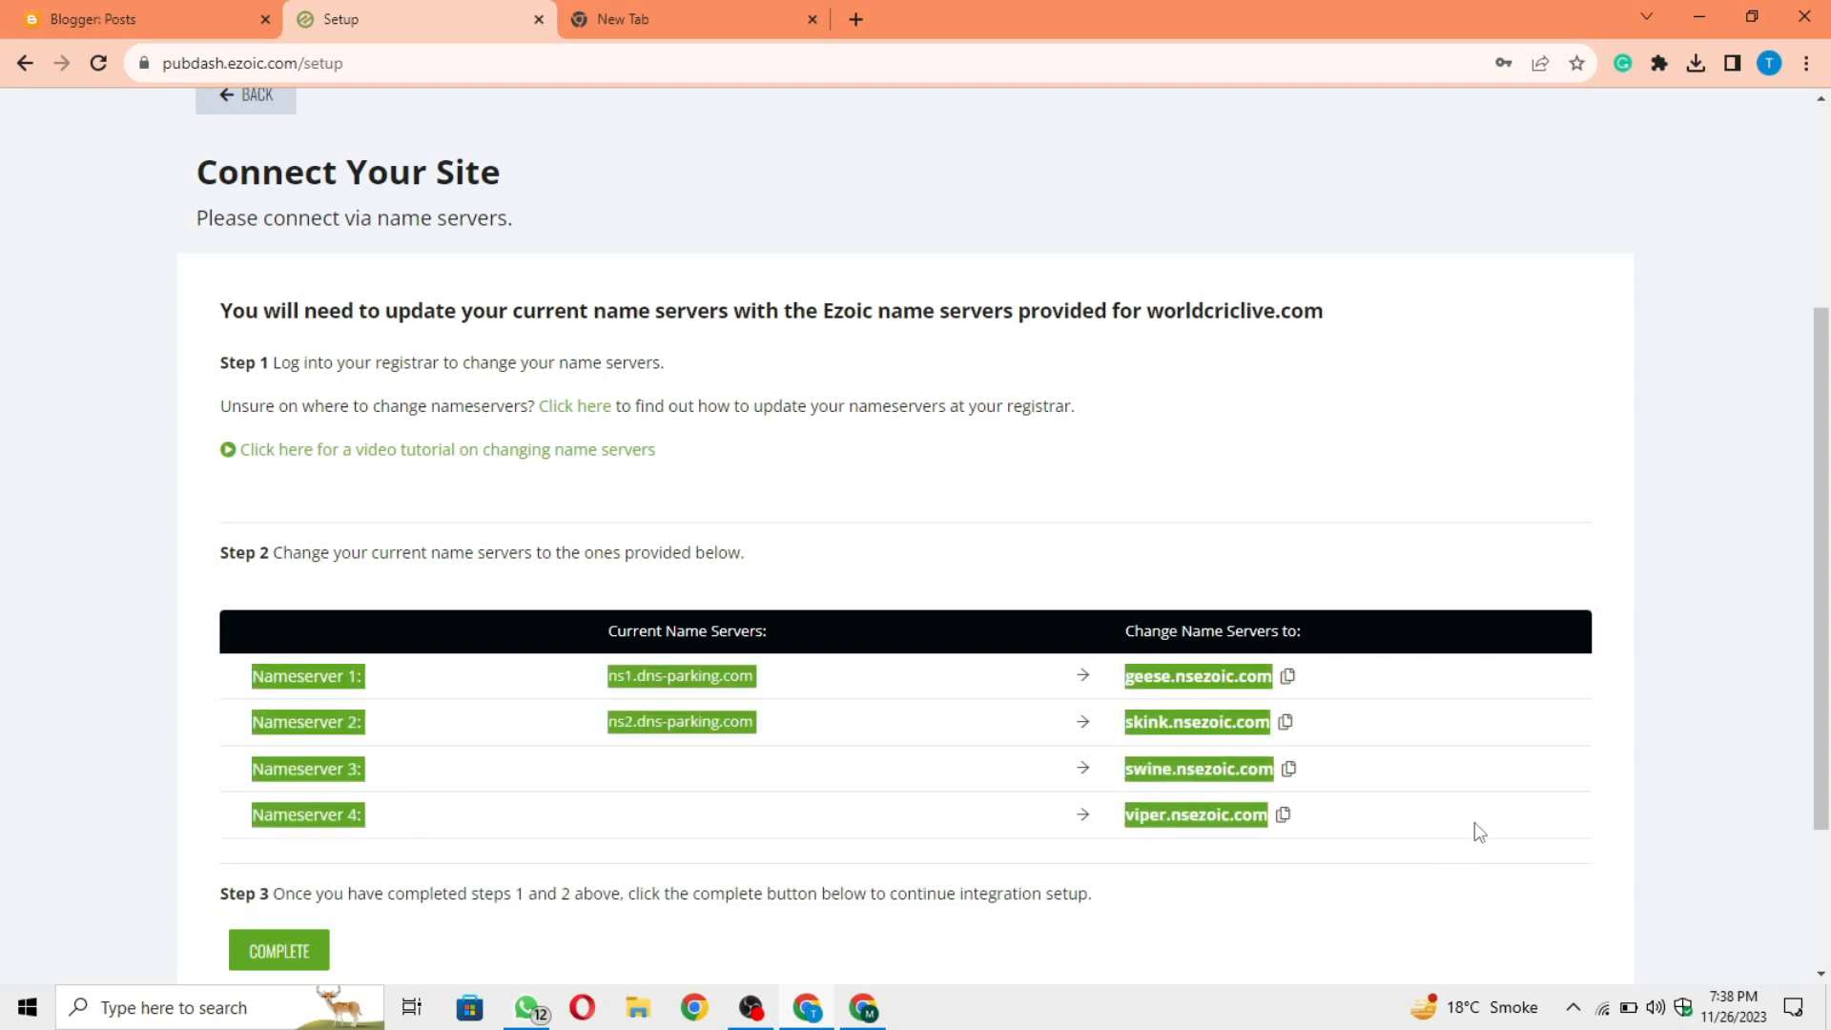
click(1478, 831)
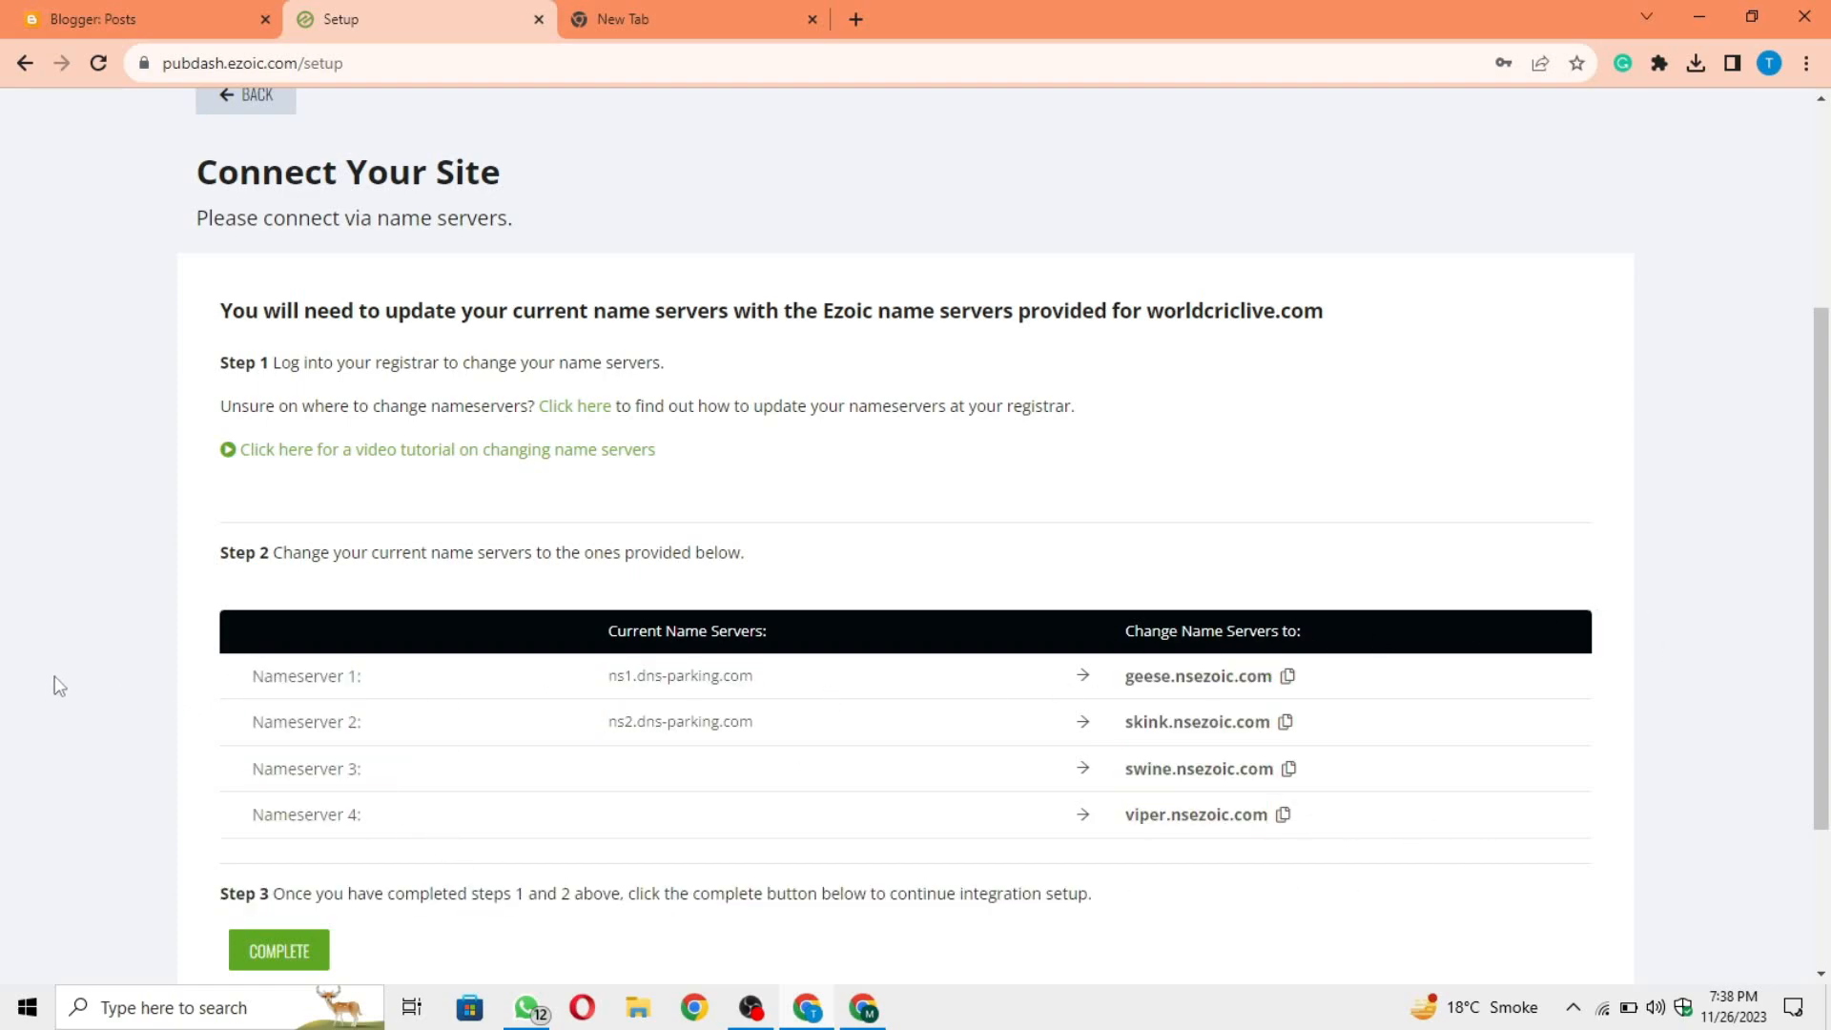
drag(244, 670, 236, 734)
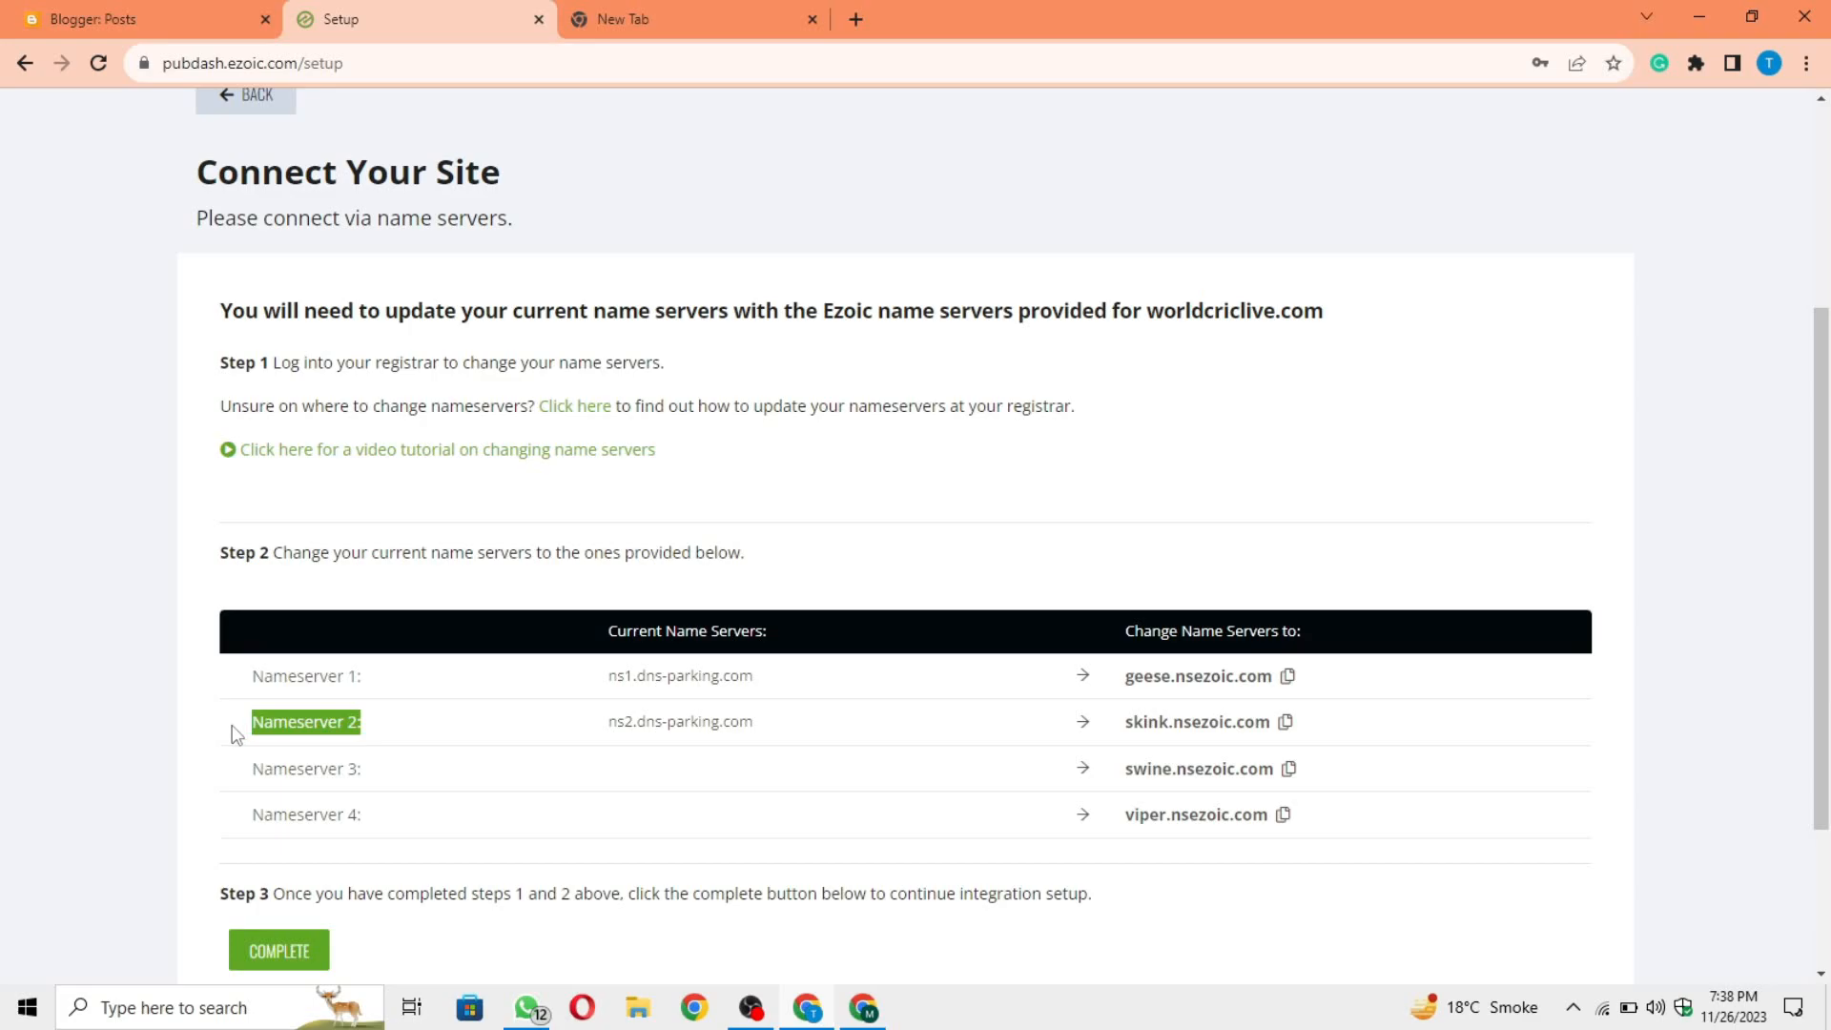
click(236, 734)
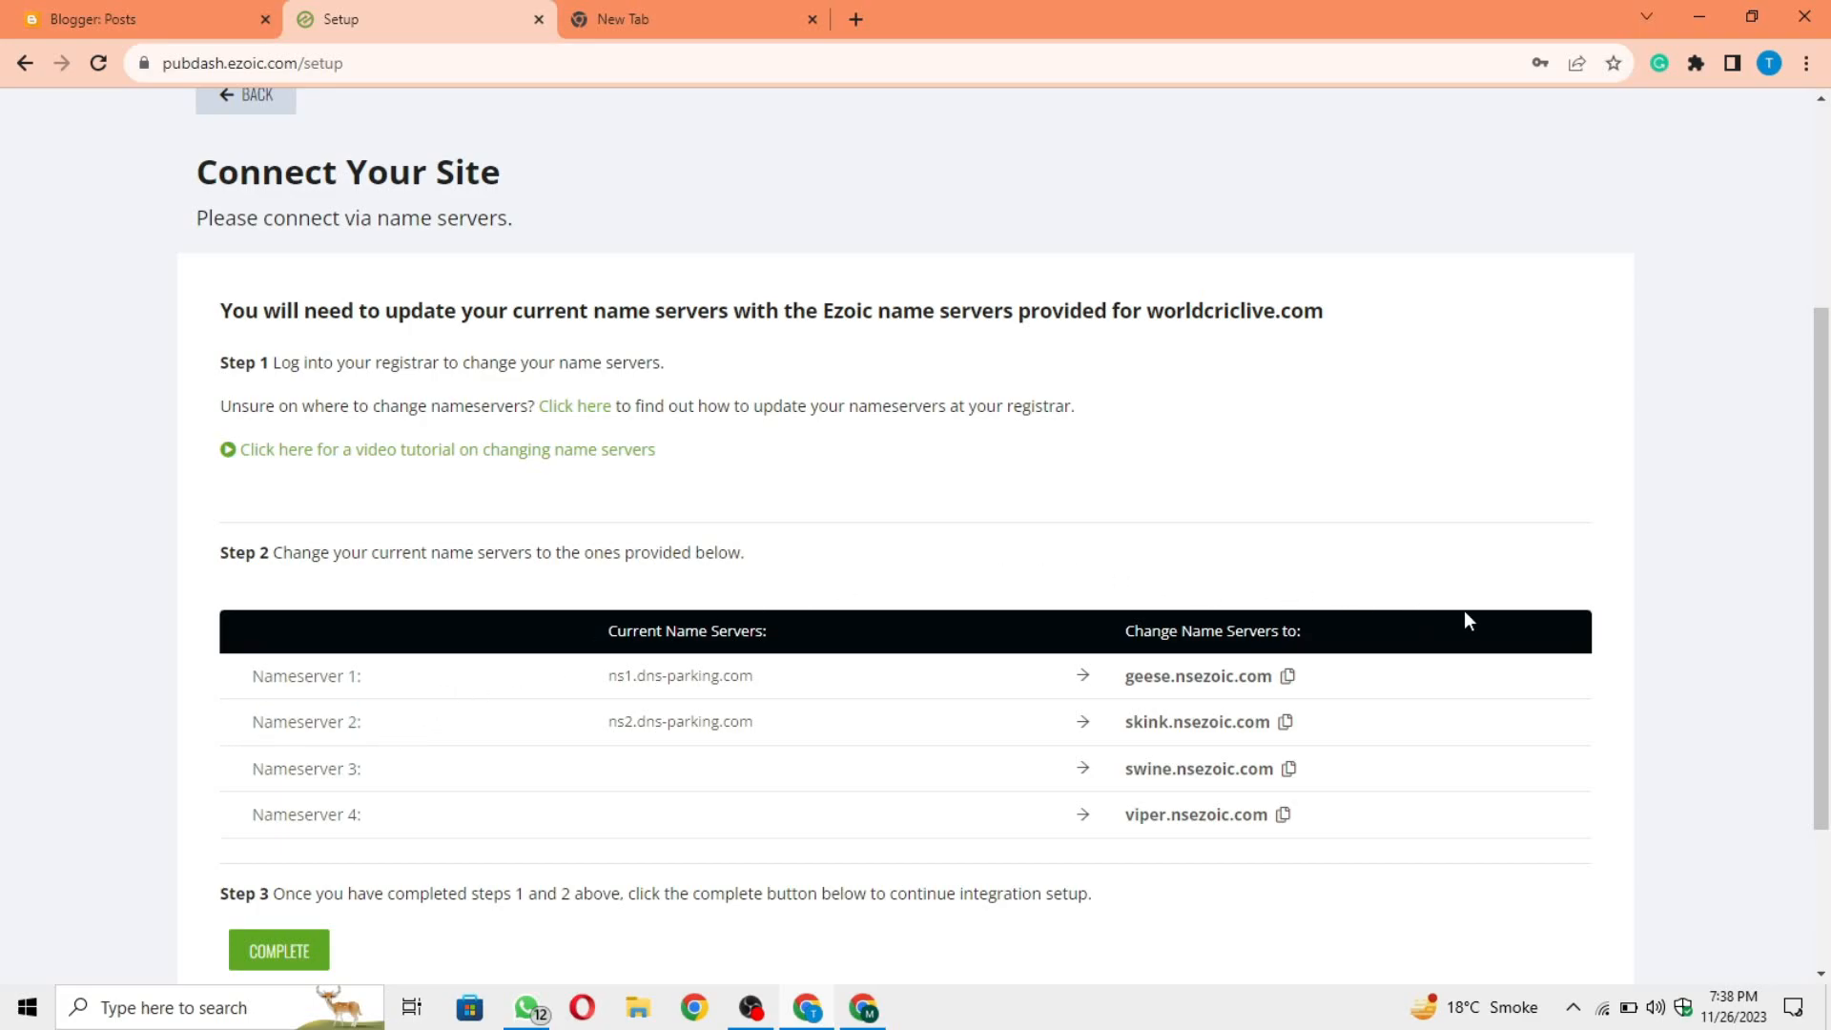
Step: Switch to Hostinger and bring up the DNS / Nameservers settings of worldcriclive.com
click(868, 1008)
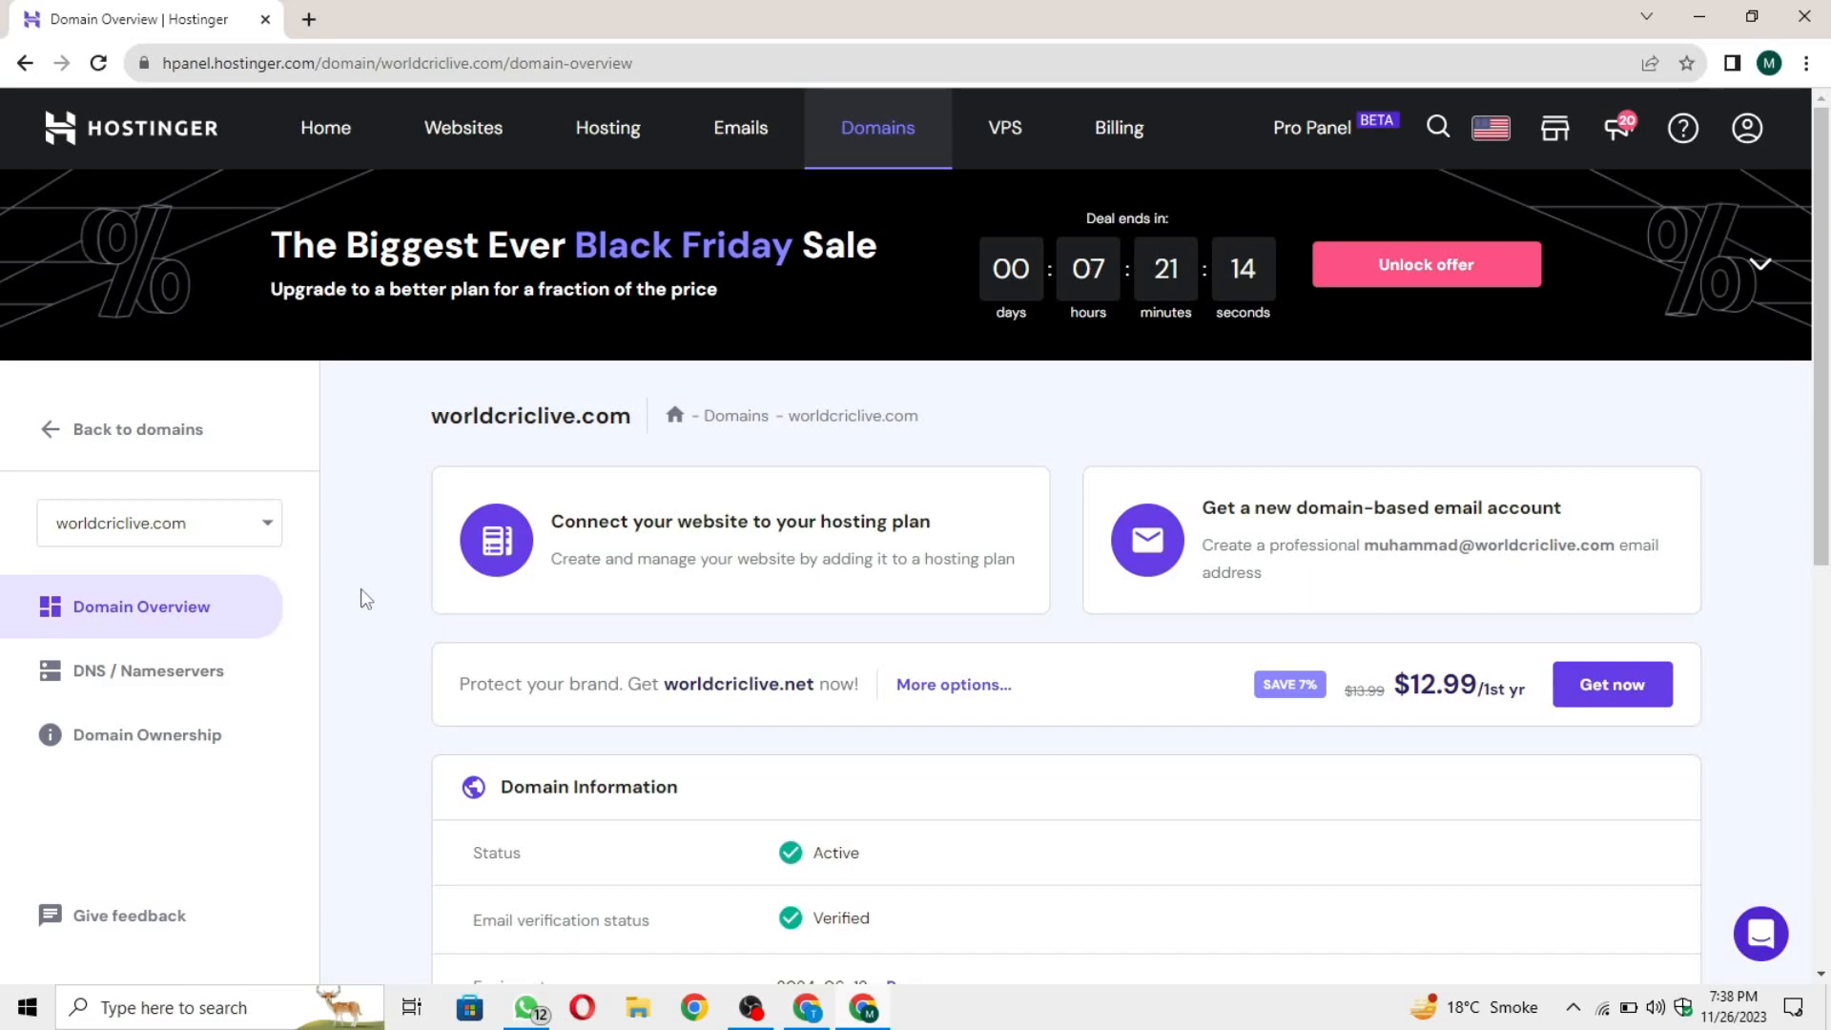
click(214, 692)
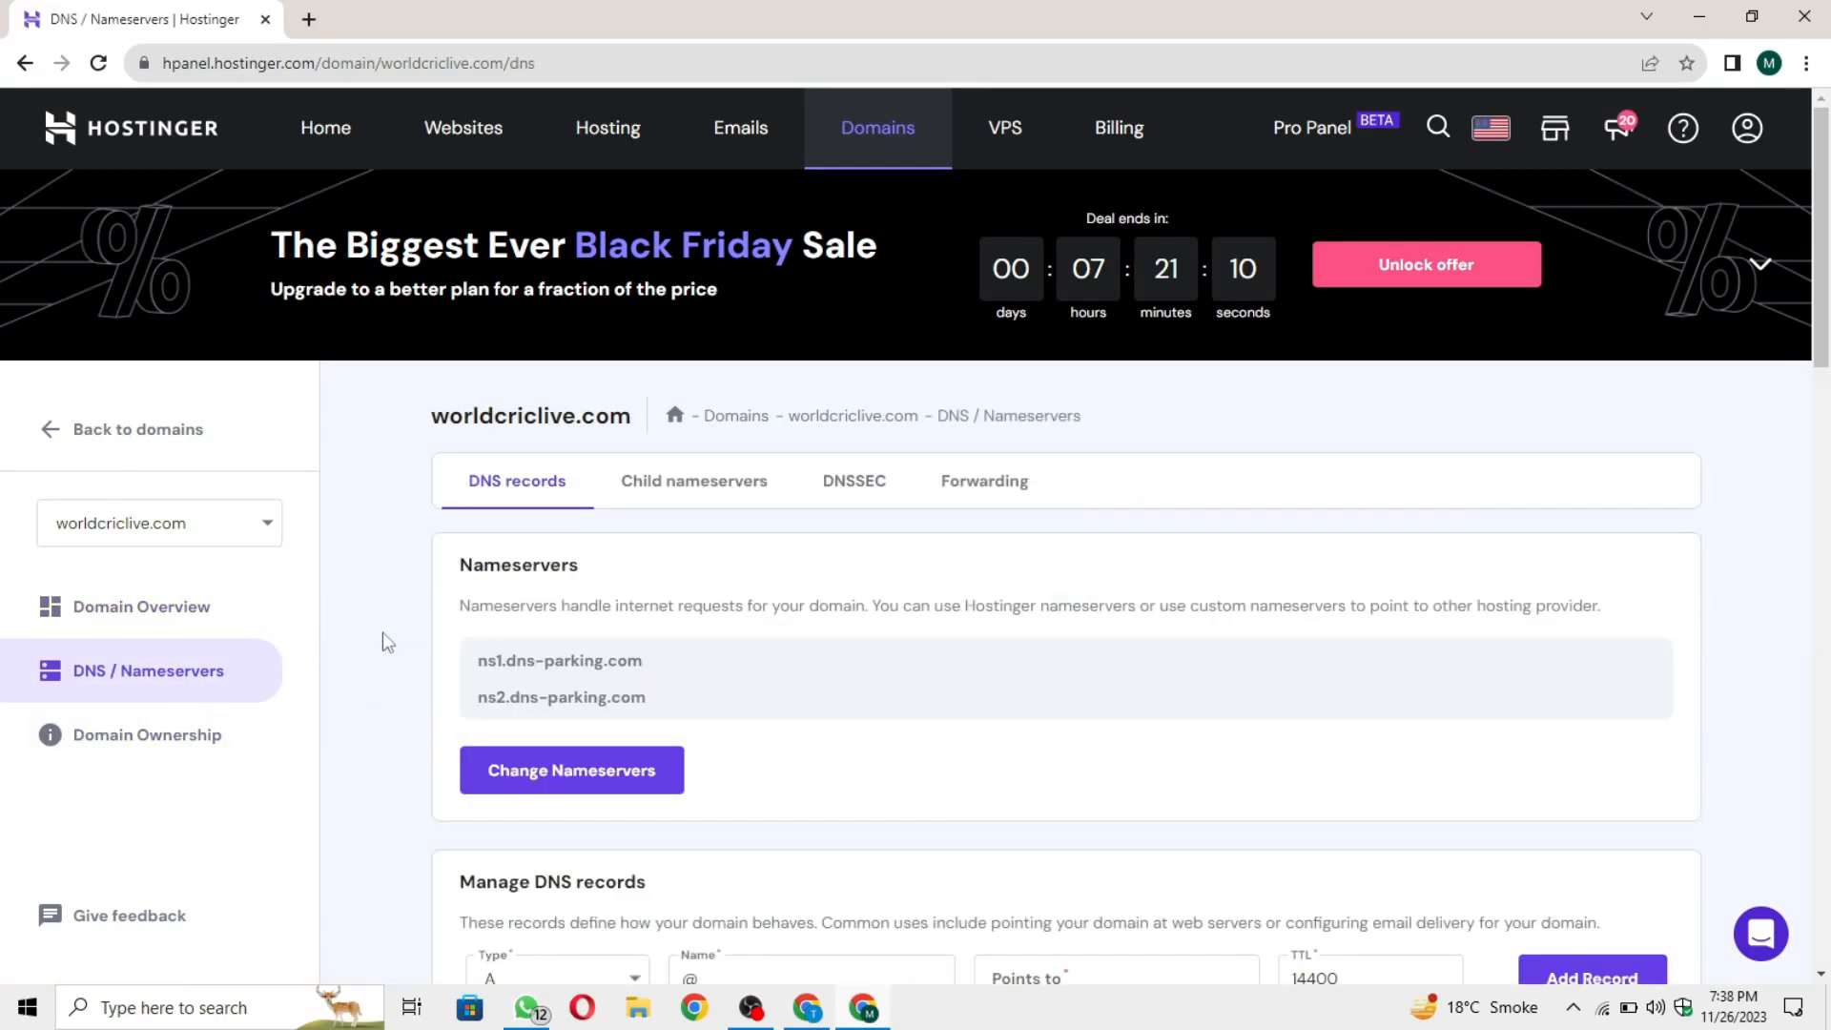
scroll(648, 570, down, 1)
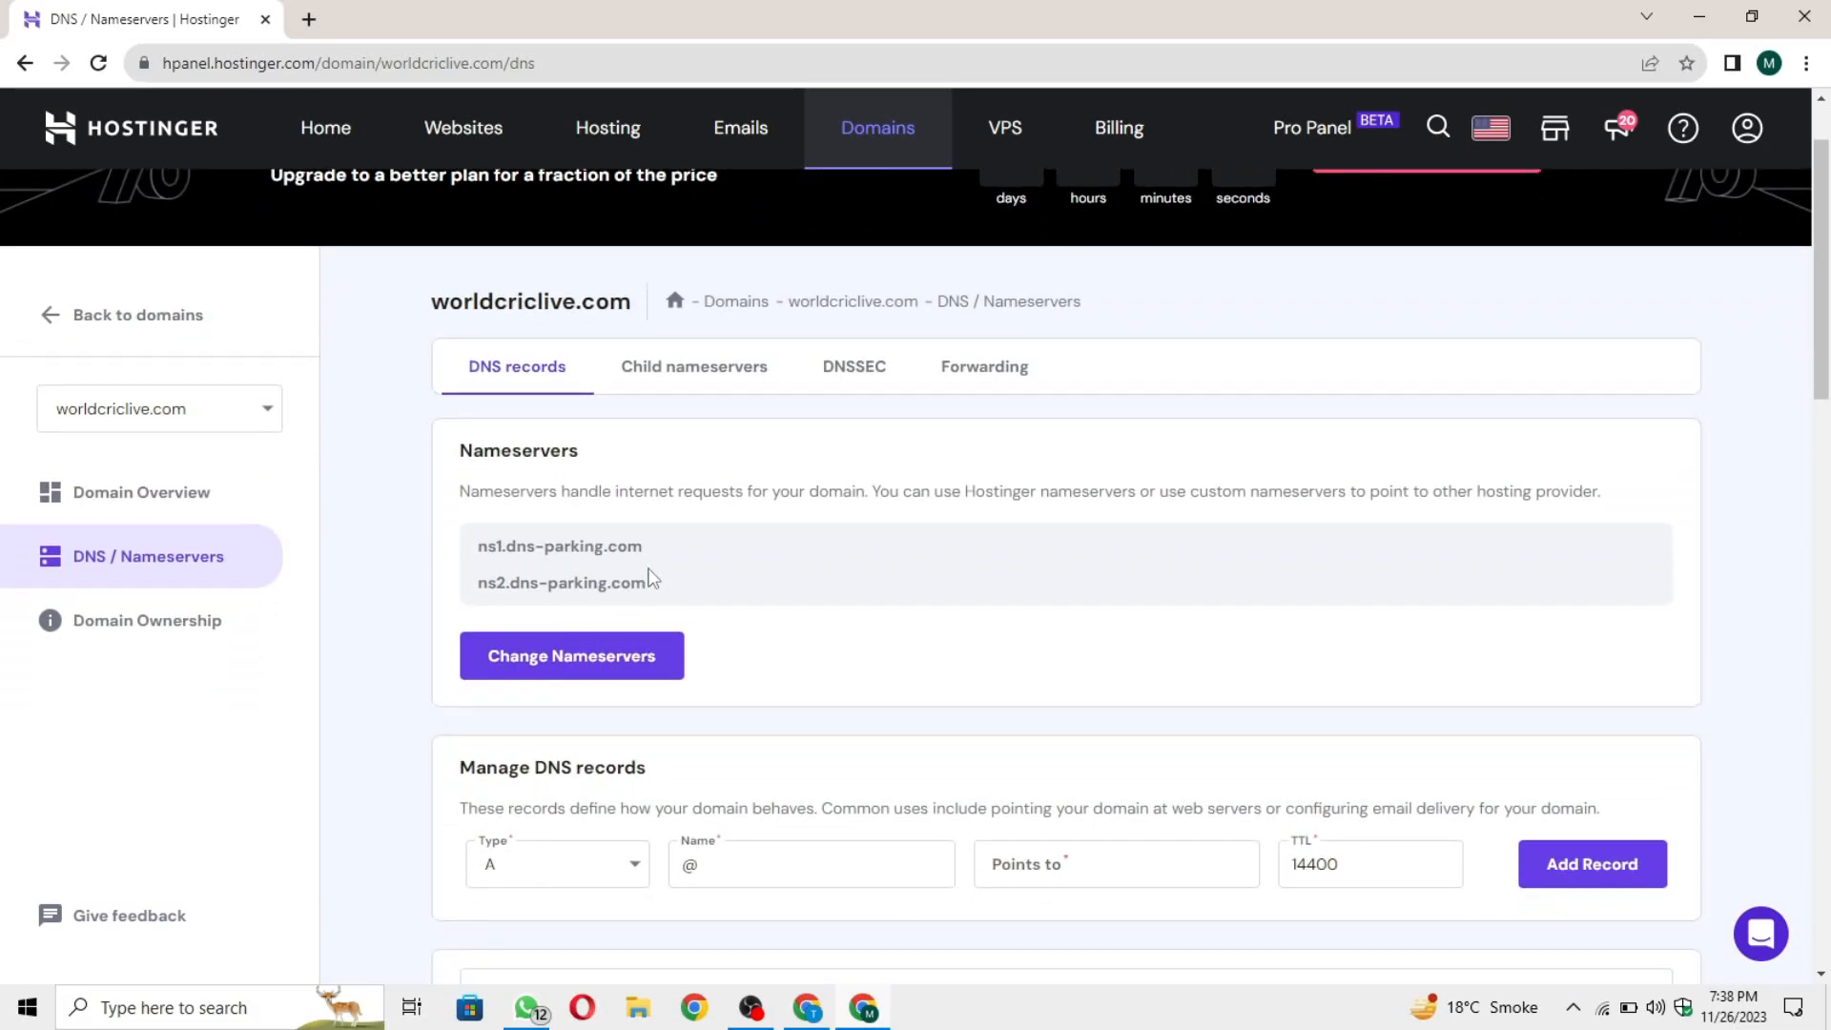
drag(448, 453, 627, 454)
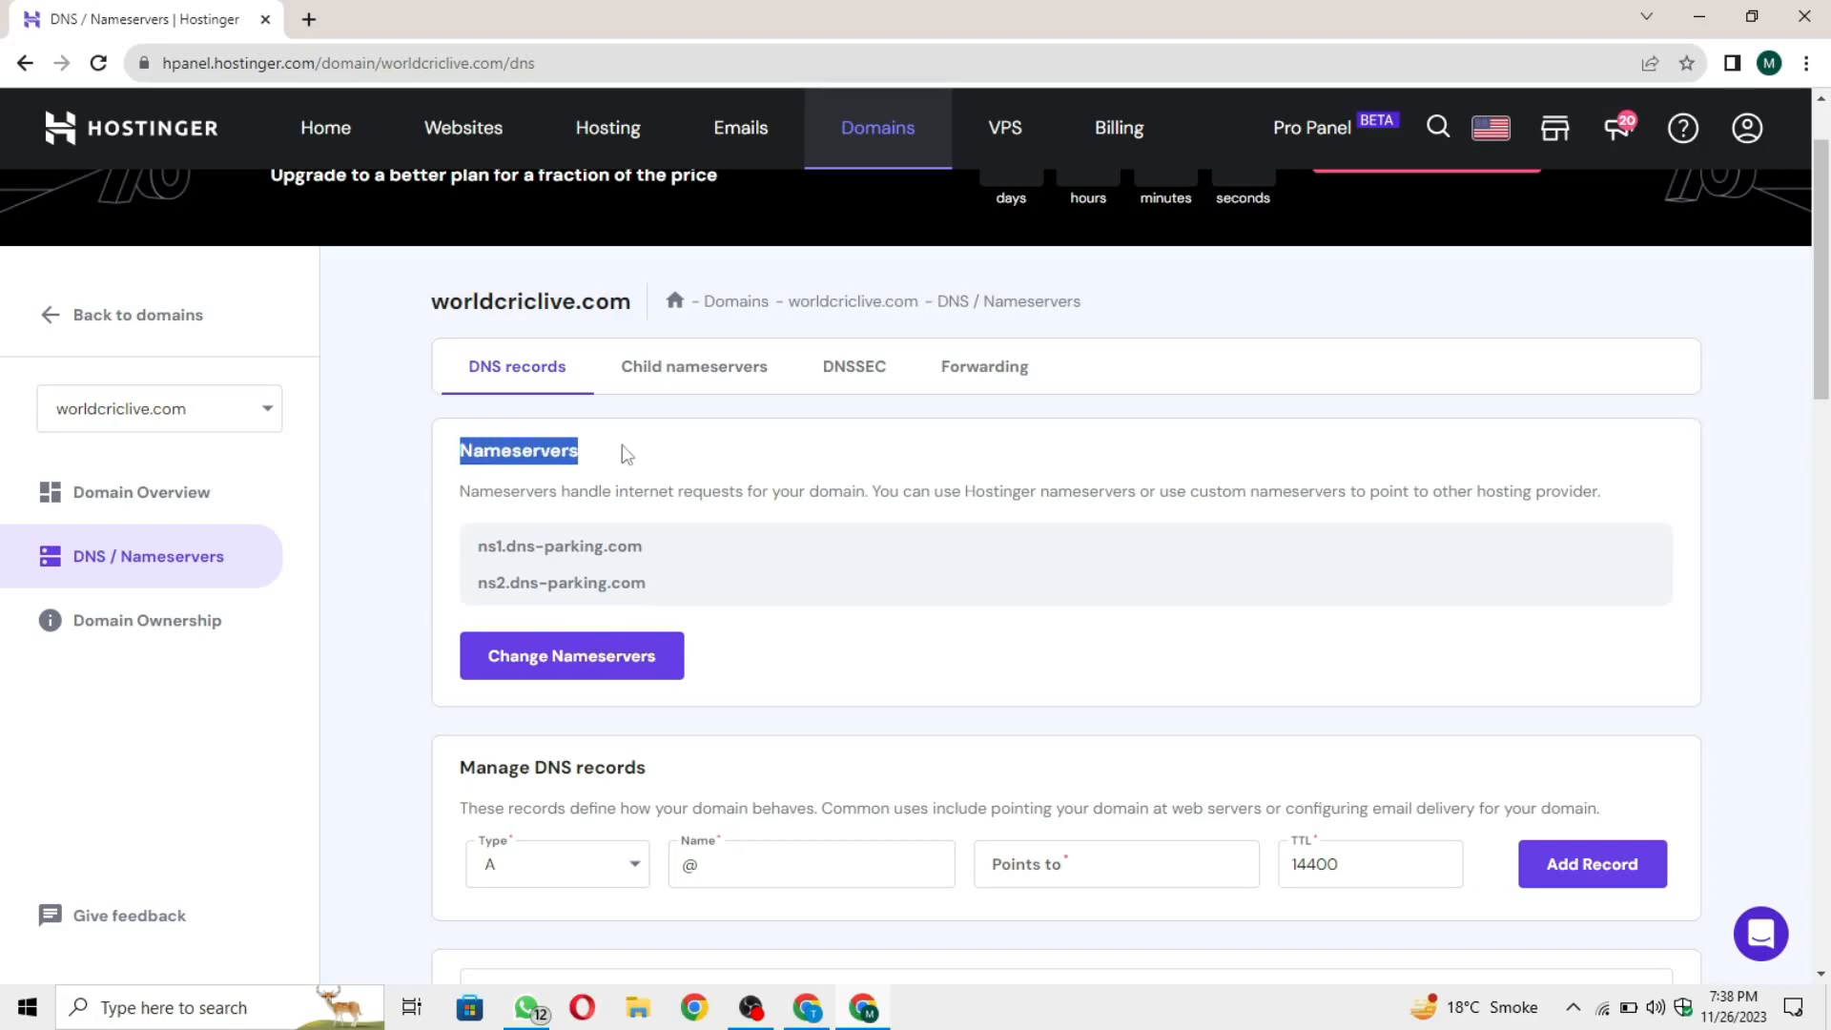
click(624, 454)
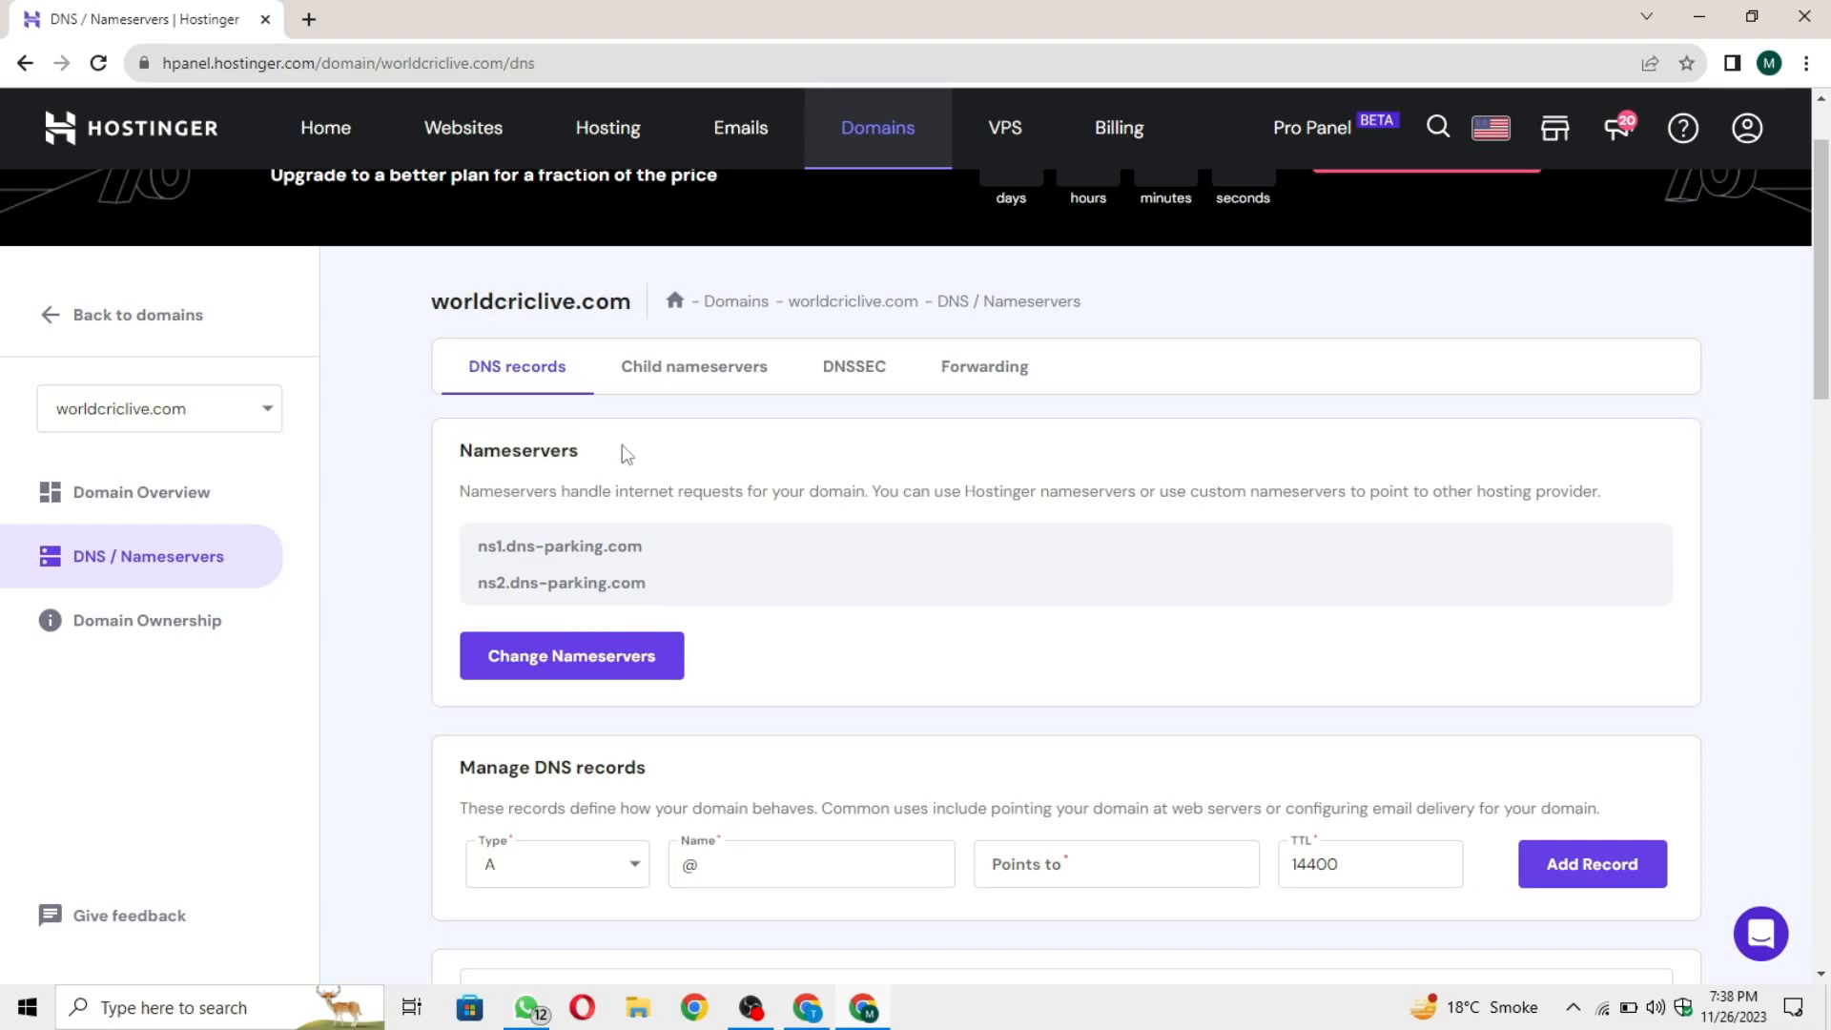
Step: Start changing the domain's nameservers with the Change nameservers option and clear the Nameserver 1 and Nameserver 2 entries
click(621, 672)
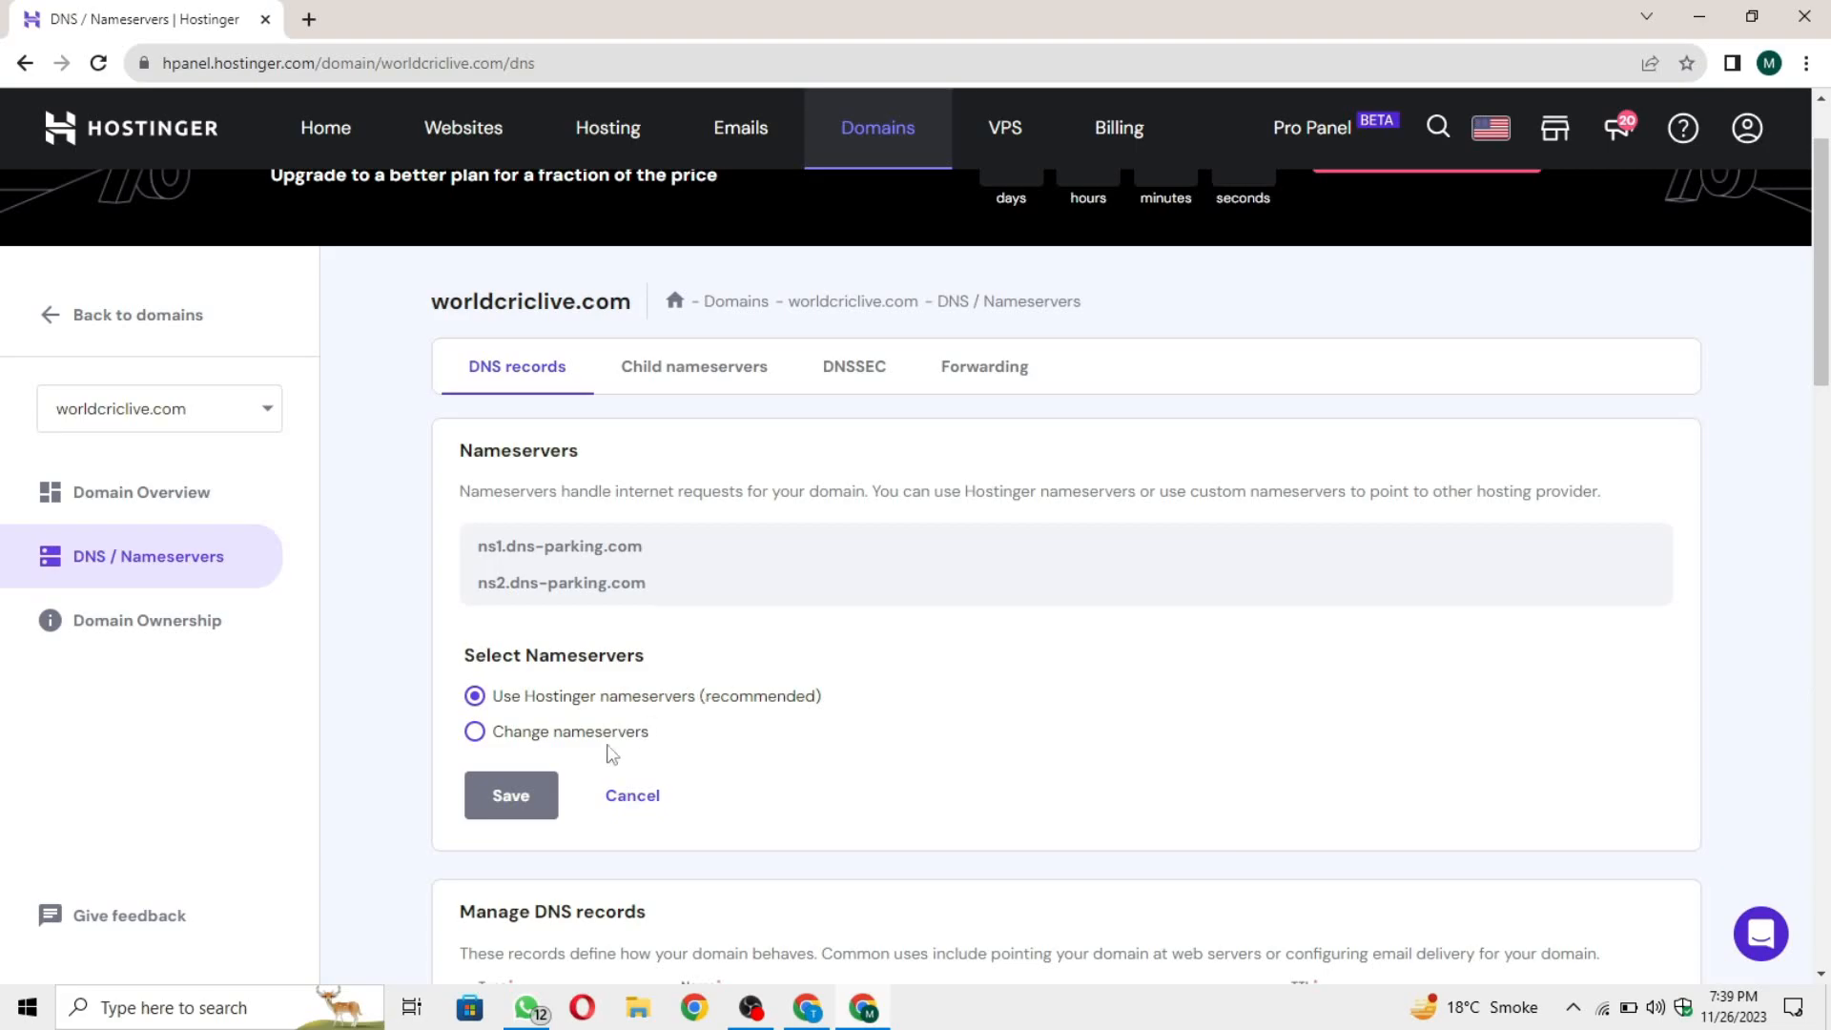
scroll(596, 744, down, 1)
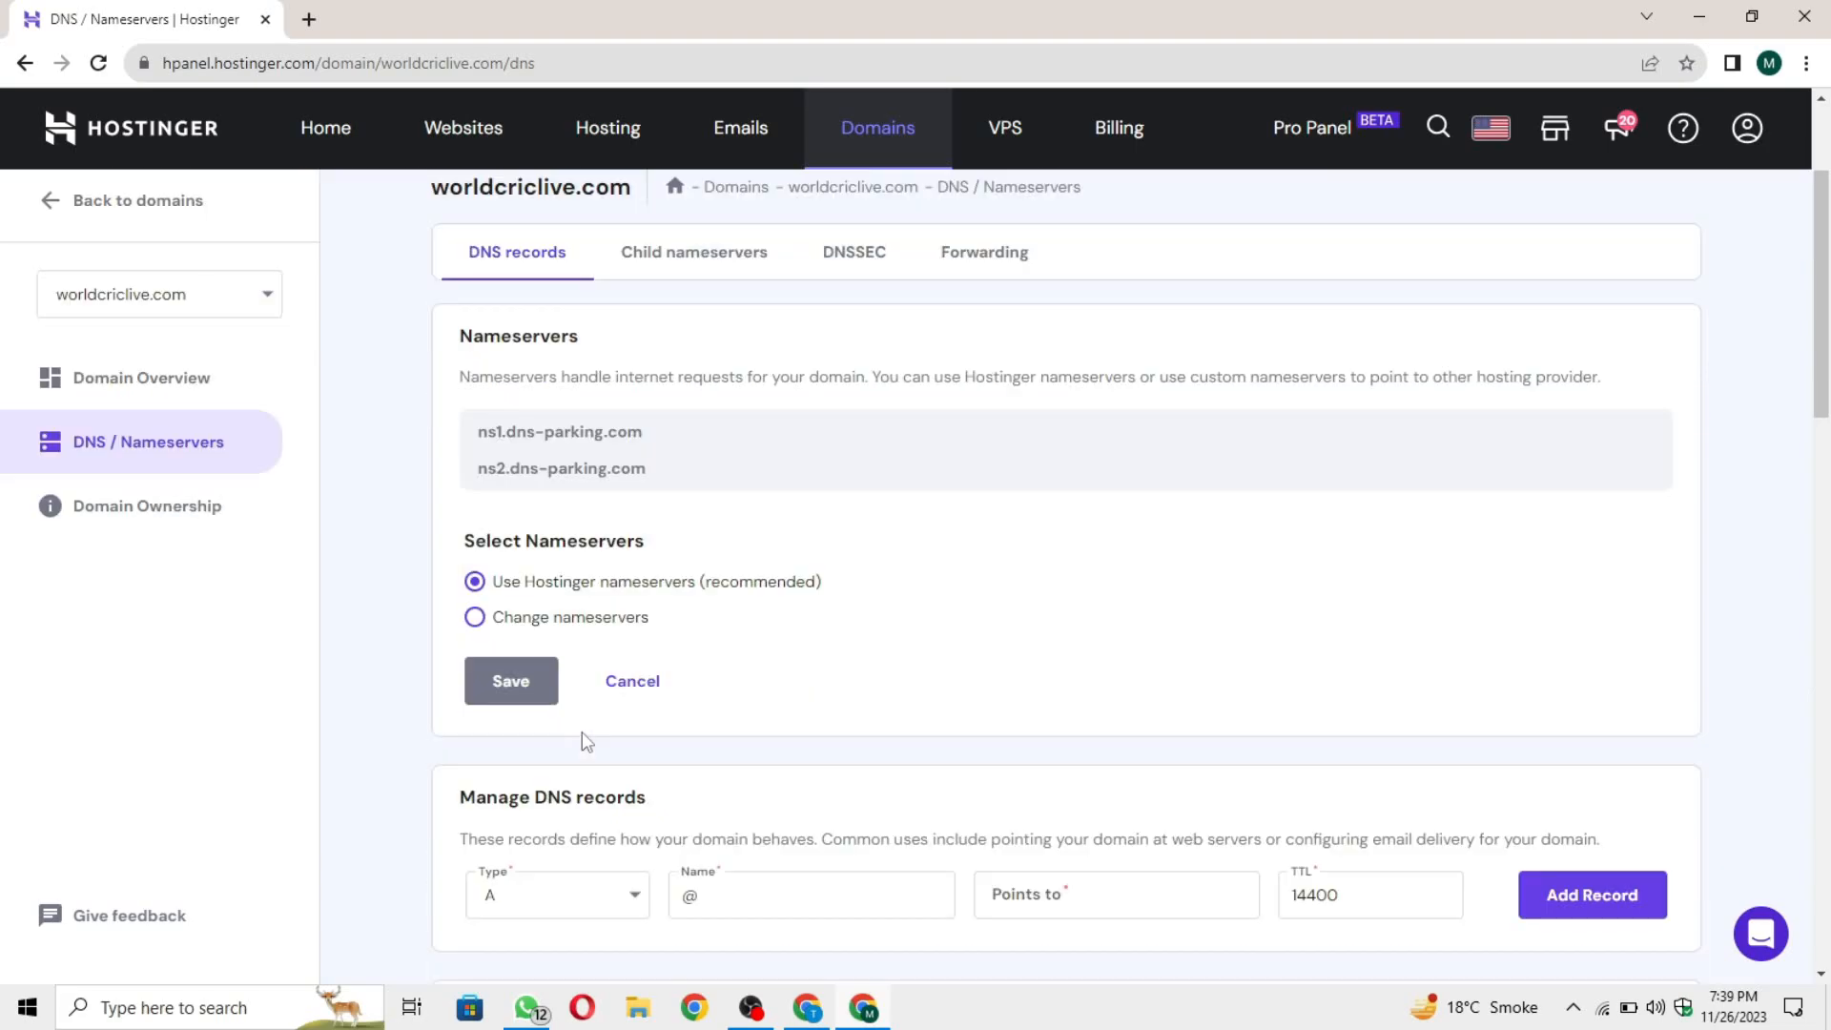
click(573, 620)
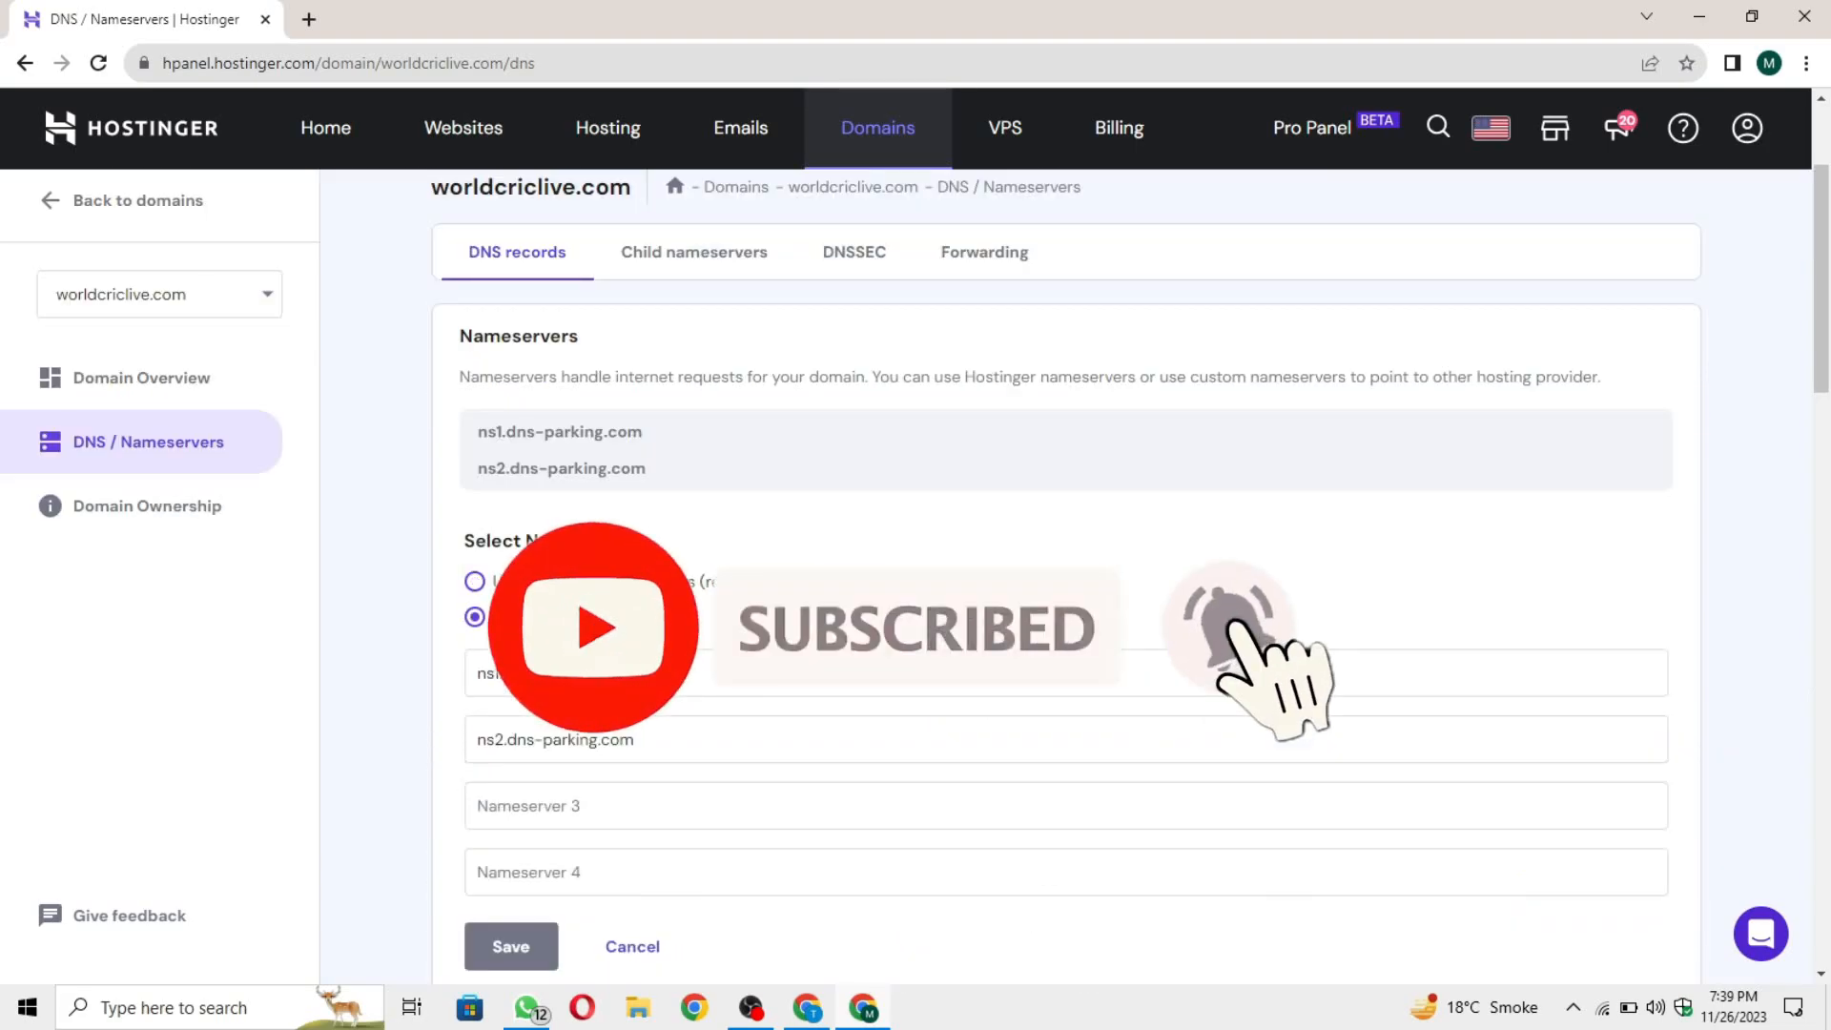
scroll(593, 619, down, 1)
triple_click(572, 559)
click(438, 592)
triple_click(572, 559)
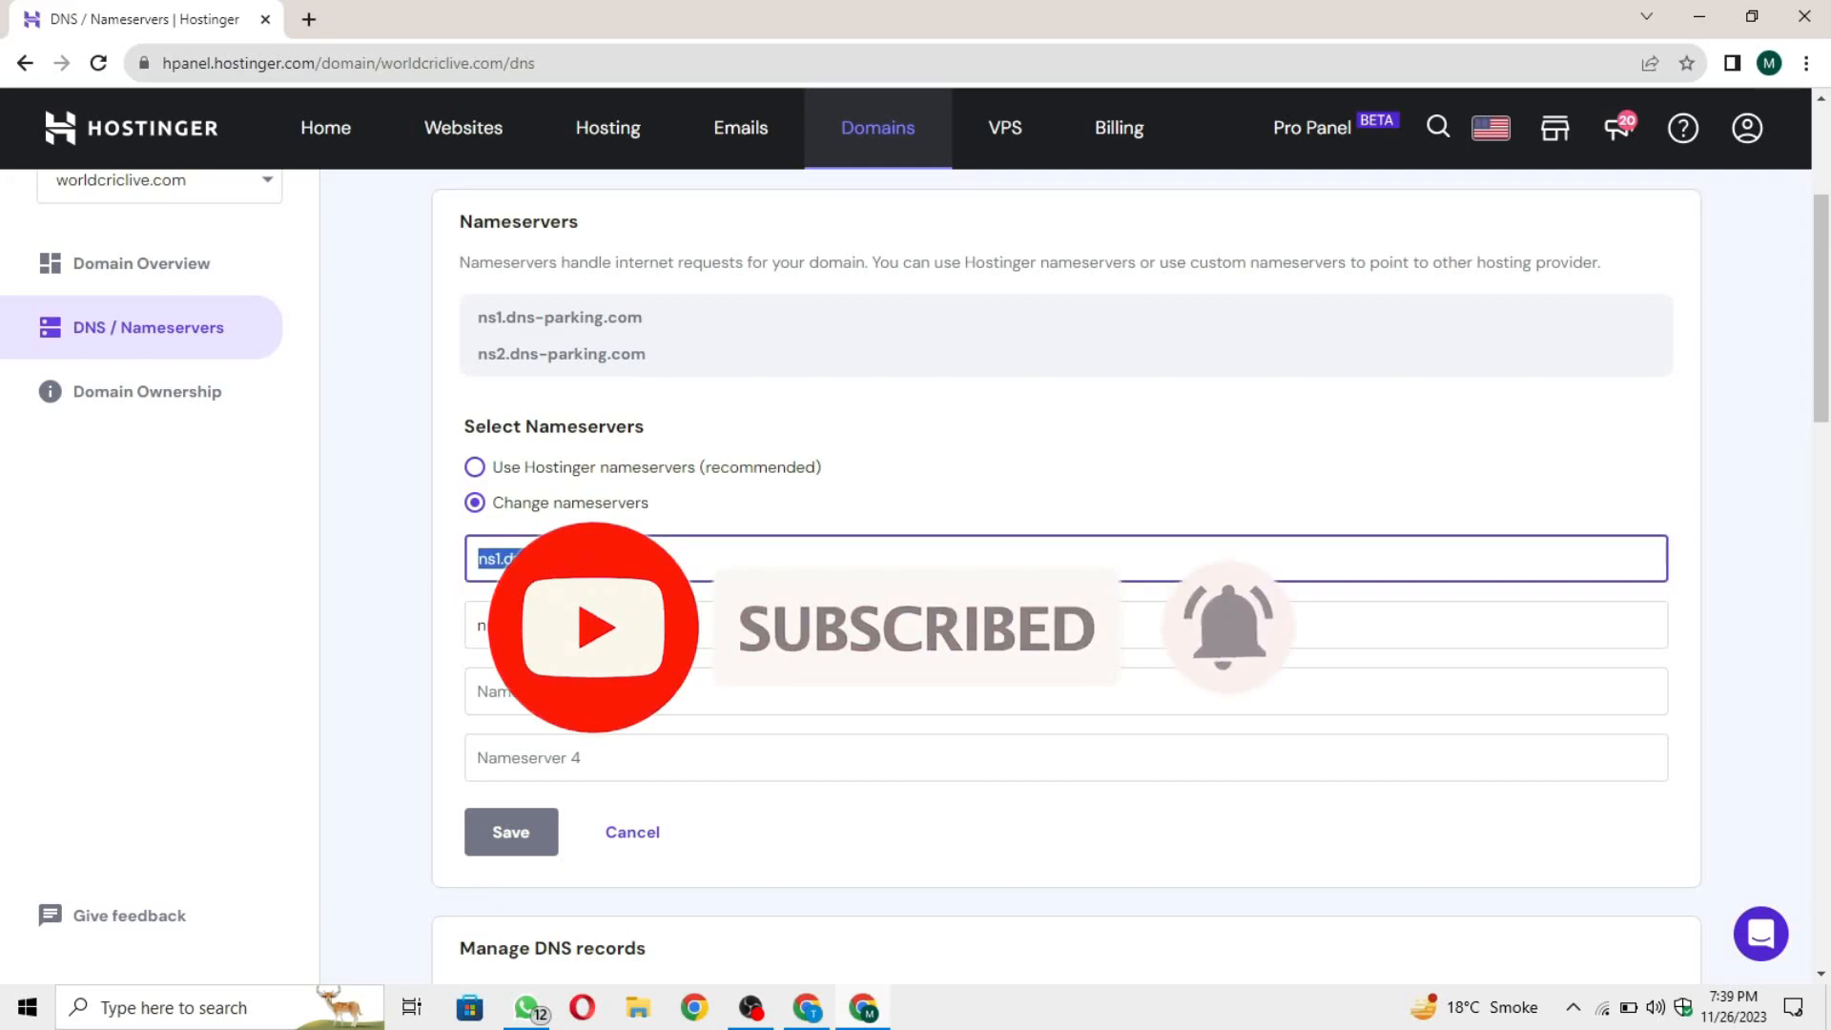
key(BackSpace)
triple_click(665, 630)
key(BackSpace)
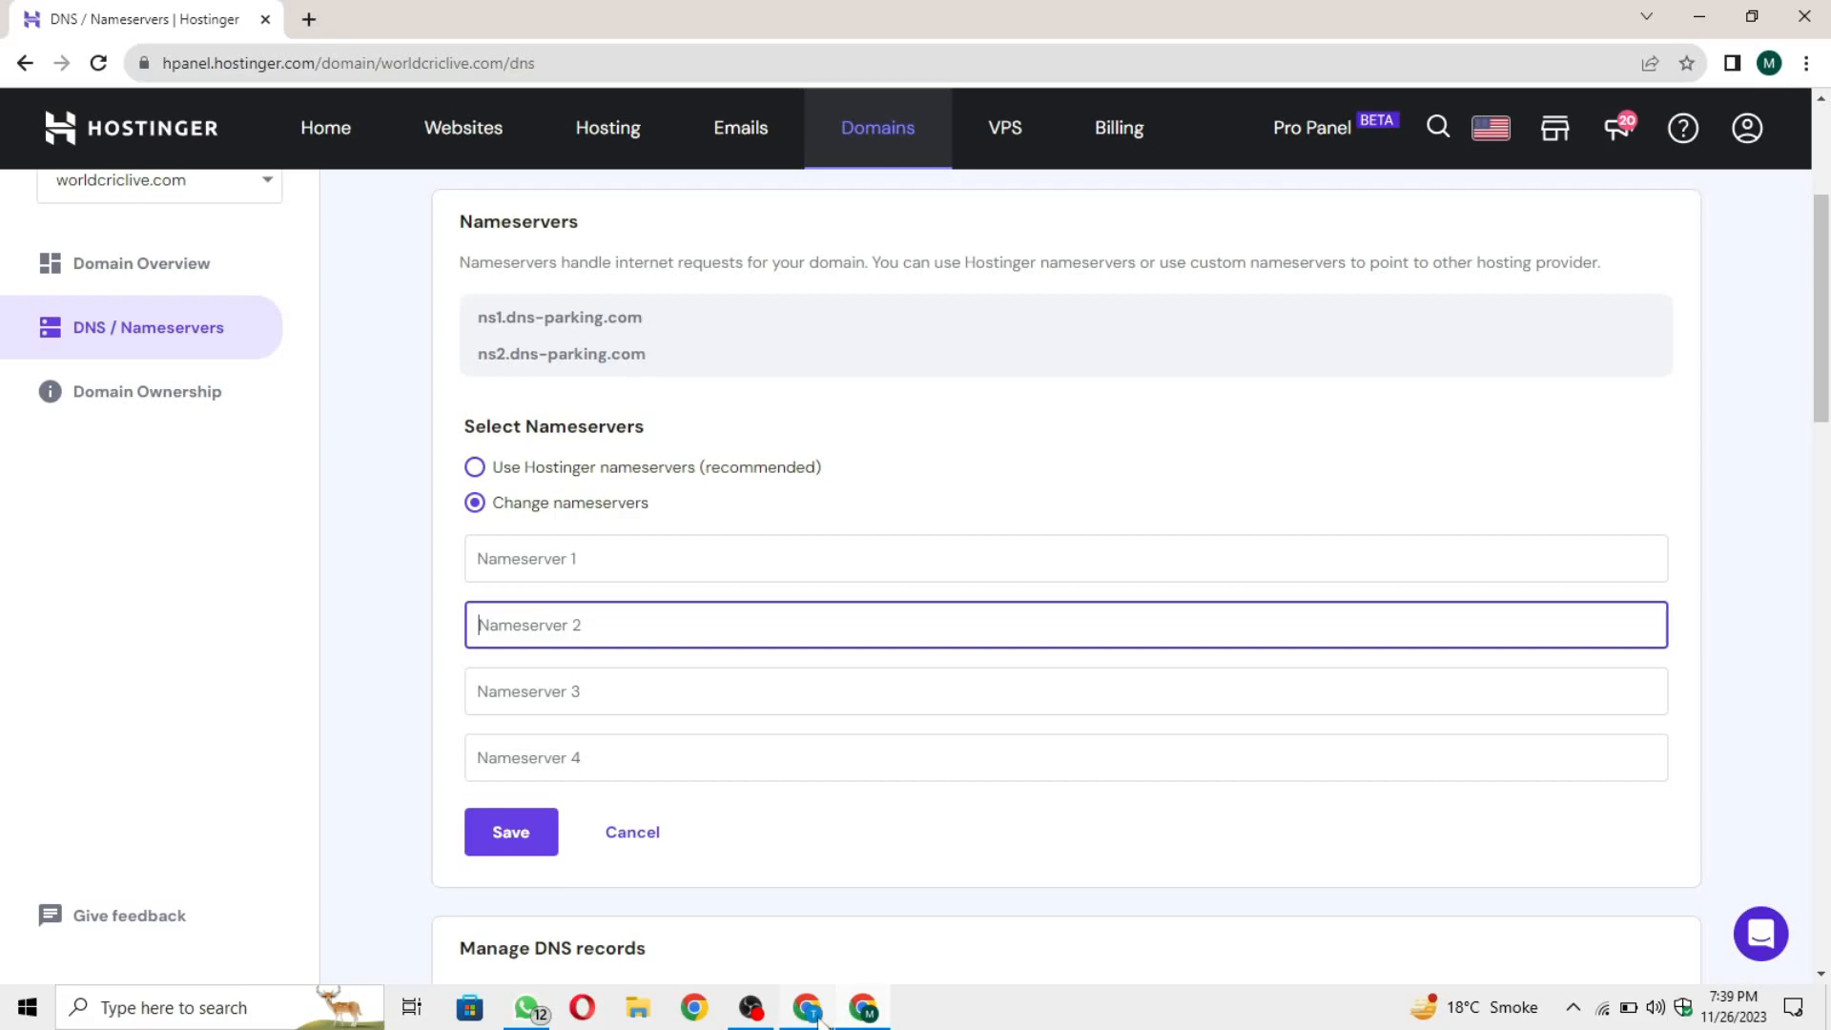
Step: Copy geese.nsezoic.com from the Ezoic setup page and enter it as Nameserver 1 in Hostinger
mouse_move(807, 1016)
click(879, 836)
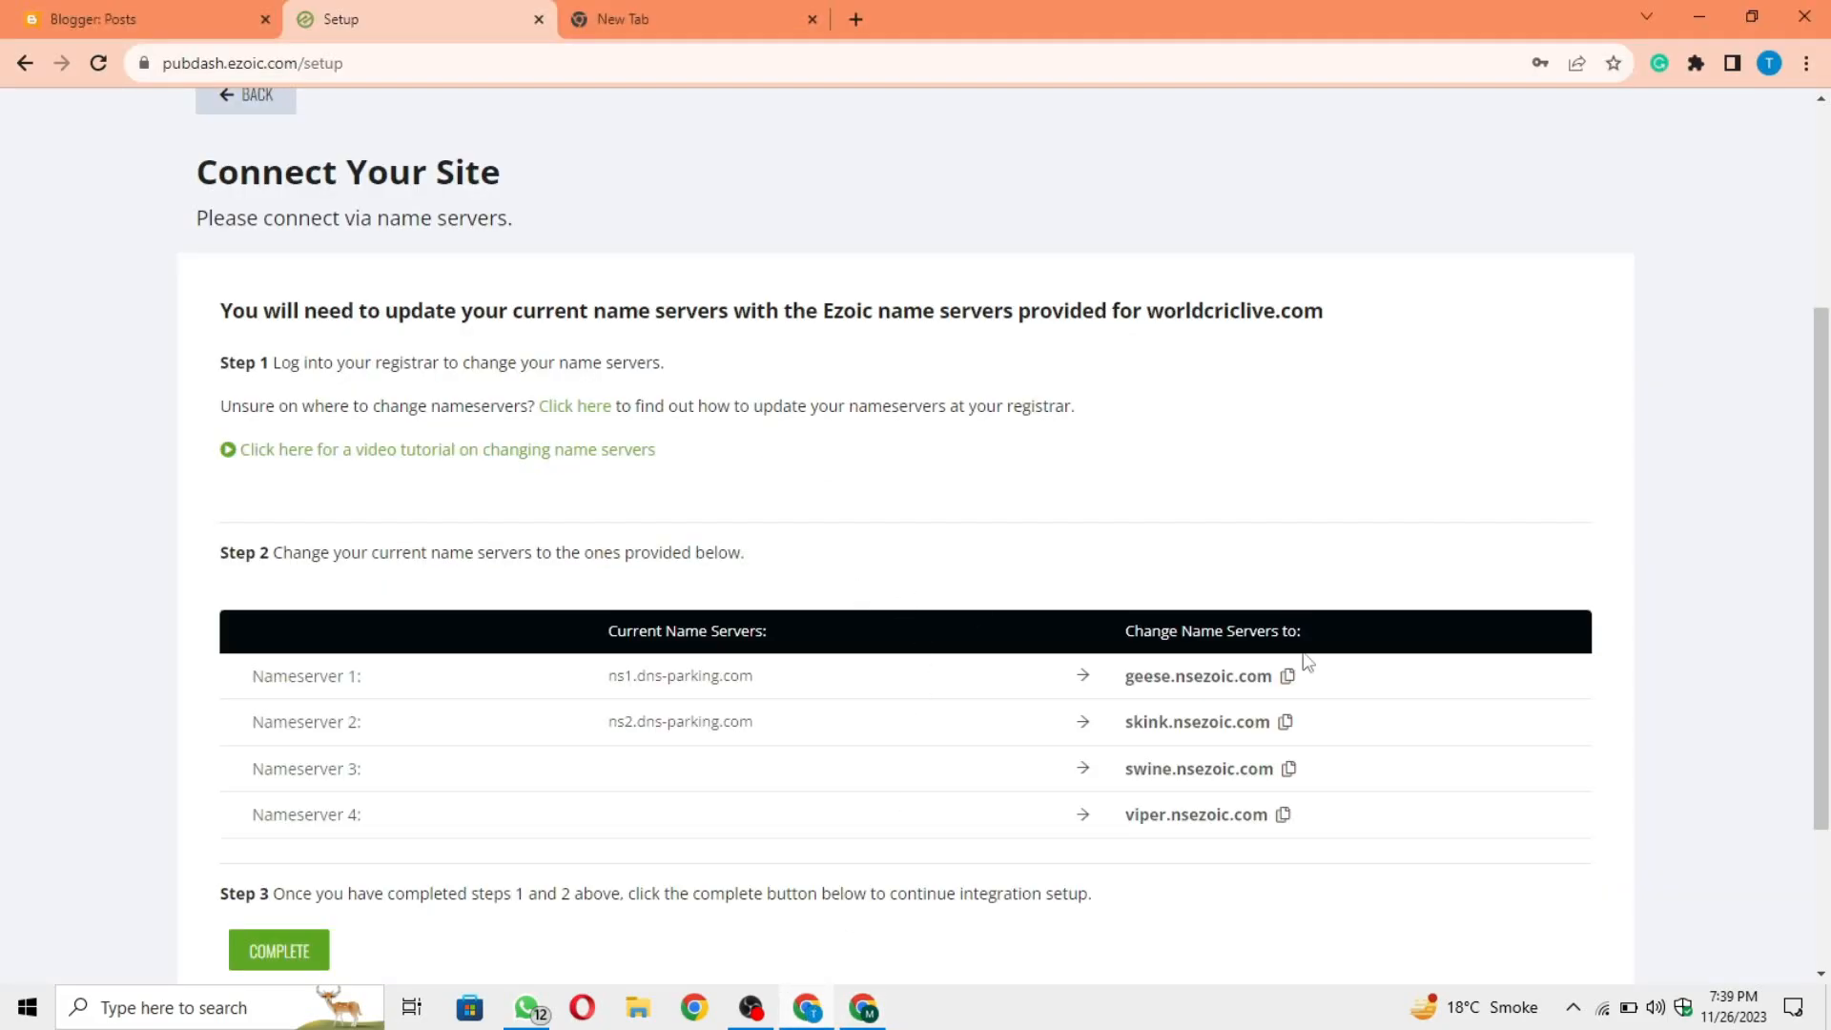
click(1288, 677)
click(861, 1013)
click(697, 564)
key(ctrl+v)
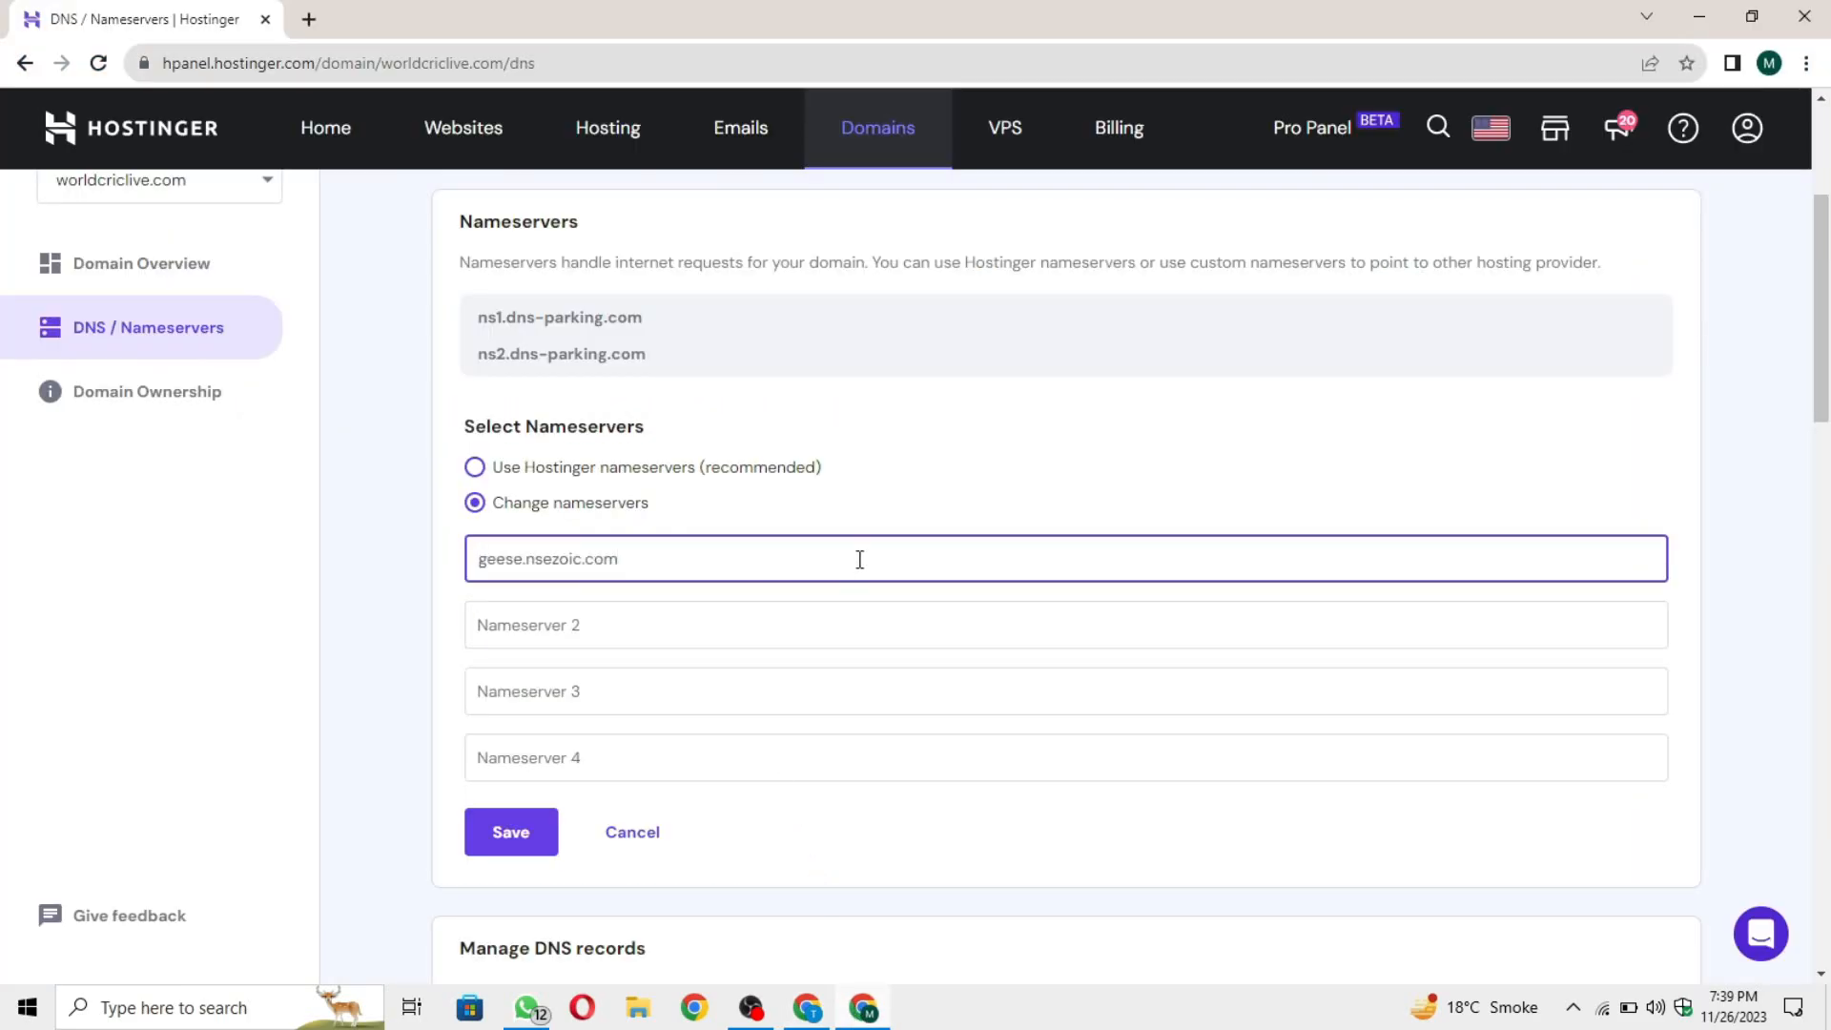
Step: Copy skink.nsezoic.com from the Ezoic setup page and enter it as Nameserver 2 in Hostinger
click(790, 1018)
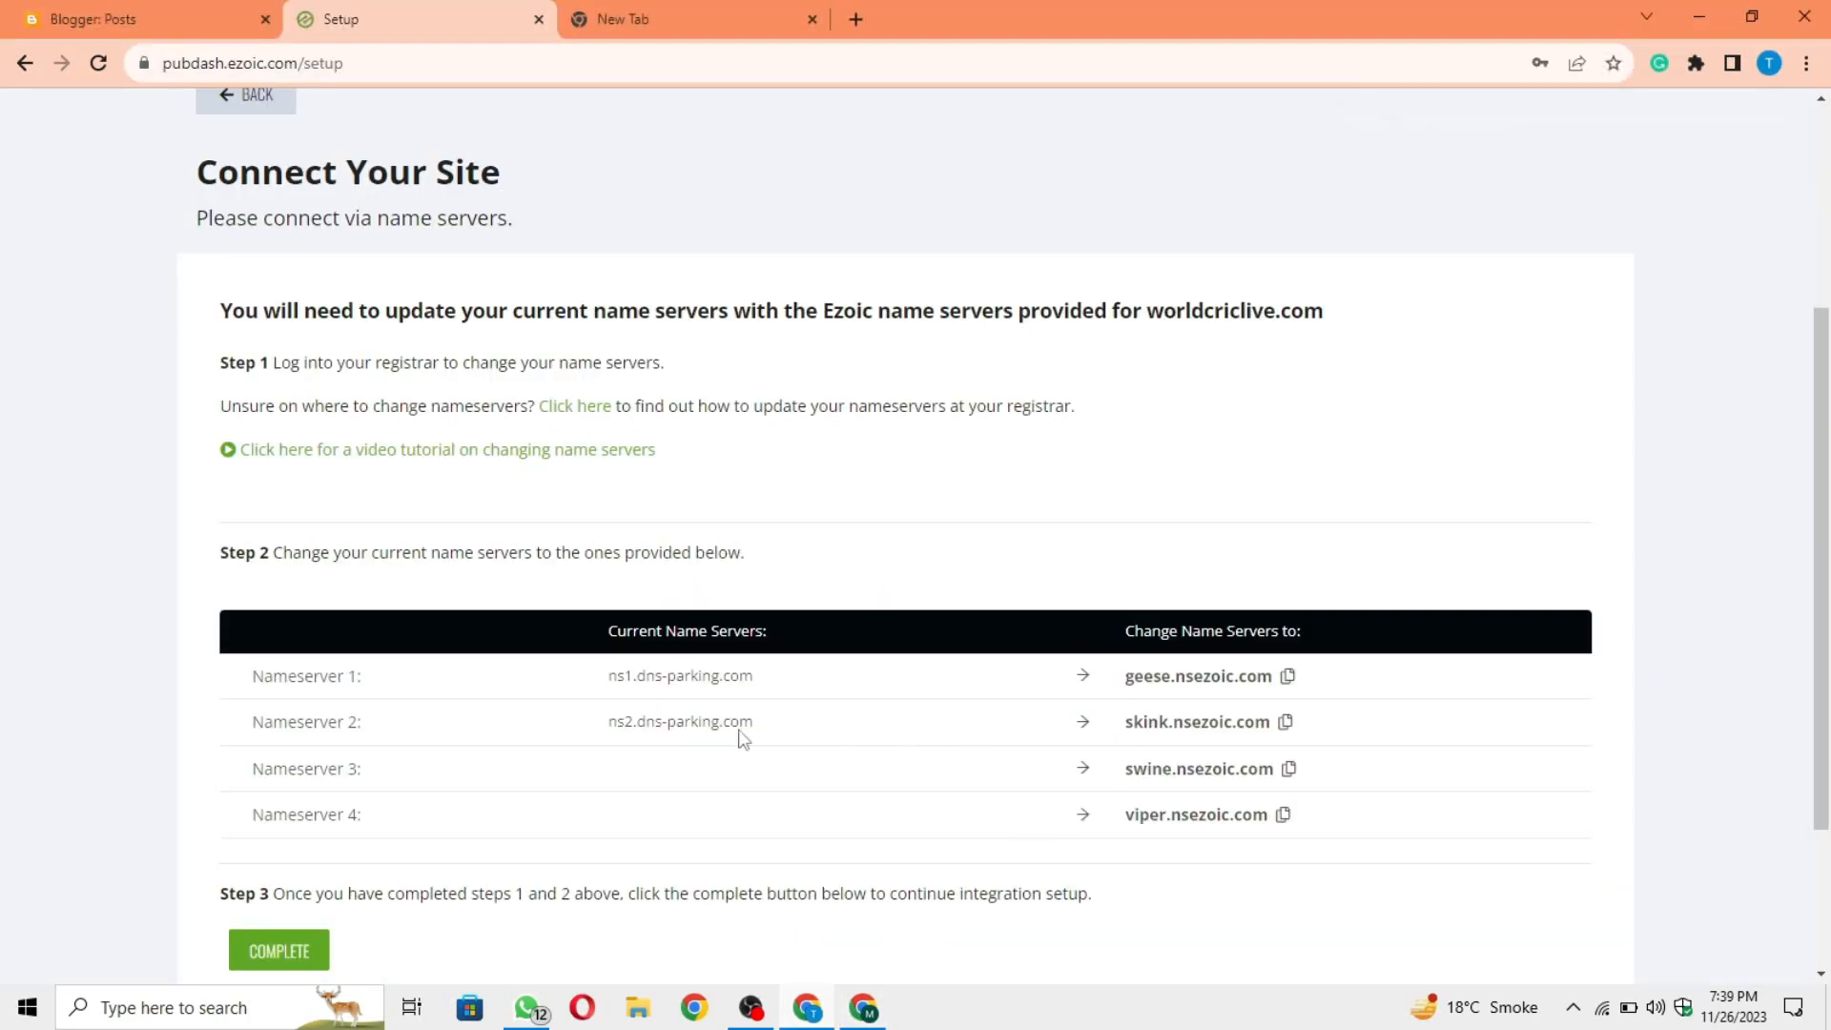
click(1287, 723)
key(alt+Tab)
click(626, 628)
key(ctrl+v)
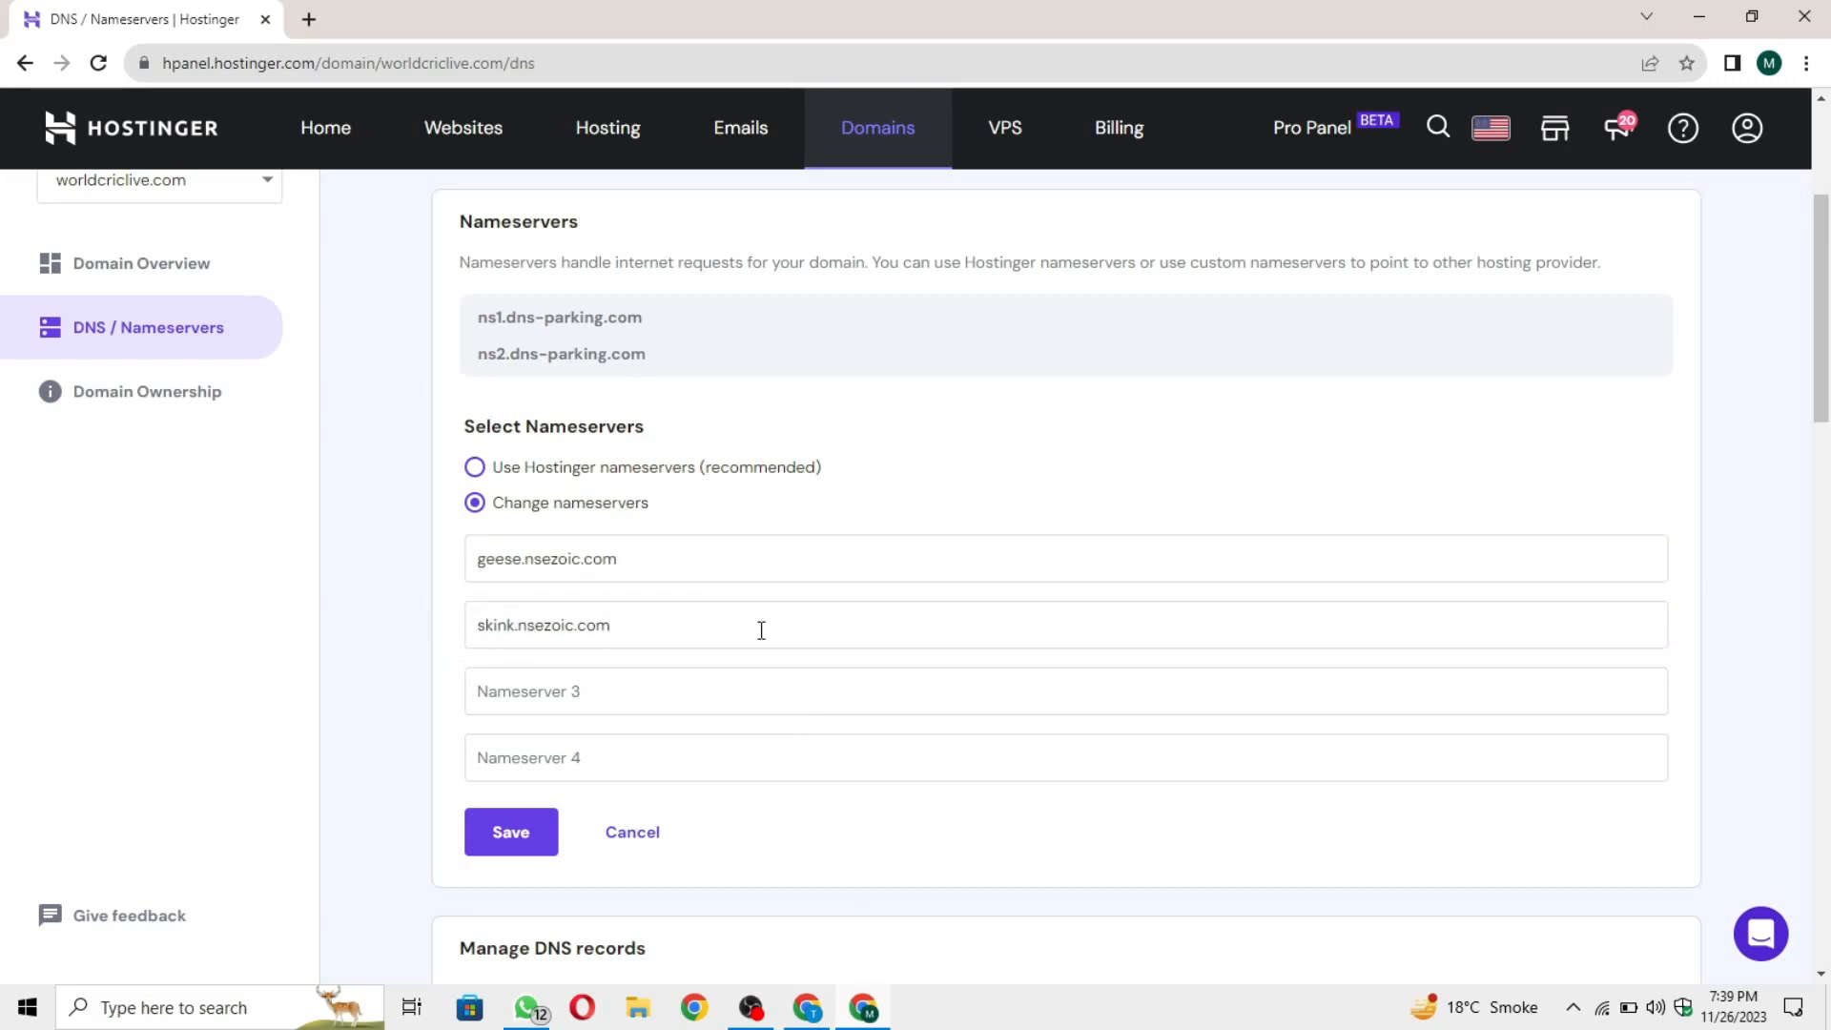
Step: Try to save the two Ezoic nameservers for worldcriclive.com
click(526, 839)
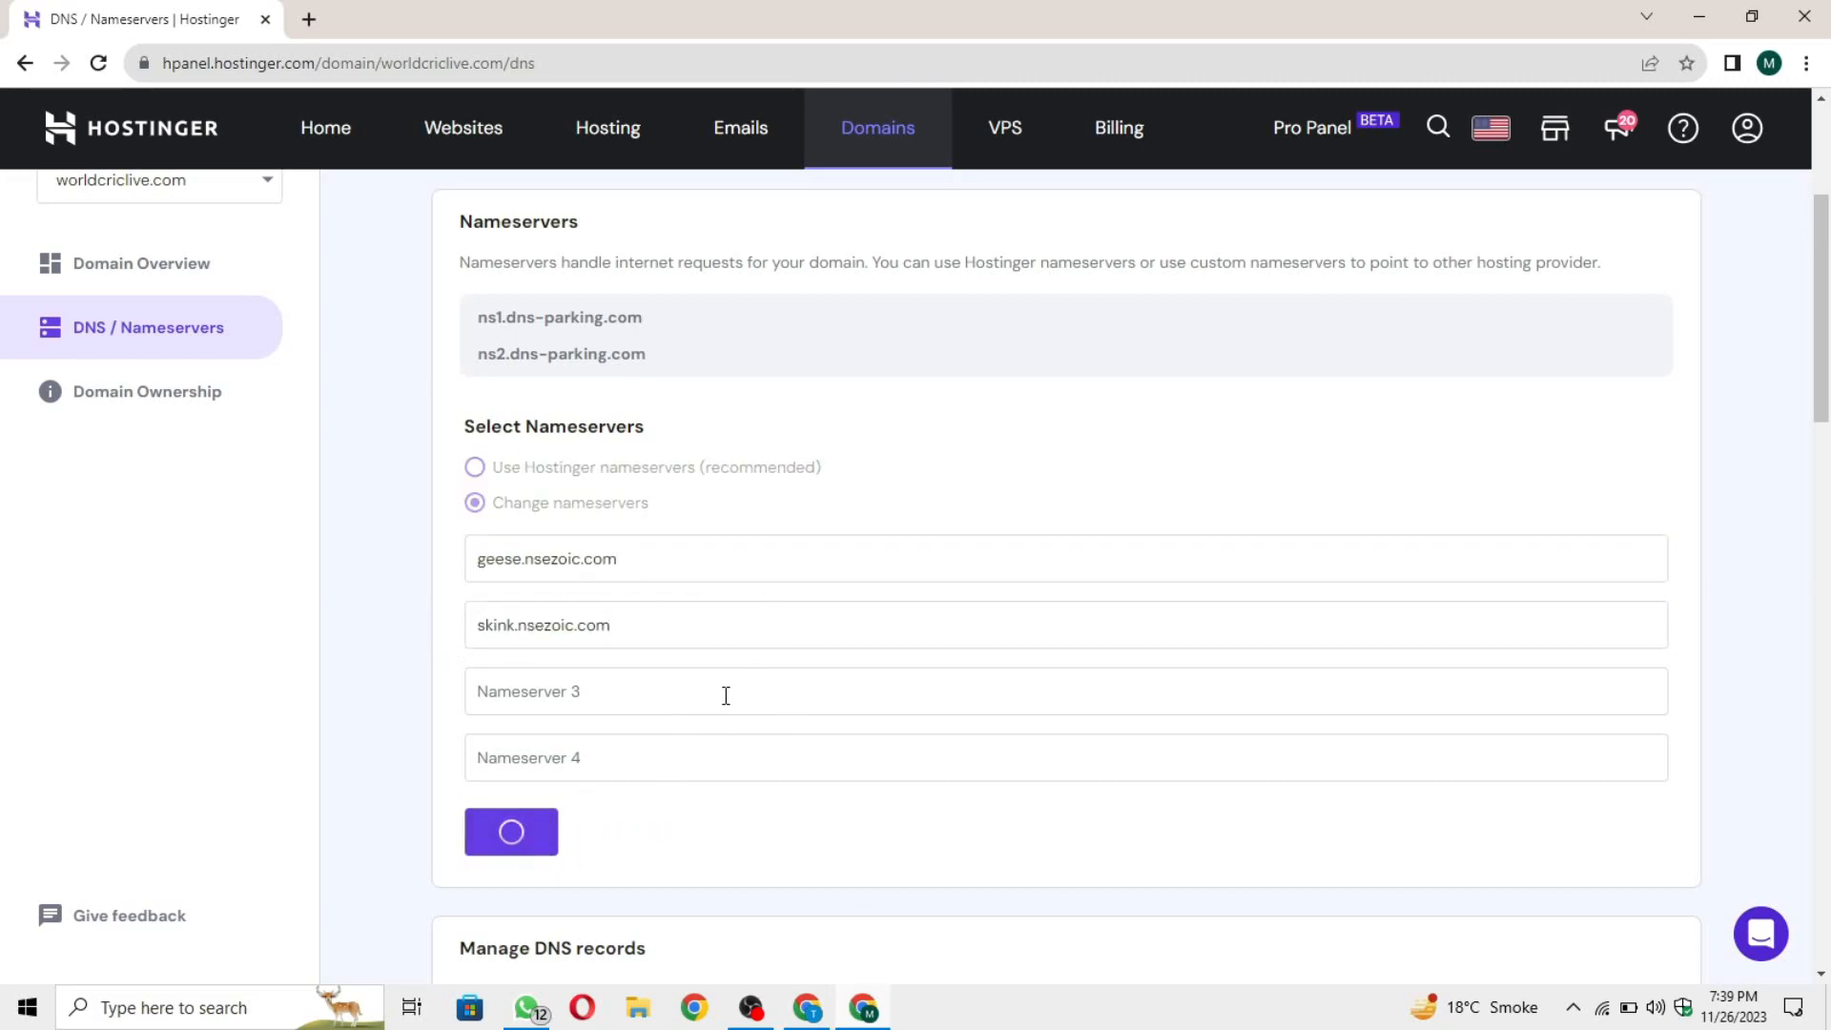
click(513, 842)
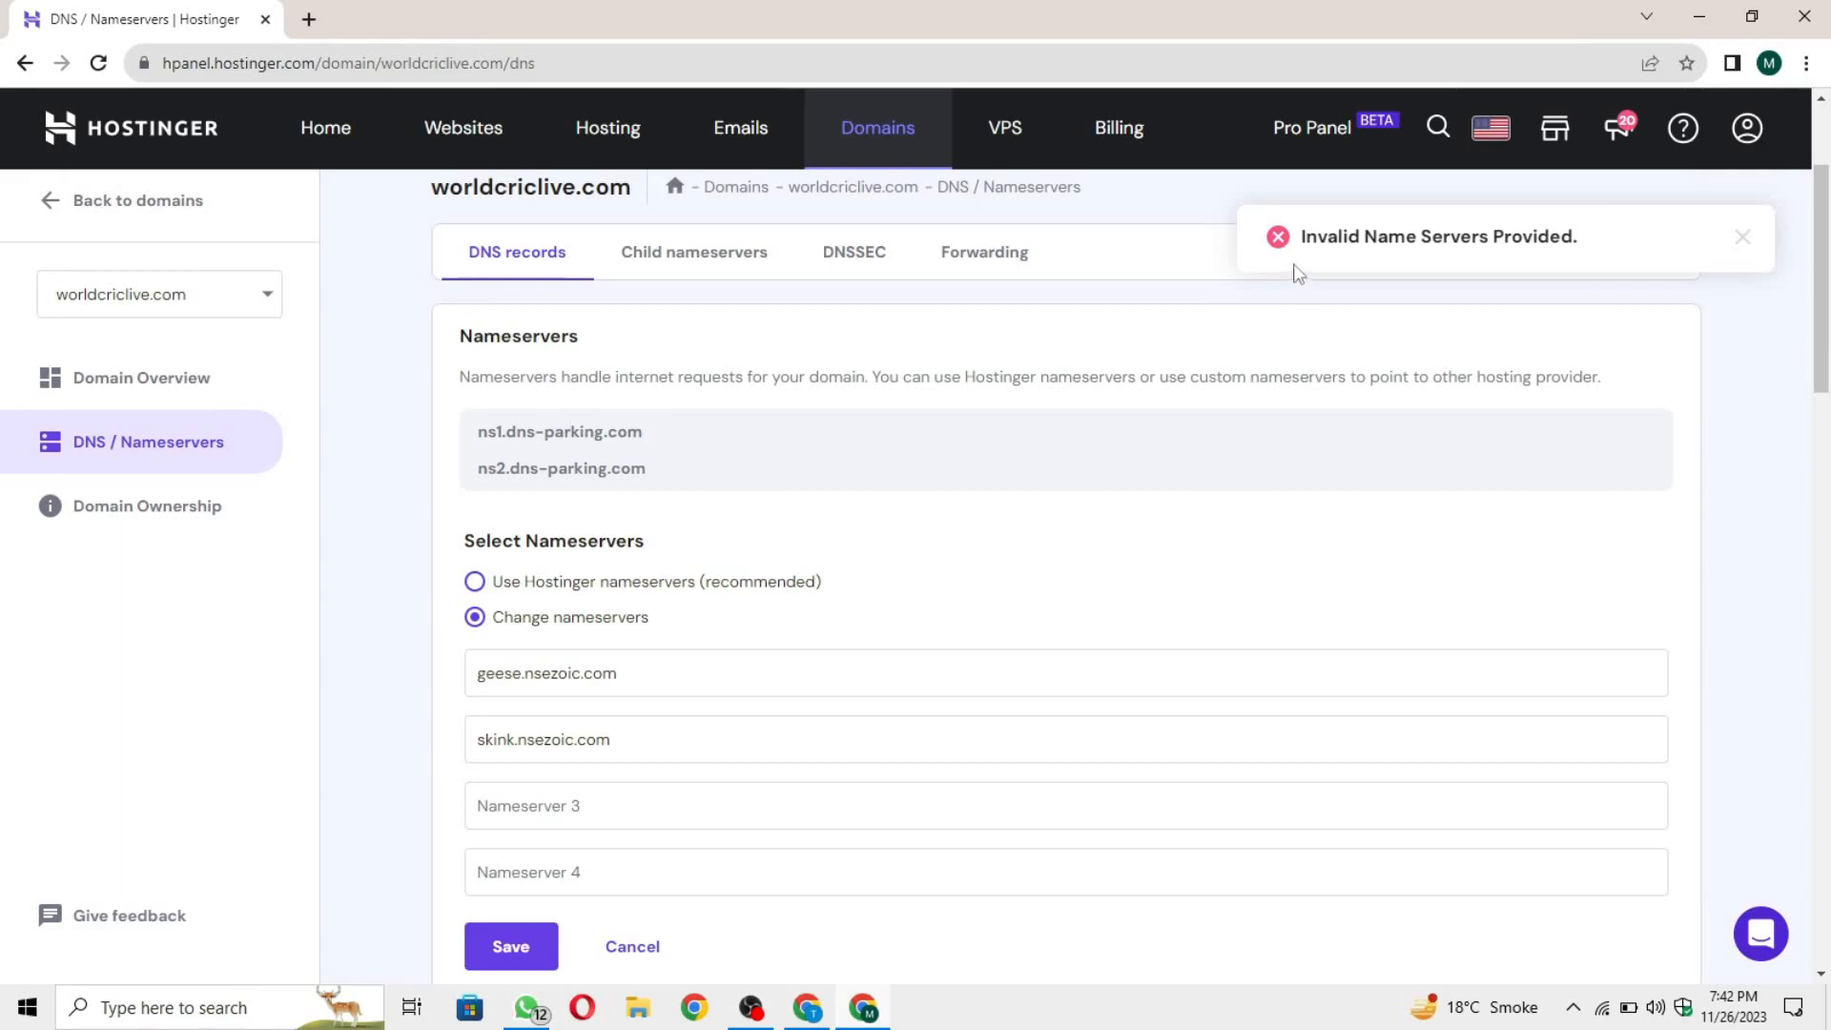
drag(1301, 236, 1595, 237)
click(1703, 486)
scroll(1703, 486, down, 2)
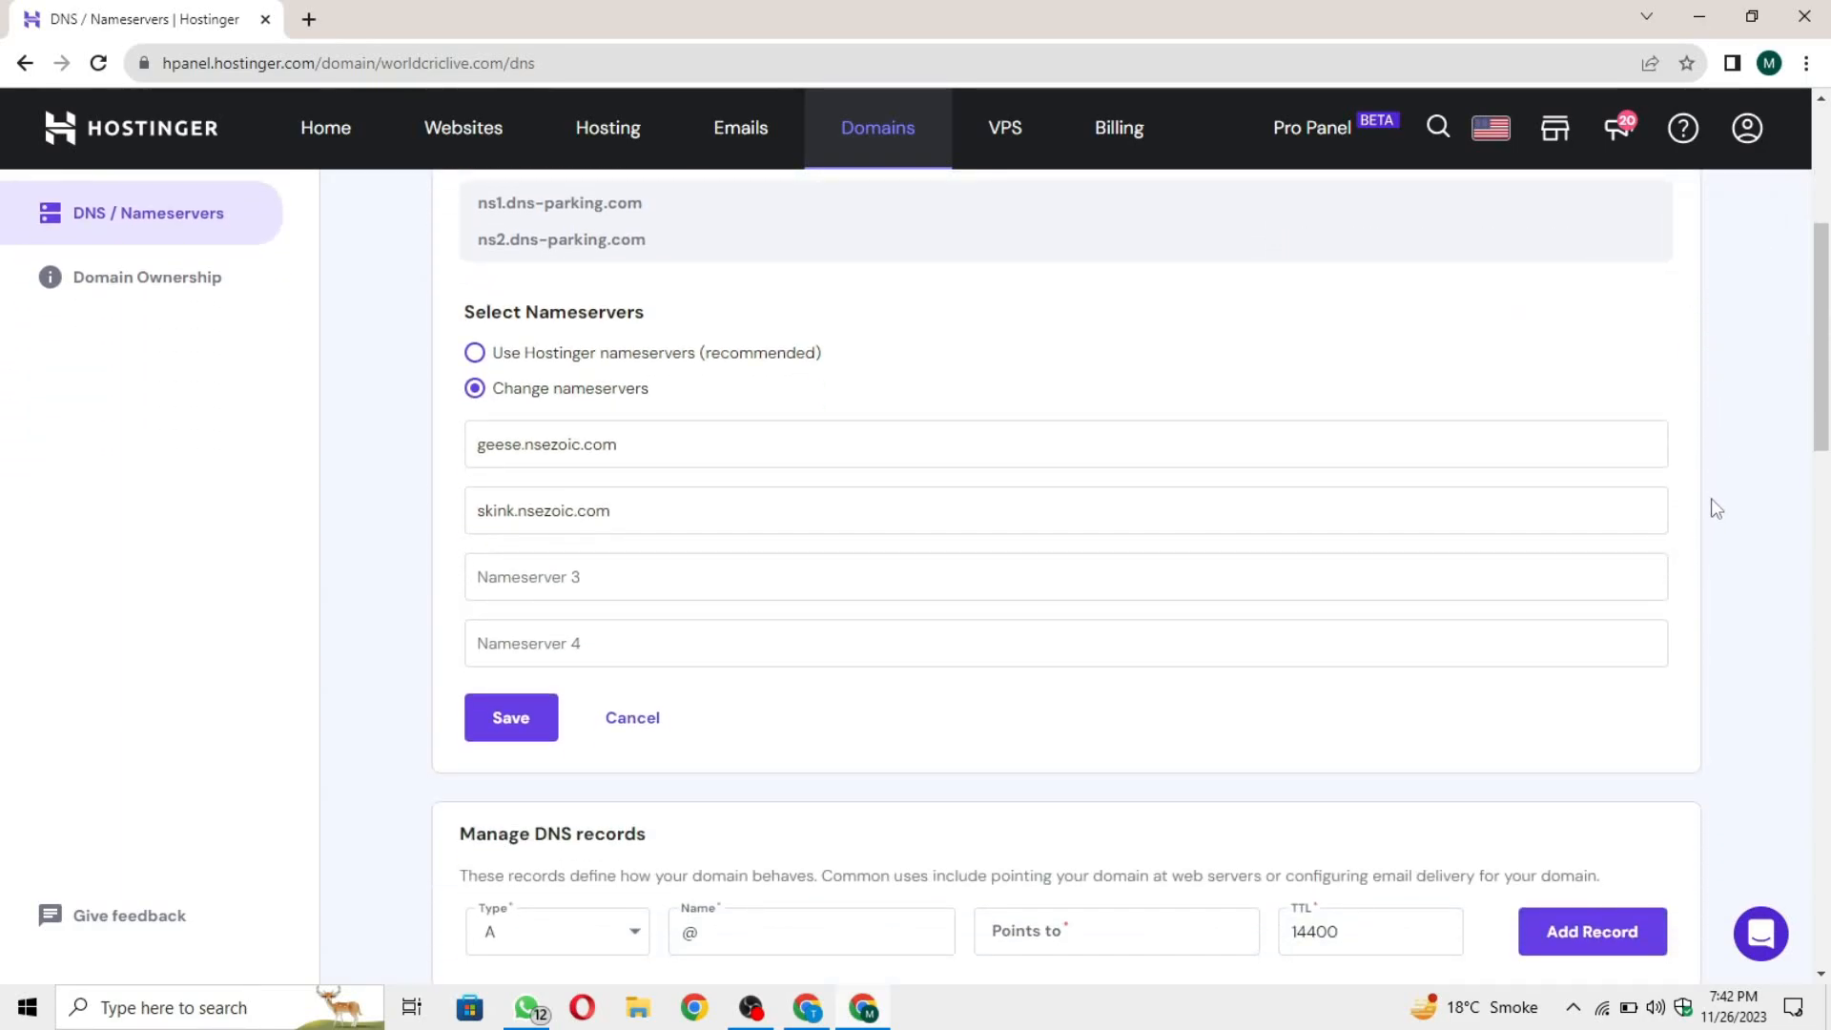
scroll(434, 505, up, 1)
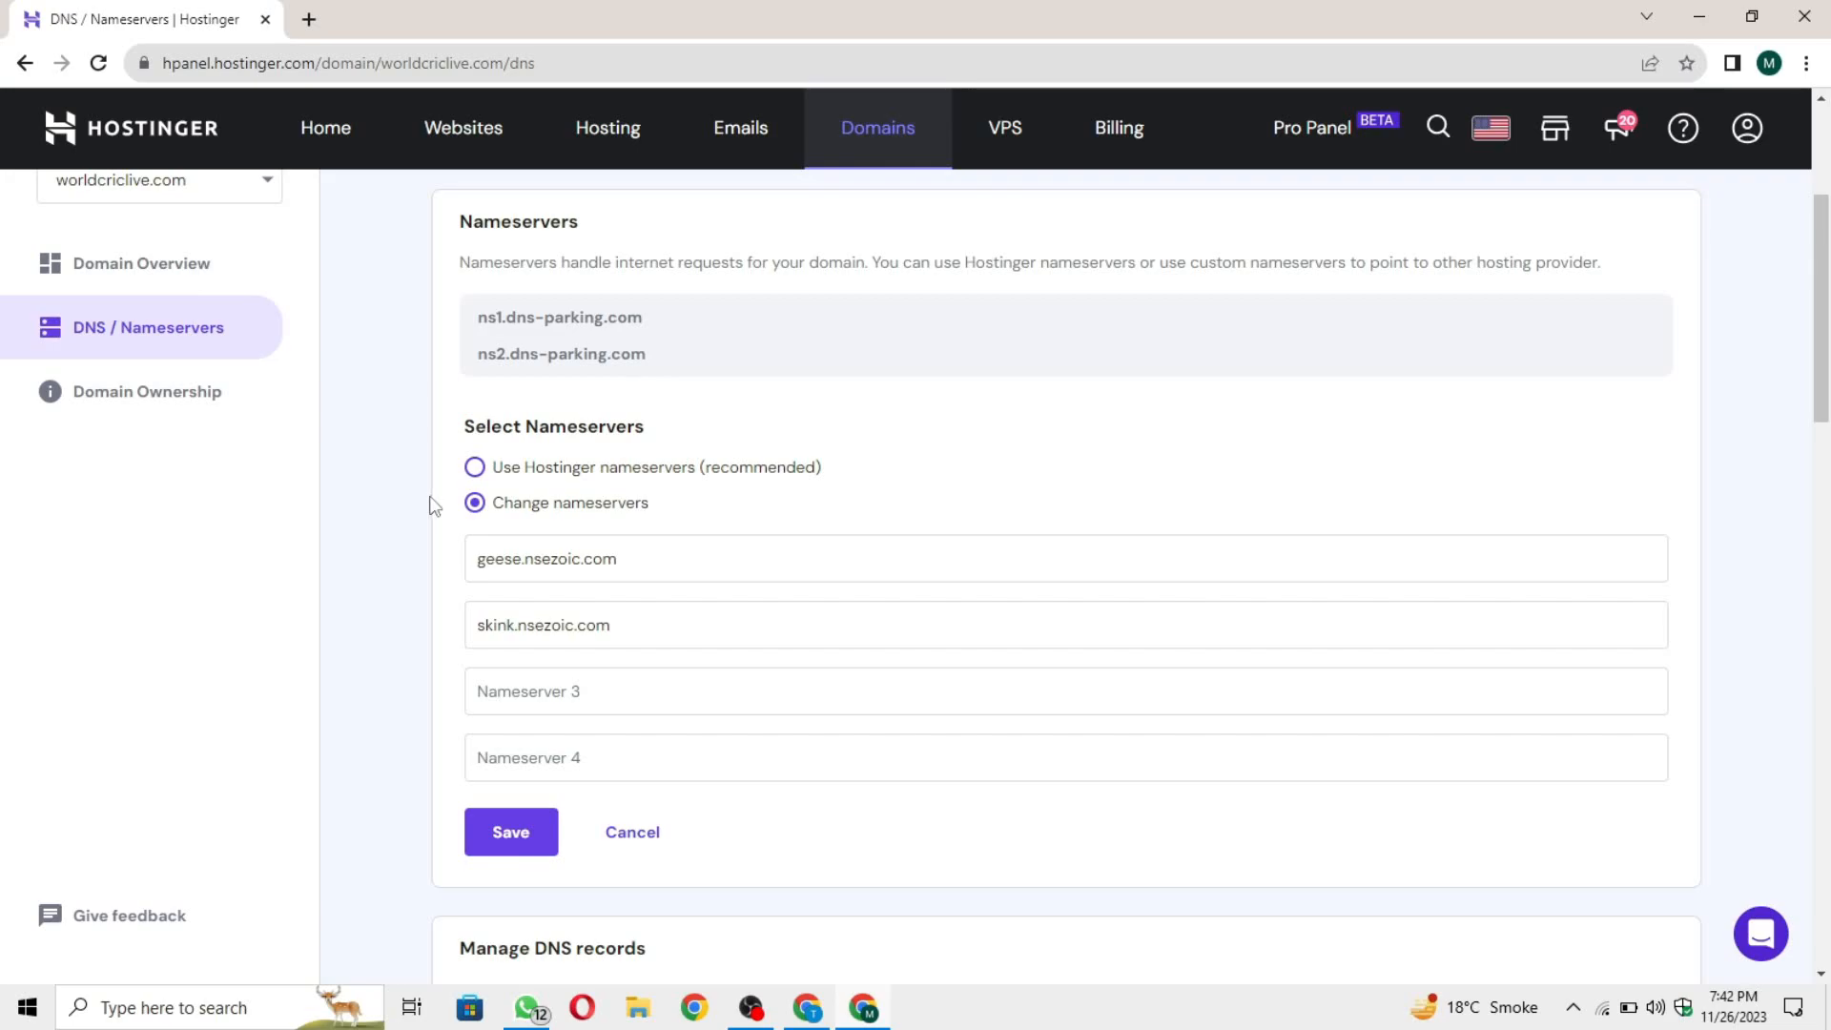
Step: Recheck the geese.nsezoic.com and skink.nsezoic.com entries and try saving the nameservers again
click(638, 556)
drag(638, 556, 519, 597)
click(564, 615)
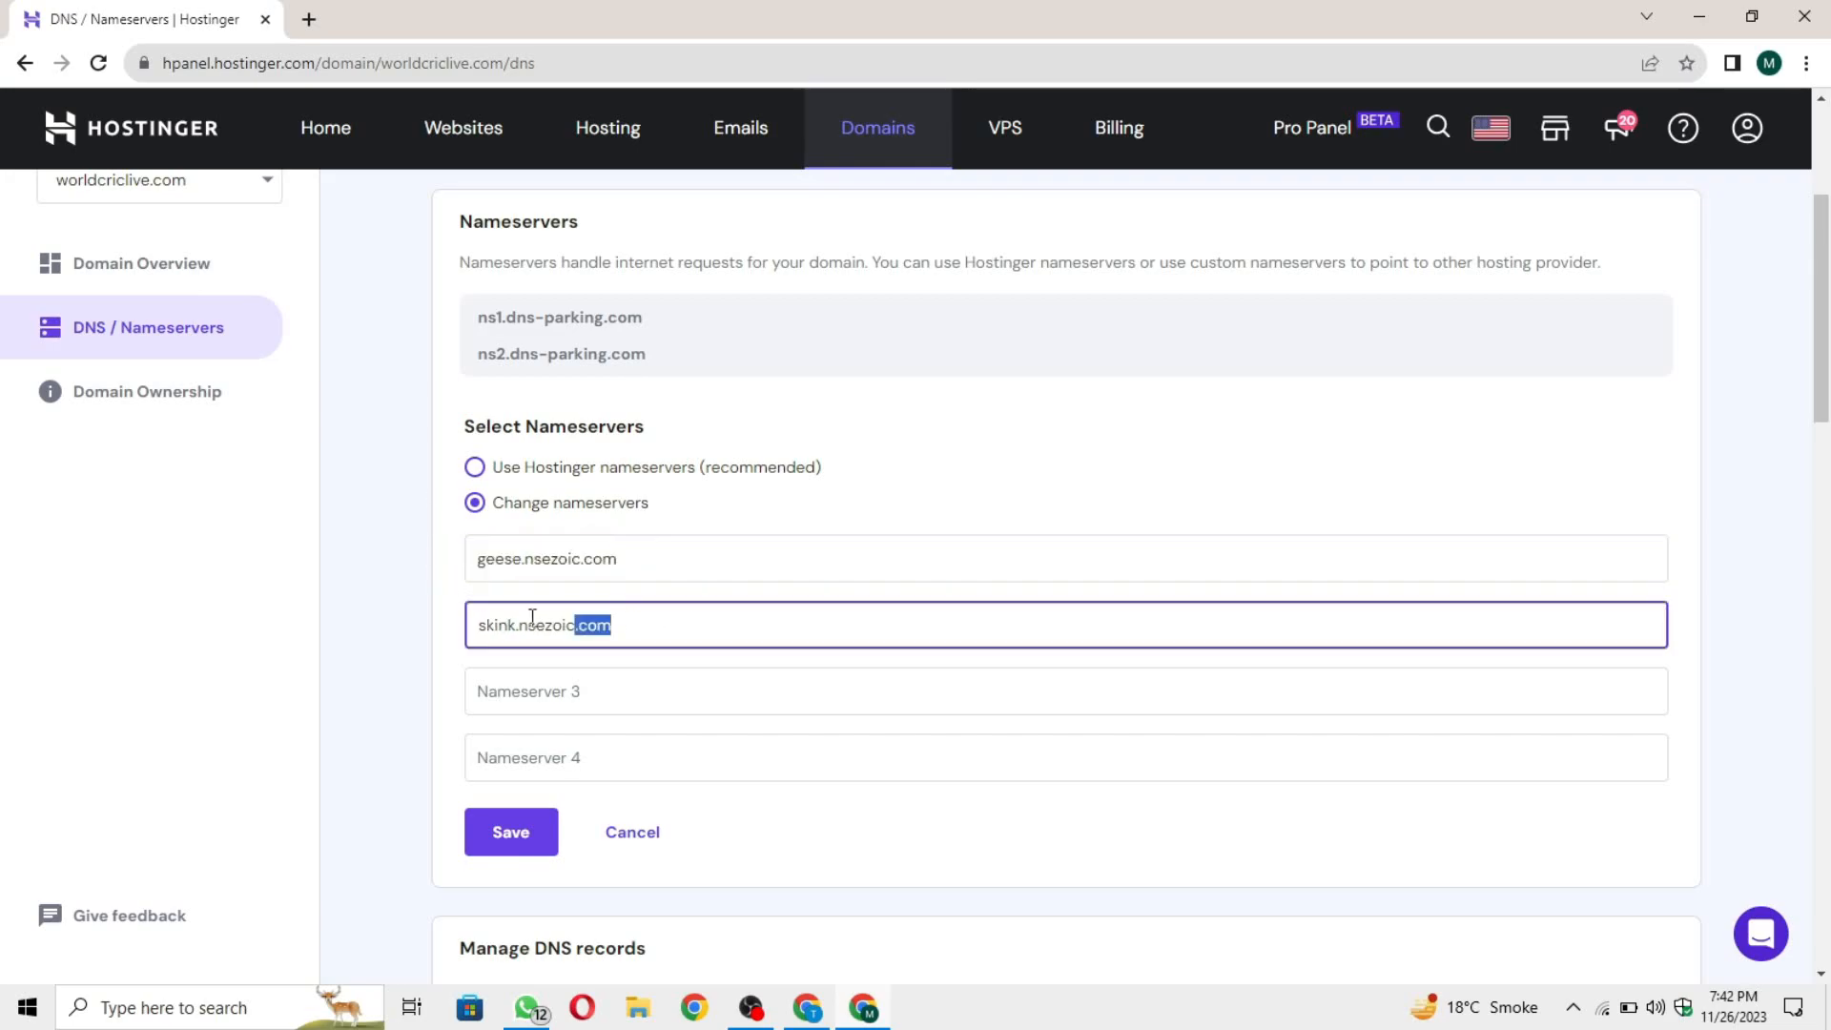
click(512, 838)
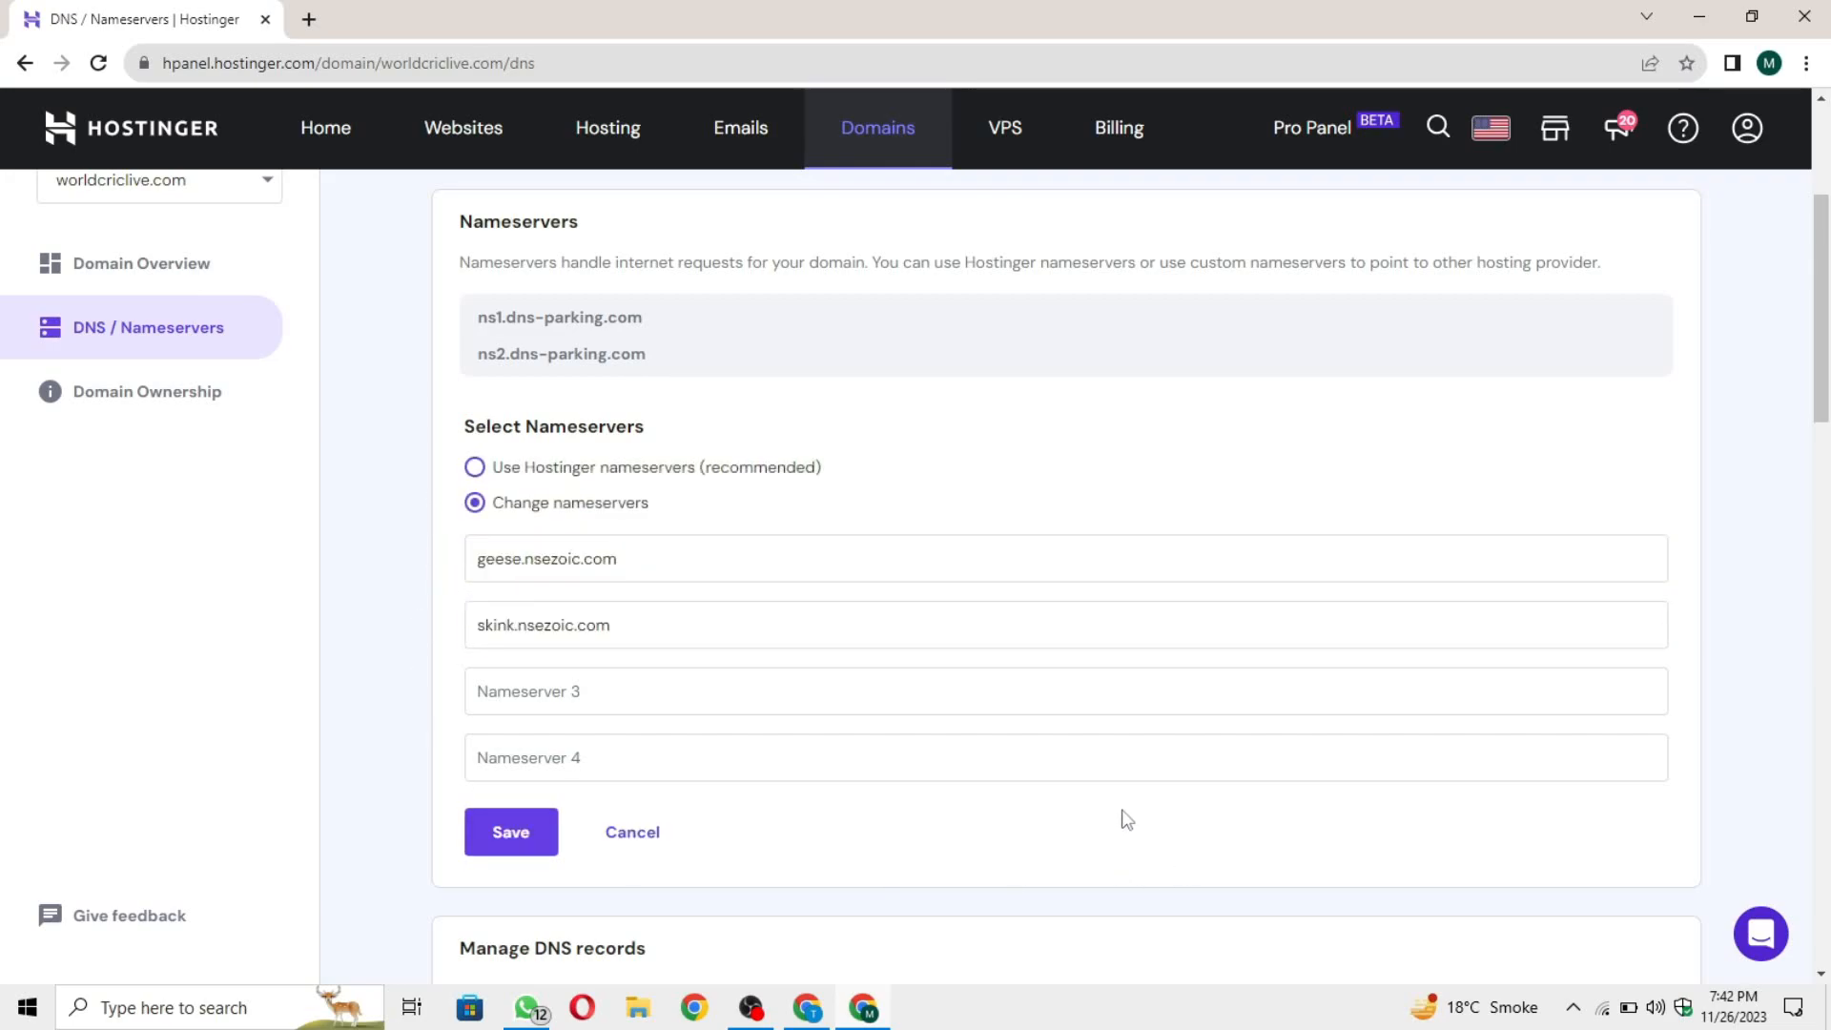
scroll(747, 687, down, 3)
scroll(640, 729, up, 2)
click(528, 939)
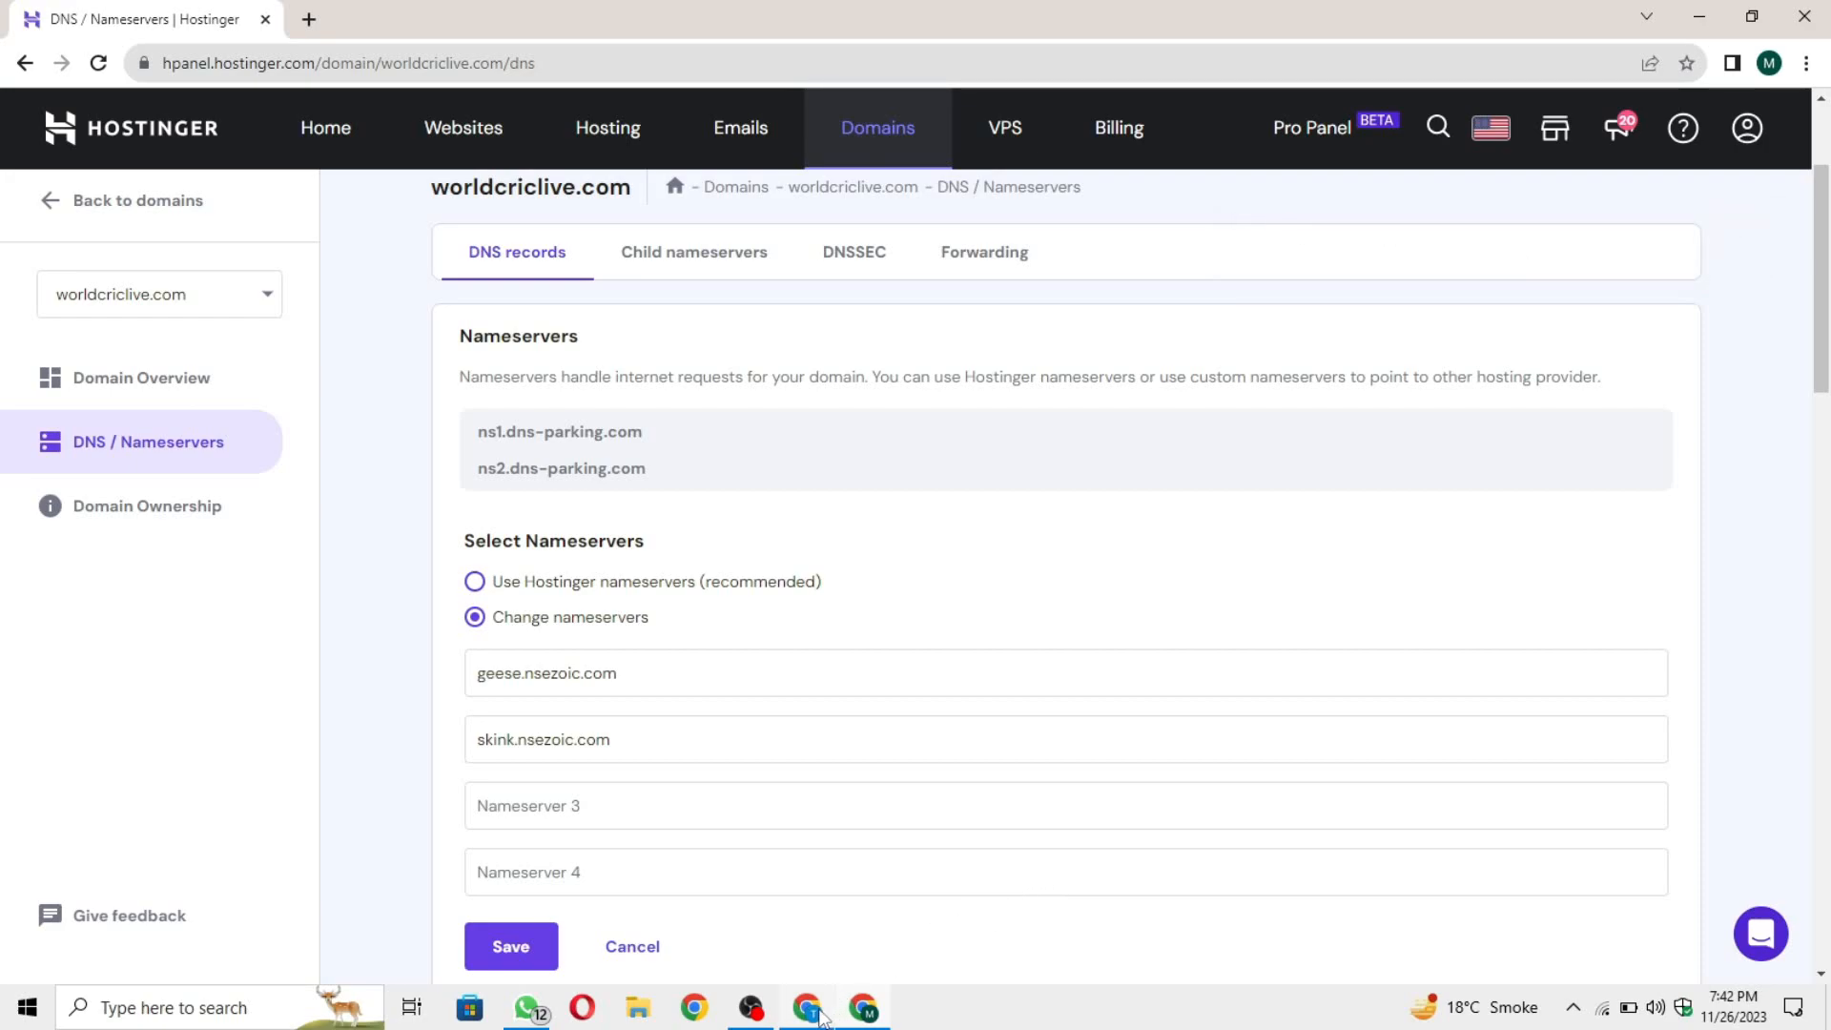
Step: Switch back to the Ezoic browser window, search Google for cloudflare in the empty tab and open Cloudflare's sign-up page
click(811, 896)
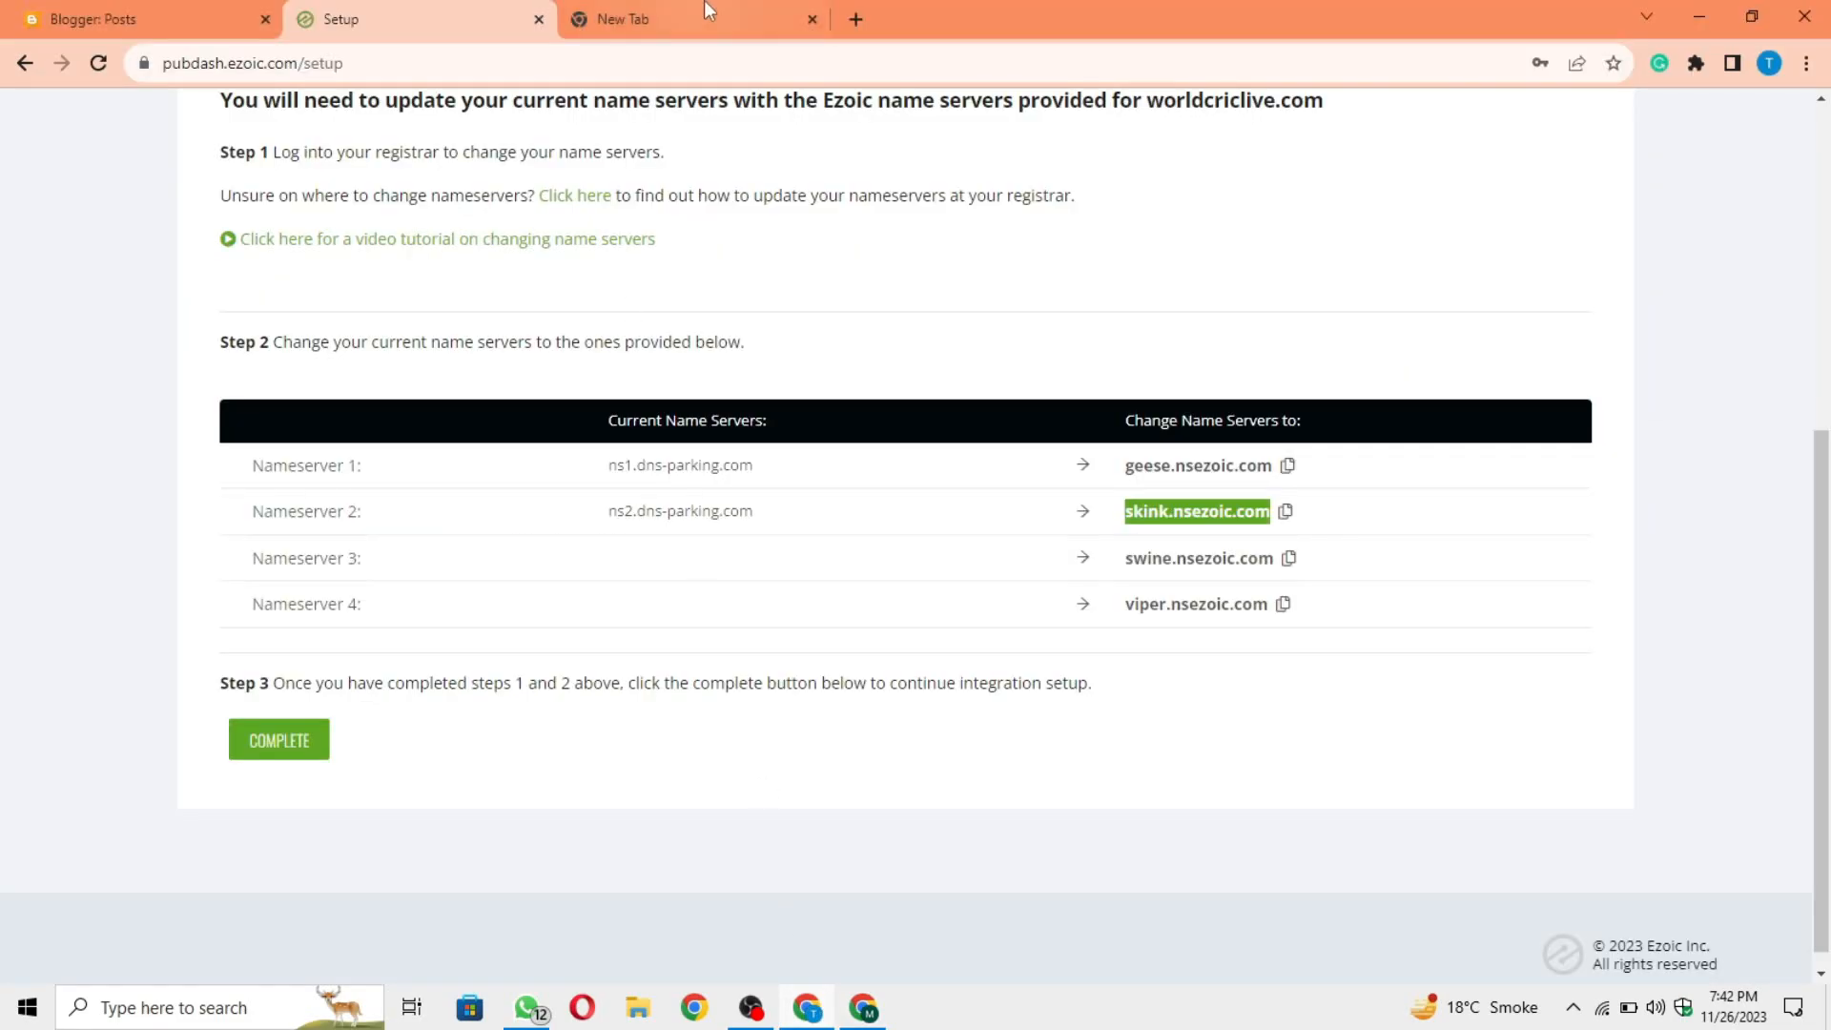
scroll(838, 315, up, 3)
click(1430, 615)
scroll(1297, 637, down, 2)
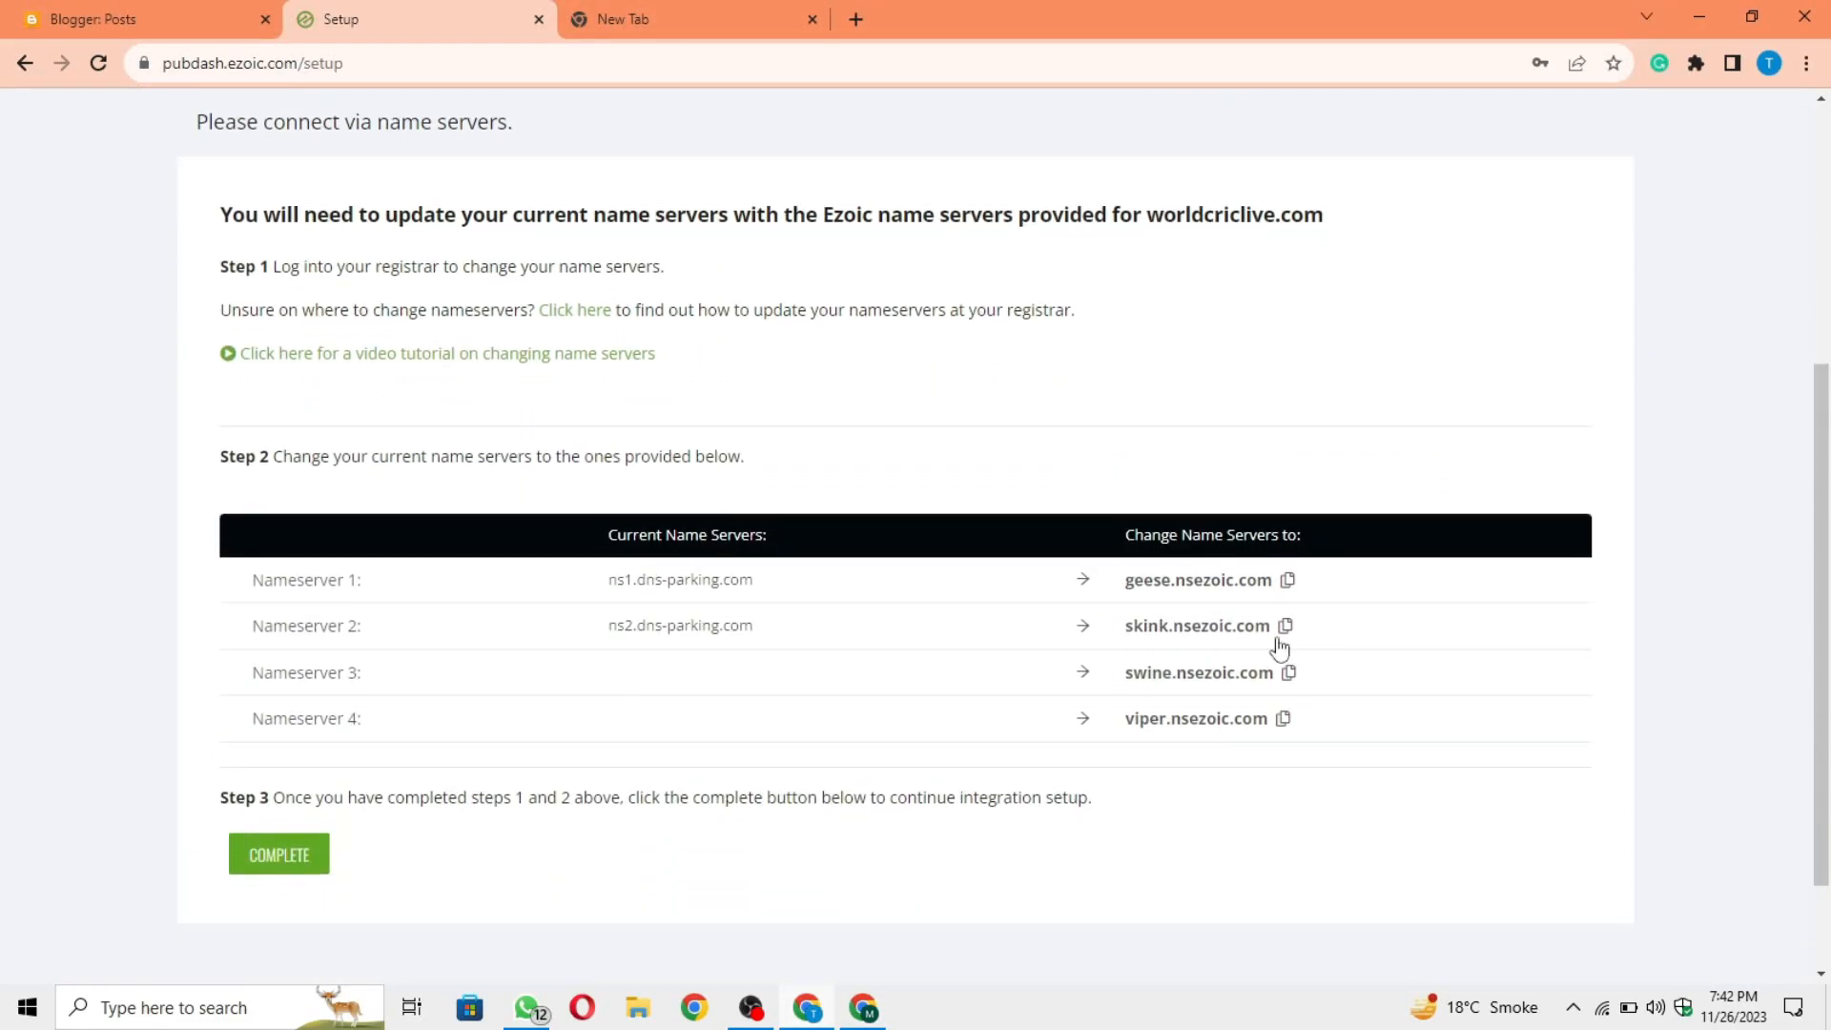
click(729, 19)
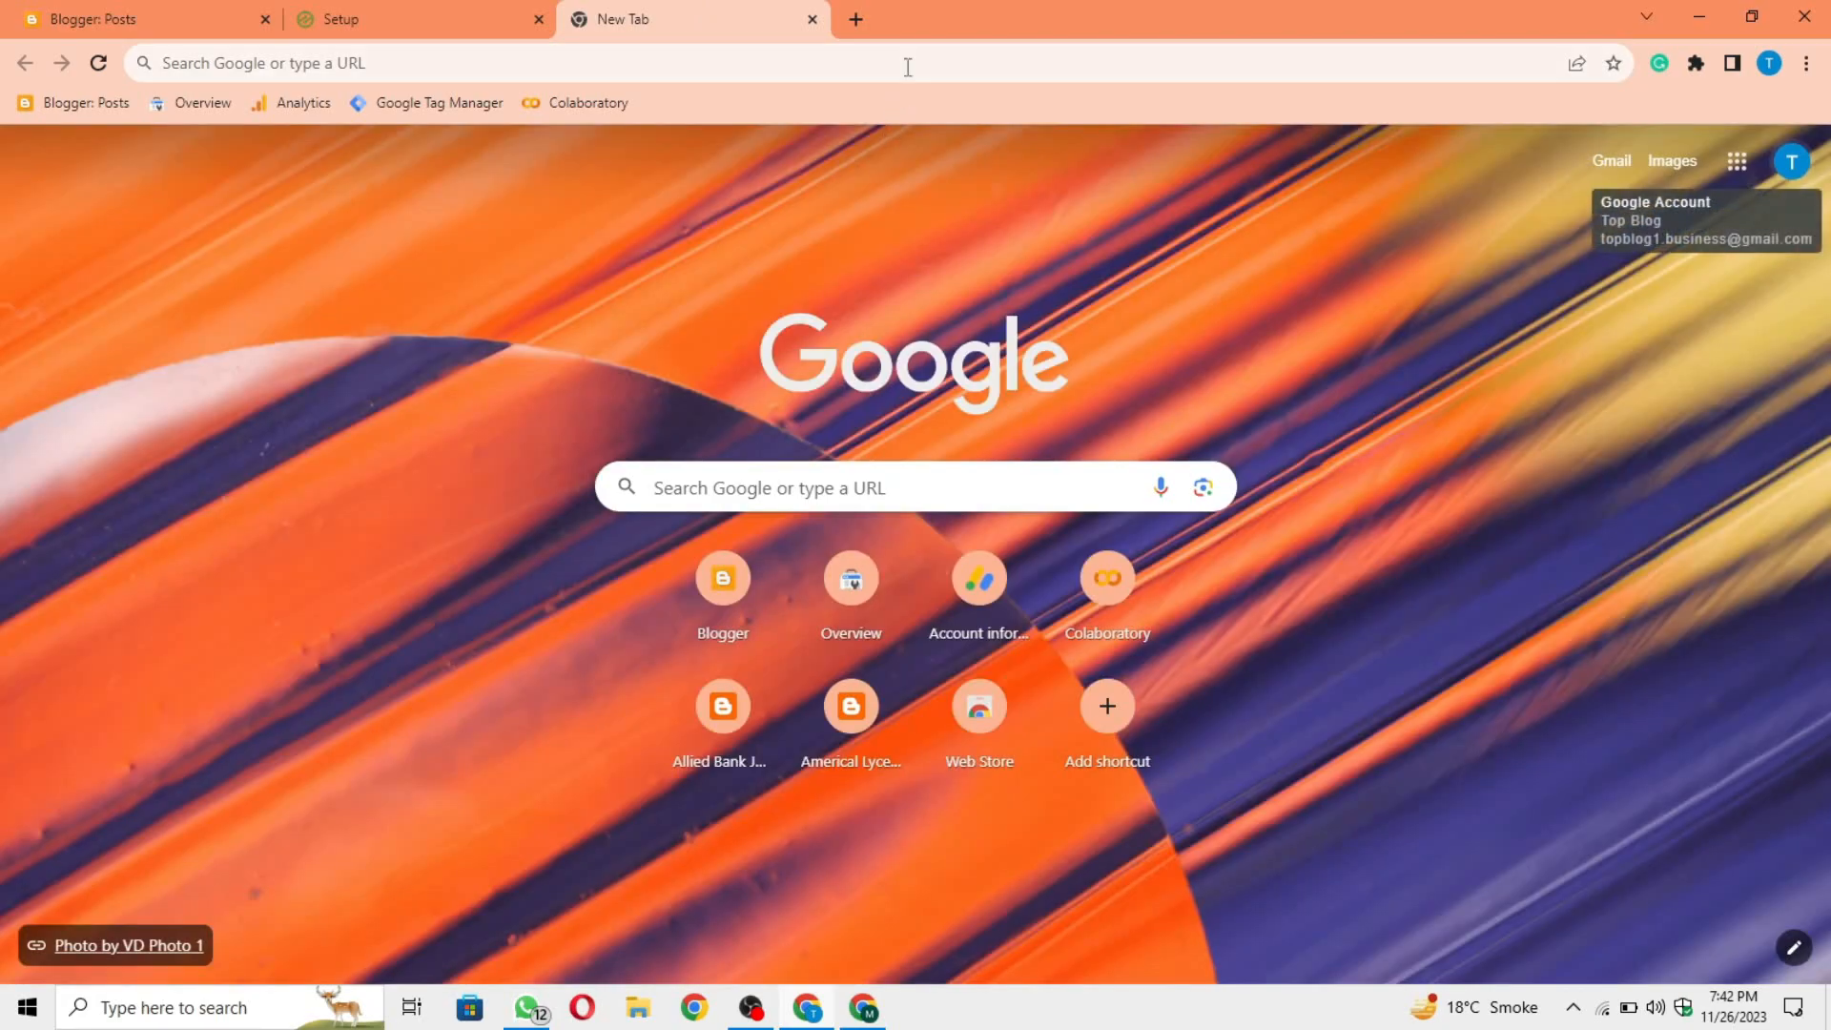
click(908, 67)
click(944, 153)
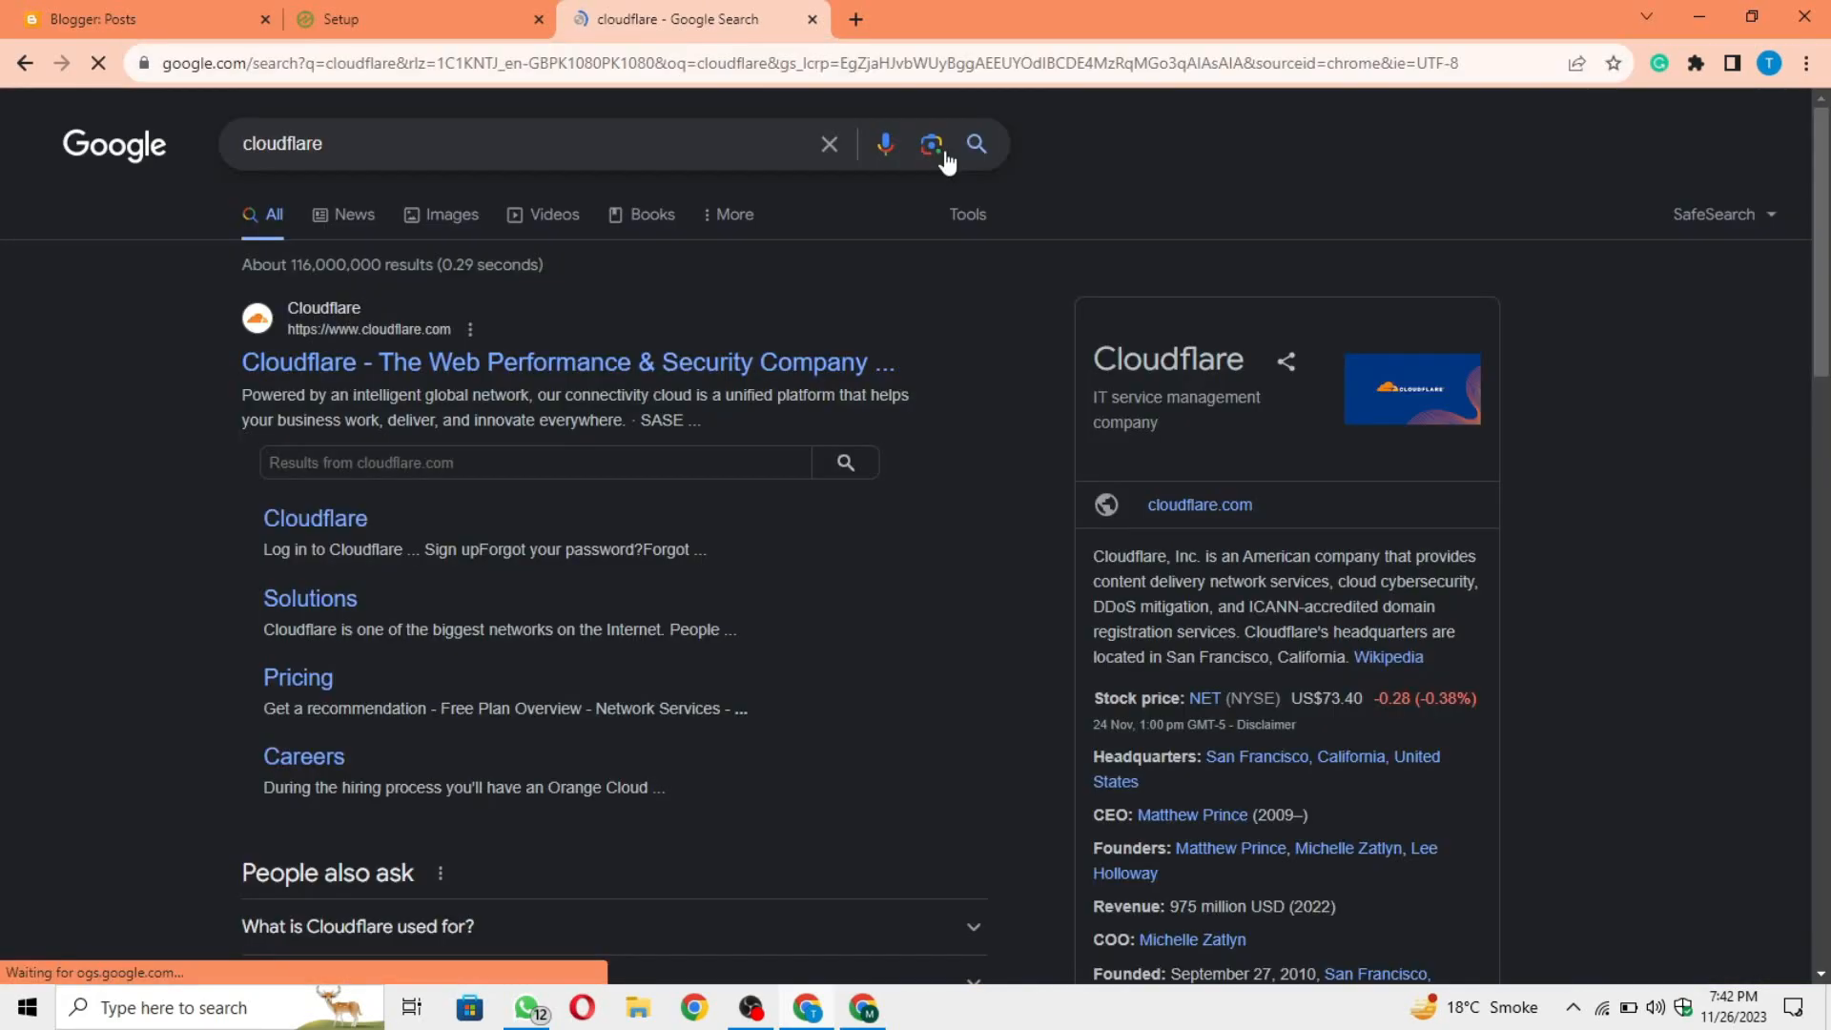
click(772, 370)
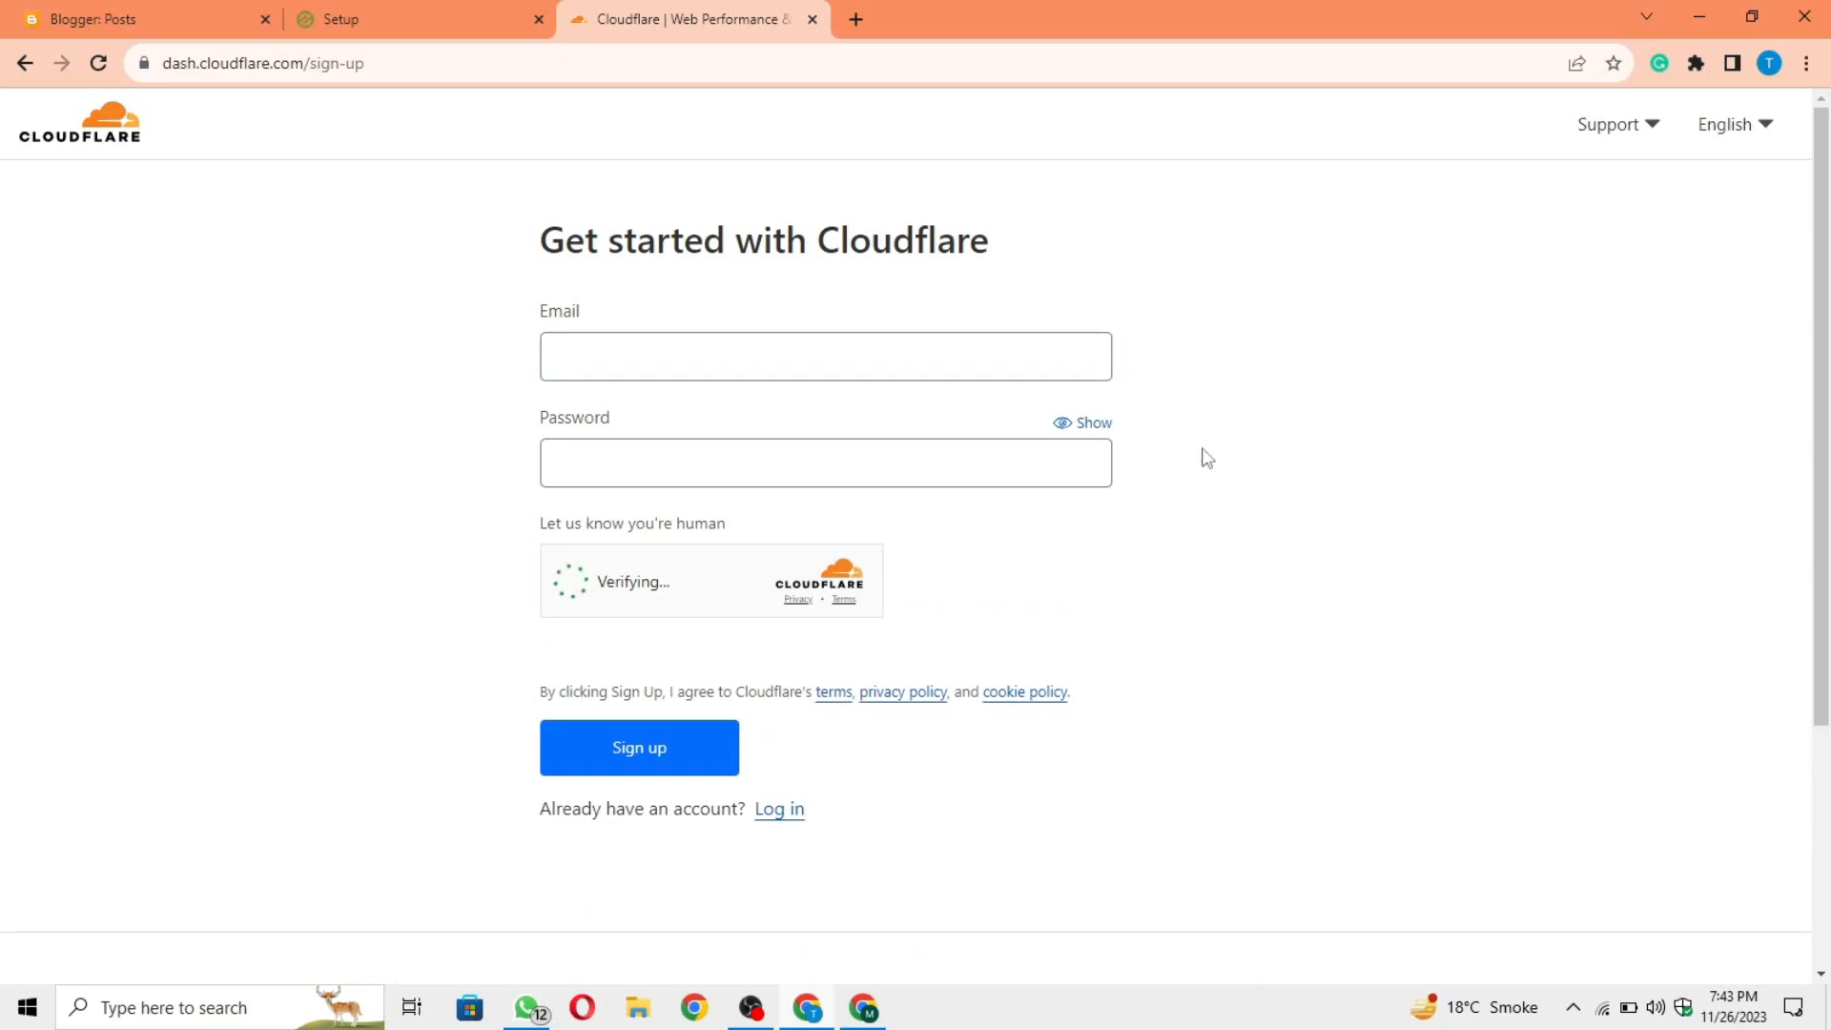
Step: Copy the Google account's e-mail address and enter it as the e-mail in the Cloudflare sign-up form
click(907, 368)
click(744, 472)
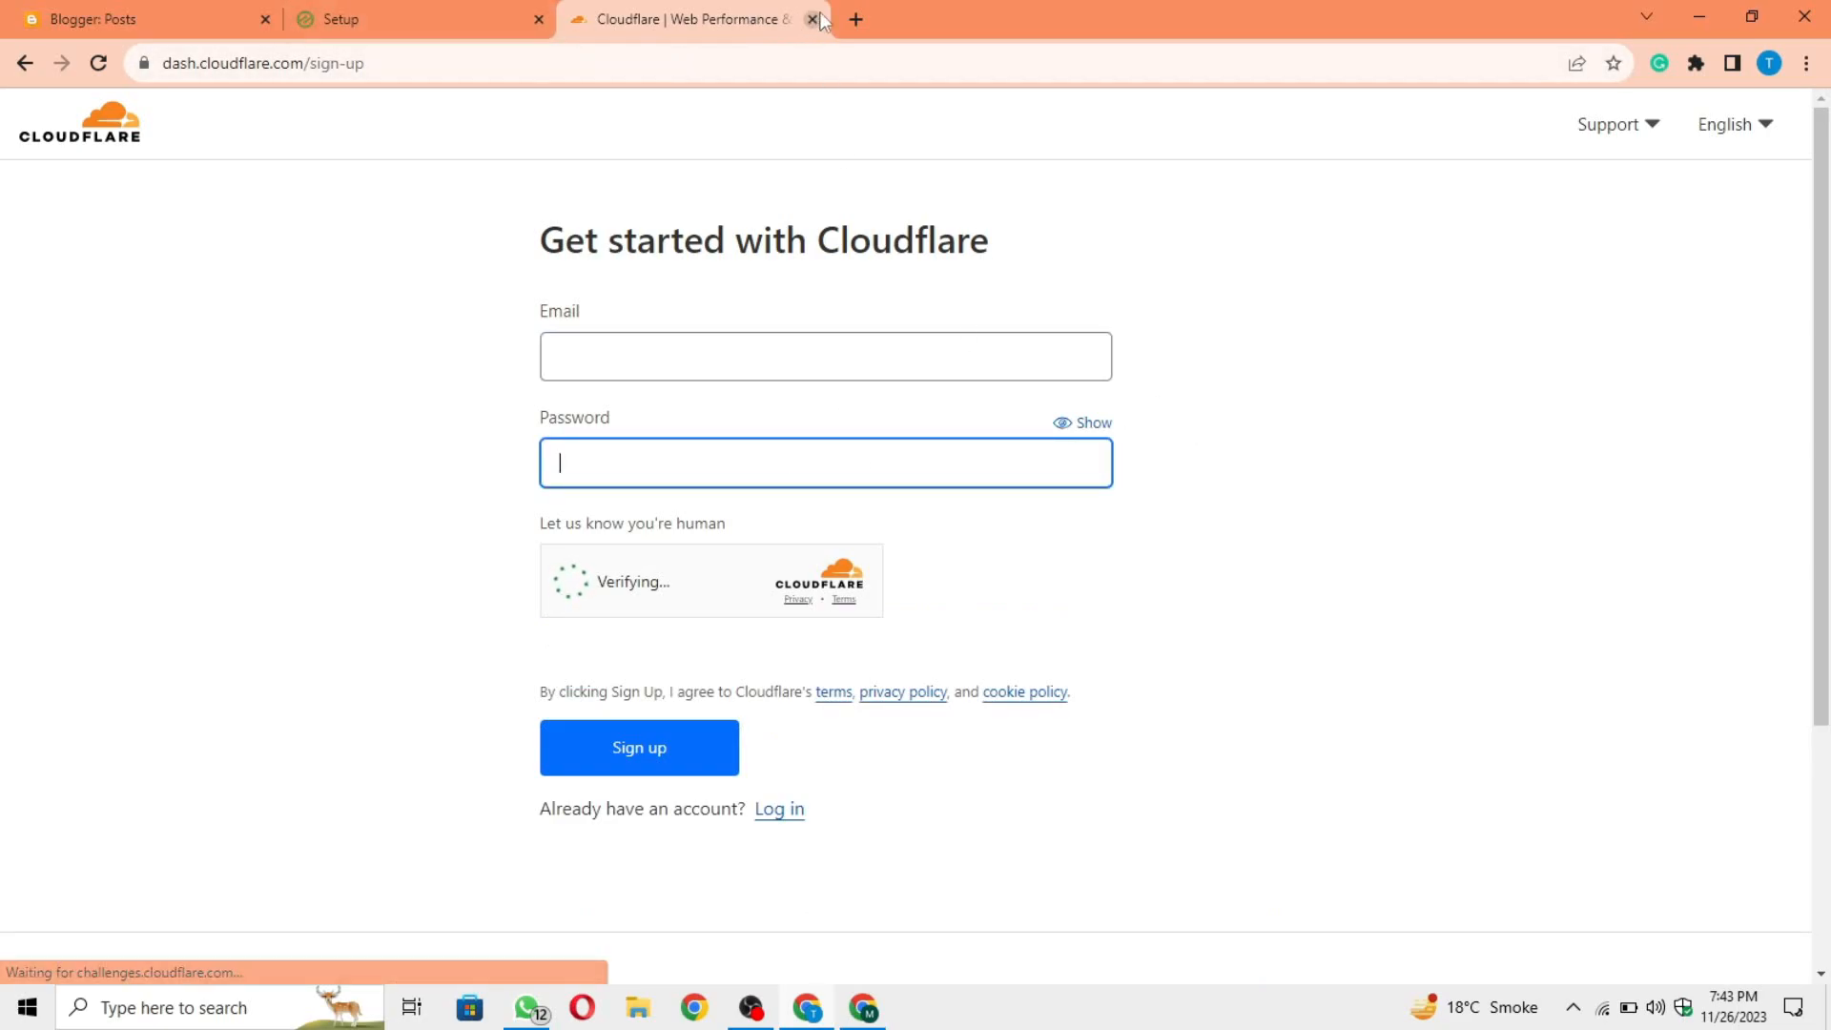
click(855, 19)
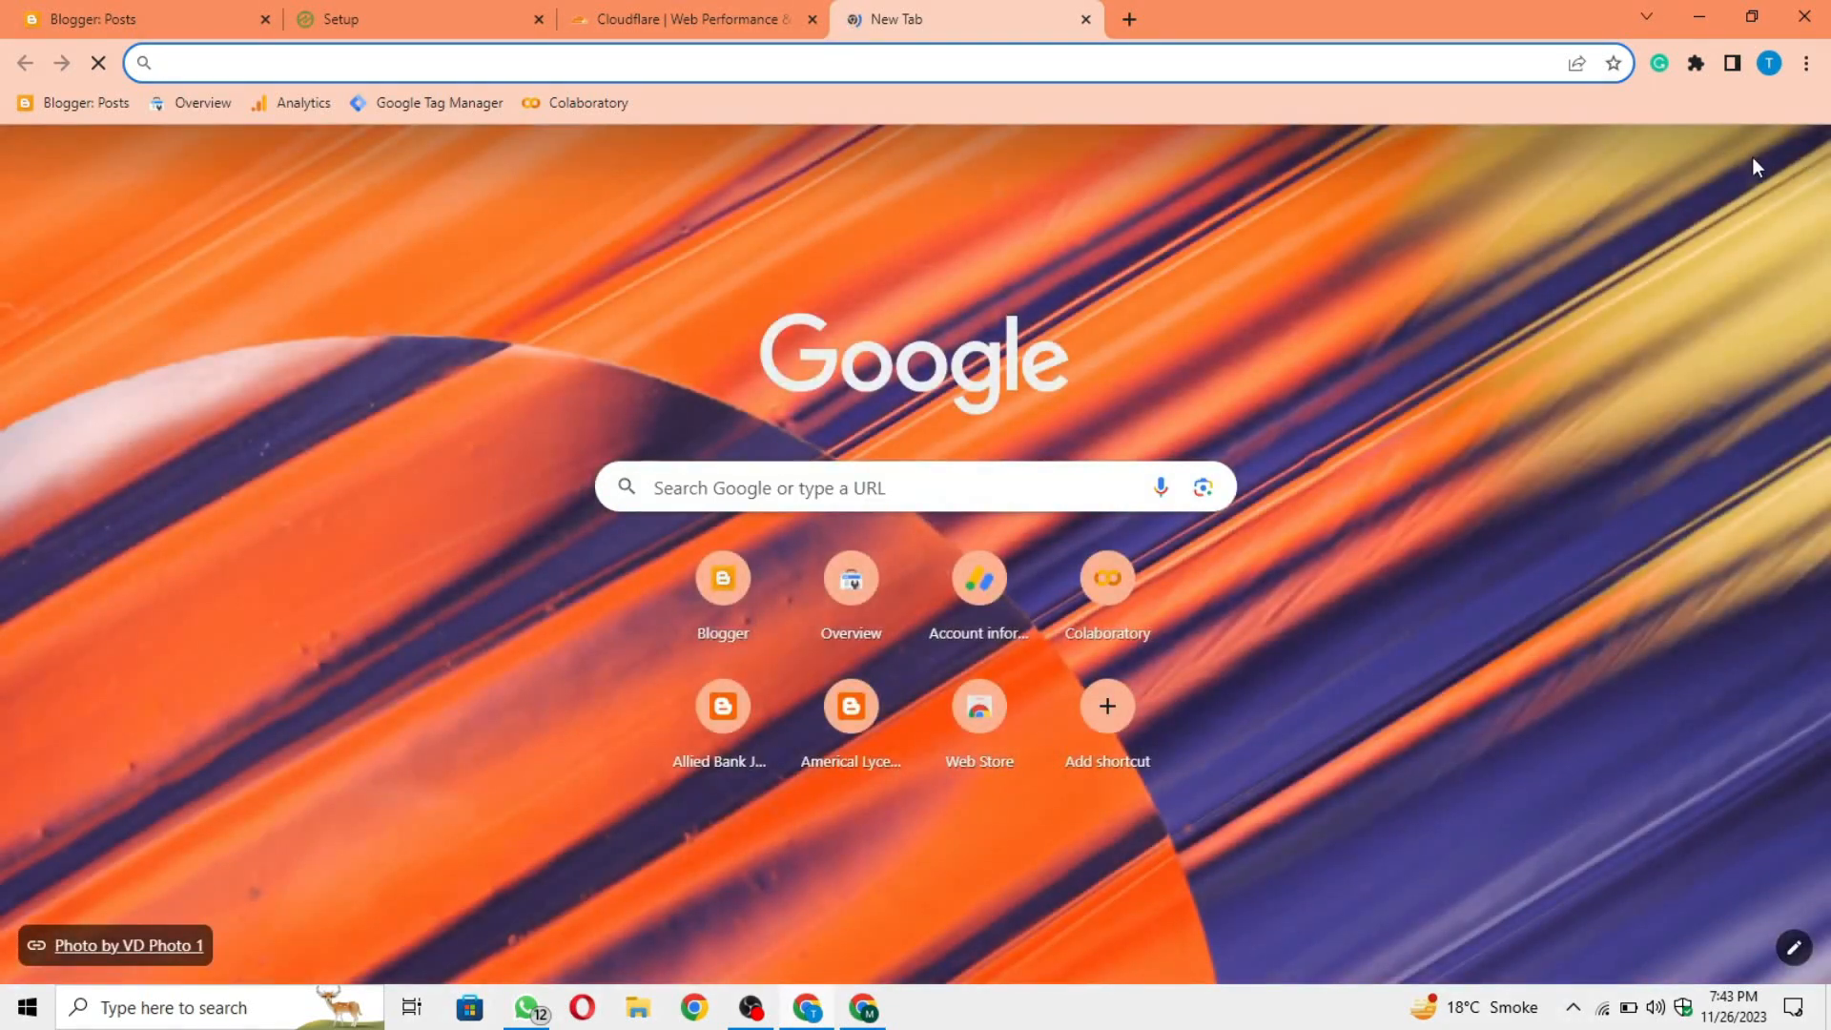
click(1790, 159)
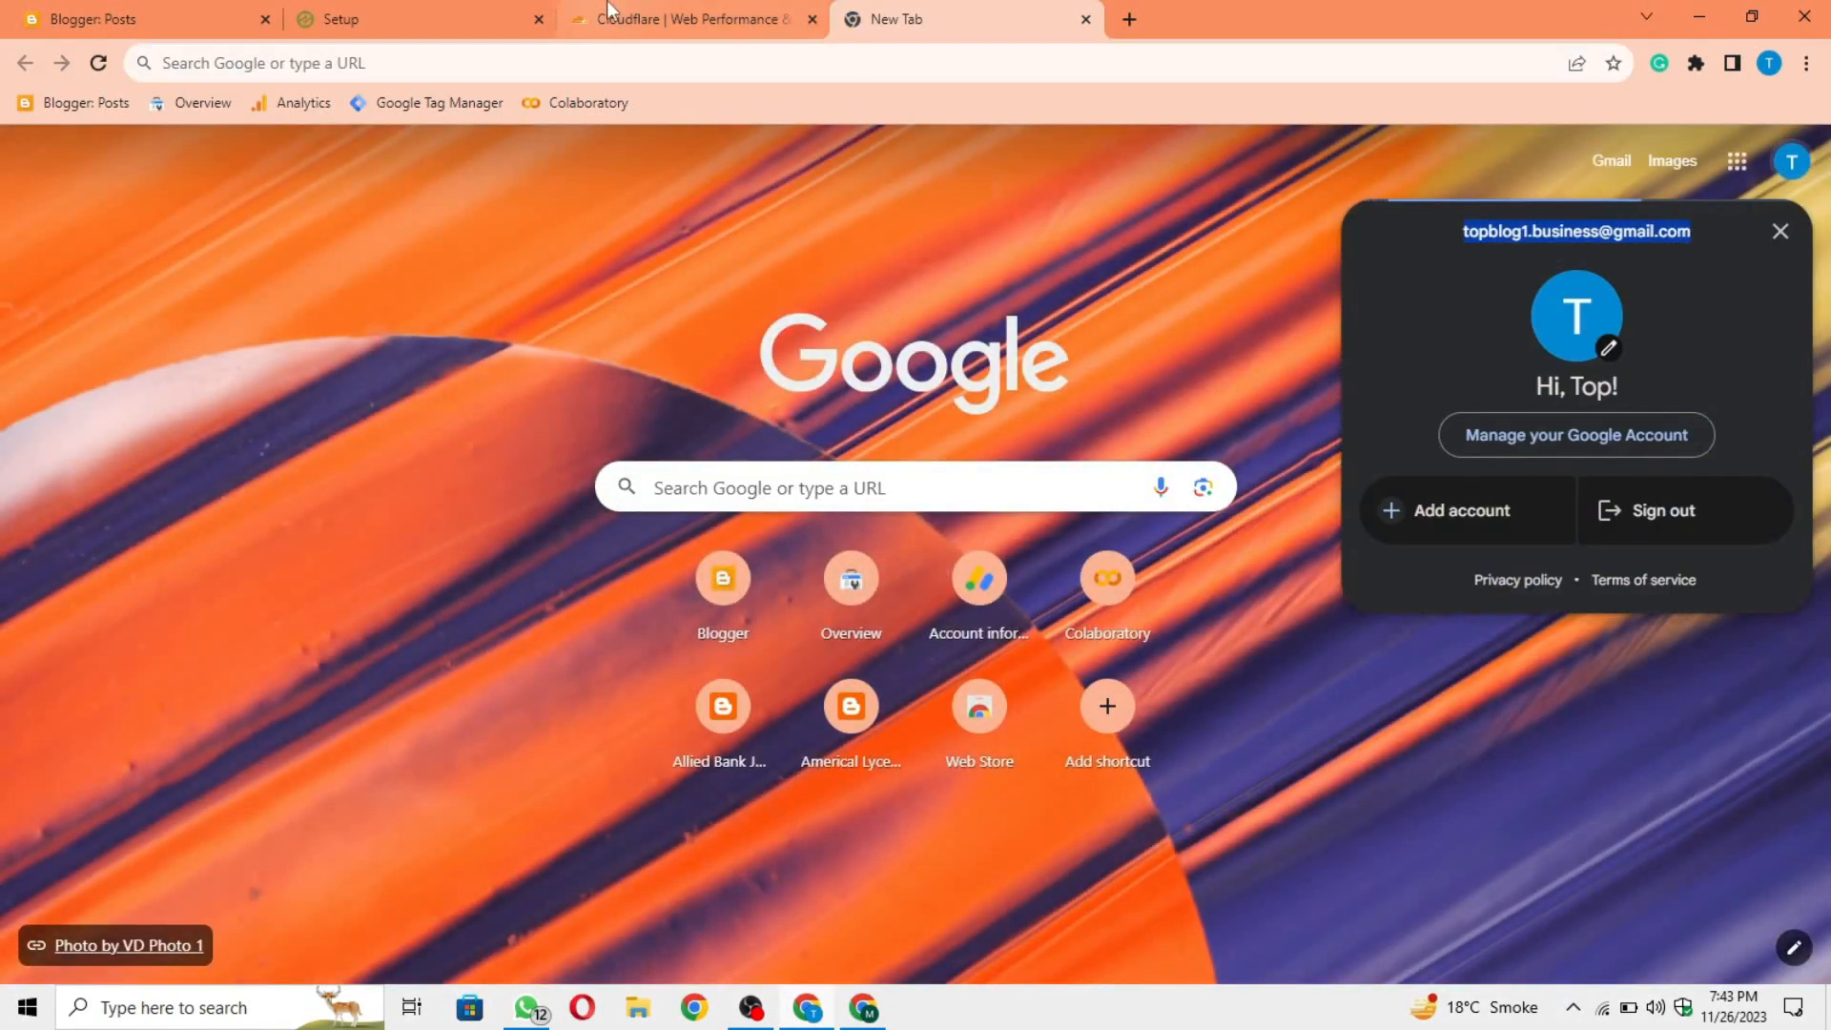
click(682, 19)
click(688, 362)
key(ctrl+v)
Step: Enter the account password in the Cloudflare sign-up form and submit the registration
click(619, 475)
text(to)
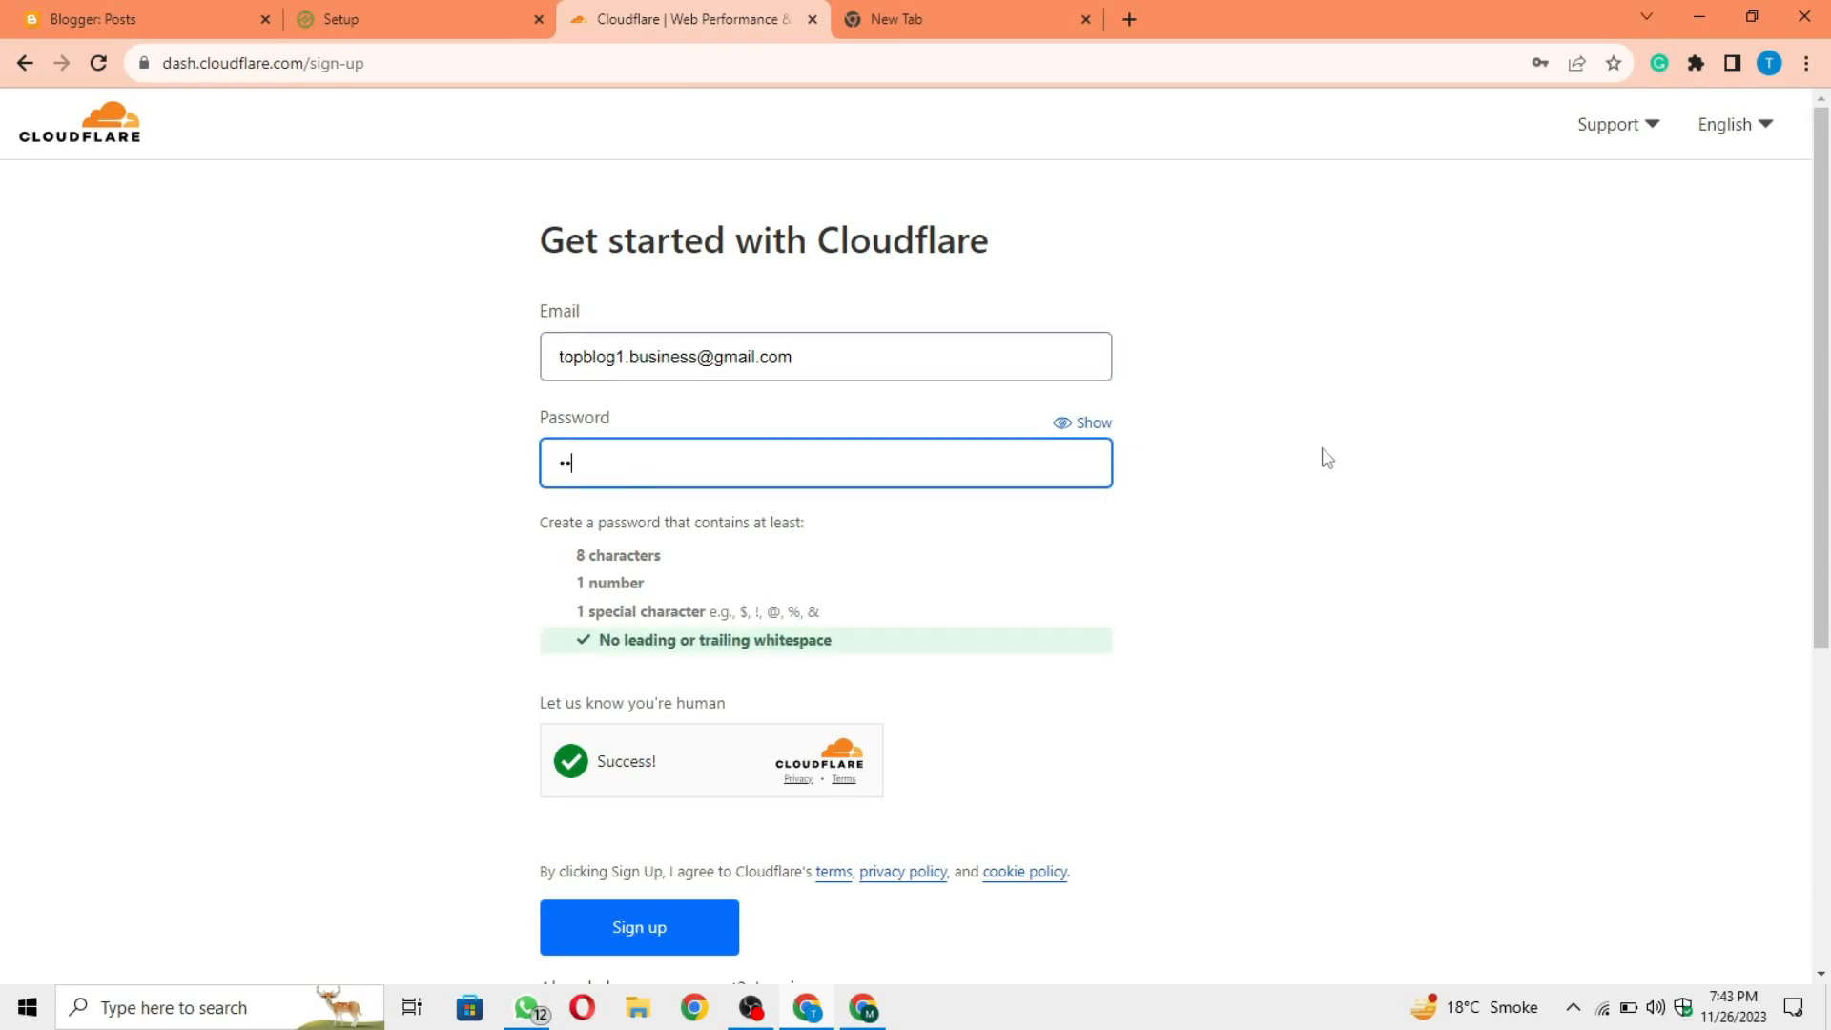
text(•)
text(••••••••)
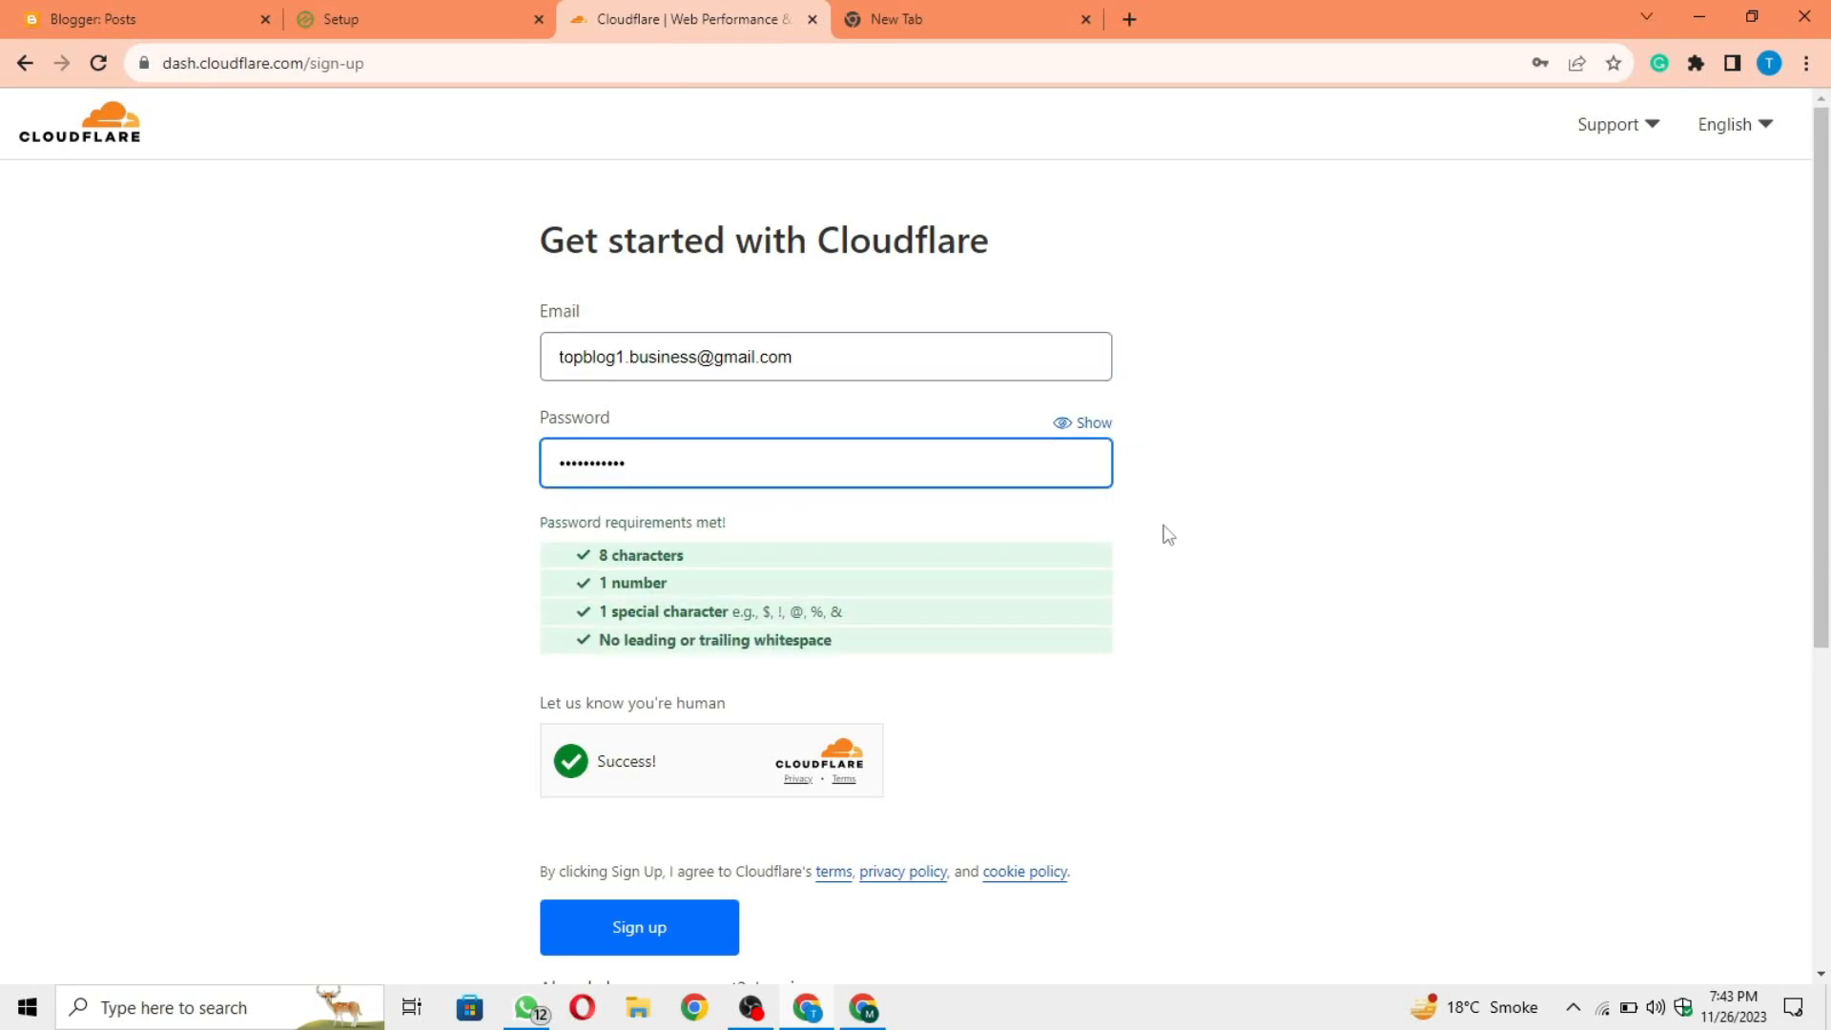
scroll(866, 748, down, 1)
click(672, 826)
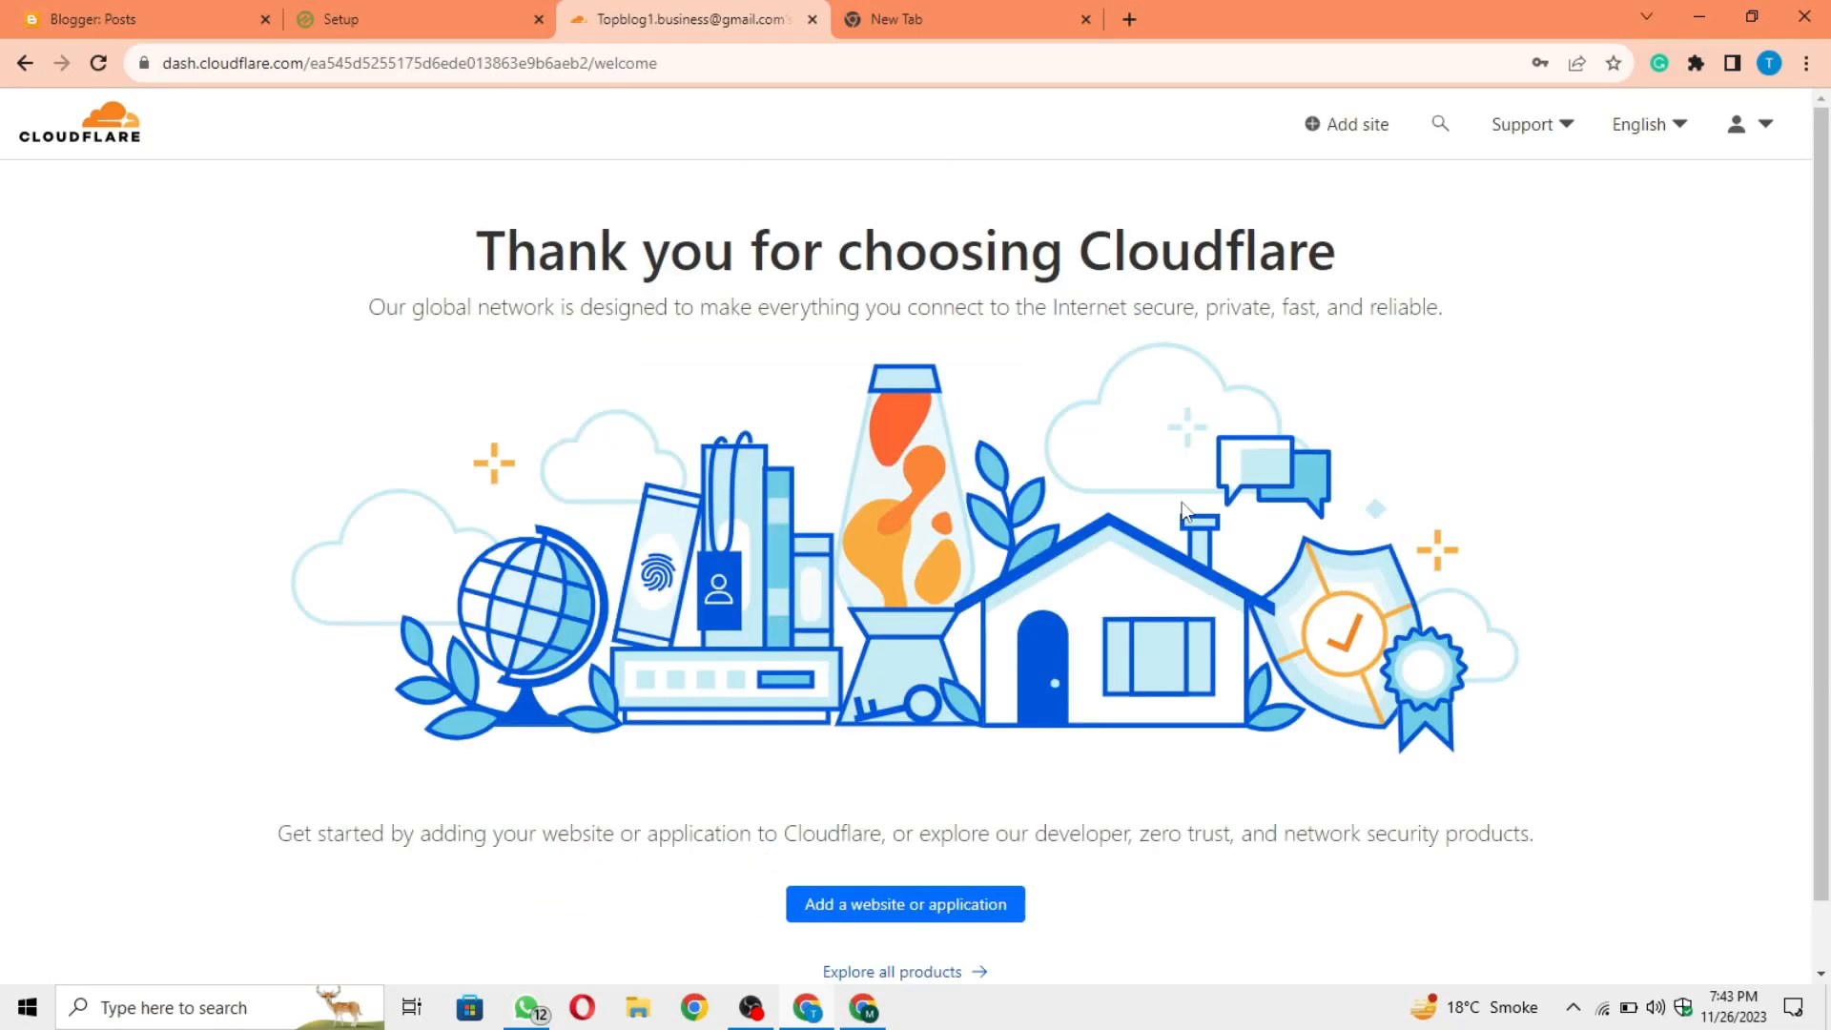
Step: Start adding a website or application to the new Cloudflare account and go to the domain name entry
scroll(1182, 513, down, 1)
scroll(1024, 475, up, 1)
scroll(826, 705, down, 1)
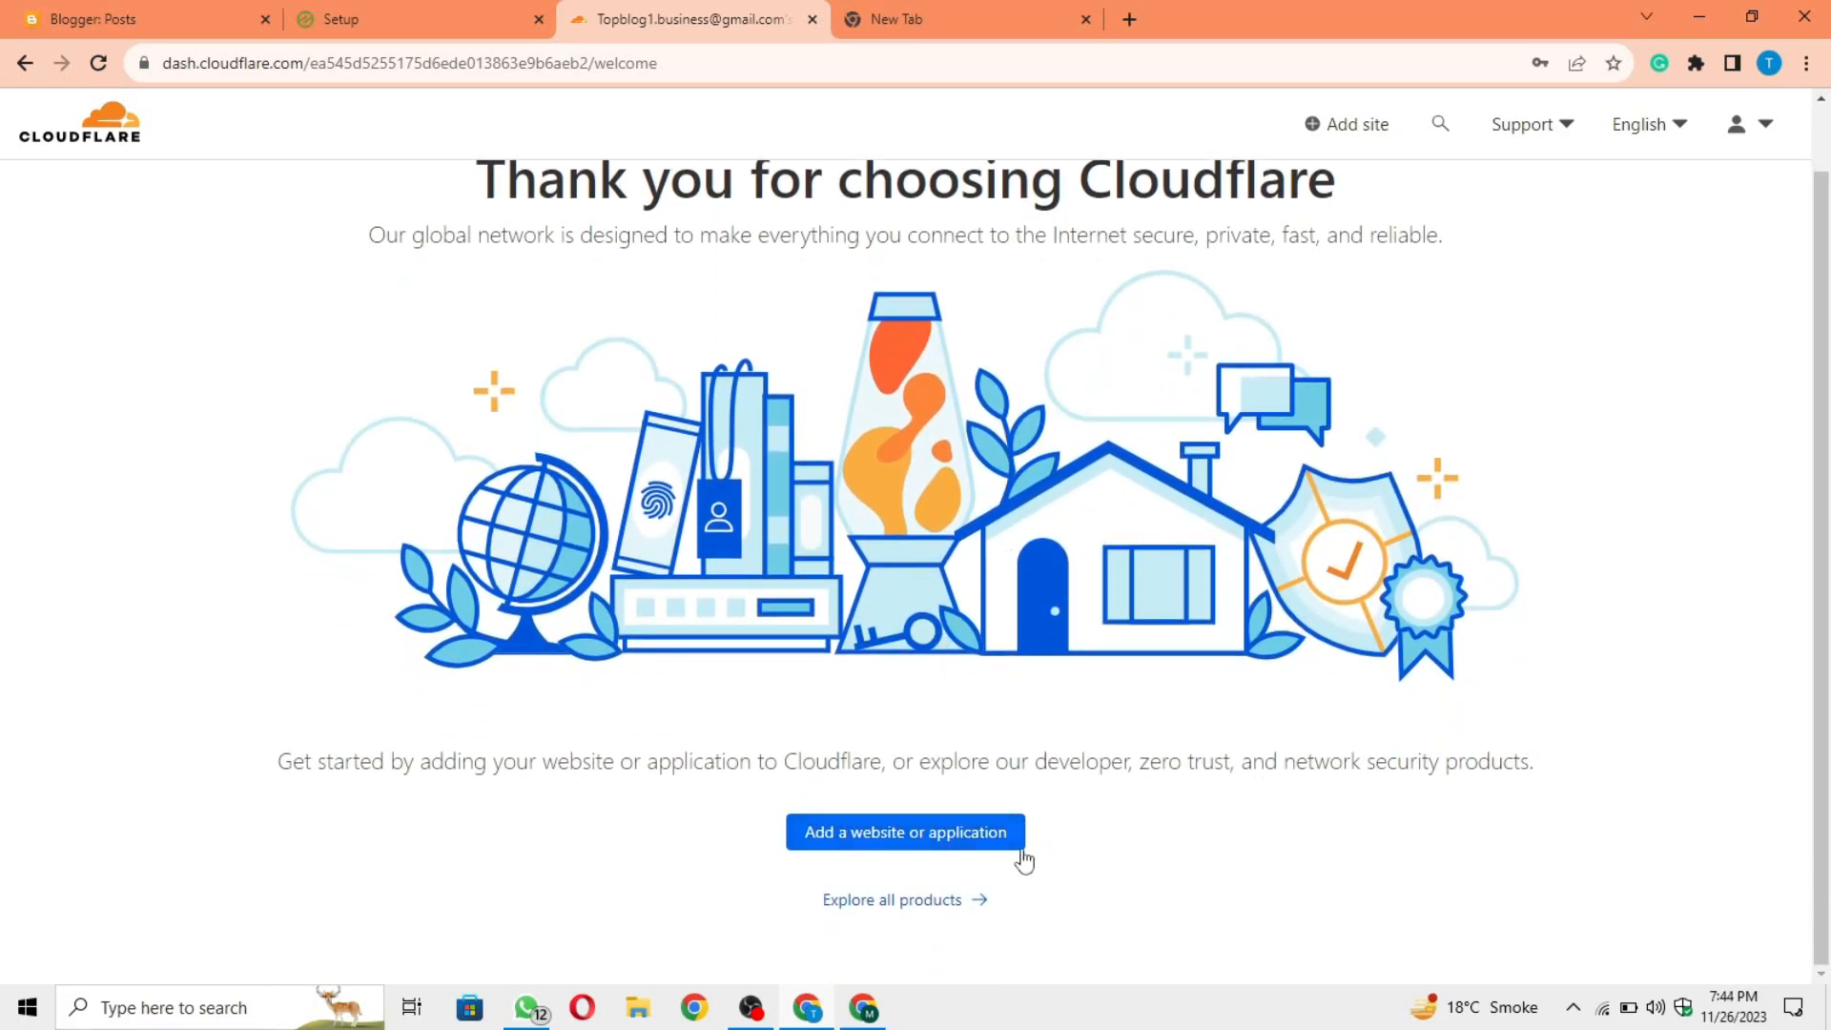
click(980, 848)
click(470, 467)
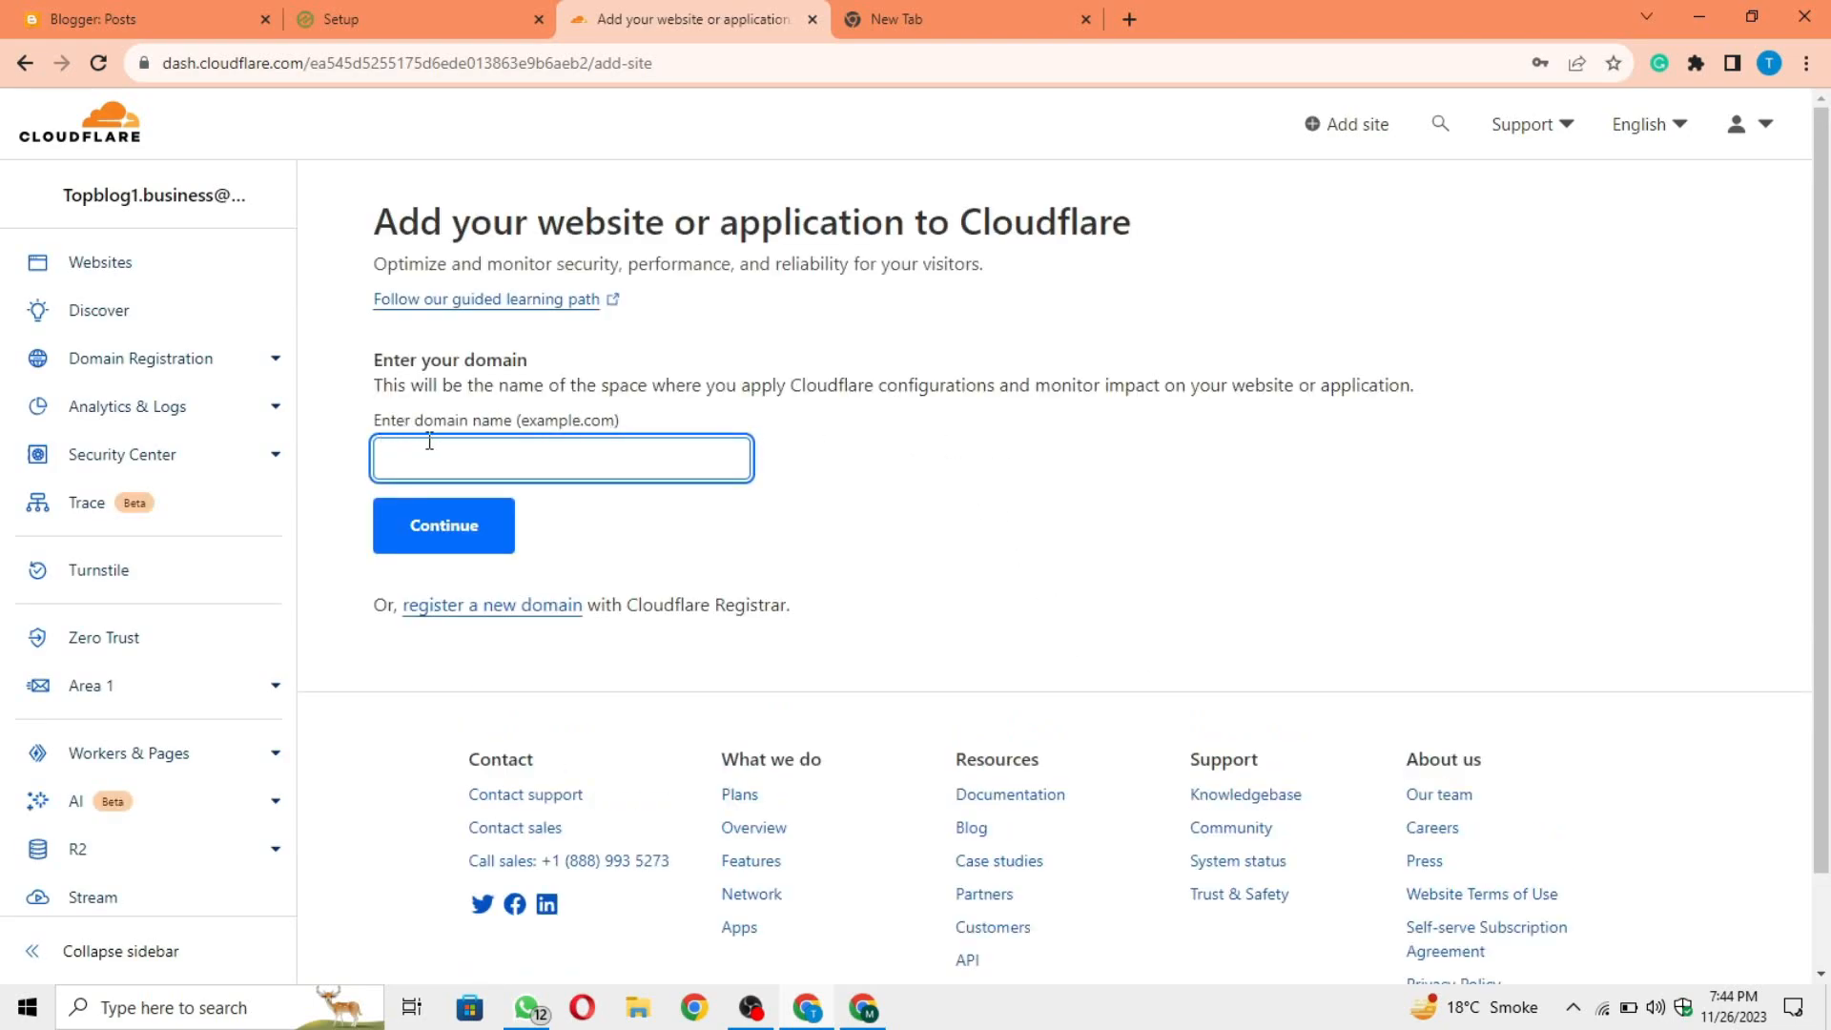
Step: Copy the blog's address from the Blogger tab, enter it in Cloudflare trimmed to worldcriclive.com, and continue
click(101, 17)
right_click(84, 847)
click(152, 804)
click(639, 19)
key(ctrl+v)
drag(475, 462, 376, 461)
key(BackSpace)
key(BackSpace)
click(485, 550)
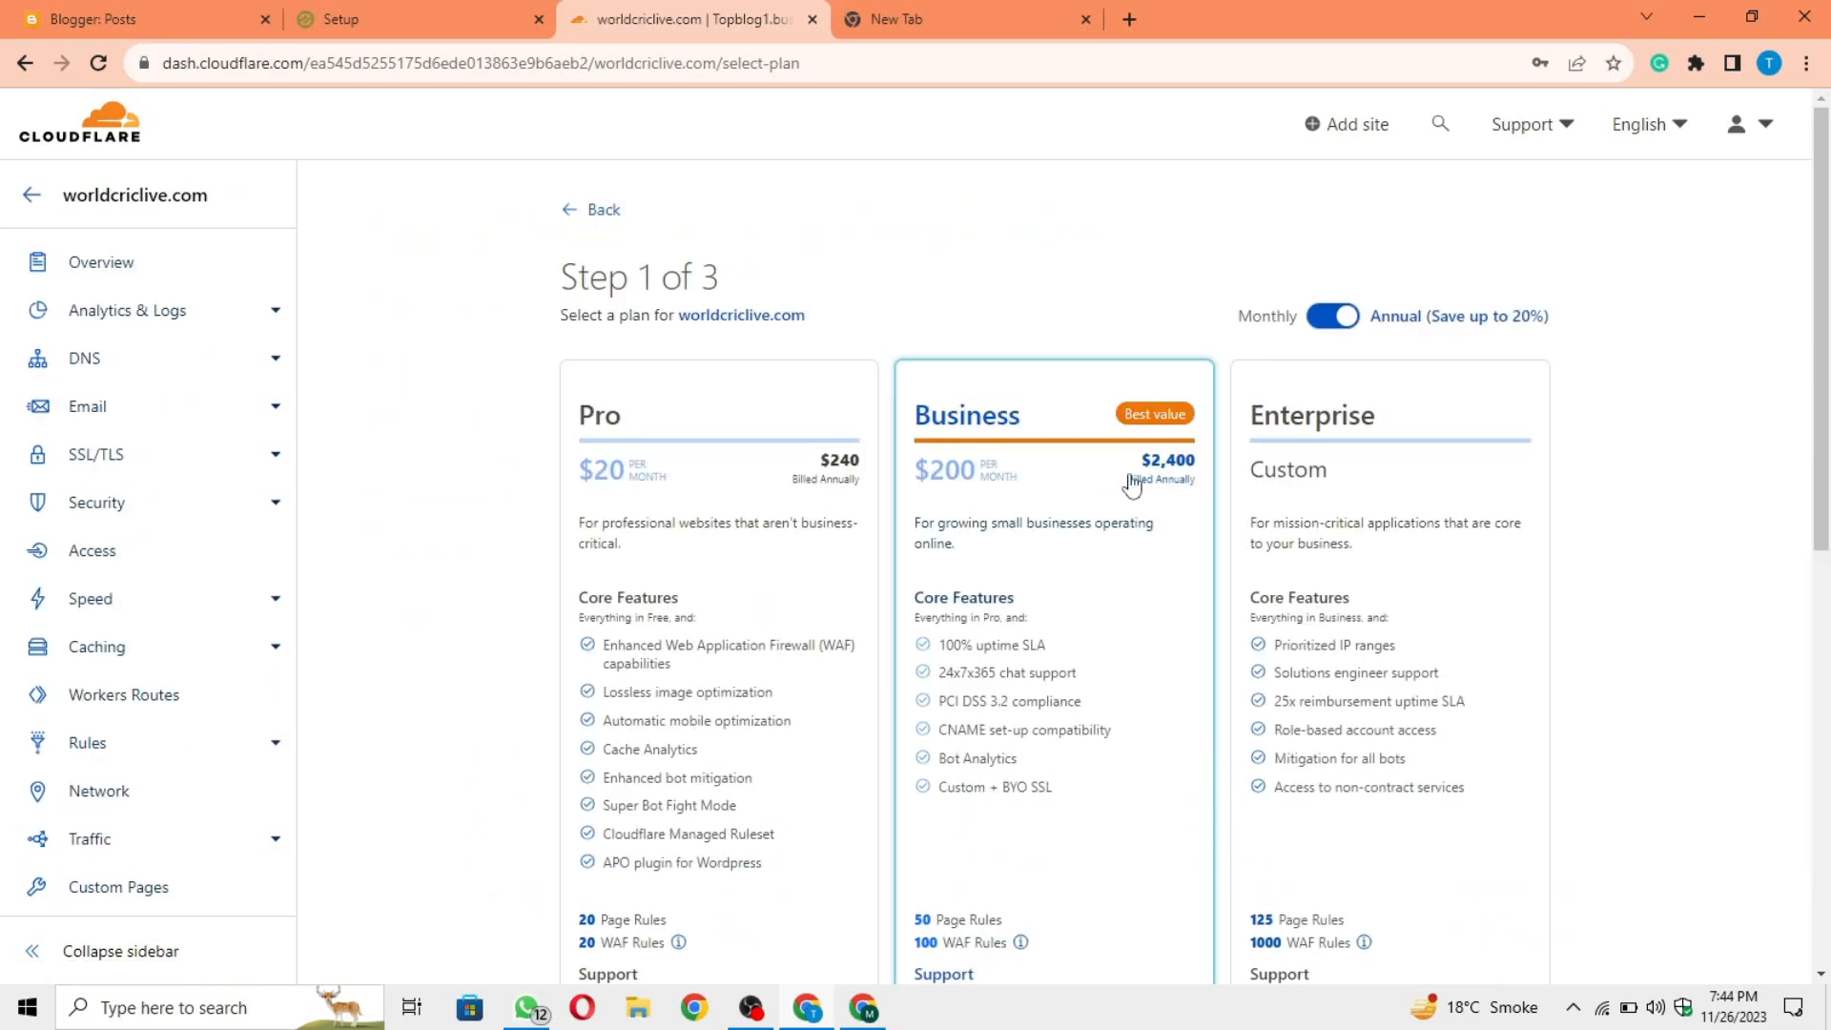
Step: Choose the Free $0 plan for worldcriclive.com and continue
scroll(1616, 349, down, 3)
scroll(1563, 357, up, 3)
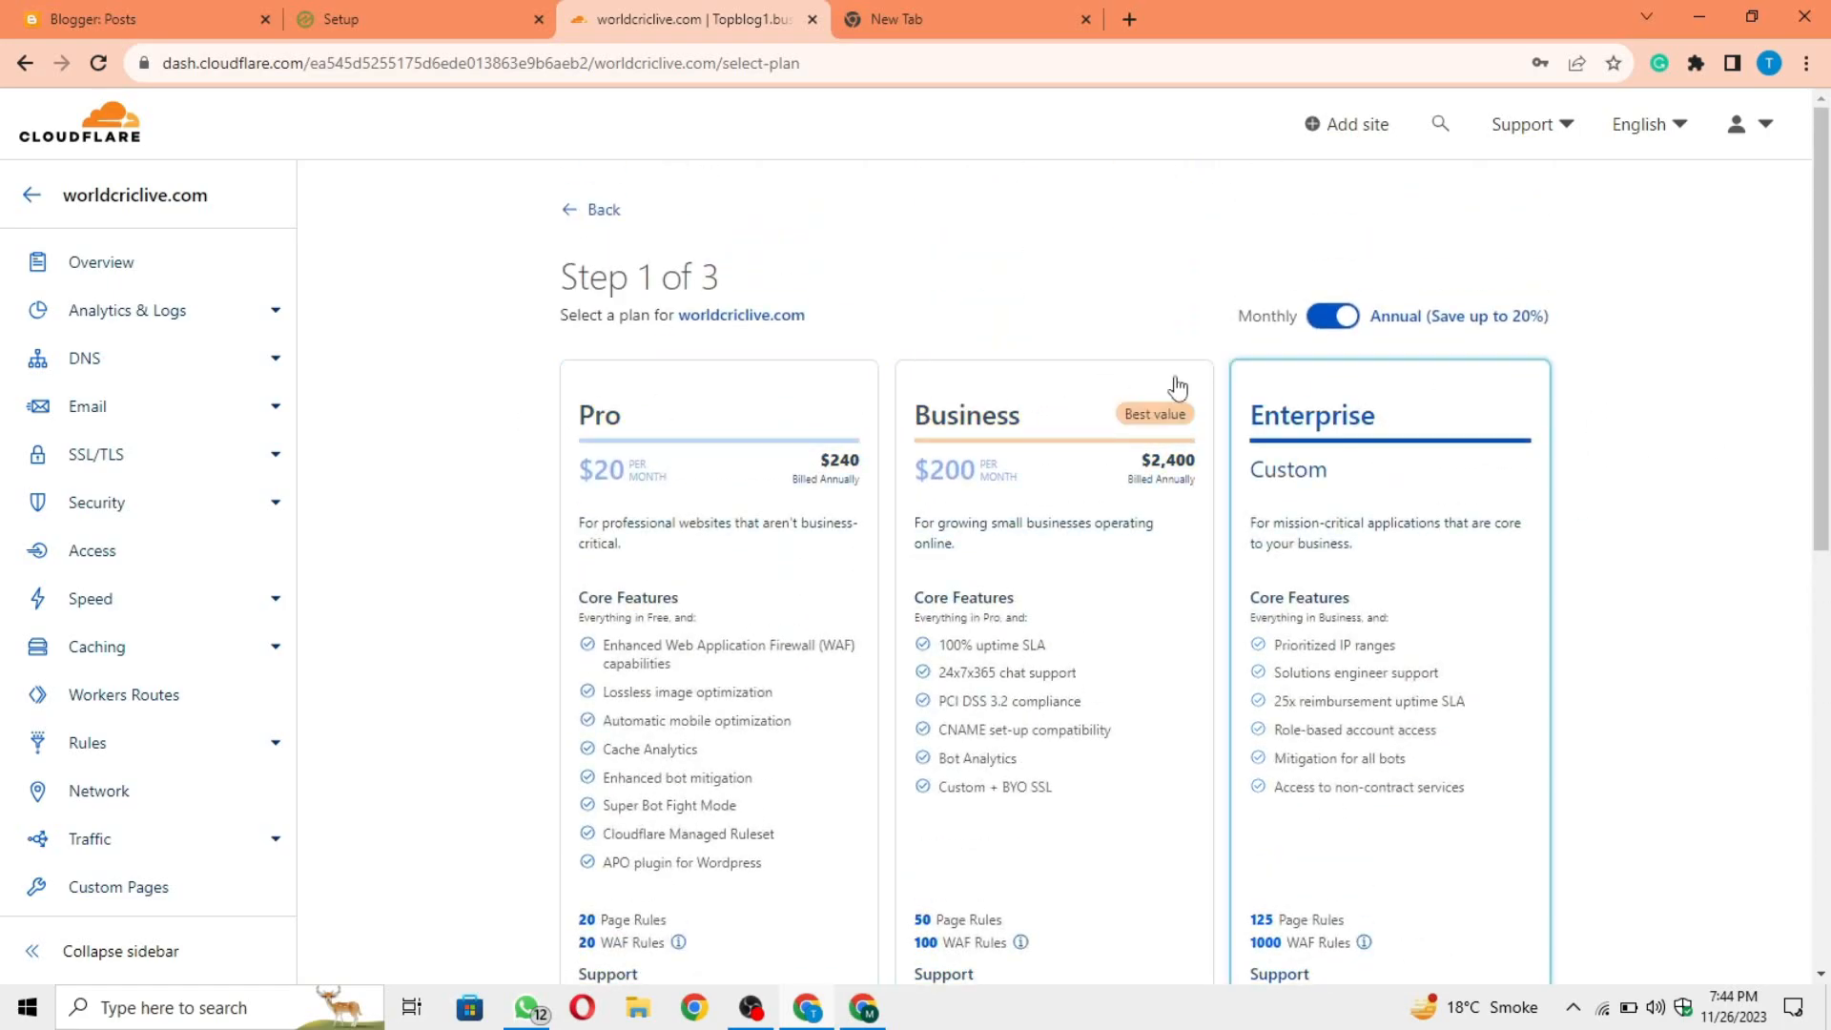
scroll(1612, 441, down, 4)
scroll(1597, 442, down, 2)
scroll(617, 433, up, 1)
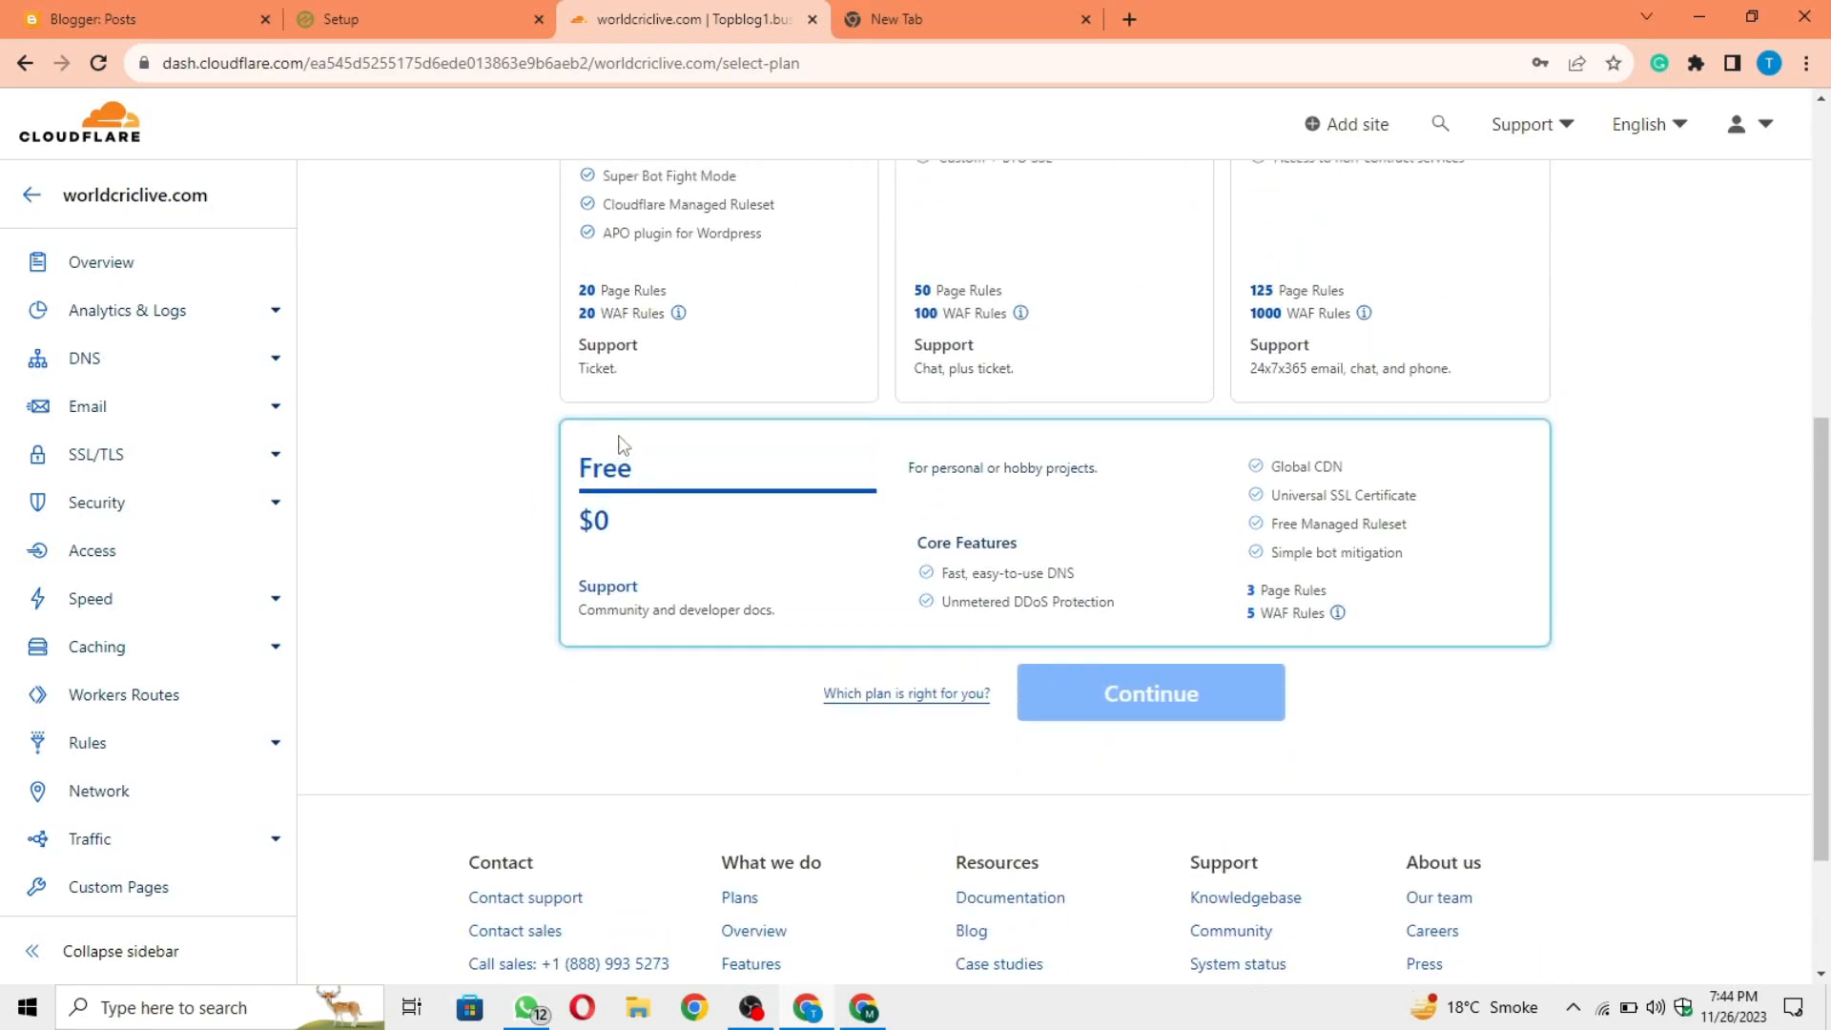
click(840, 553)
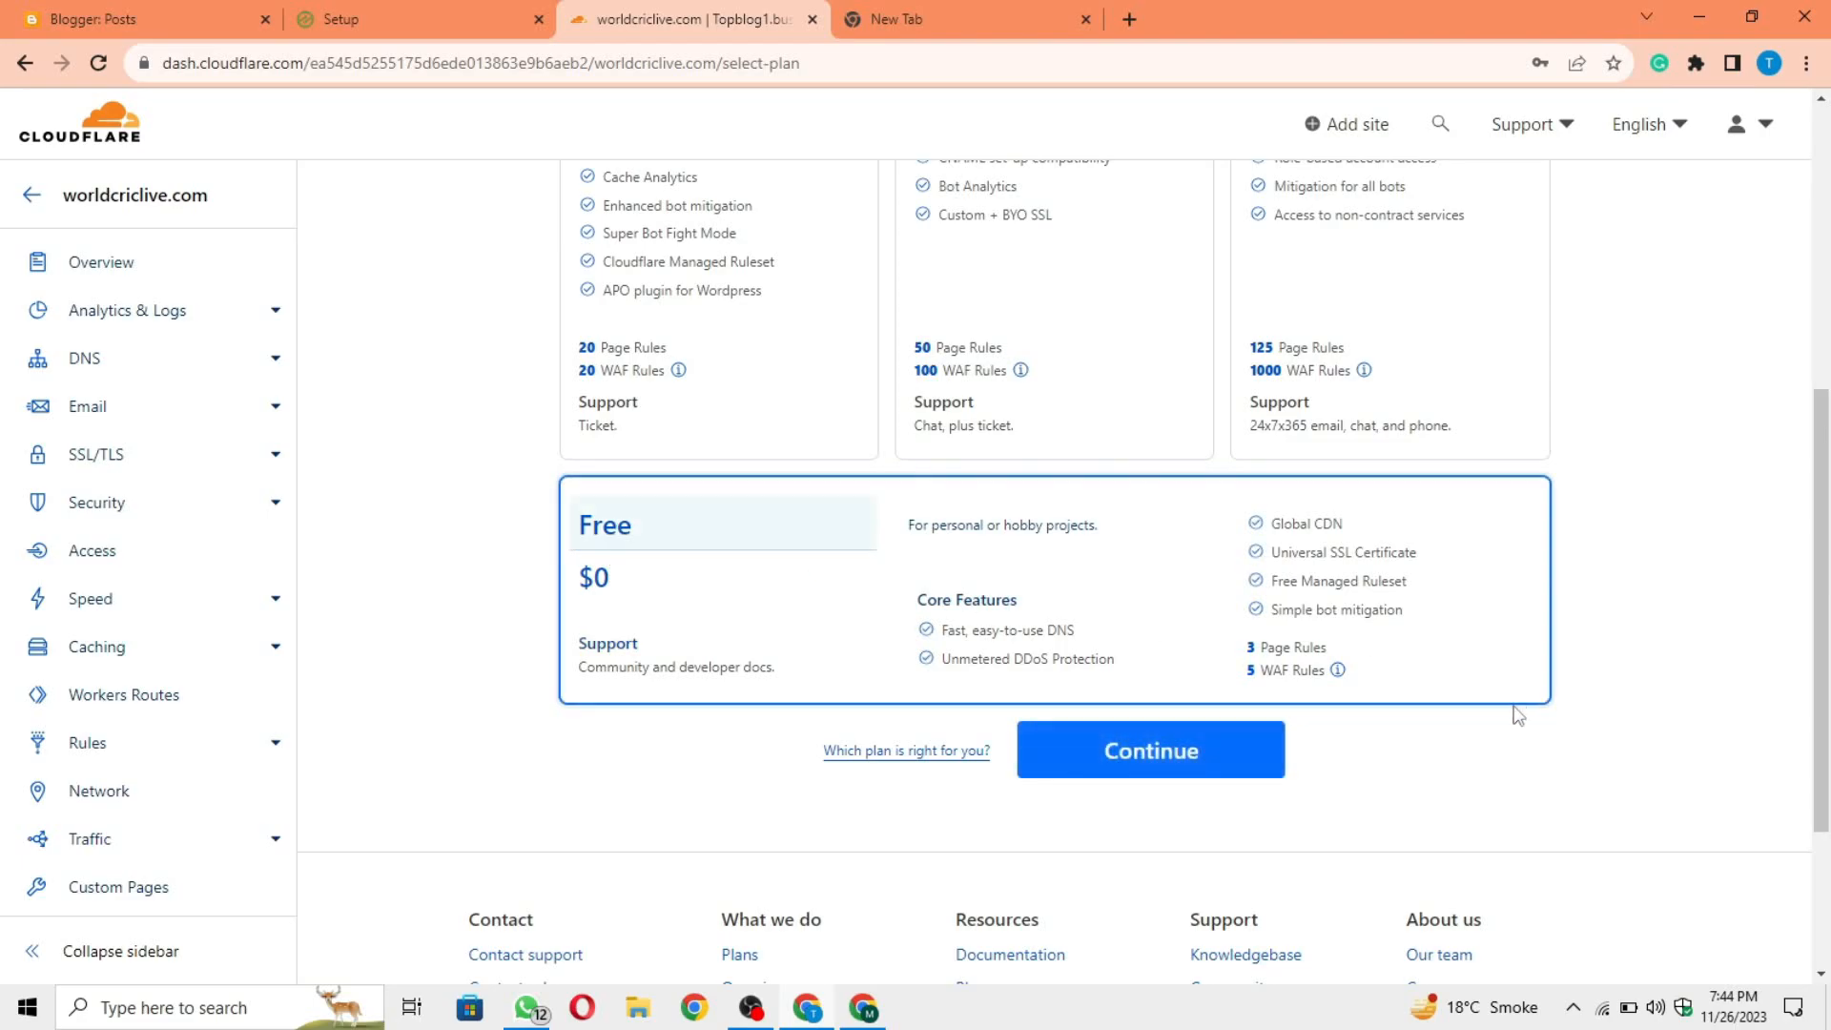
click(1186, 760)
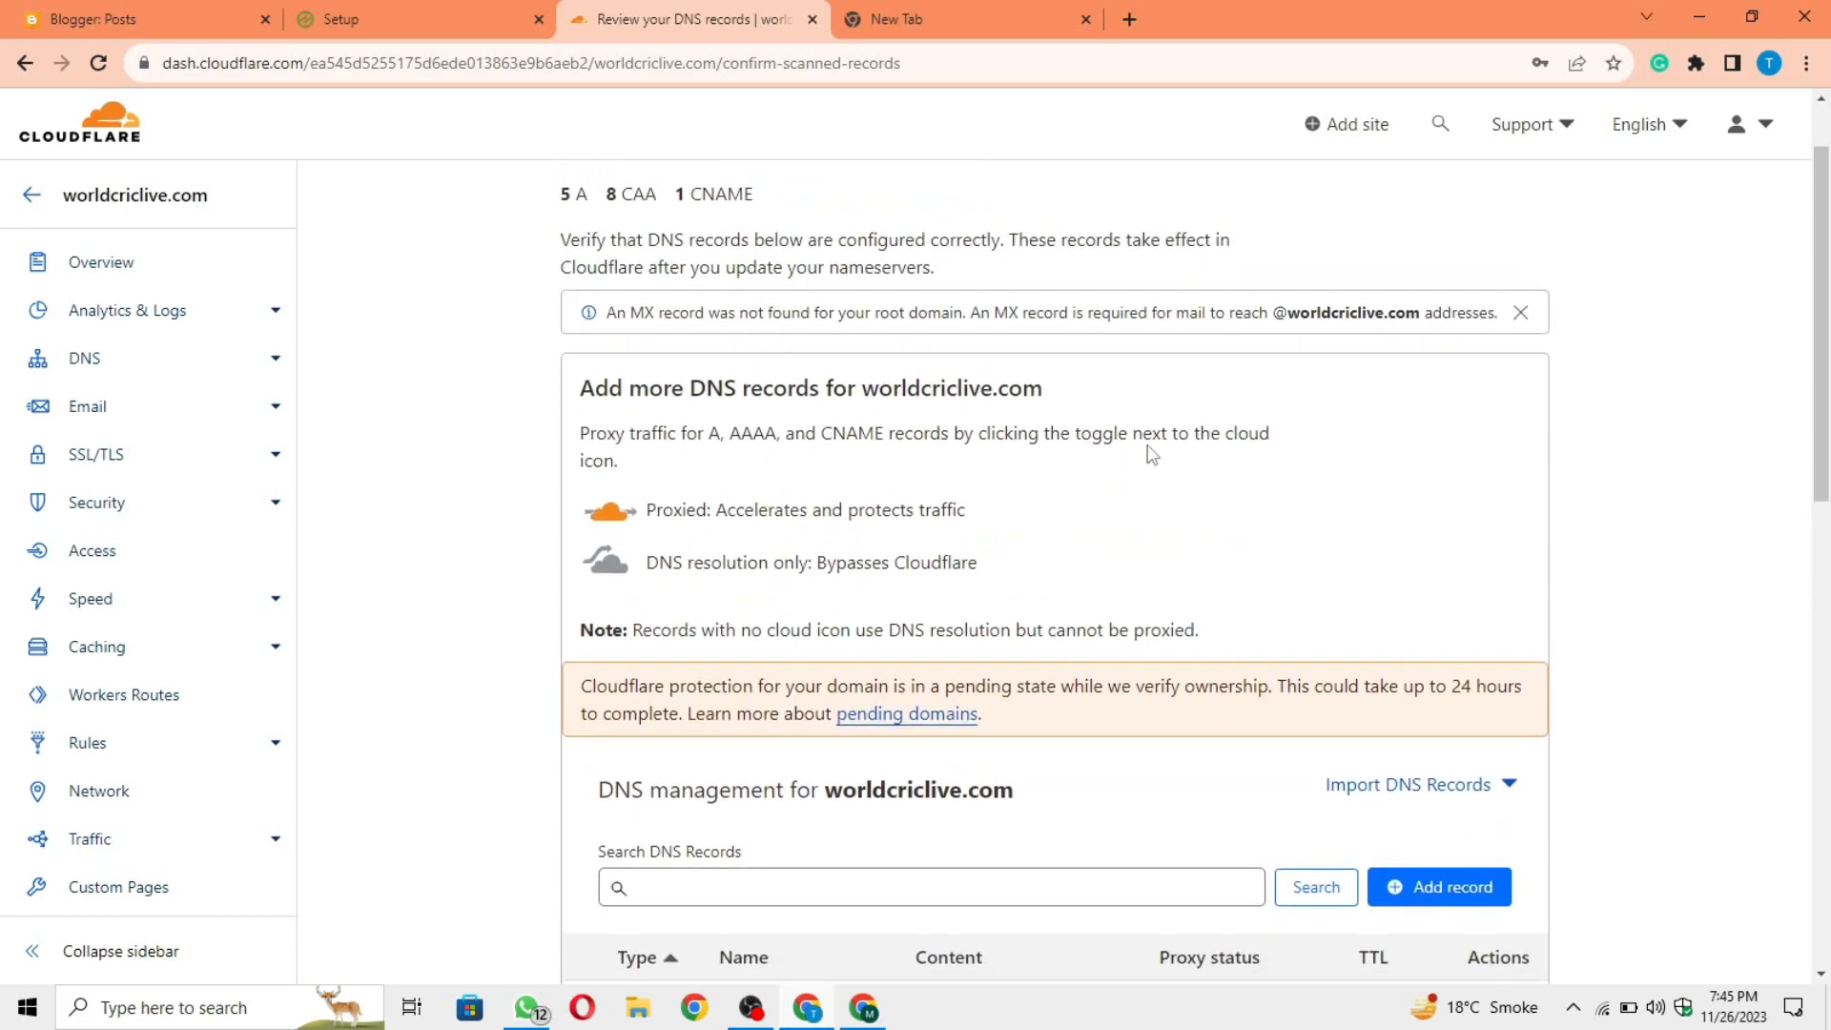
Step: Review the scanned DNS records for worldcriclive.com and continue with them as they are
drag(822, 339, 1096, 253)
scroll(1619, 642, down, 4)
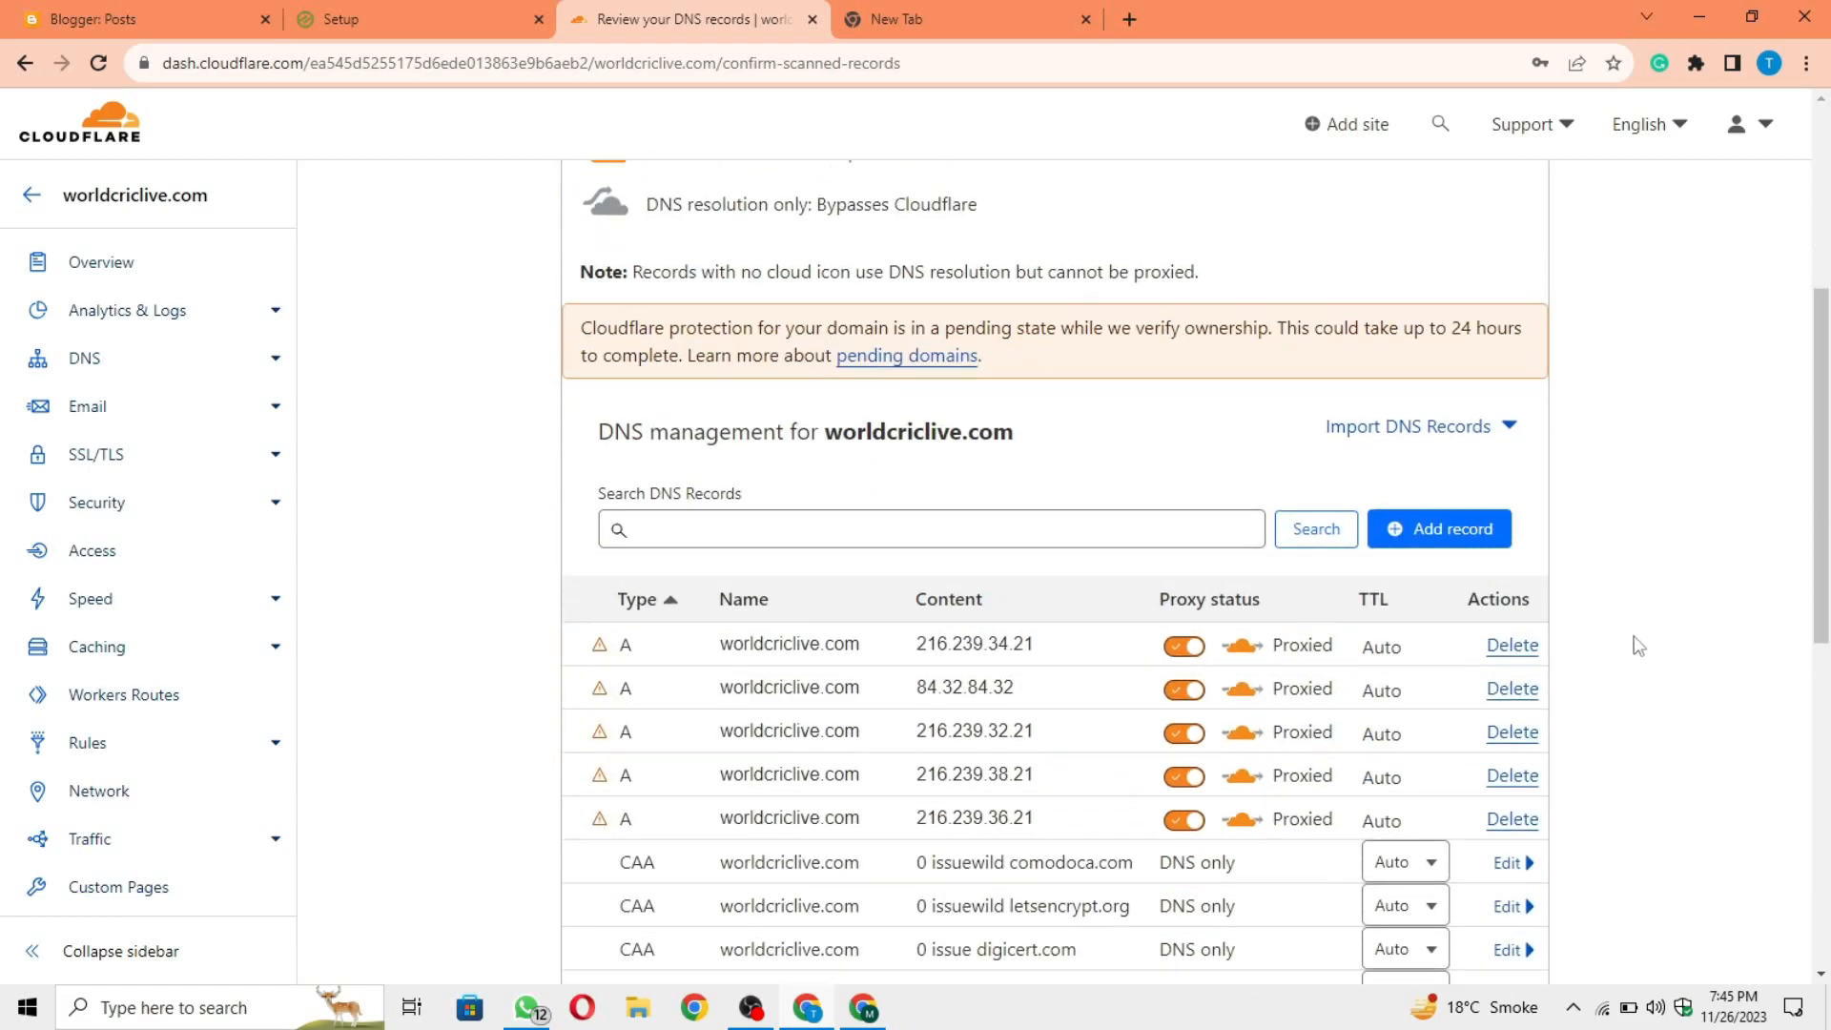
scroll(1631, 644, down, 2)
click(713, 501)
scroll(780, 642, down, 3)
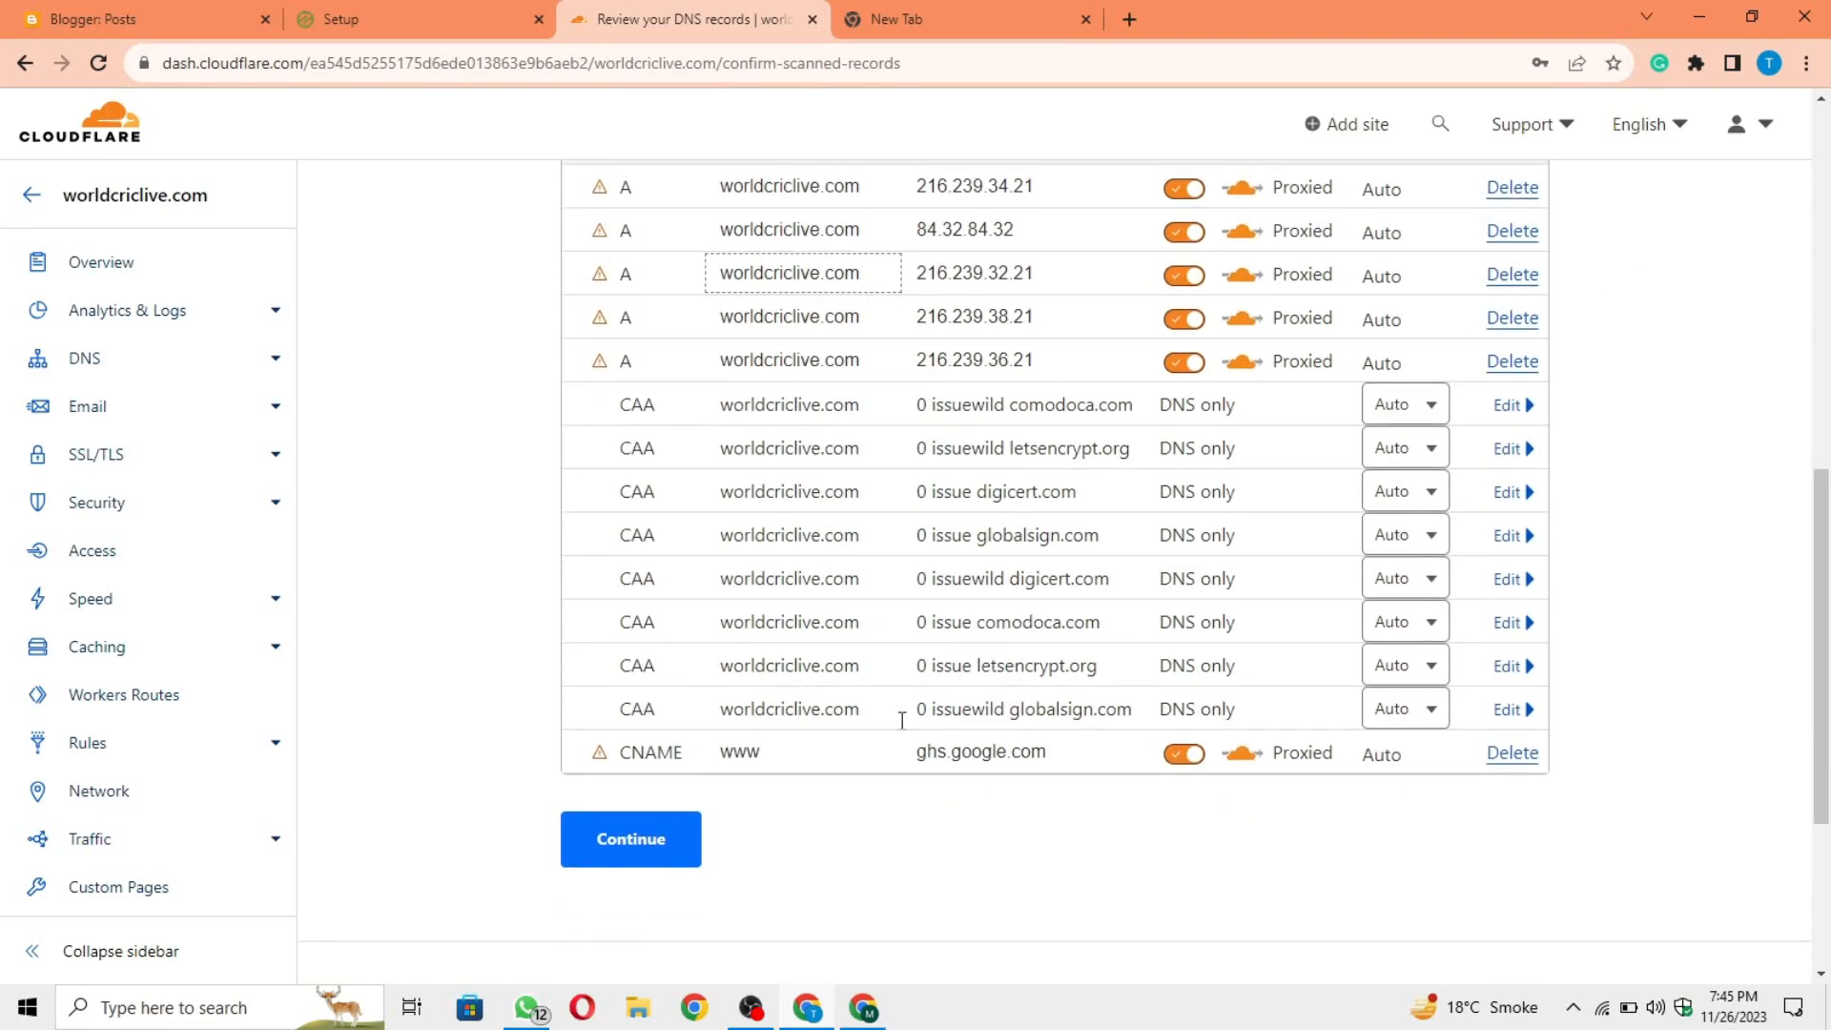
scroll(1165, 710, up, 1)
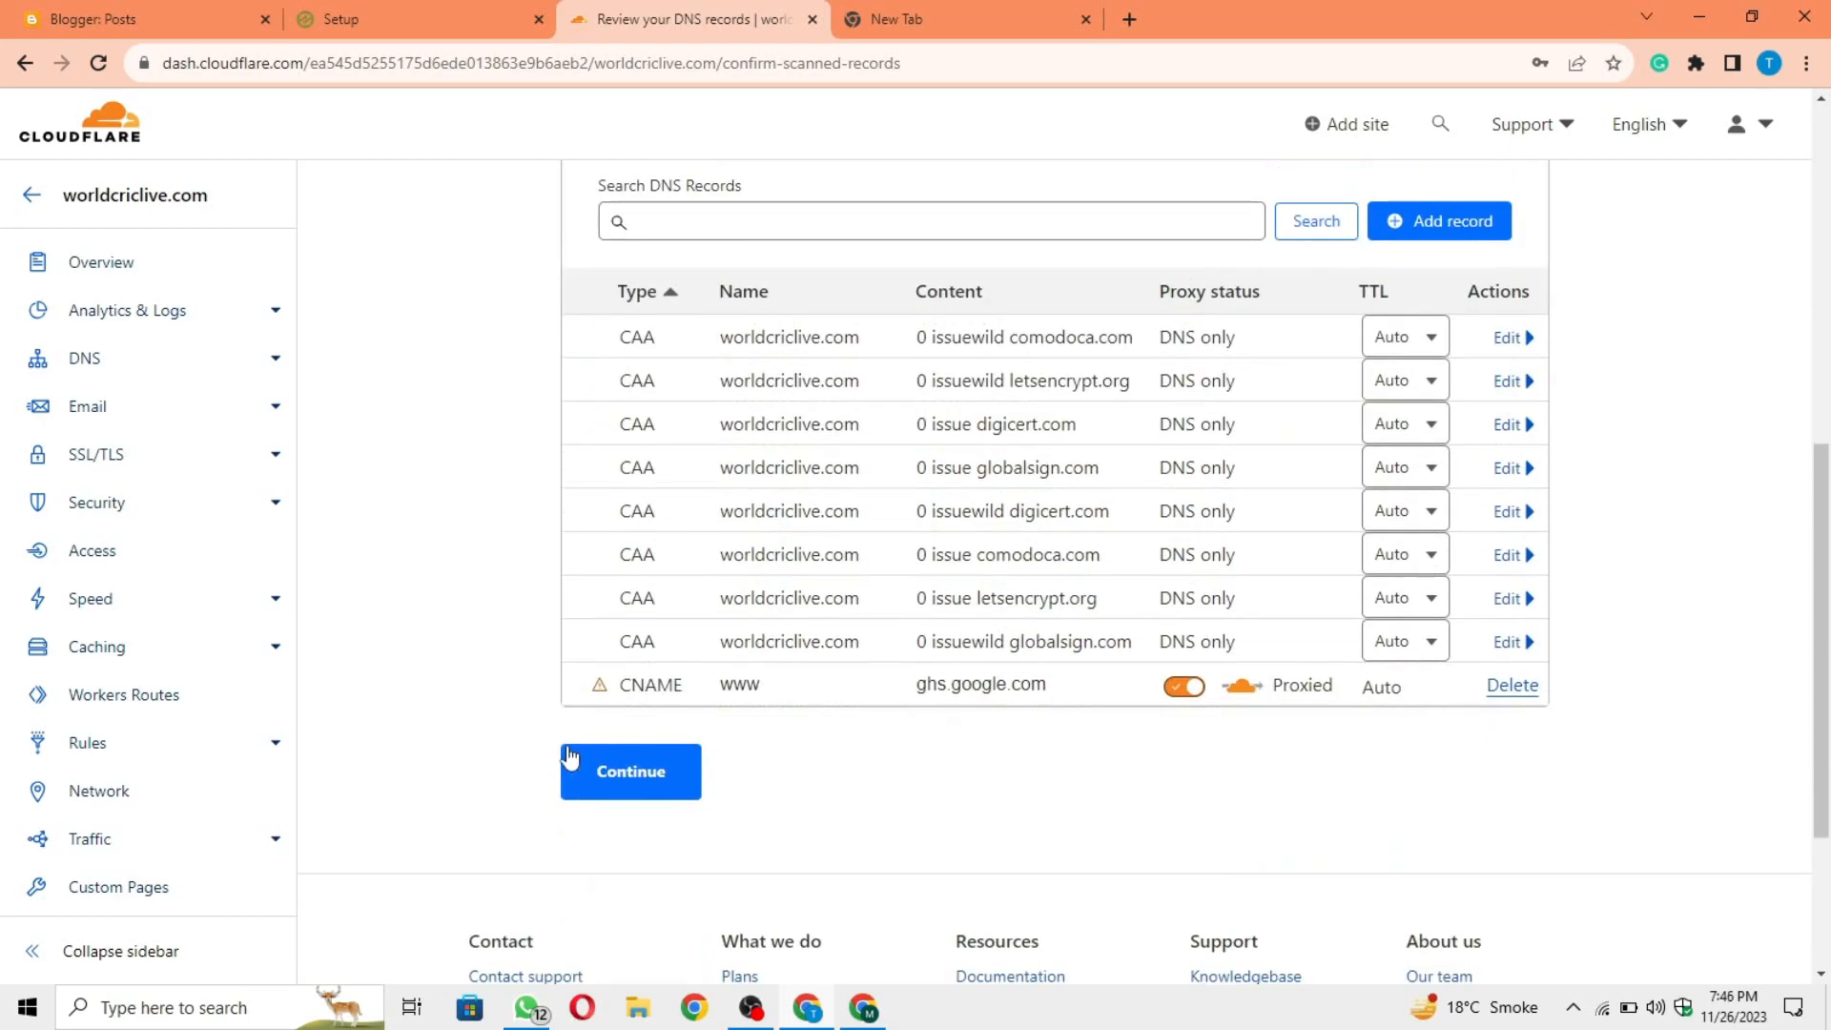
scroll(574, 760, down, 1)
click(631, 739)
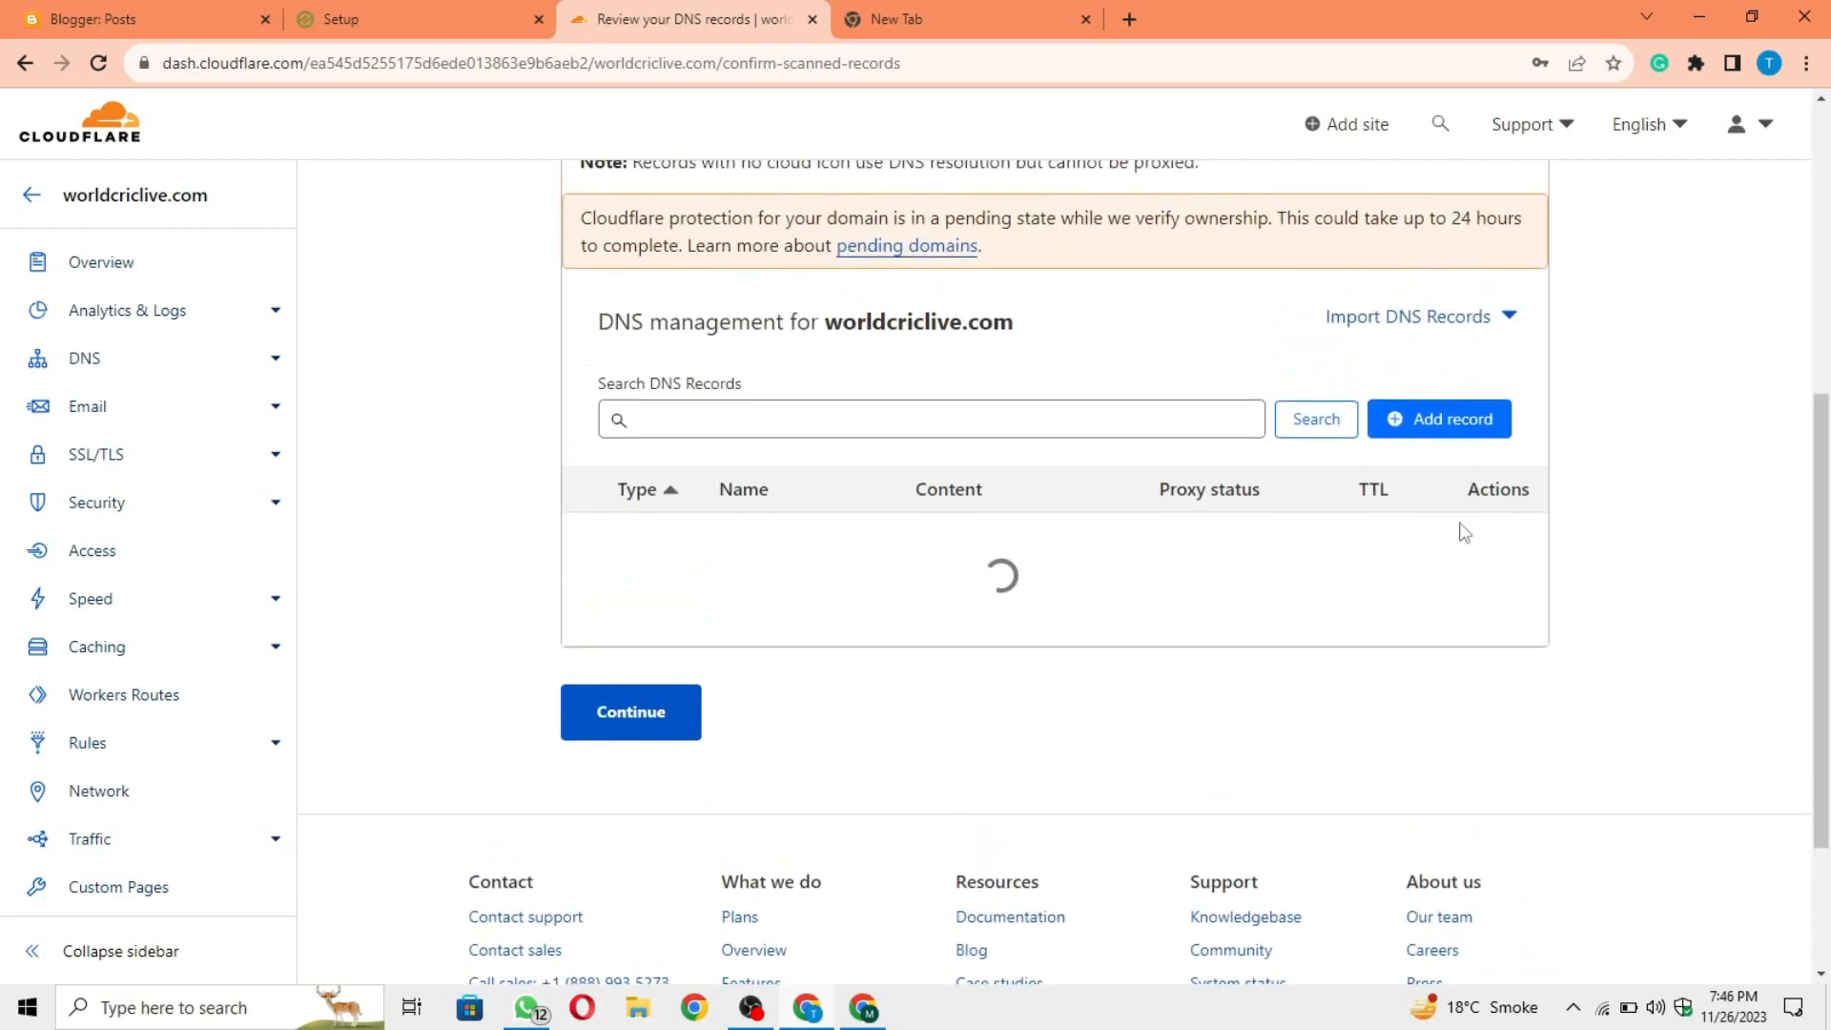
Step: Copy Cloudflare's nameserver novalee.ns.cloudflare.com and enter it as the first nameserver in the Hostinger window
scroll(1114, 462, up, 2)
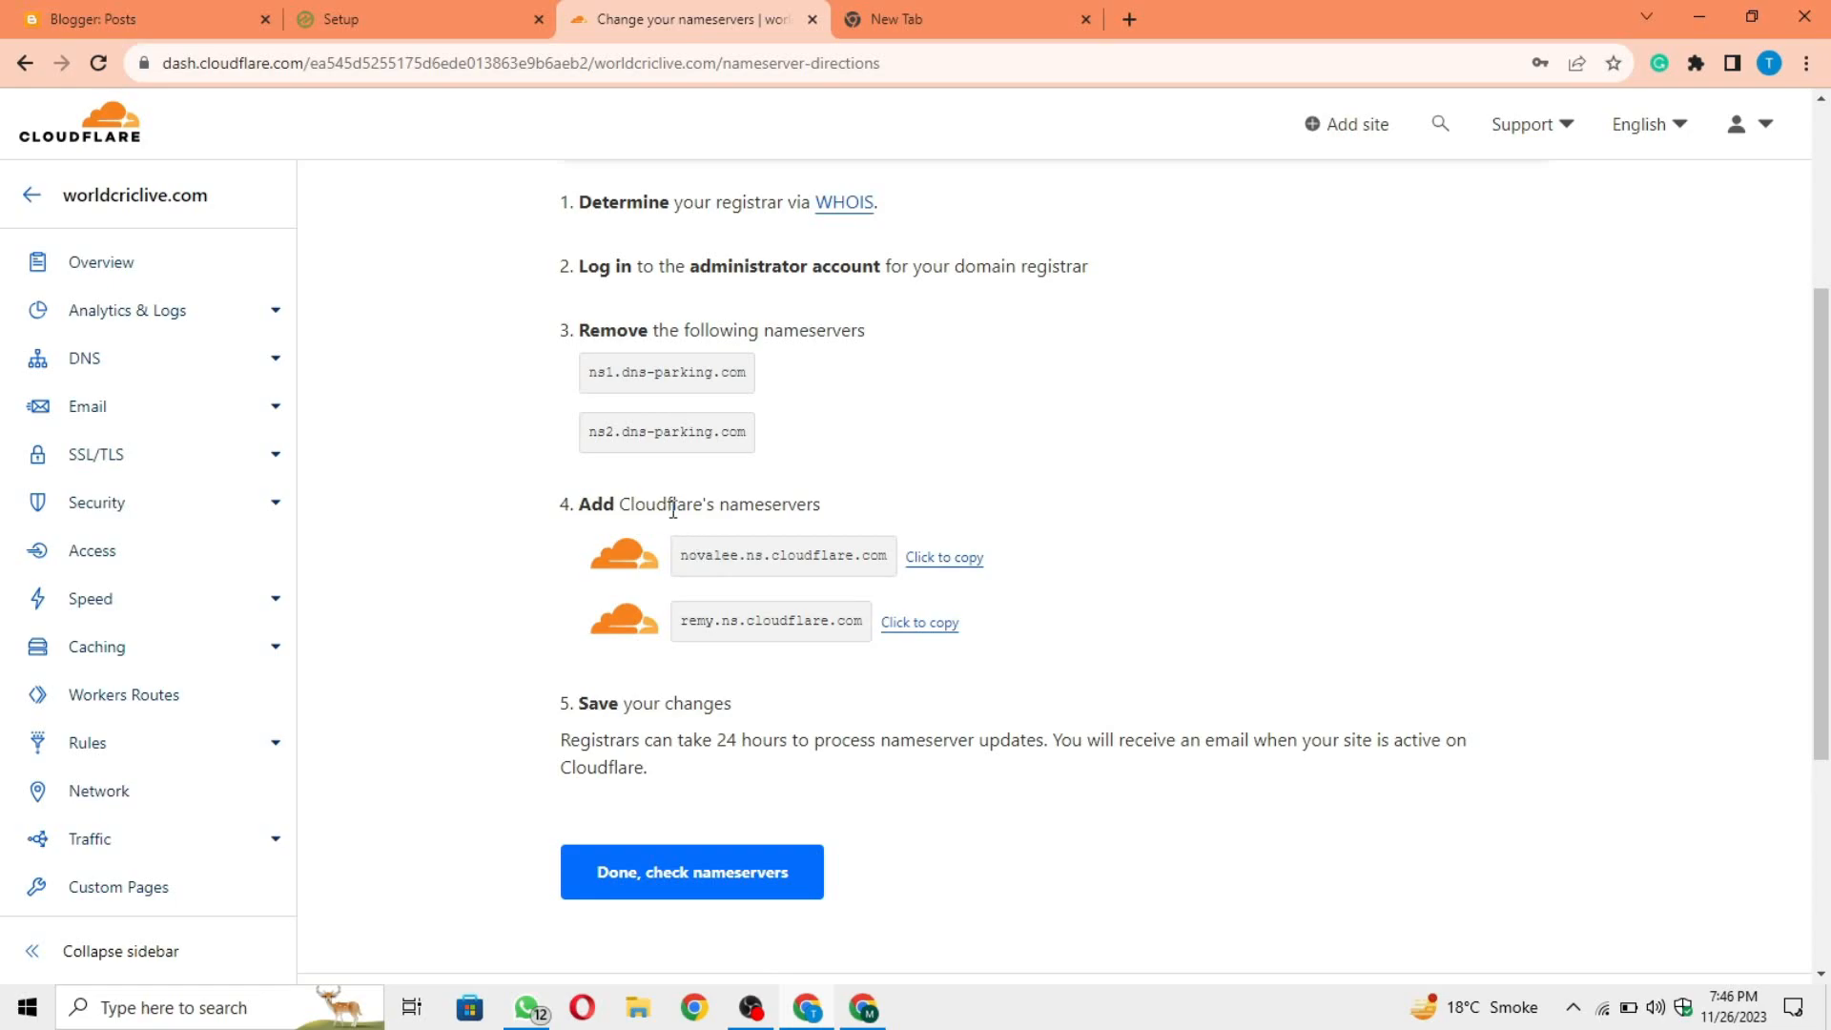
drag(836, 506, 732, 507)
click(847, 506)
drag(579, 507, 839, 507)
click(921, 511)
click(965, 564)
click(865, 1012)
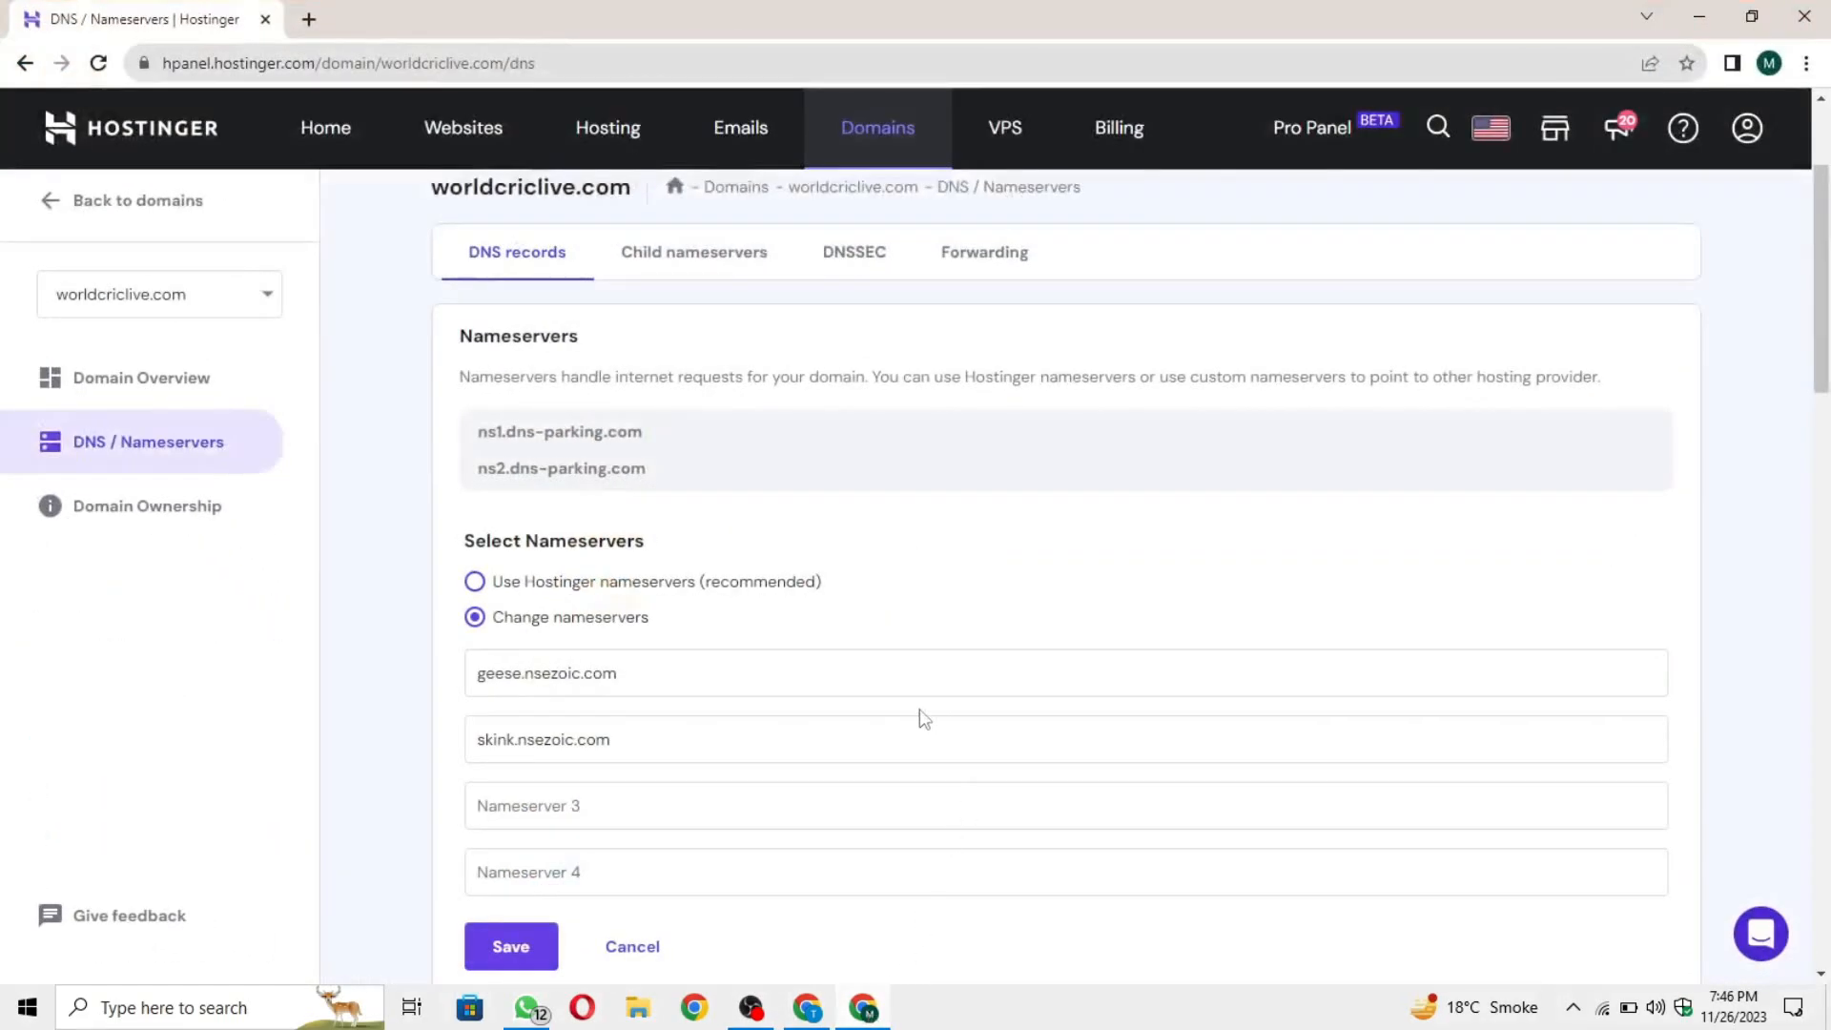
scroll(916, 715, down, 3)
drag(641, 445, 440, 446)
key(ctrl+v)
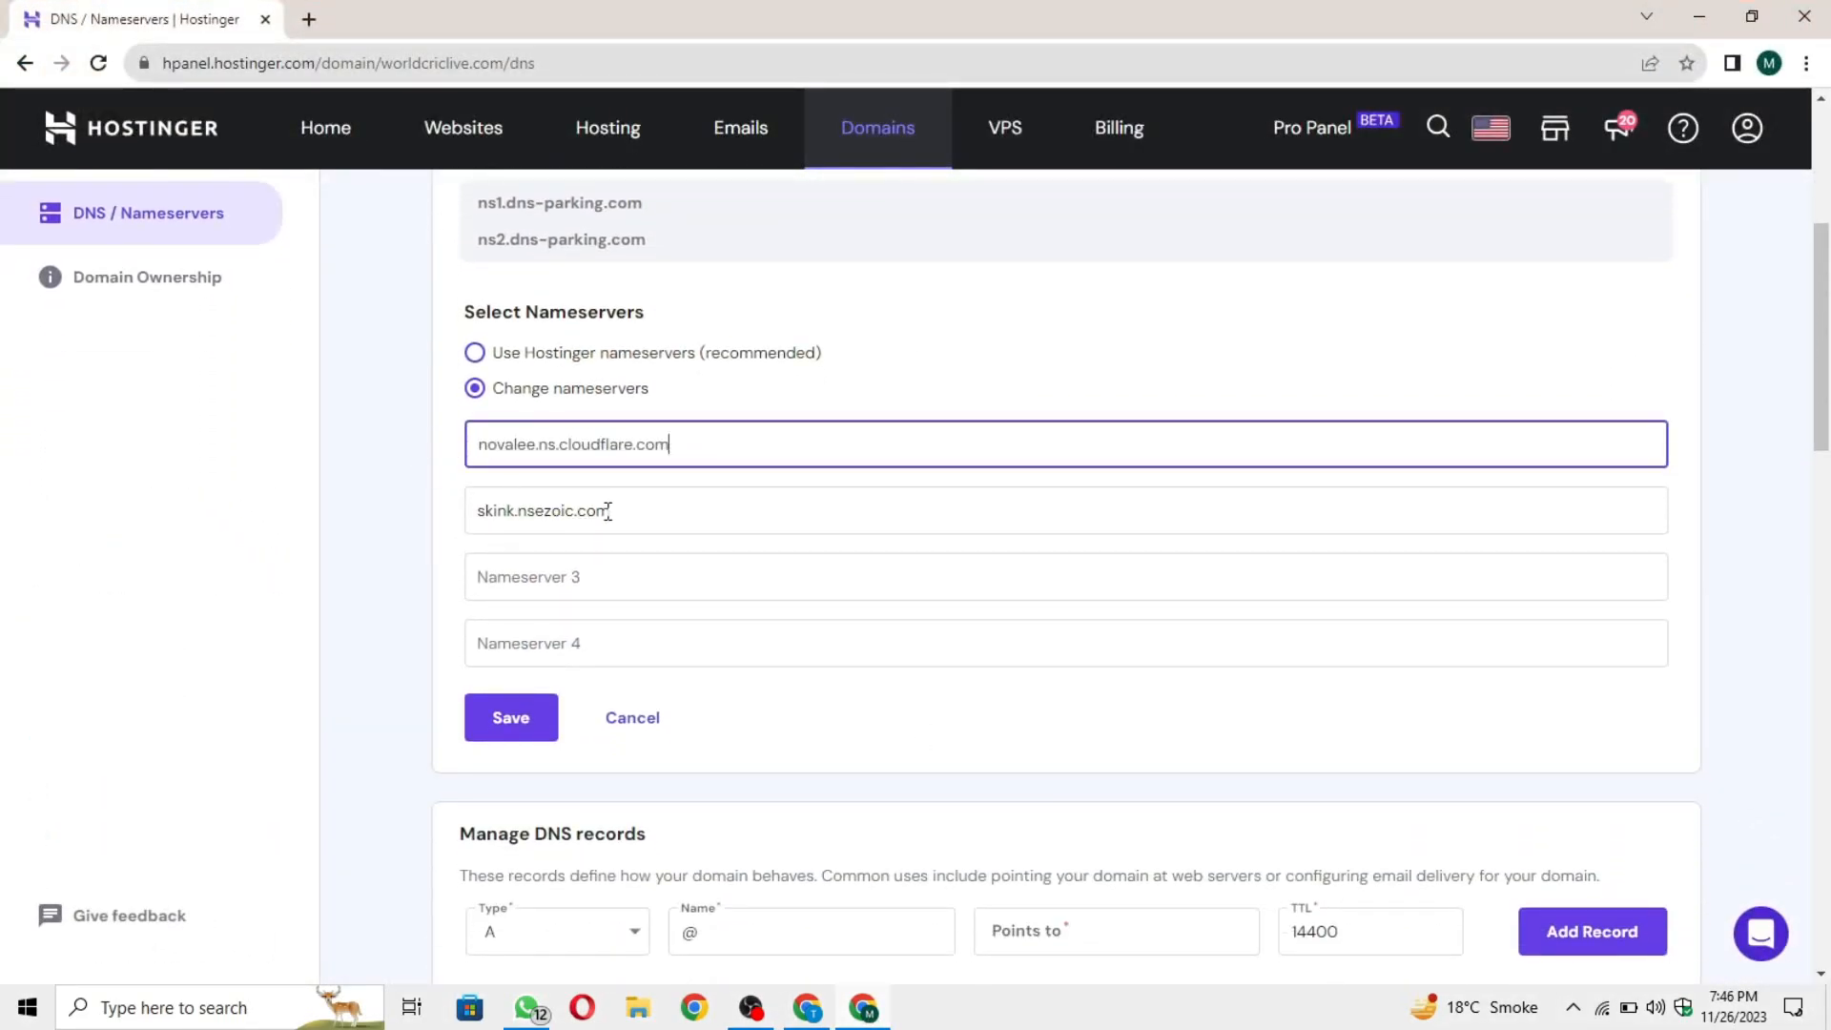
Step: Copy remy.ns.cloudflare.com from Cloudflare, enter it as the second nameserver at Hostinger and save the nameservers
click(863, 1012)
click(901, 625)
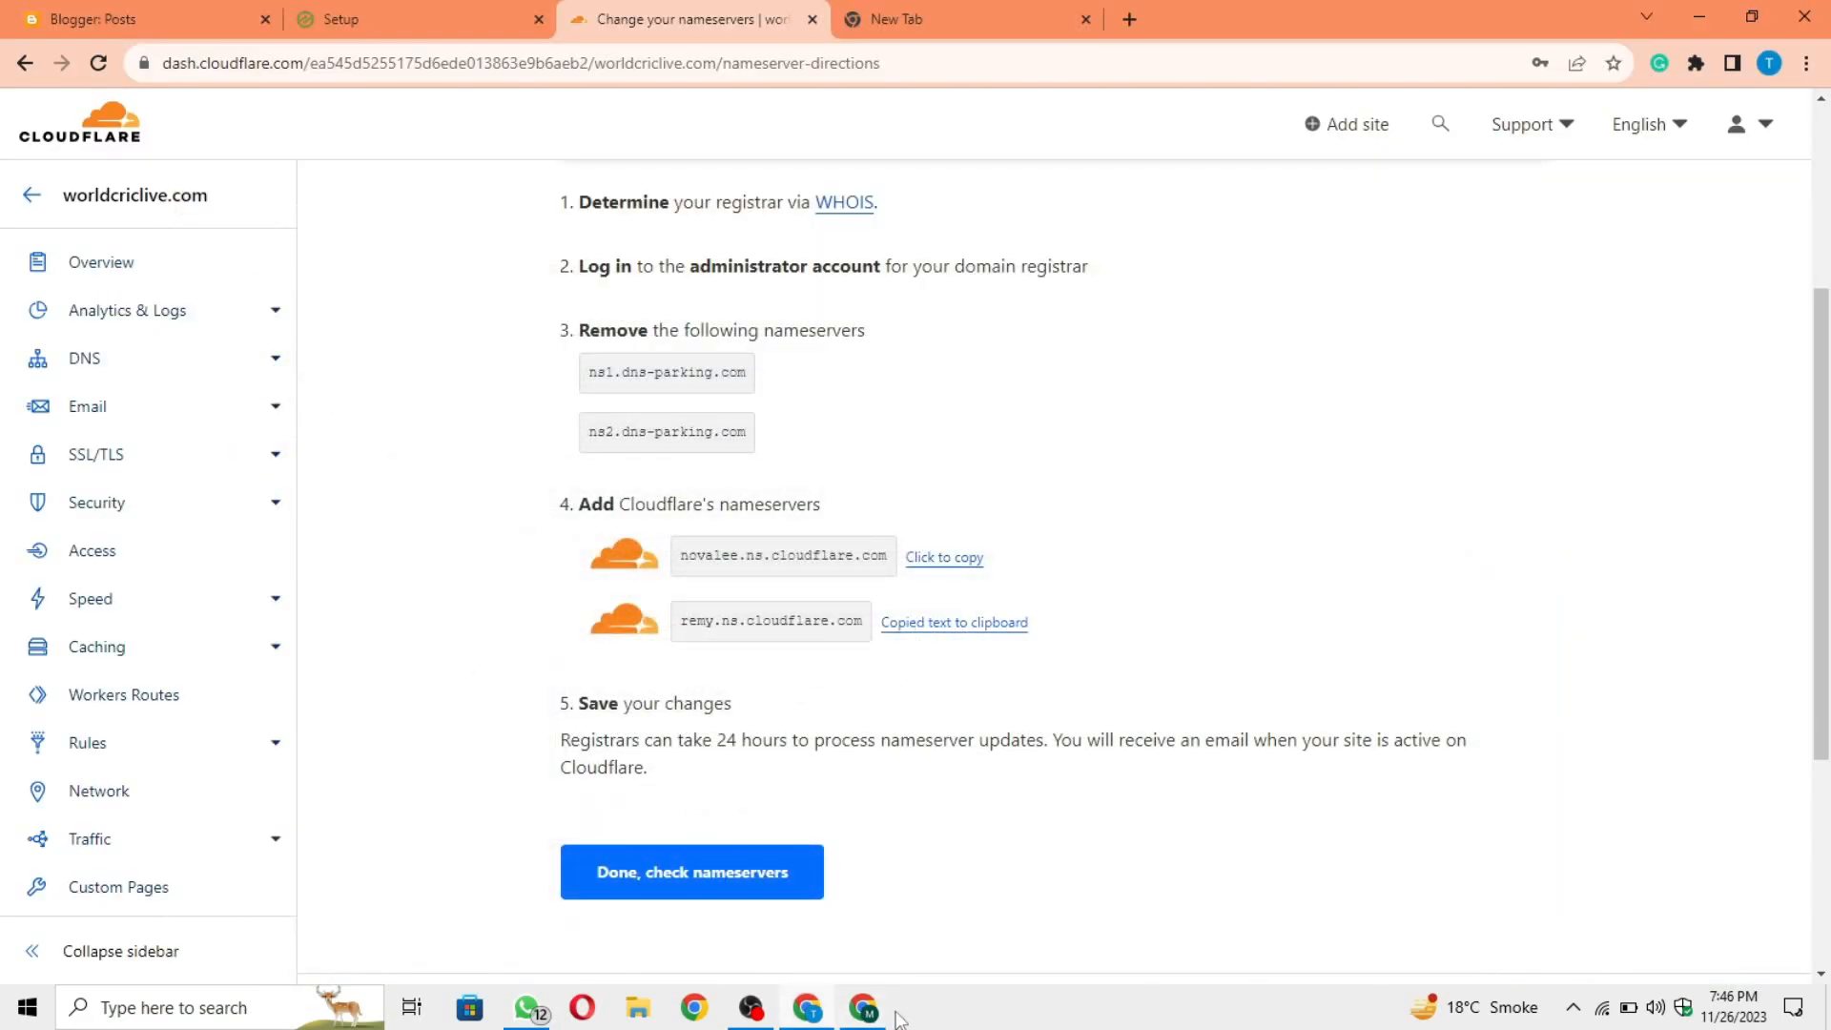
click(865, 1011)
drag(662, 535, 469, 536)
key(ctrl+v)
click(491, 717)
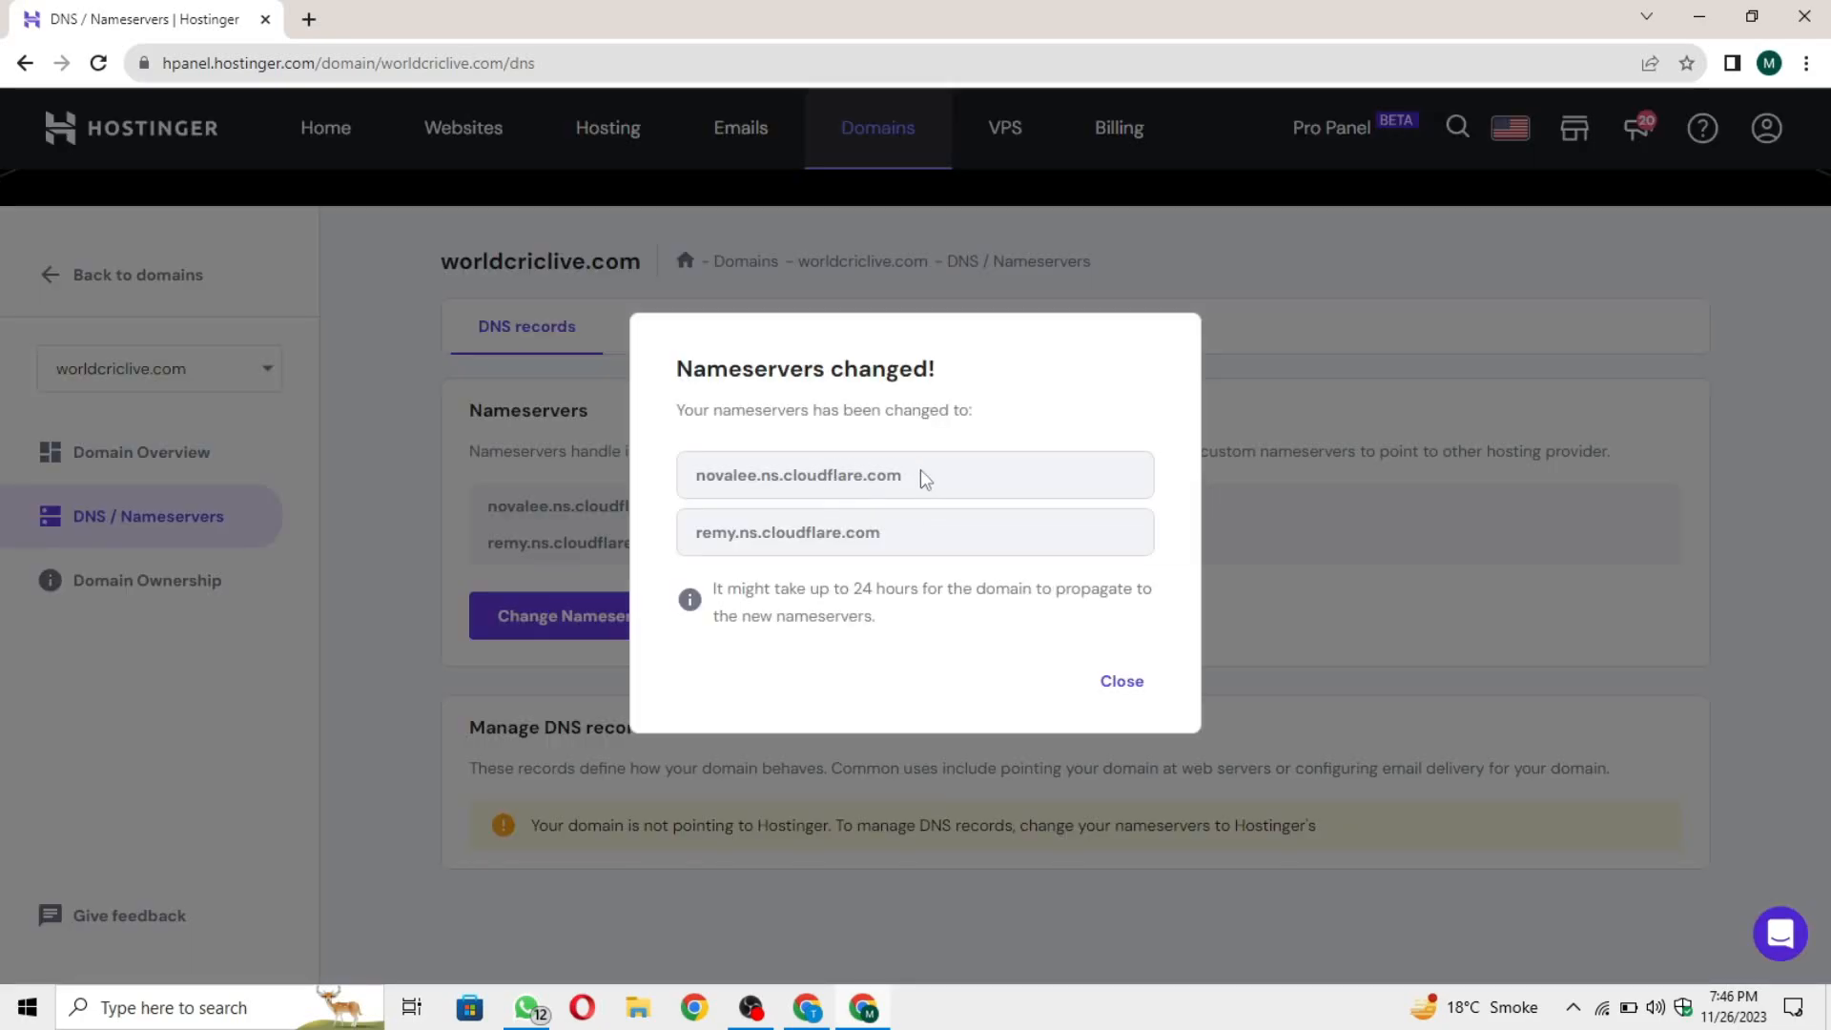
Step: Check both nameservers listed in Hostinger's confirmation dialog and close it
drag(920, 469, 693, 479)
drag(918, 543, 665, 529)
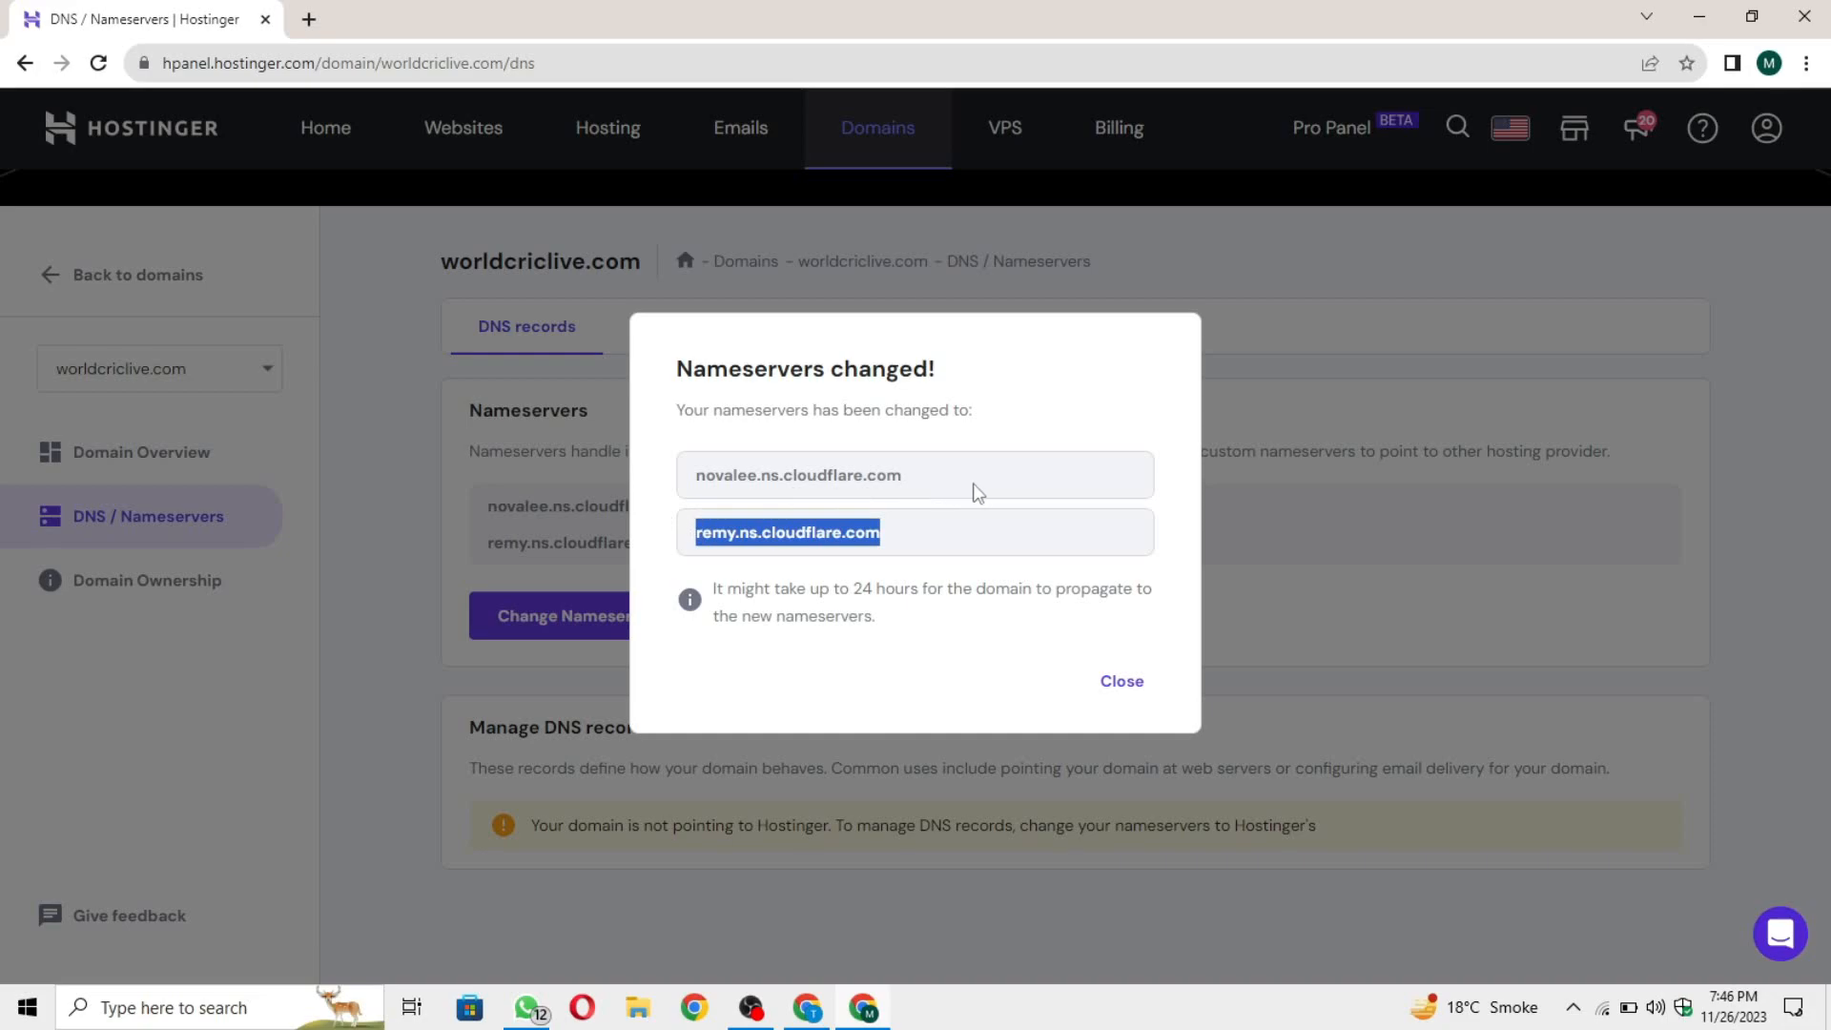
drag(970, 488, 656, 482)
click(930, 439)
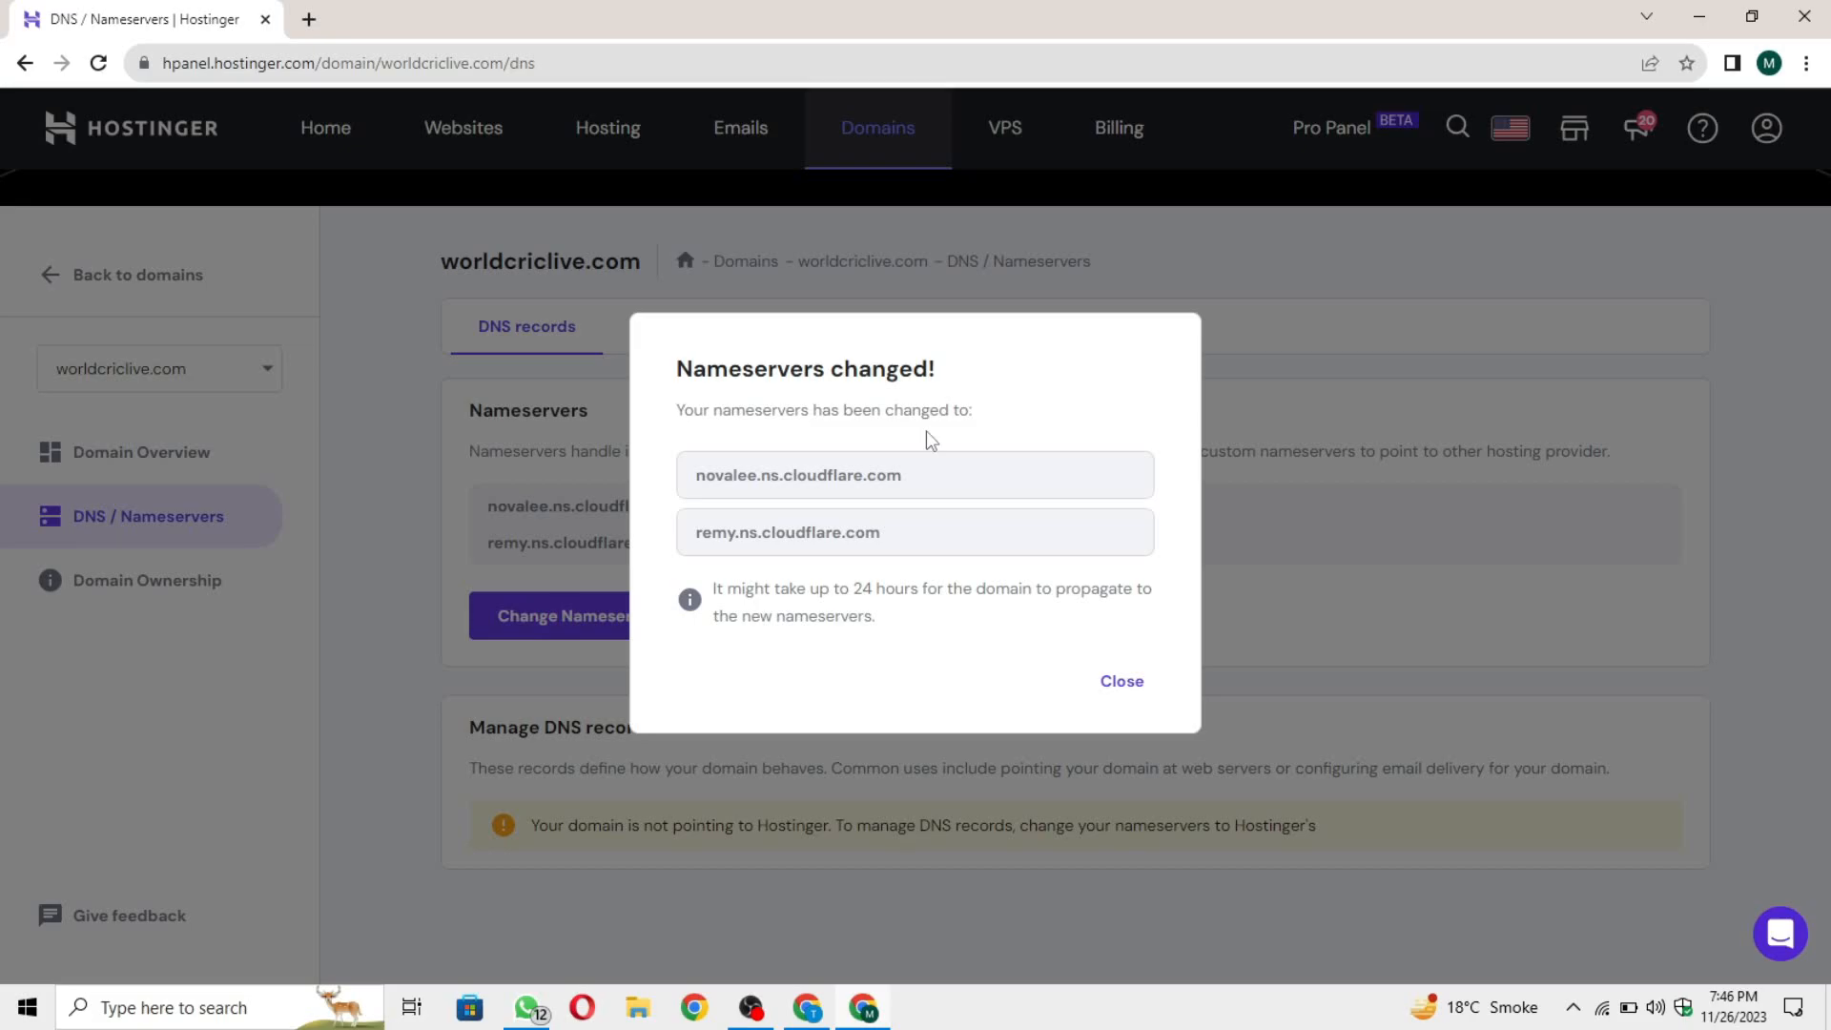
click(1127, 684)
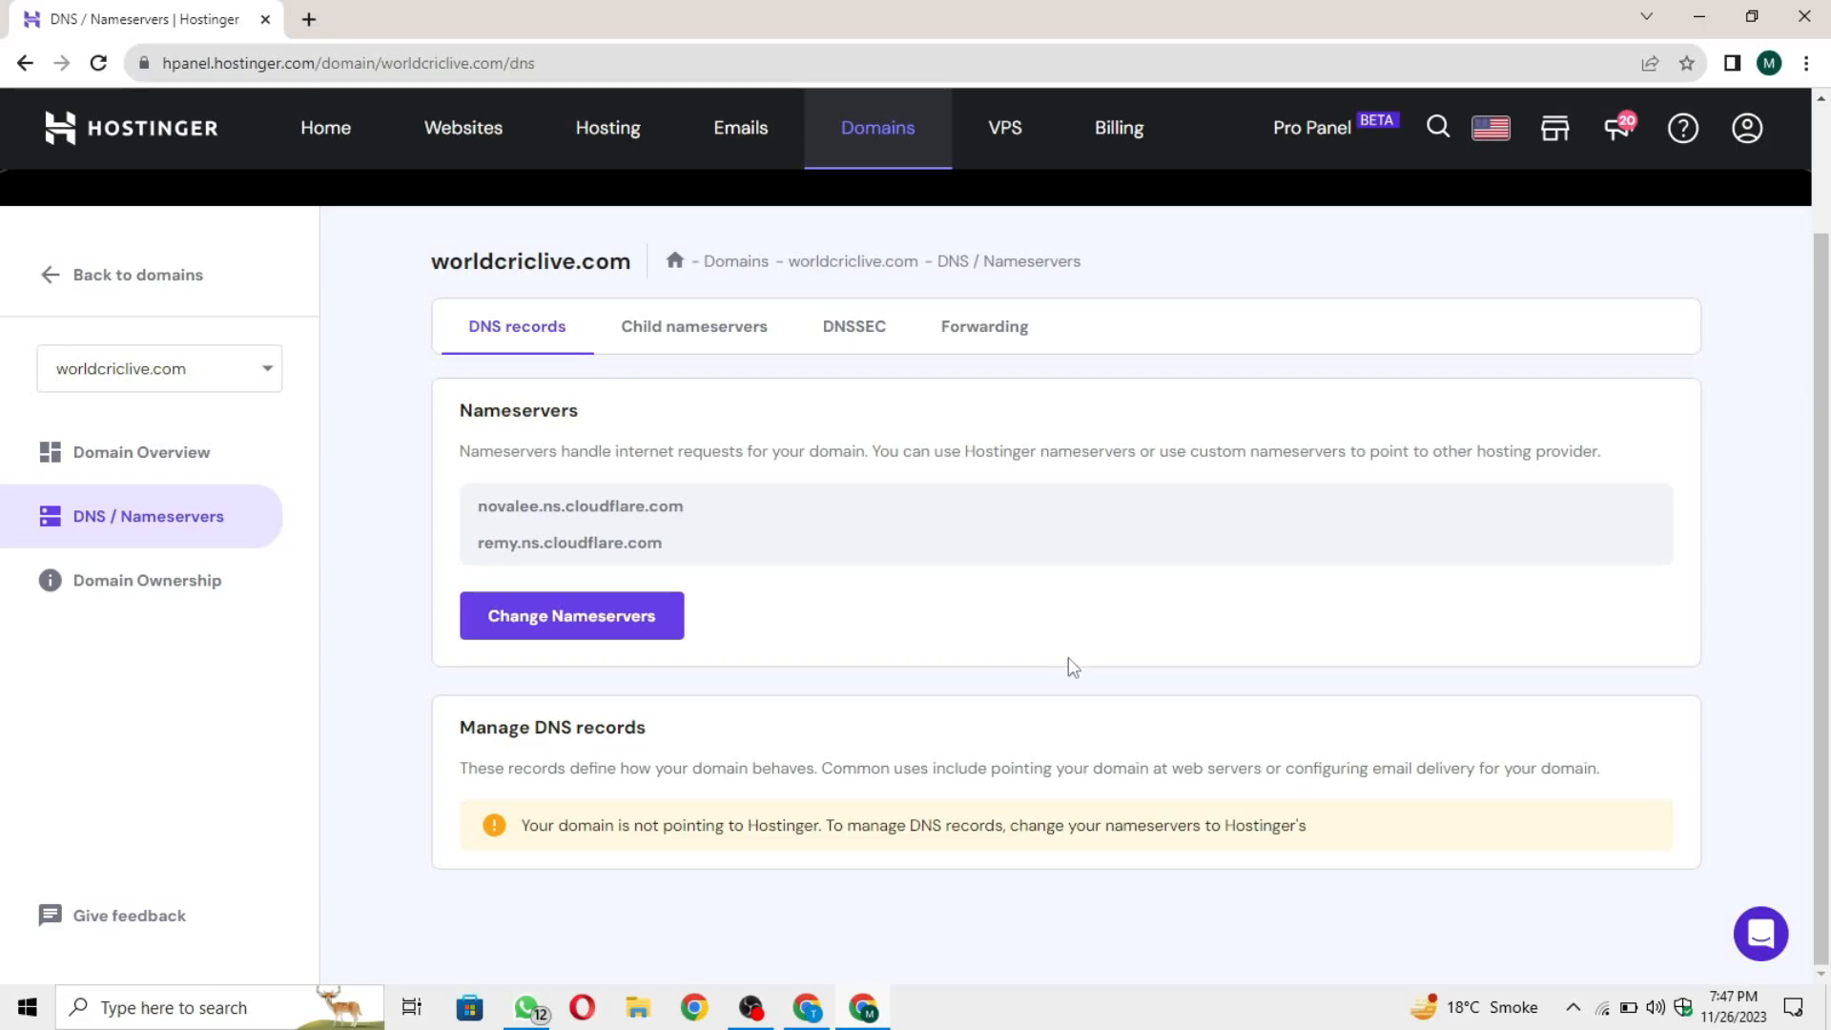
Step: Switch back to the Cloudflare window, mark the nameserver change as done and start the Quick Start Guide
click(884, 999)
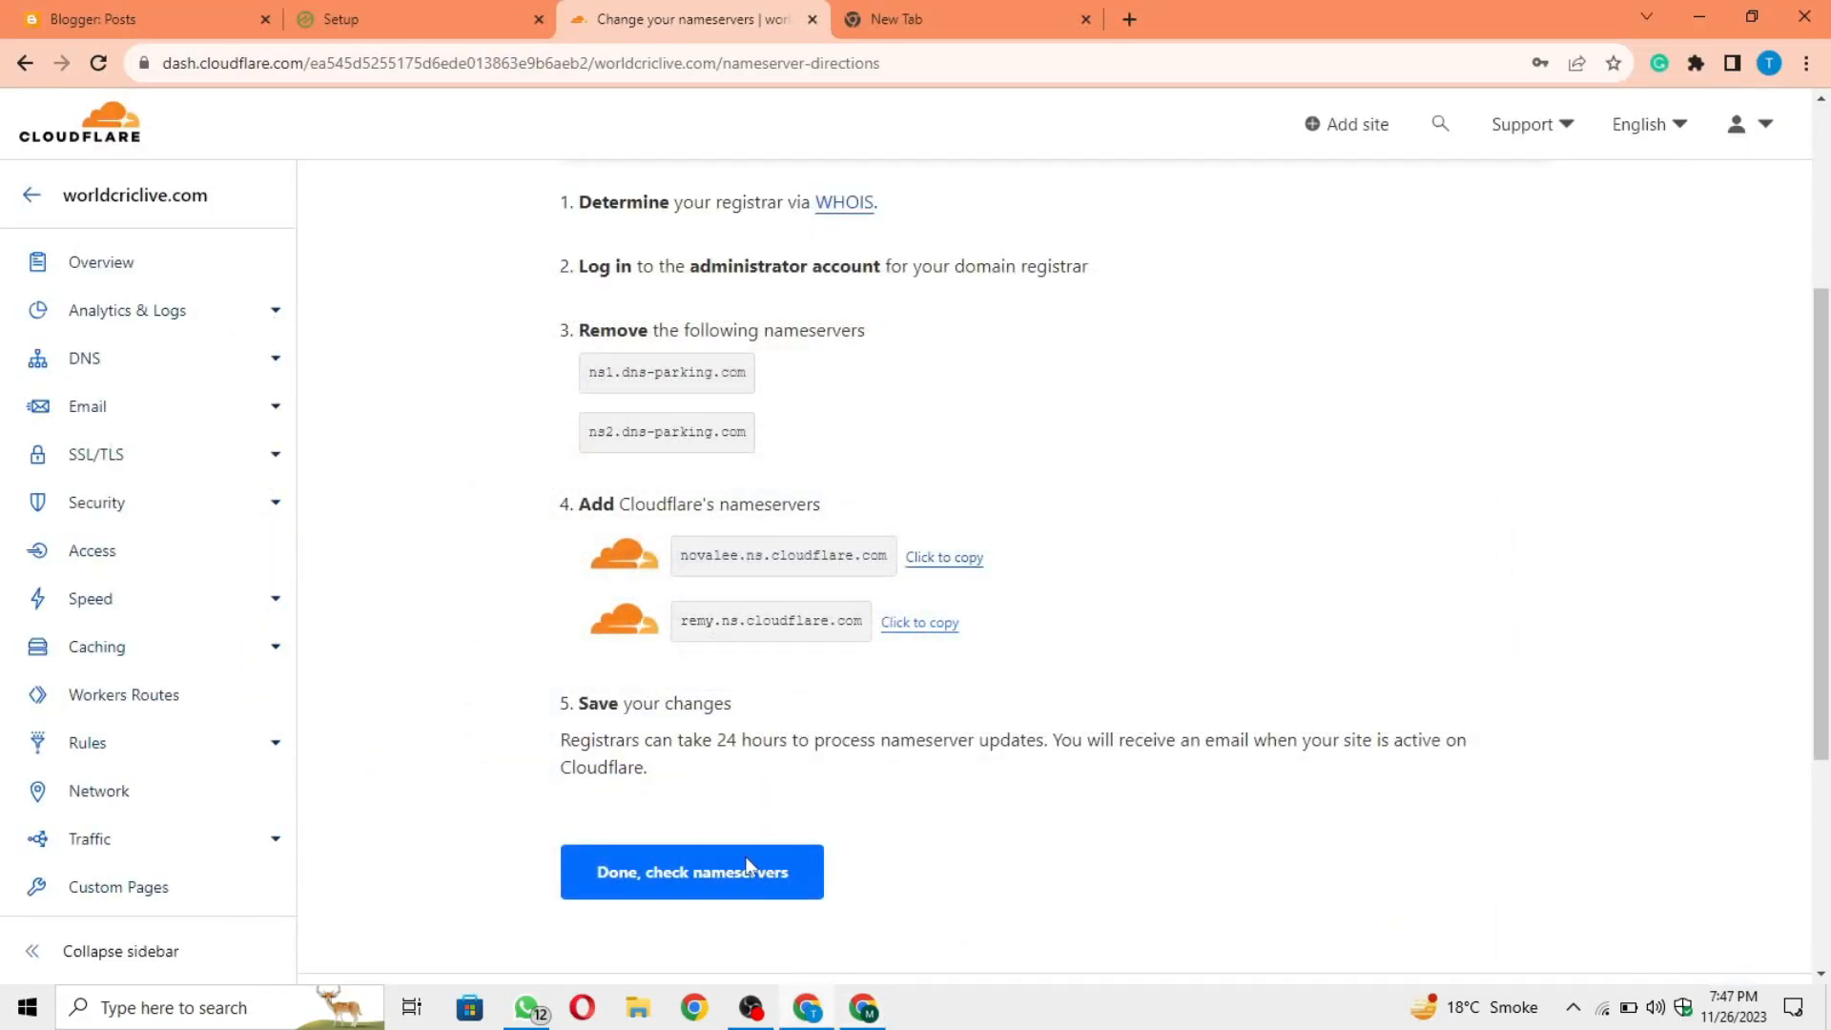
click(731, 891)
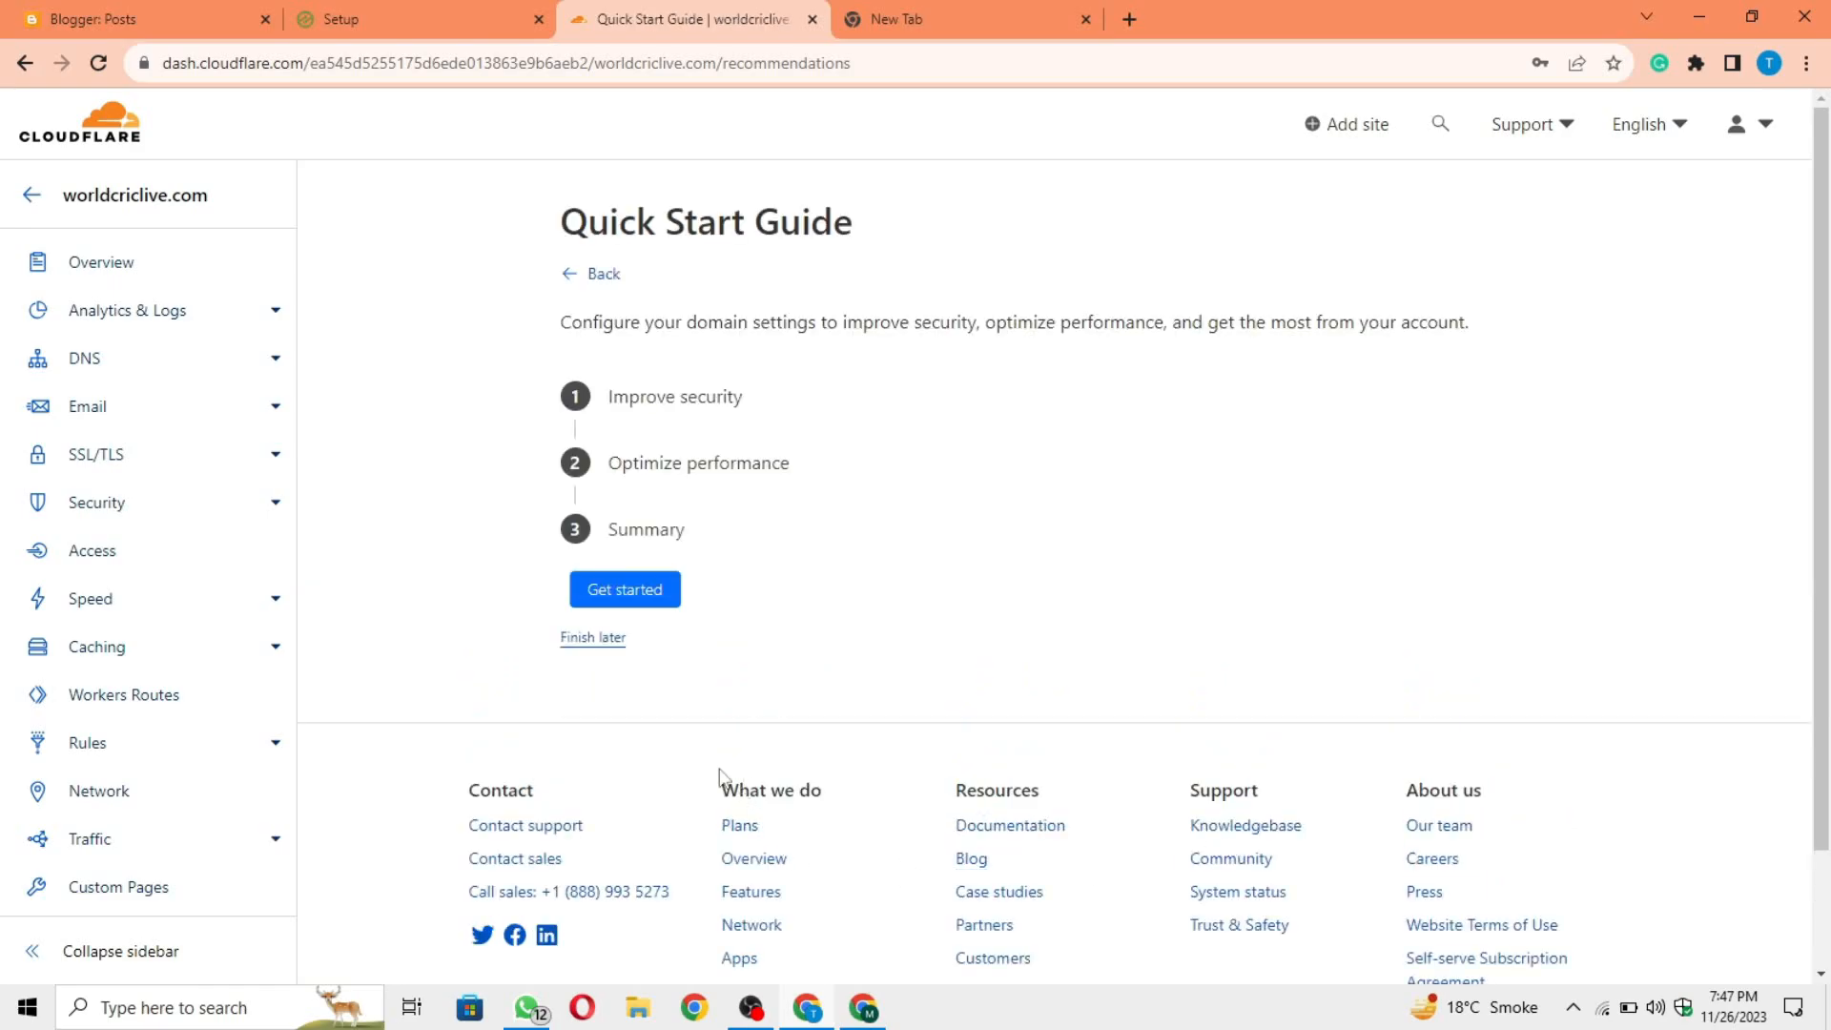
click(605, 589)
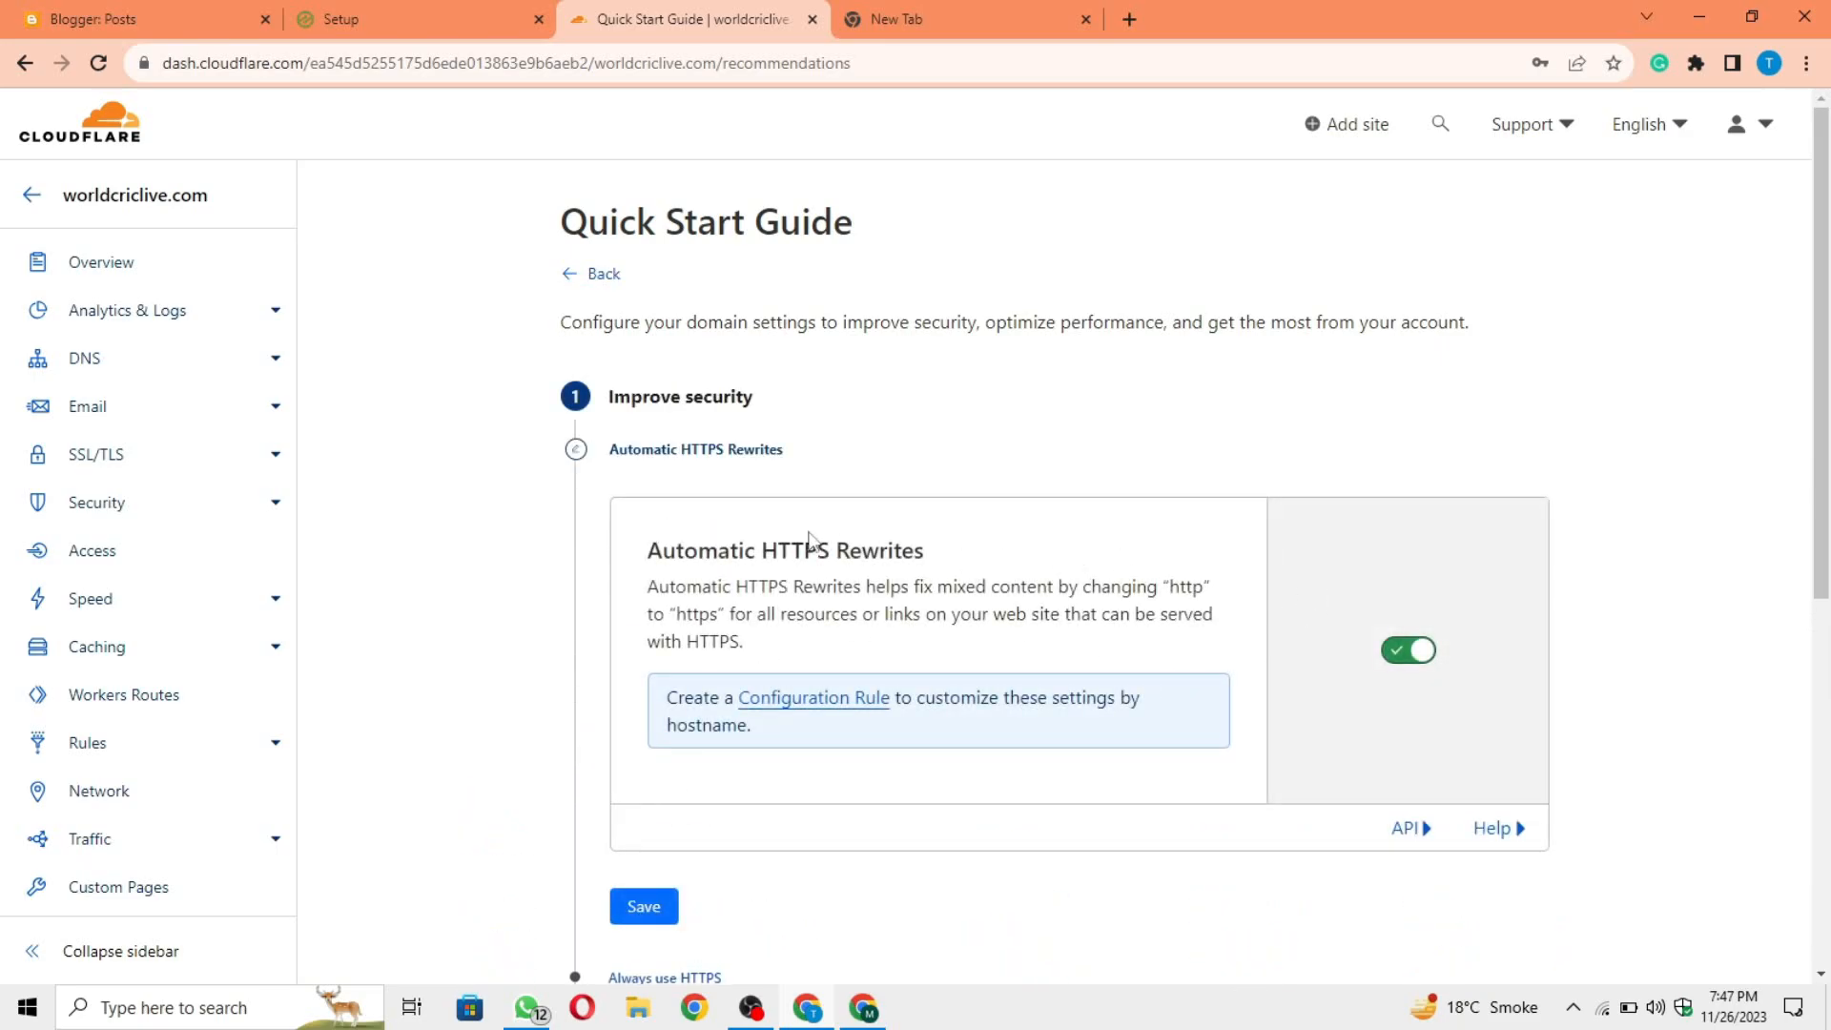
Step: Keep Automatic HTTPS Rewrites on and save that security setting
scroll(705, 482, down, 3)
drag(640, 325, 942, 313)
click(942, 313)
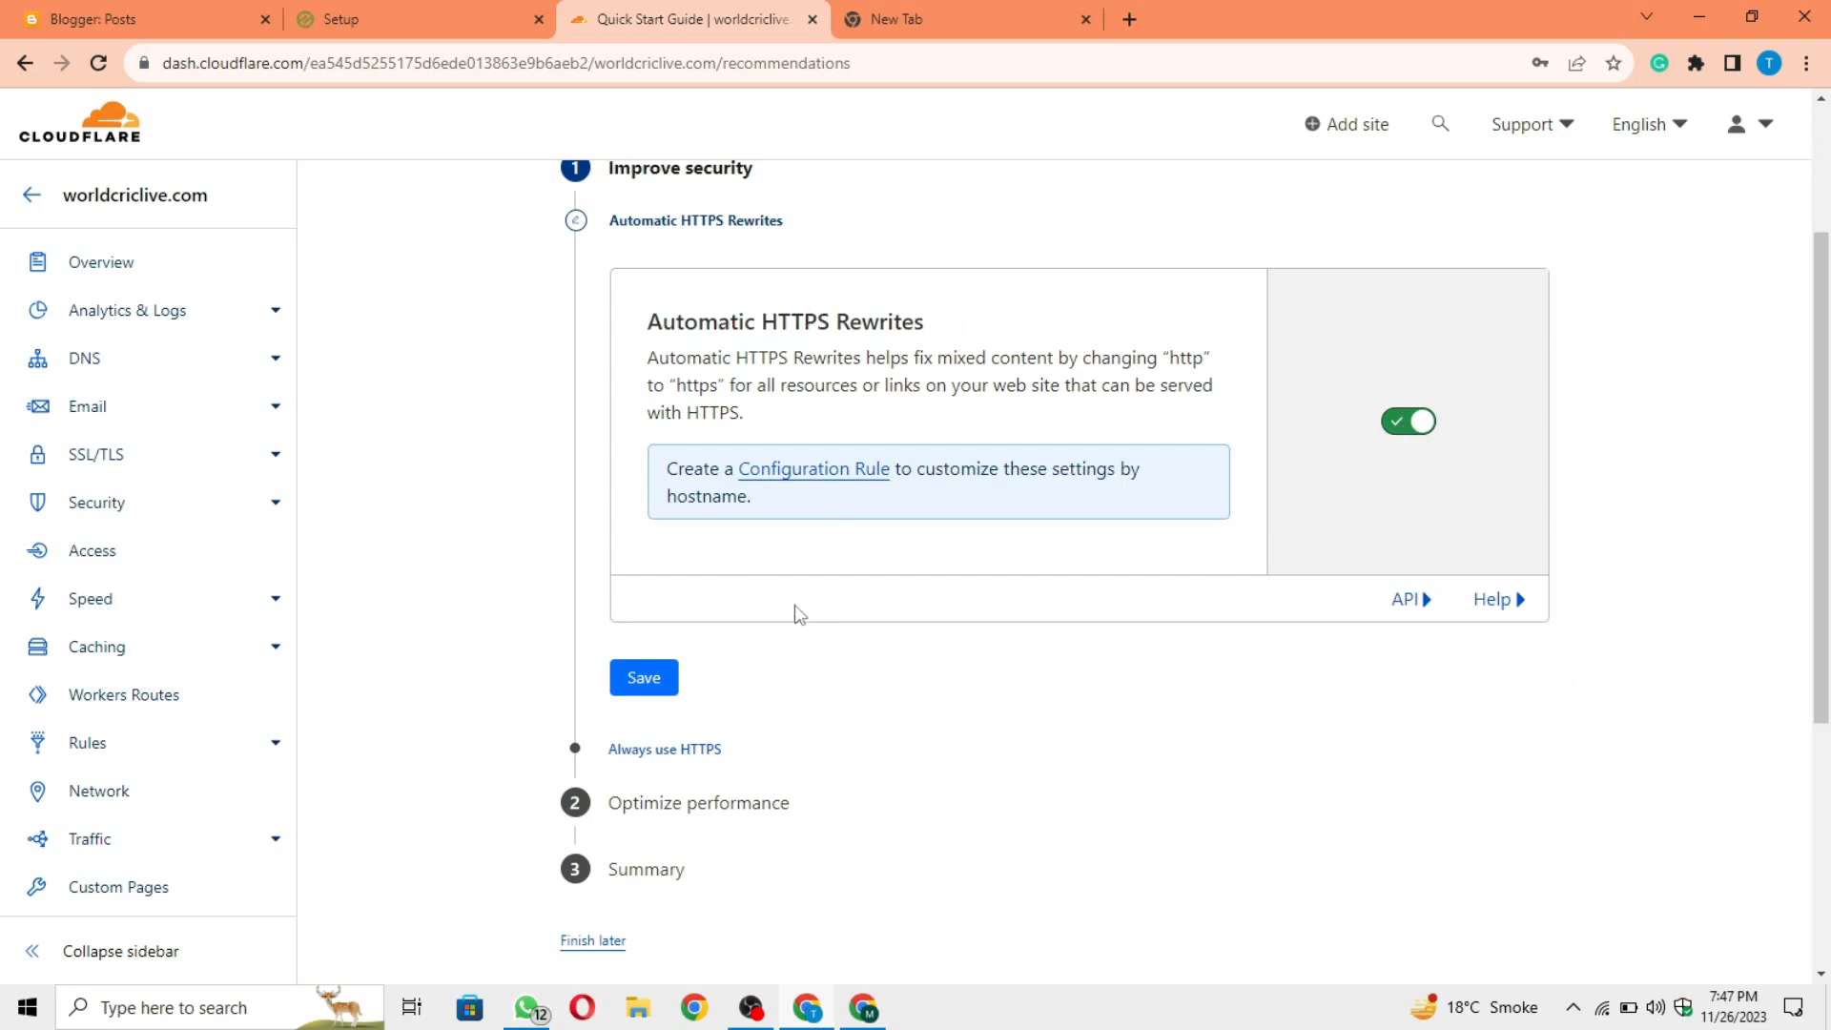
click(636, 673)
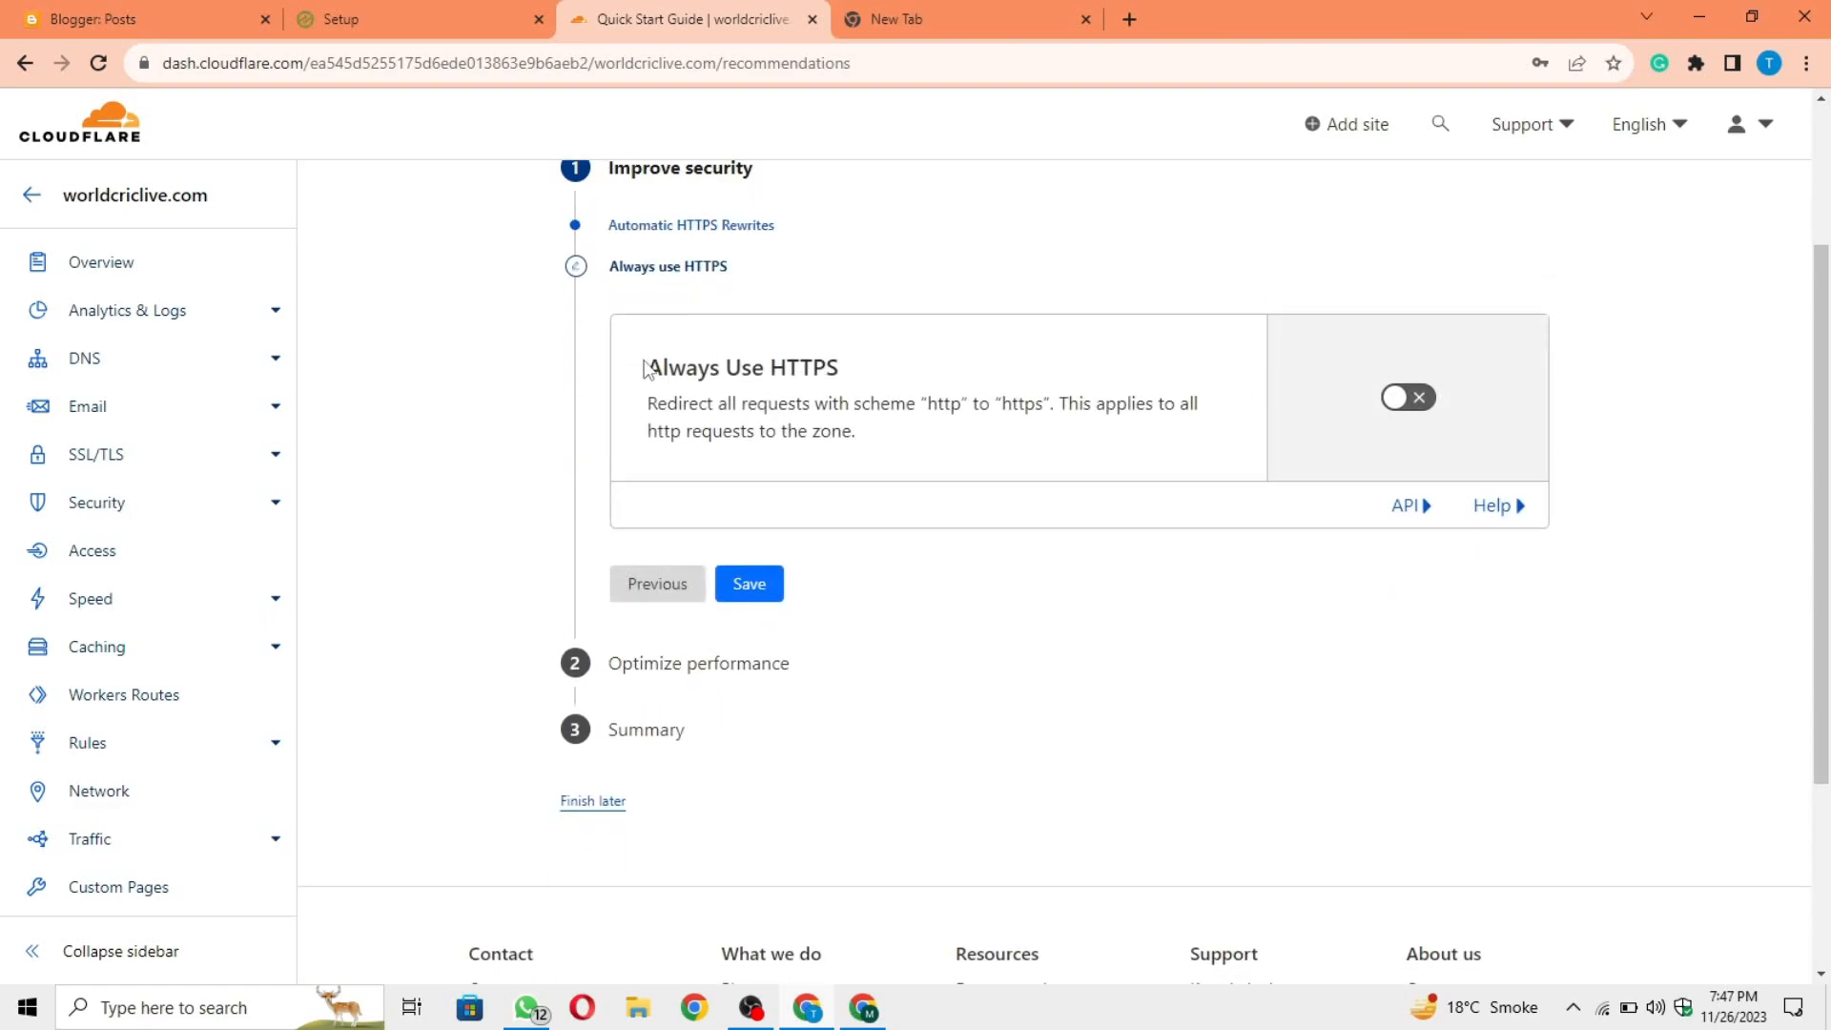
Step: Turn on Always Use HTTPS and save the setting
drag(644, 369, 851, 370)
click(850, 370)
click(1433, 410)
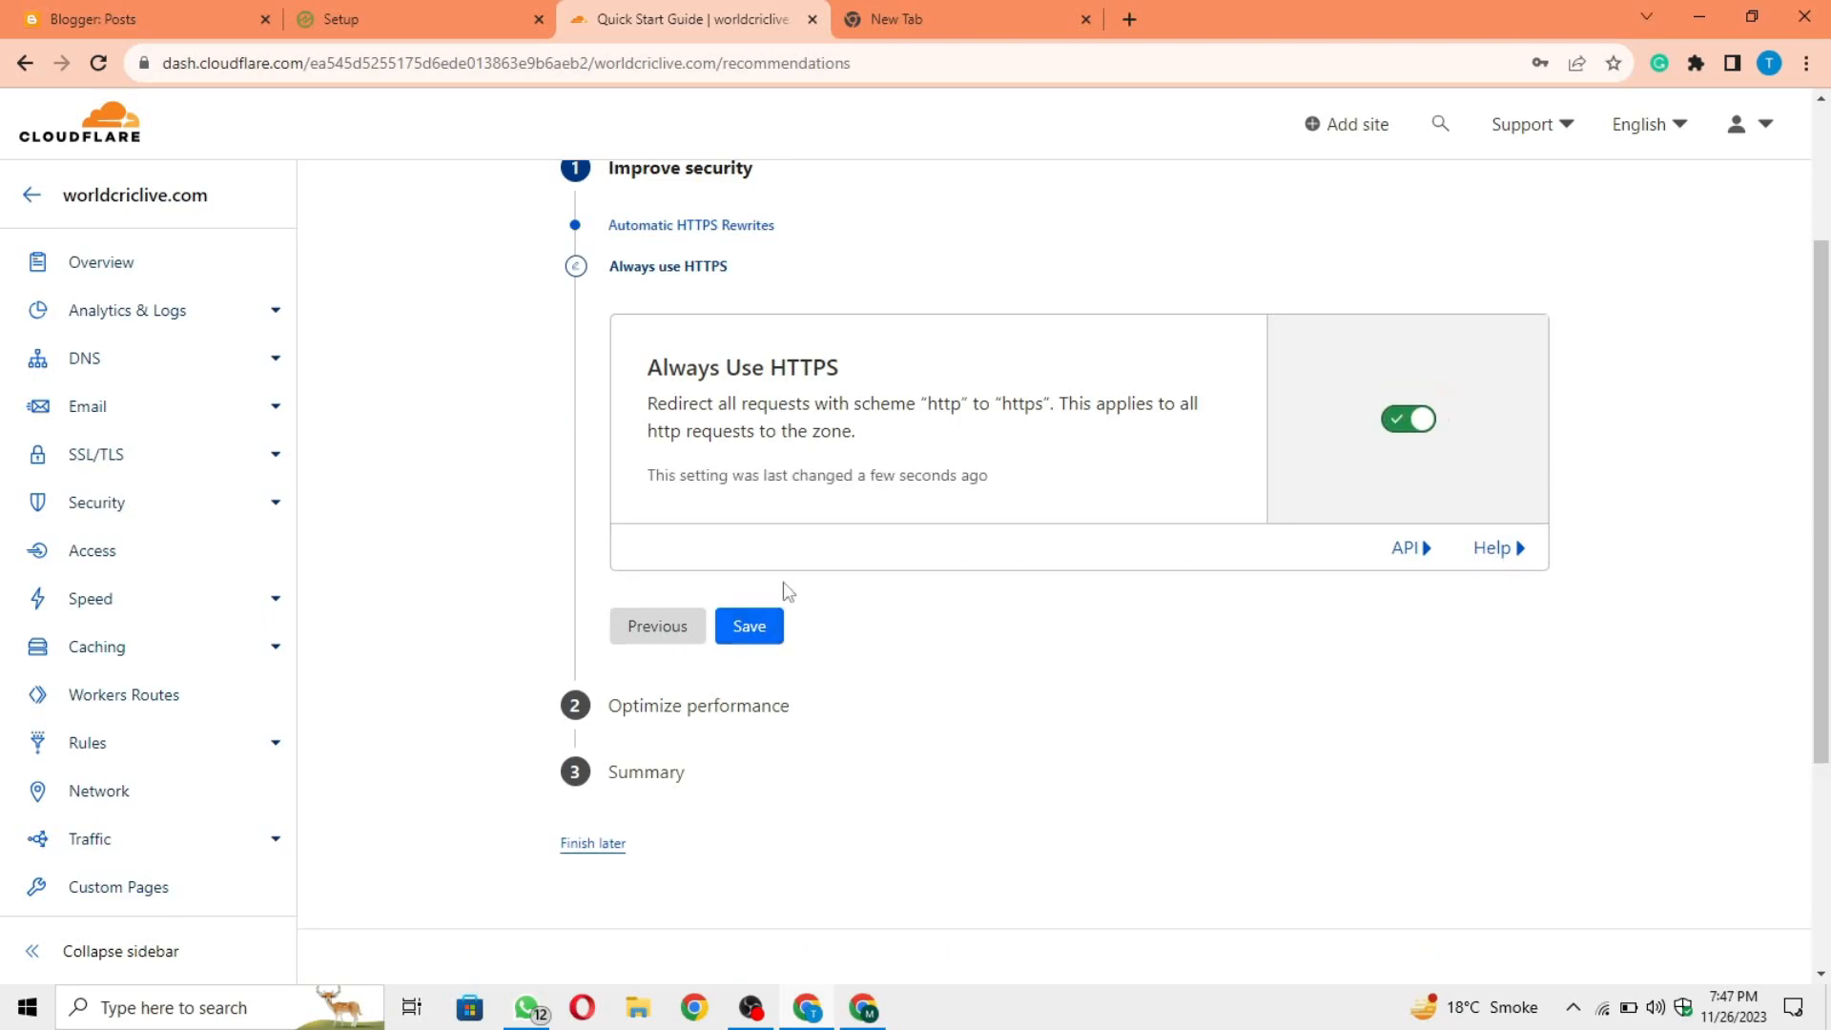
click(758, 633)
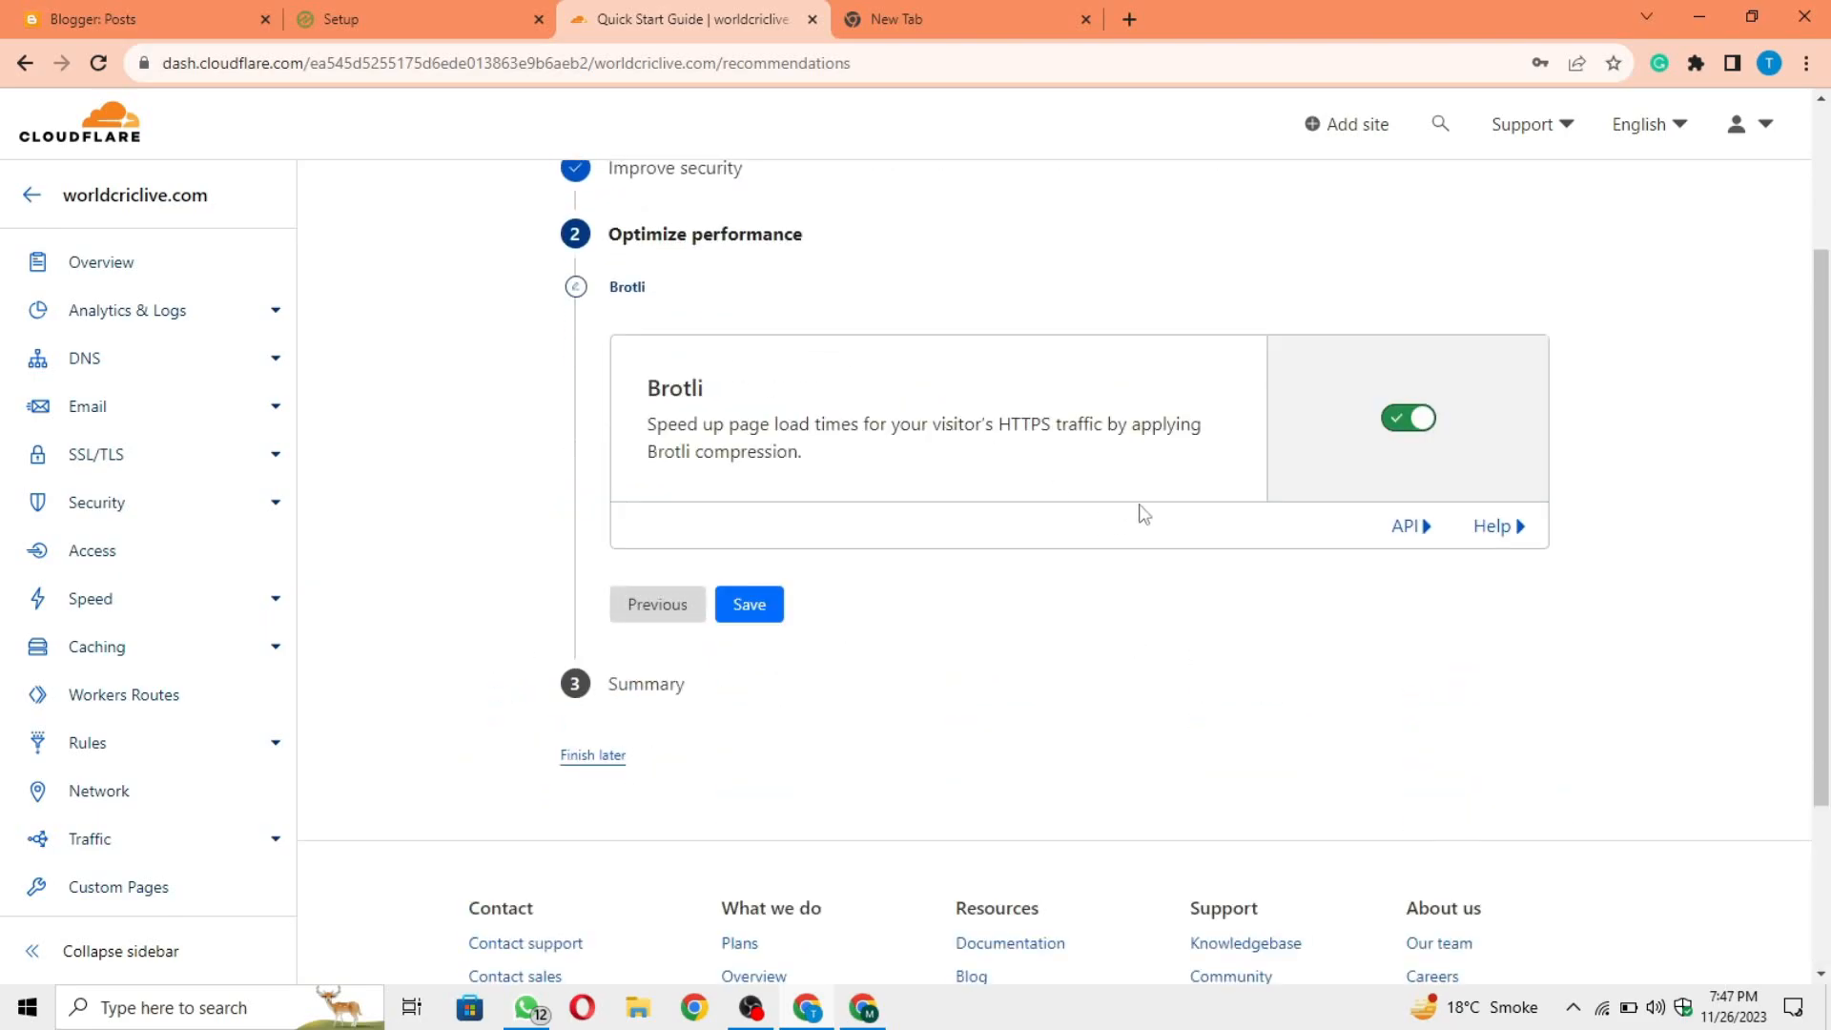
Step: Save Brotli compression as on, review the settings summary and finish the Quick Start Guide
drag(637, 393, 727, 387)
click(933, 402)
click(742, 609)
scroll(1155, 704, up, 1)
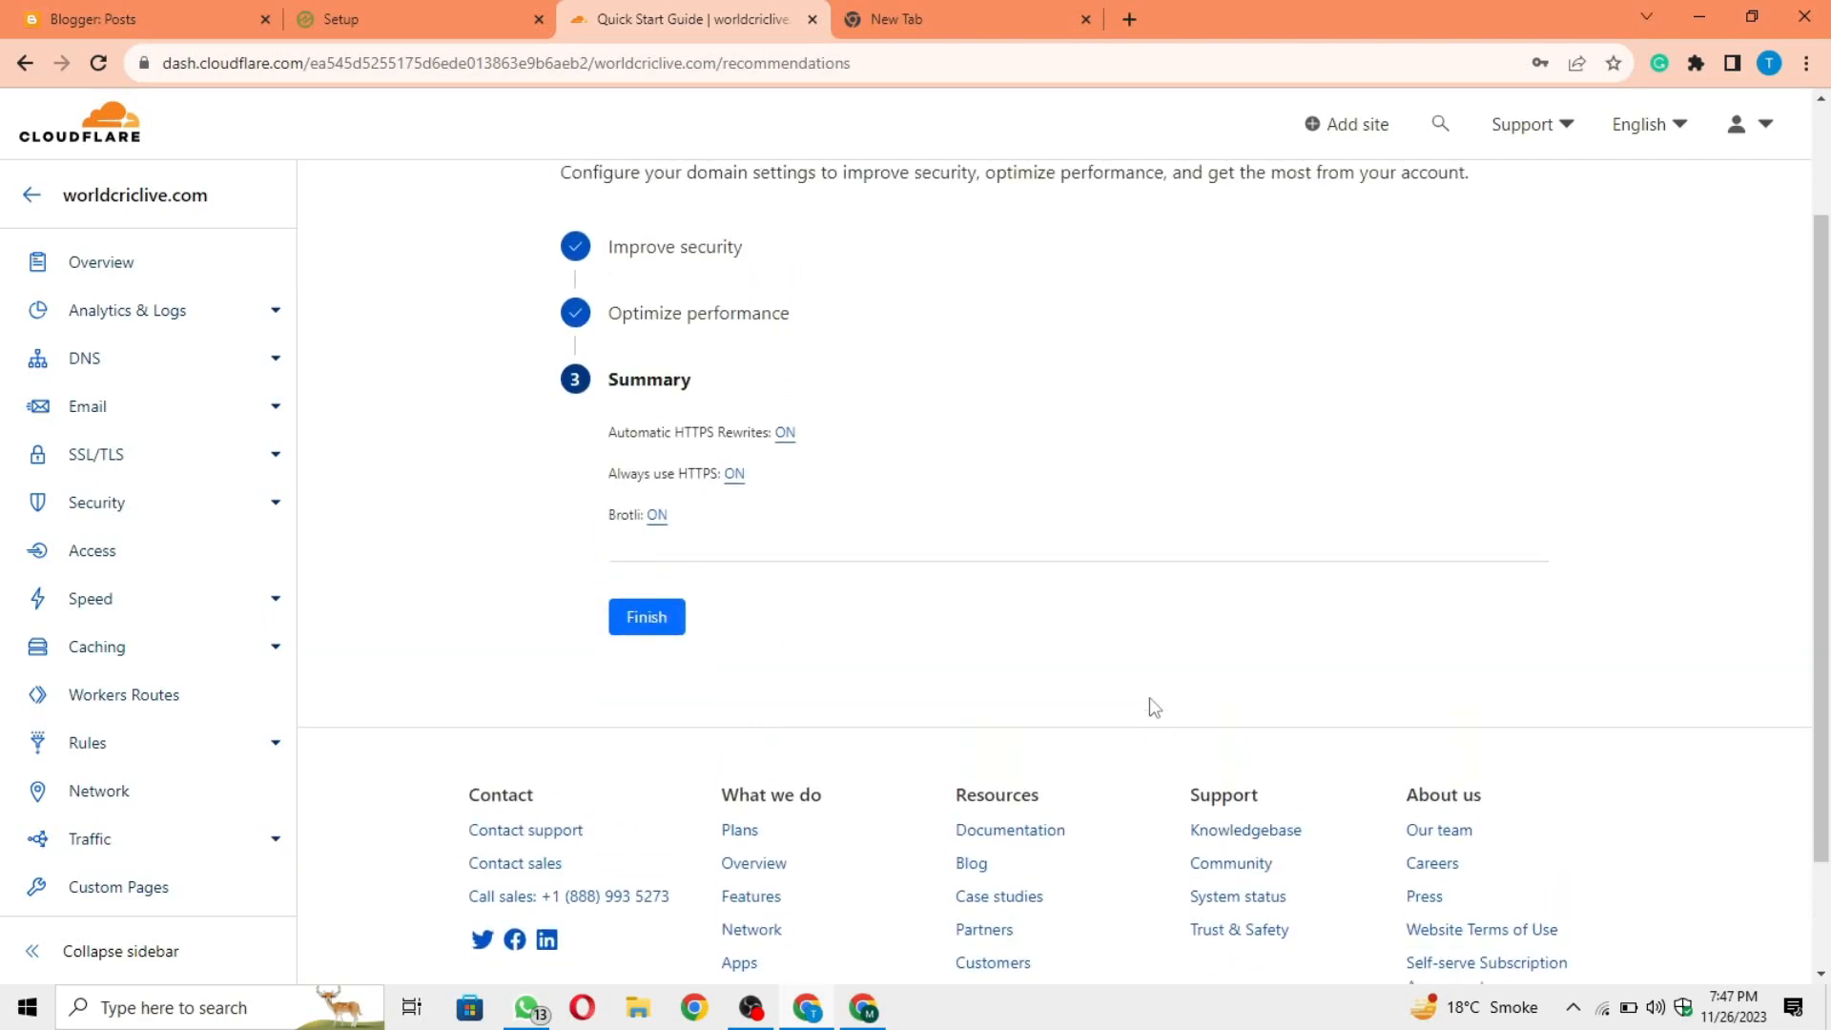
scroll(894, 568, up, 1)
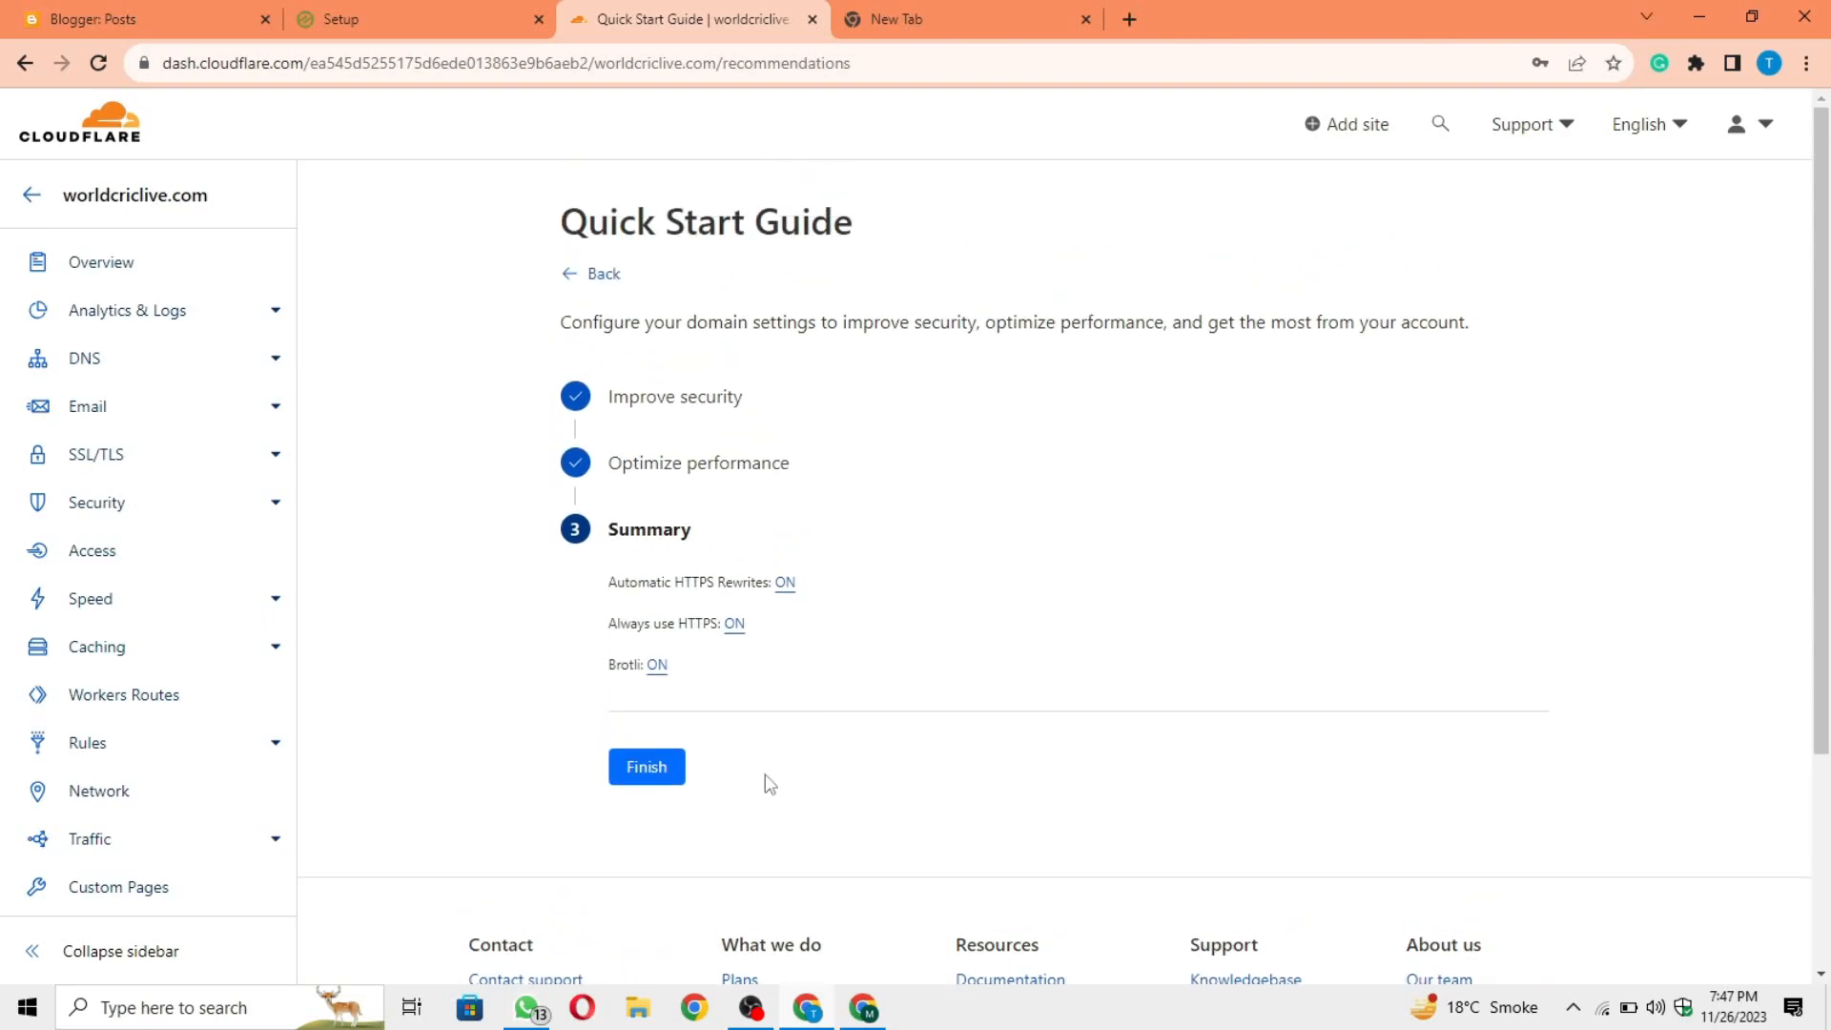
click(658, 775)
Step: Request a nameserver check for worldcriclive.com from the Cloudflare site overview
scroll(1138, 780, down, 5)
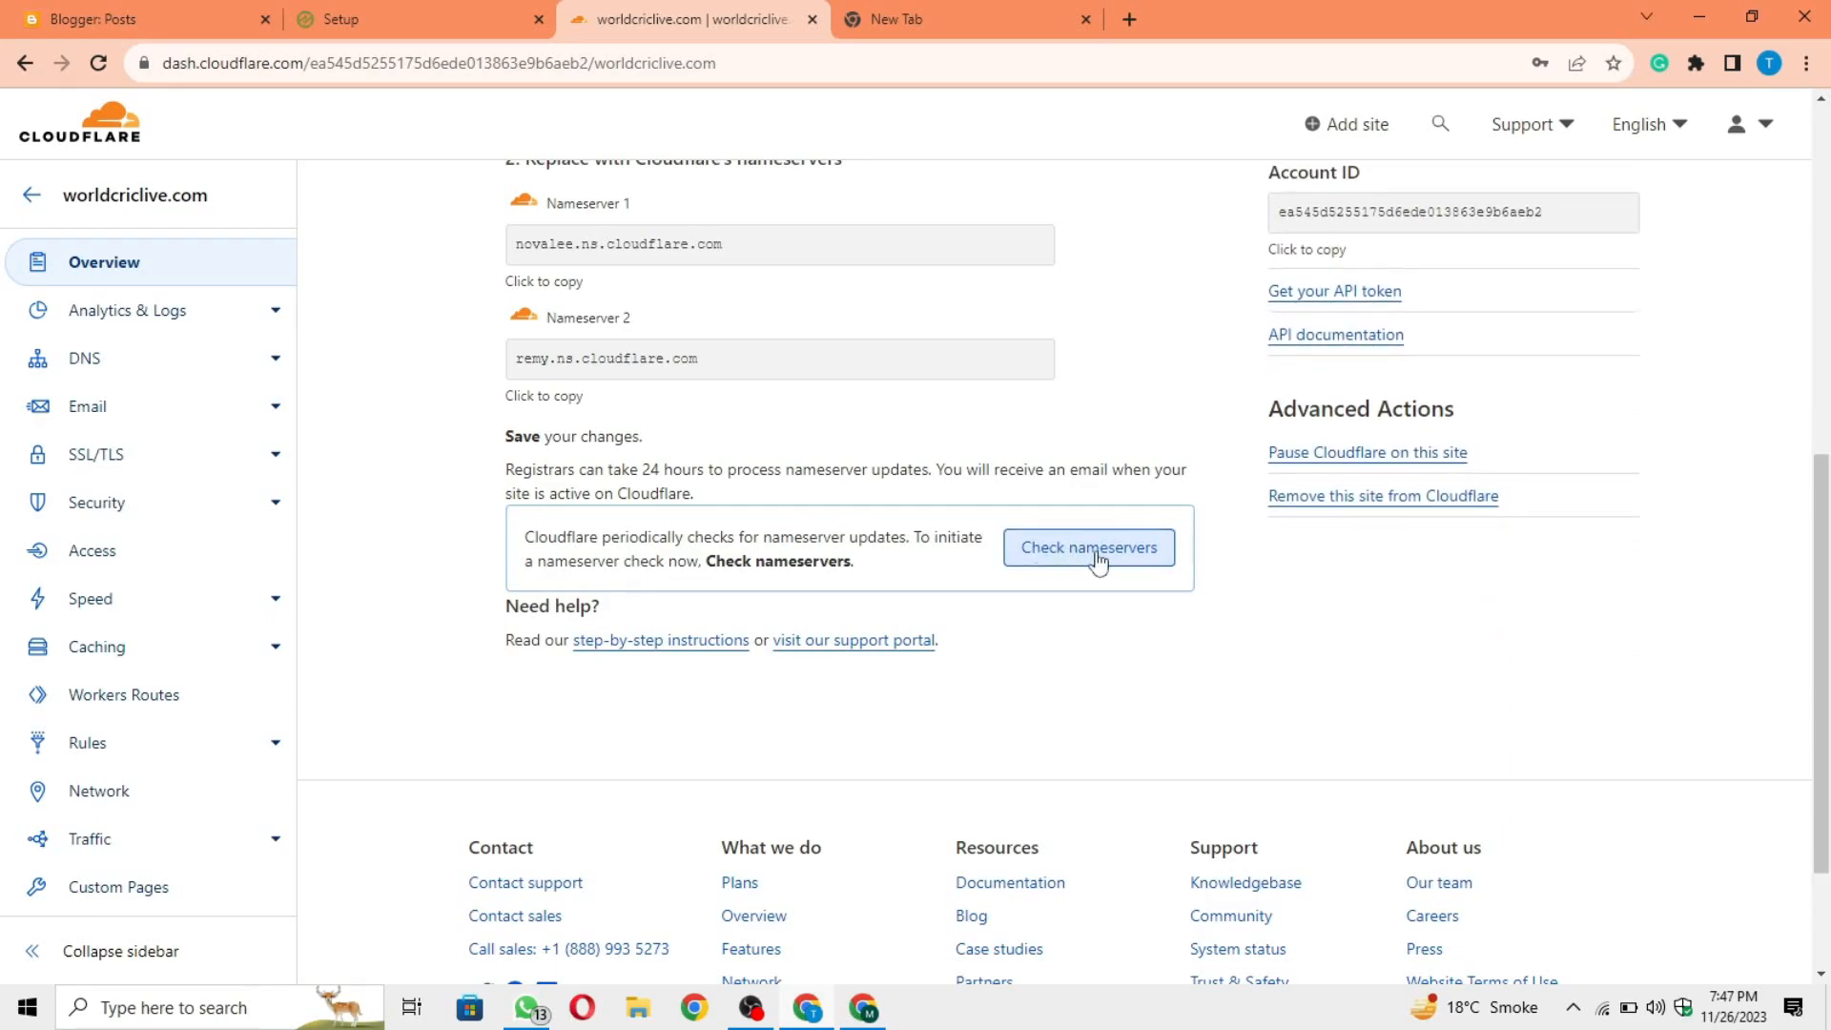
click(1130, 564)
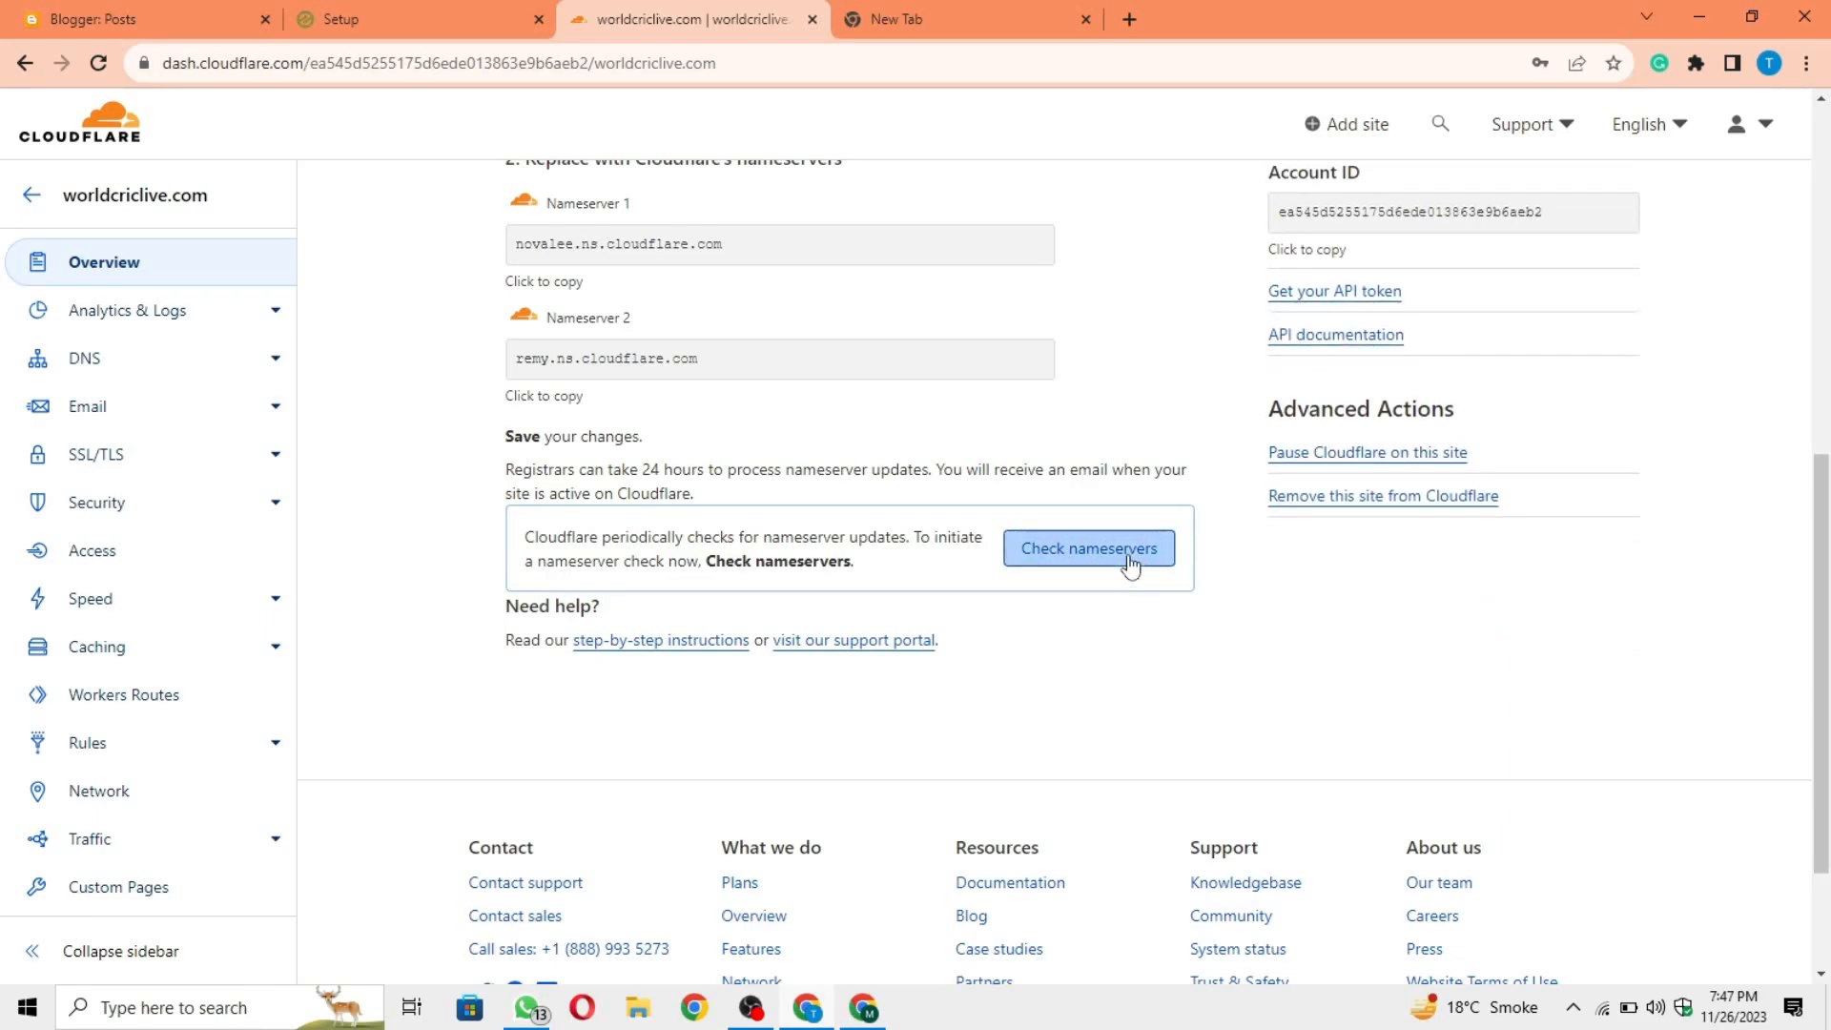
scroll(1121, 505, up, 1)
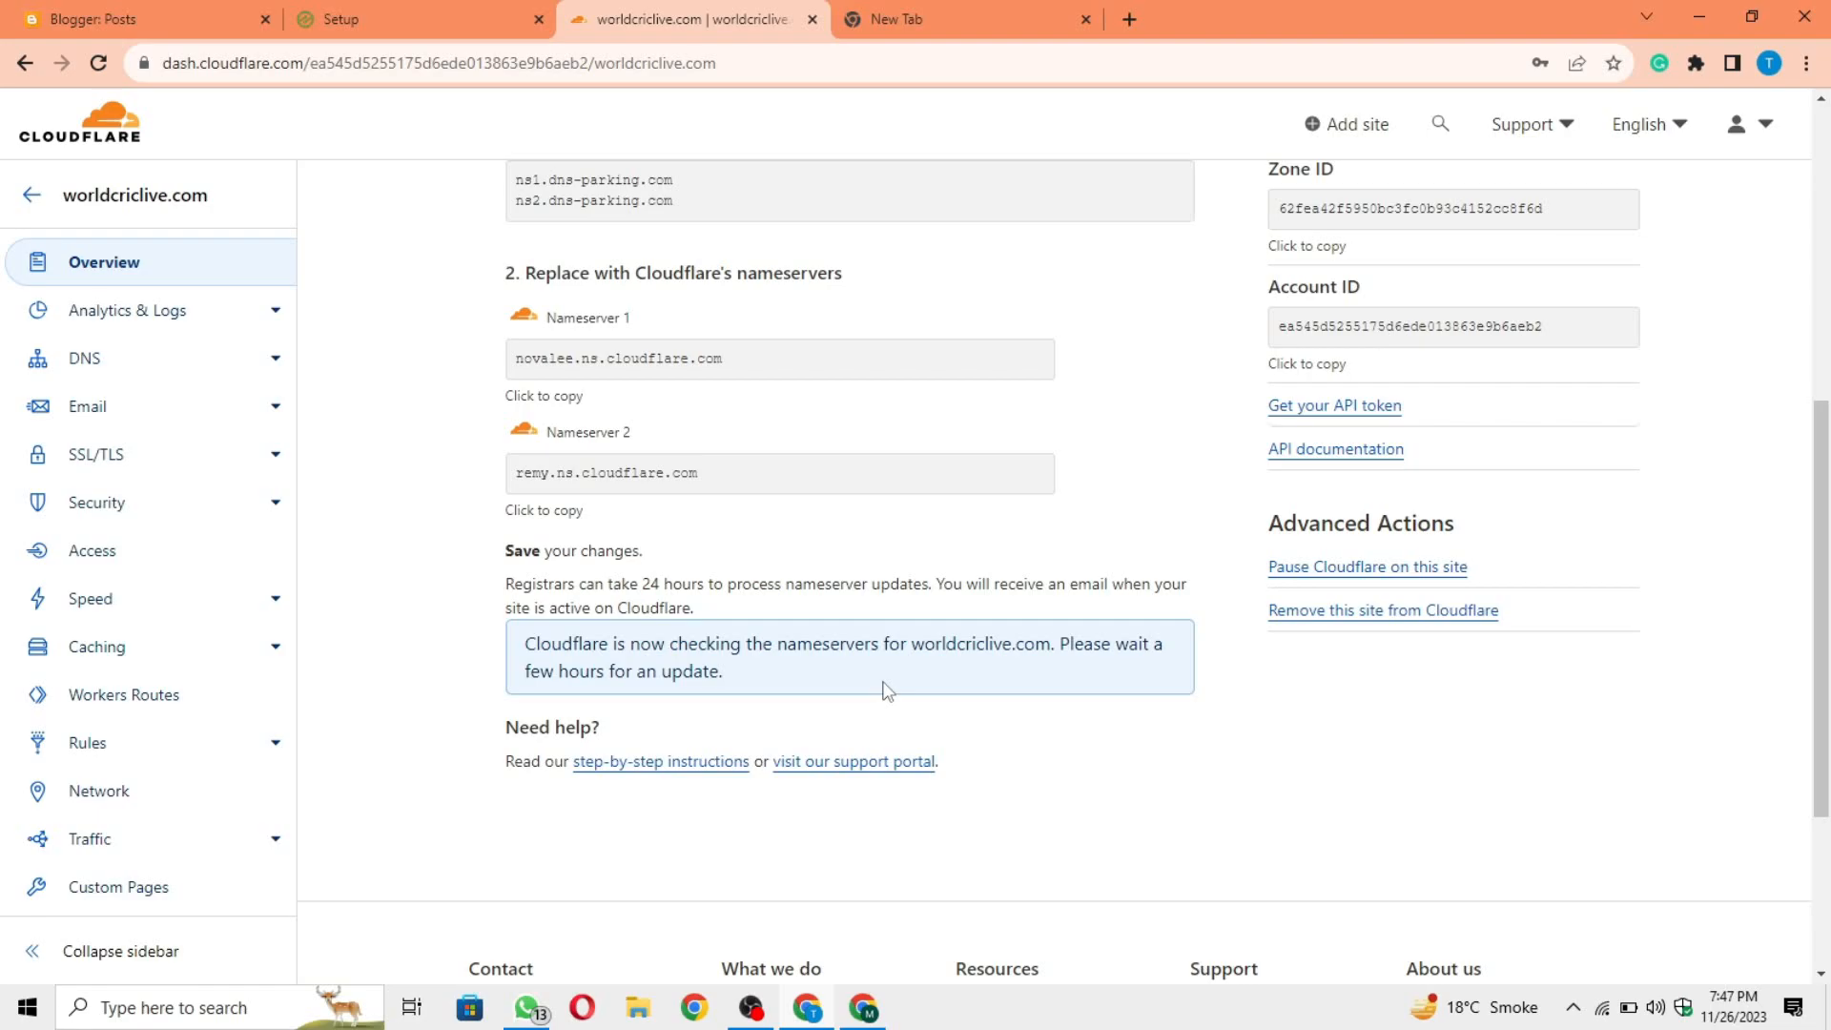
scroll(883, 683, up, 6)
Step: Load Gmail in the empty browser tab and open Cloudflare's message about verifying the e-mail address
click(950, 21)
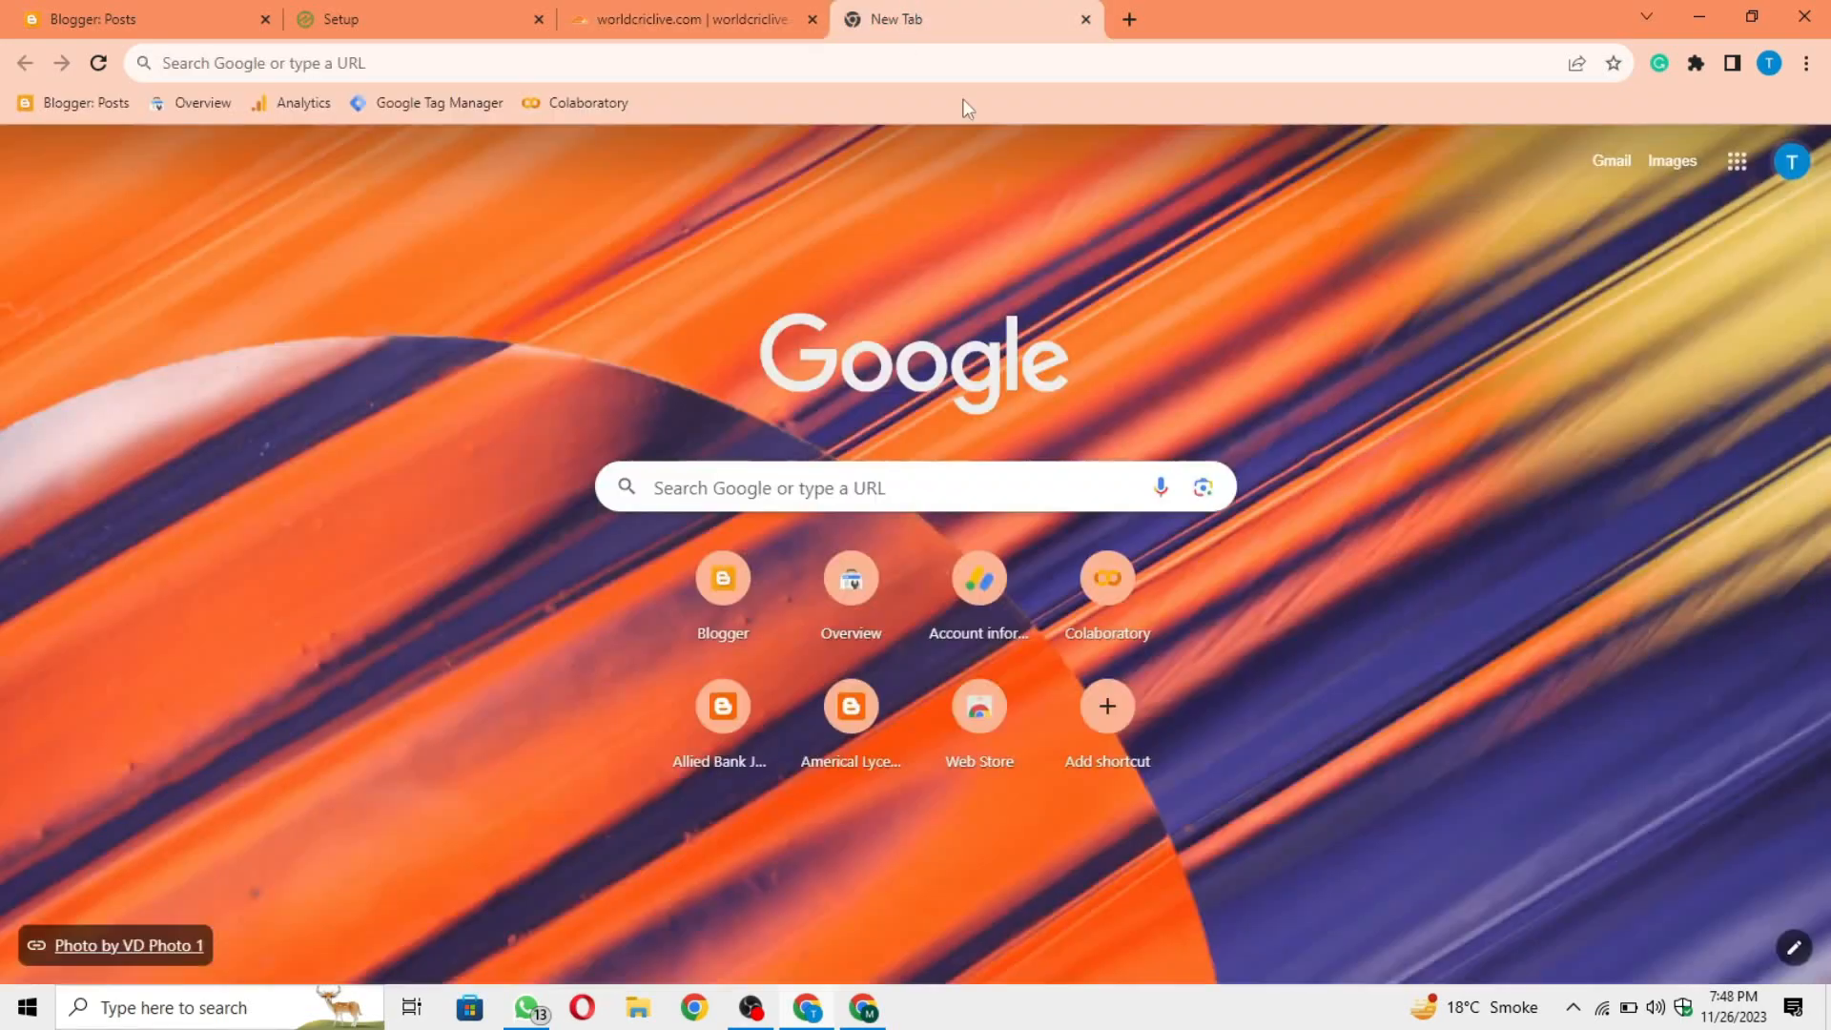
click(1621, 164)
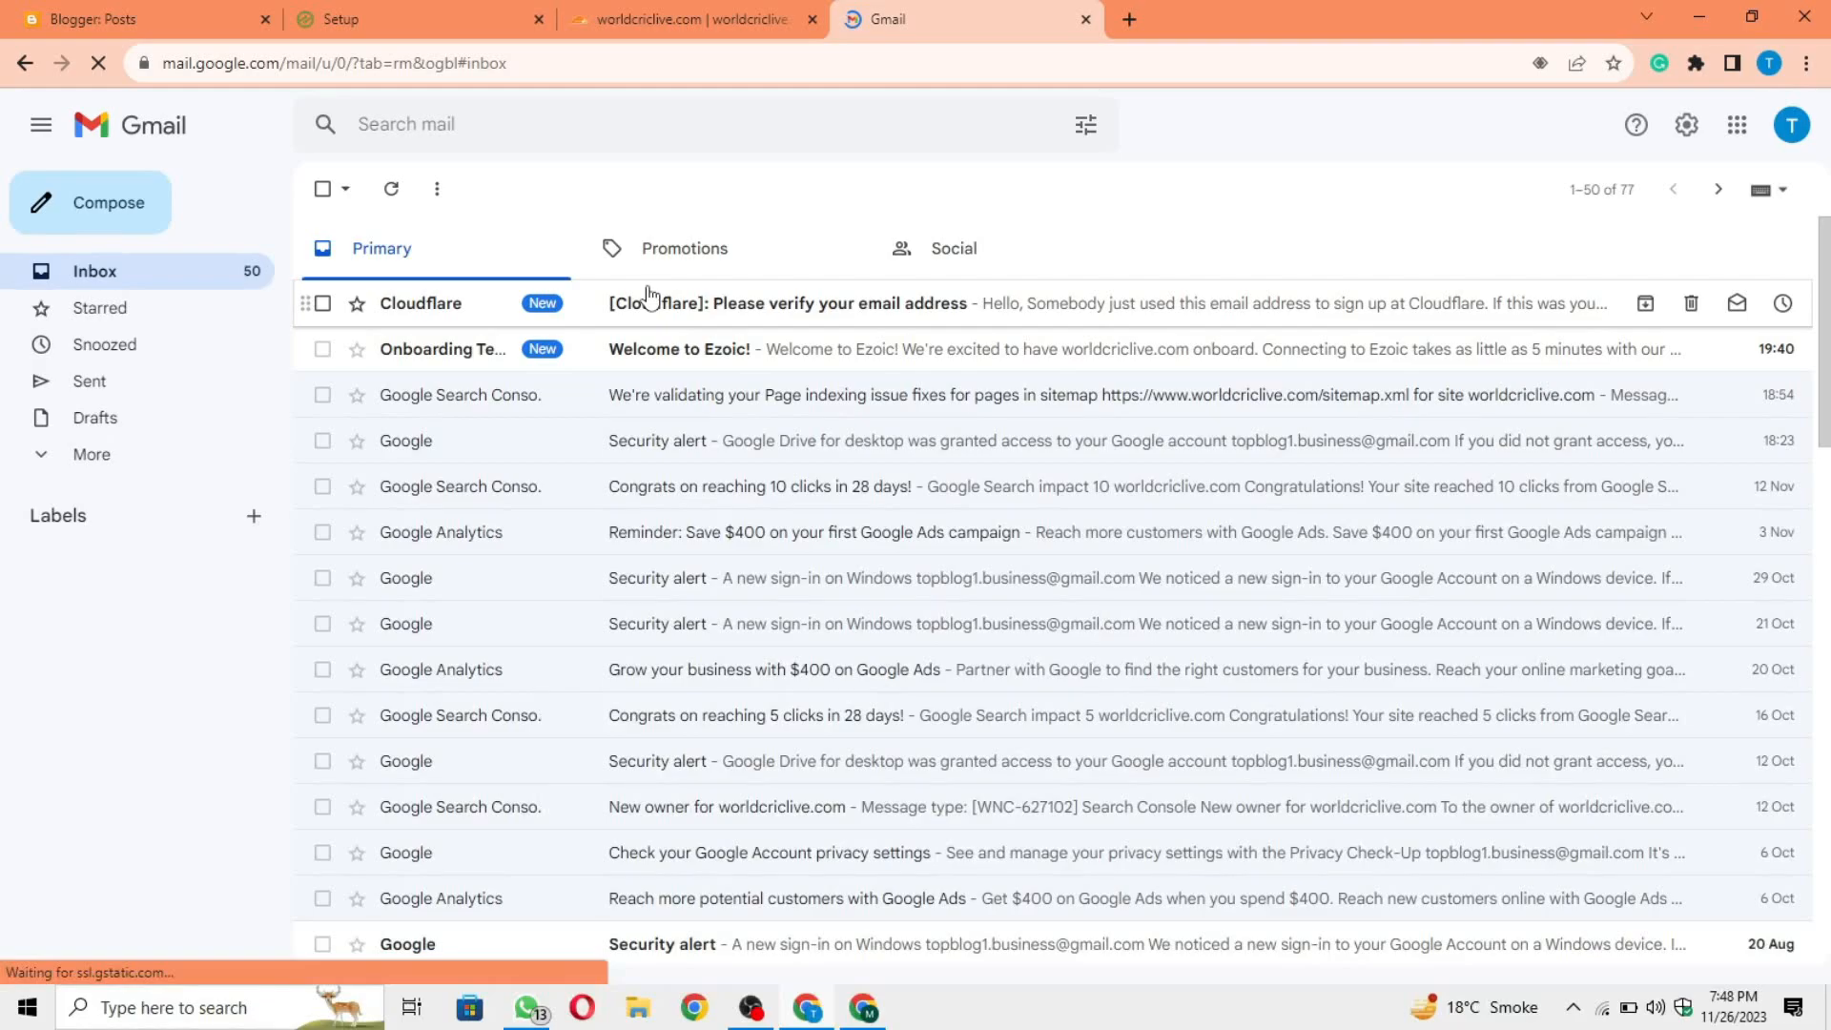
click(687, 303)
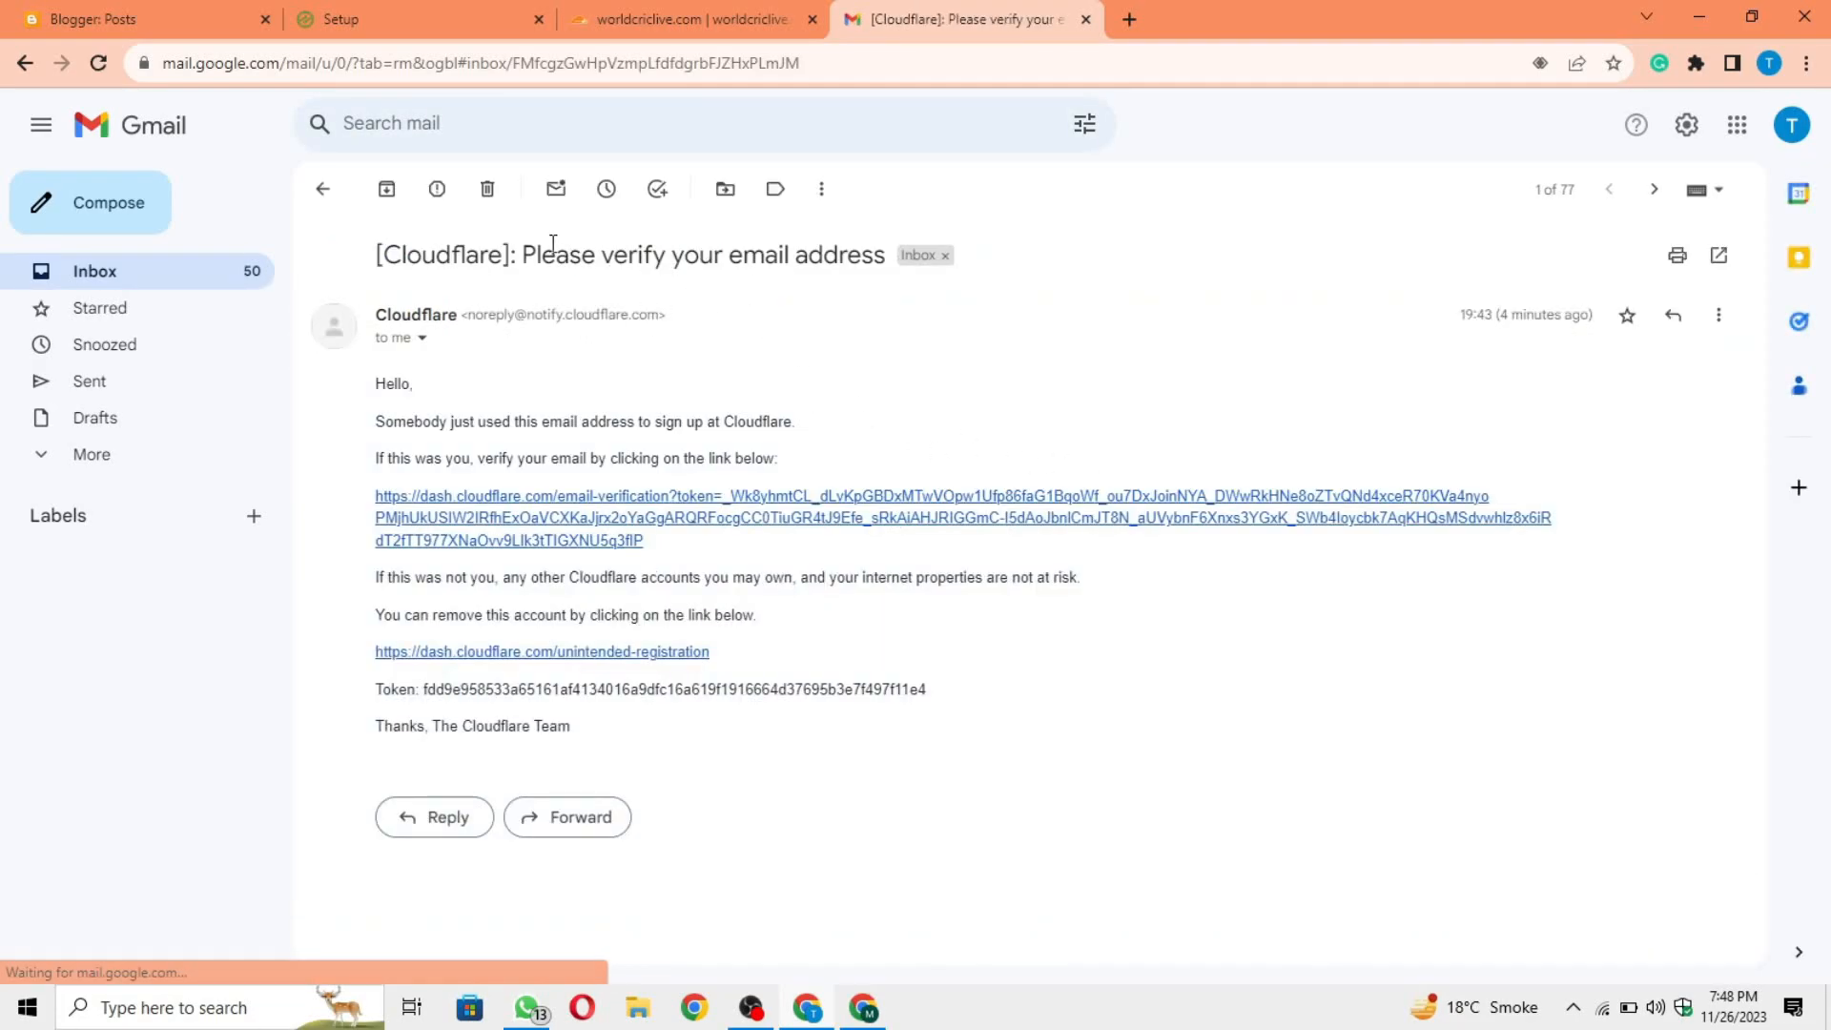
Step: Follow the e-mail verification link in Cloudflare's message
drag(375, 254, 873, 265)
click(607, 292)
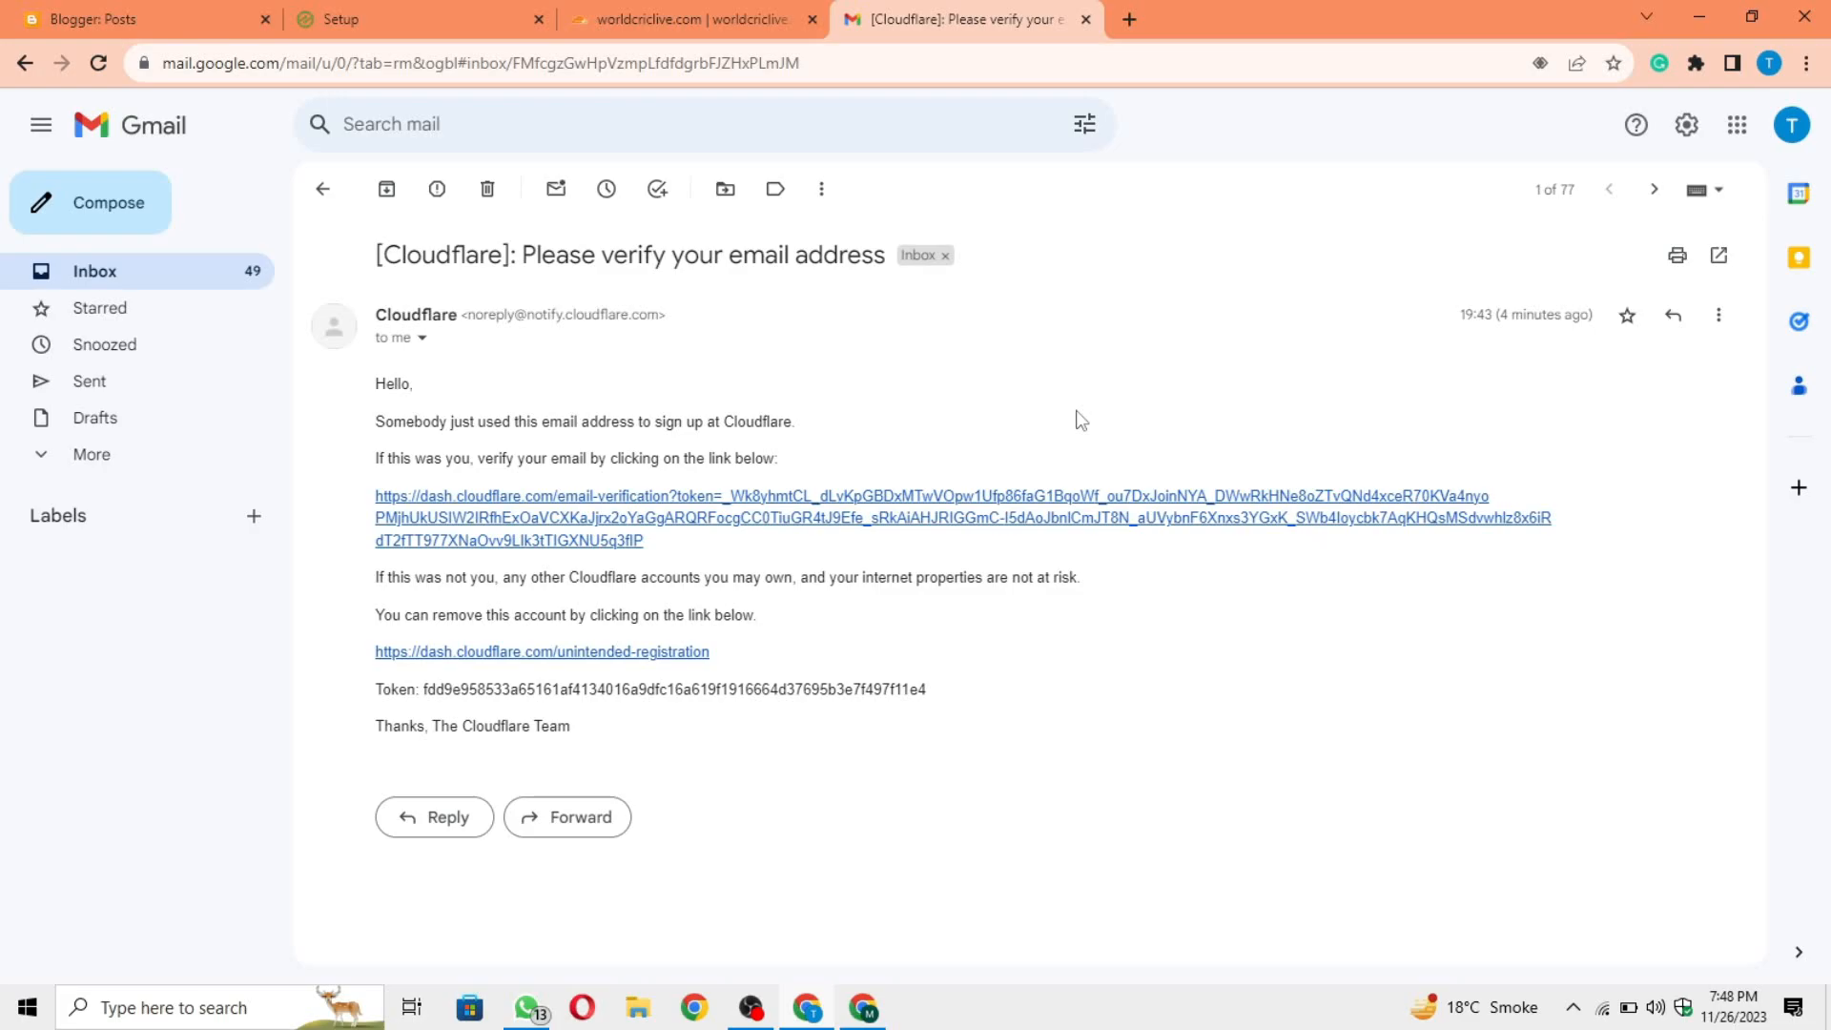
click(909, 519)
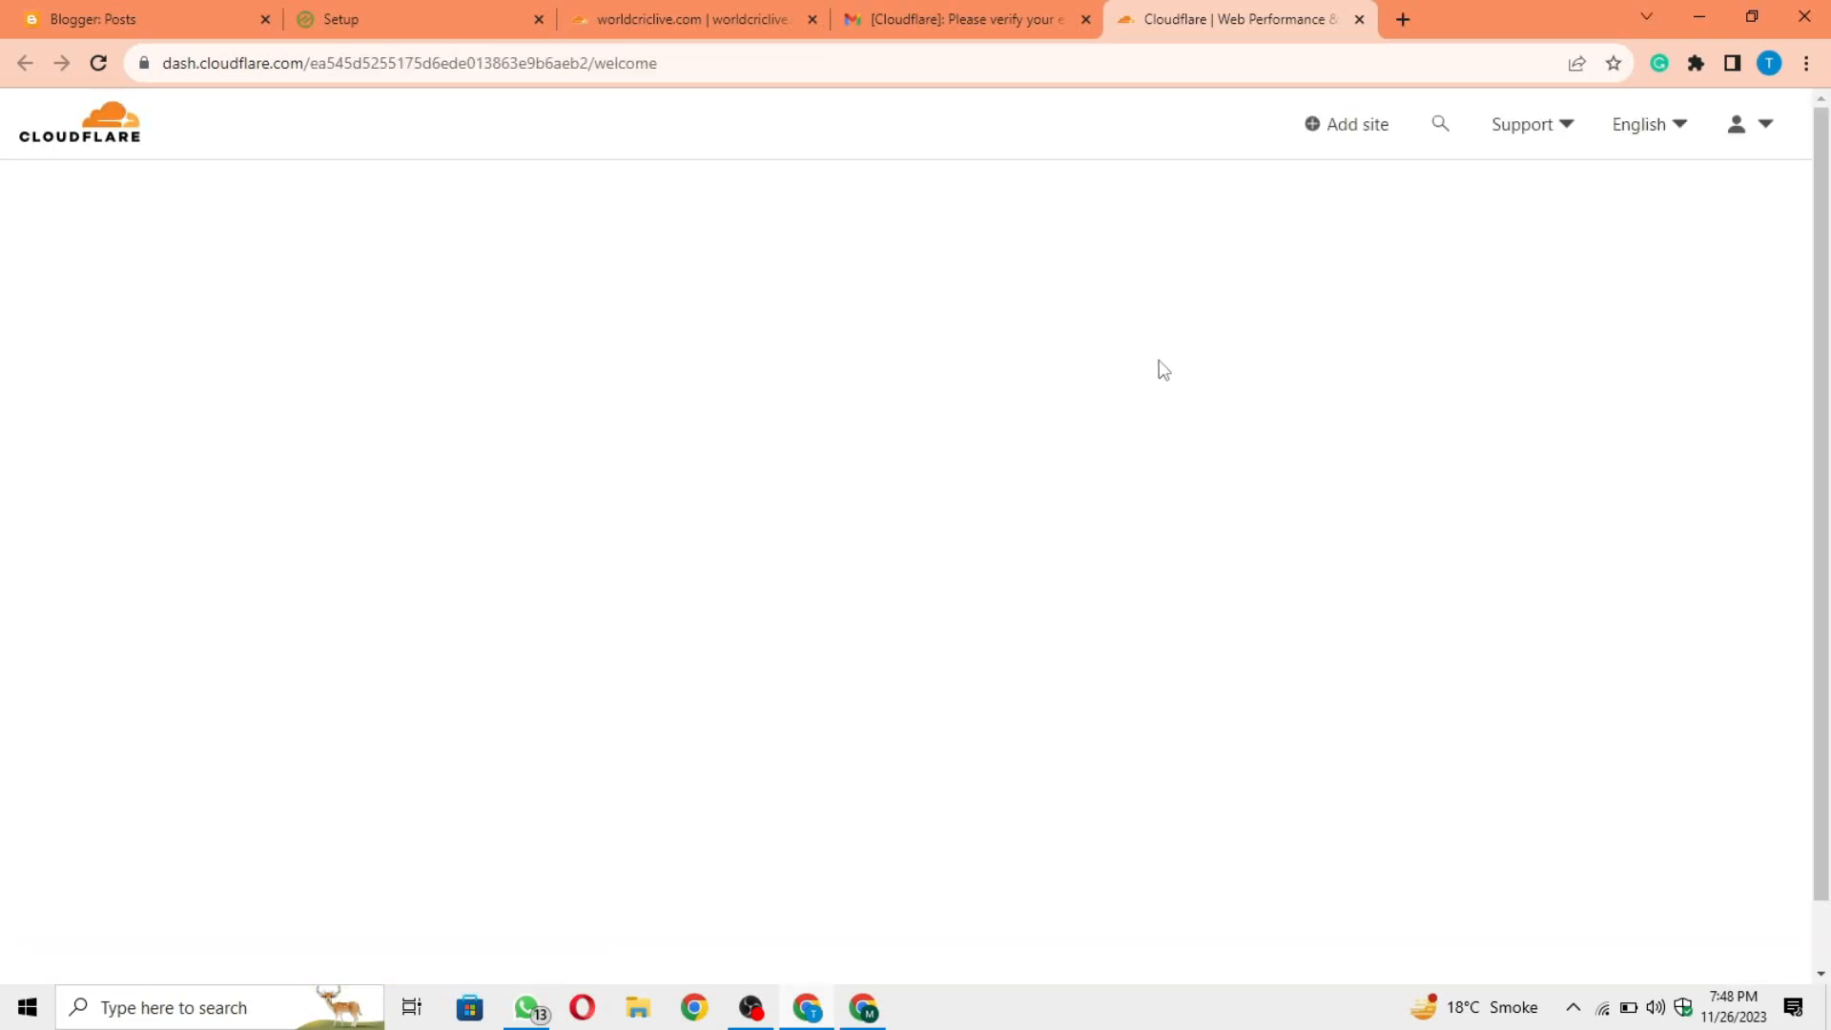
Step: Check the website list on the Cloudflare account home and return to the Gmail inbox
scroll(1041, 376, down, 1)
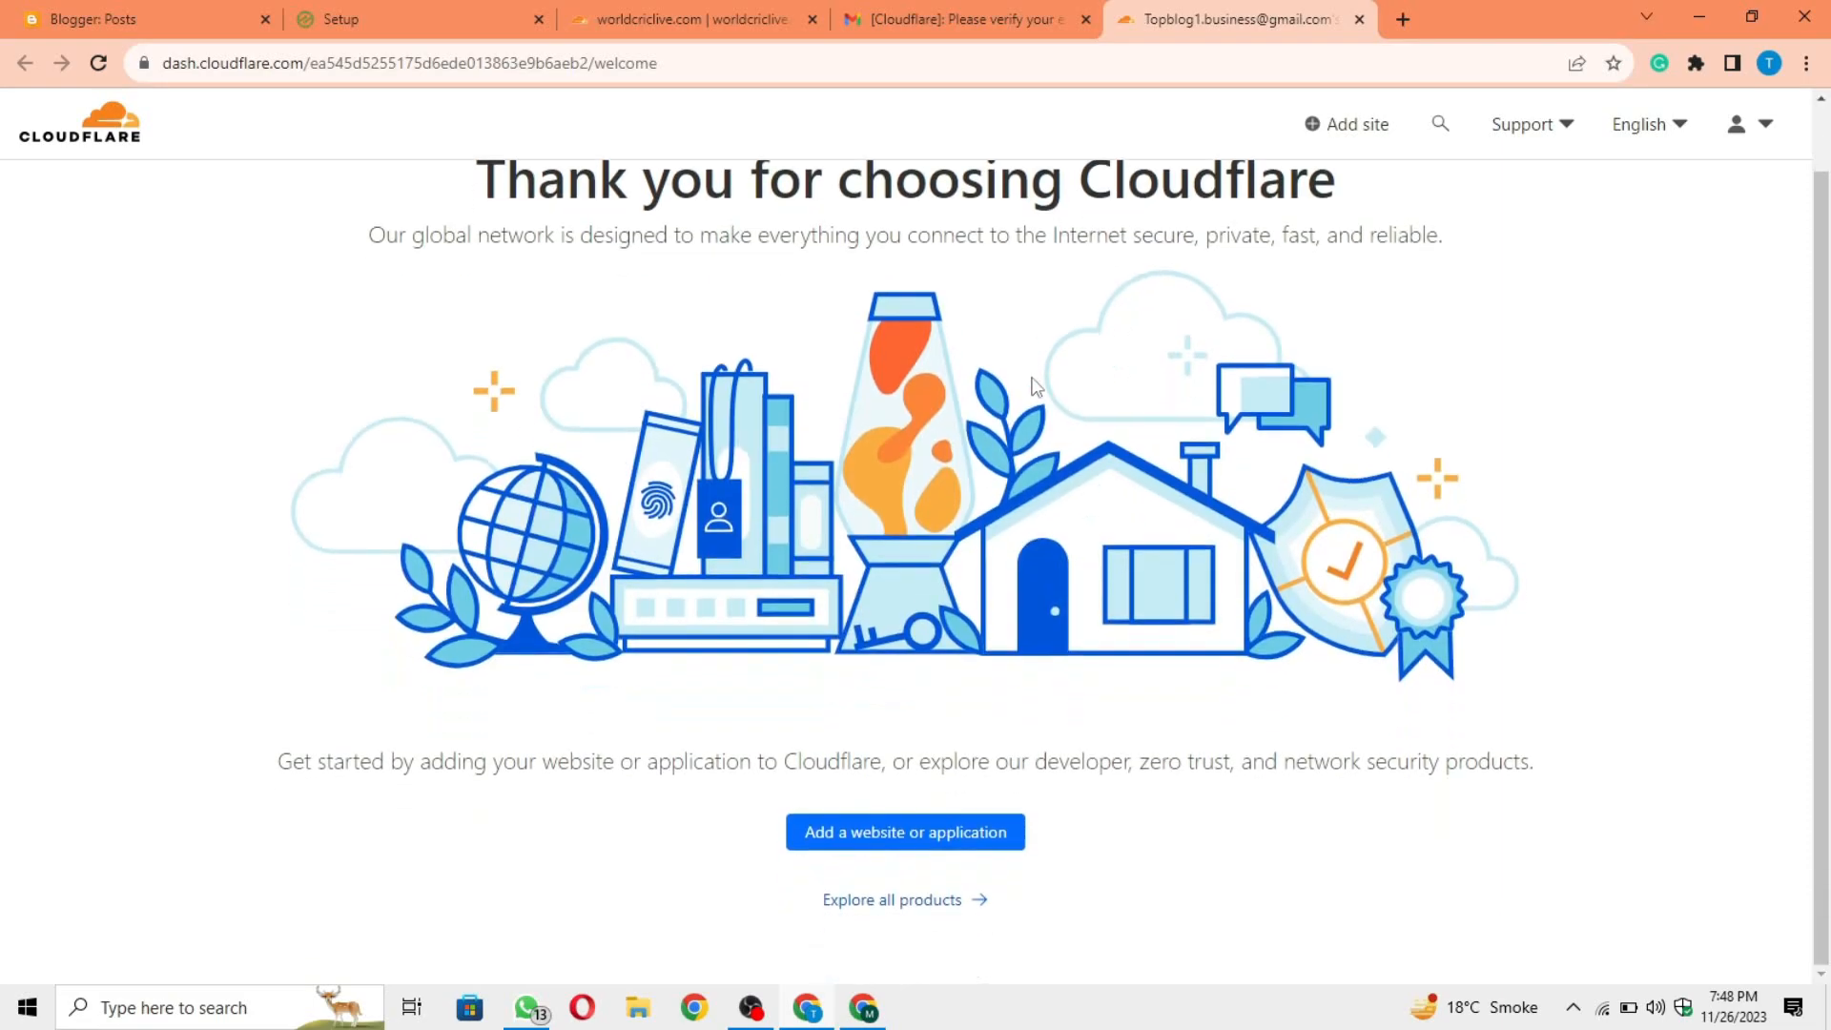
click(114, 150)
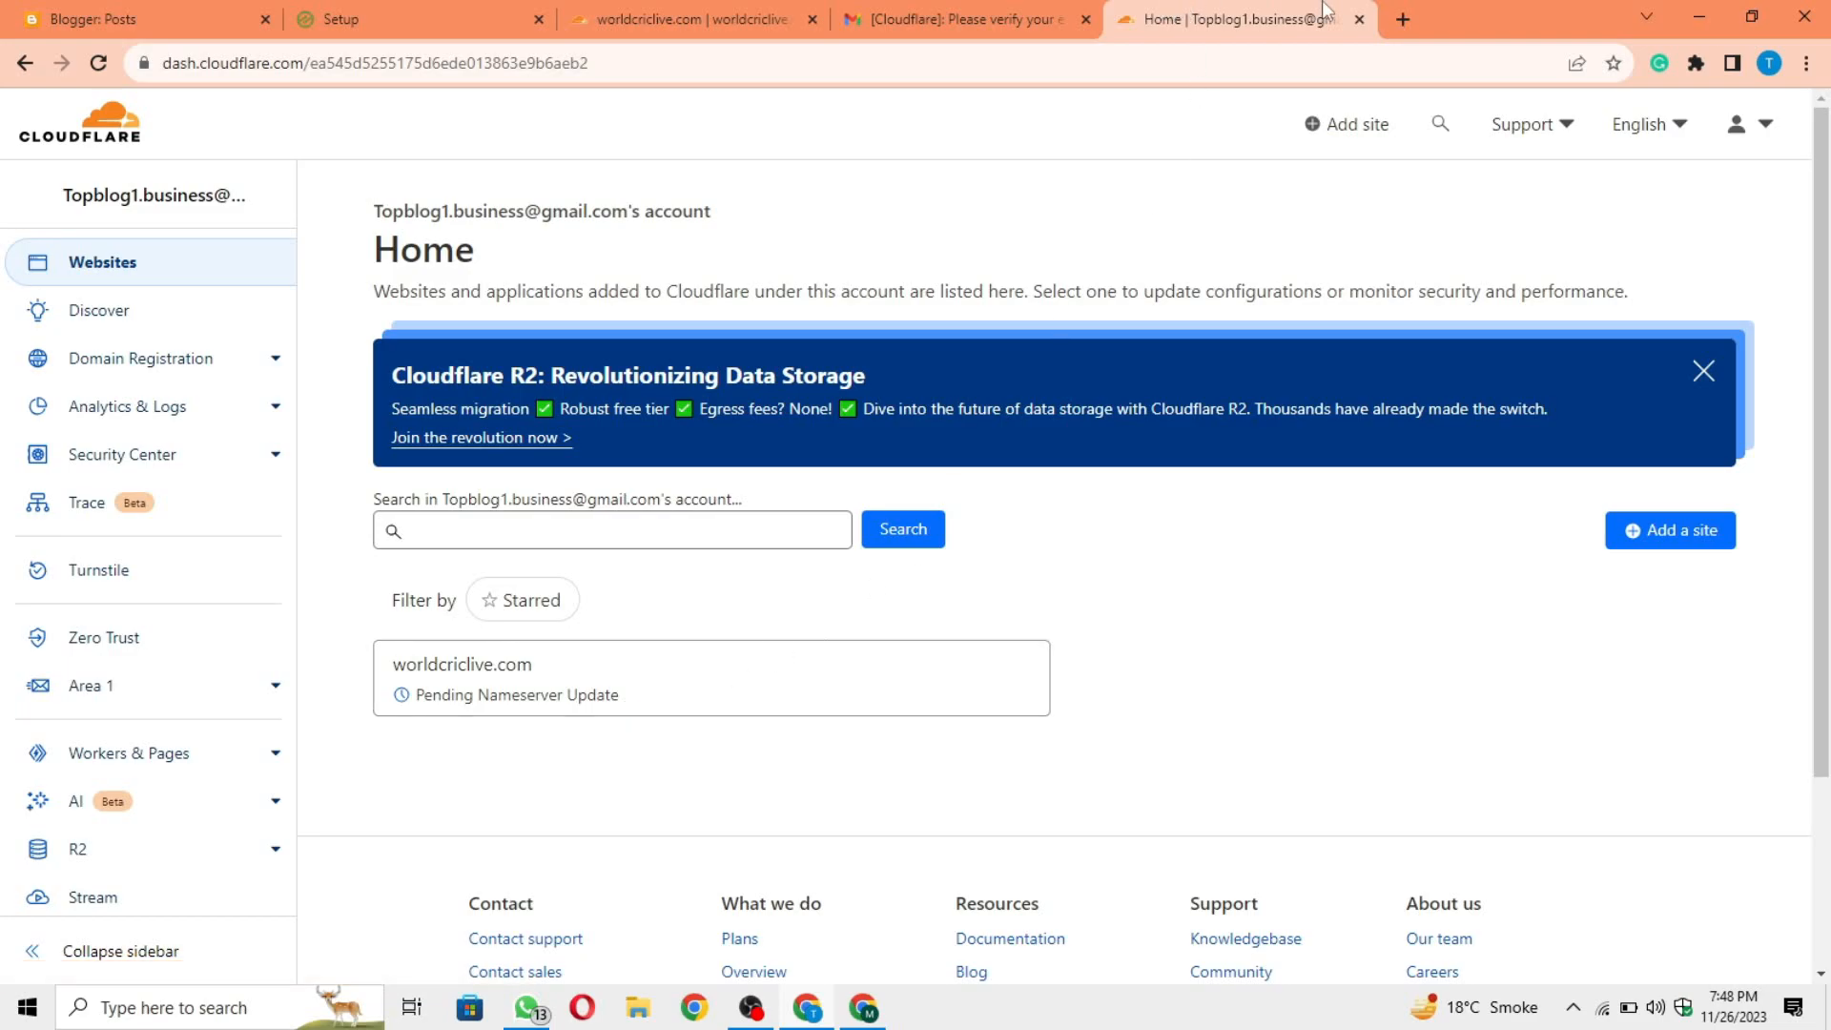
click(973, 17)
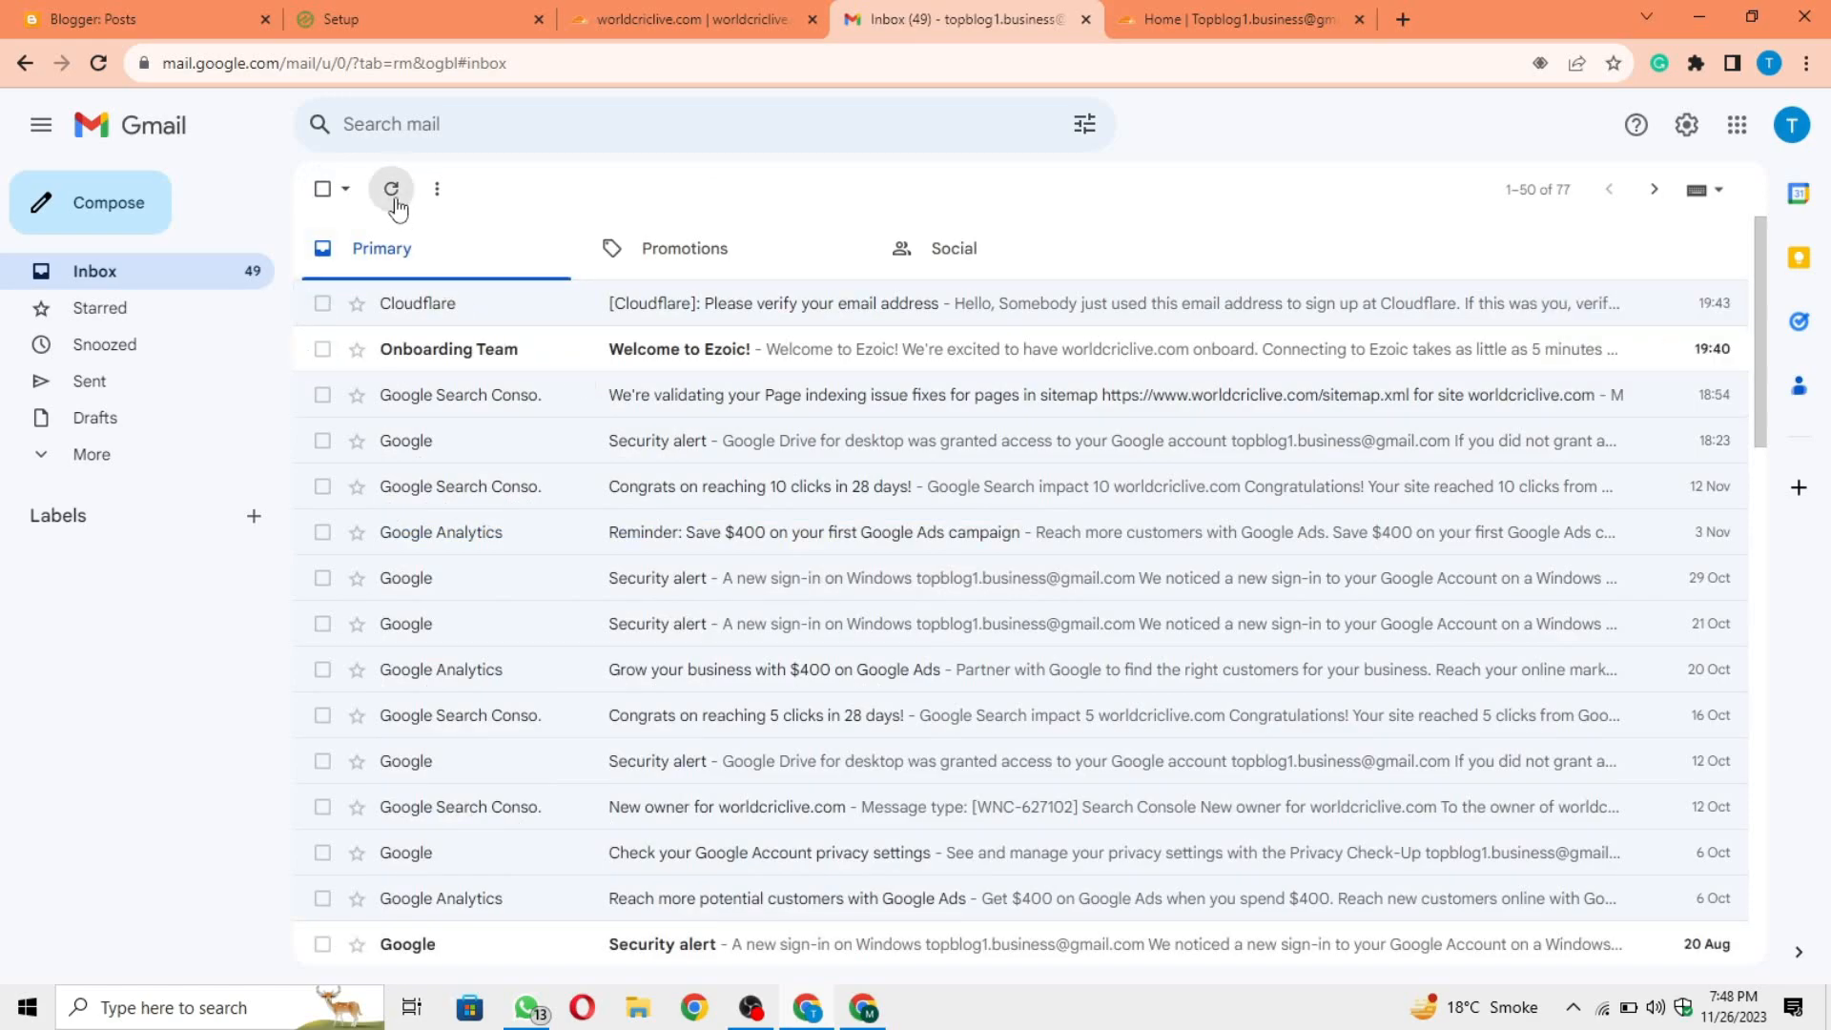
click(393, 196)
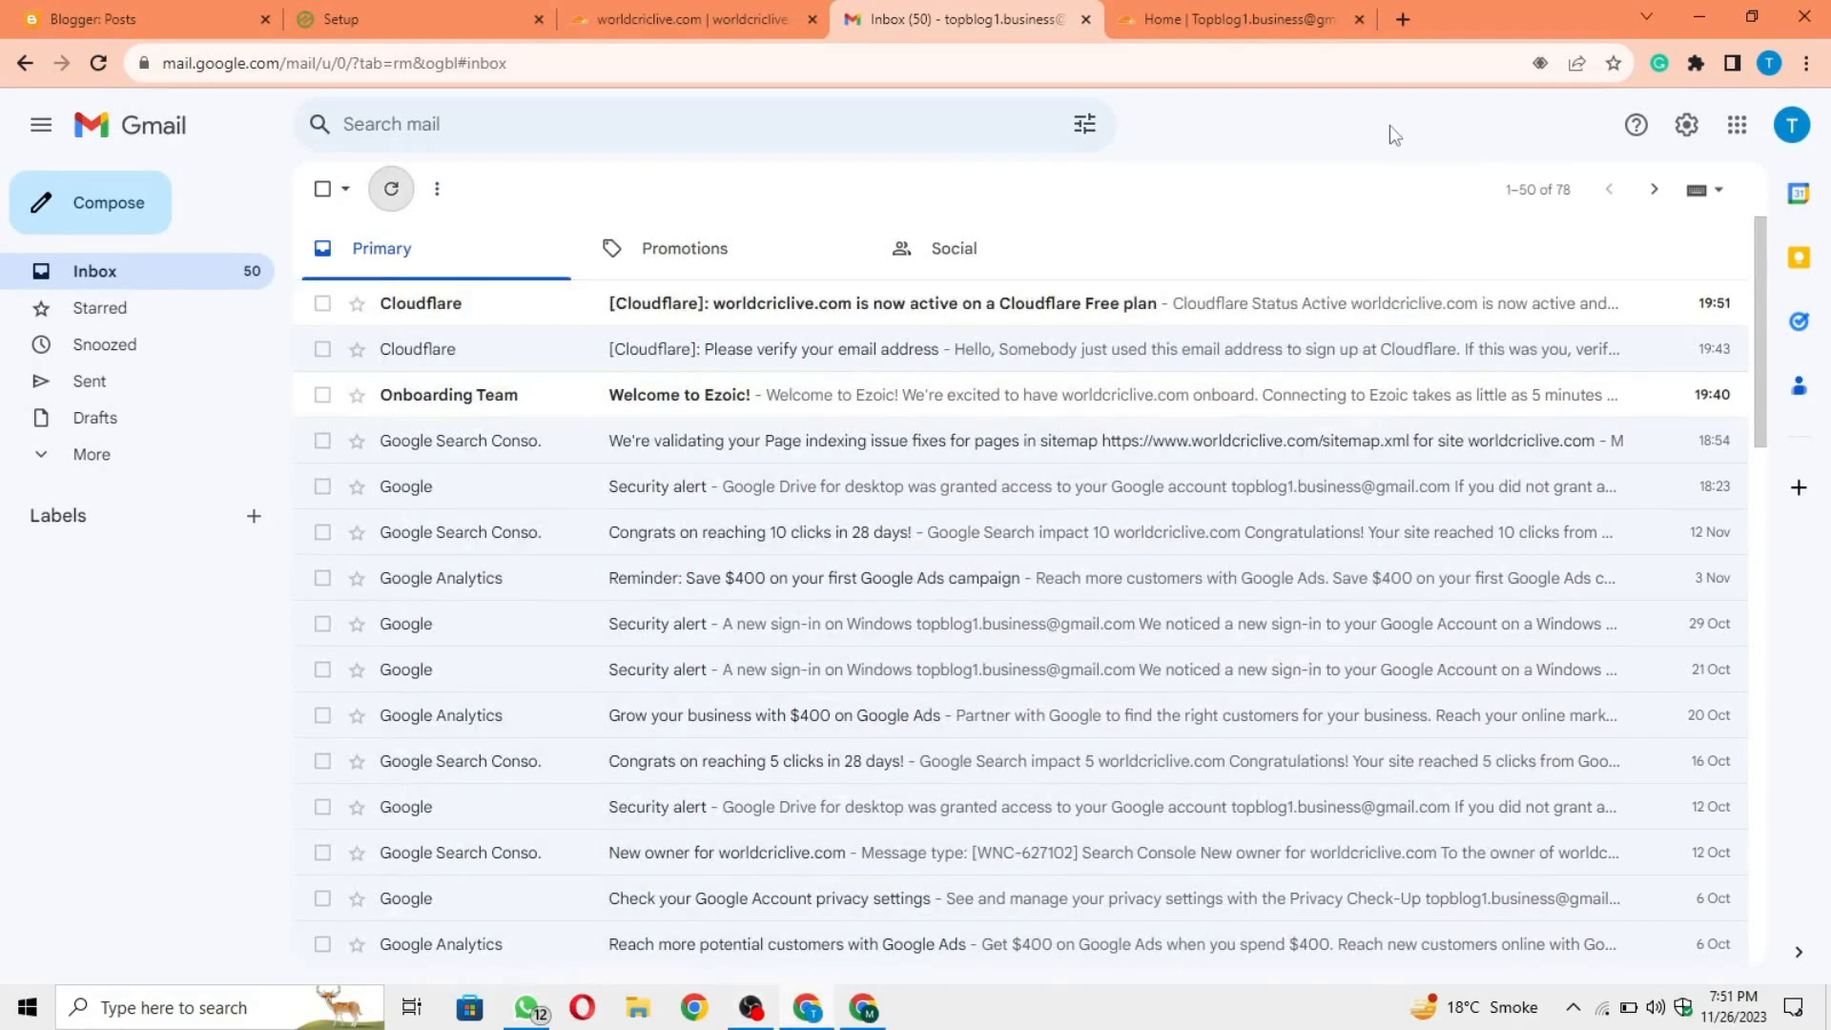
Step: Open Cloudflare's newest message about worldcriclive.com on the Free plan, read its status heading and return to the inbox
click(813, 315)
drag(747, 515, 1046, 531)
click(1053, 537)
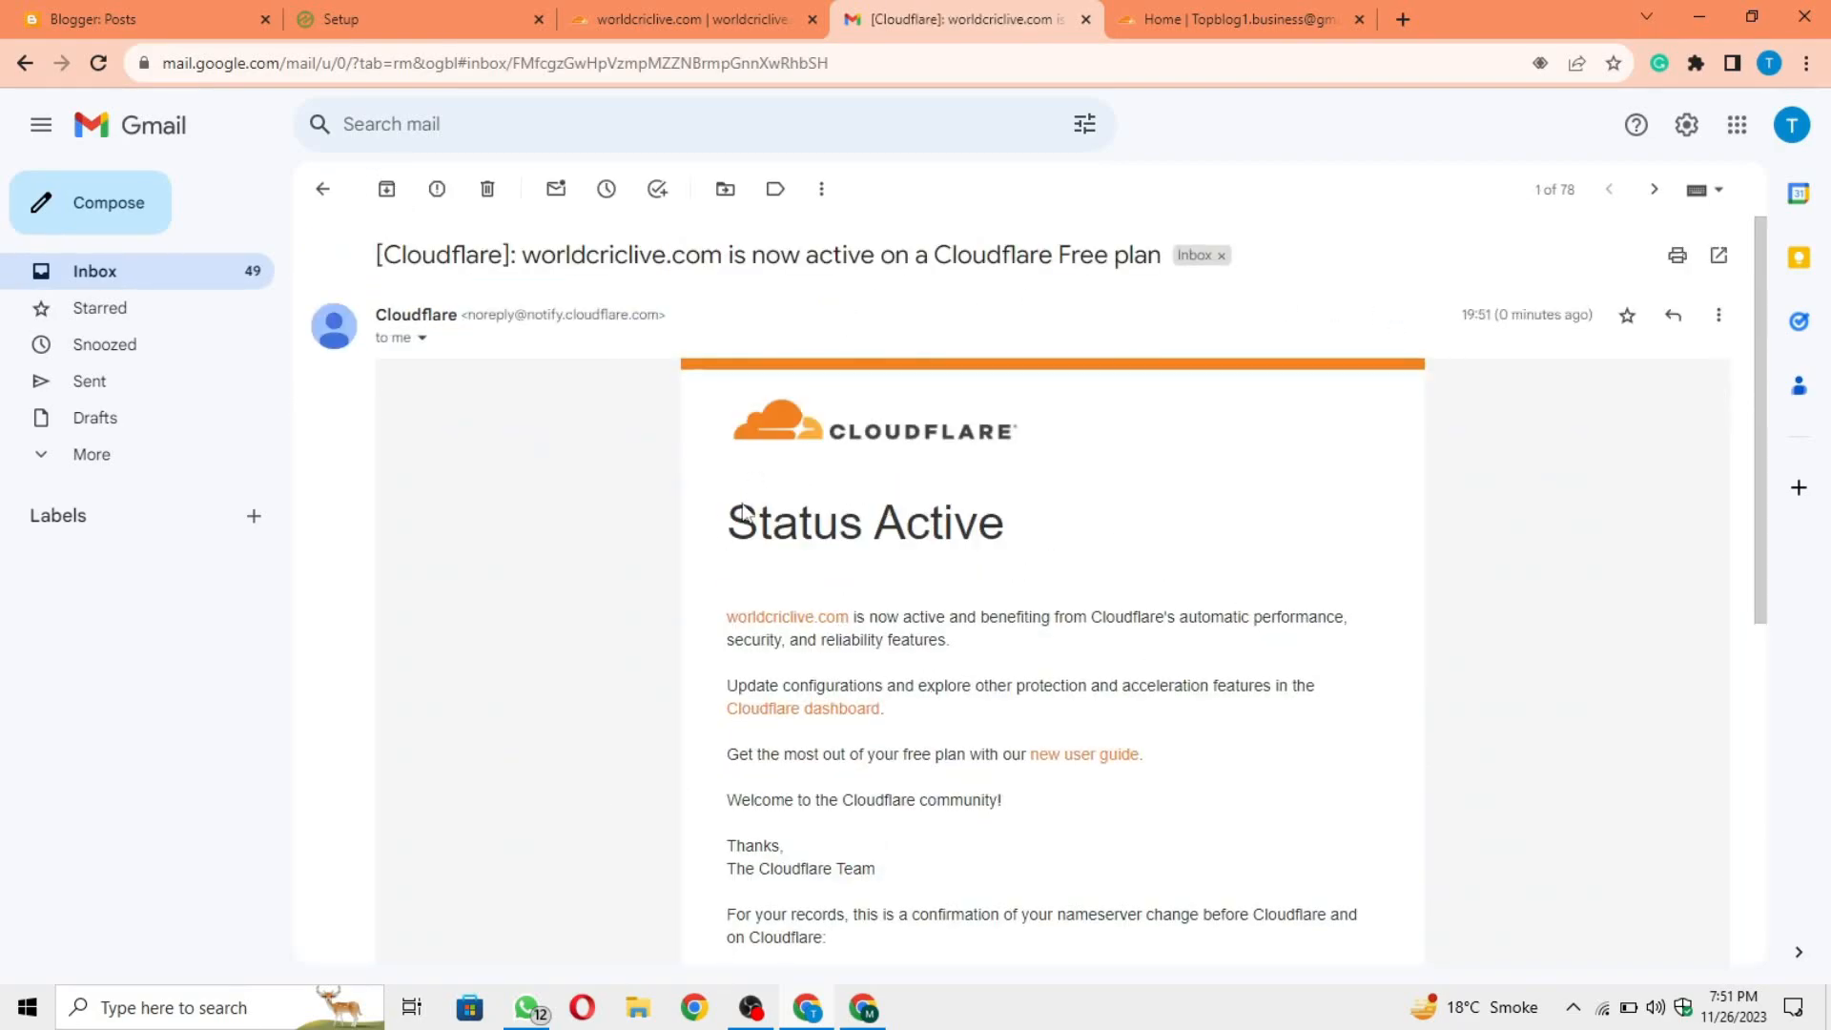
drag(749, 496, 1215, 524)
click(1220, 532)
click(323, 190)
Step: Reload the Cloudflare account home and open the overview of worldcriclive.com
click(1251, 4)
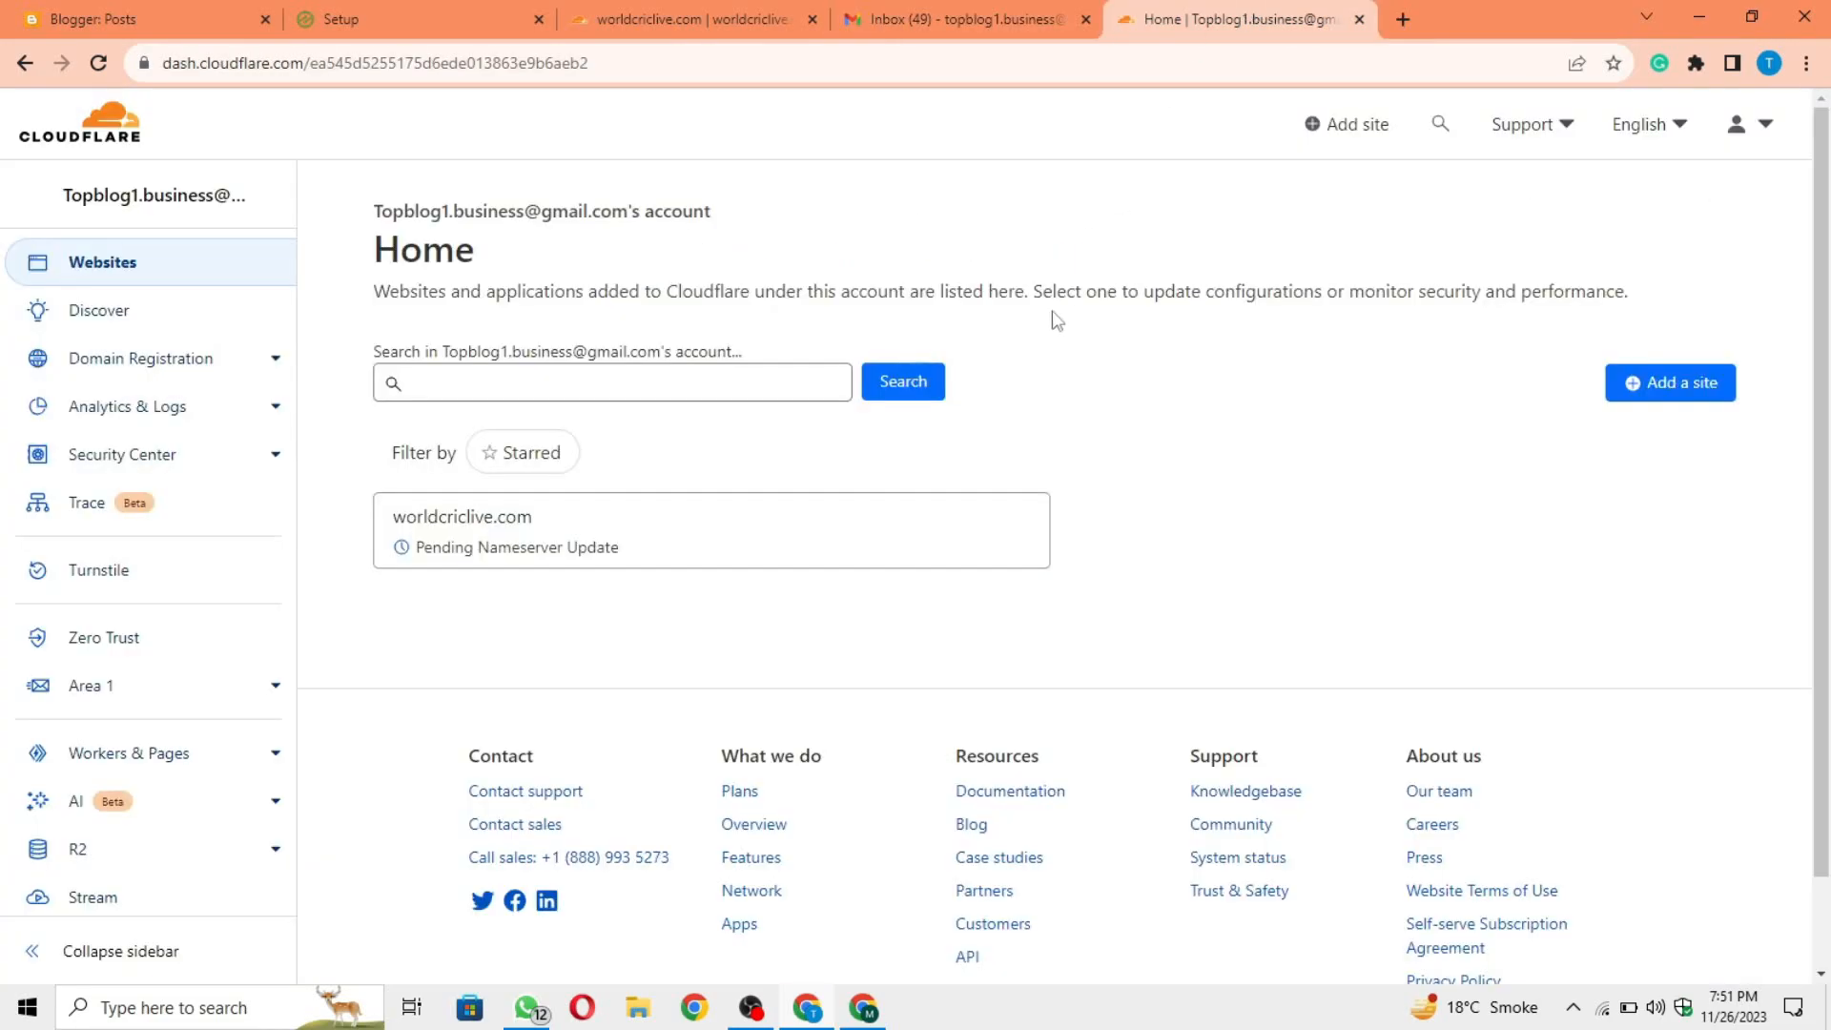
click(95, 75)
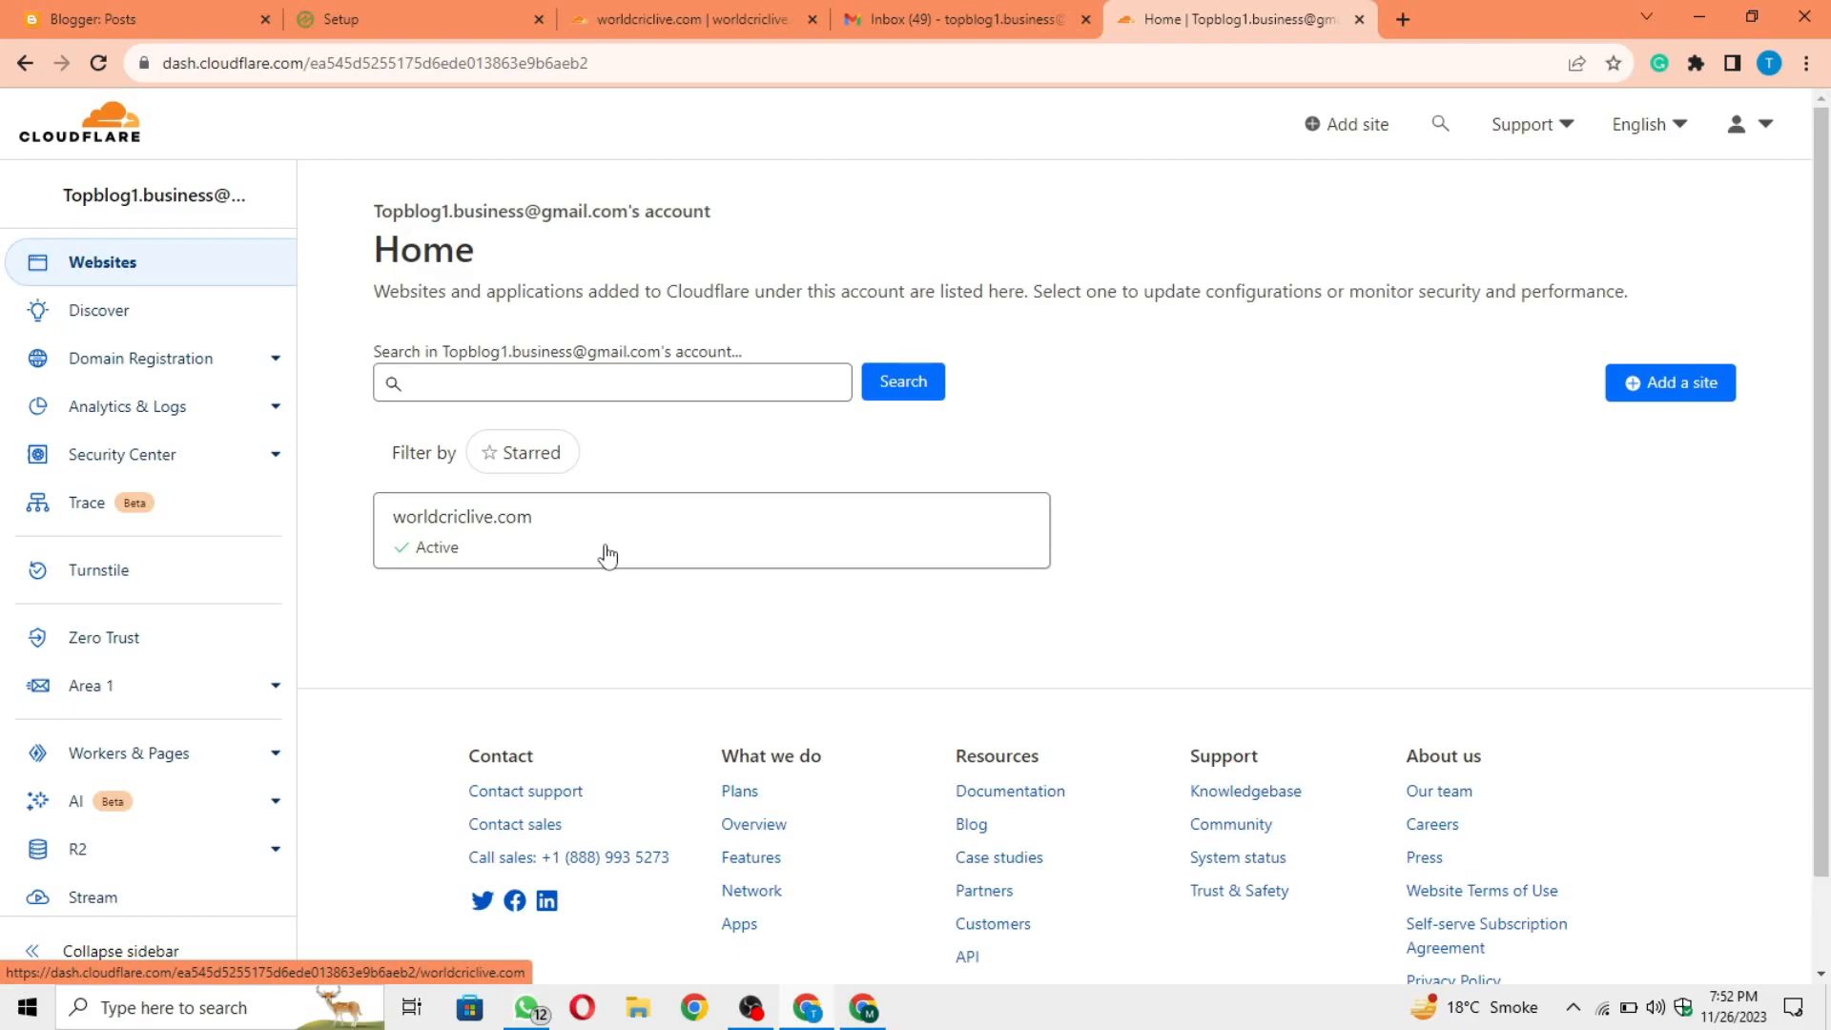
click(656, 538)
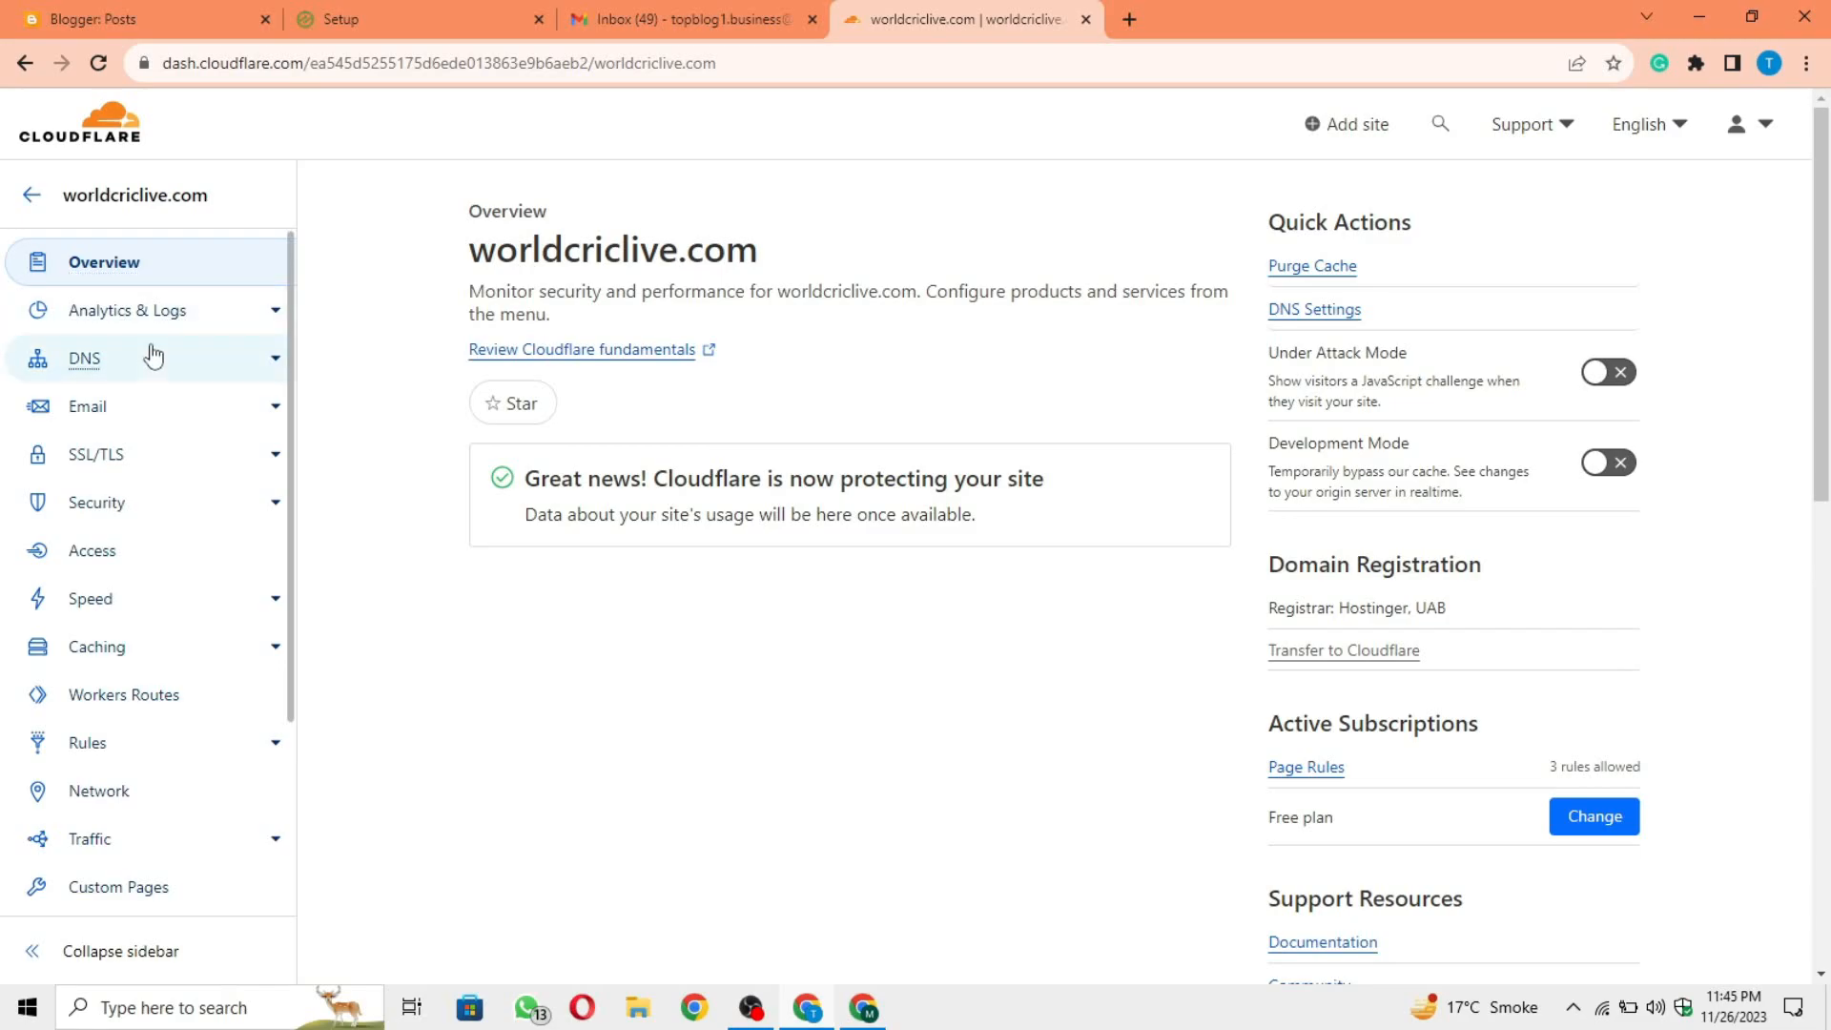
Step: Examine the DNS records of worldcriclive.com in Cloudflare, including their types, content and proxy status
click(154, 356)
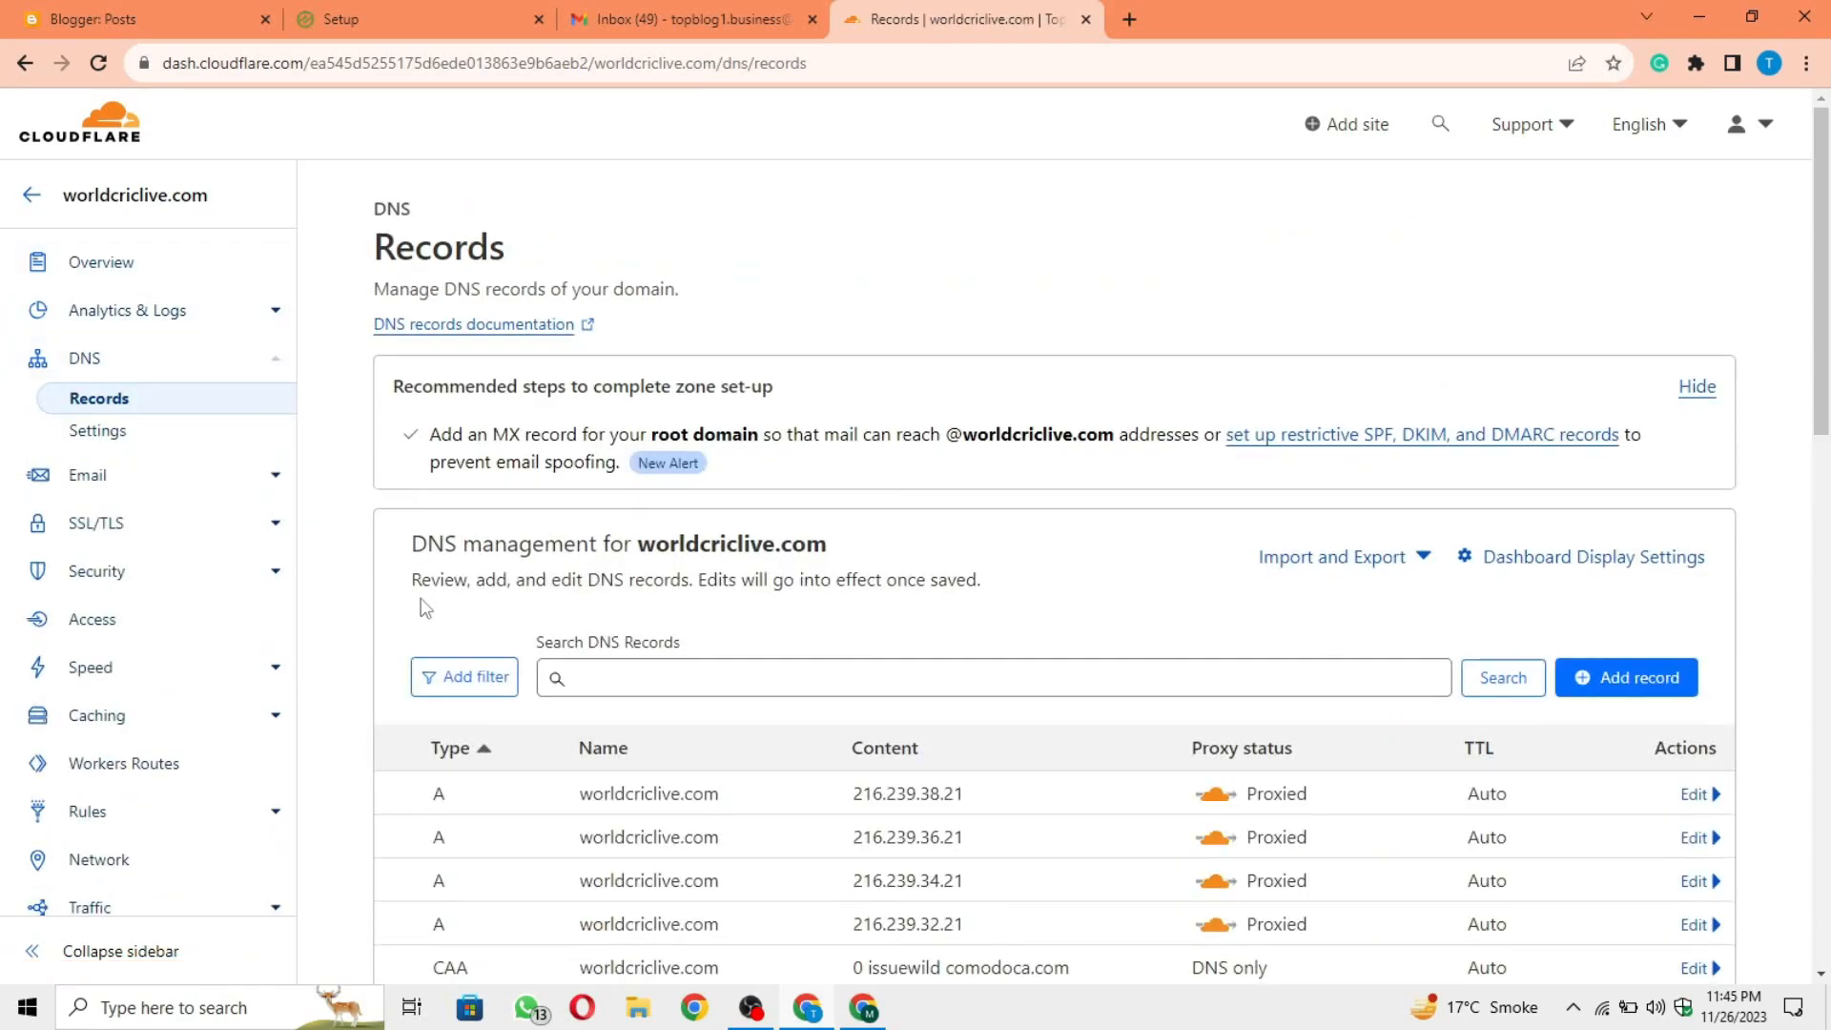
scroll(426, 608, down, 5)
scroll(426, 609, up, 2)
scroll(426, 608, down, 1)
scroll(425, 608, up, 3)
scroll(426, 608, up, 3)
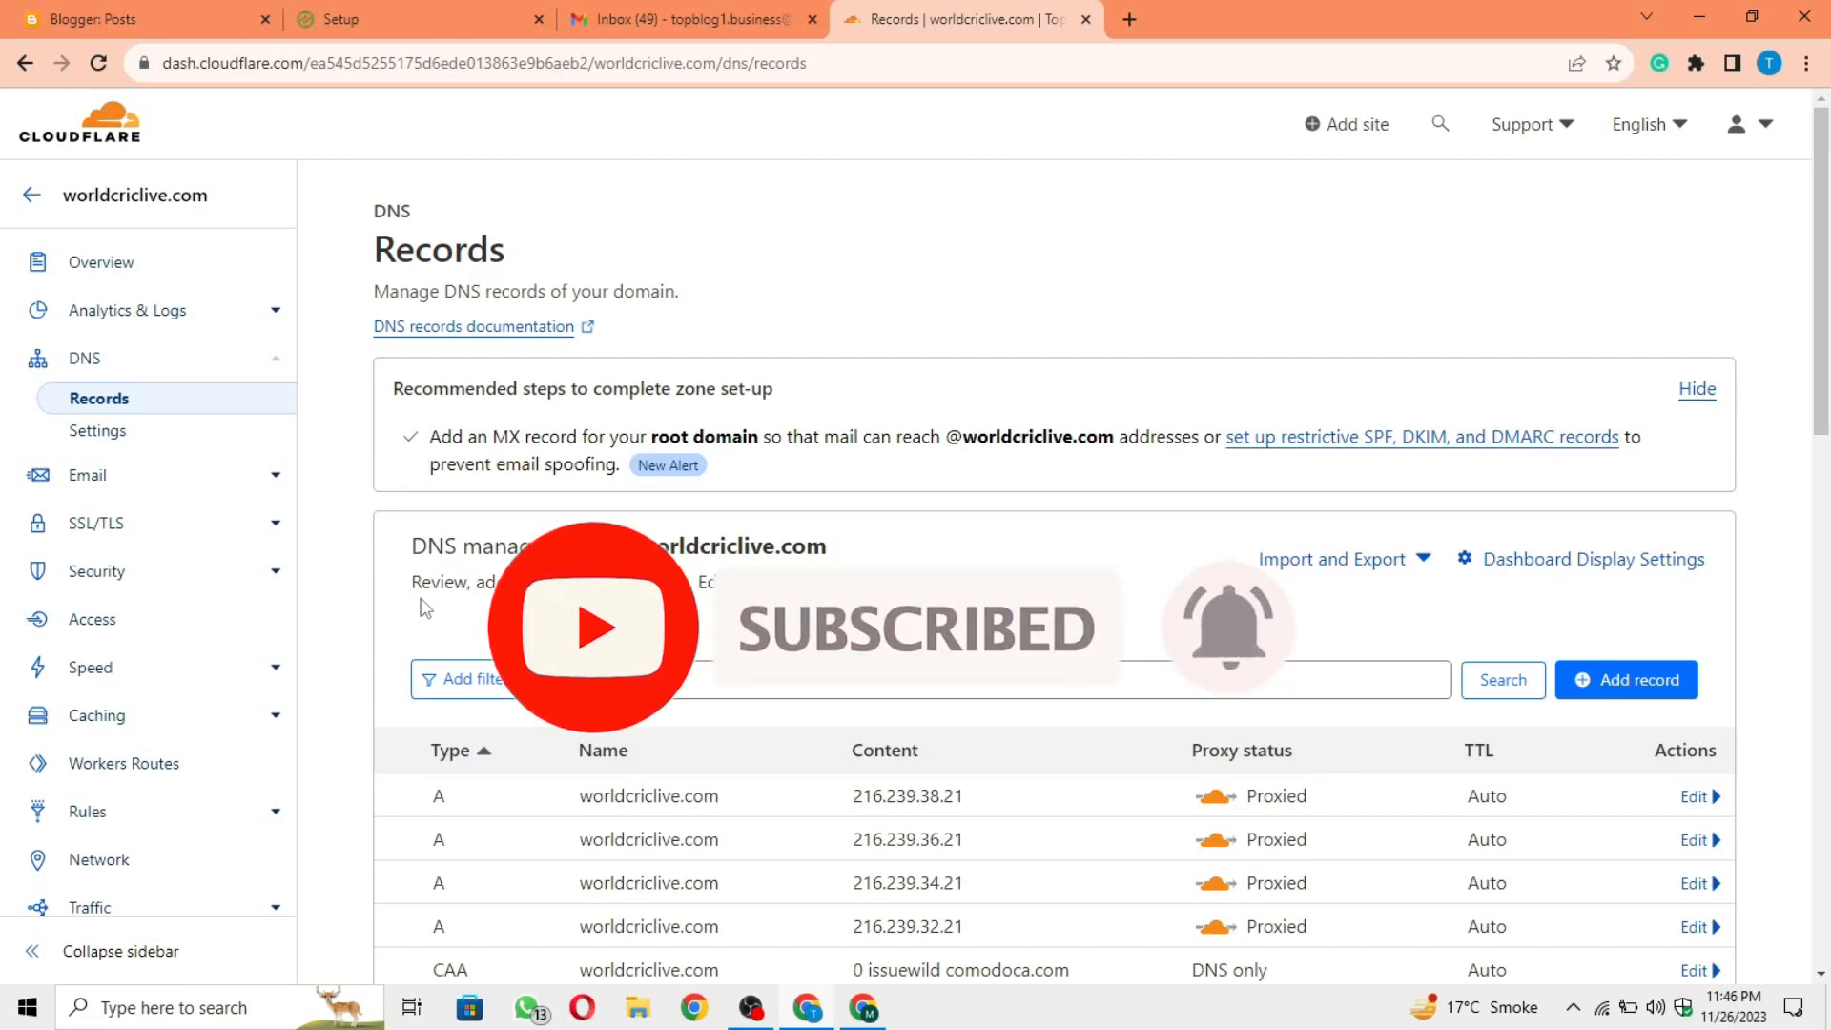
scroll(424, 608, down, 2)
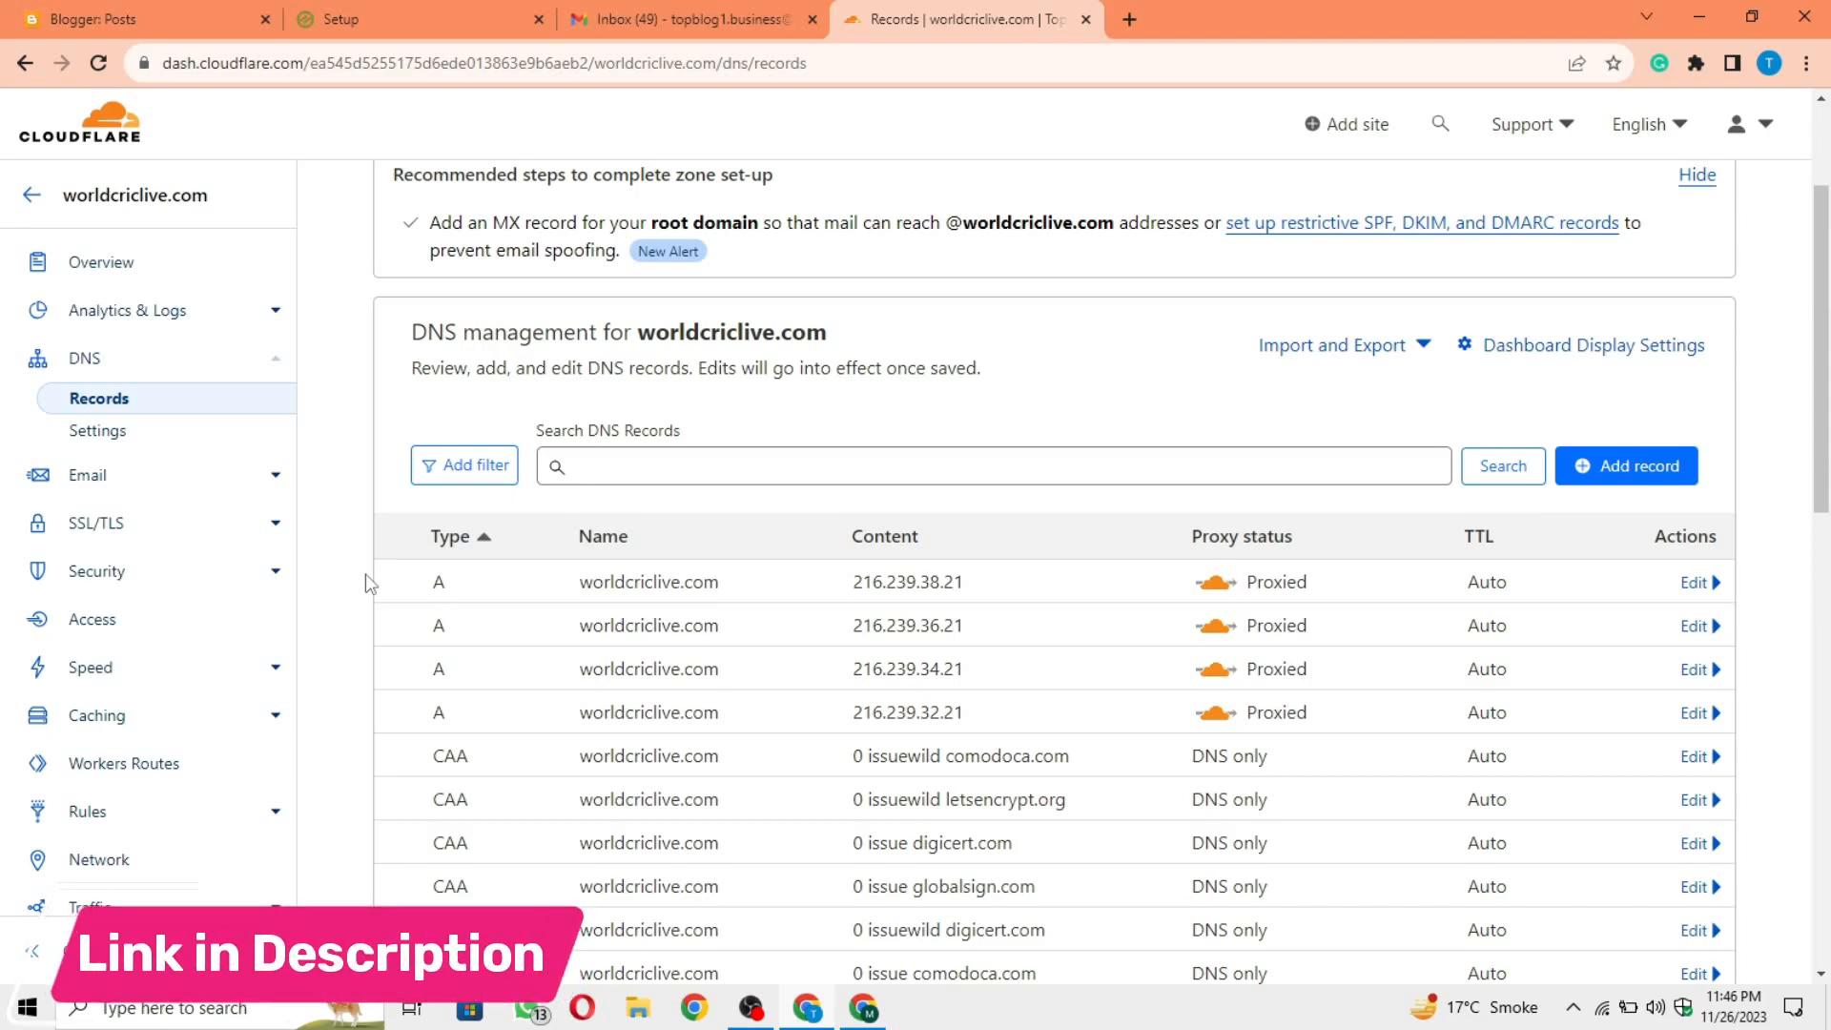
scroll(364, 574, up, 2)
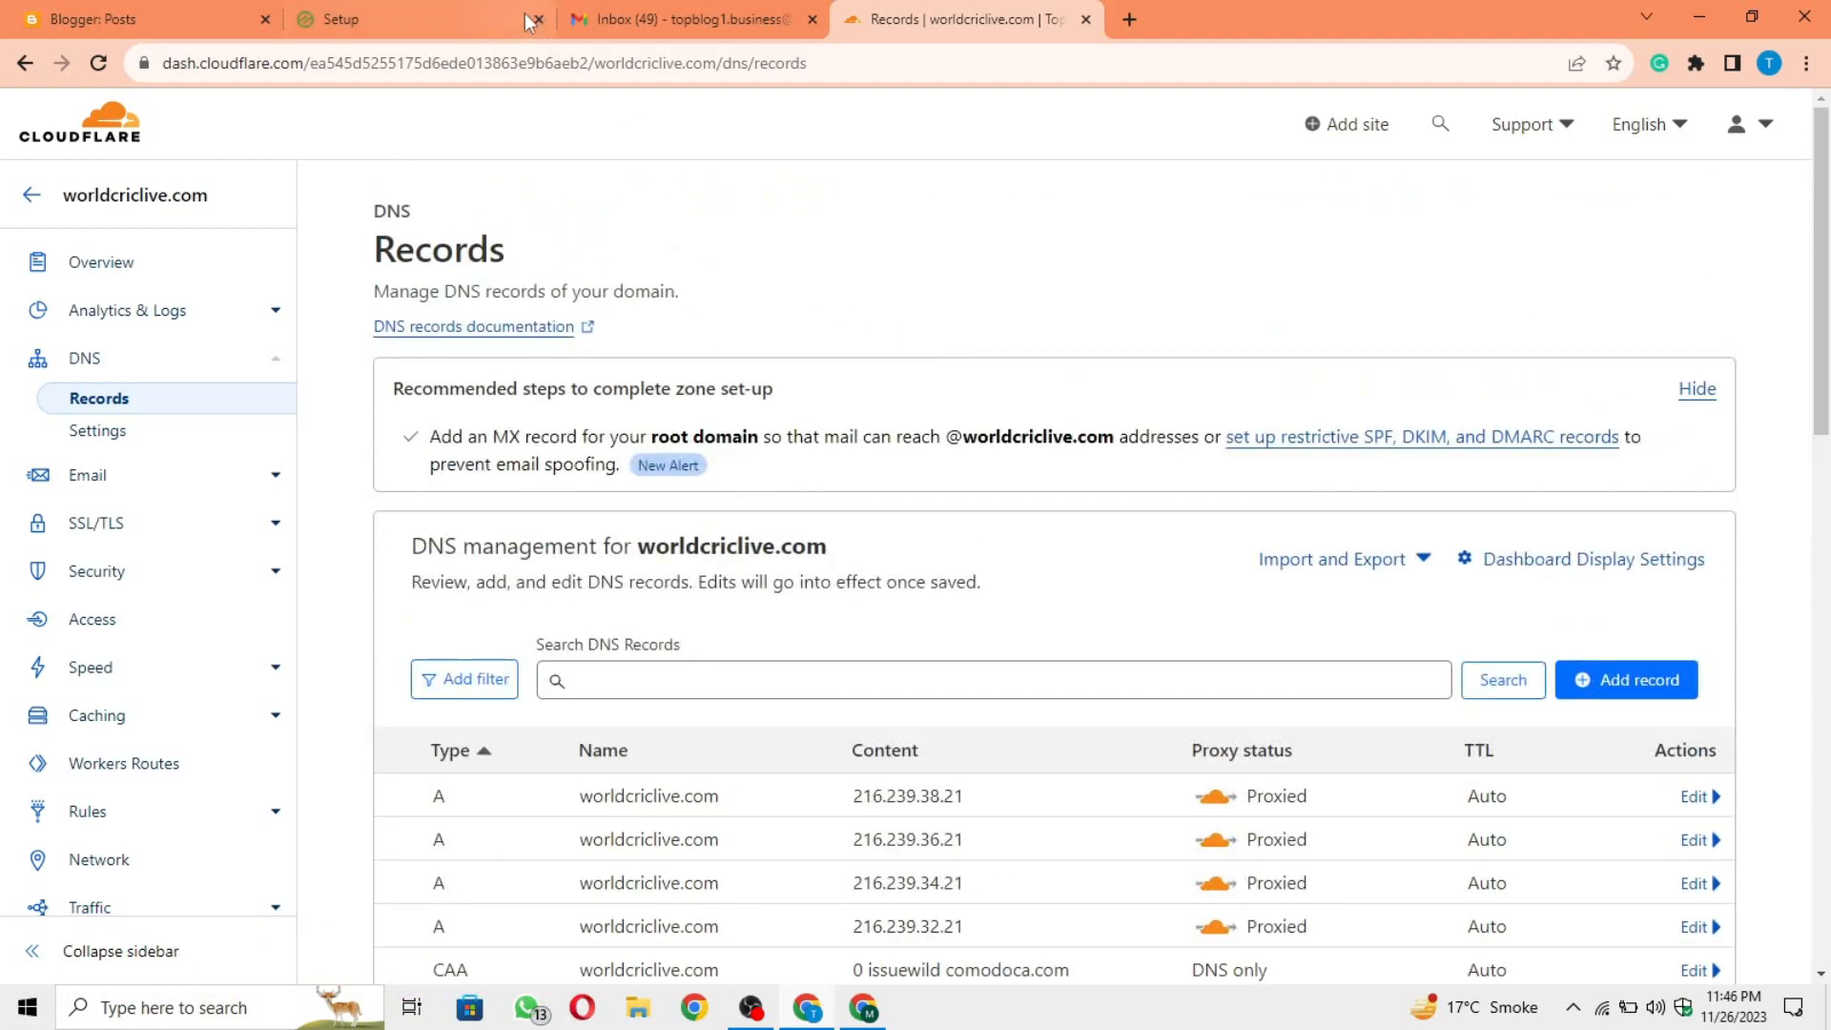
Step: Examine the available site integration methods for worldcriclive.com in Ezoic
click(496, 19)
scroll(879, 662, up, 5)
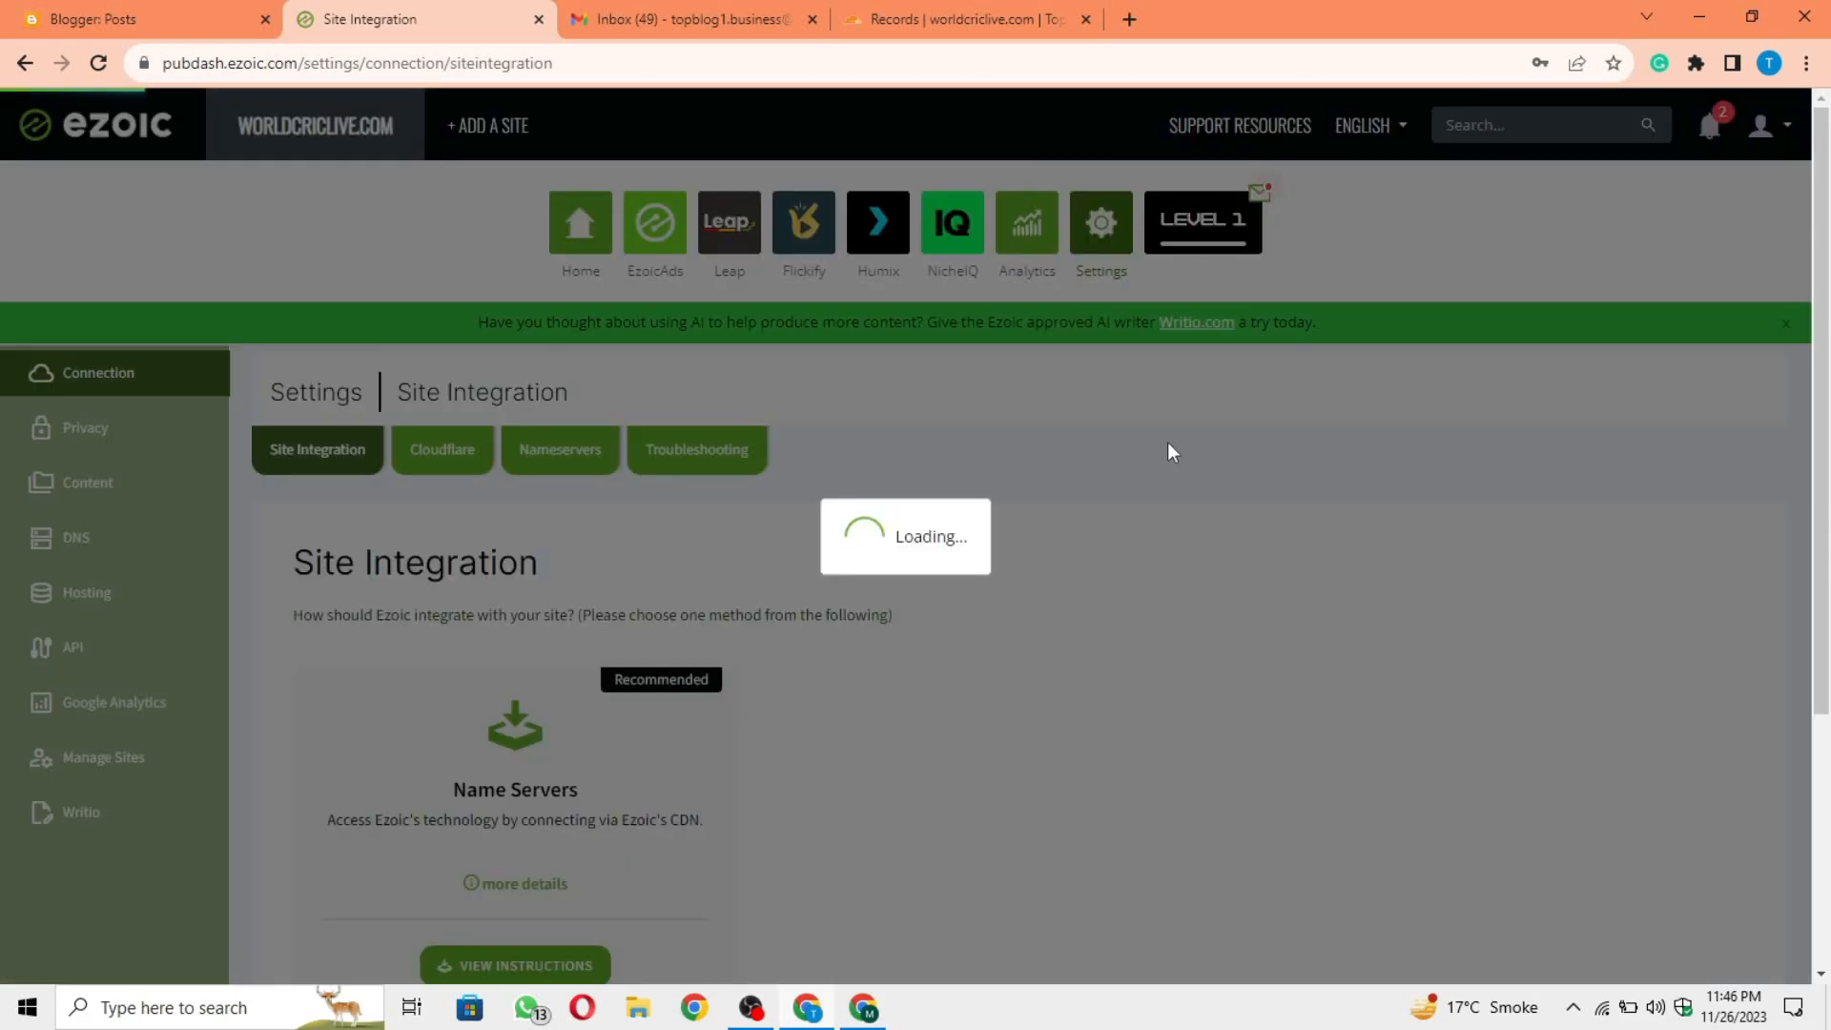
scroll(1018, 629, down, 2)
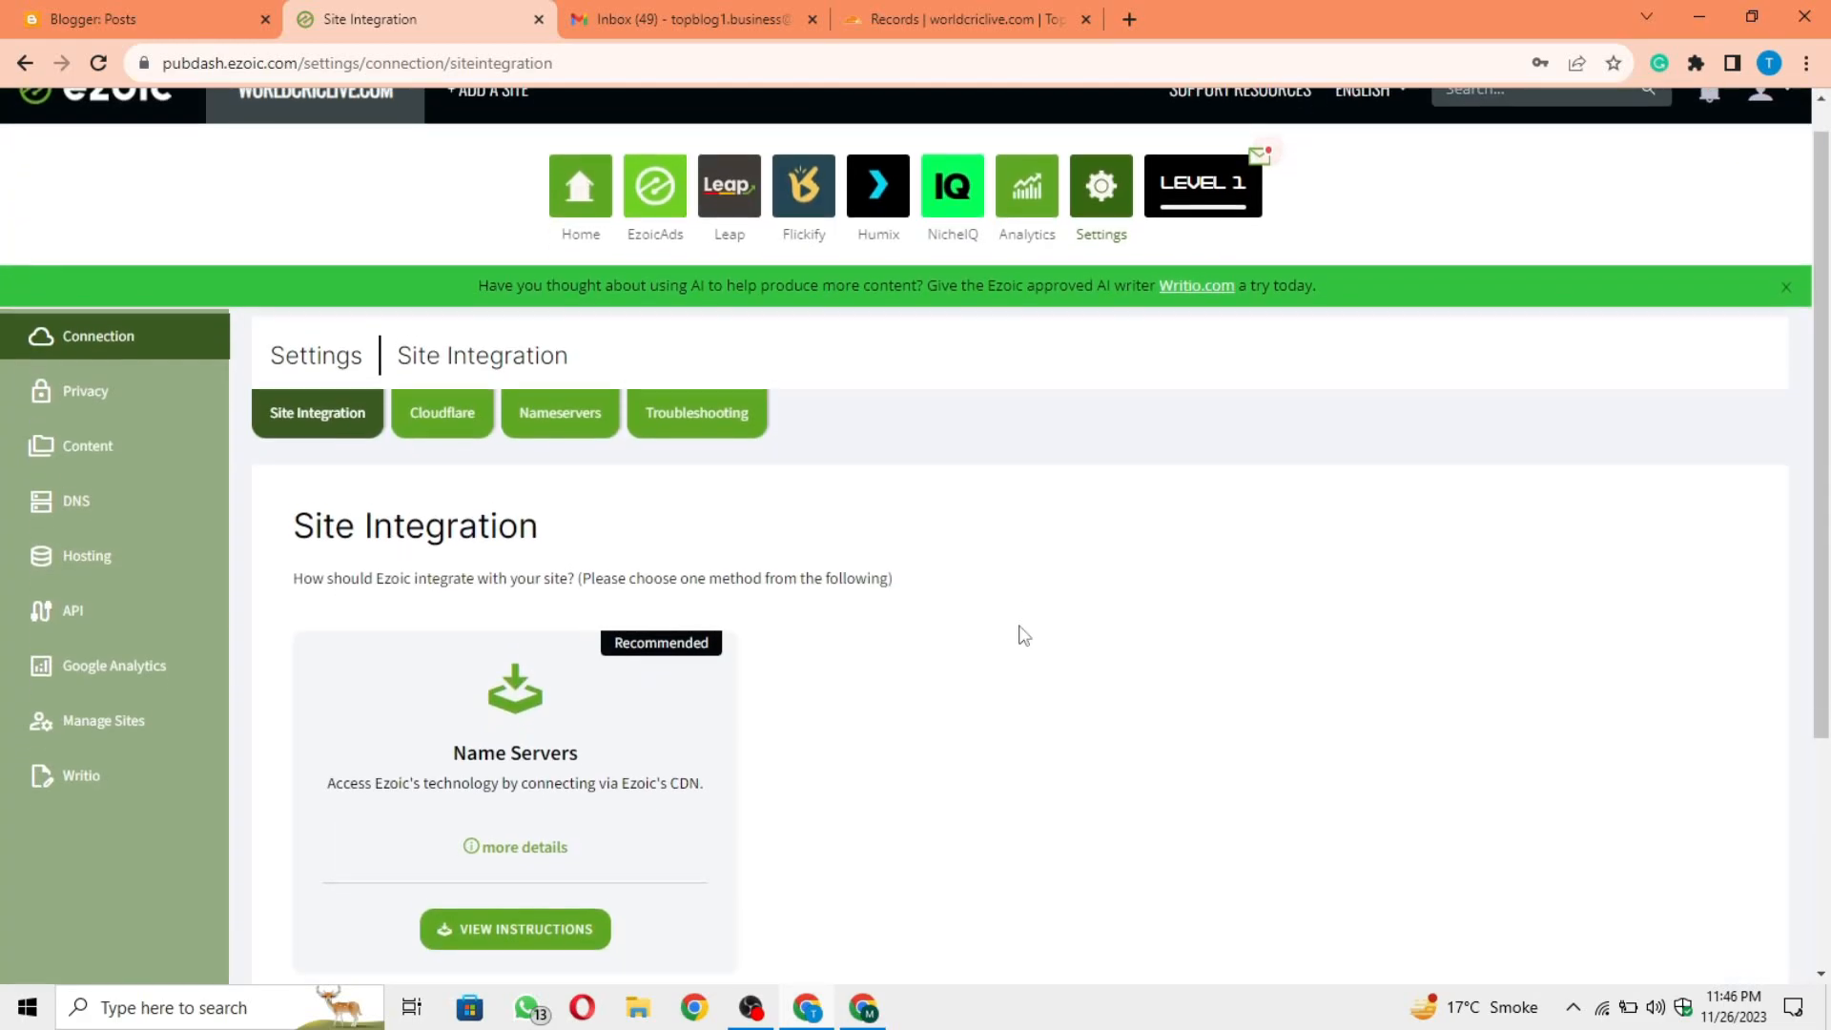
drag(413, 630, 641, 658)
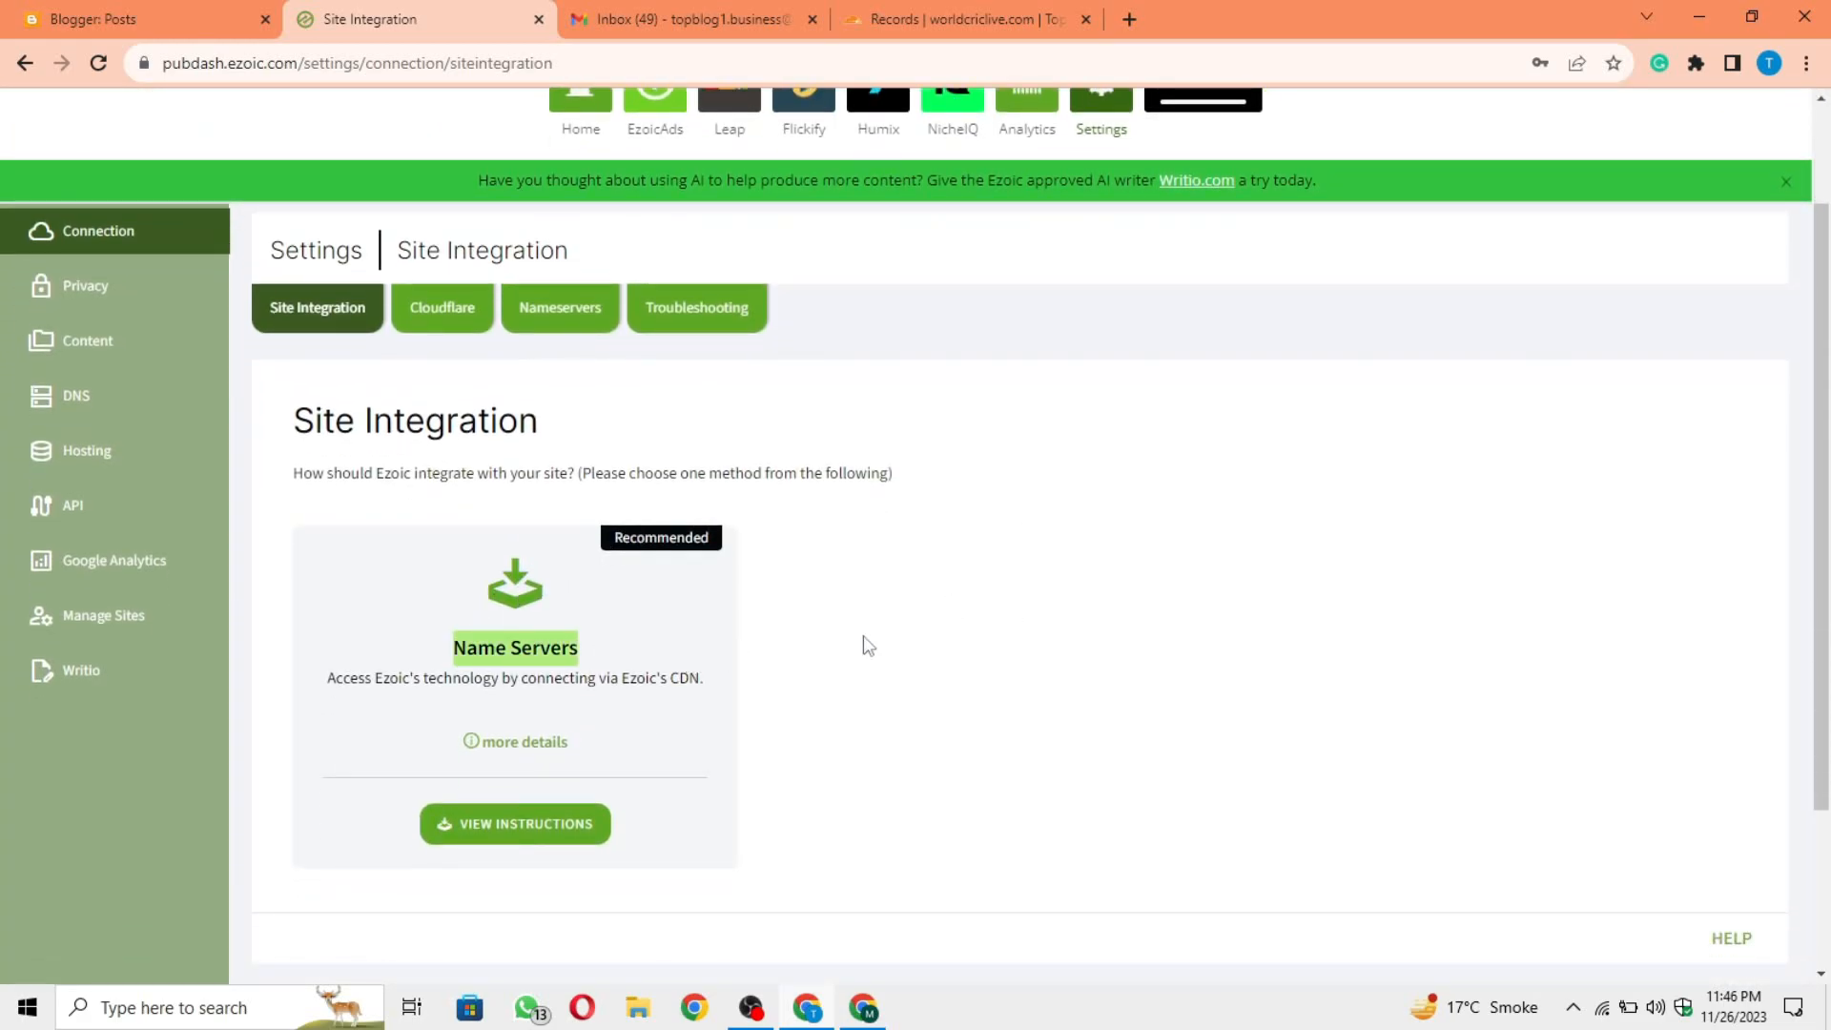
click(907, 629)
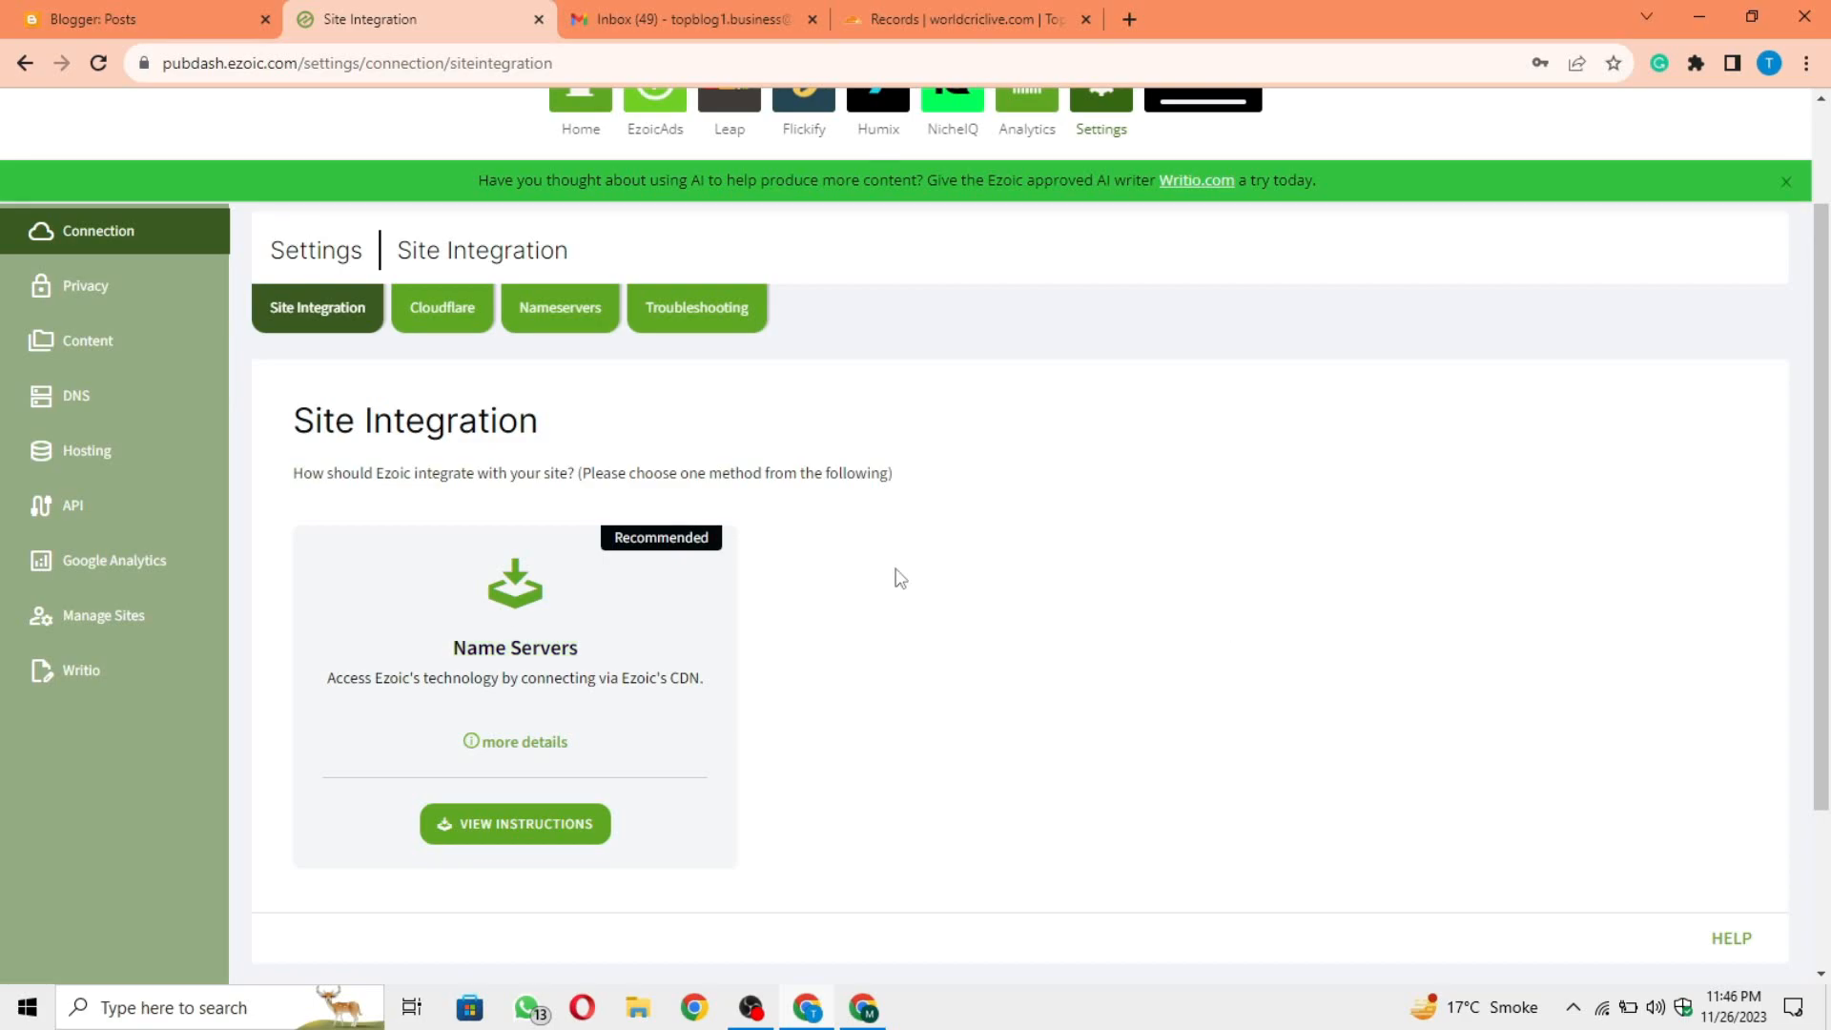
scroll(896, 577, down, 1)
scroll(894, 569, up, 2)
Step: Open Ezoic's Cloudflare connection settings, decline Windows Hello protection and start activation via own account
click(412, 393)
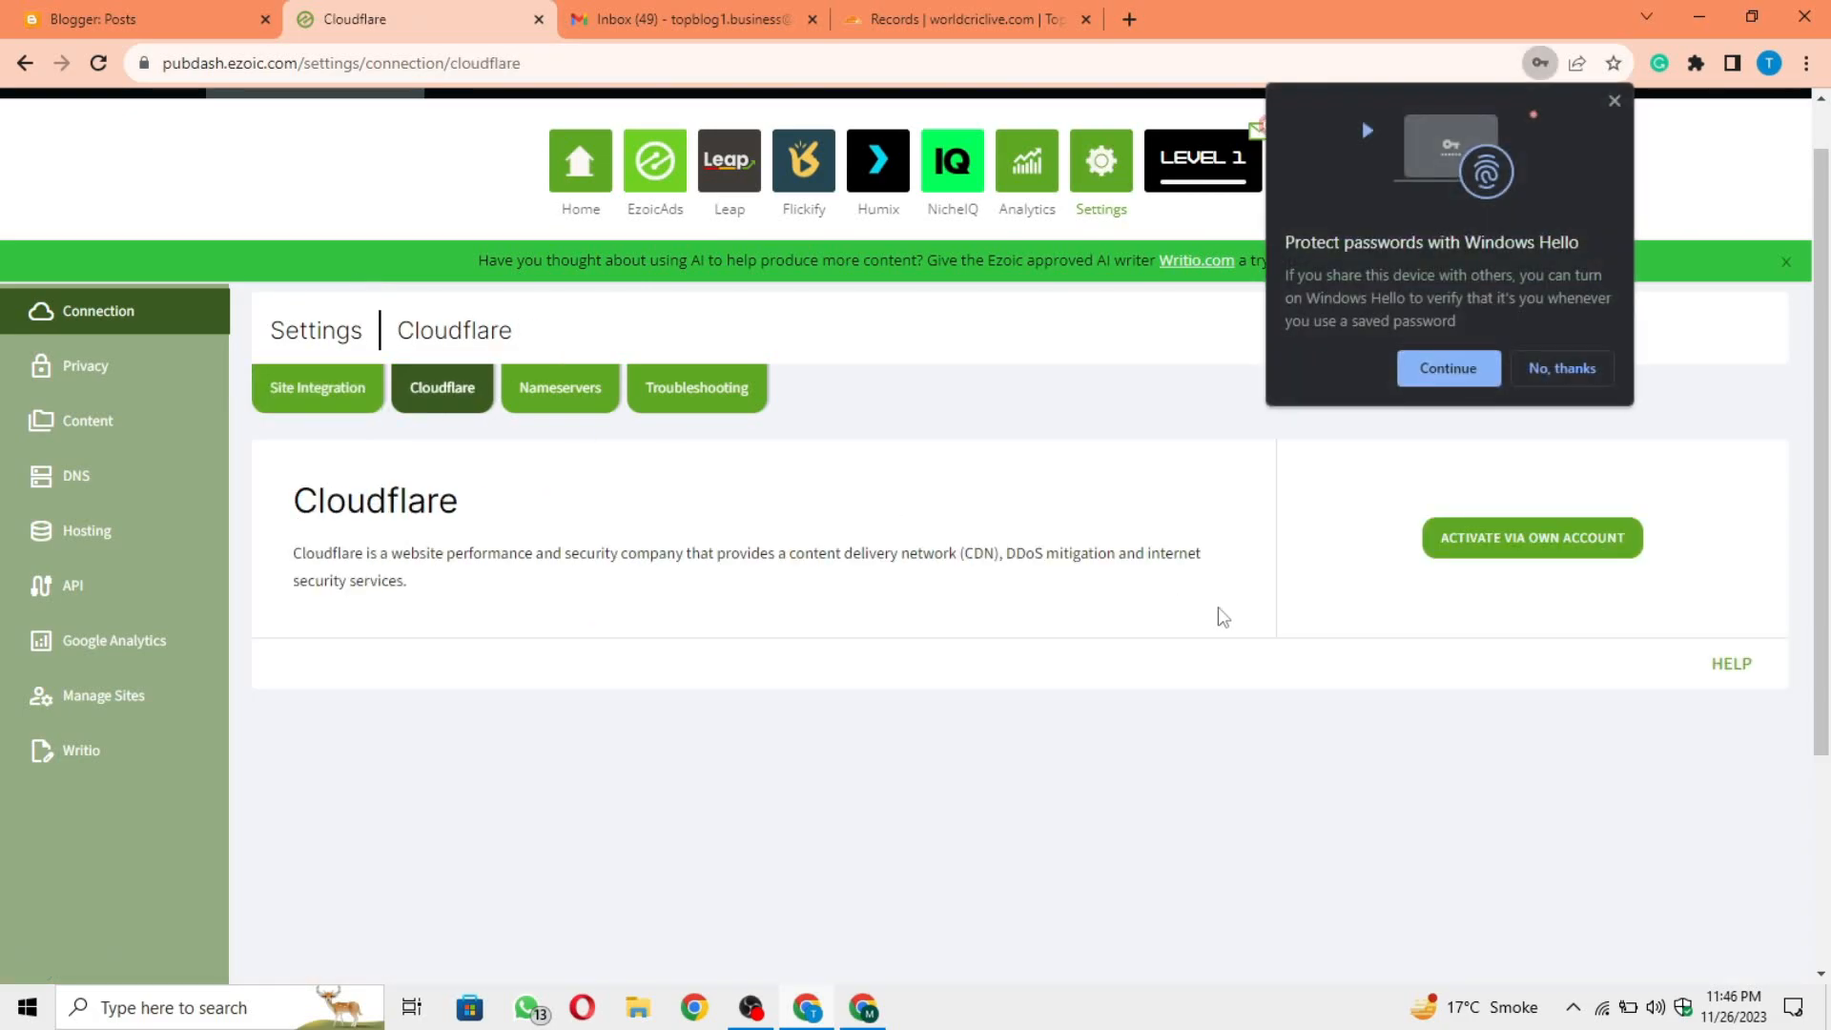
click(1594, 360)
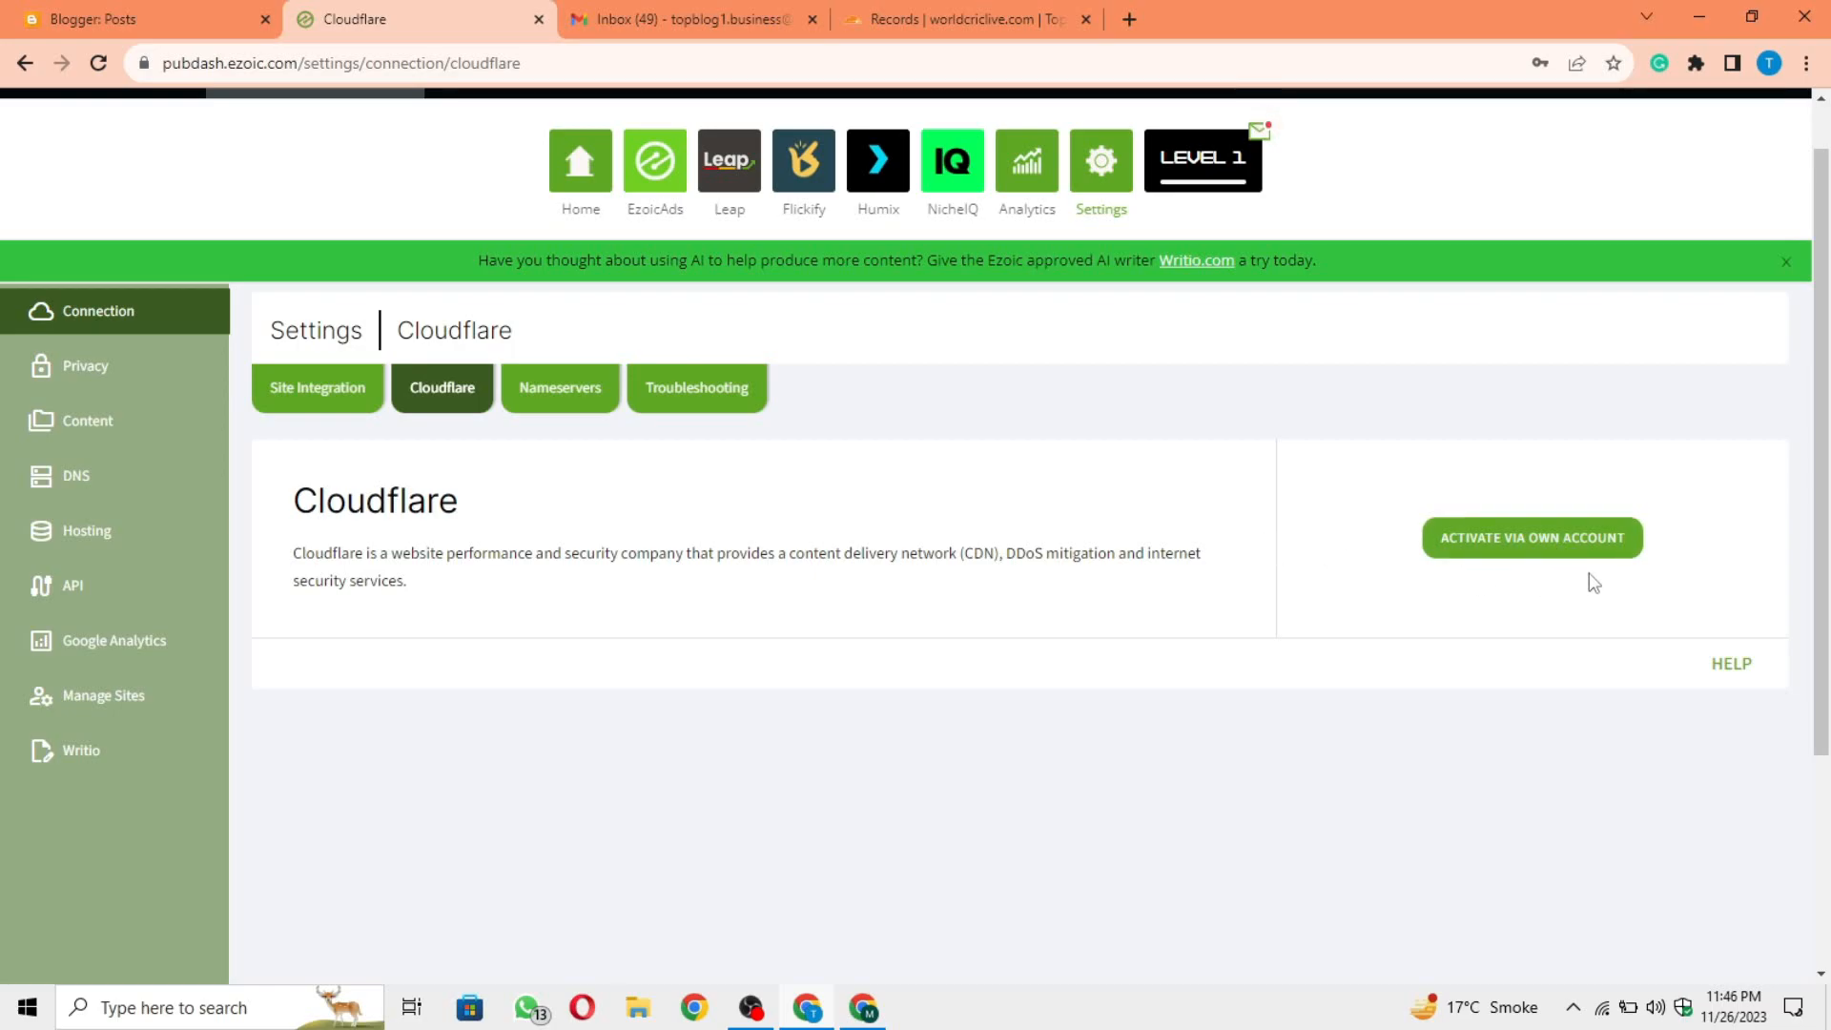
click(1571, 541)
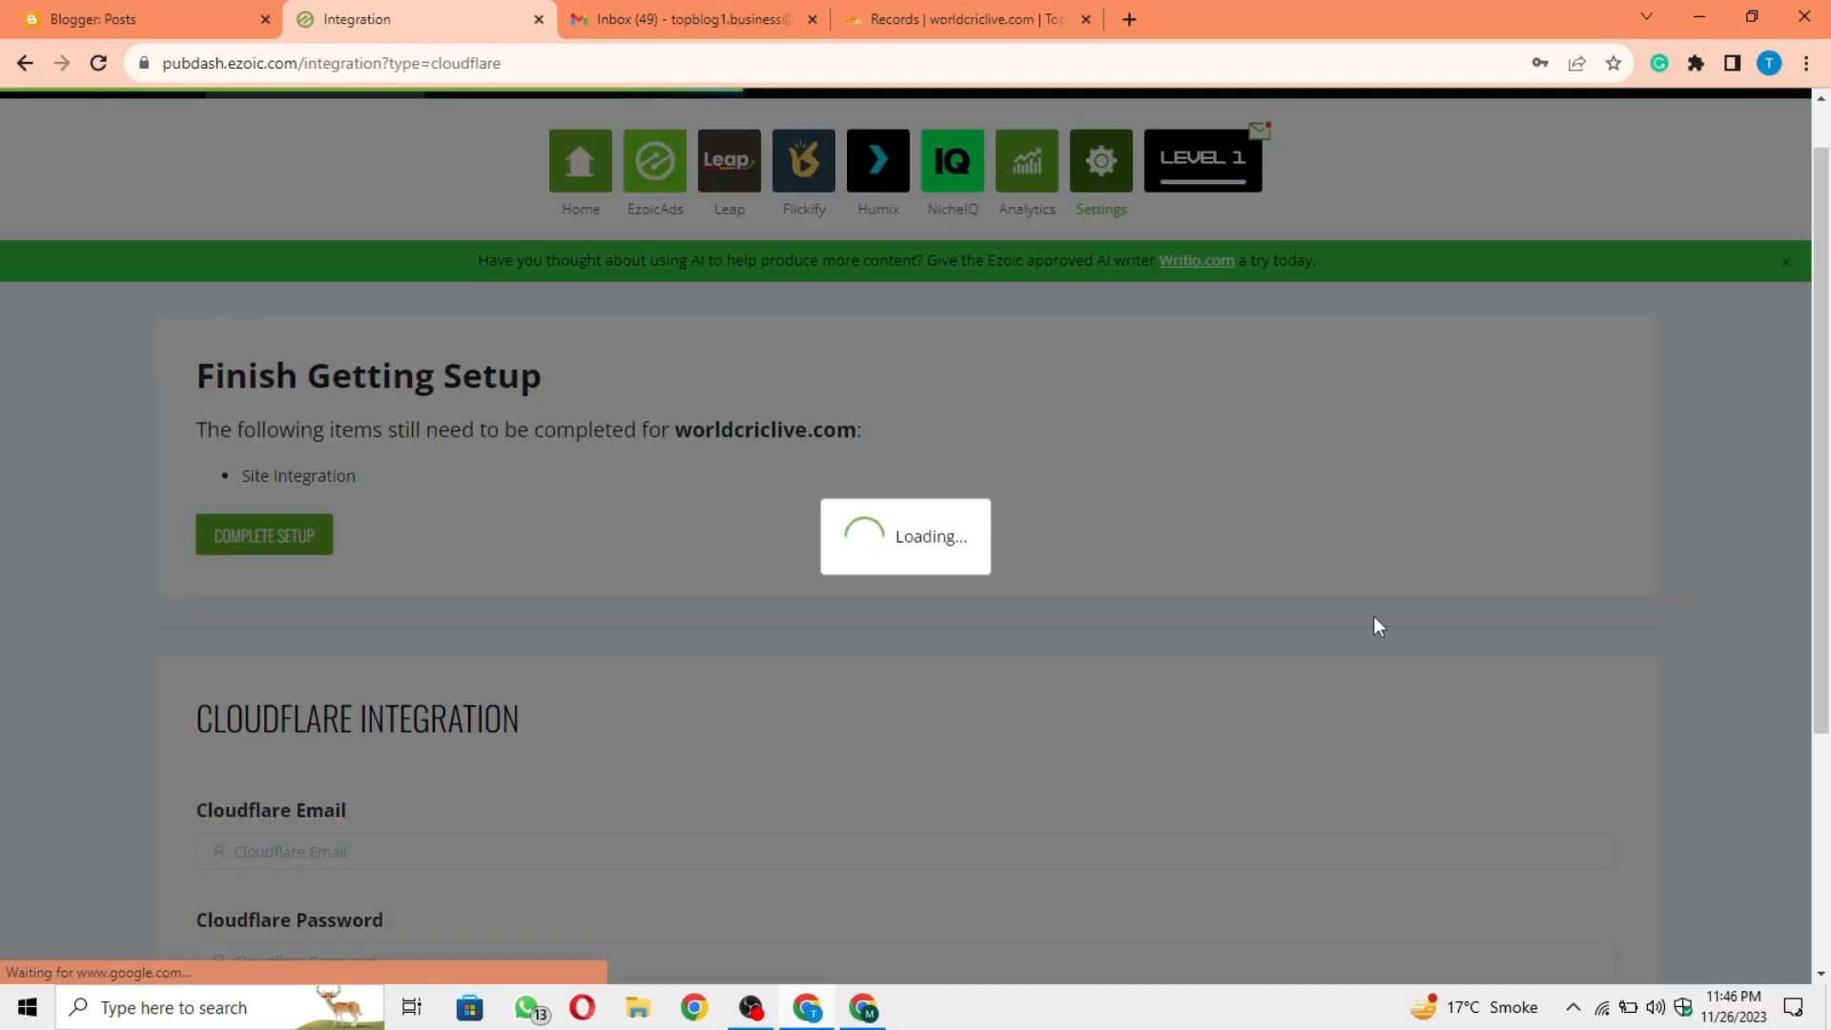
Step: Clear the prefilled e-mail and password in the Cloudflare Integration form
scroll(1373, 625, down, 3)
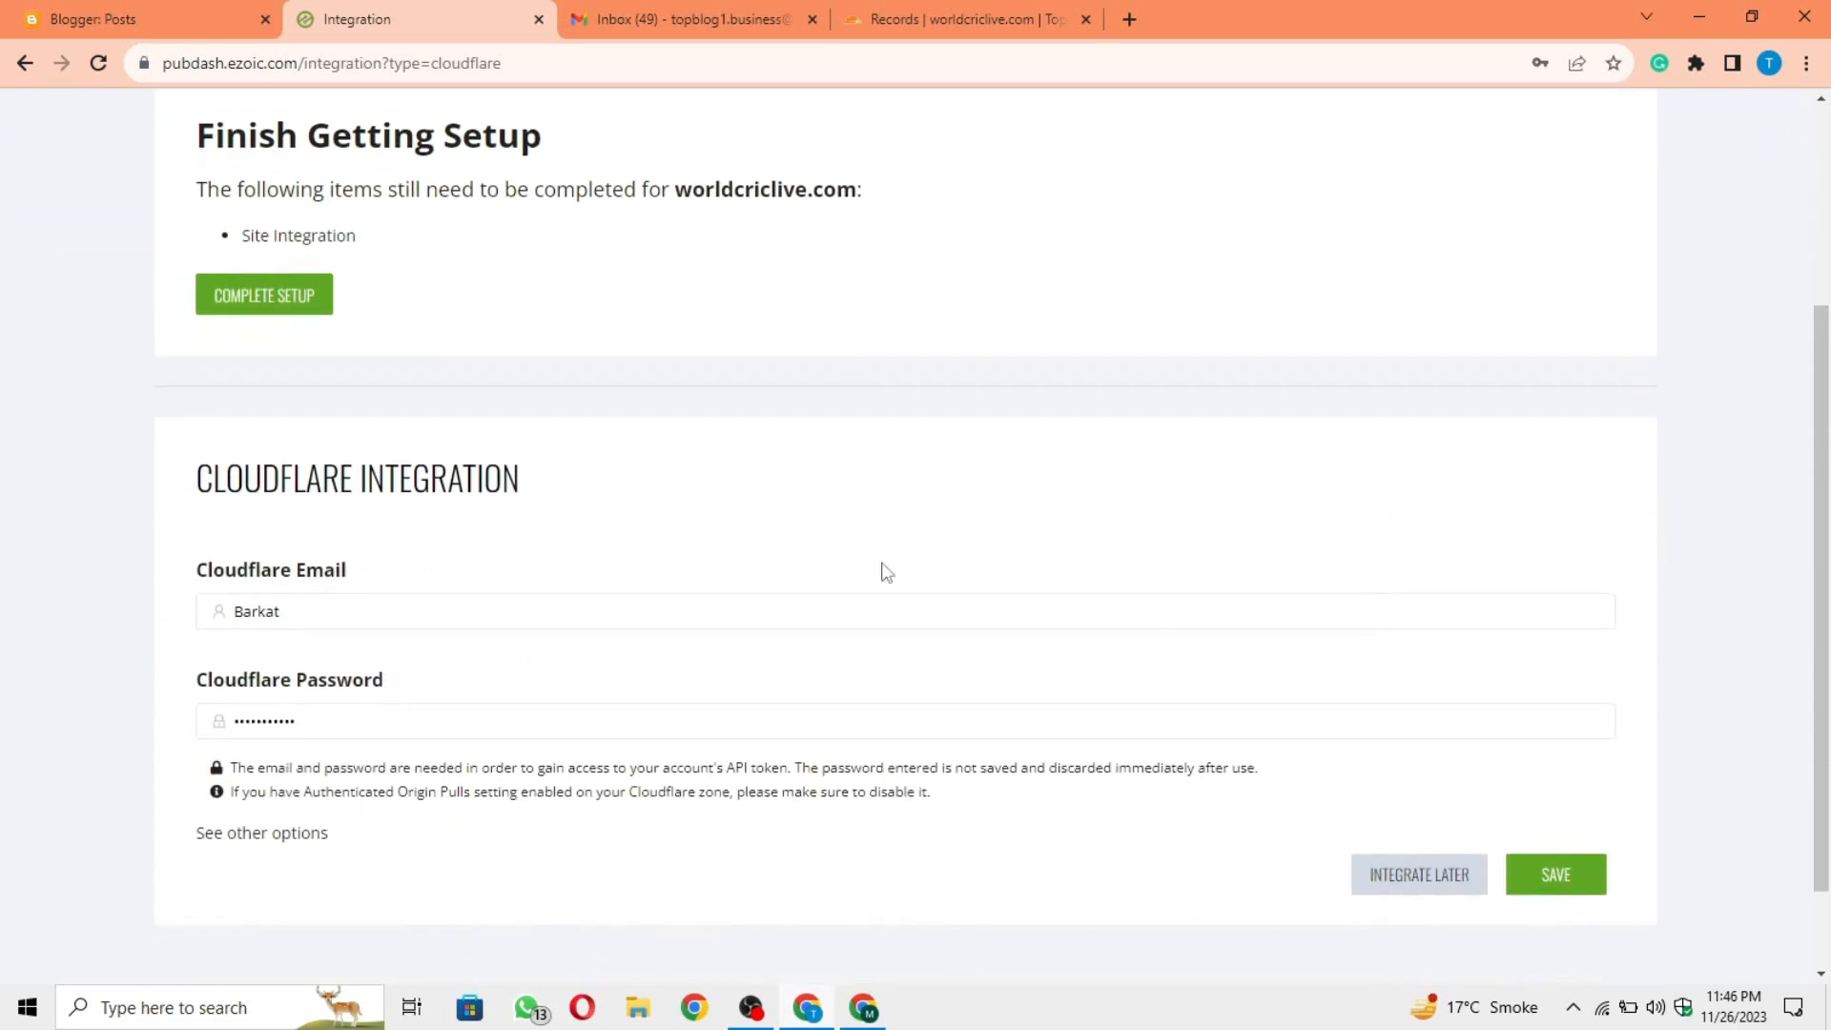
click(299, 610)
drag(299, 610, 201, 615)
key(BackSpace)
click(324, 729)
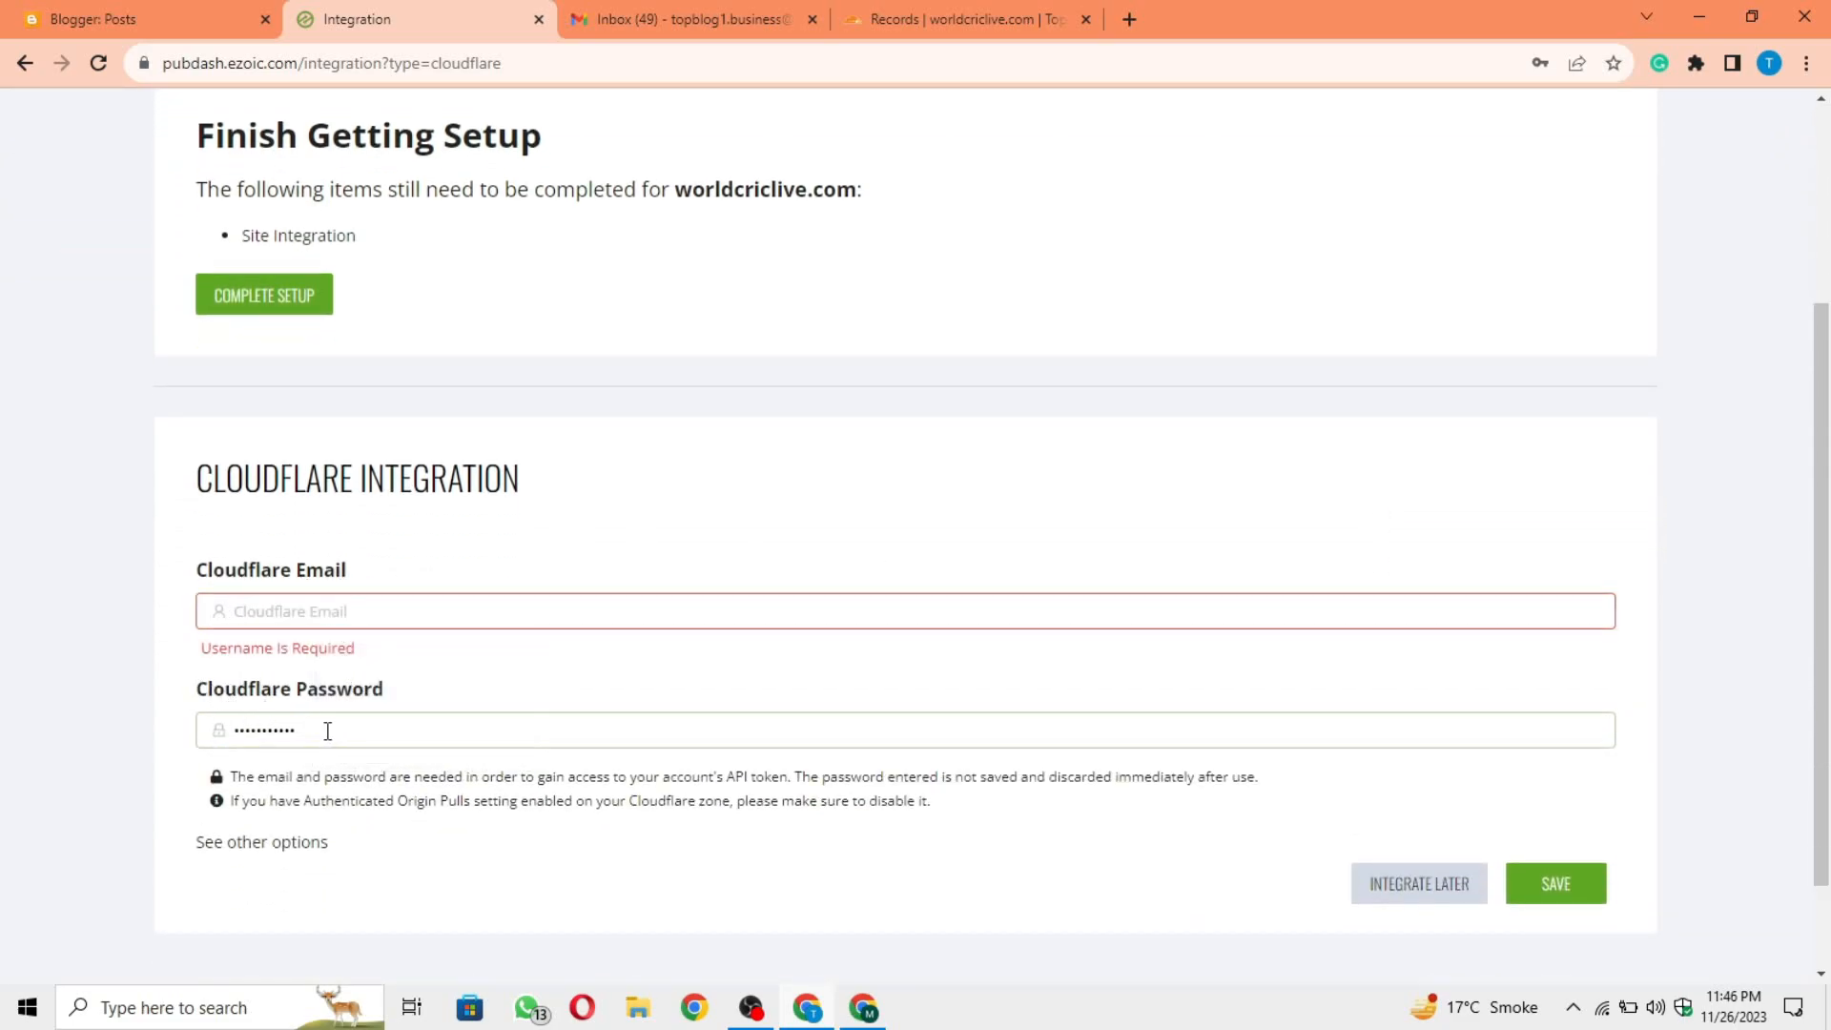
drag(323, 728, 221, 737)
key(BackSpace)
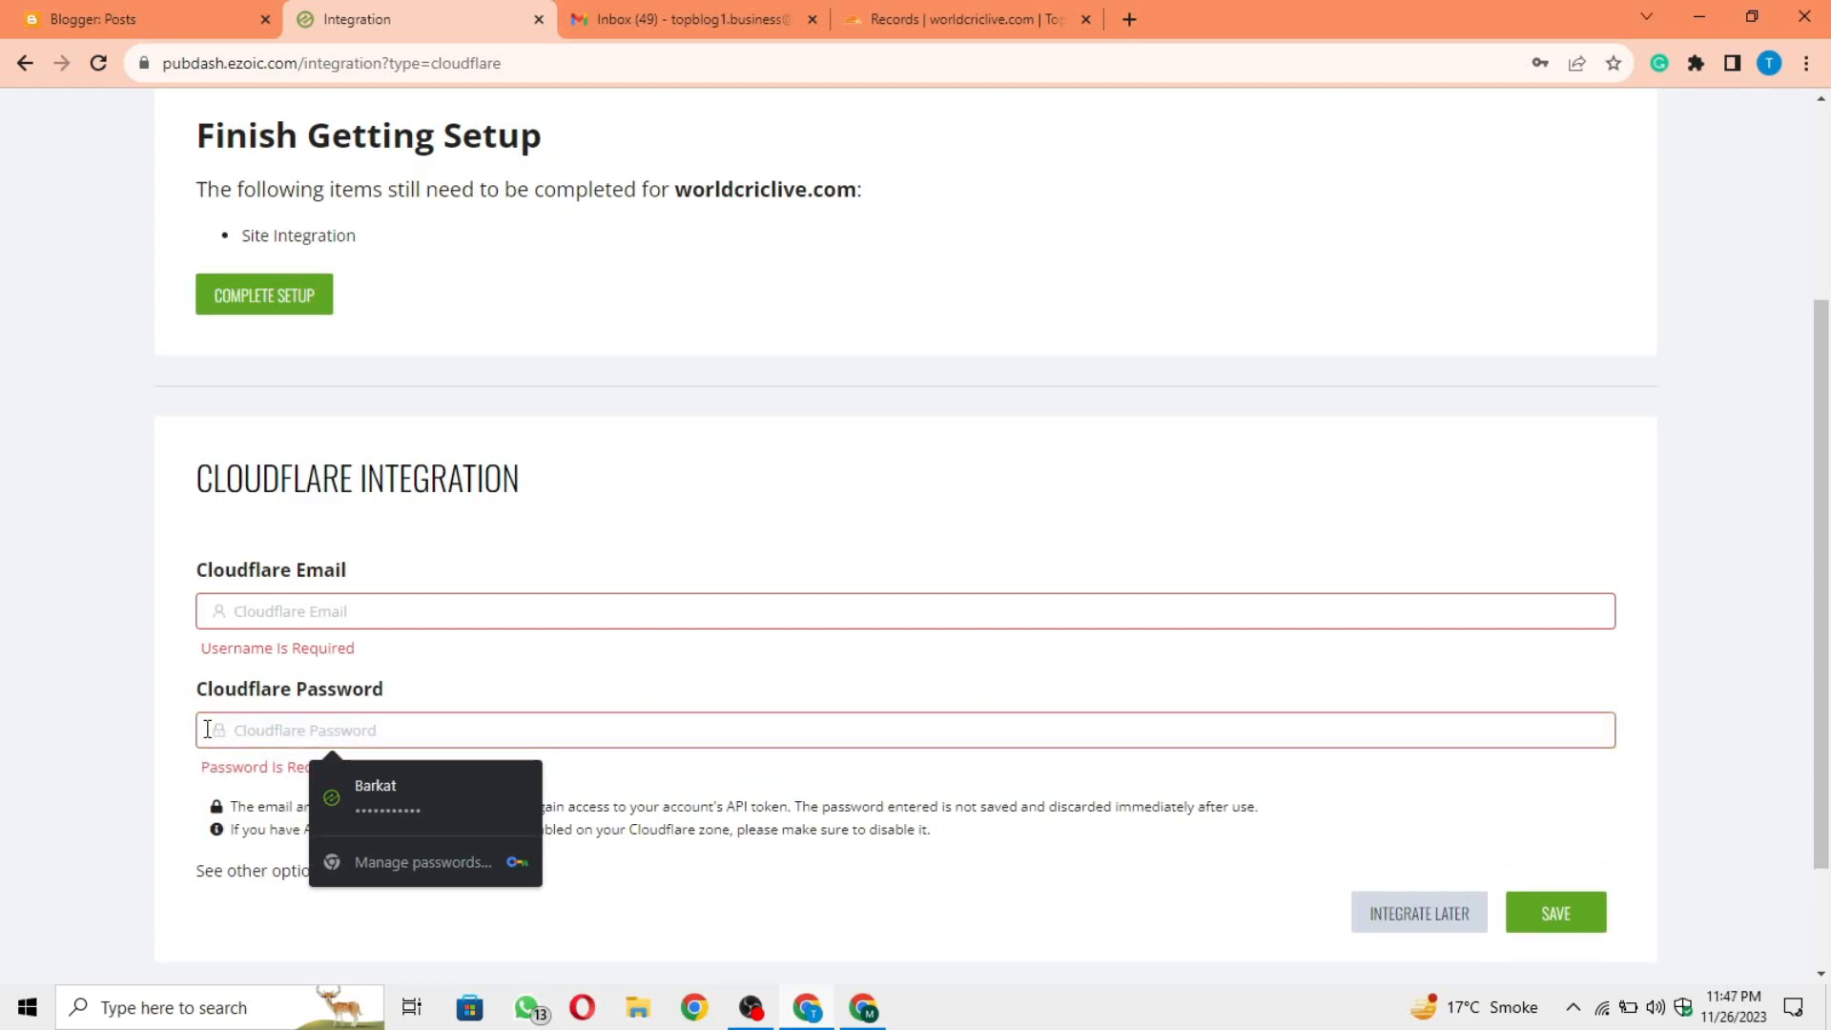
Step: Fill in the Cloudflare account's e-mail and password, save the integration and decline storing the password in the browser
click(347, 602)
click(611, 510)
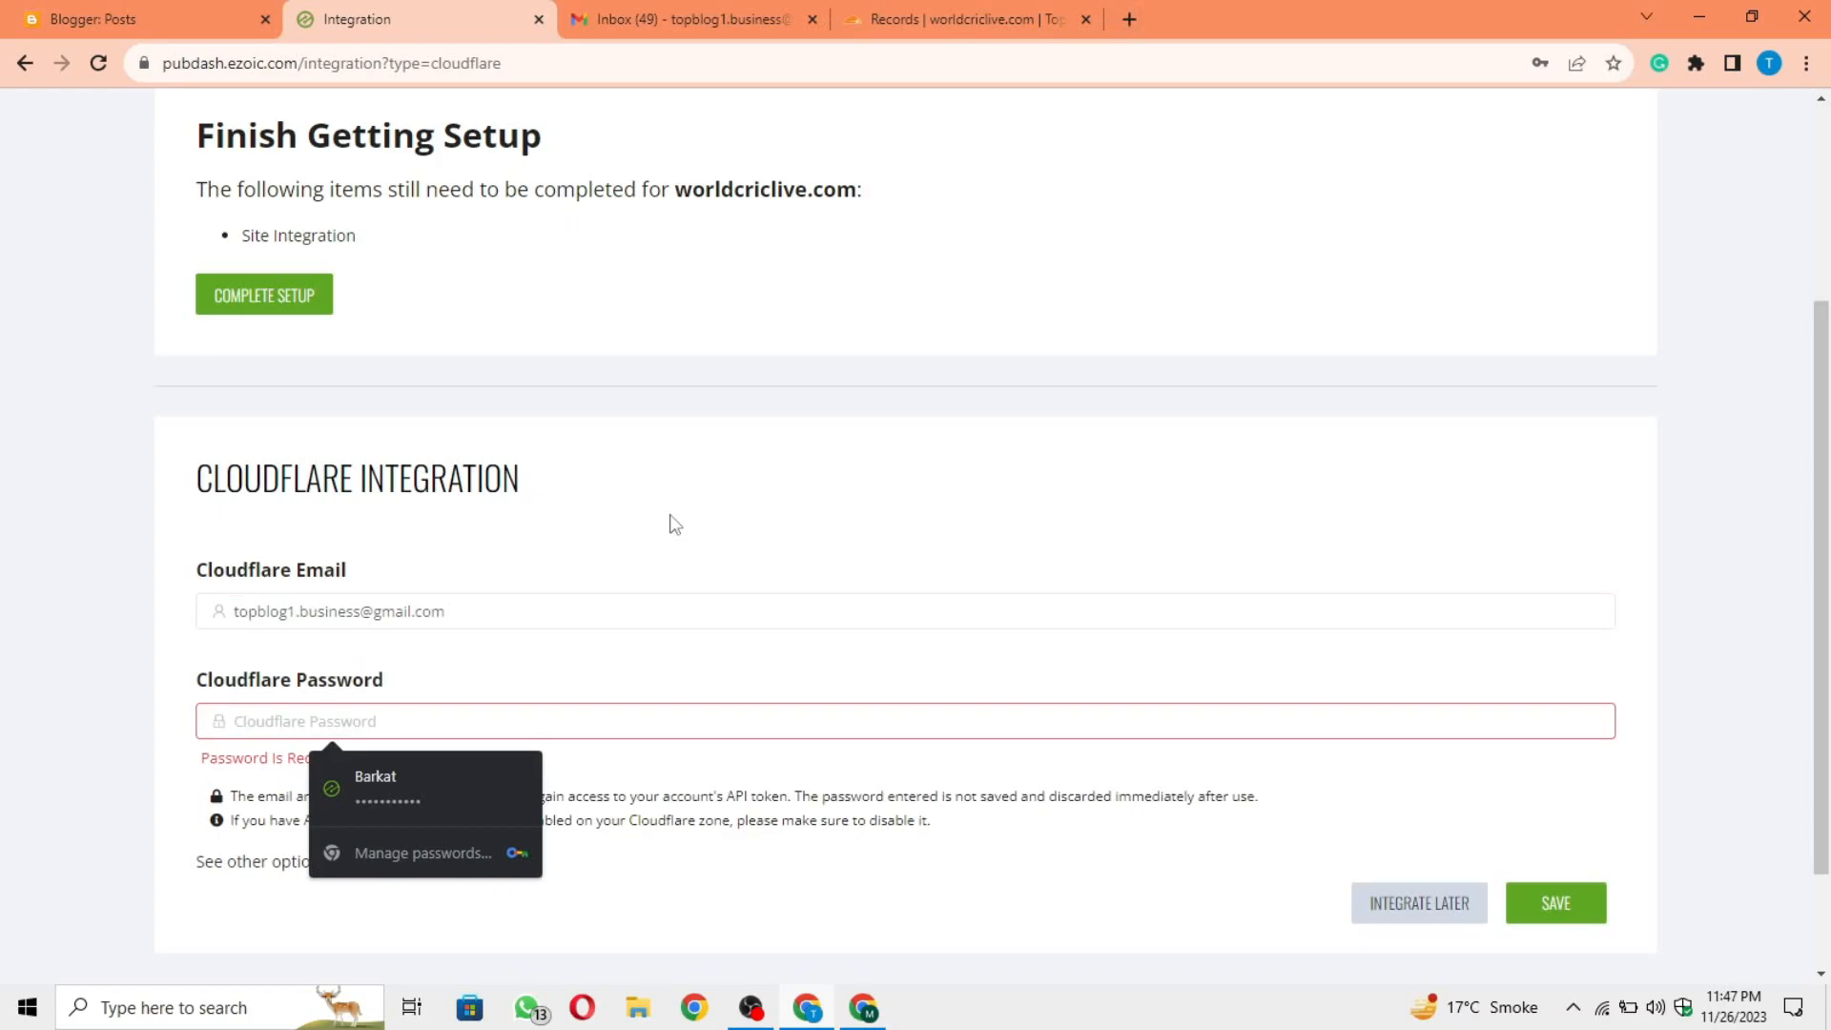
key(ctrl+v)
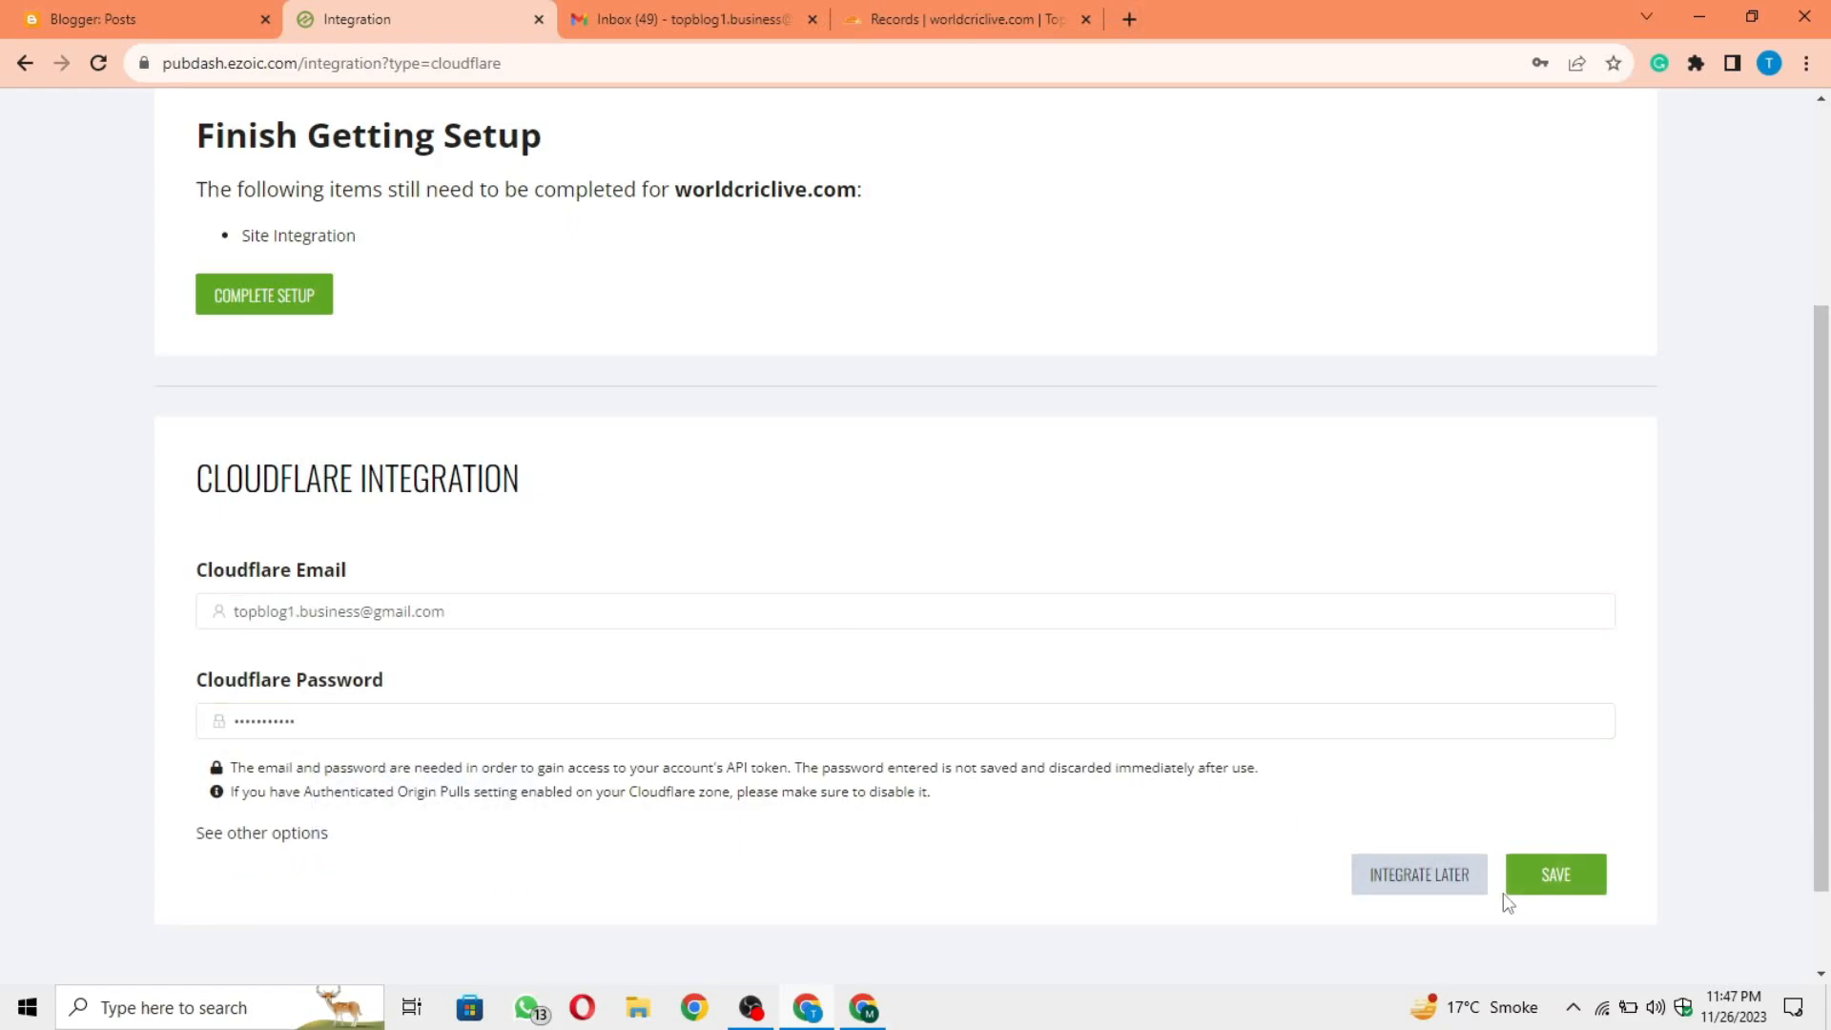
click(1554, 879)
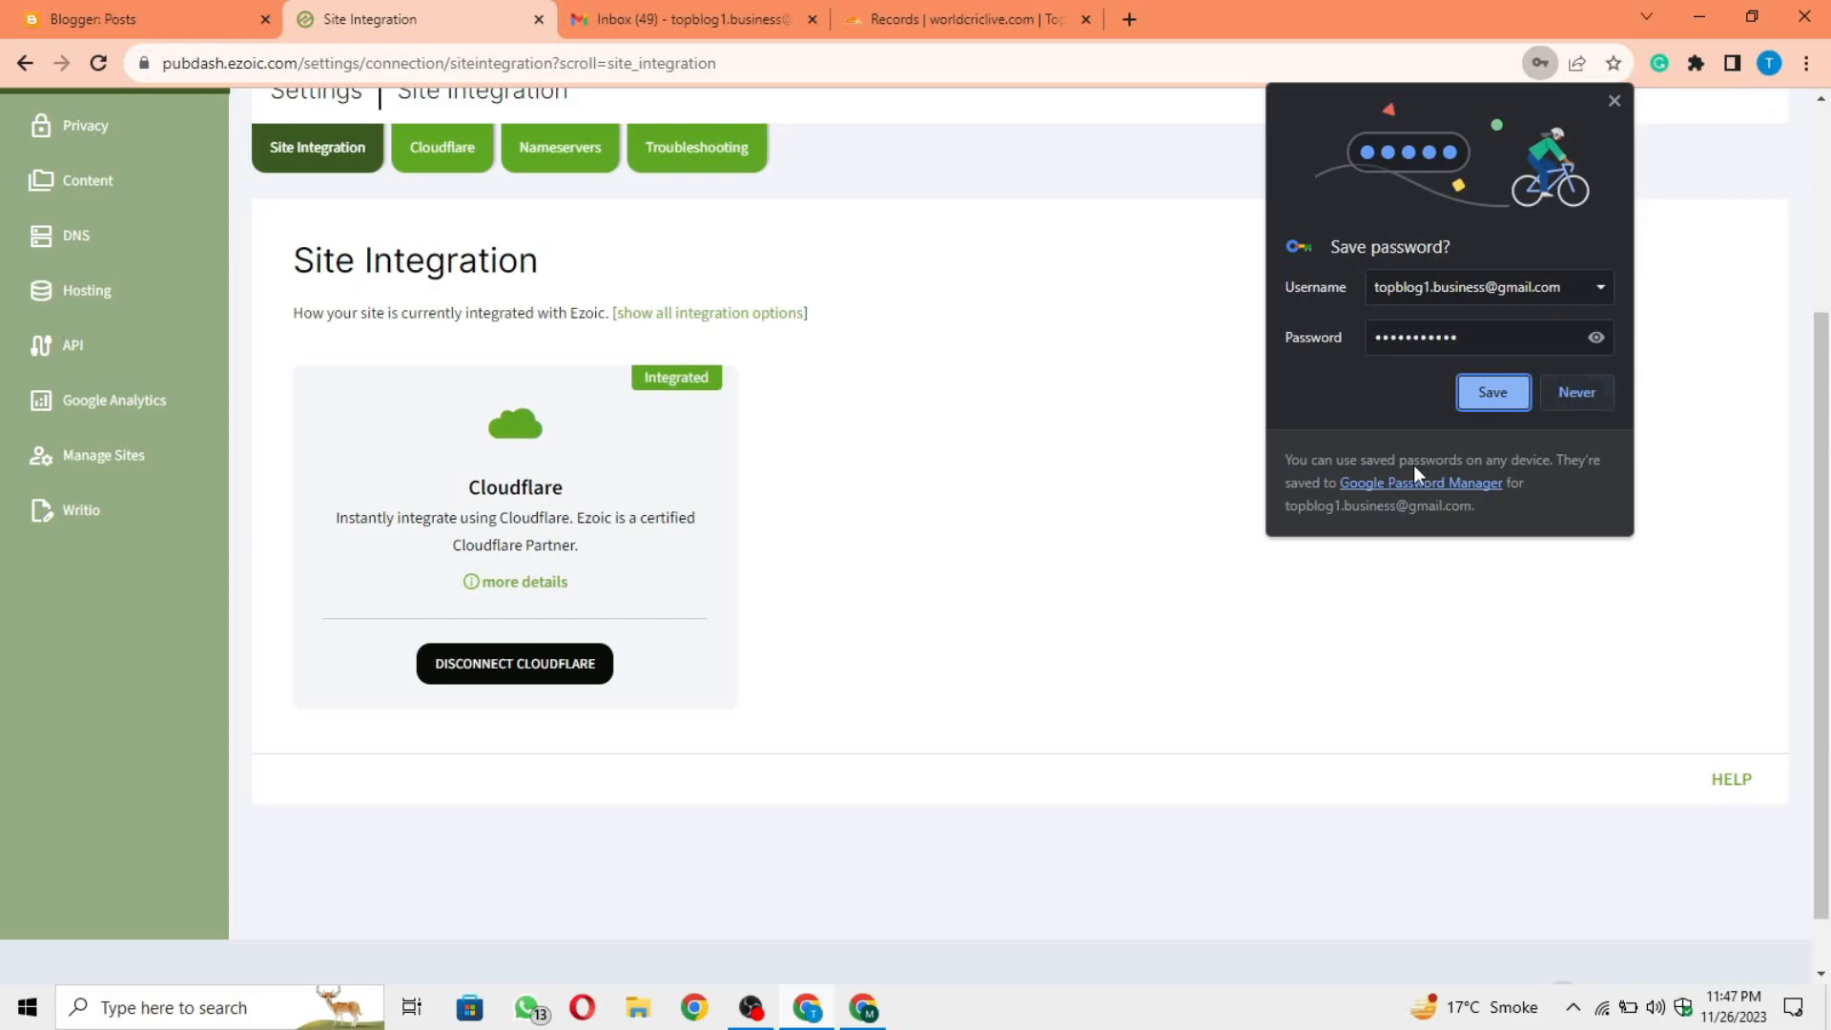
click(1573, 391)
Step: Review the Connect Your Site and Apply for Ad Manager (MCM) items on Ezoic's setup page
scroll(1145, 442, up, 3)
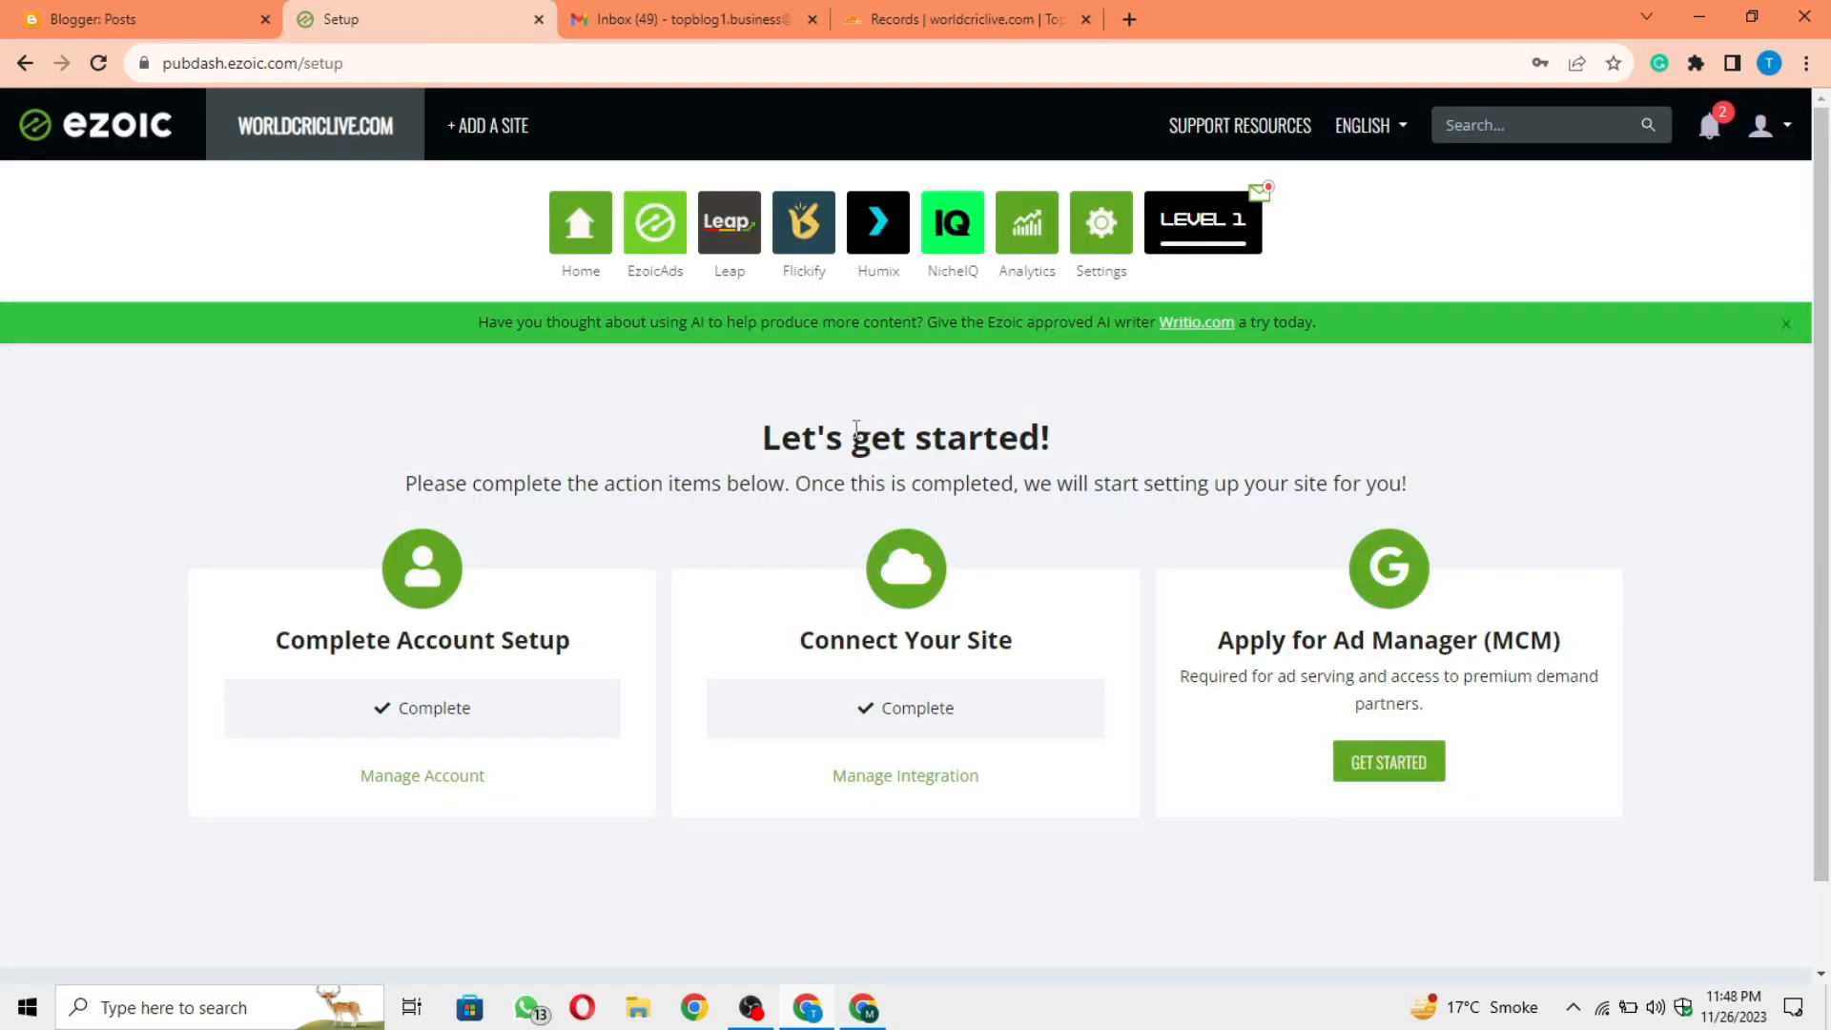
drag(948, 711, 864, 723)
click(906, 753)
drag(1172, 623, 1565, 652)
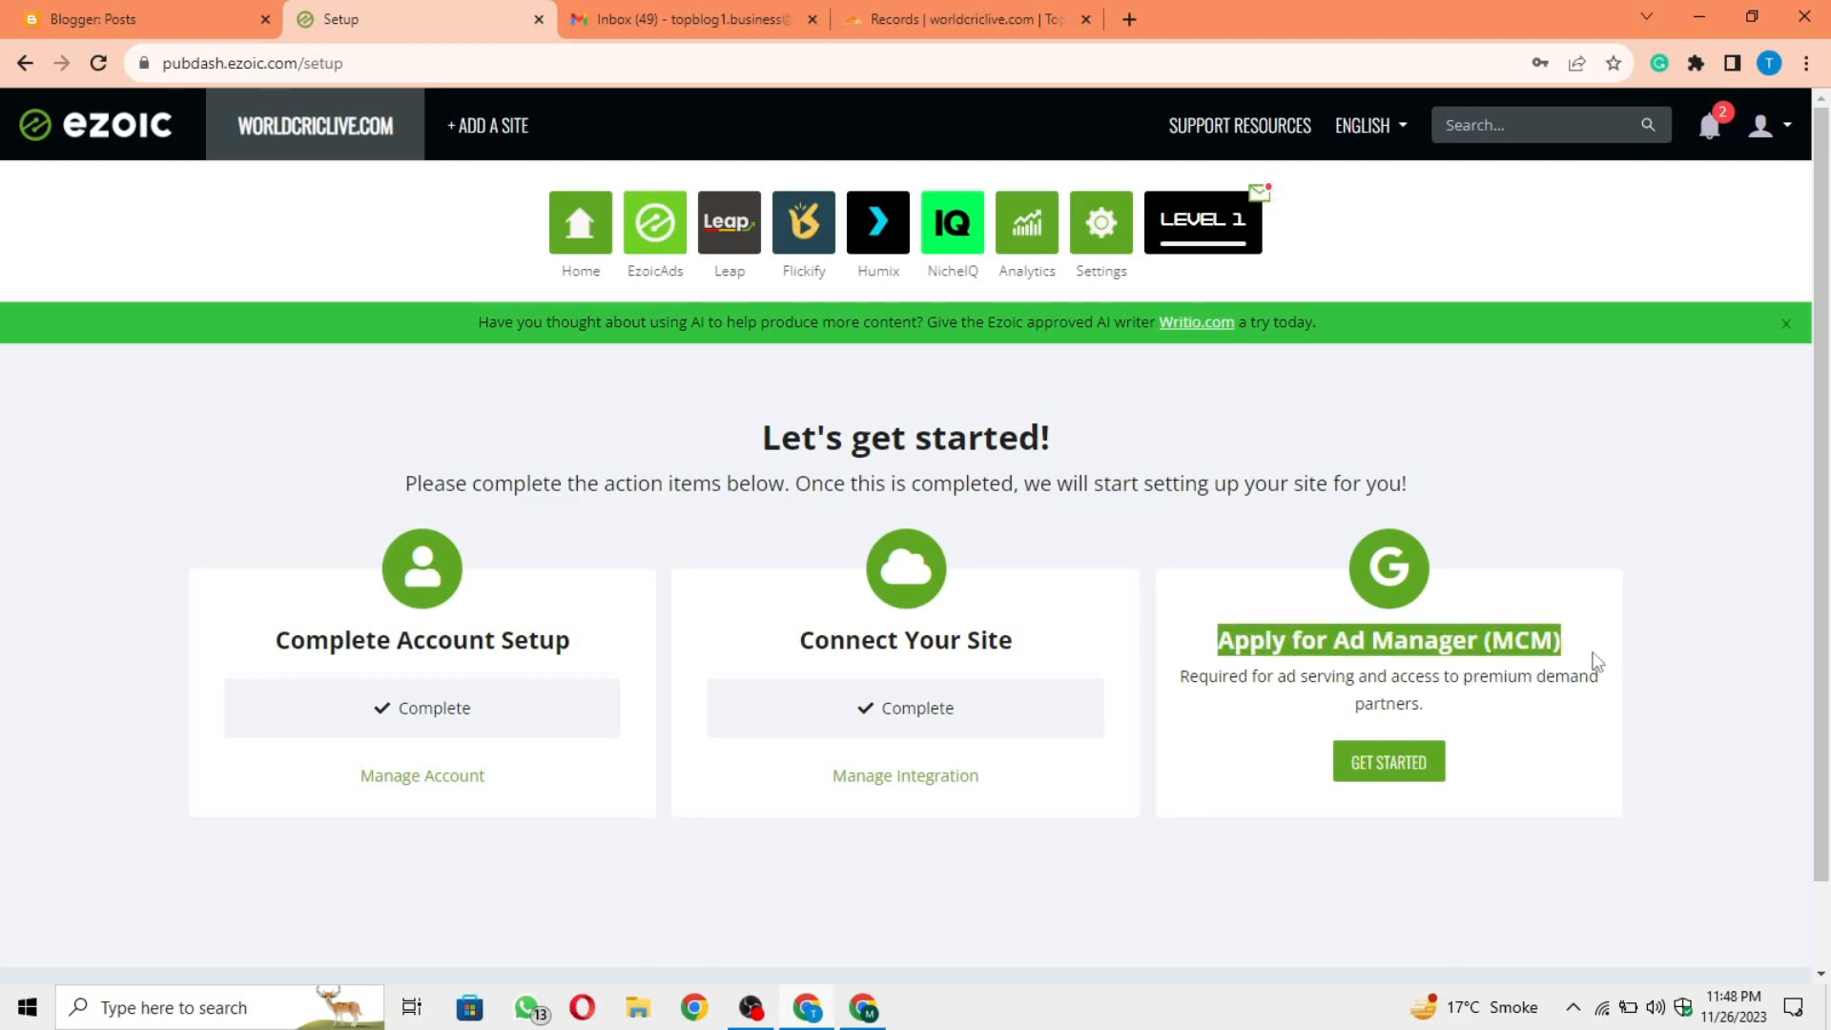
click(1698, 655)
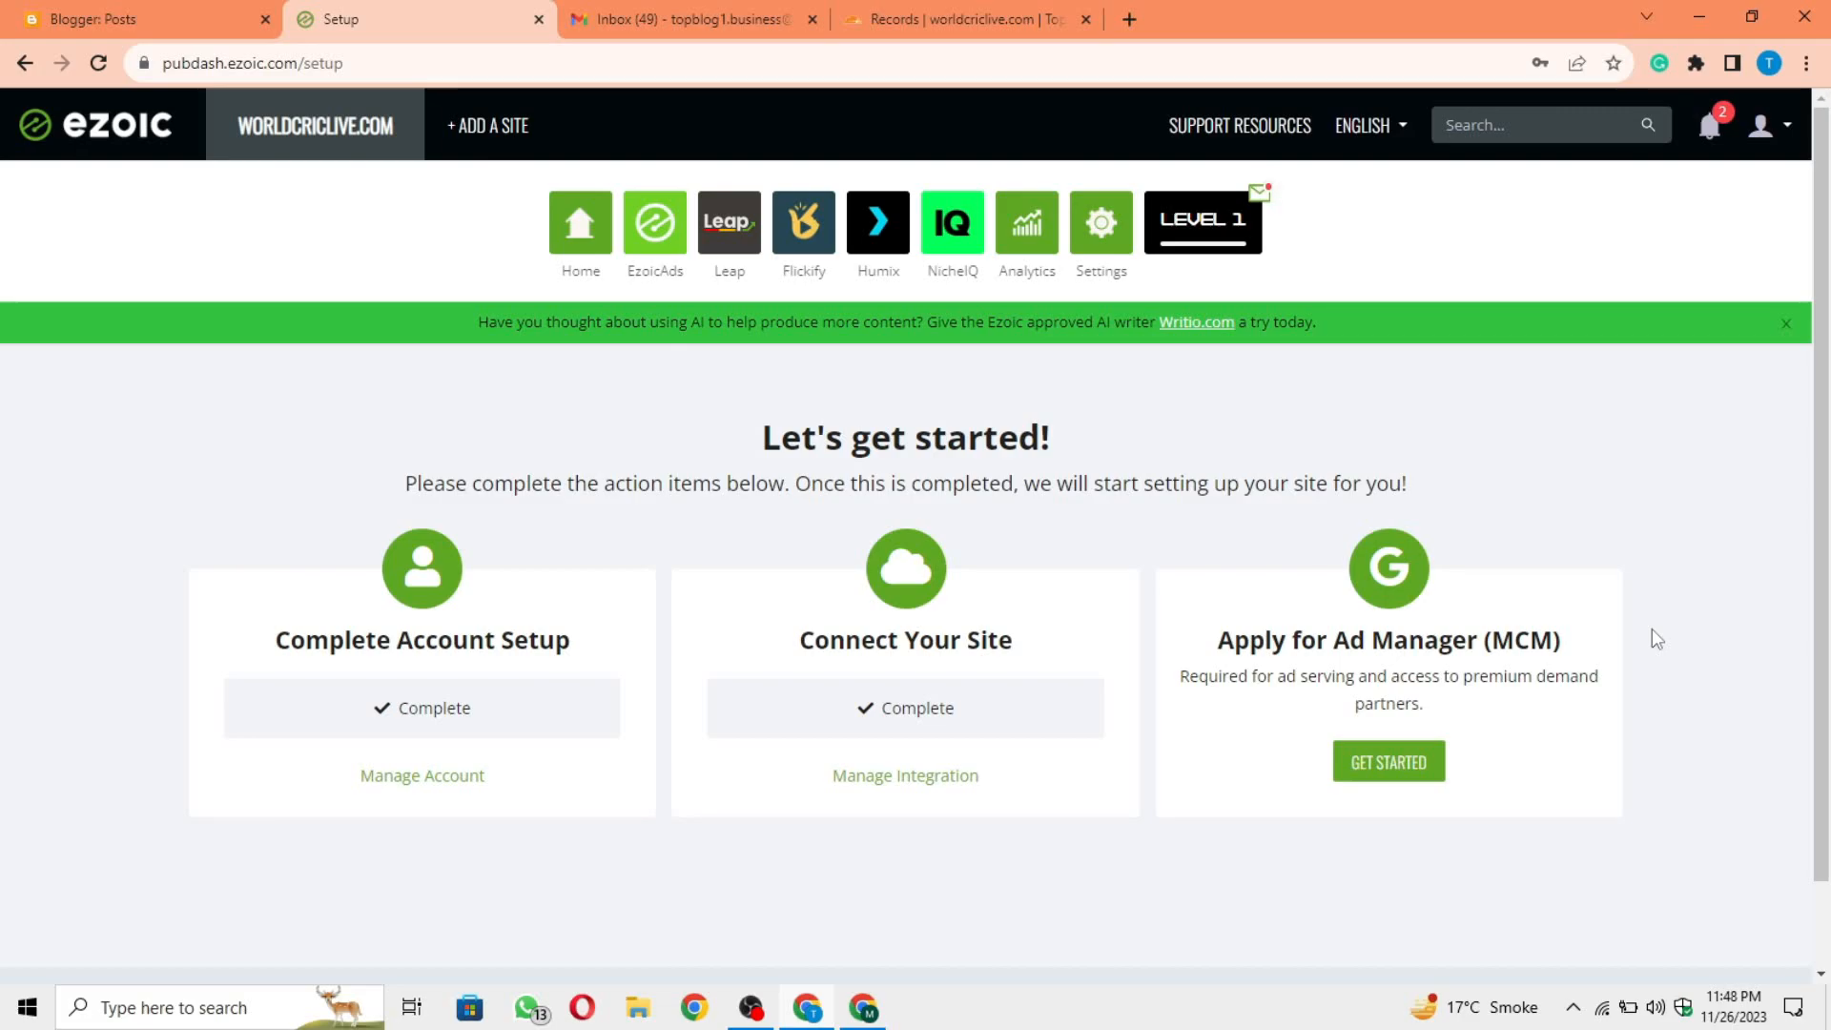
Step: Start the Ad Manager (MCM) application and answer No to having an Ad Manager account and an active AdSense account
click(1412, 761)
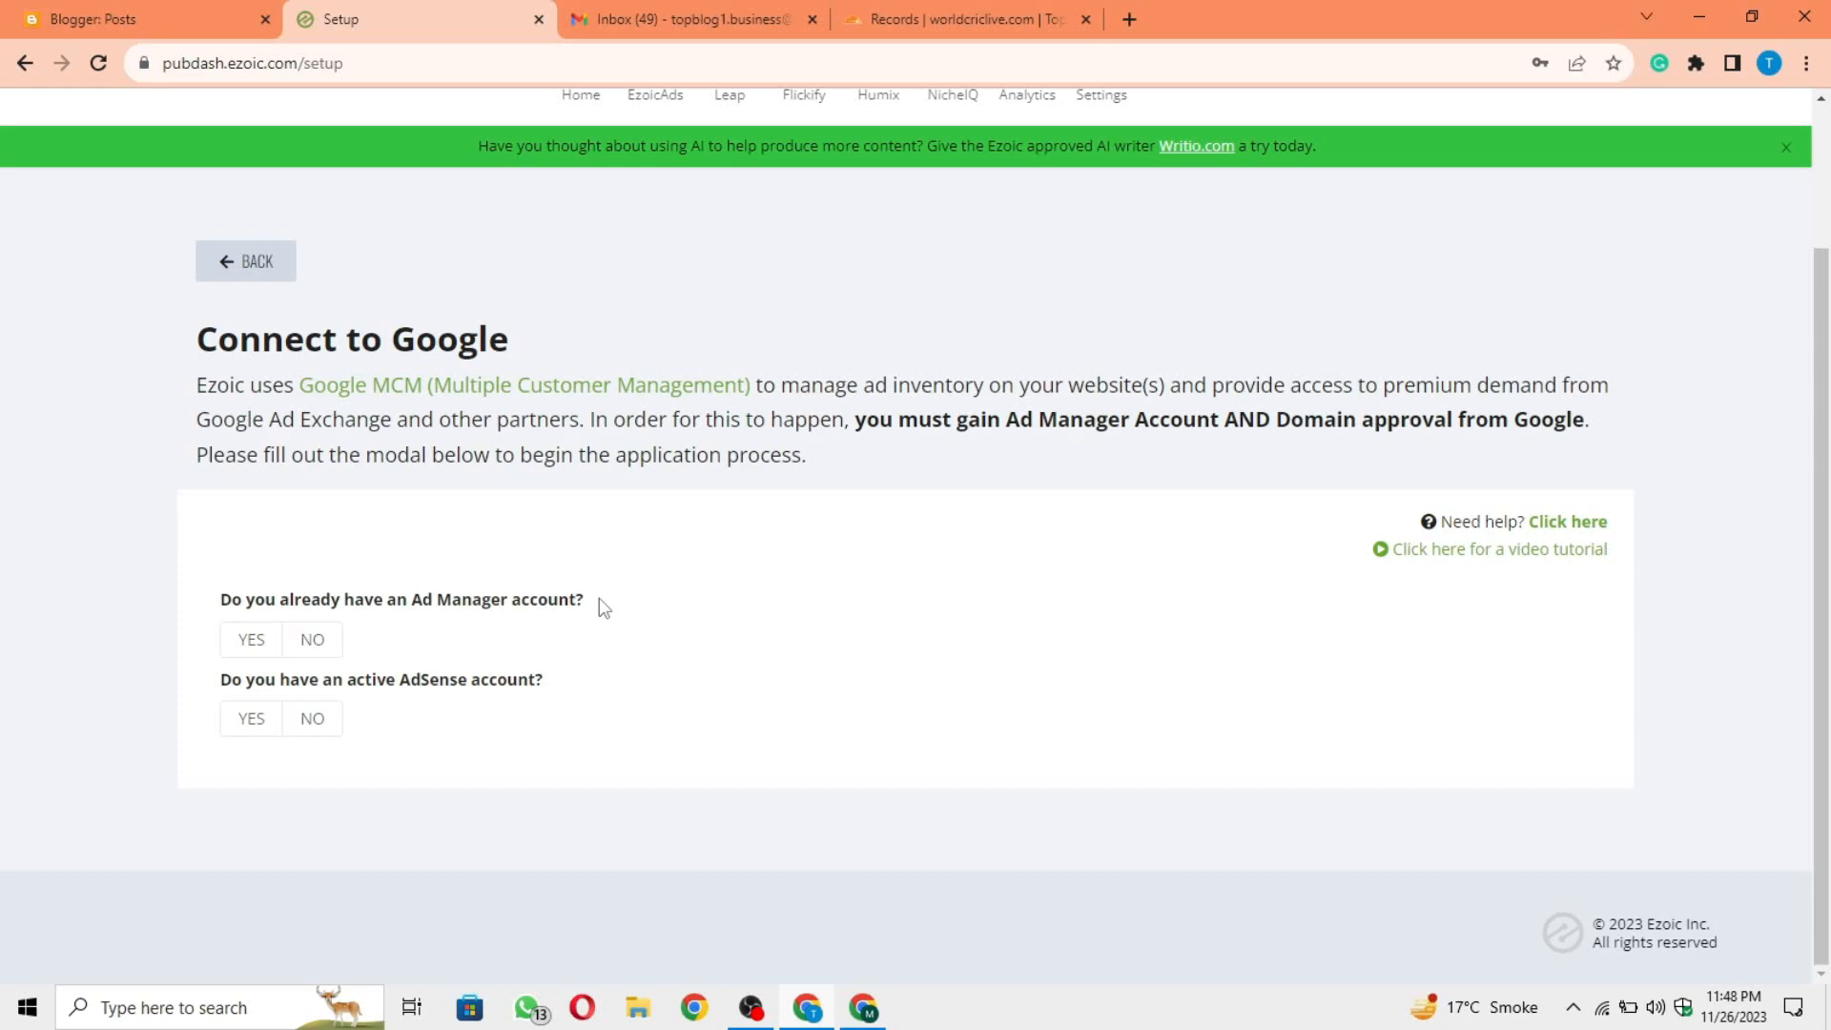
click(316, 640)
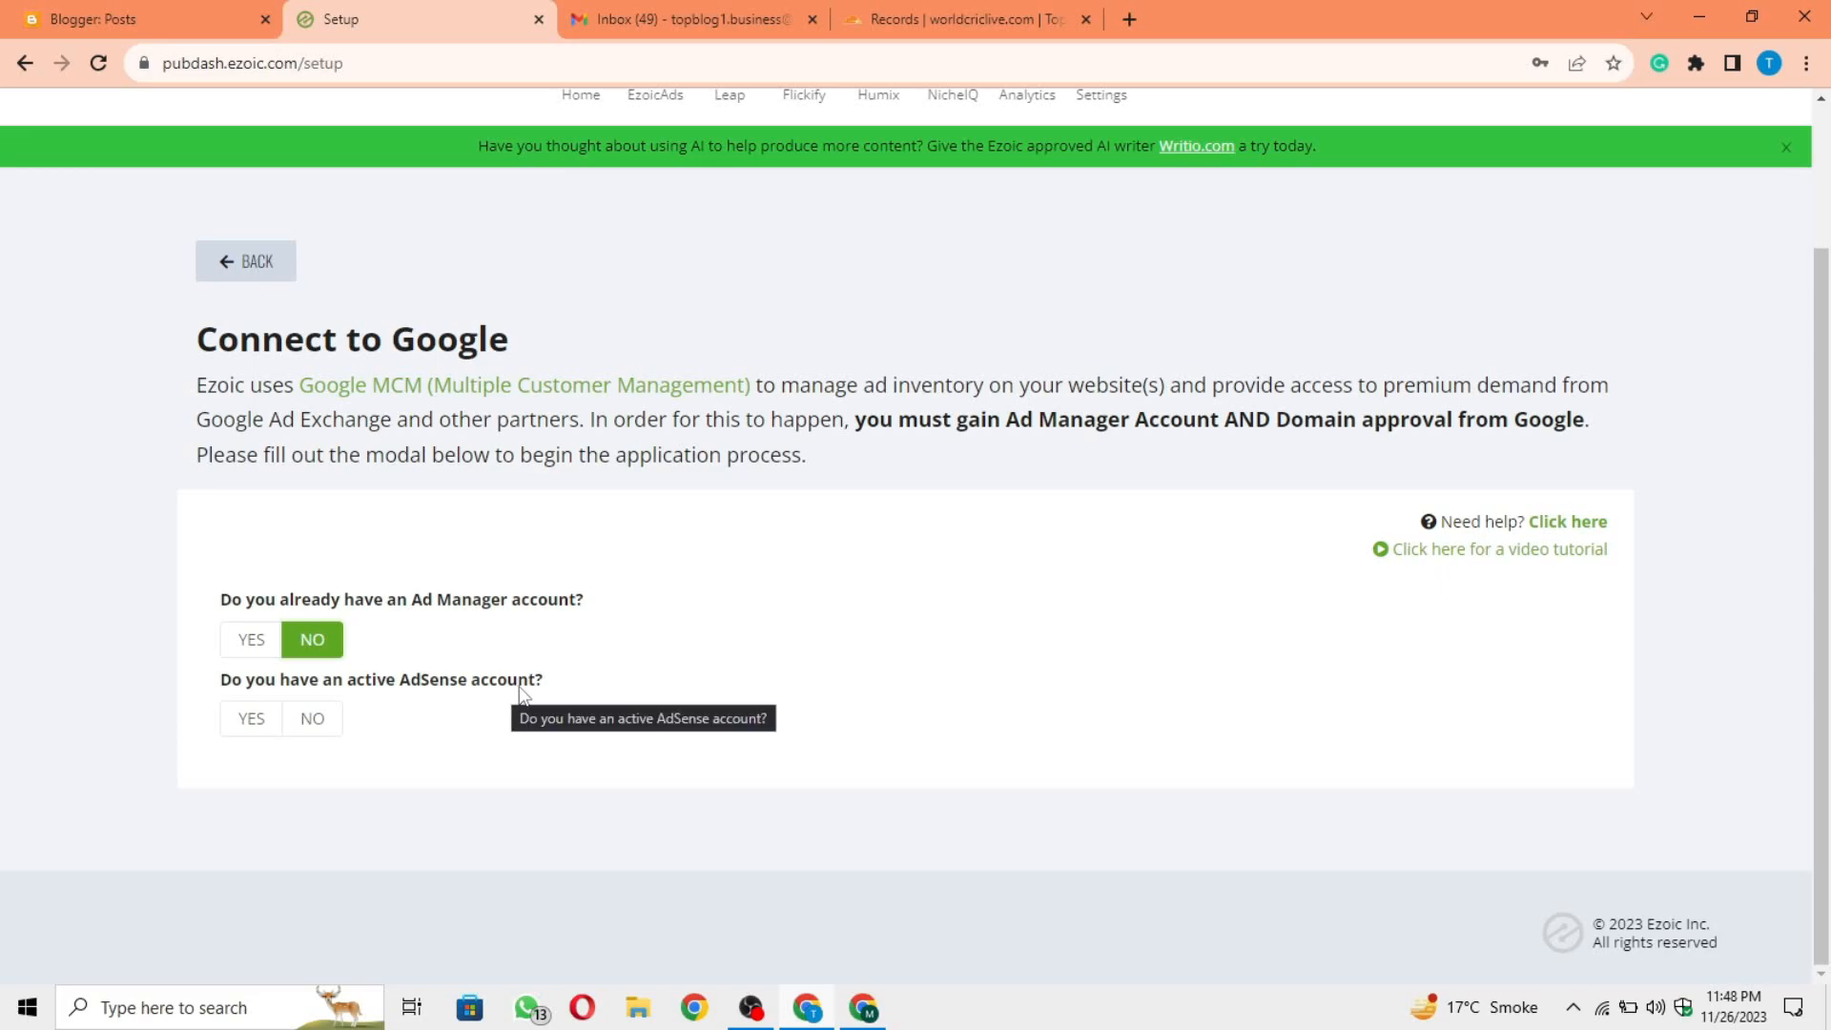
click(312, 726)
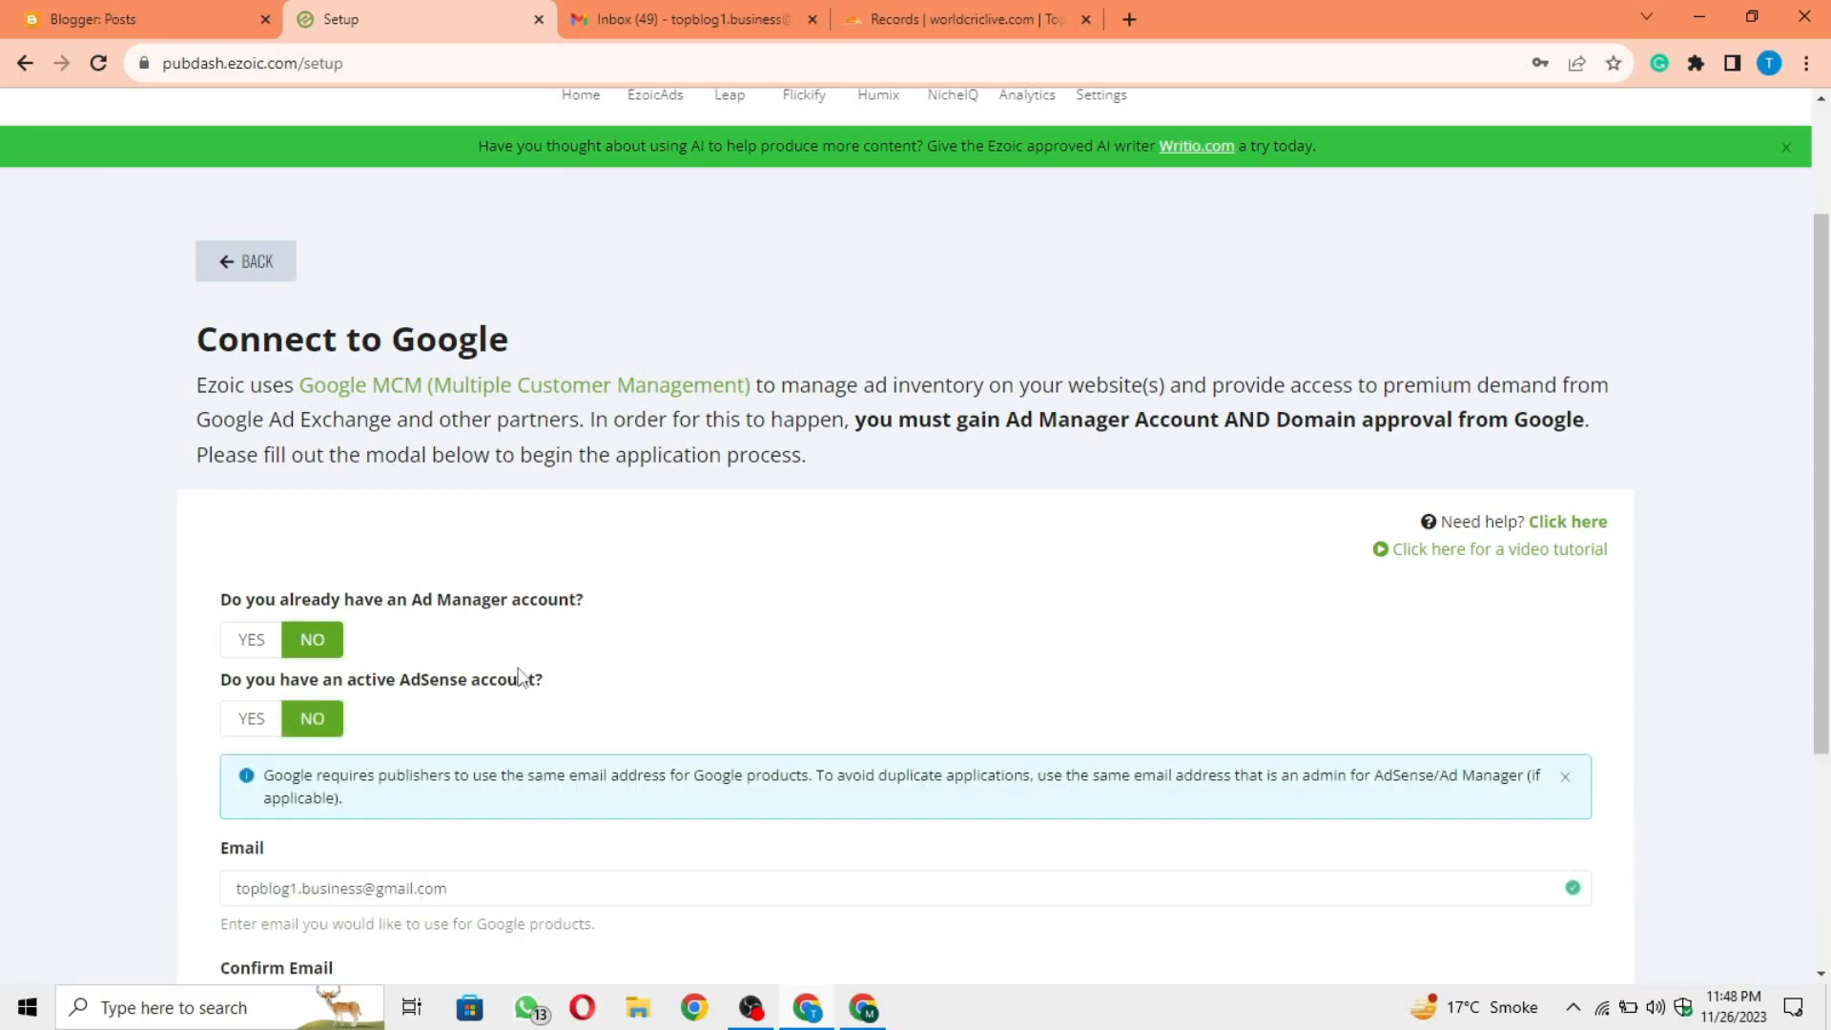
scroll(518, 667, down, 3)
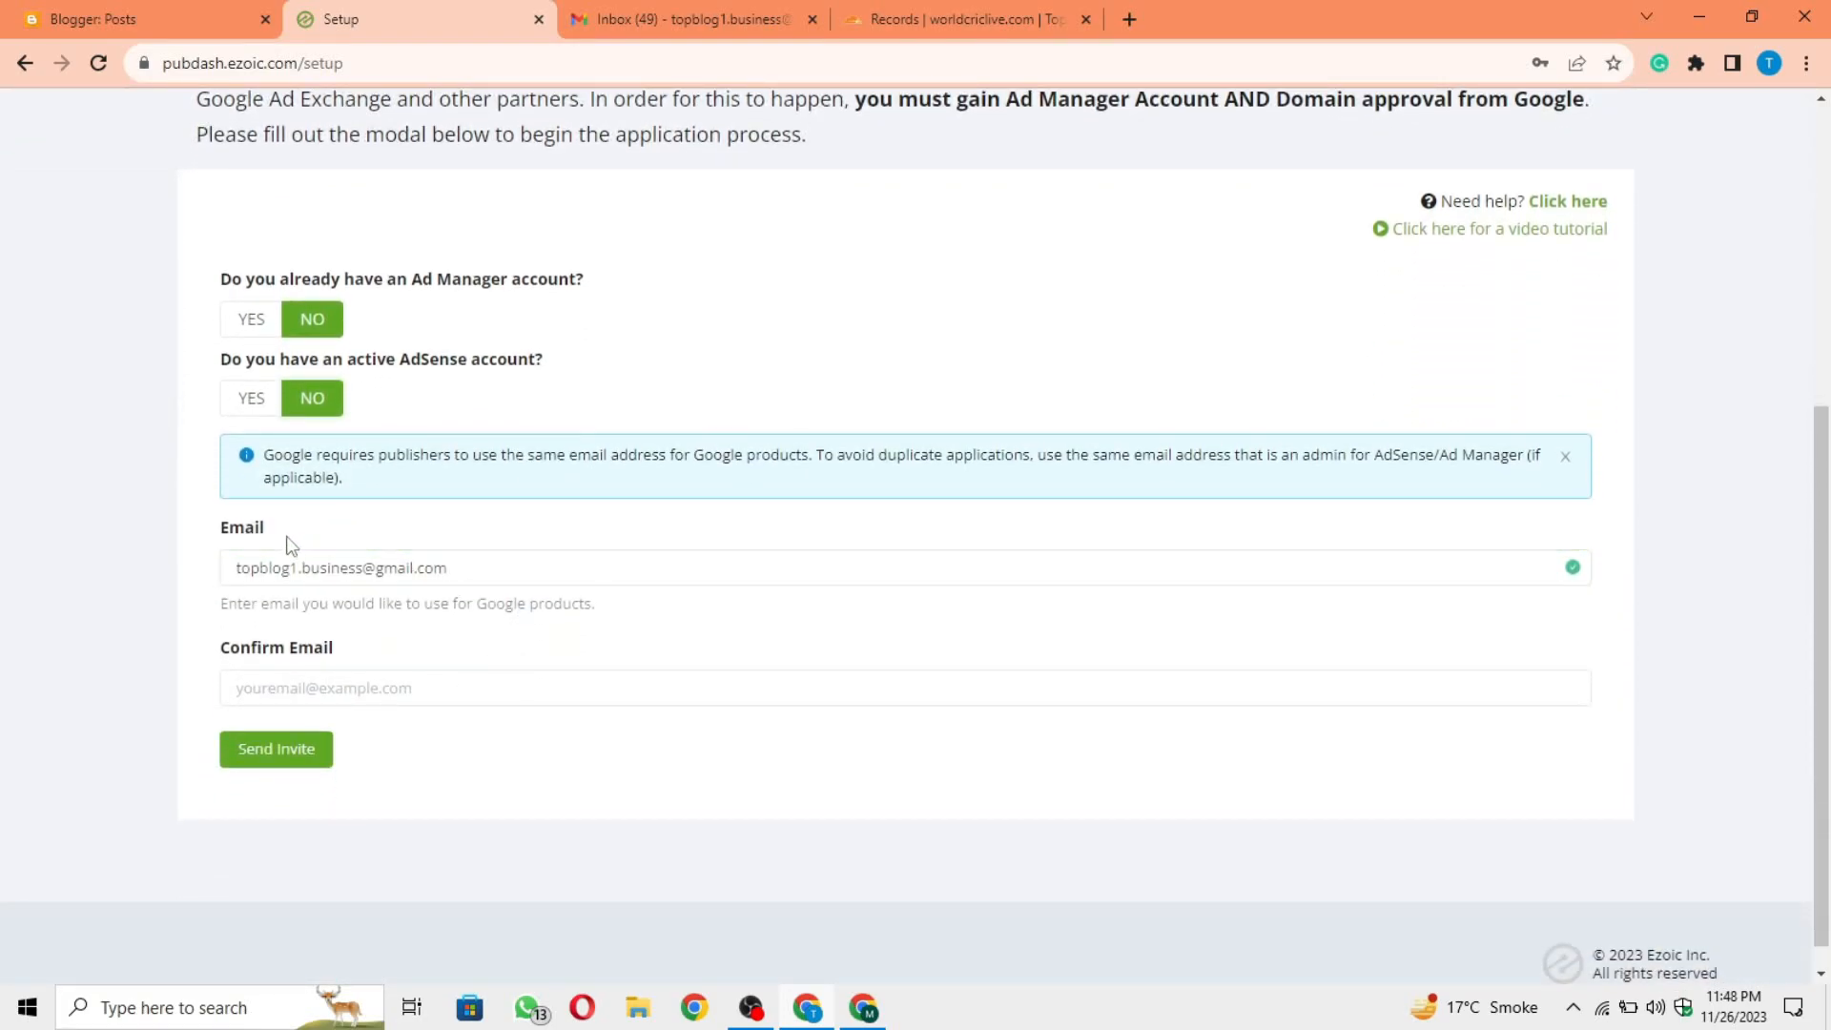
Step: Confirm the e-mail address for Google products in the Ad Manager application and send the invite
drag(487, 576, 222, 582)
click(205, 596)
click(307, 701)
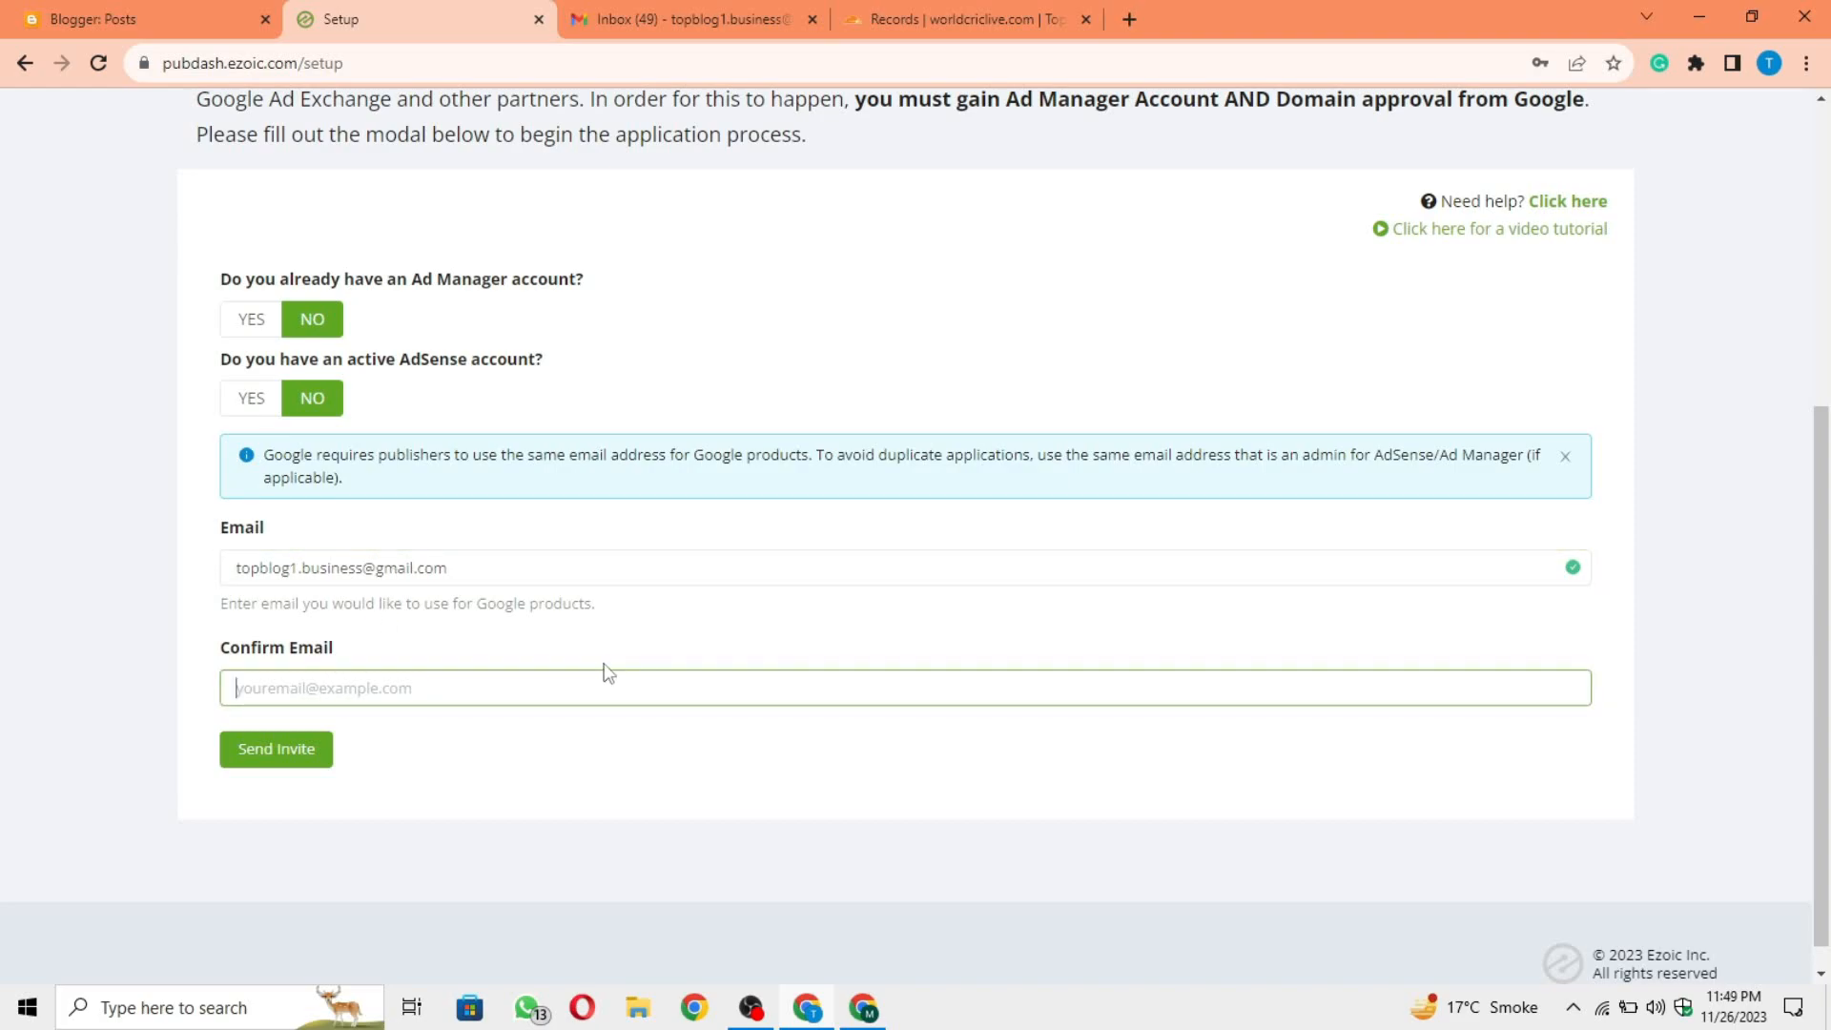
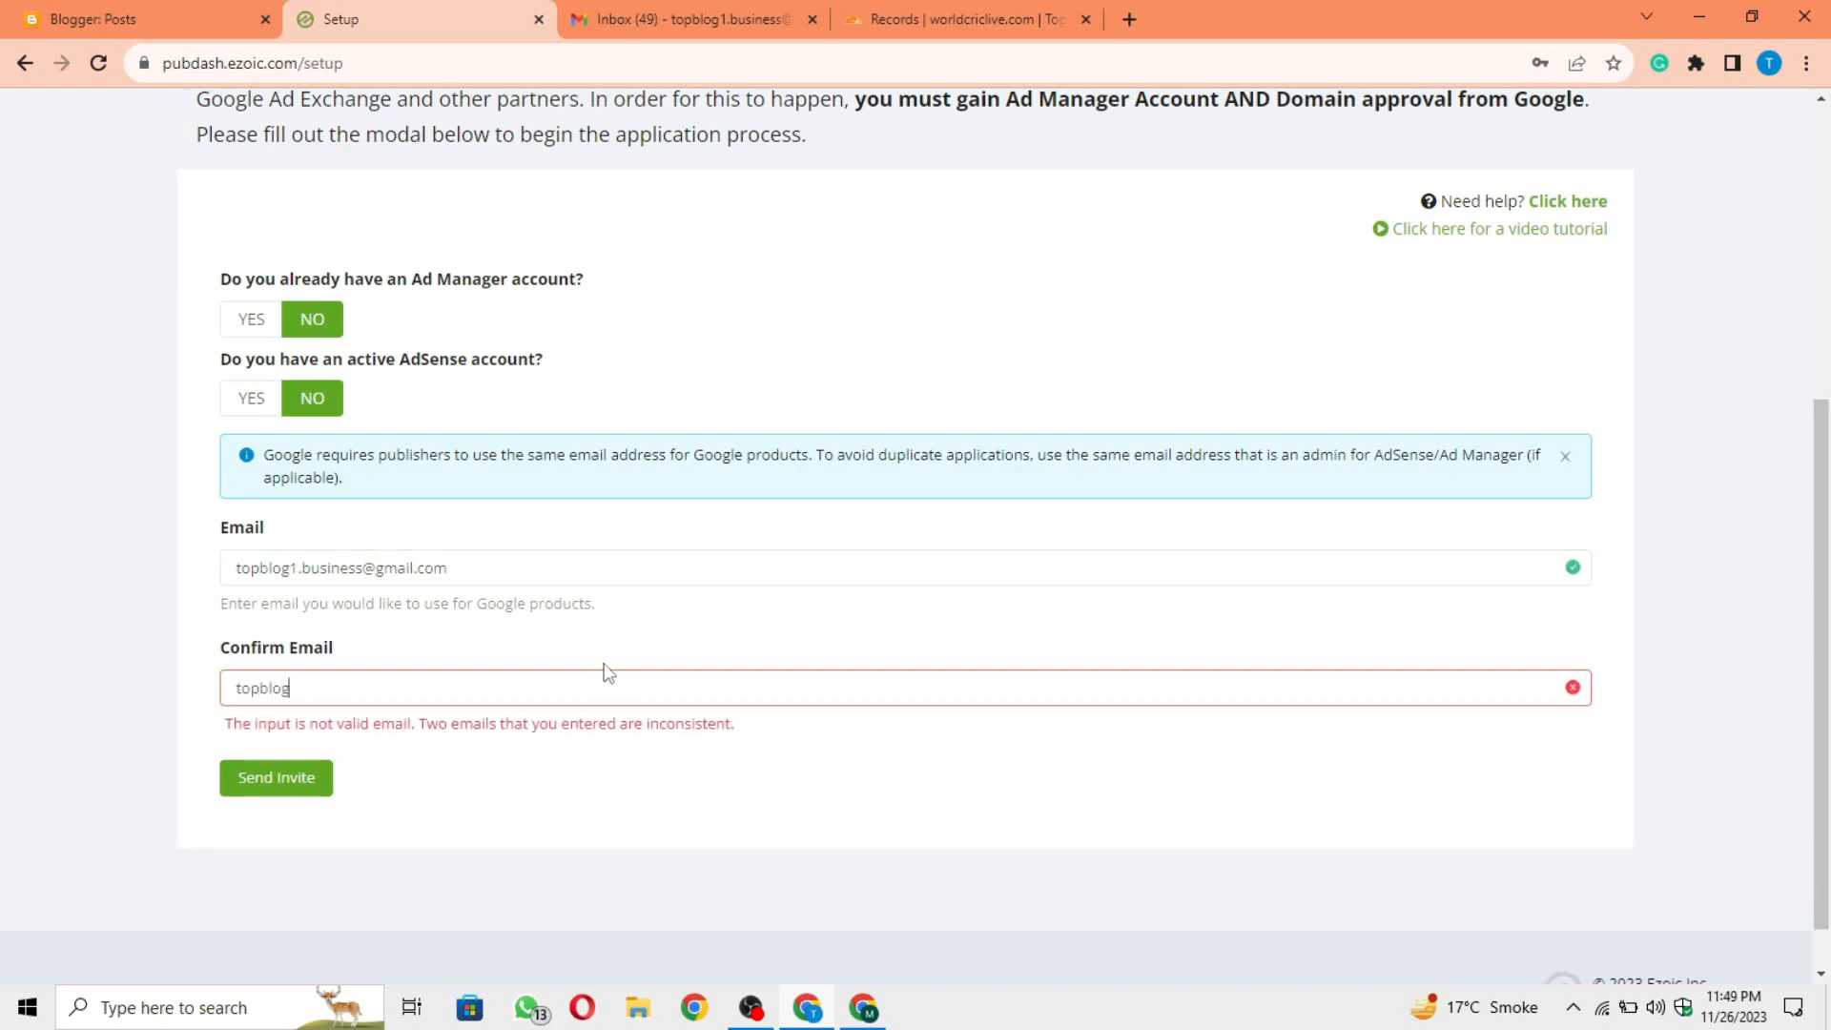
click(294, 760)
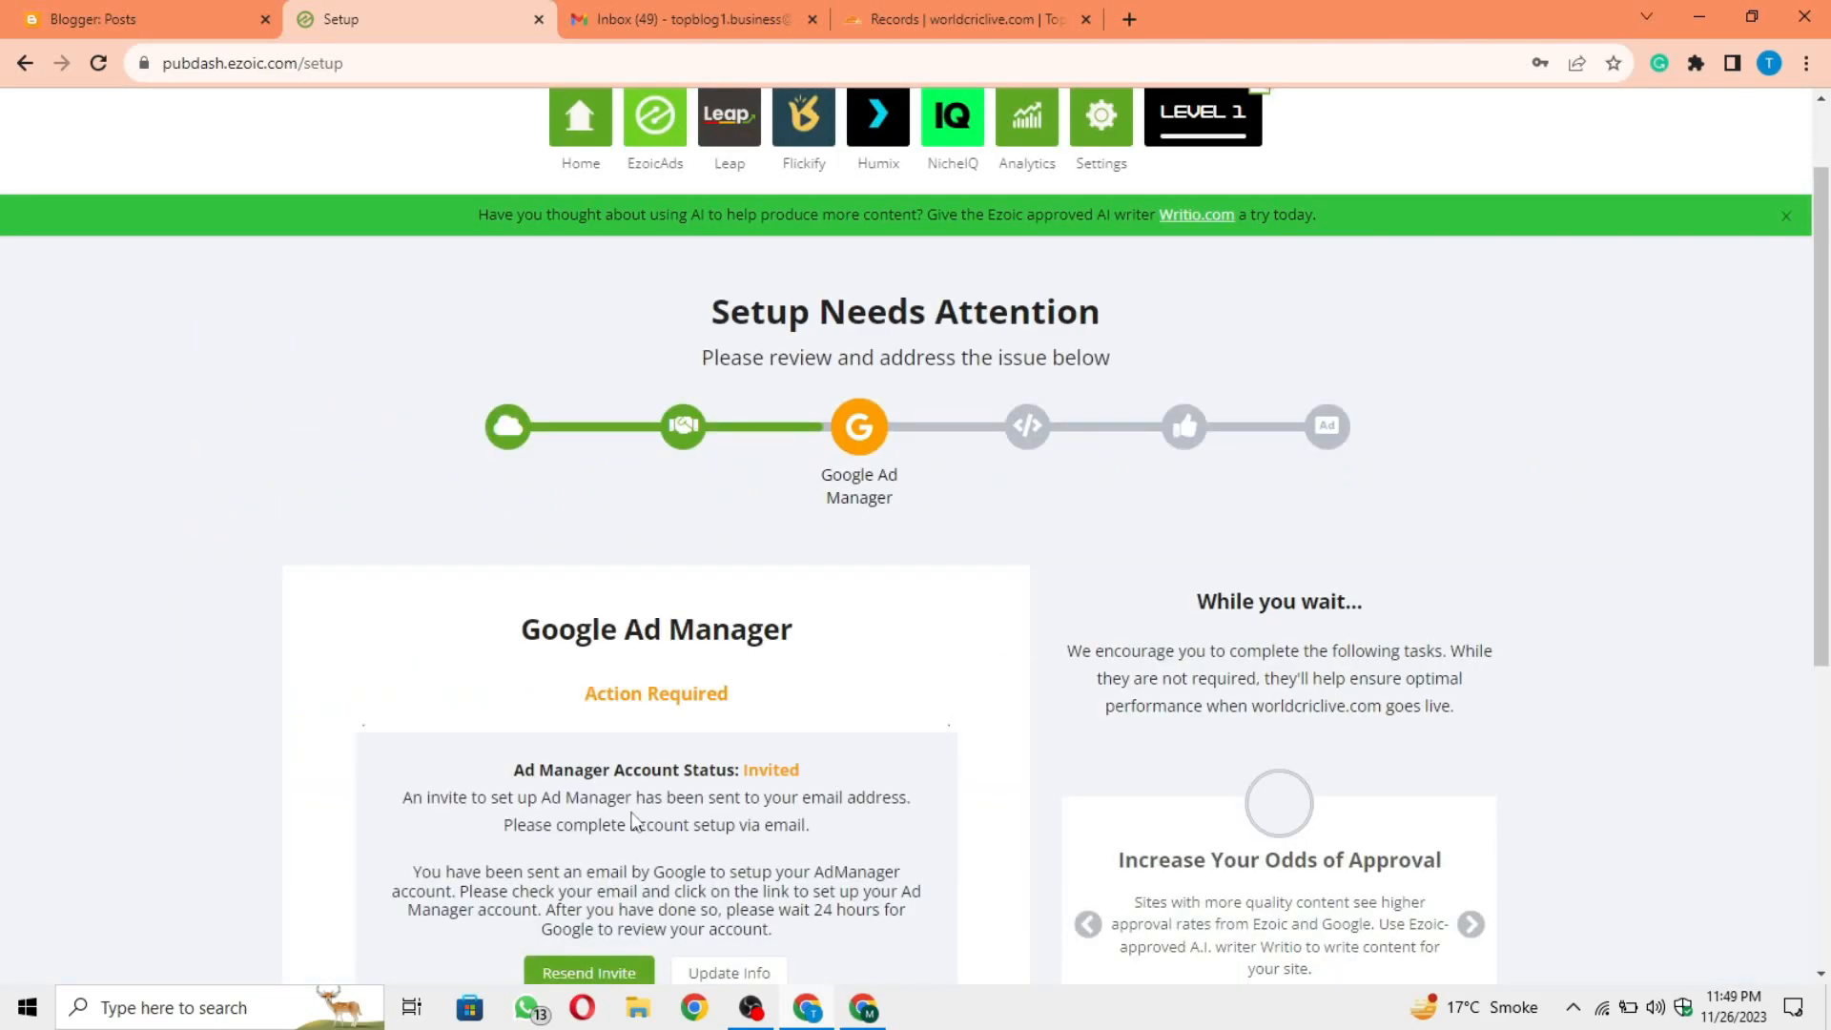
Step: Switch to Gmail, open the "Request to manage your ad inventory" e-mail, view the request and continue through Google's identity check
scroll(632, 820, down, 1)
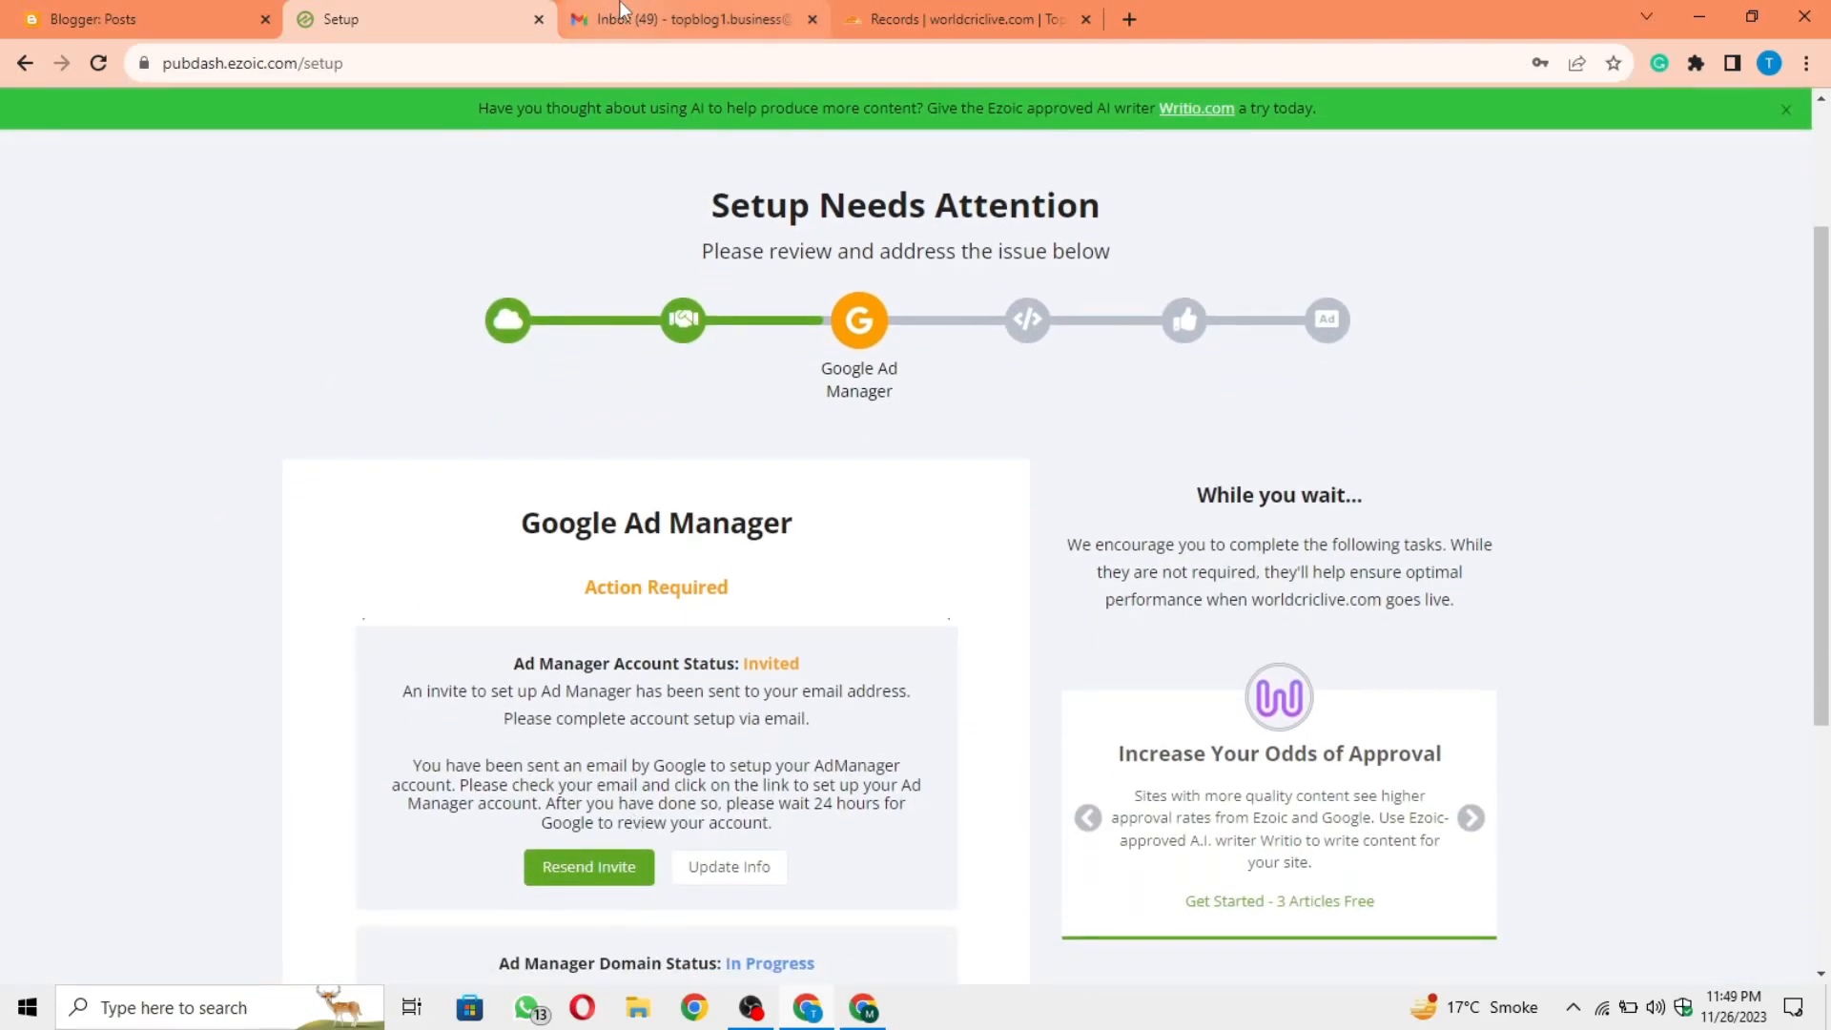
click(619, 15)
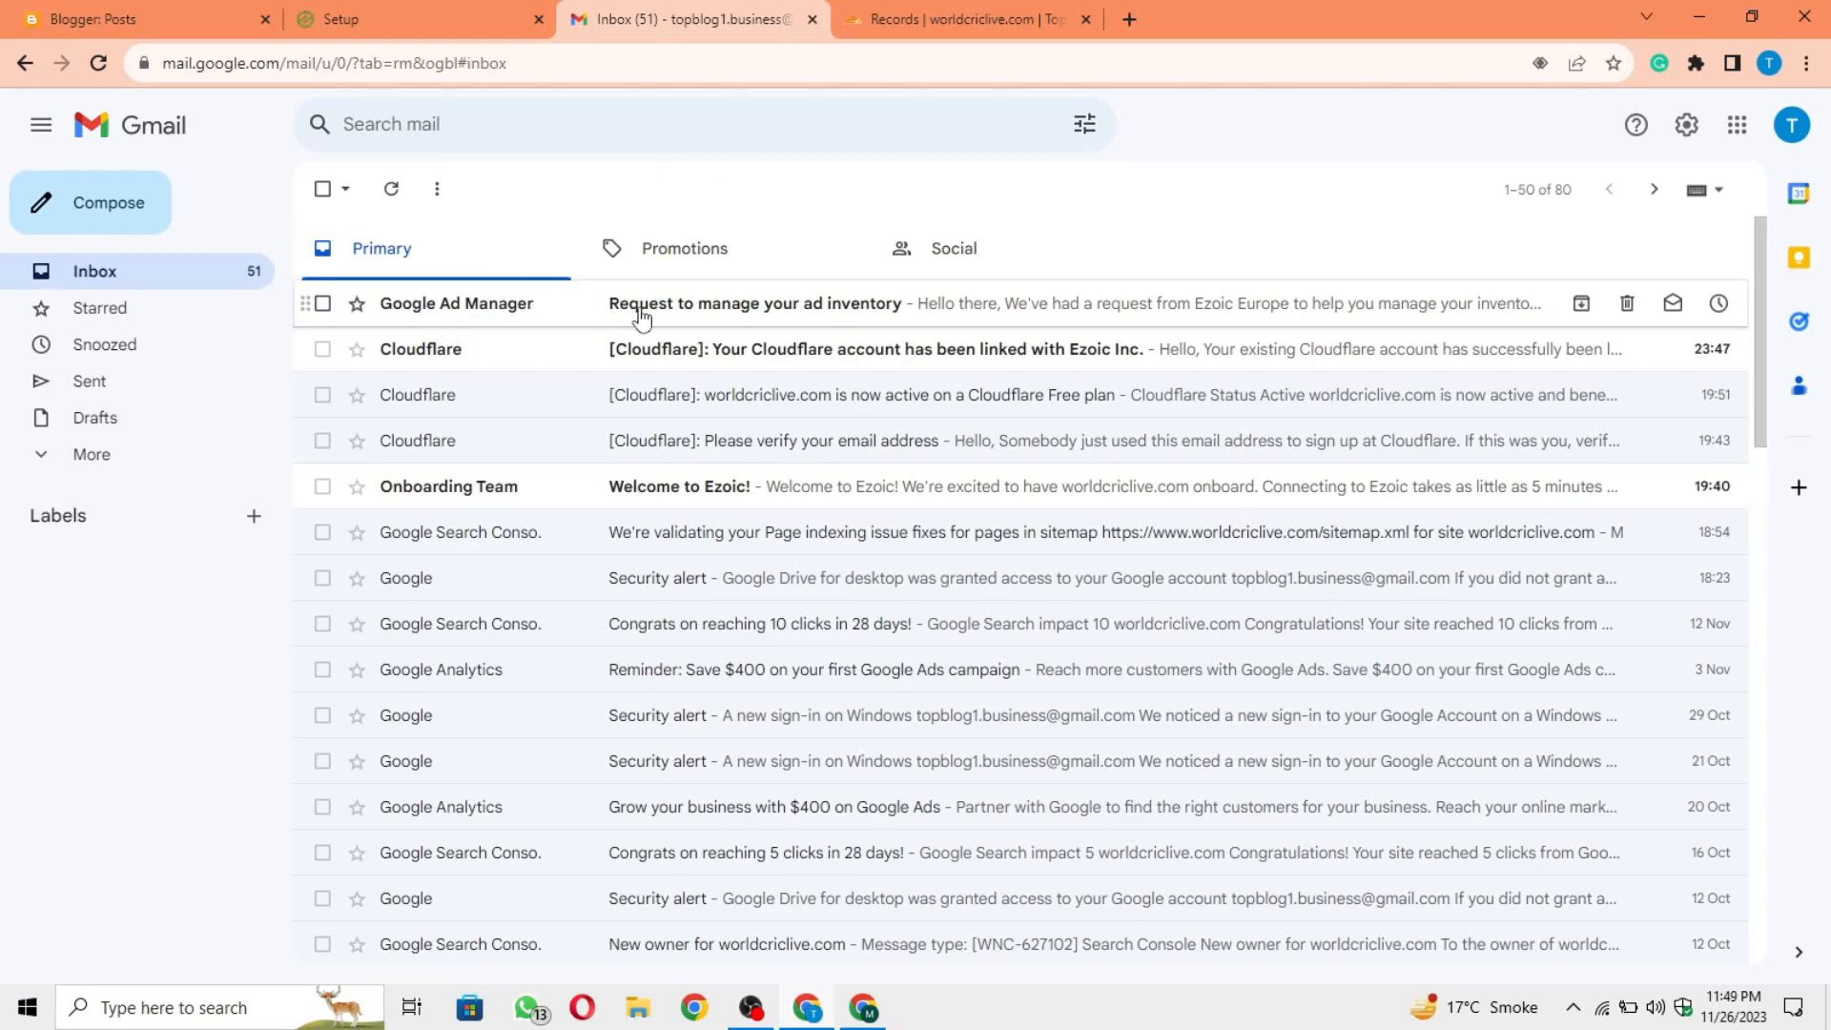
click(841, 317)
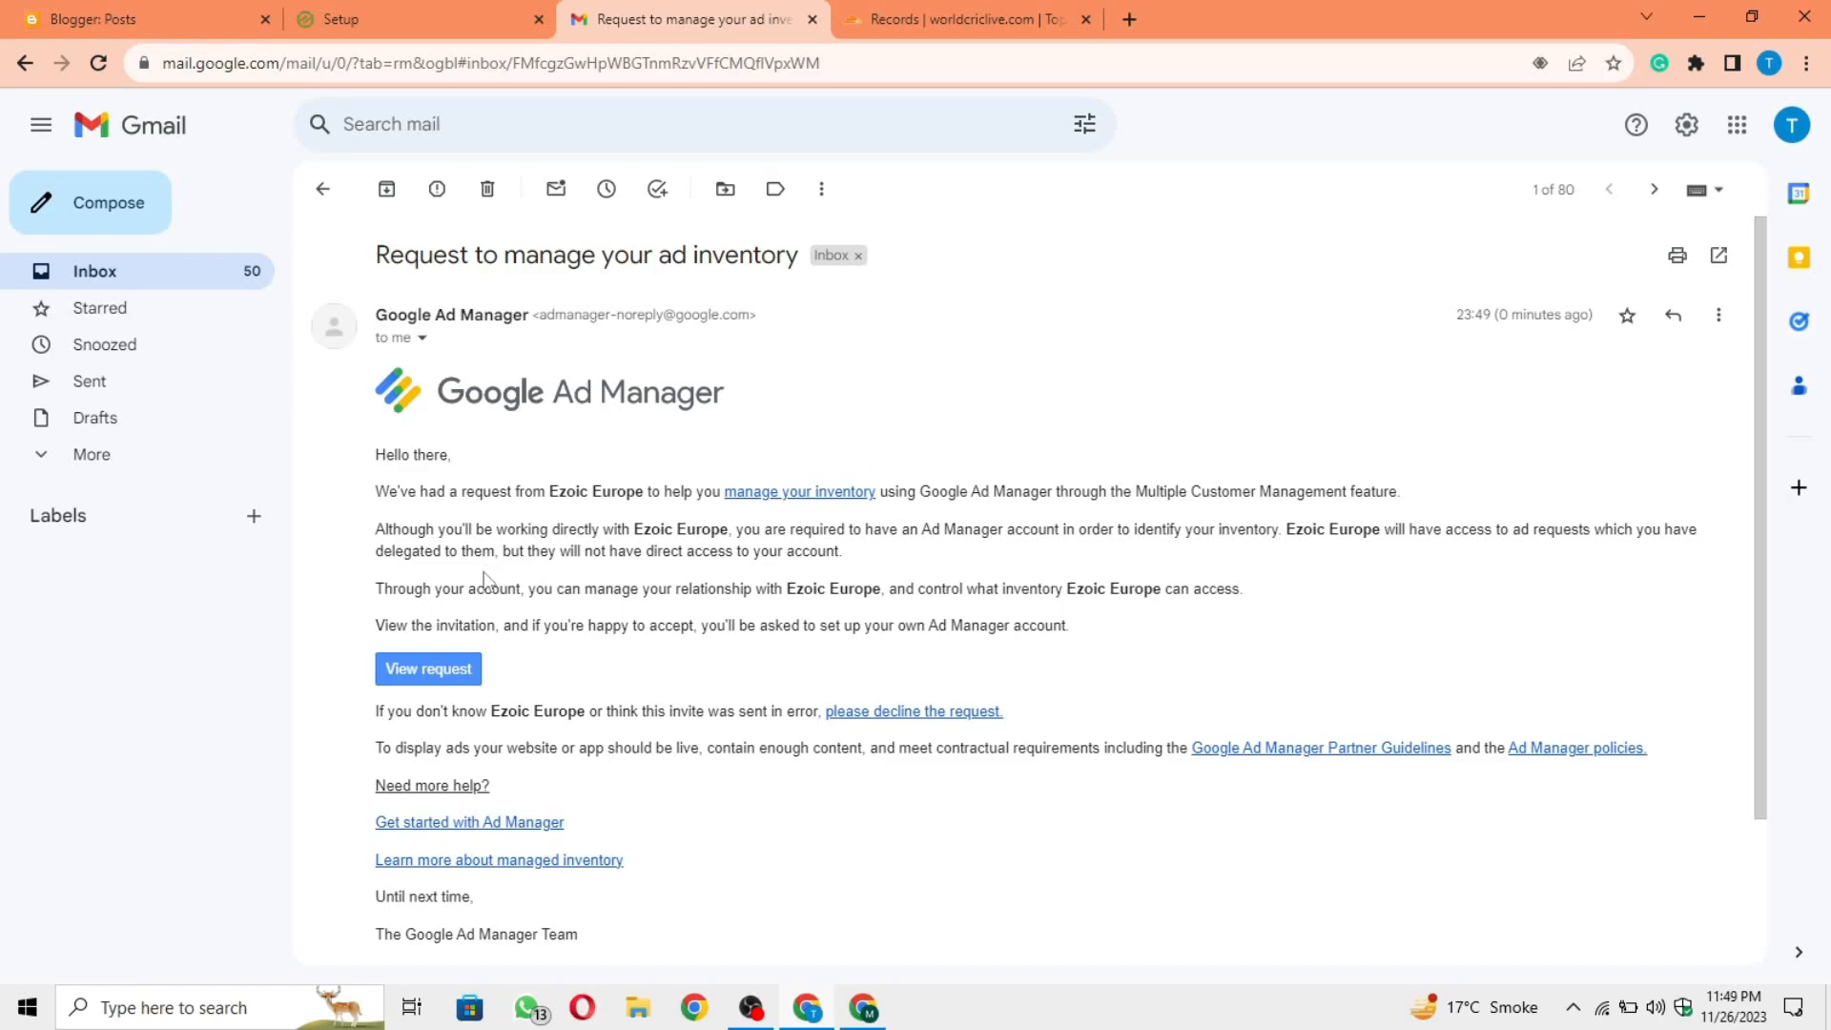
click(426, 677)
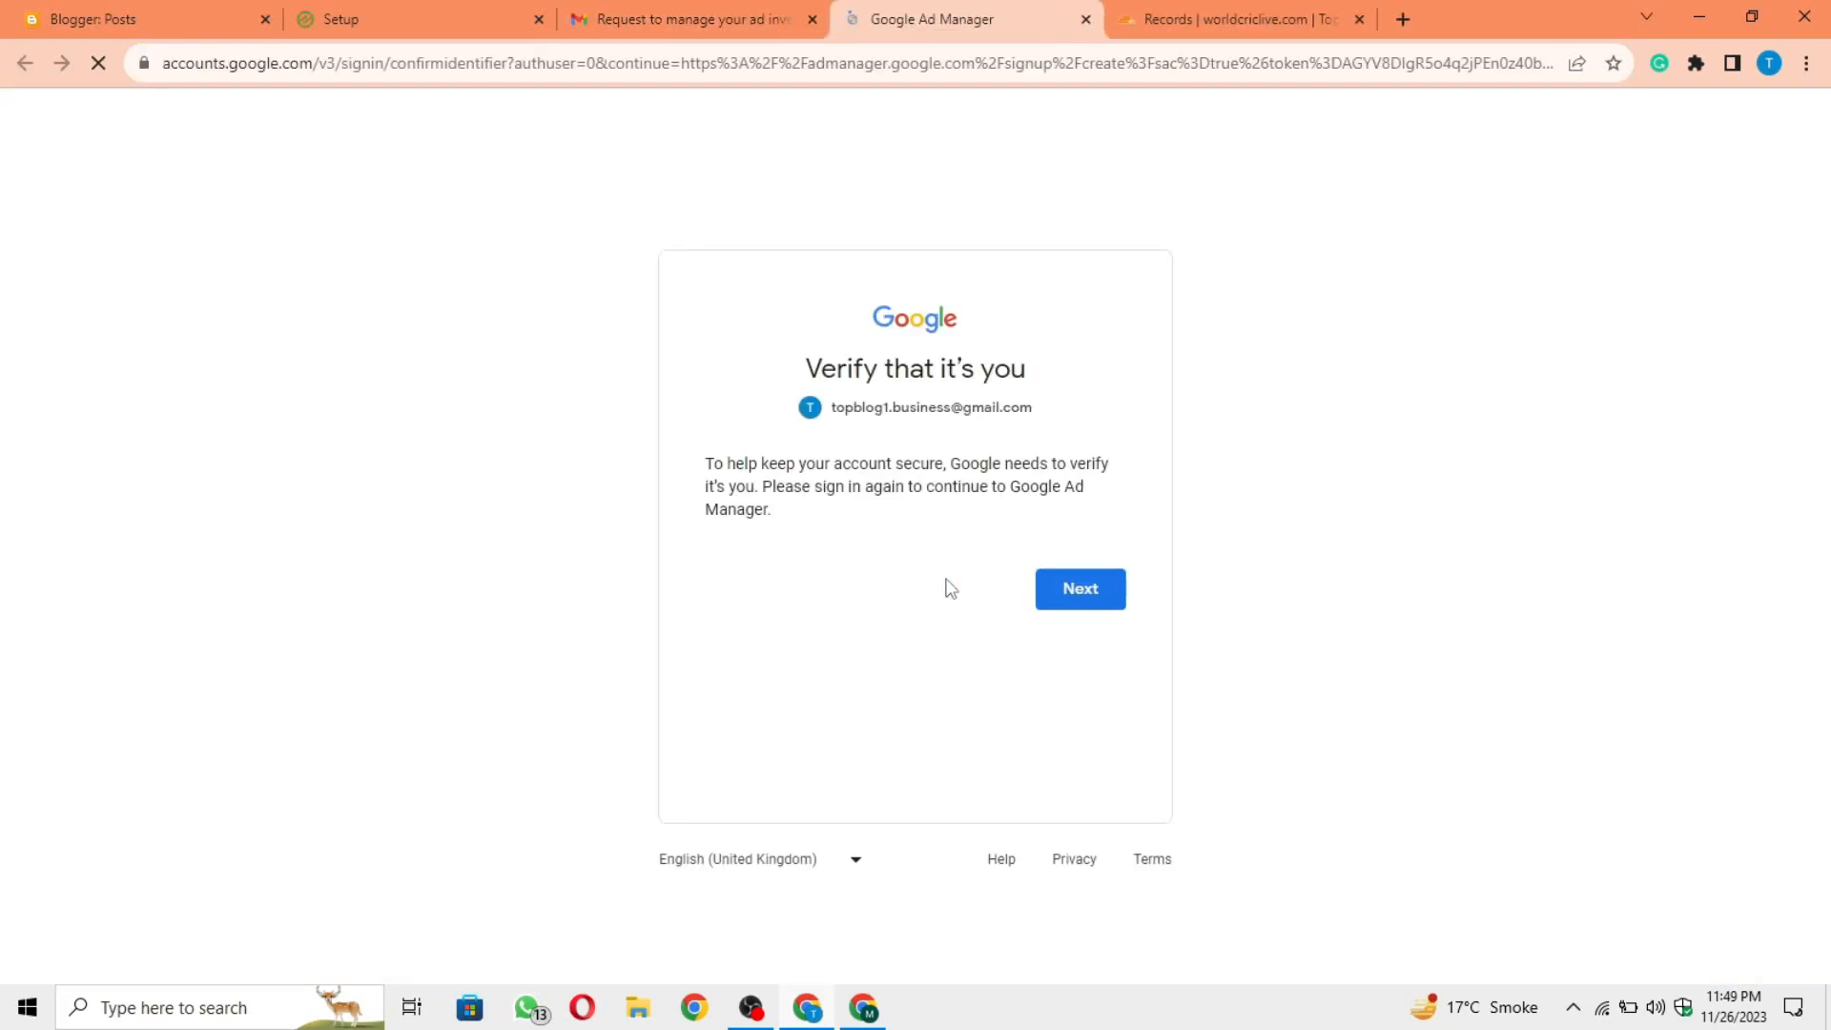
click(1054, 598)
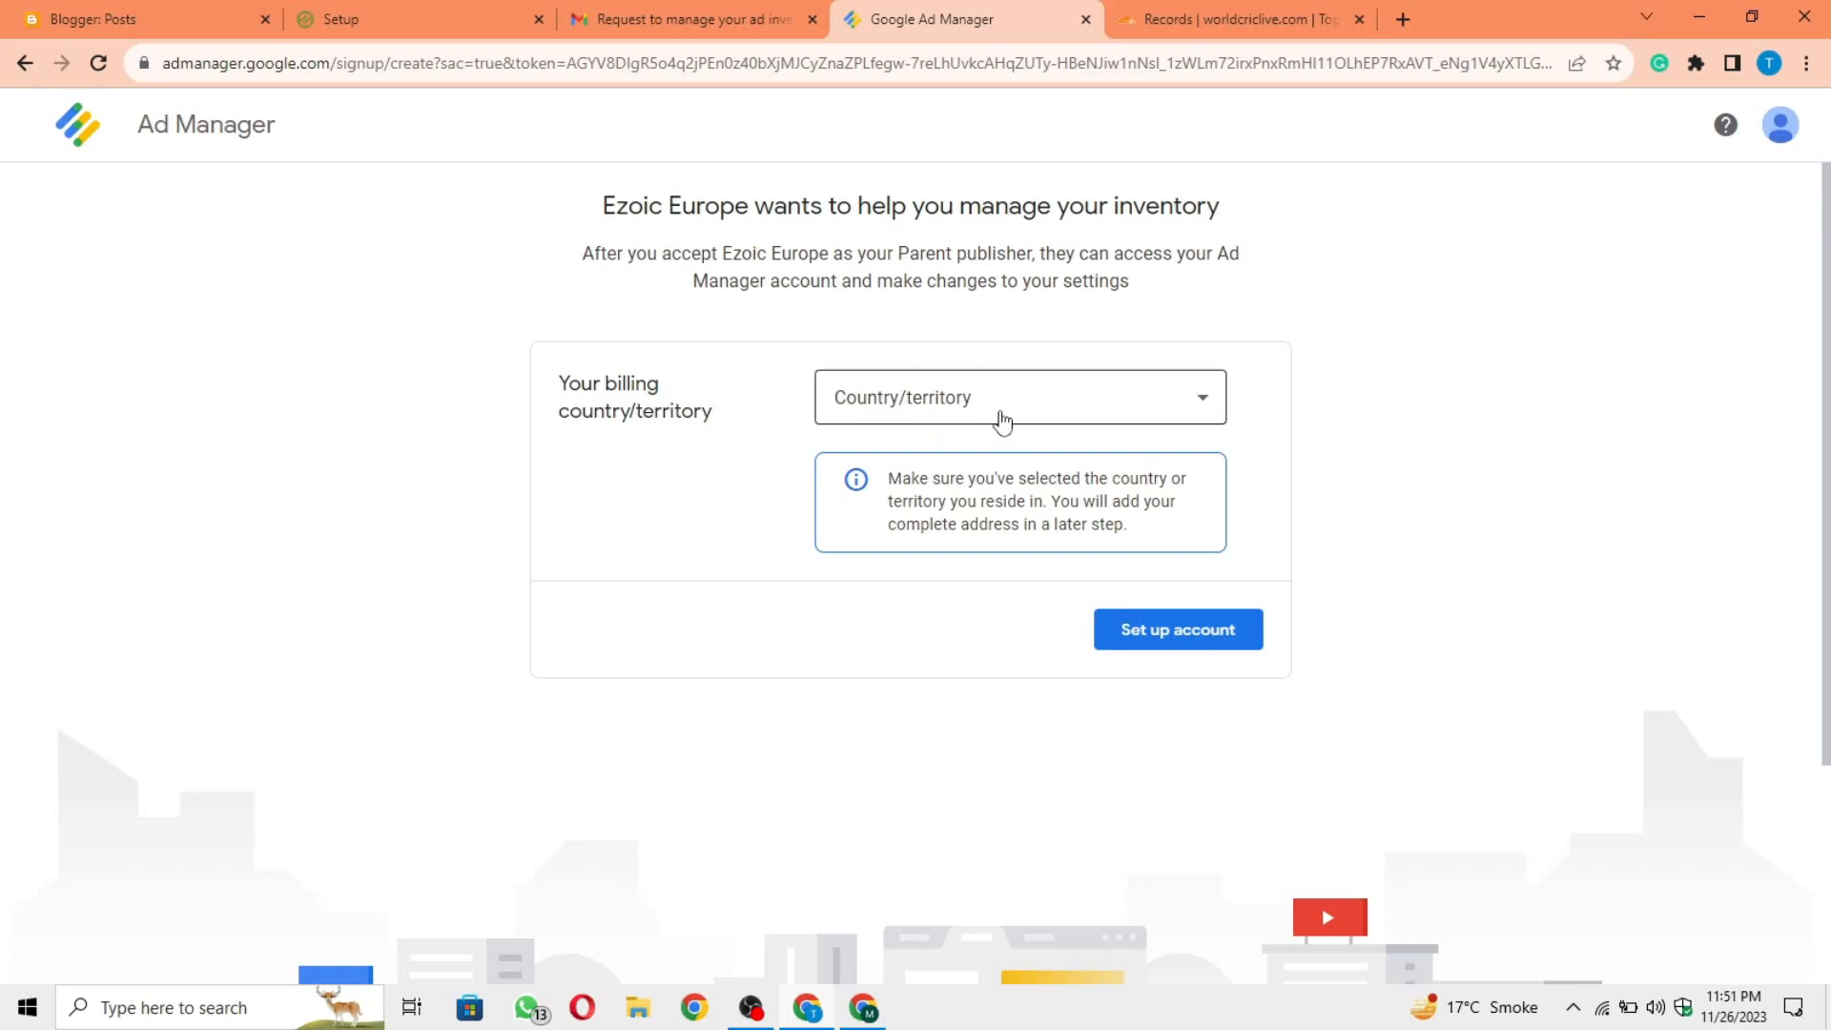
Step: Set the billing country/territory to Pakistan
click(1001, 420)
key(p)
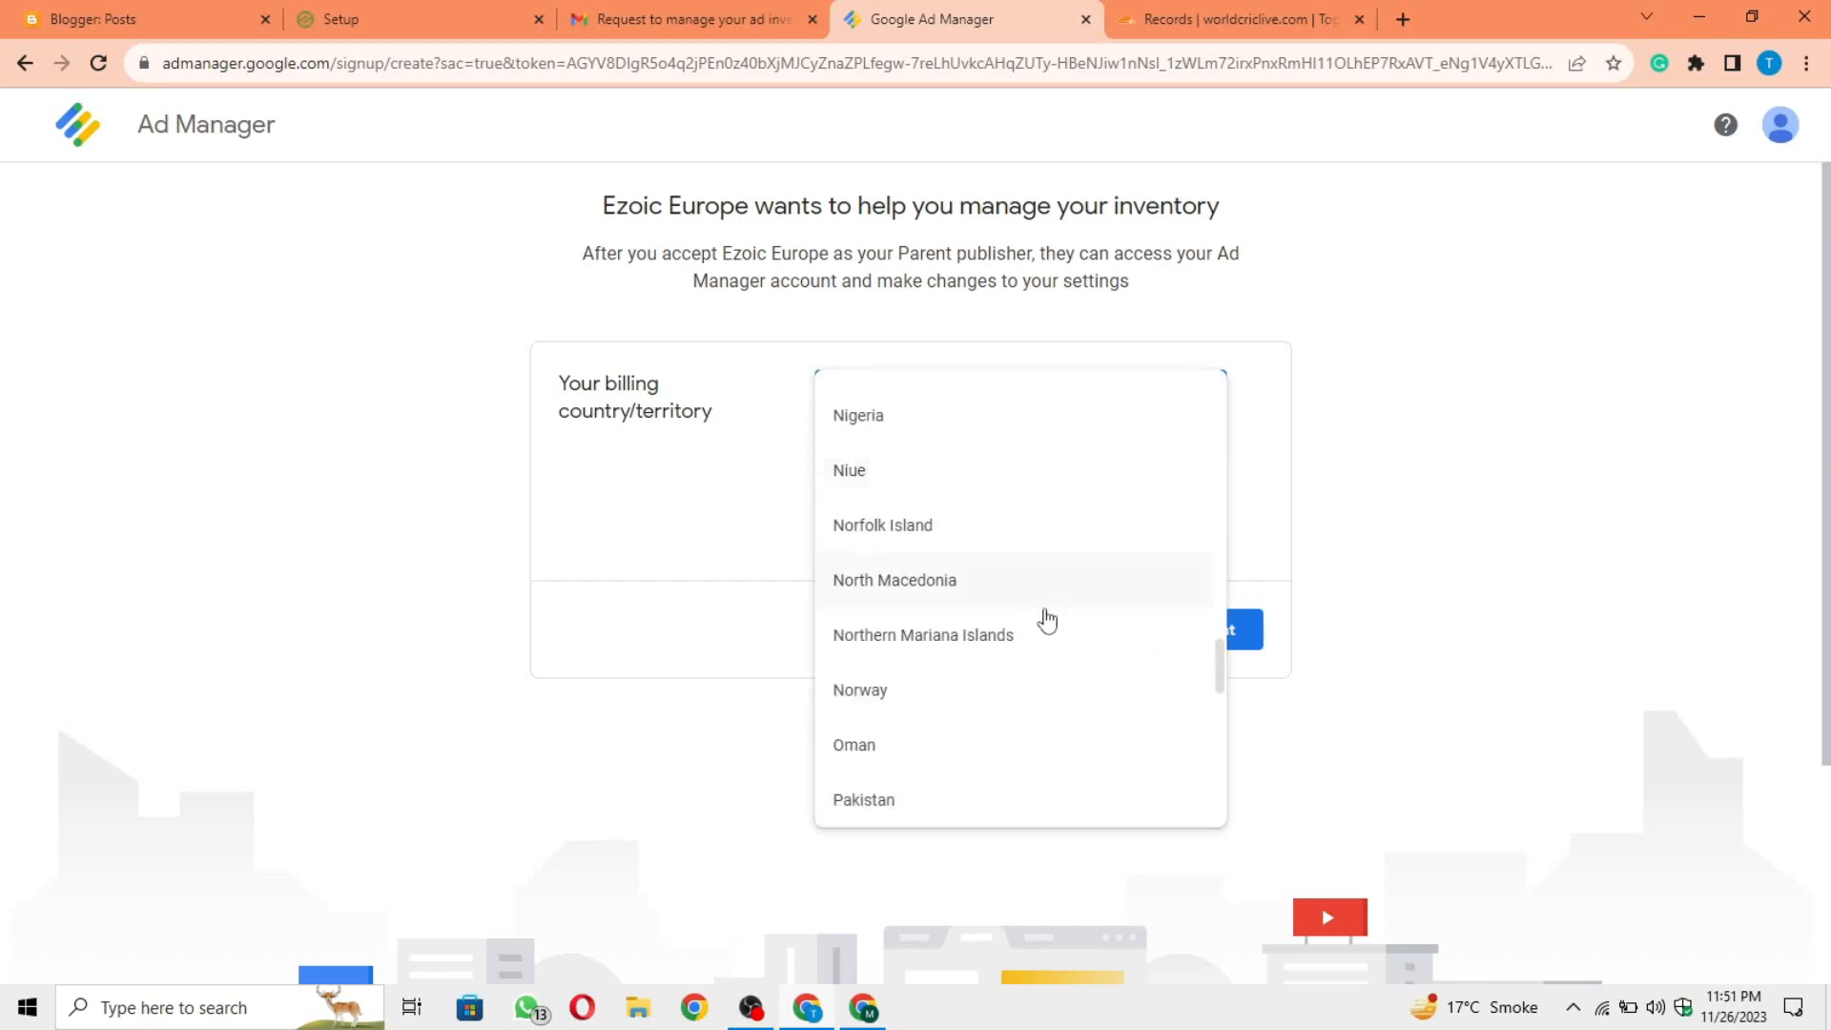
click(906, 806)
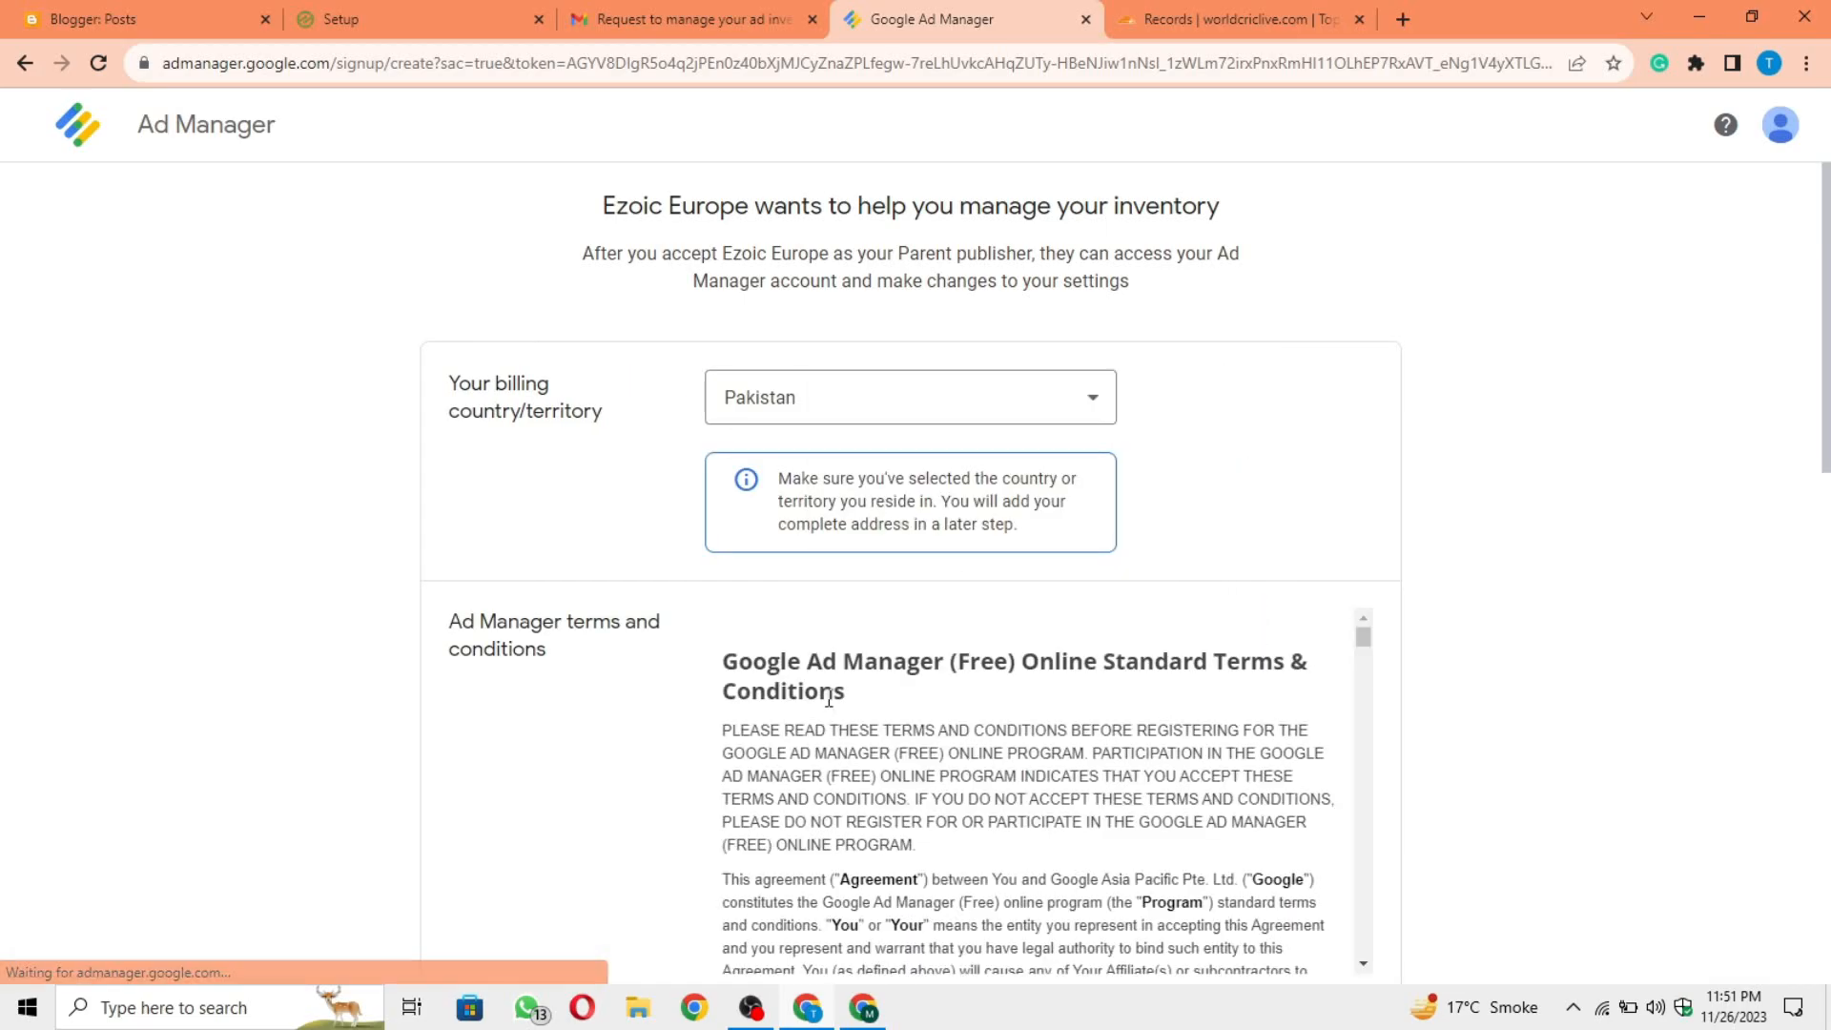
Step: Accept the Ad Manager and the parent publisher terms and conditions, and set up the account
scroll(1499, 567, down, 1)
scroll(1497, 564, down, 3)
scroll(1495, 564, up, 1)
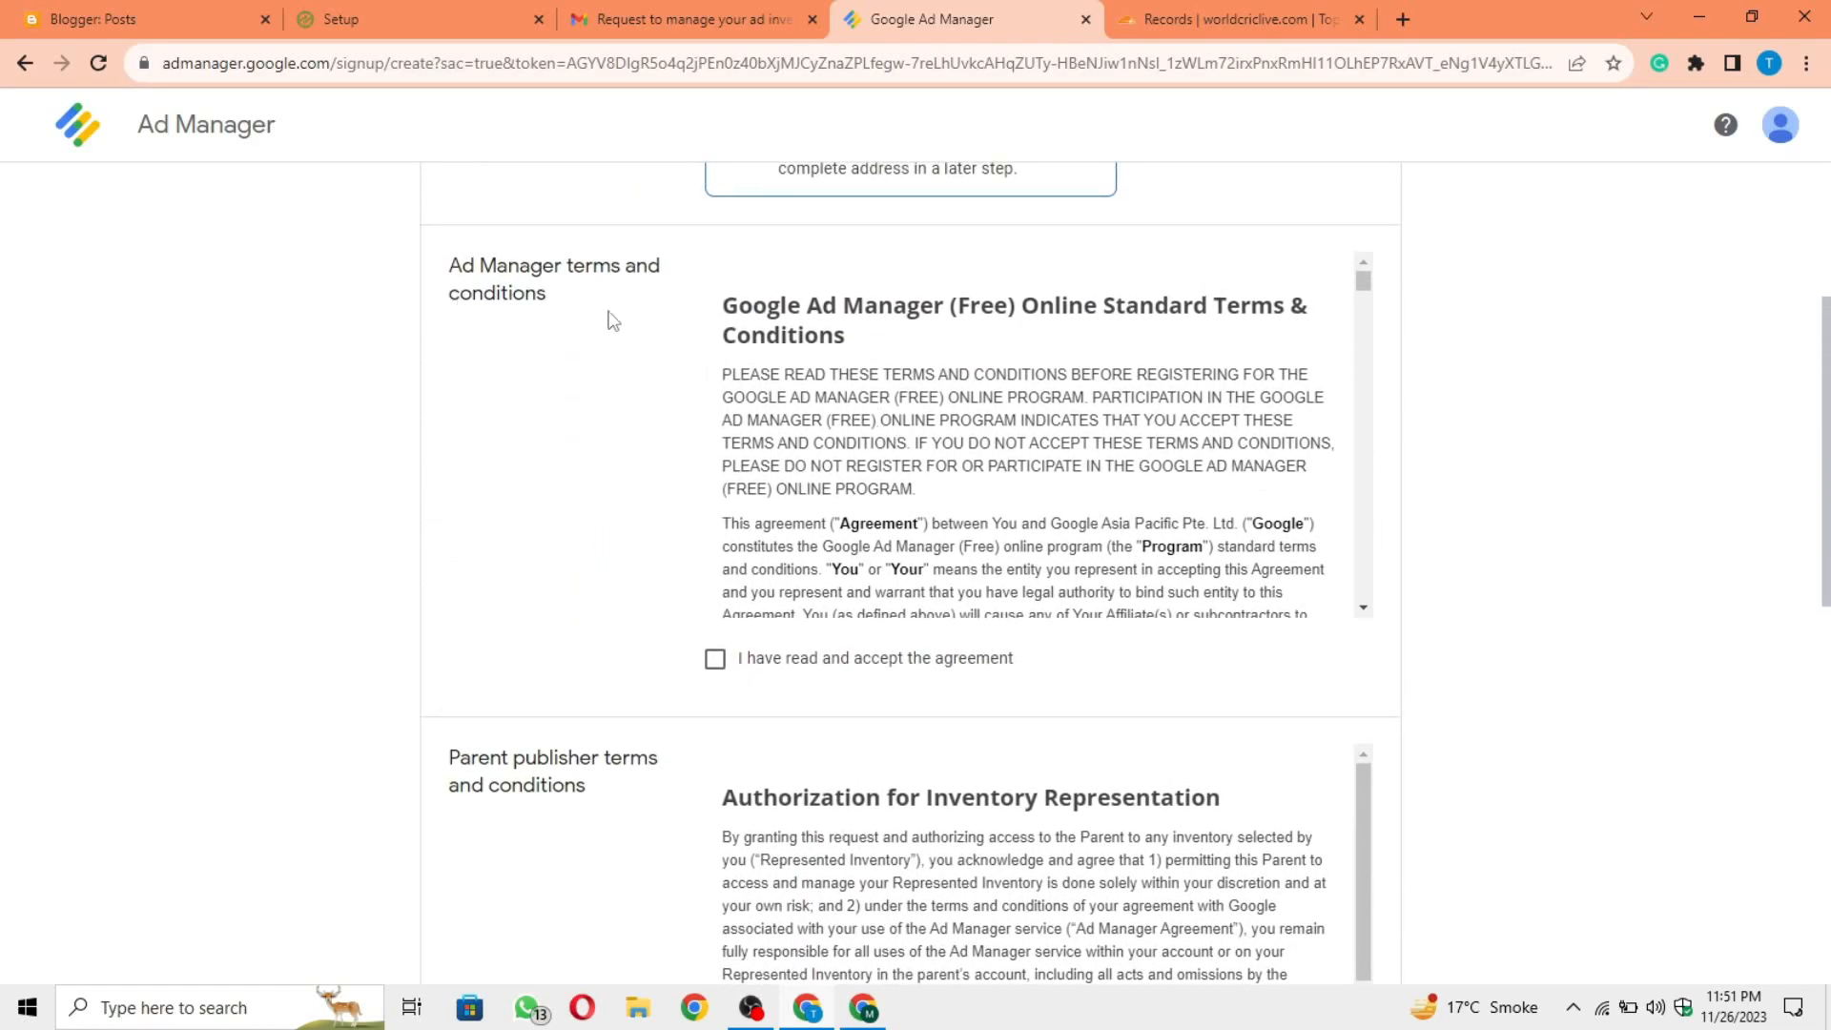
click(714, 658)
scroll(1560, 745, down, 2)
scroll(1560, 744, down, 4)
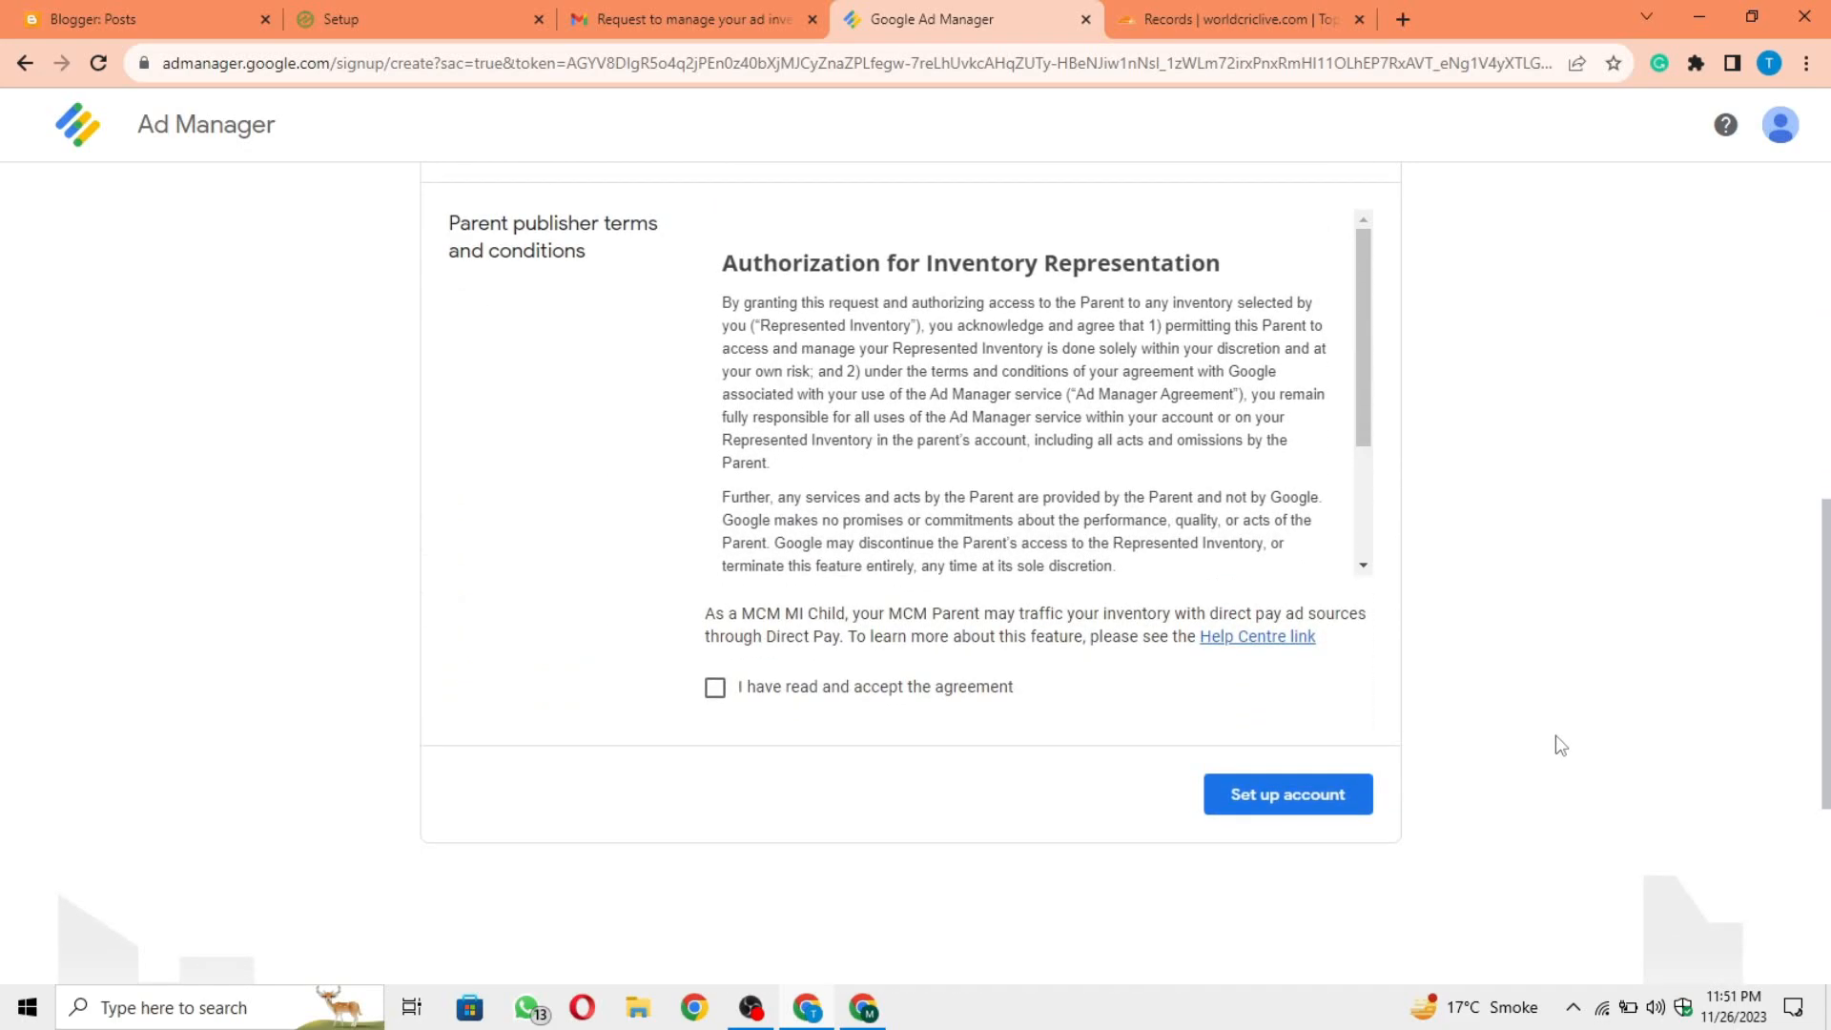
click(715, 687)
scroll(1388, 758, up, 7)
scroll(1388, 758, down, 8)
click(1285, 470)
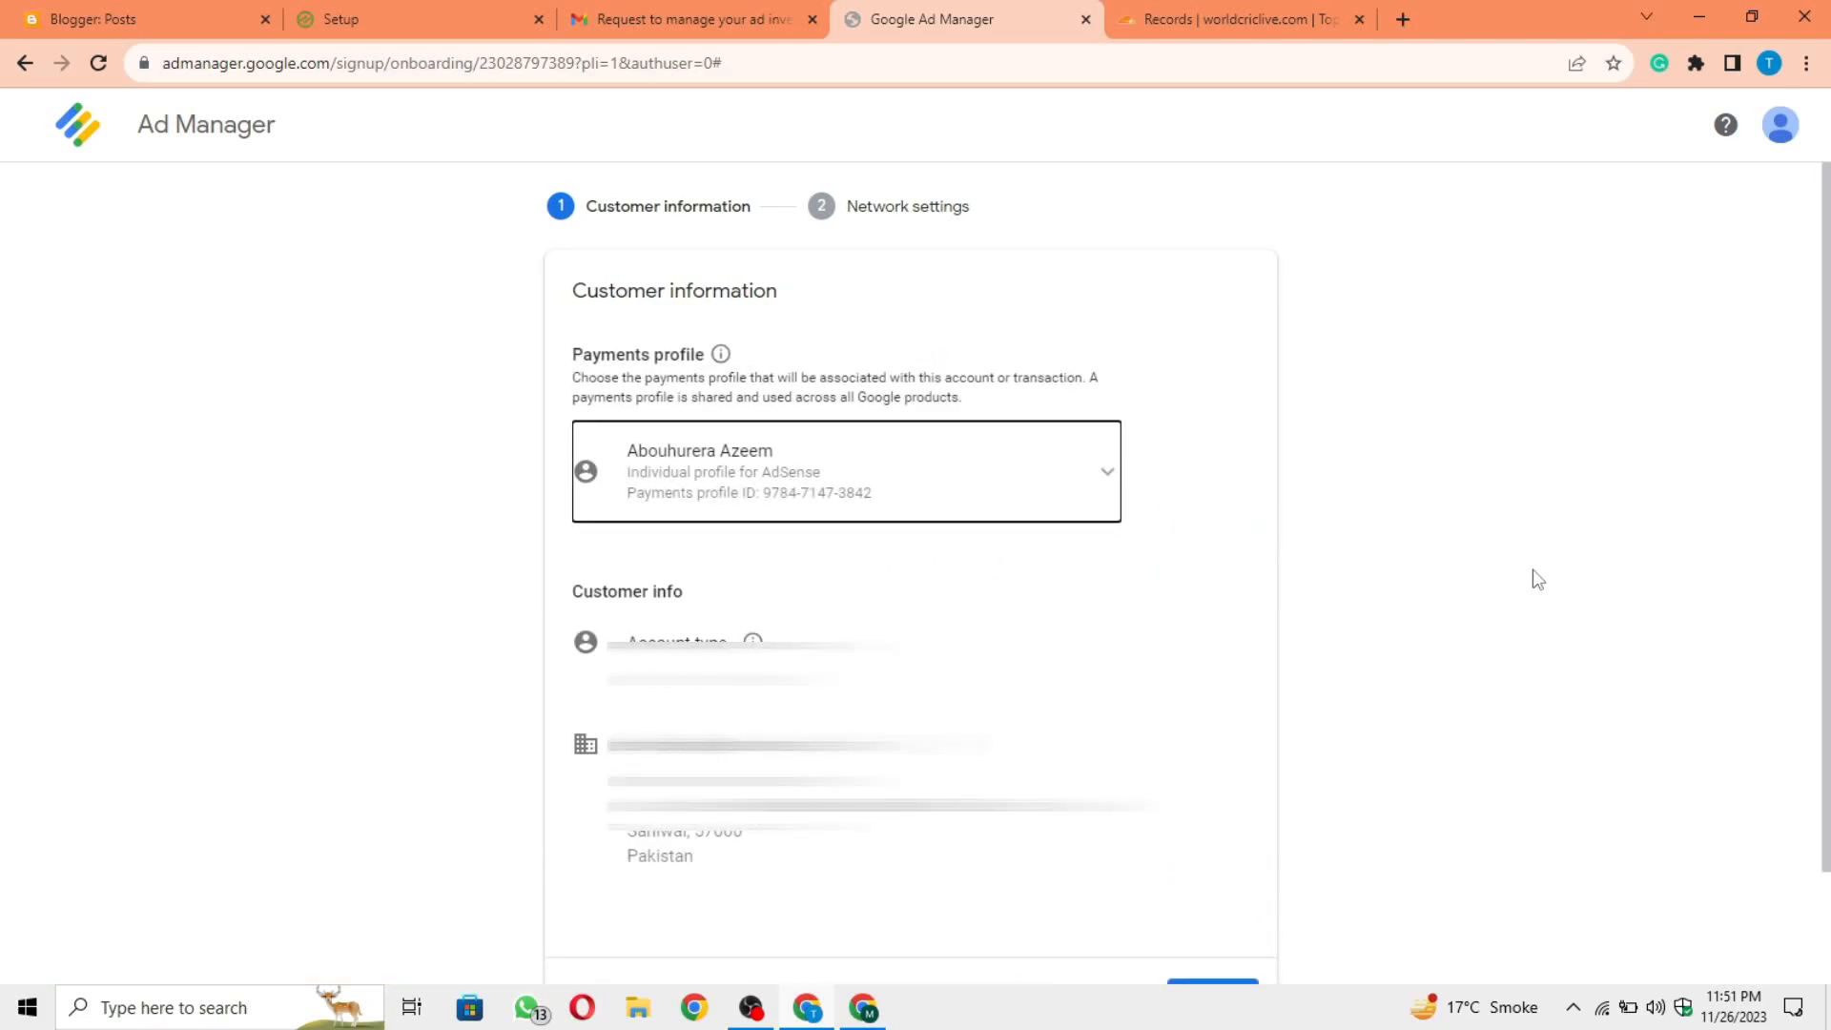
Step: Try creating a new payments profile with the Individual account type
scroll(1465, 571, down, 1)
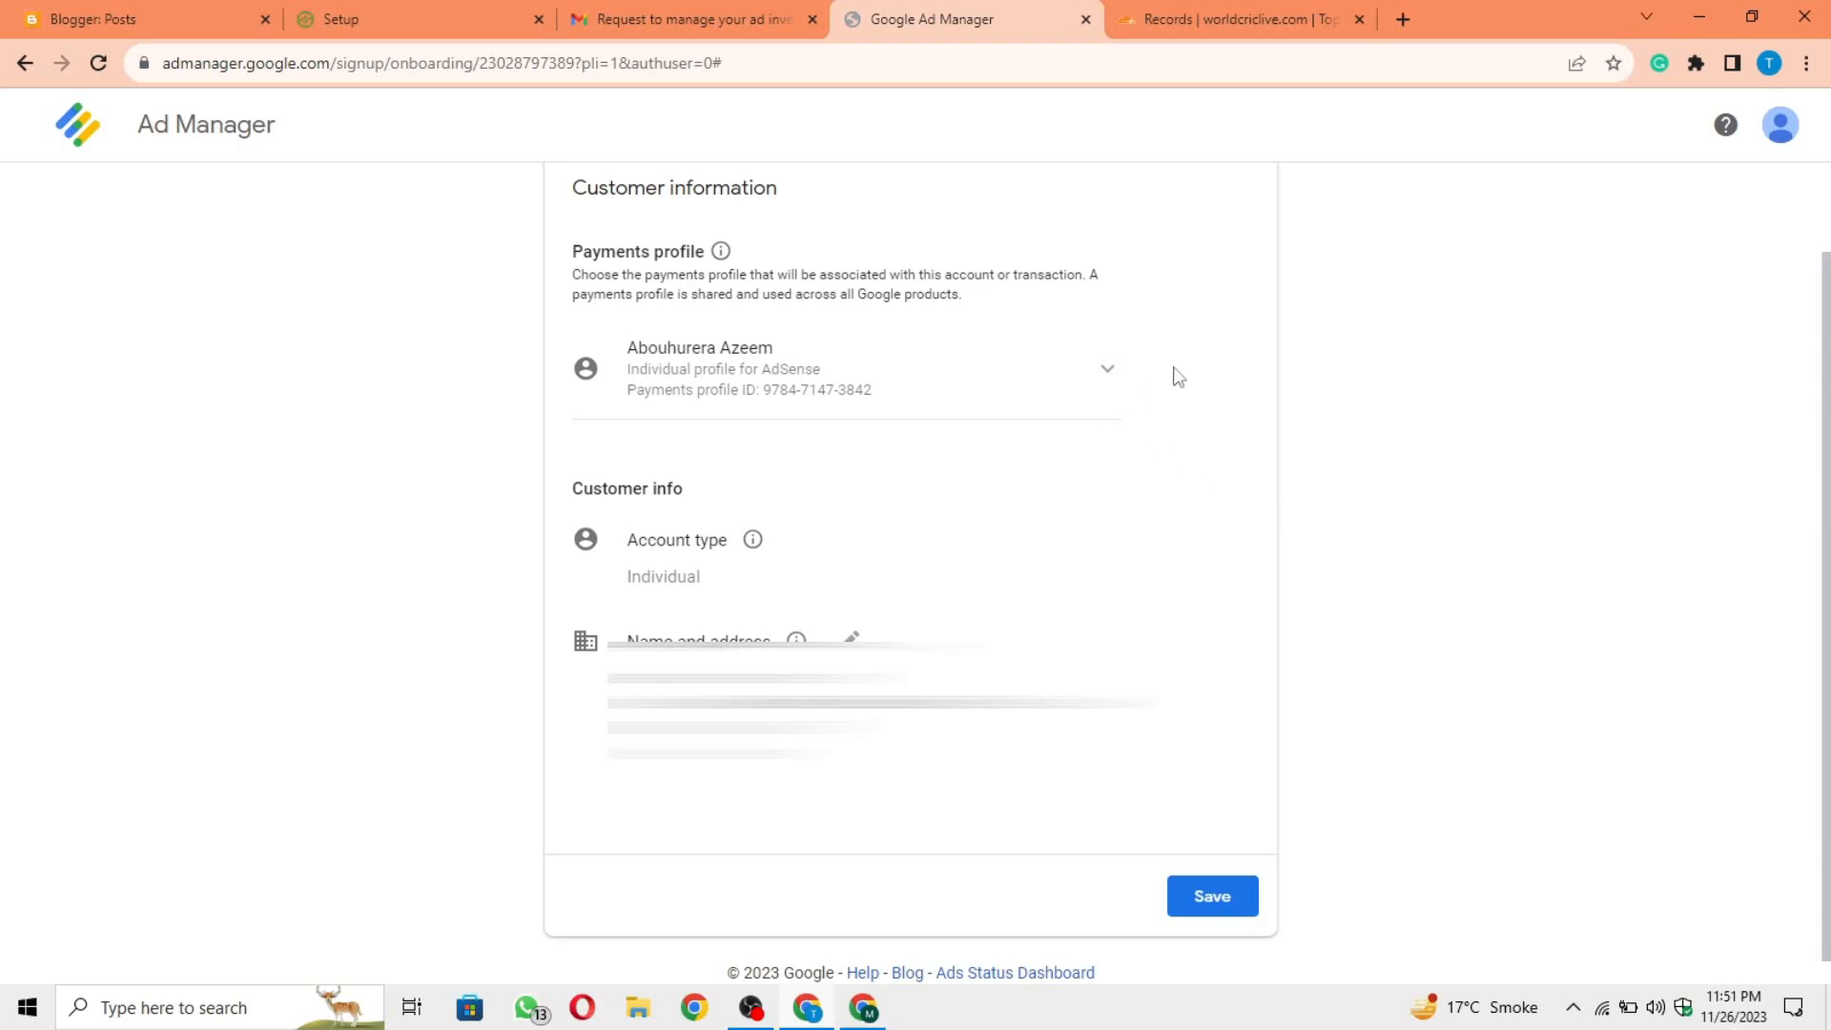
click(1087, 380)
click(701, 479)
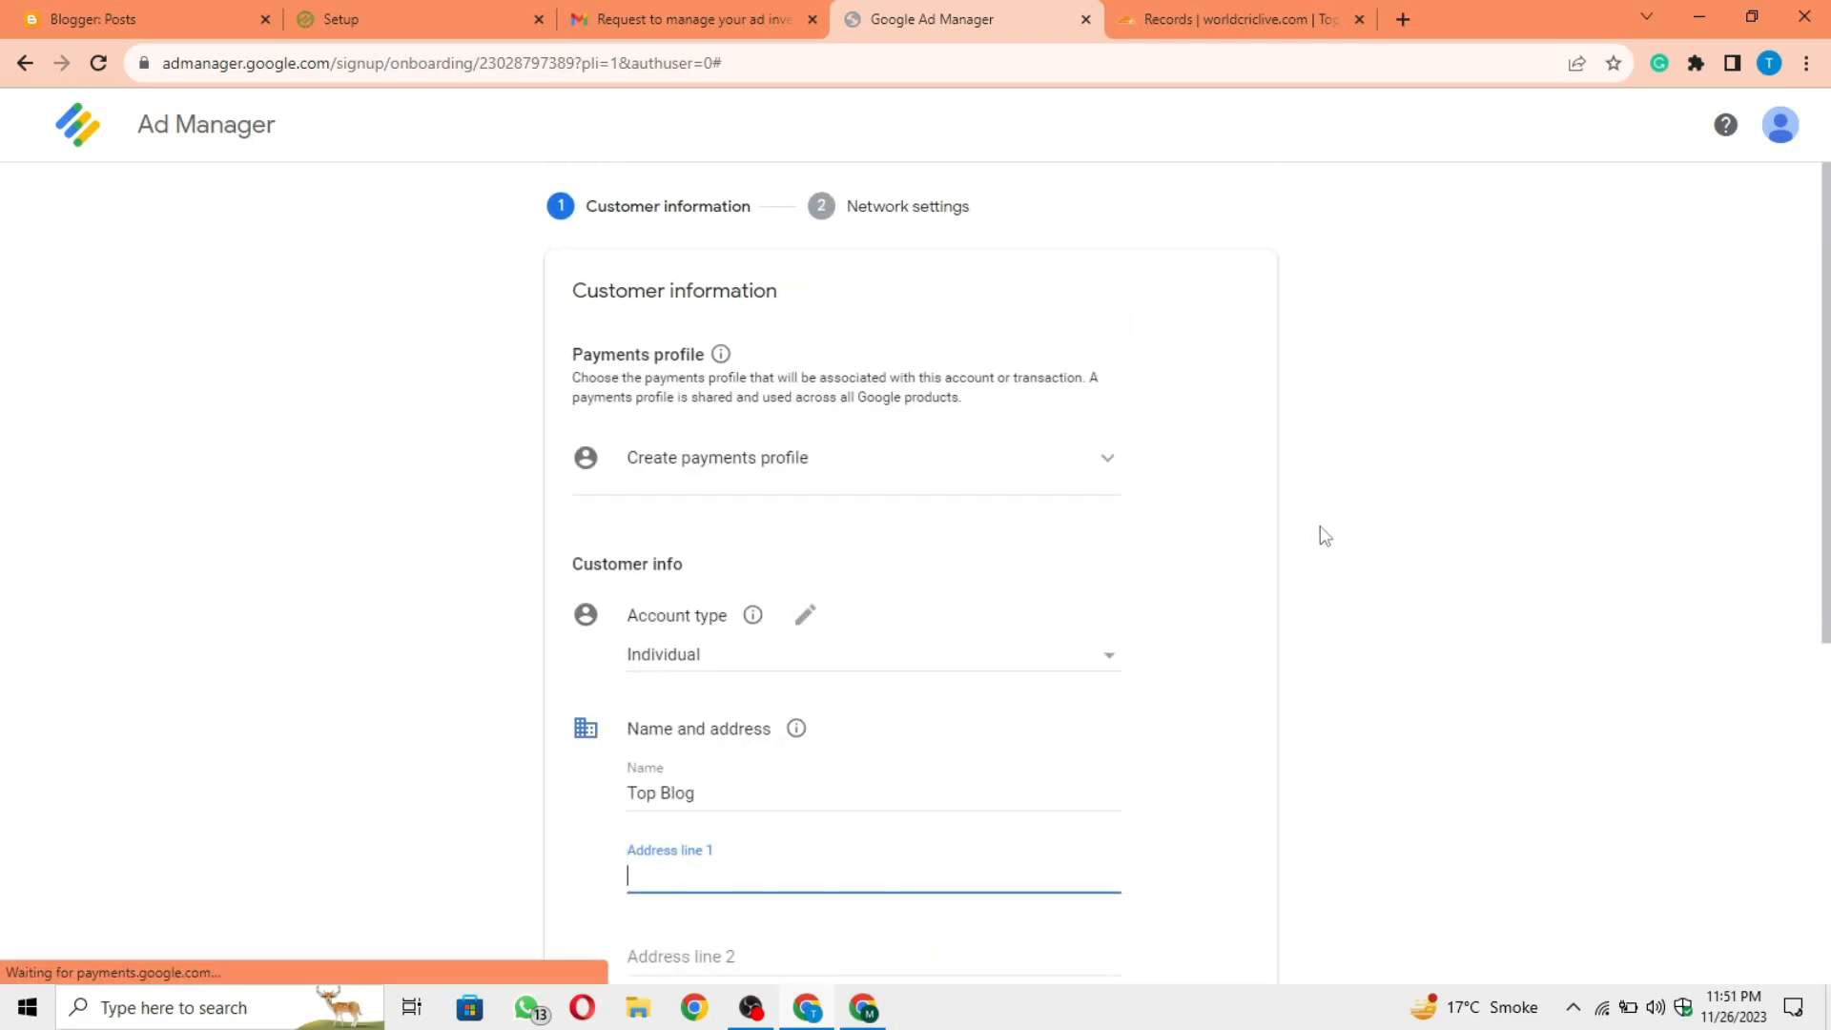
scroll(1320, 526, down, 1)
click(1010, 477)
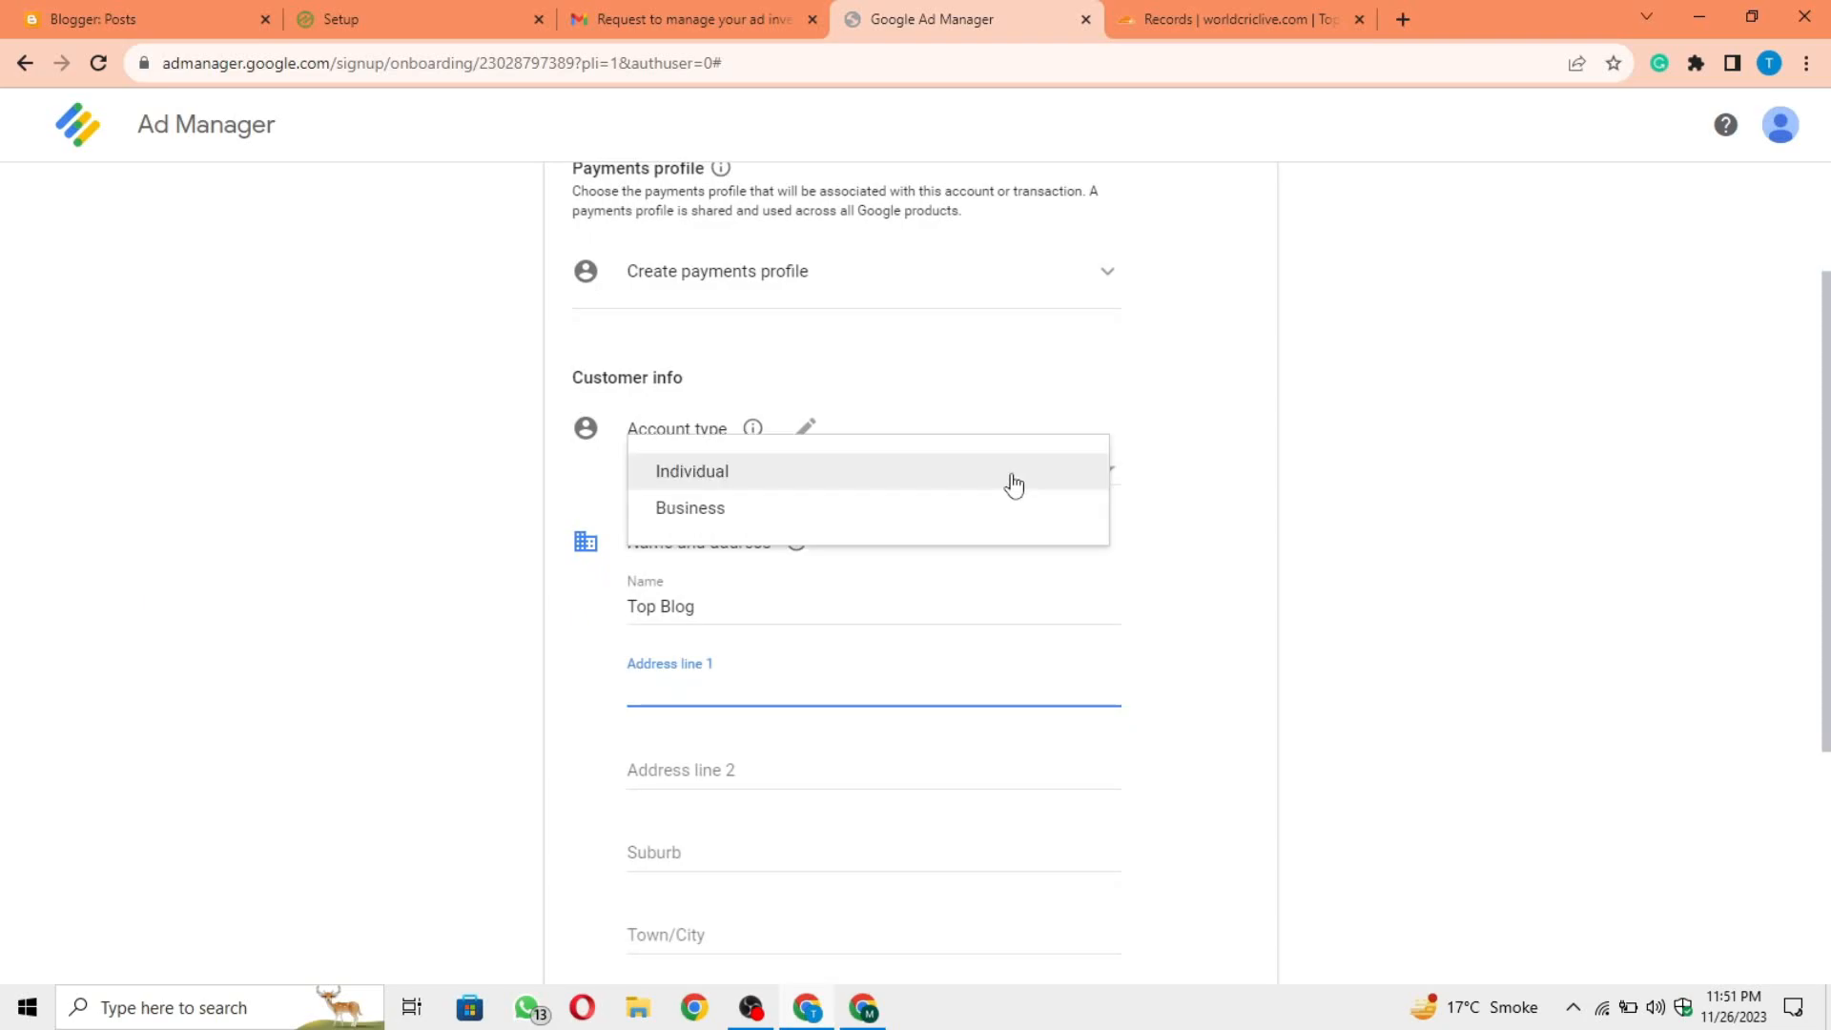
click(838, 474)
scroll(1478, 532, down, 1)
scroll(1478, 532, down, 2)
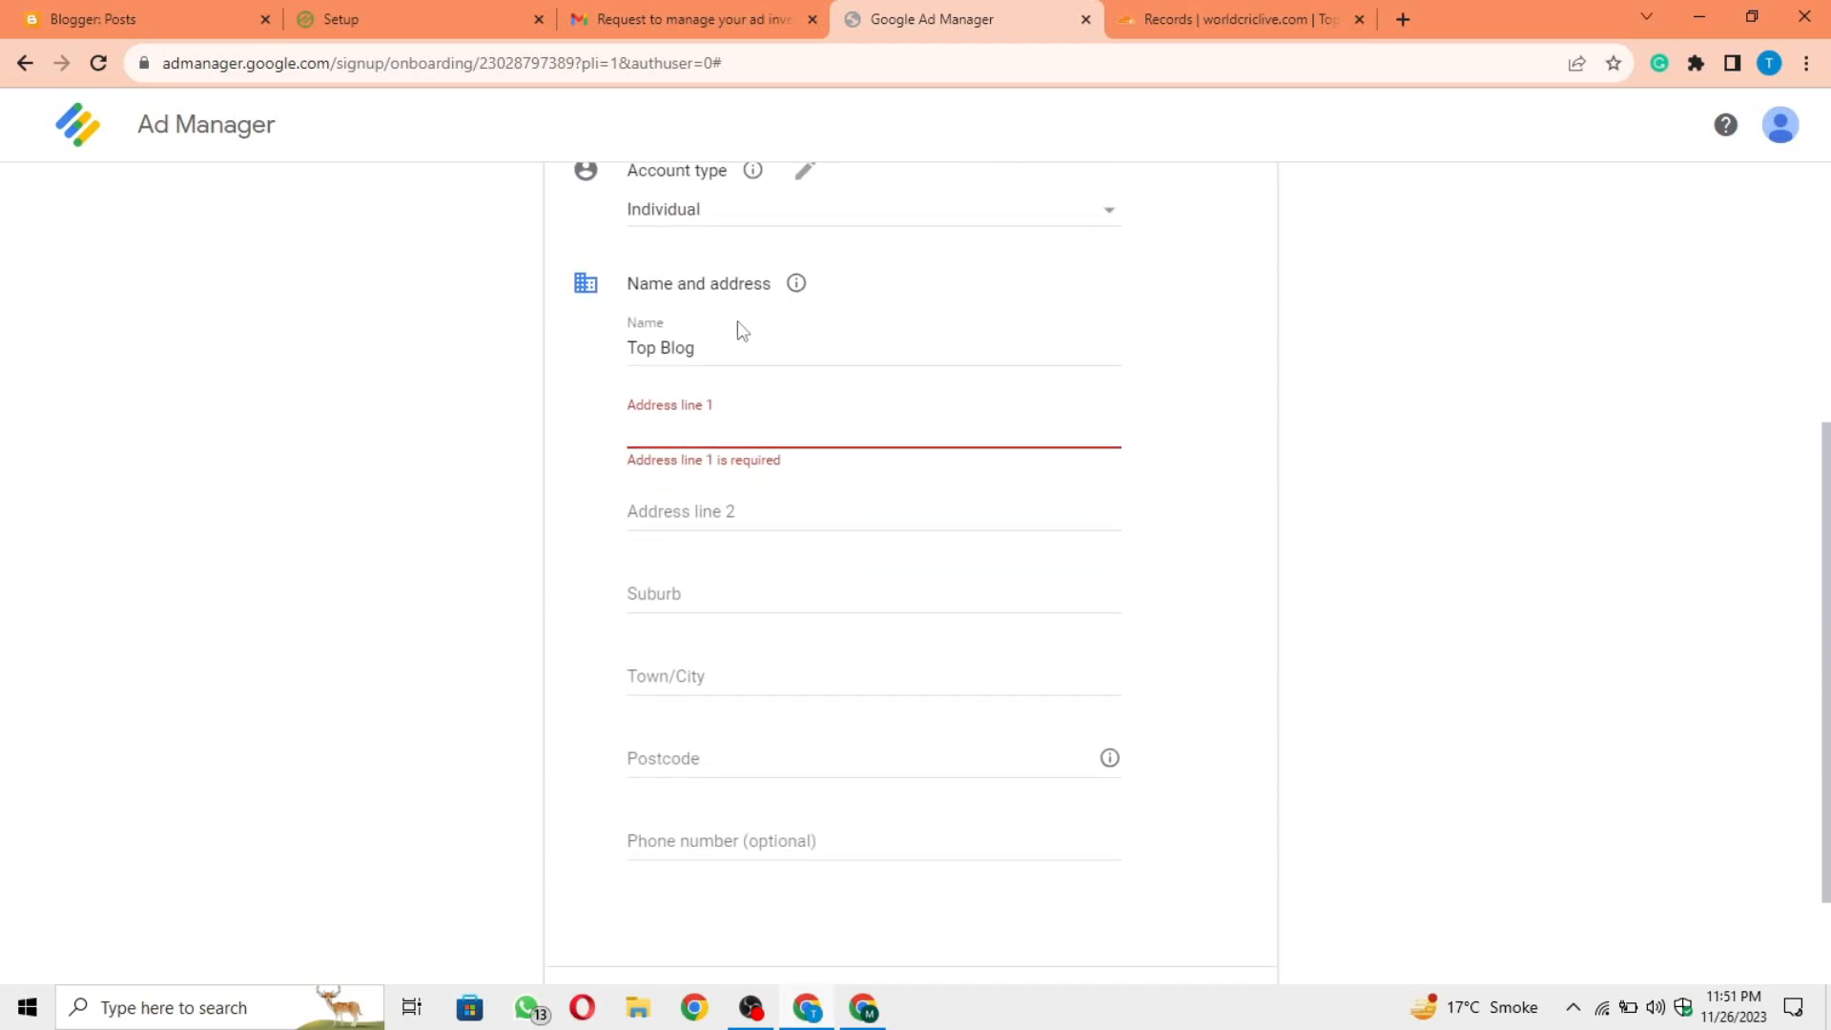
Step: Clear the name in the new payments profile and go through its empty address, town and postcode fields
drag(699, 352, 587, 375)
key(BackSpace)
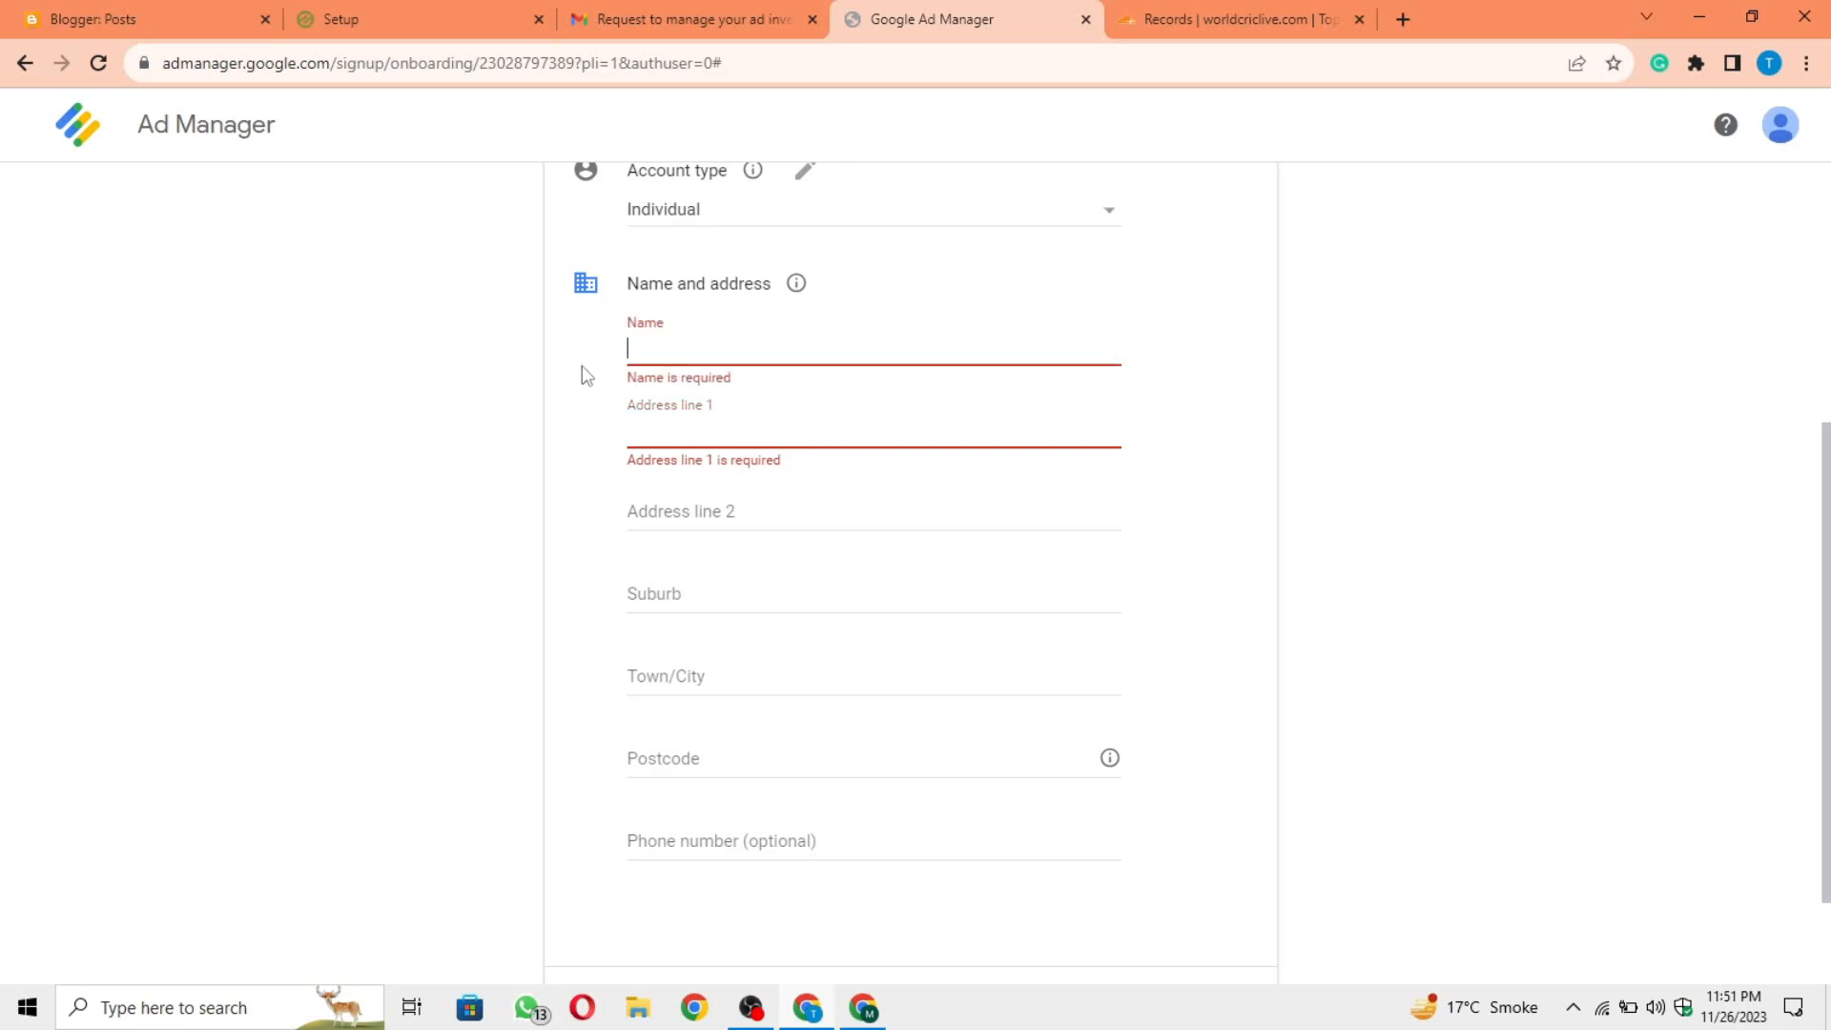
click(725, 430)
click(655, 513)
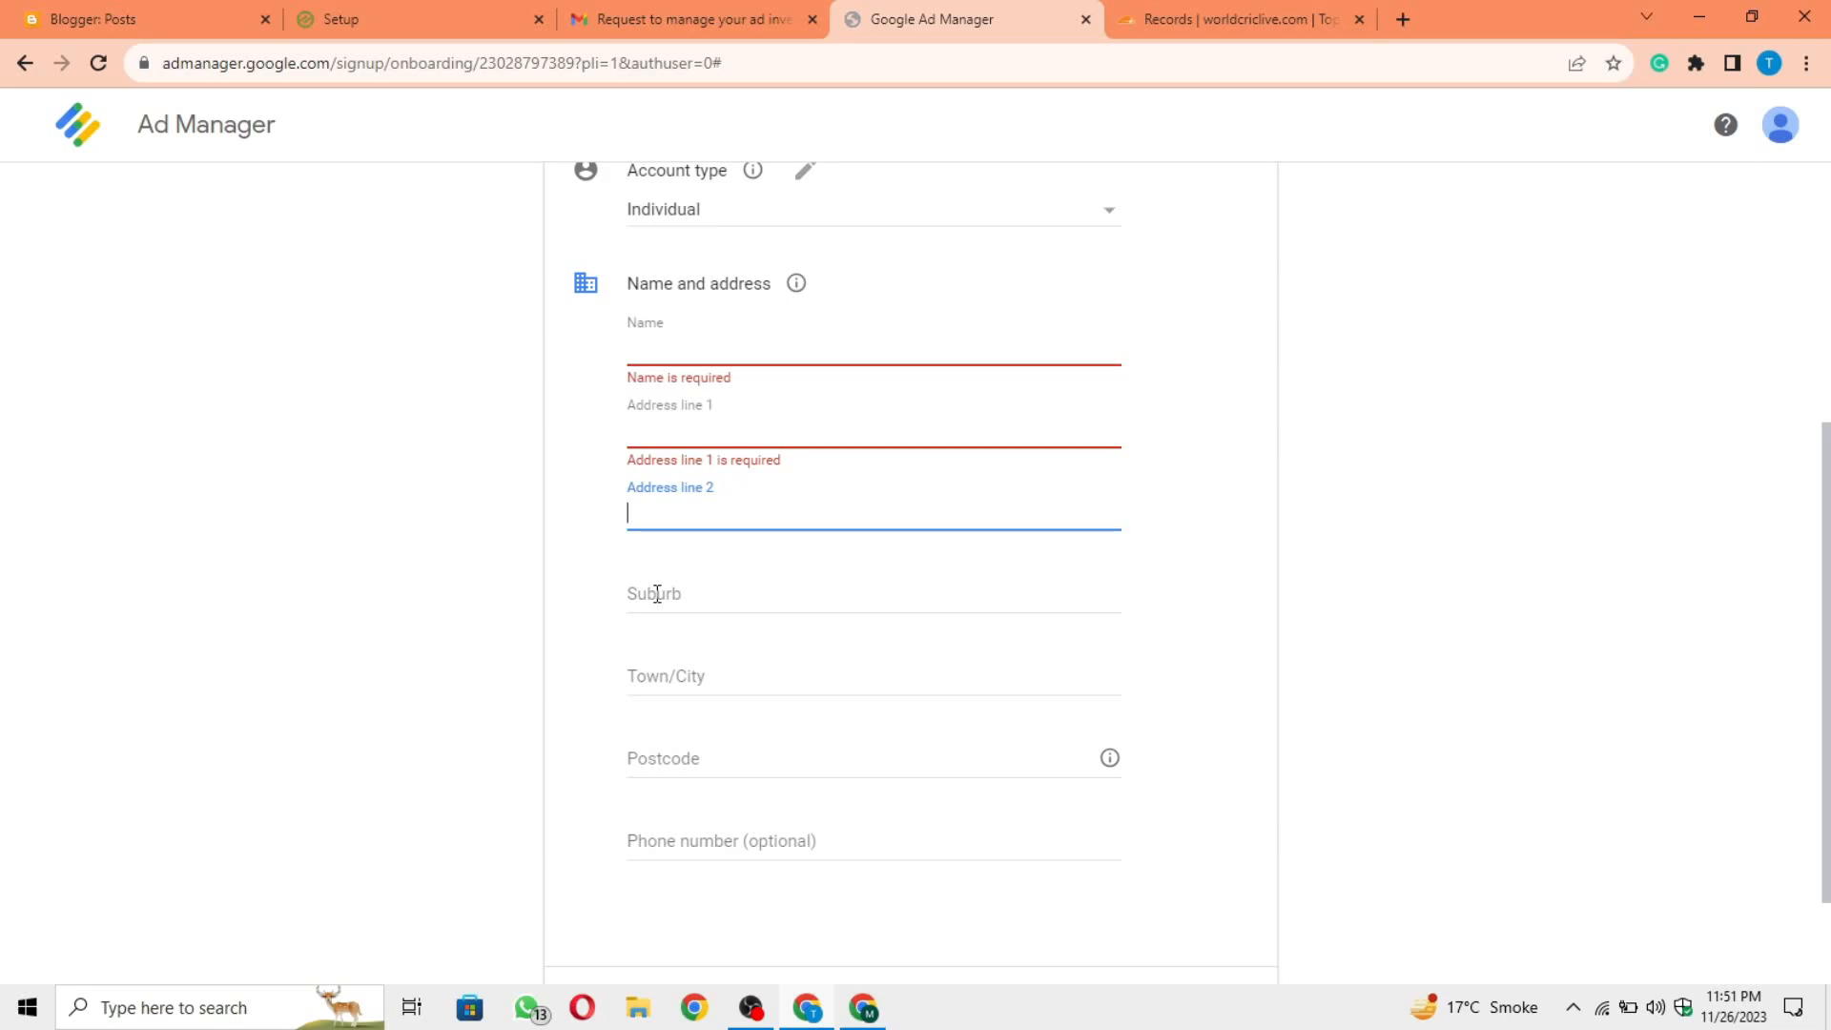
click(700, 595)
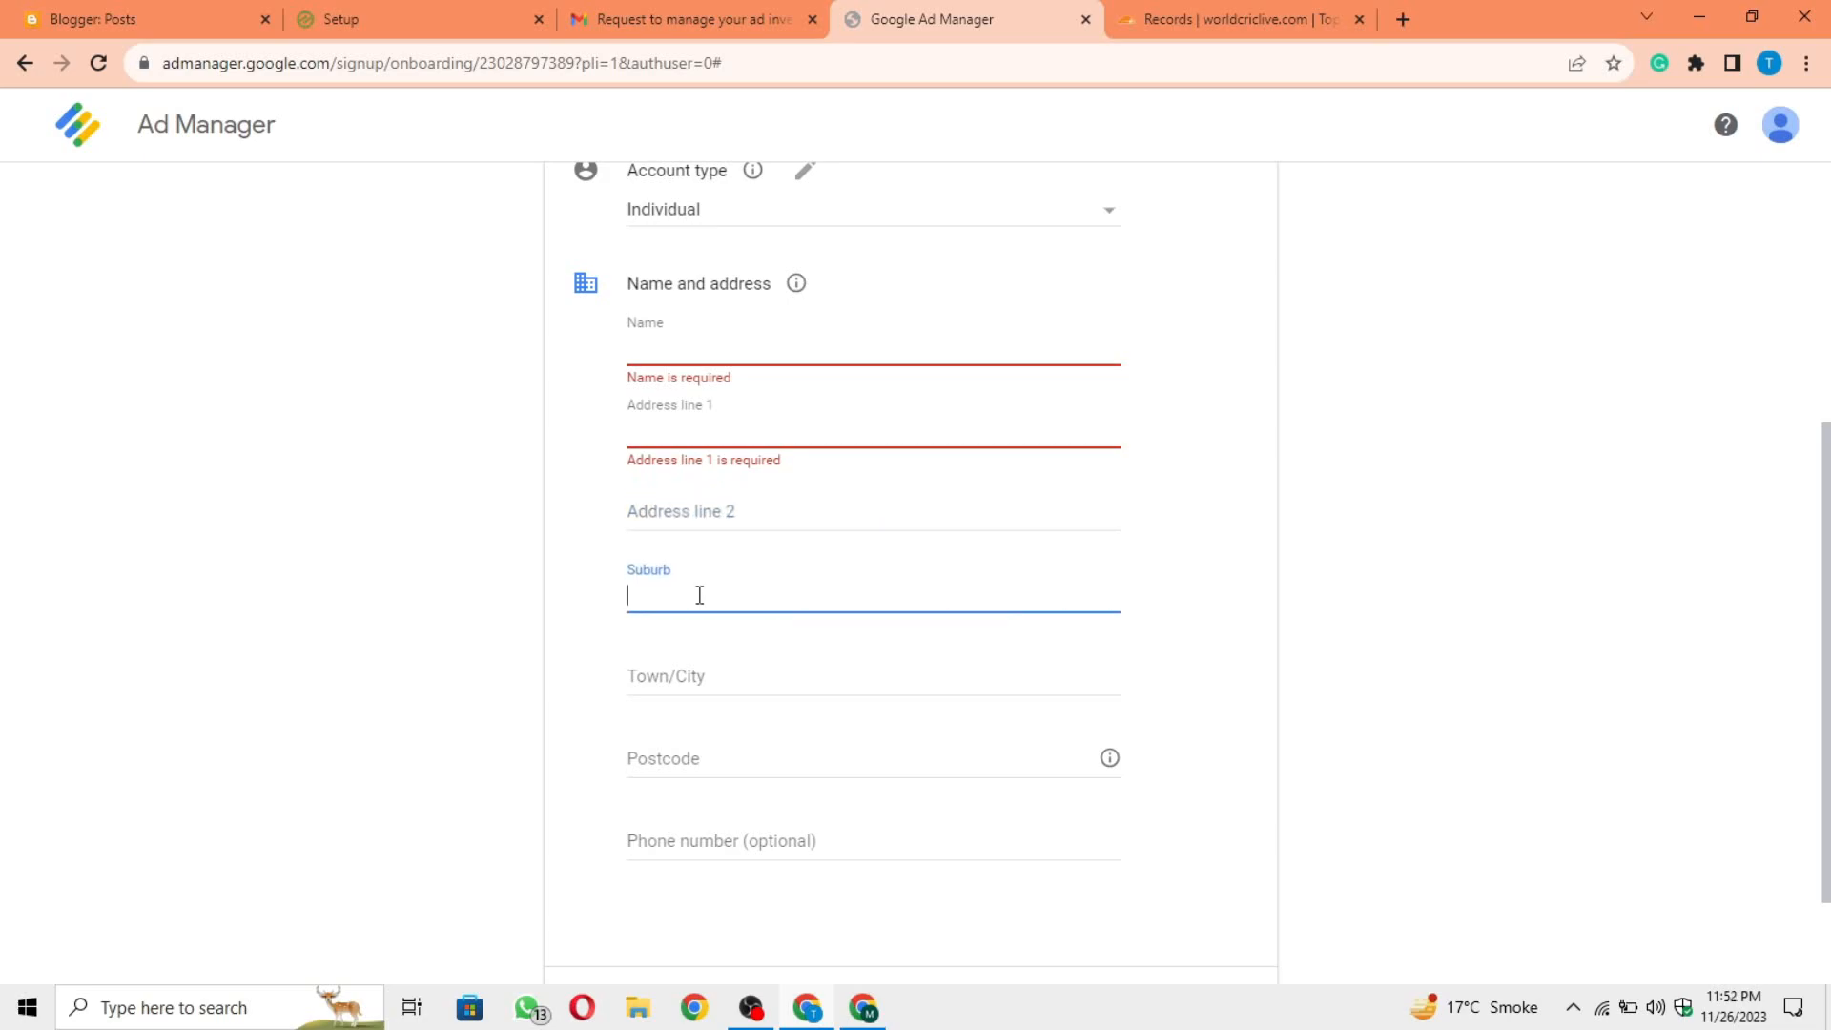
click(721, 669)
click(732, 769)
click(531, 753)
scroll(531, 752, down, 1)
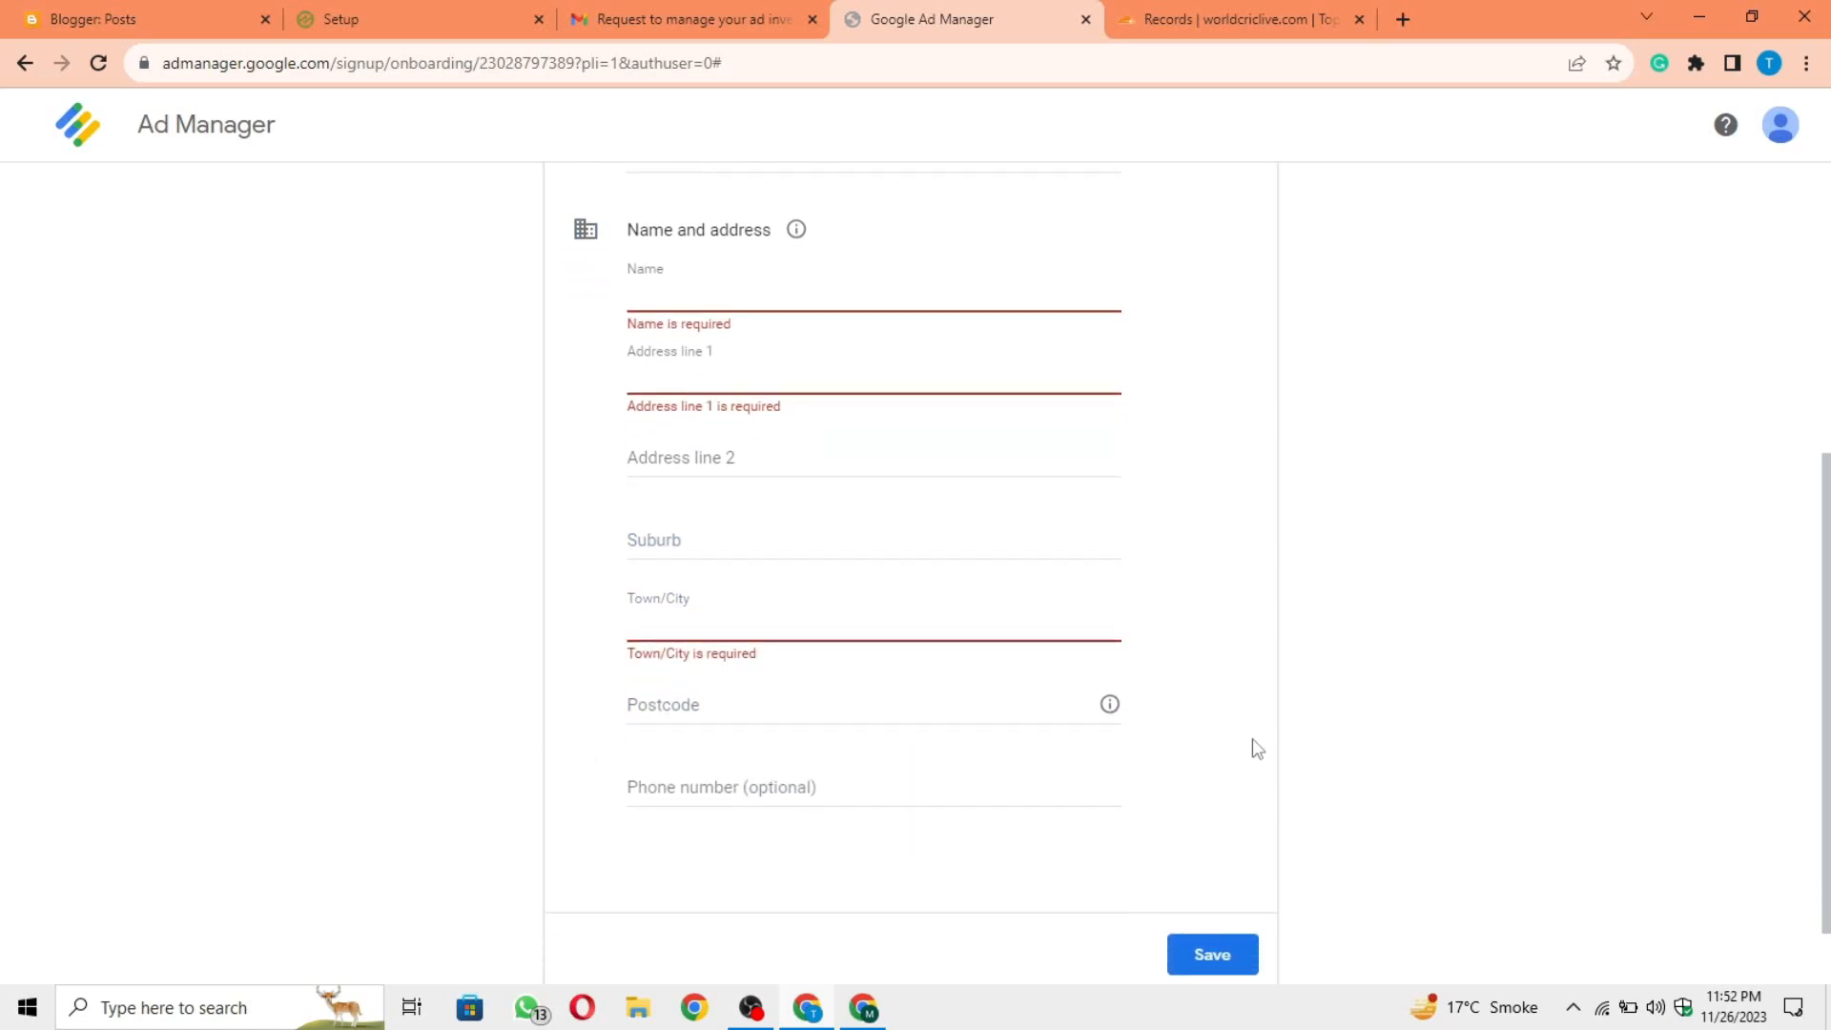
scroll(1251, 749, up, 4)
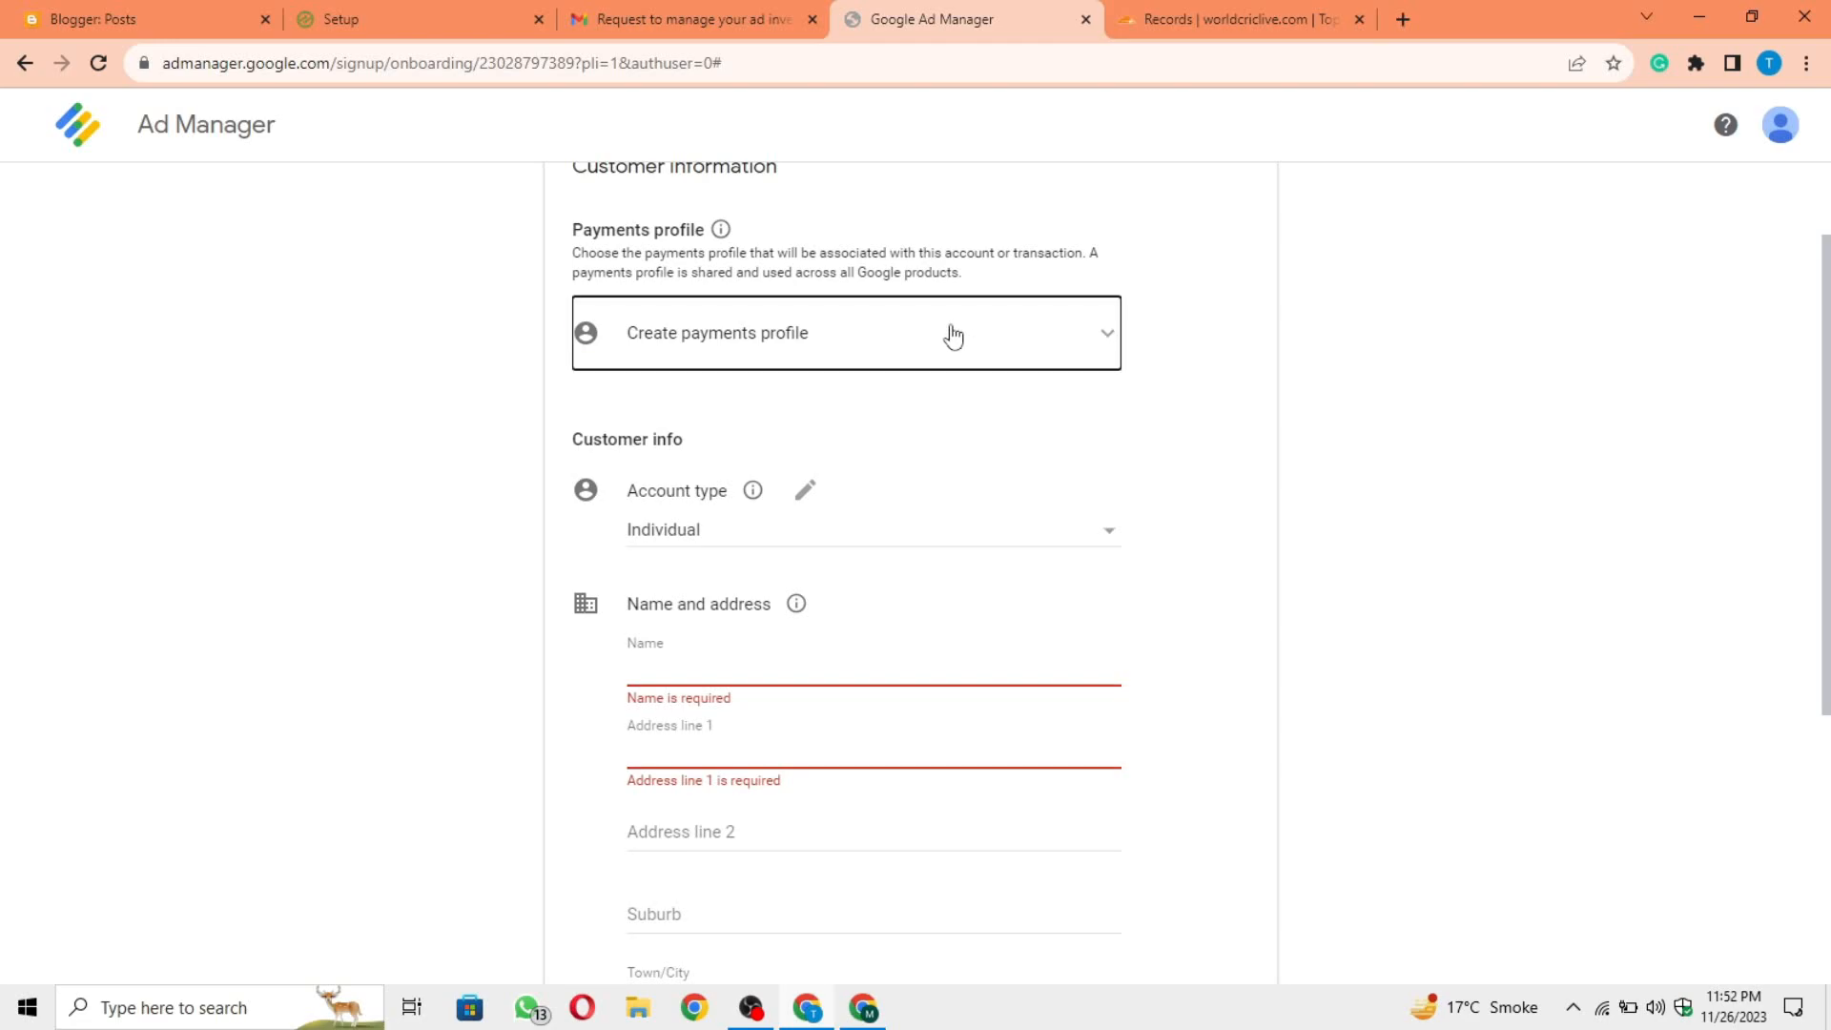
Step: Choose the existing individual AdSense payments profile and save the customer information
click(950, 335)
click(821, 343)
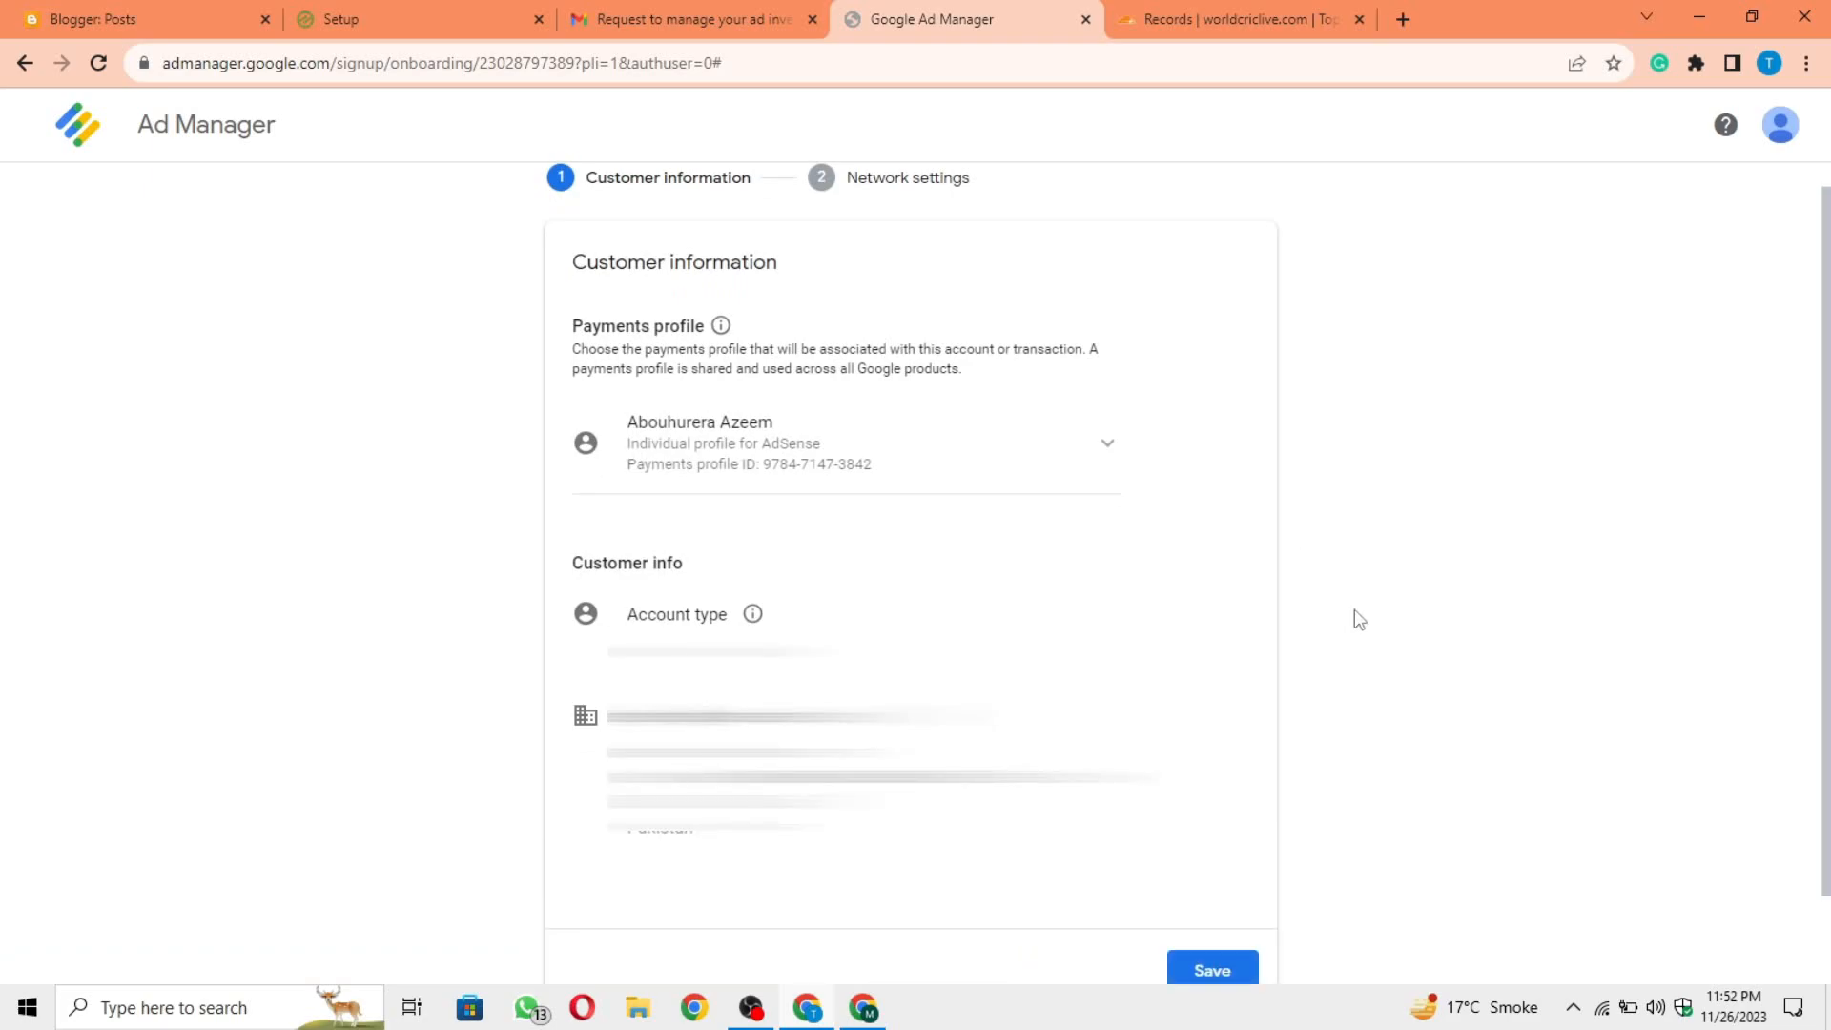
scroll(1358, 620, down, 1)
click(1209, 870)
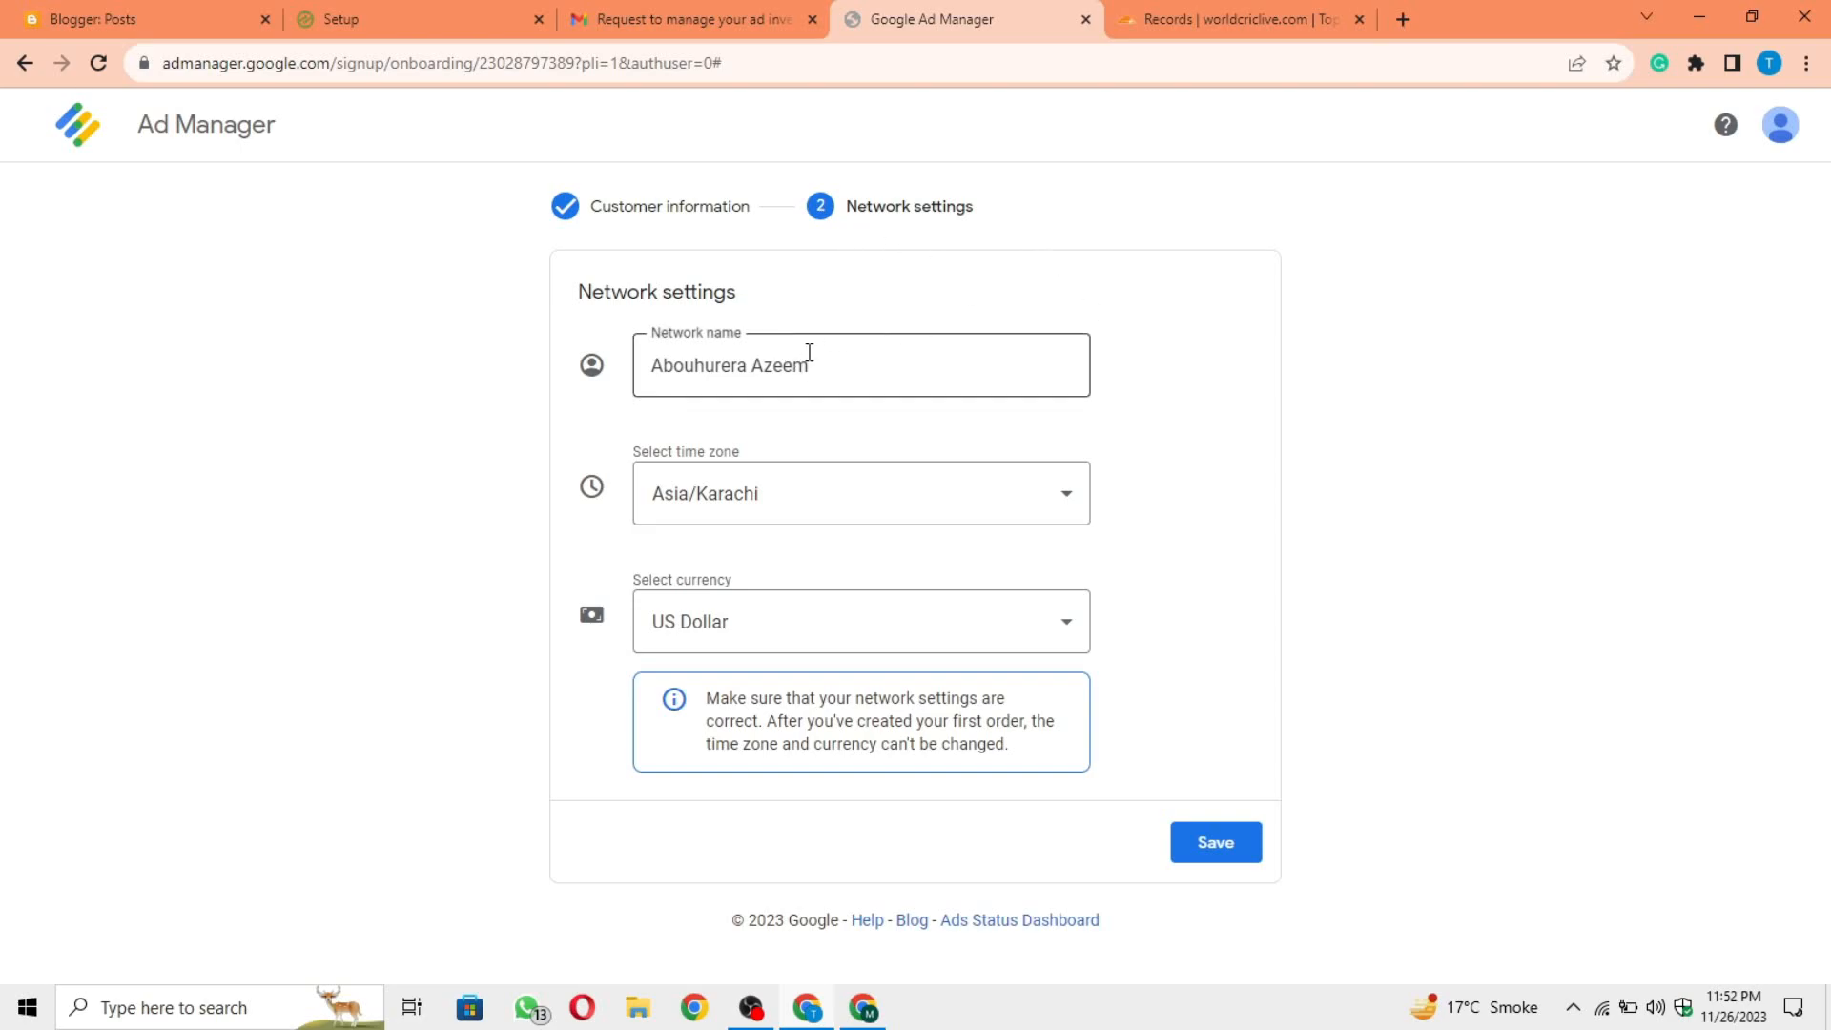
Step: Replace the network name with the account owner's full name and save the network settings
drag(842, 362, 602, 372)
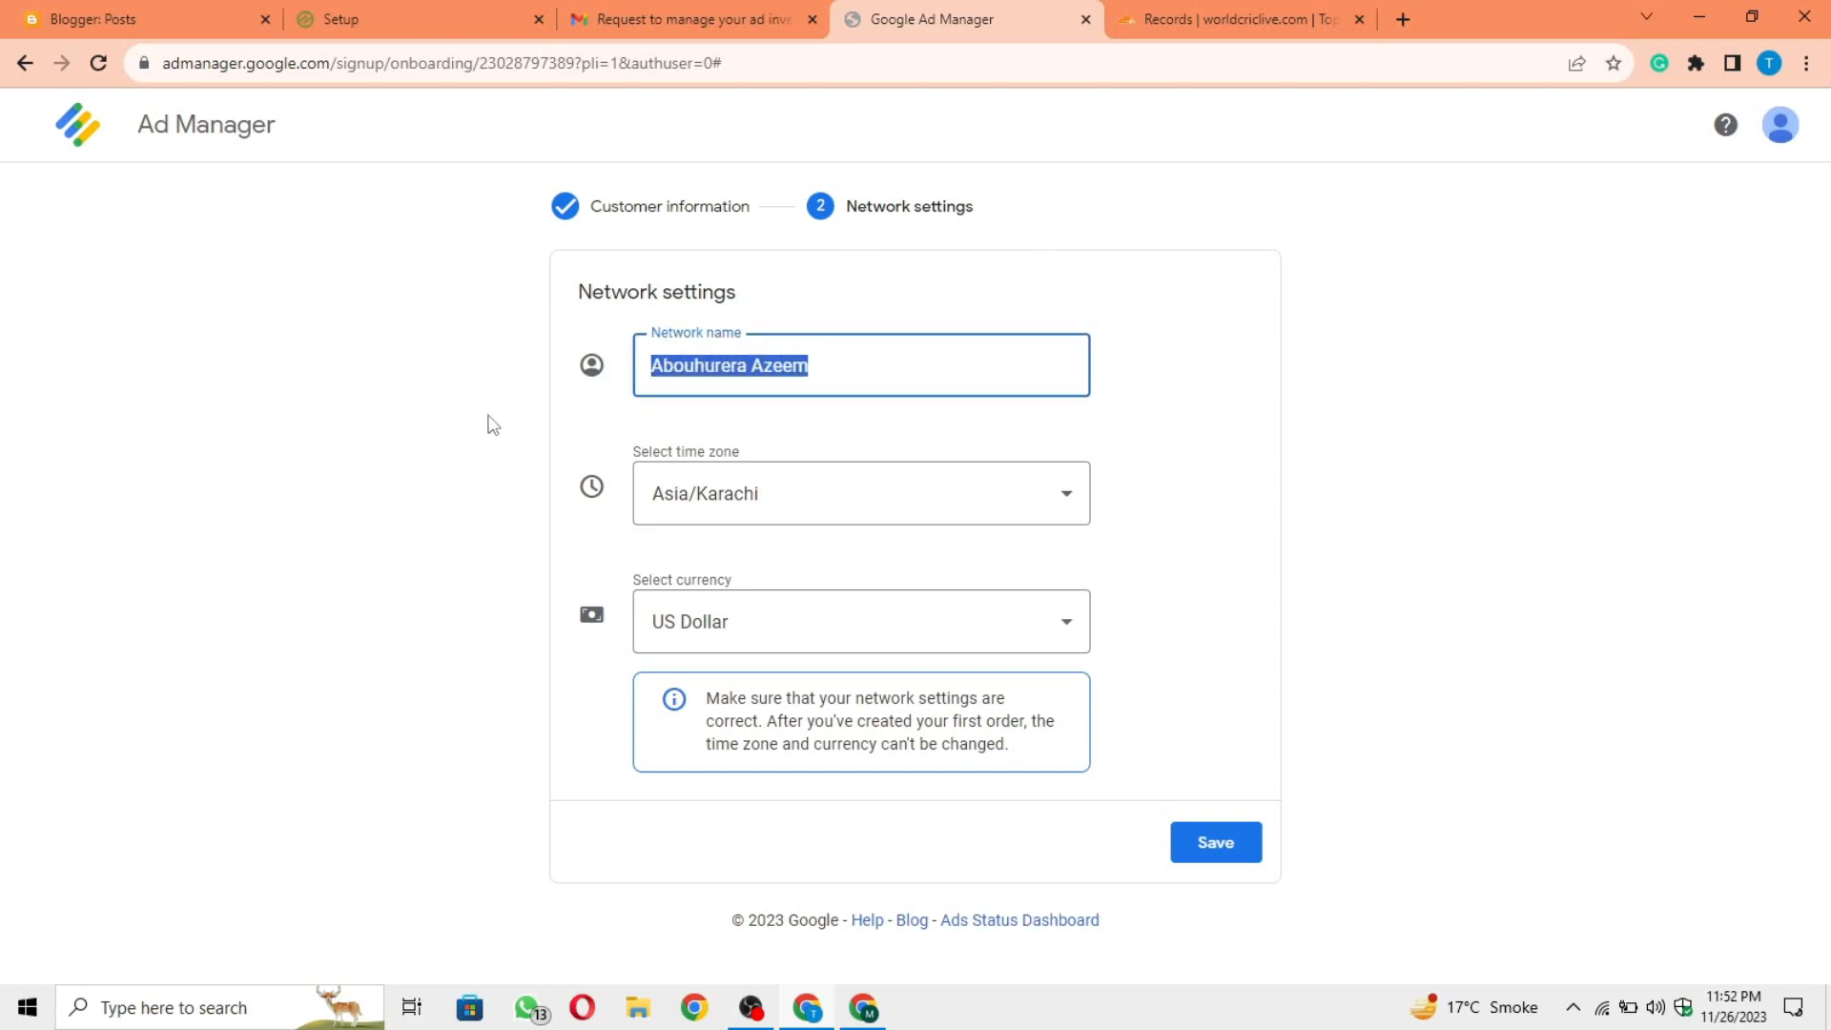
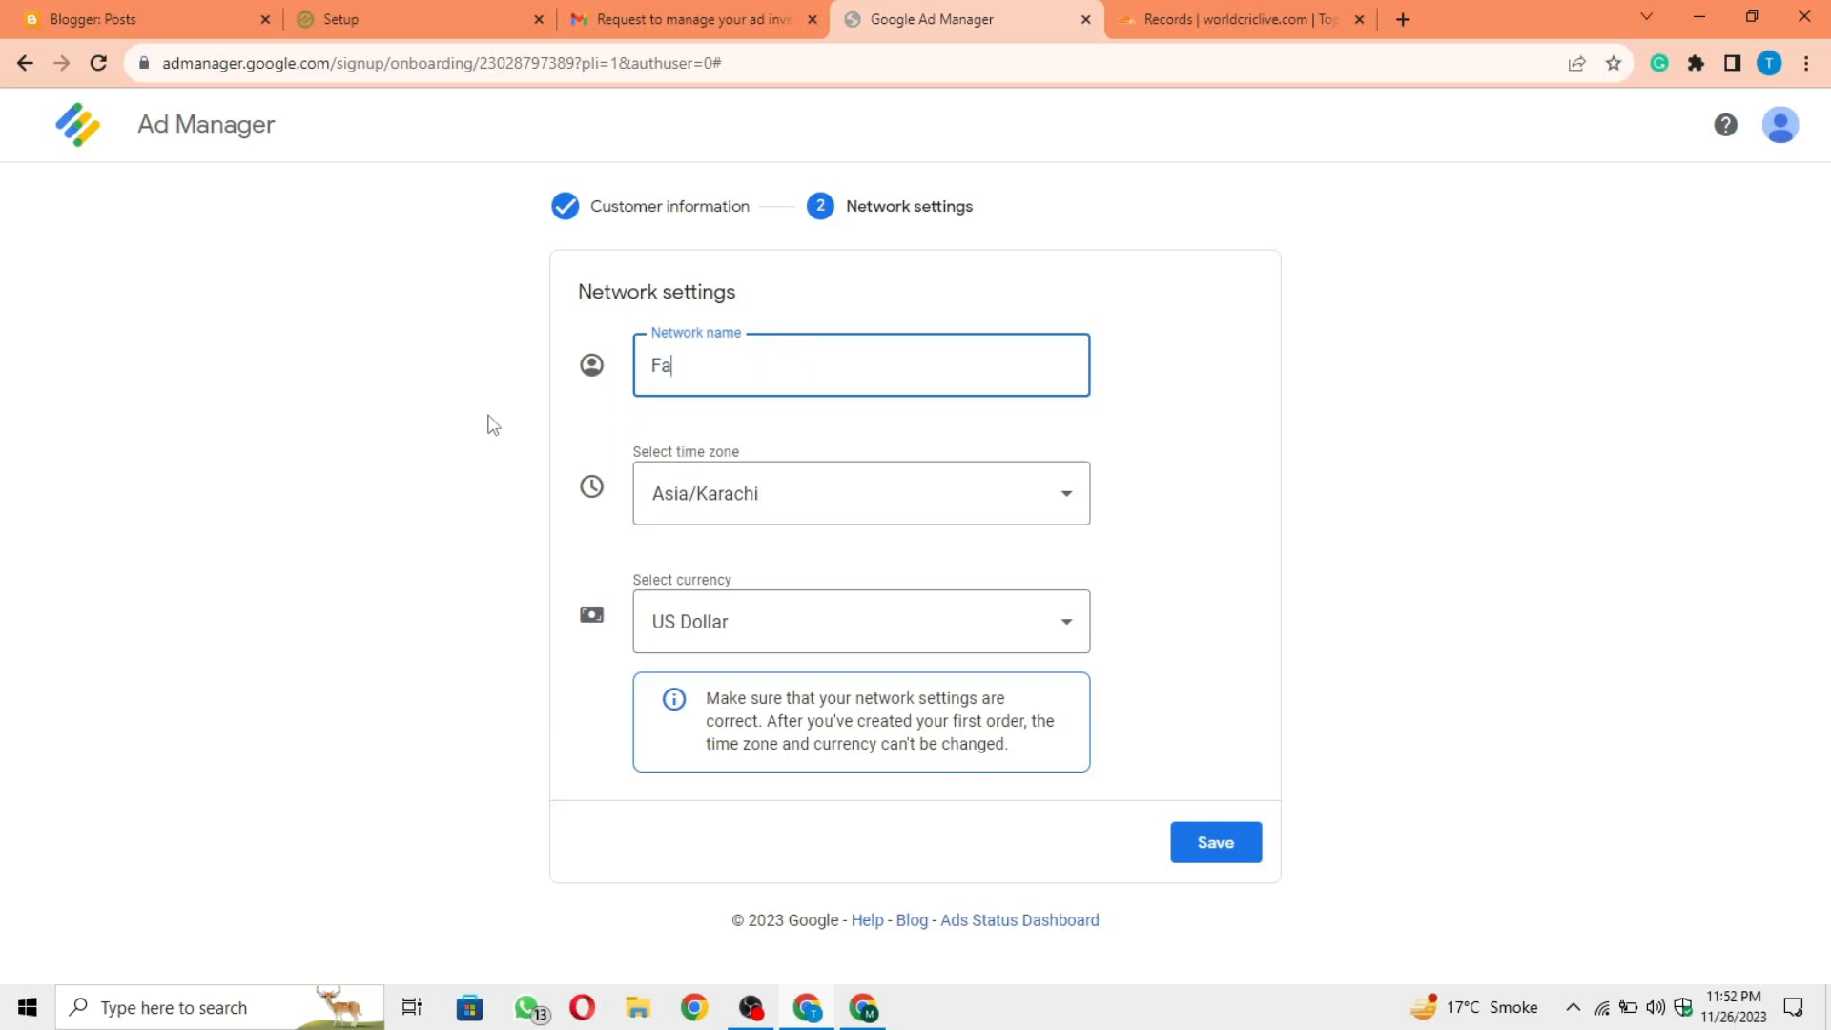
click(609, 425)
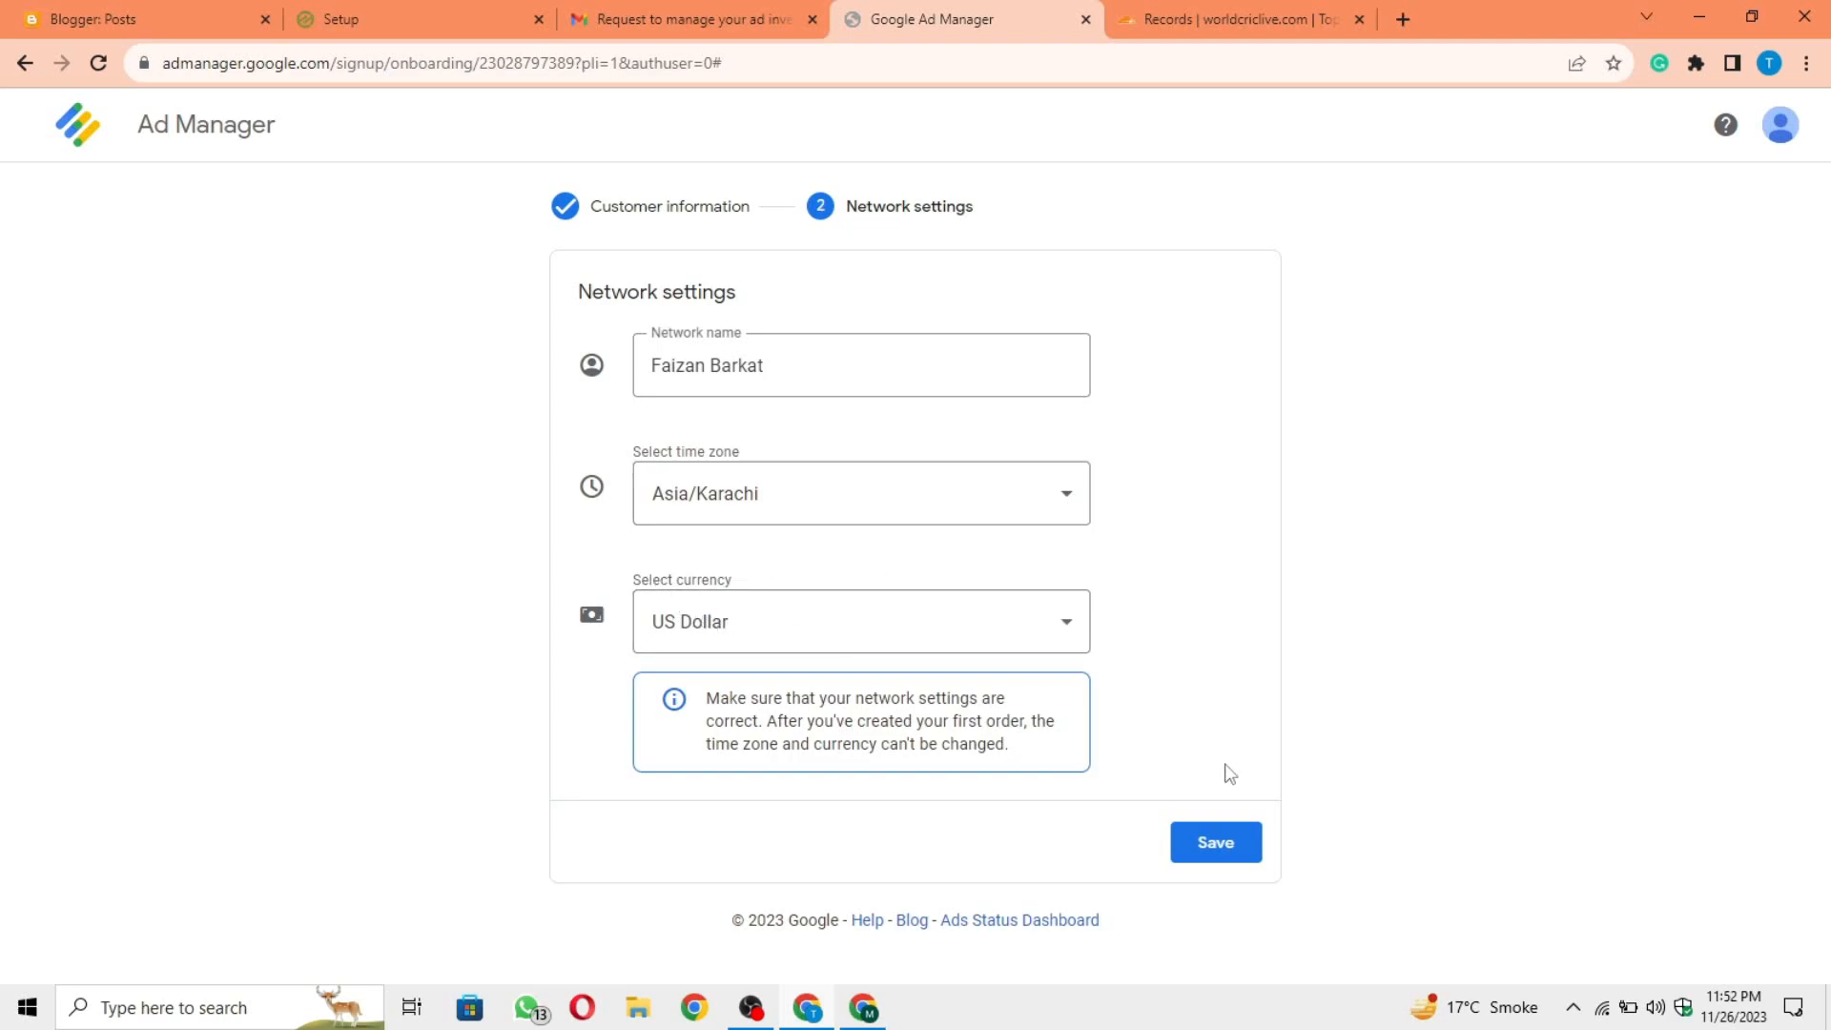
click(1222, 854)
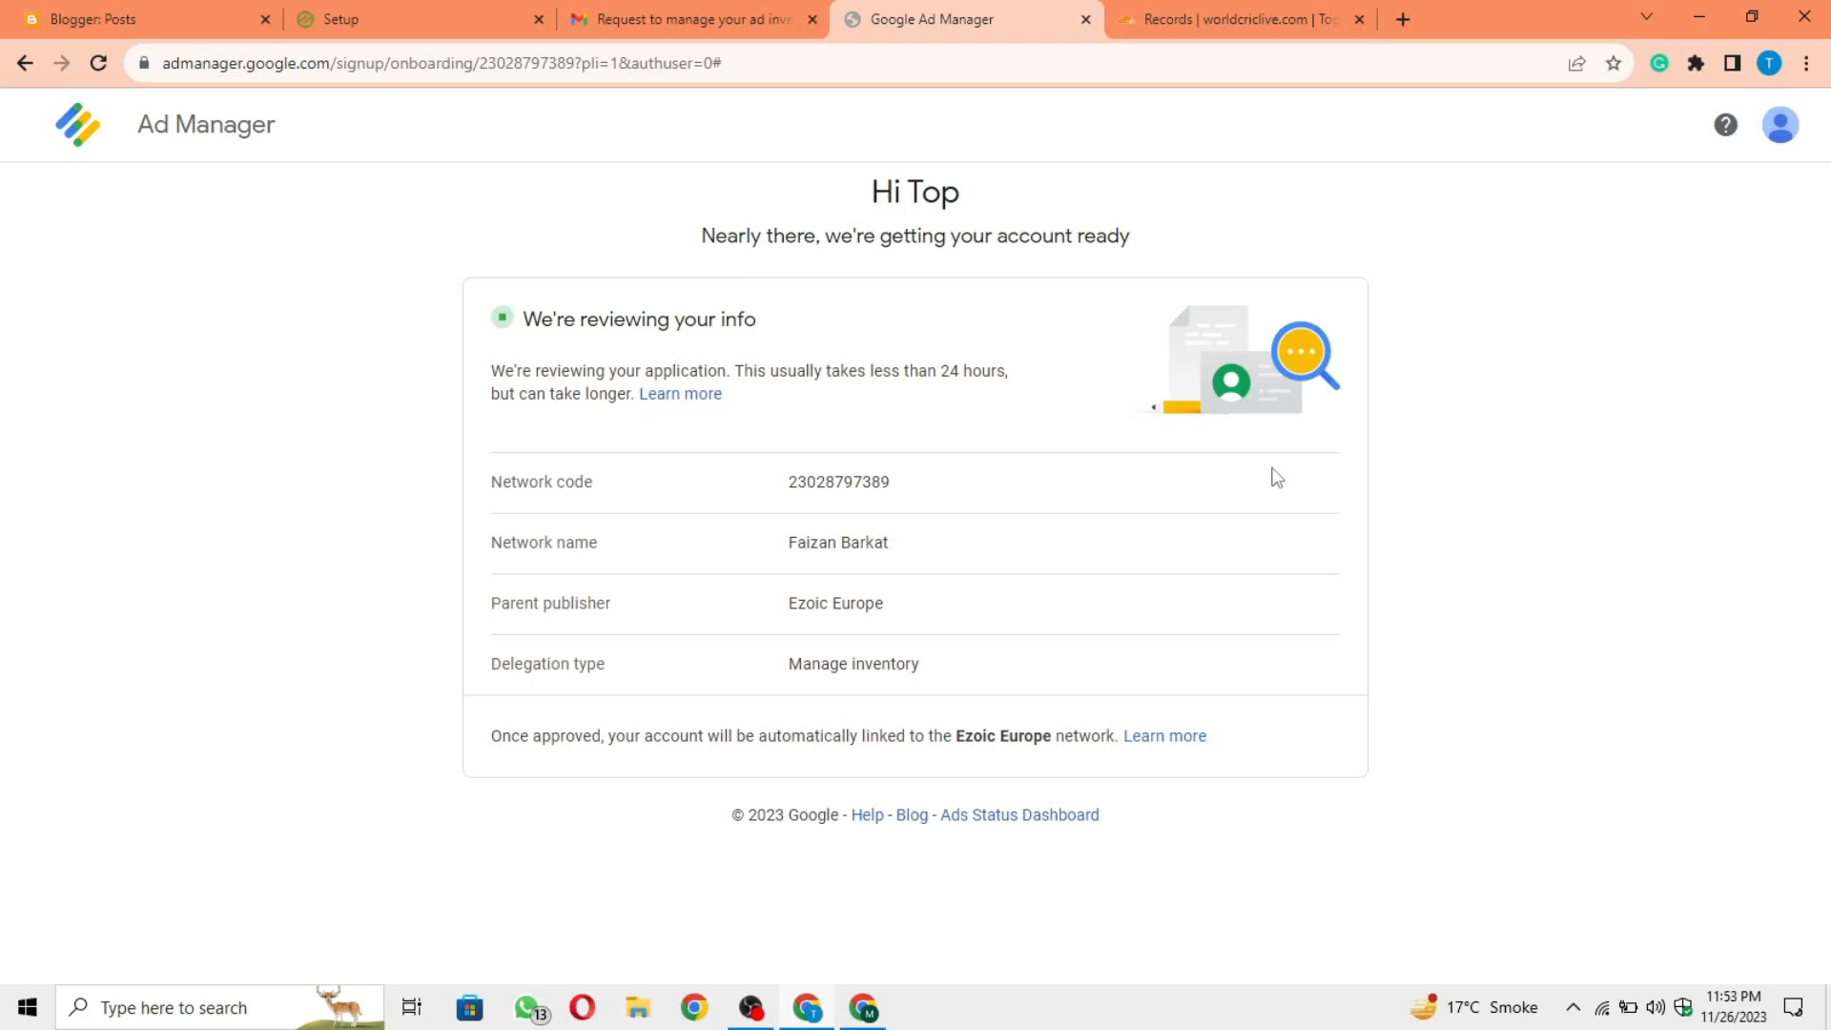
Step: Bookmark the Google Ad Manager review page in the Bookmarks bar folder
click(1613, 63)
click(1503, 216)
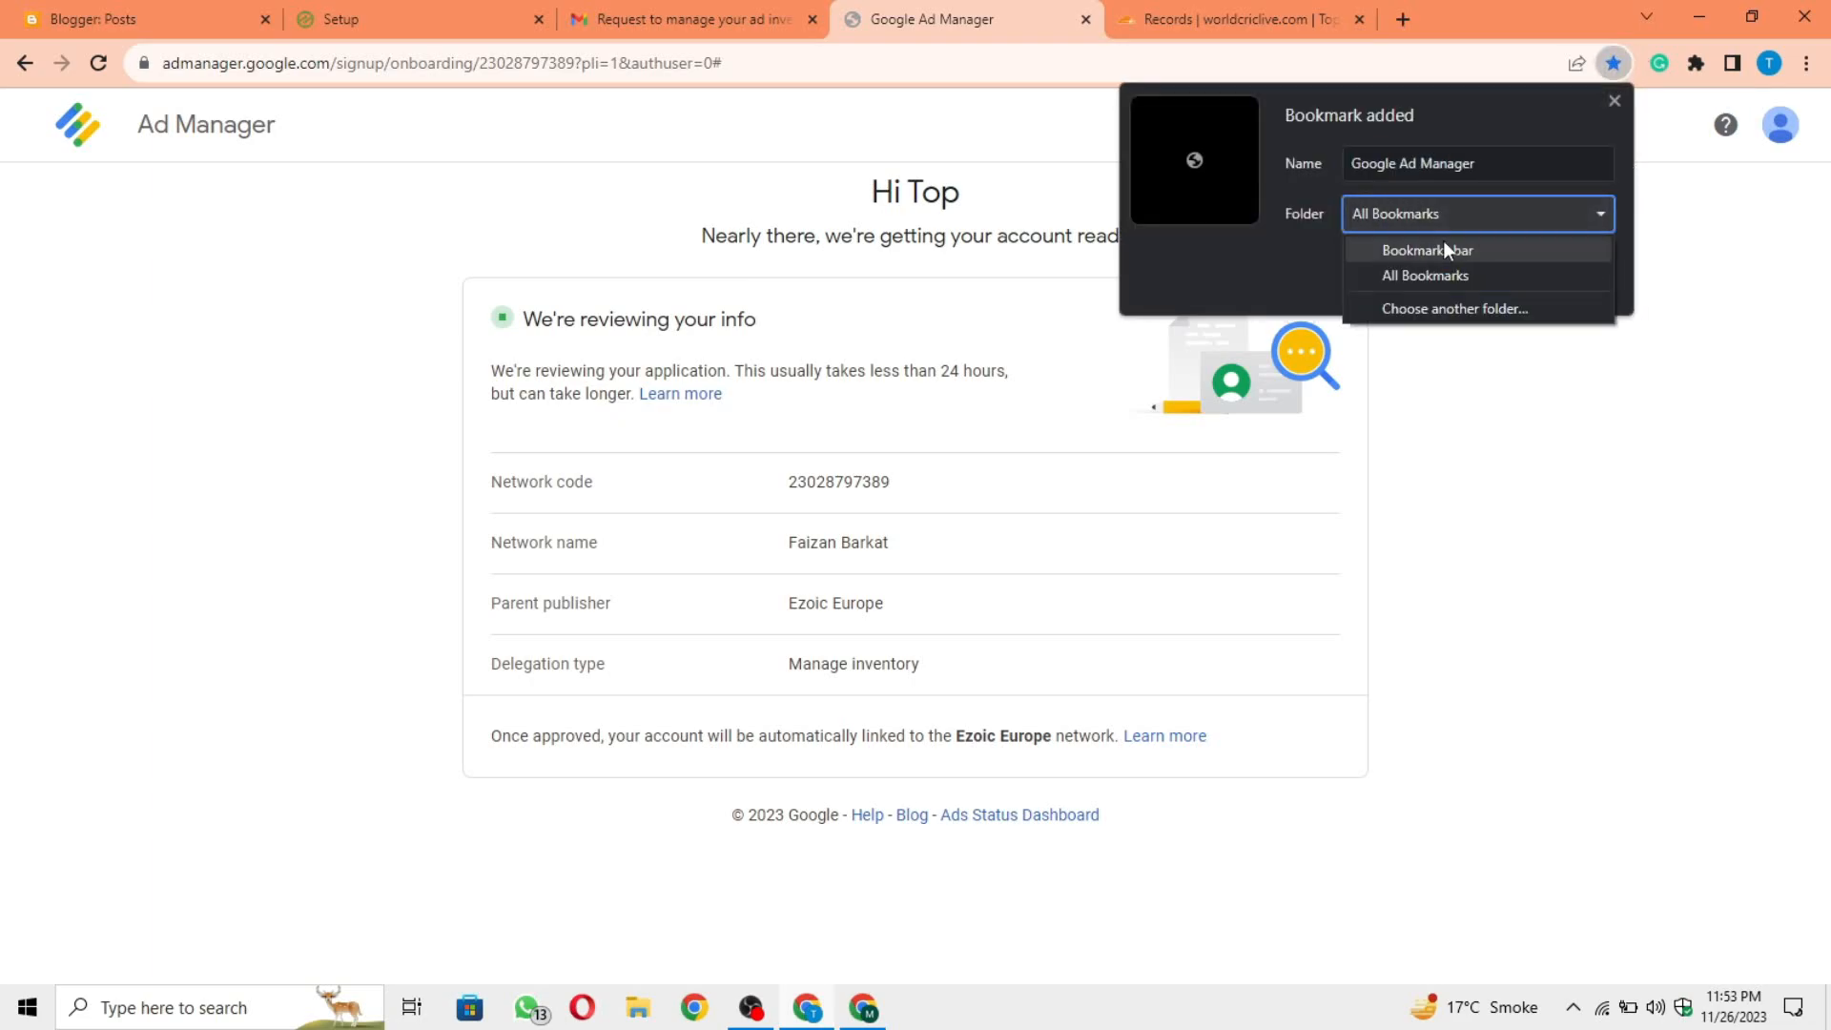
click(1499, 252)
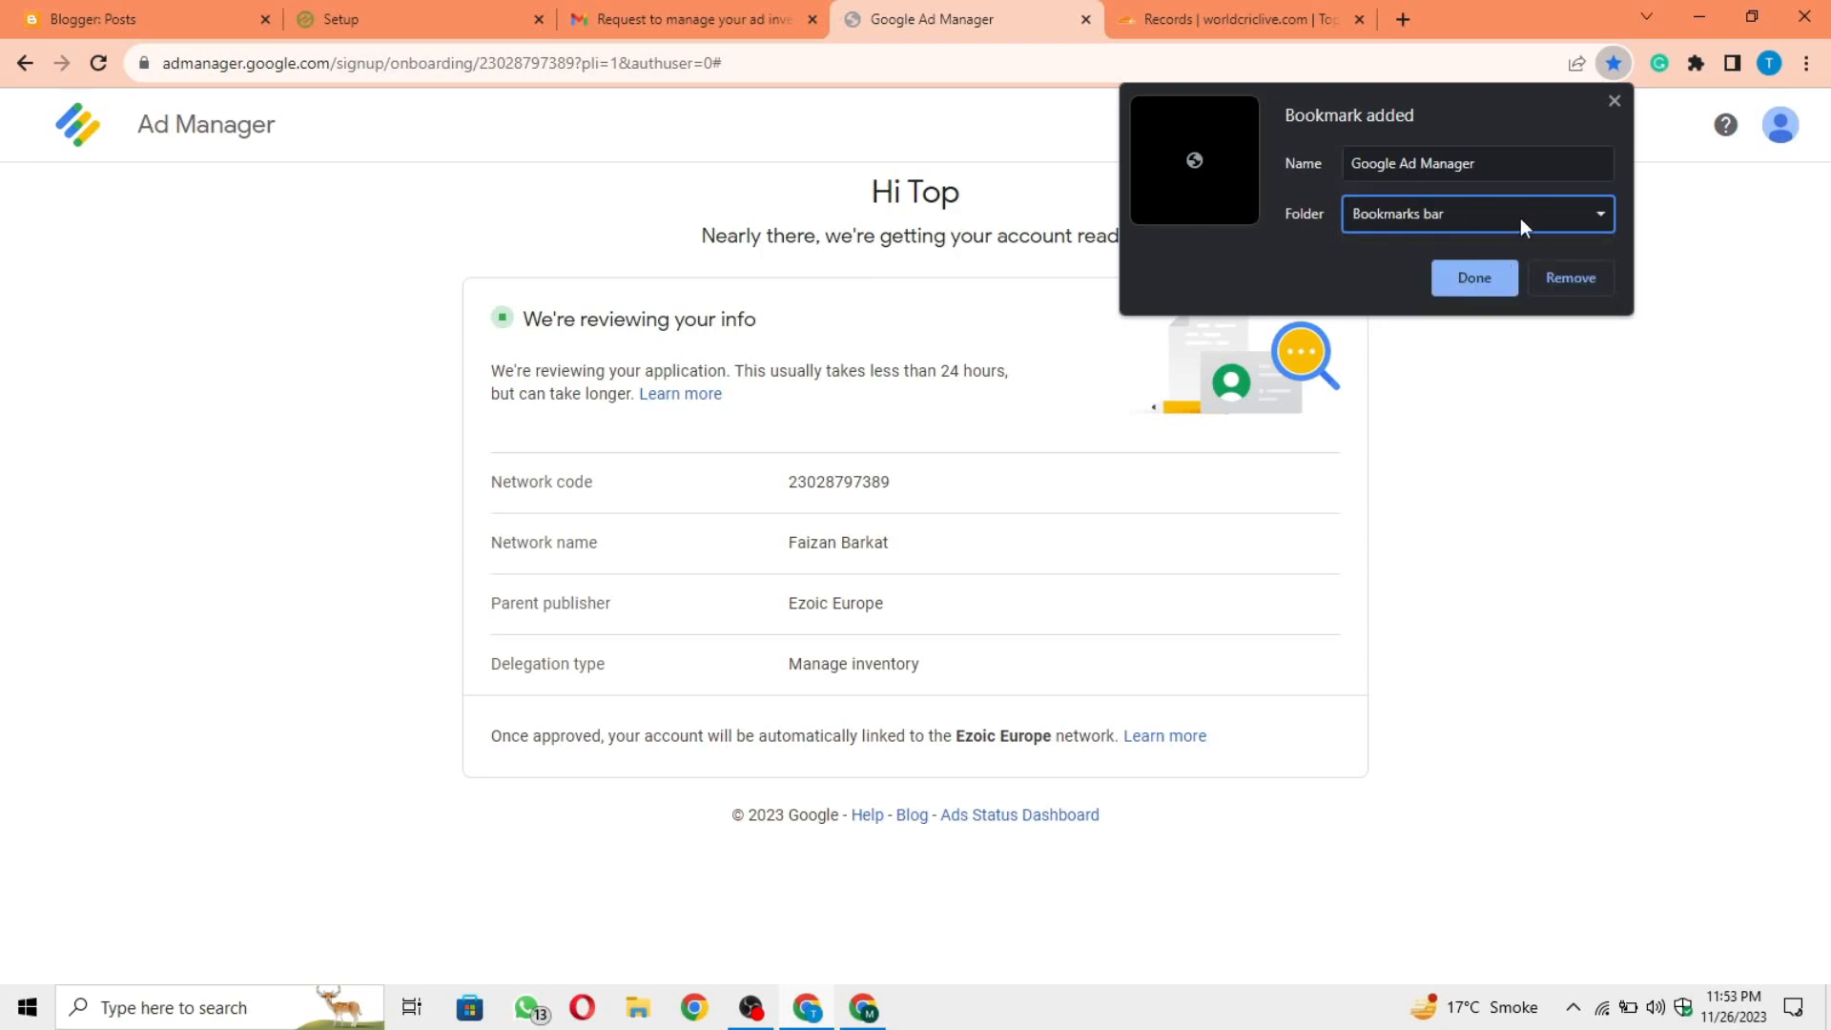
click(1474, 280)
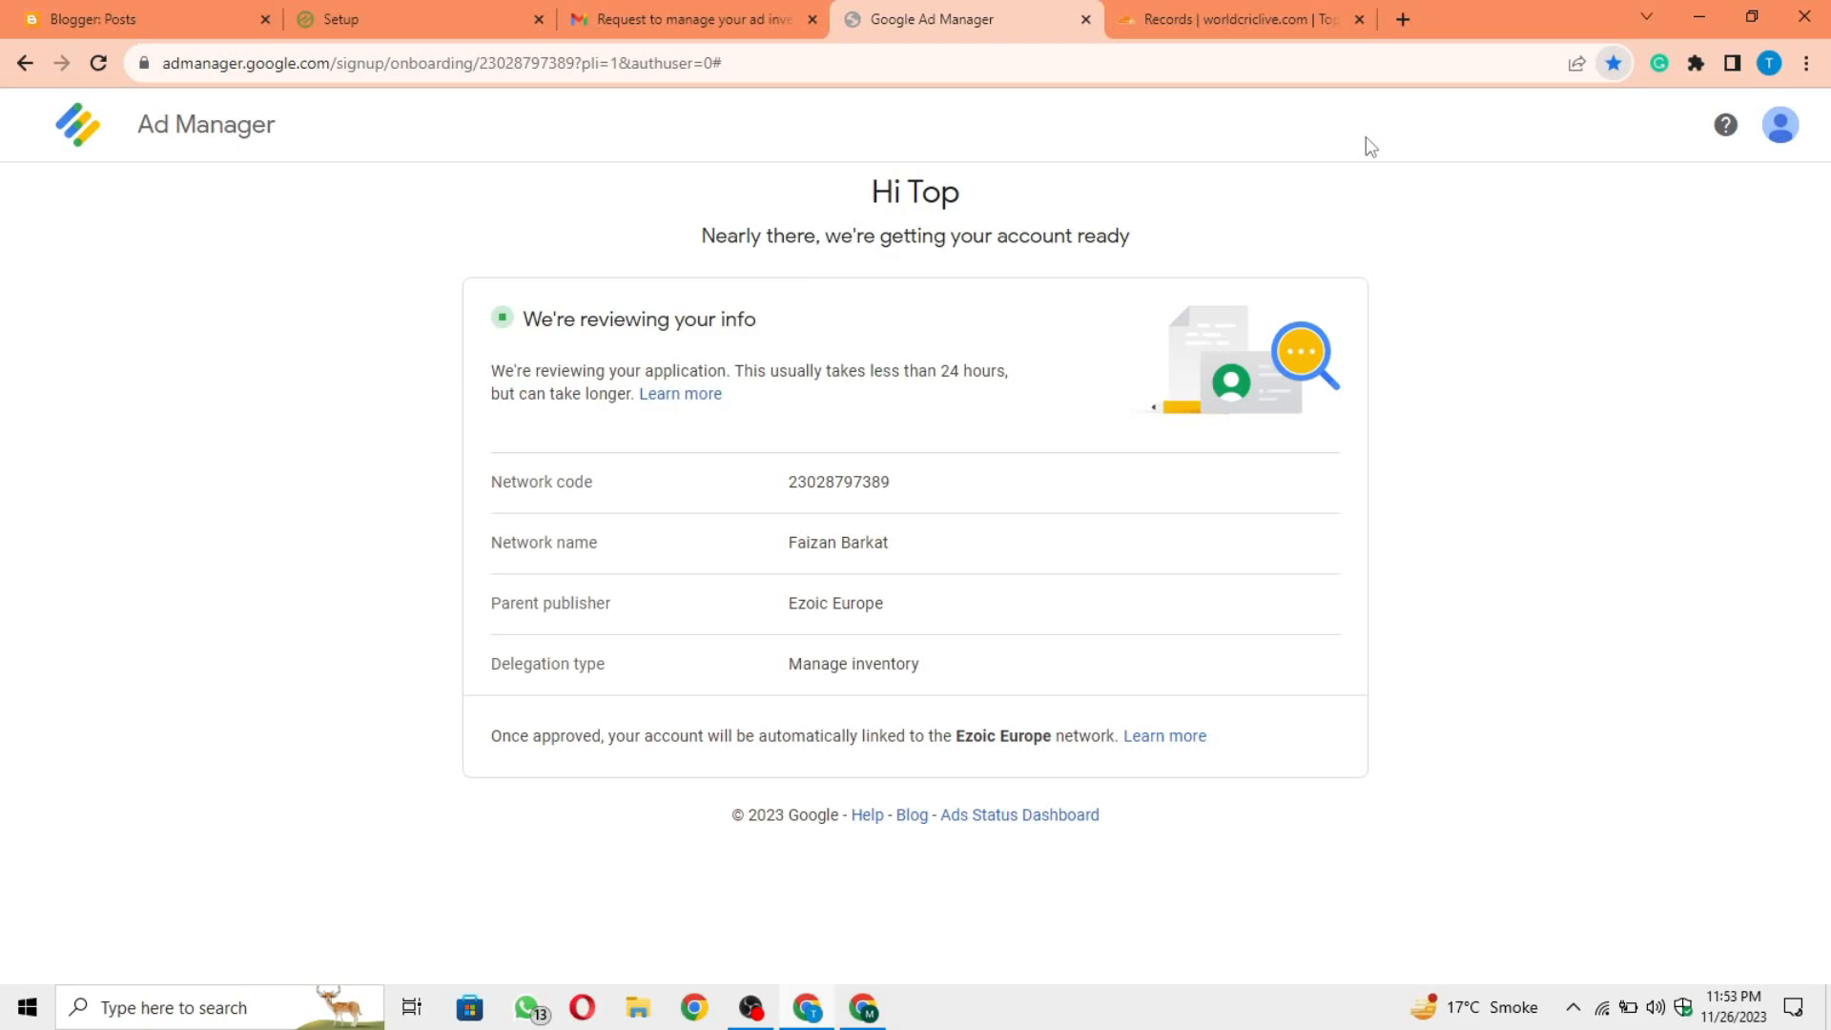
click(892, 65)
drag(936, 66, 144, 71)
click(529, 166)
drag(742, 66, 84, 70)
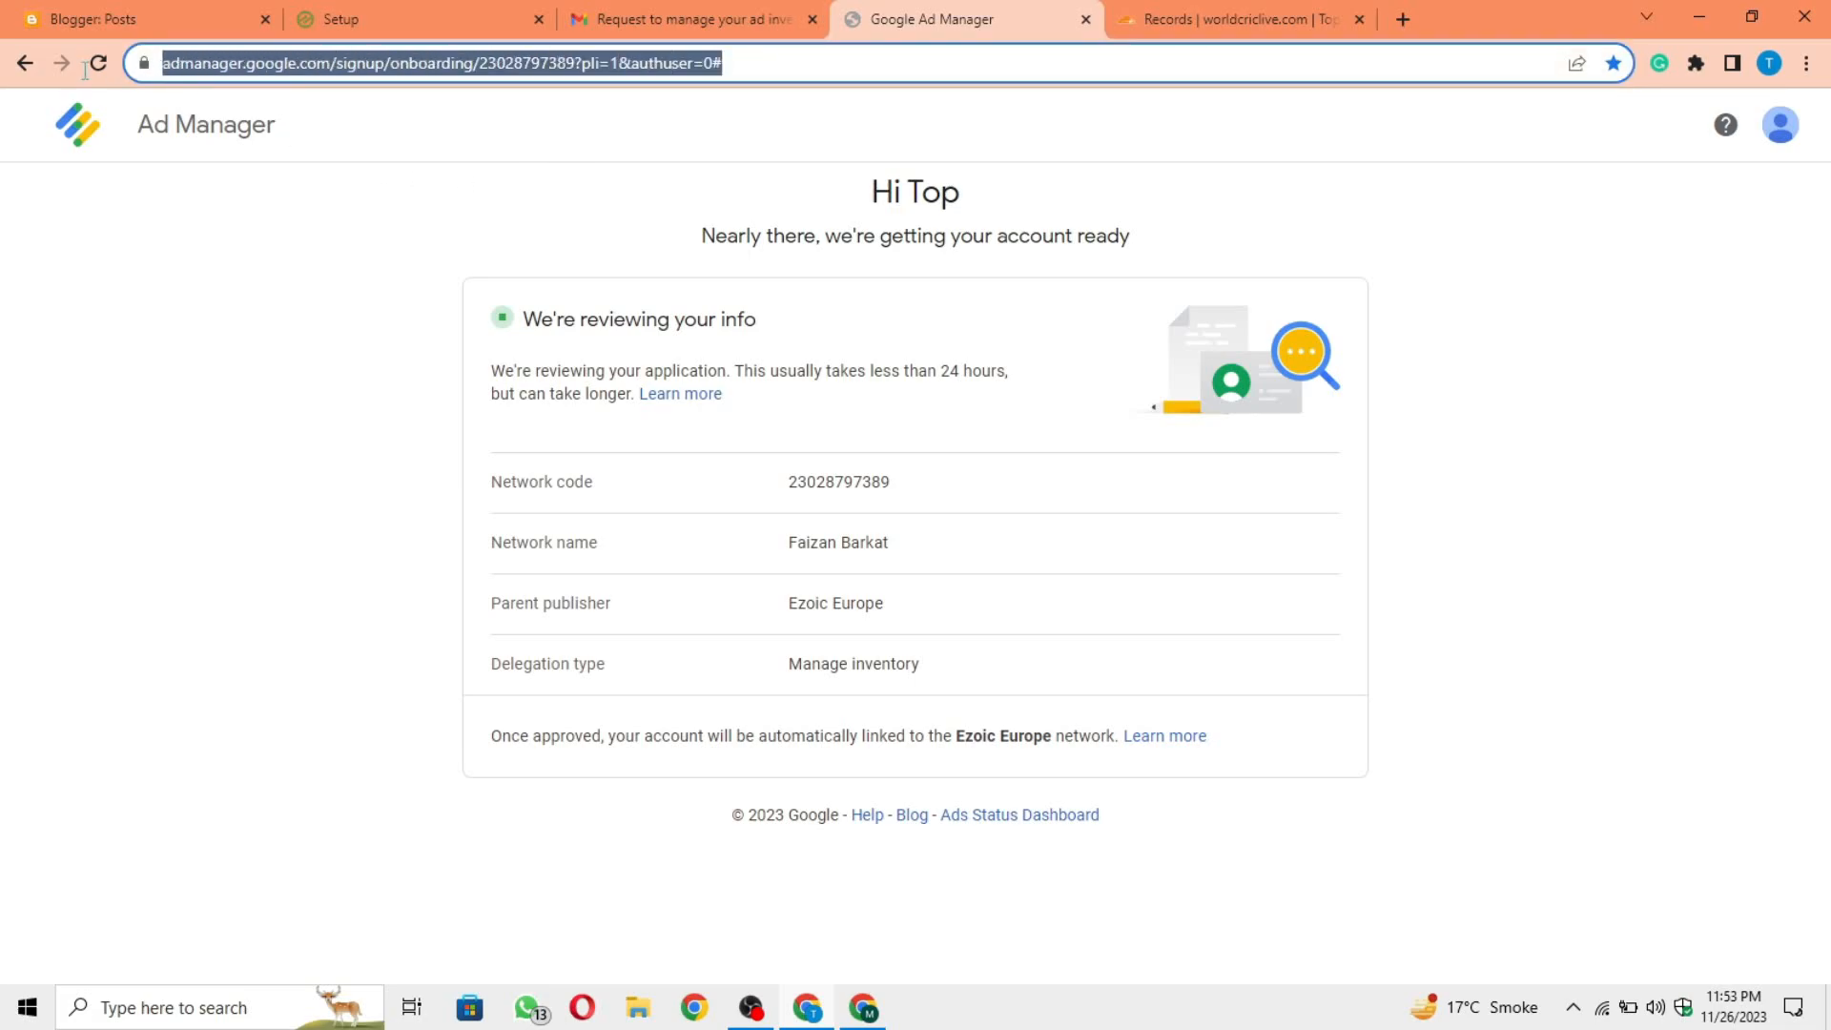
click(373, 264)
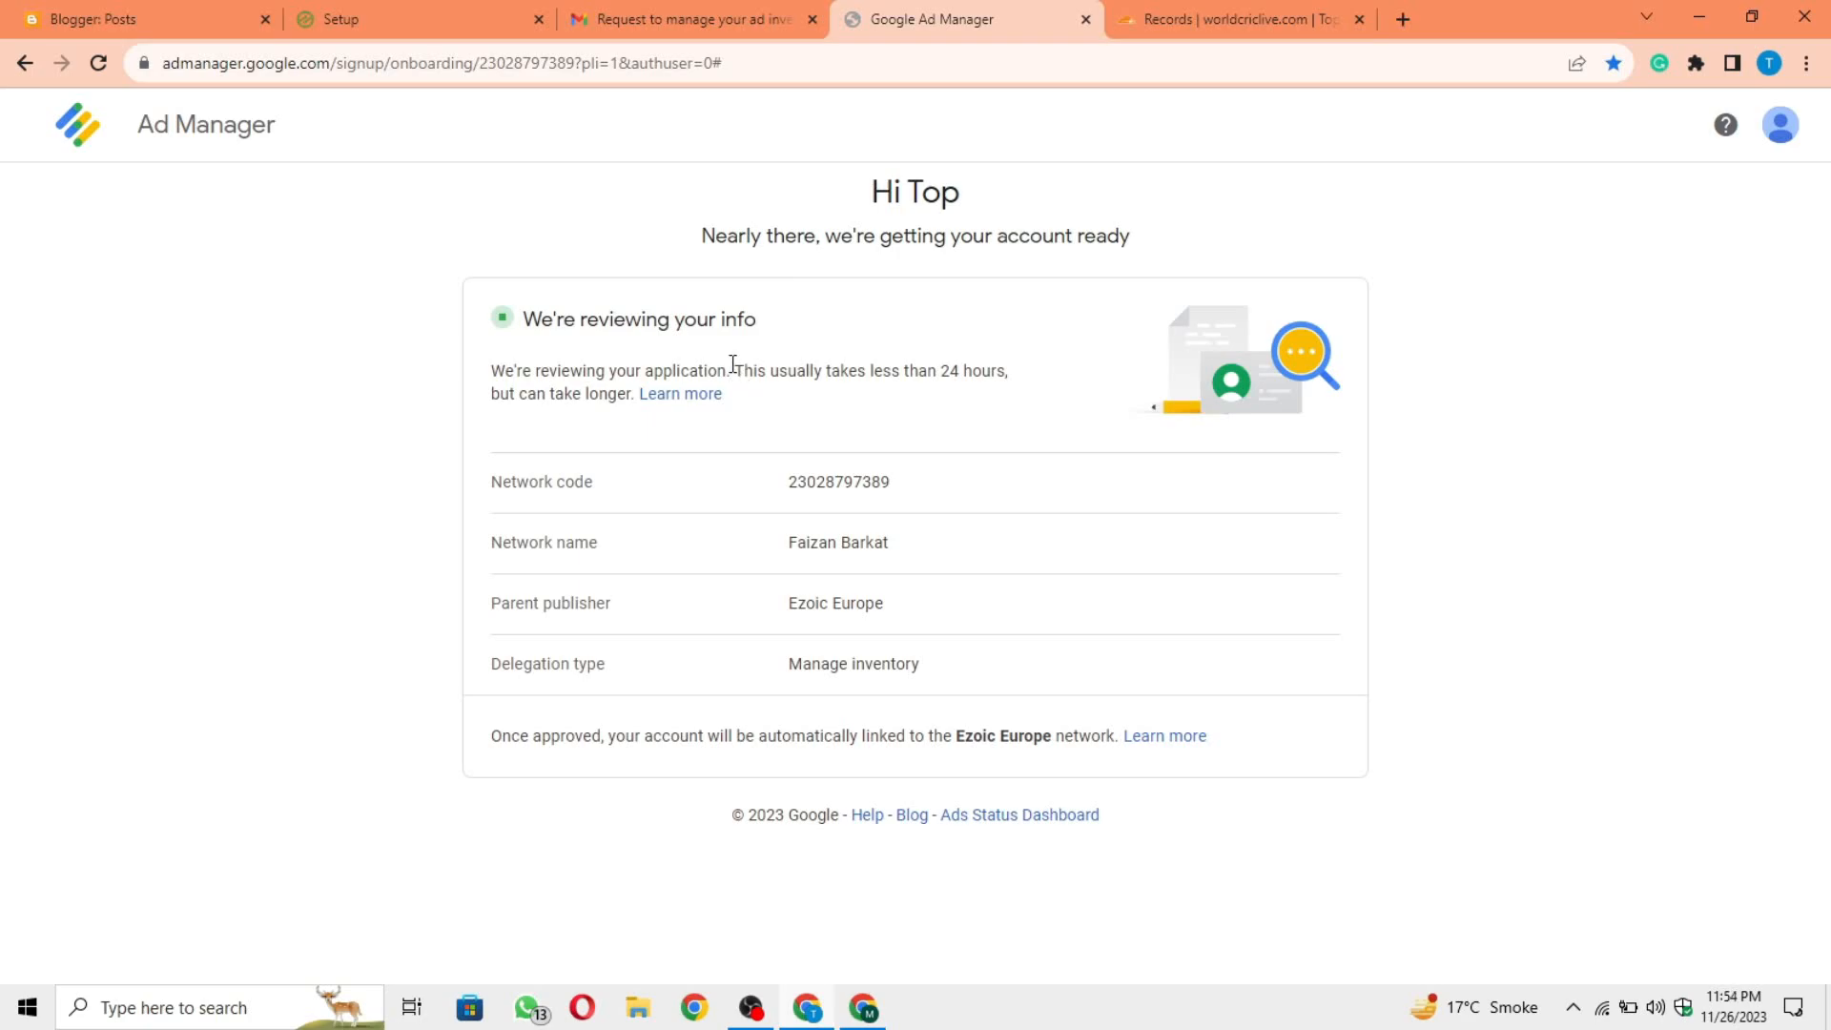
drag(734, 372, 760, 408)
click(1063, 324)
Step: Check the Gmail inbox for new Google Ad Manager messages and return to the Ad Manager review page
click(761, 10)
click(323, 188)
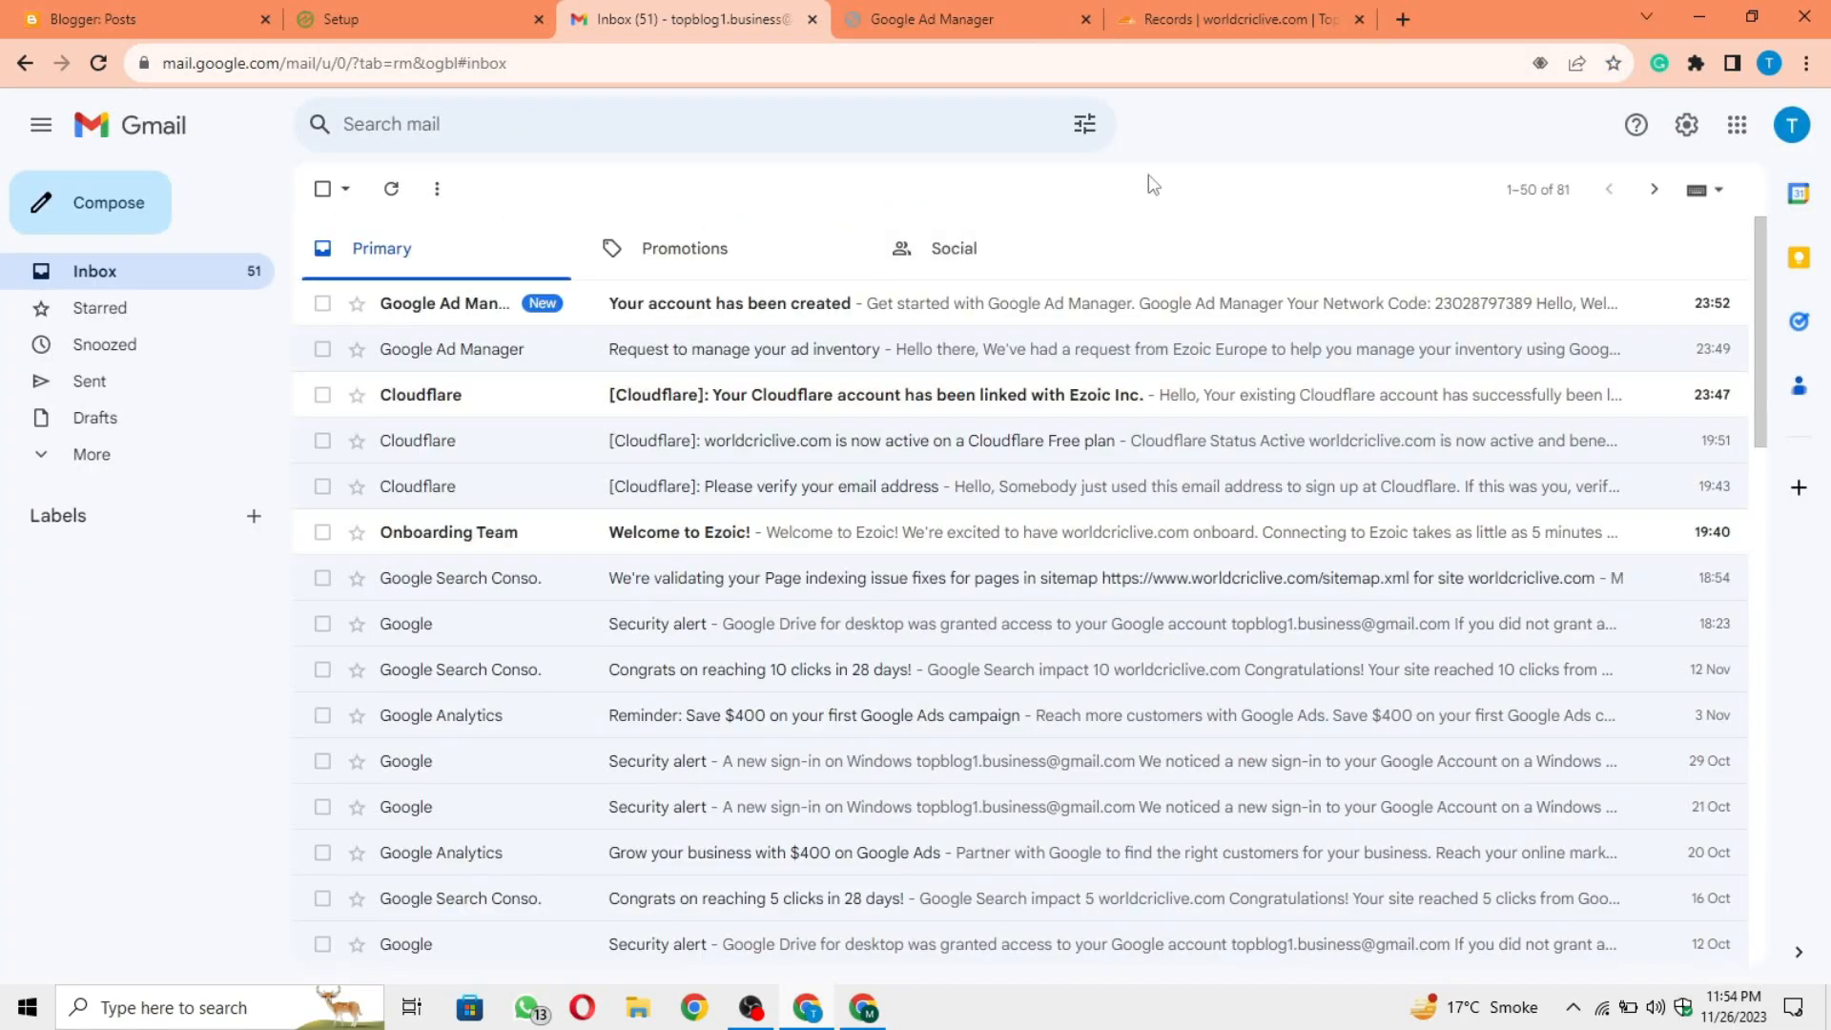
click(1005, 9)
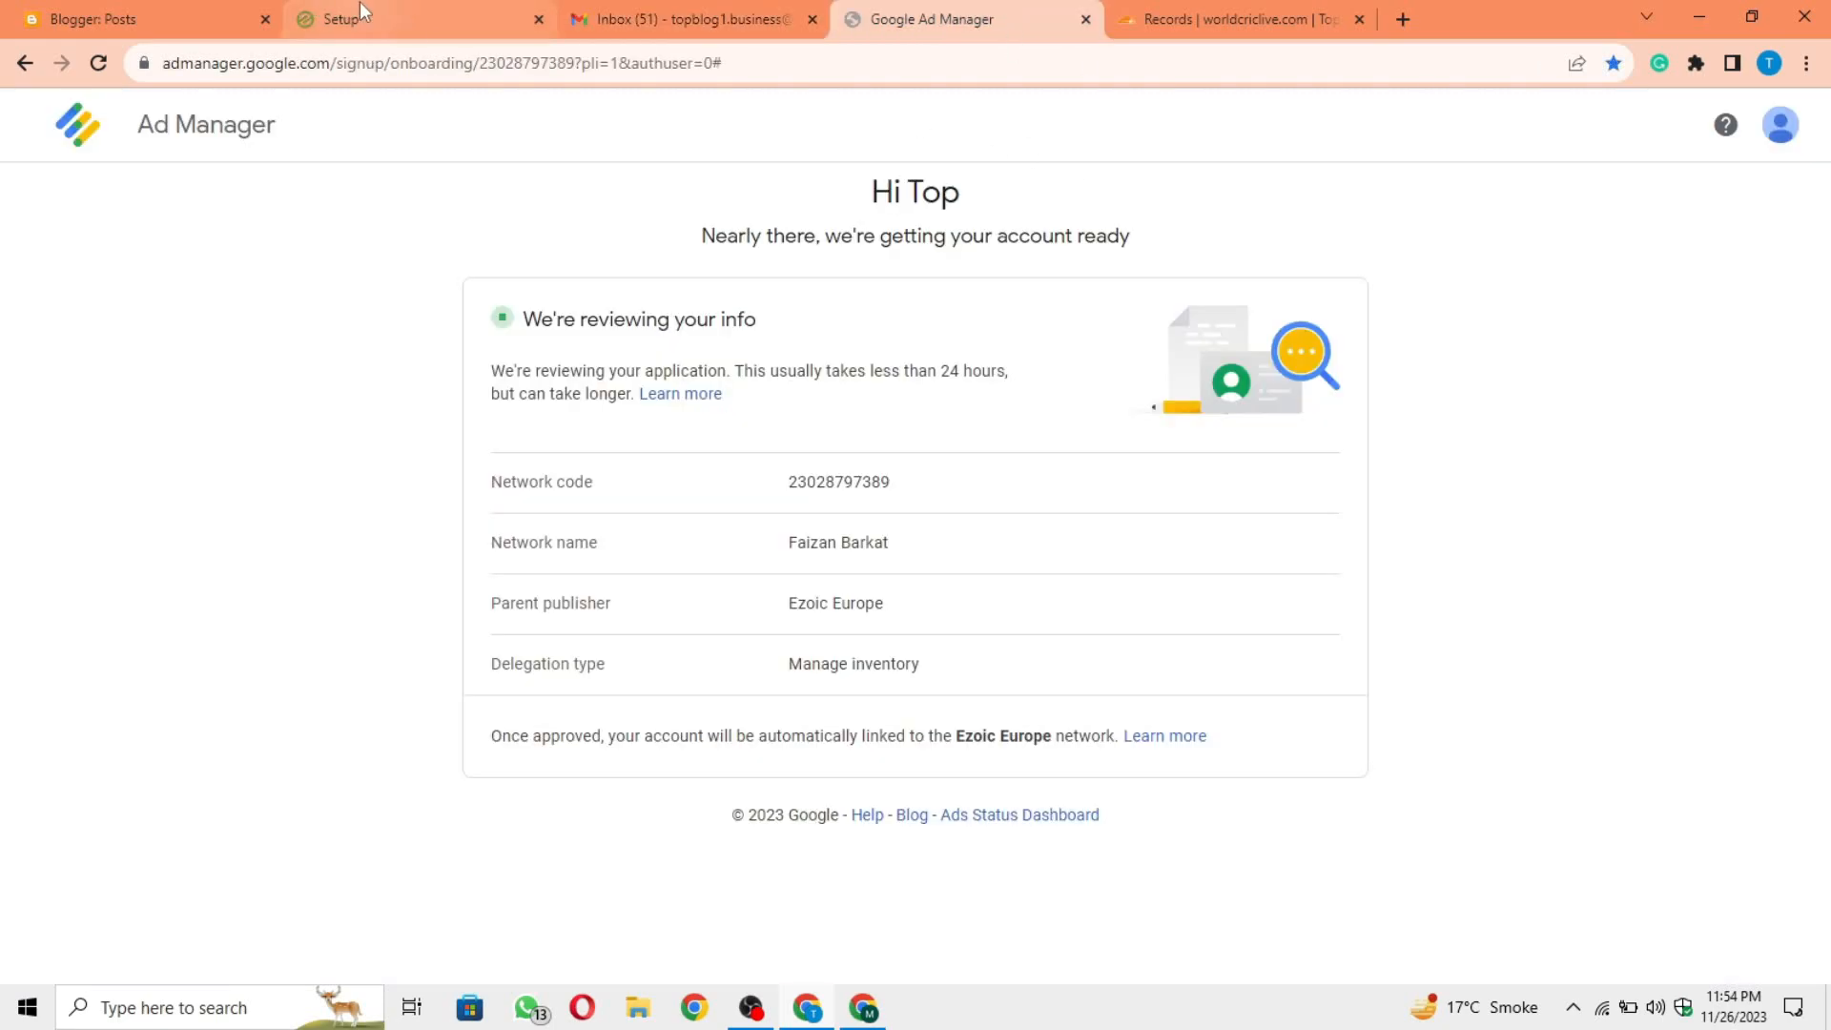
Step: Review the Ad Manager account and domain statuses on the Ezoic setup page alongside the Google Ad Manager review page
click(394, 12)
scroll(988, 615, down, 3)
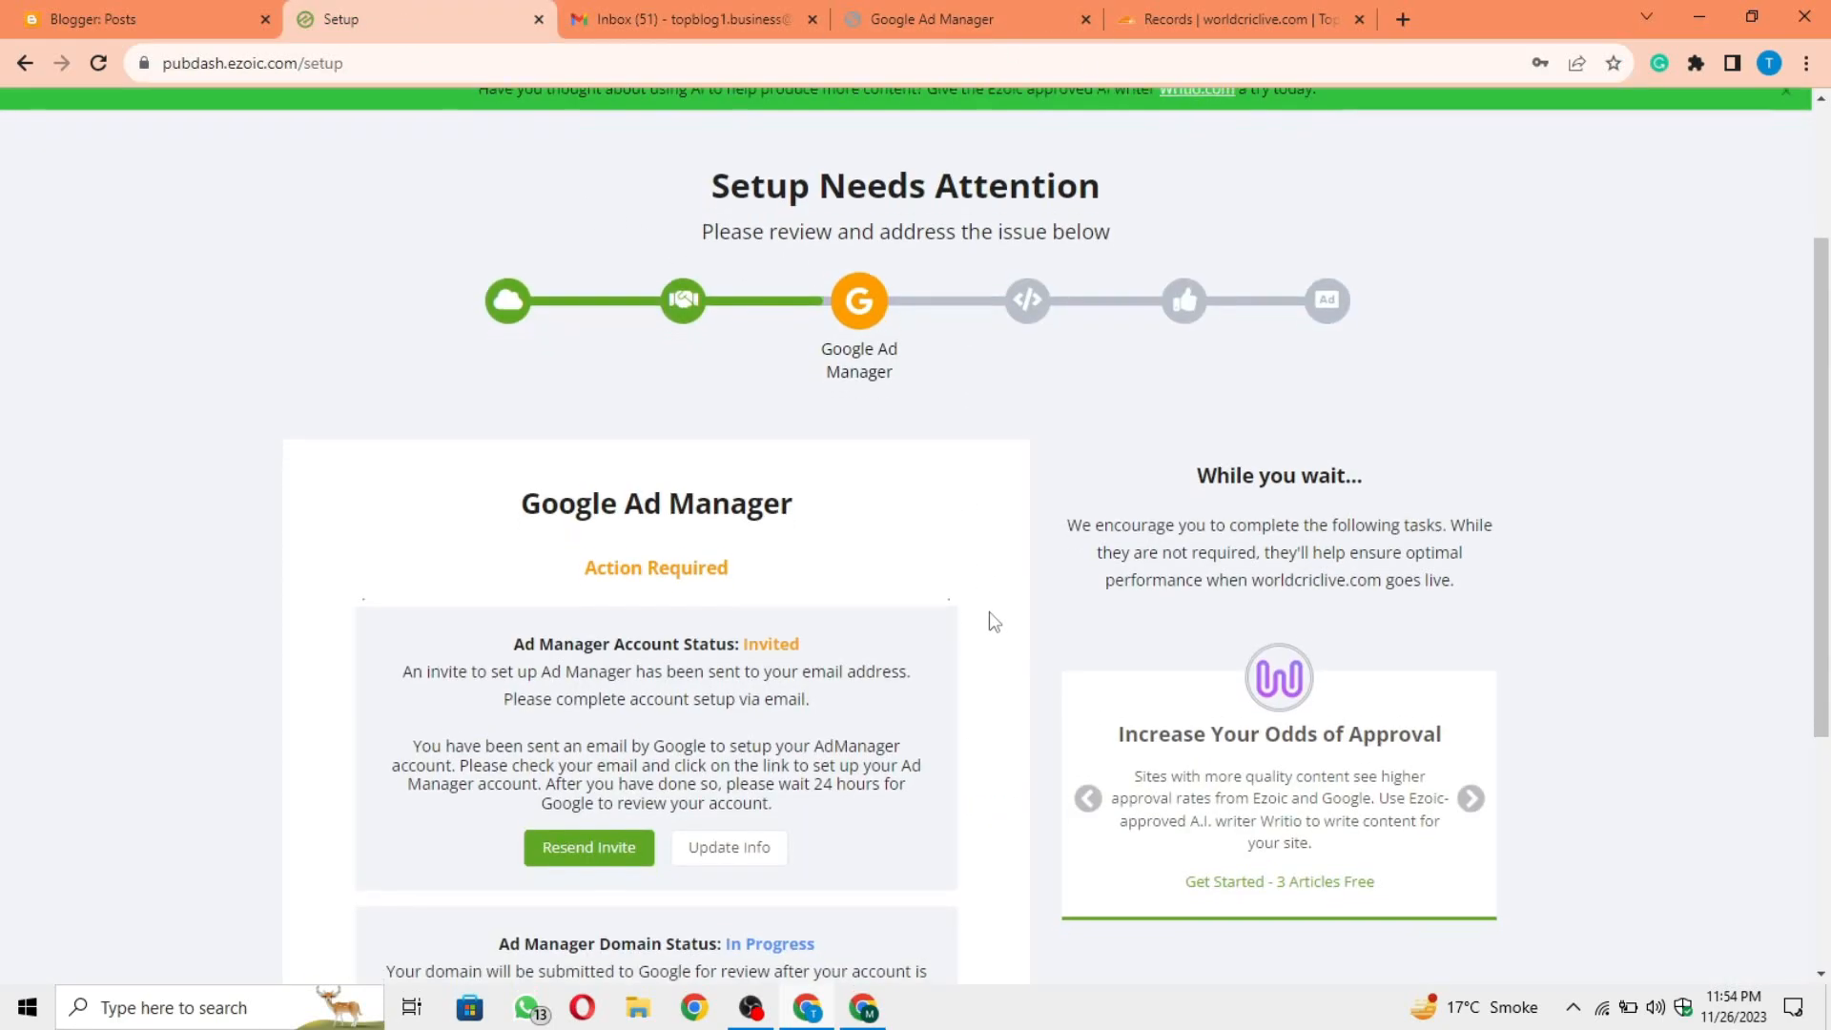
scroll(992, 620, down, 1)
drag(503, 612, 848, 629)
click(855, 627)
scroll(856, 630, up, 1)
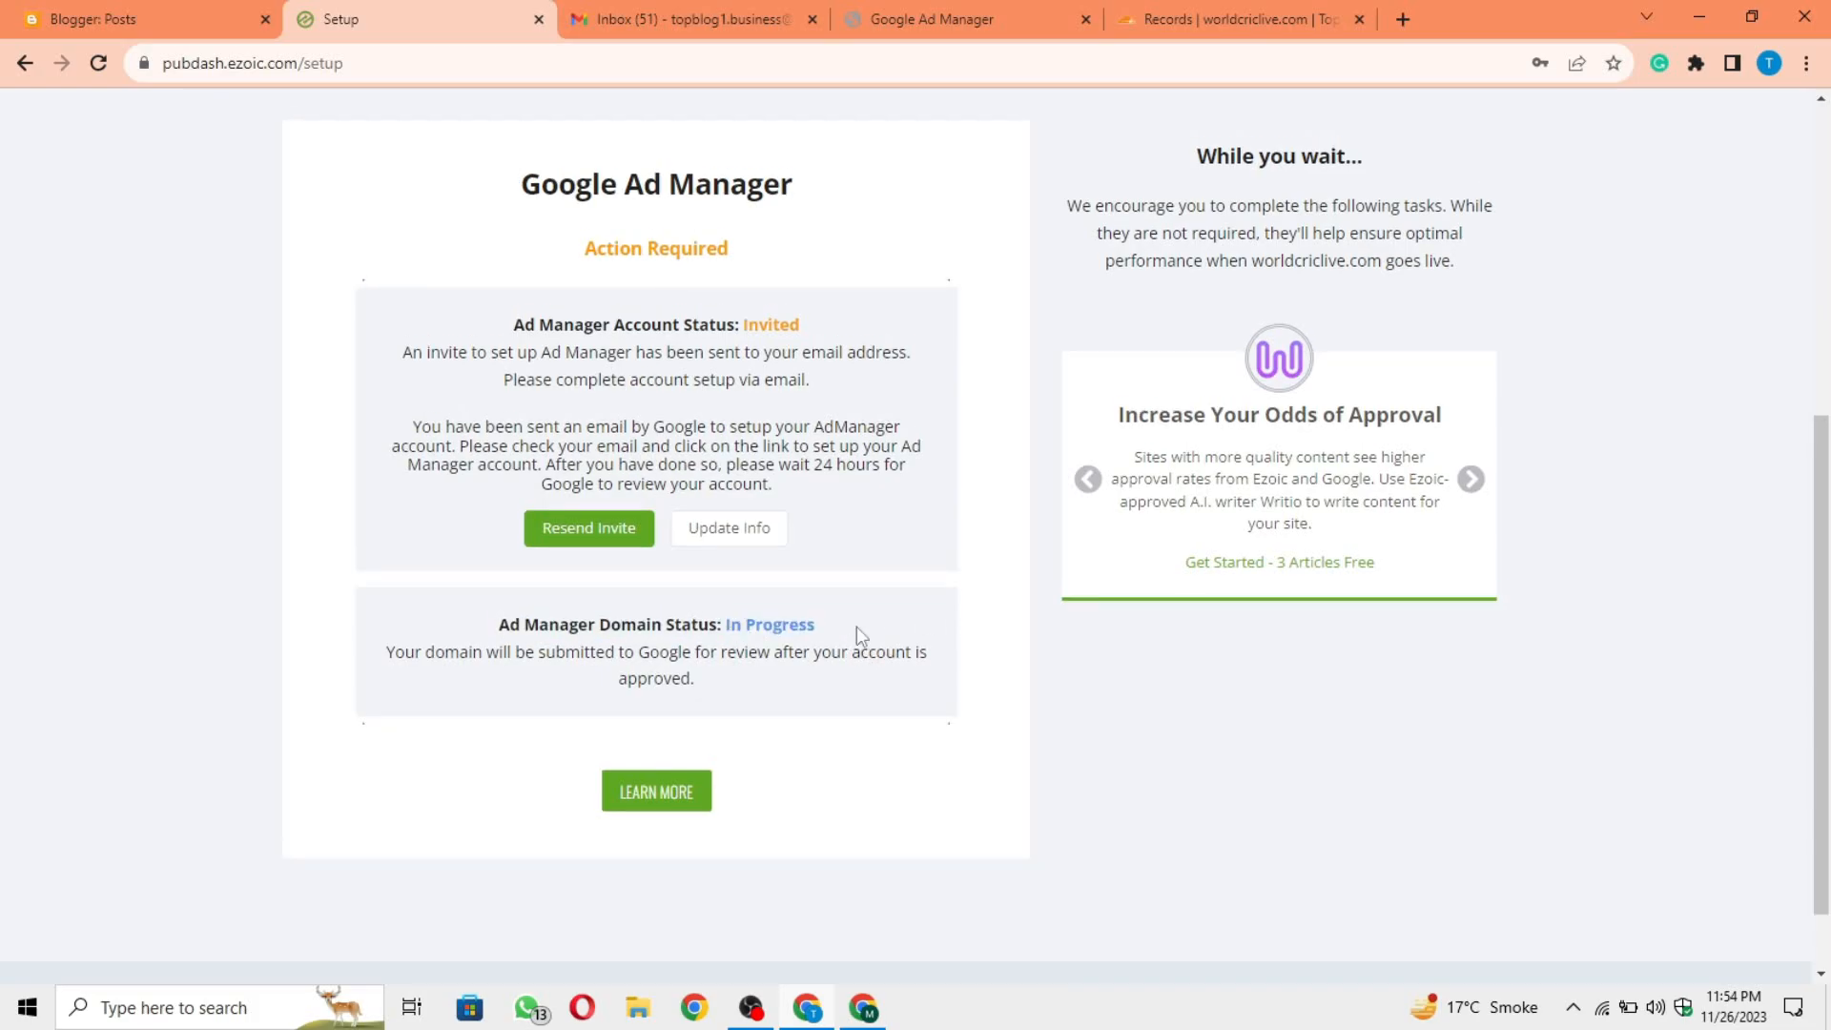
scroll(856, 629, up, 1)
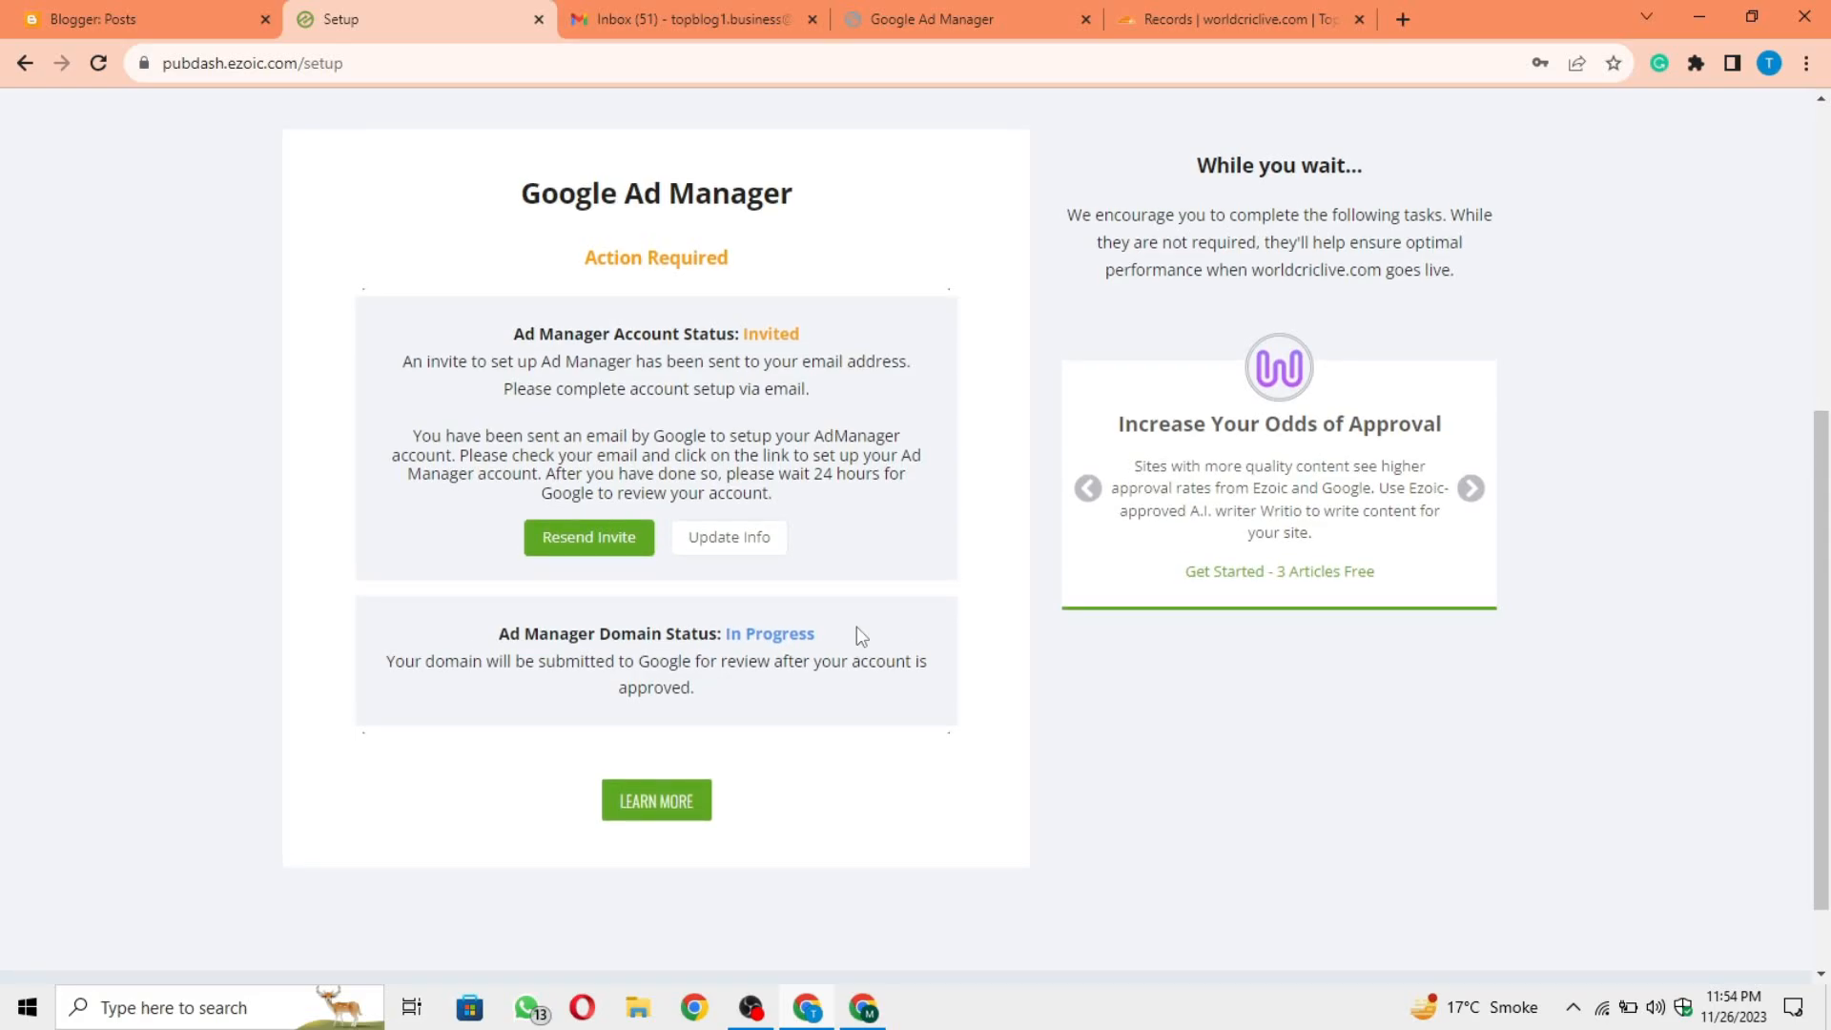
click(874, 17)
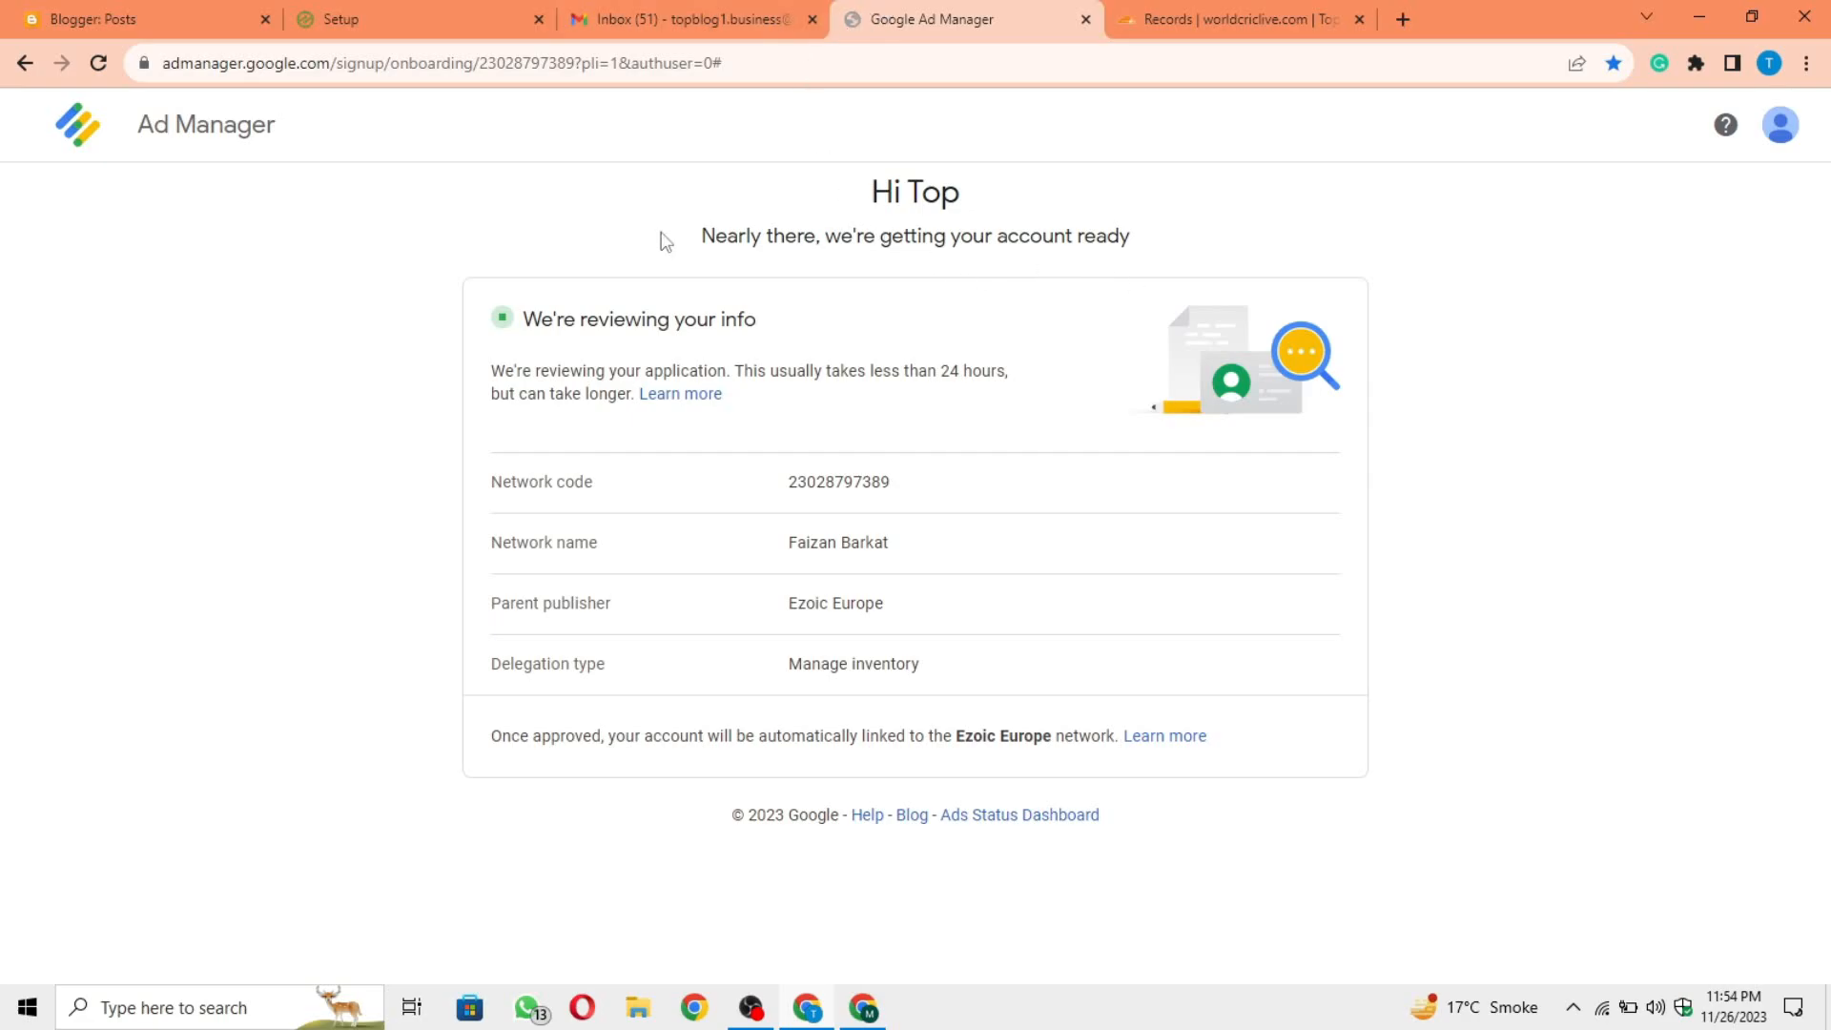
click(358, 17)
Step: Open the Ads.txt Setup stage of the Ezoic setup and go to its ads.txt settings page
scroll(795, 435, up, 1)
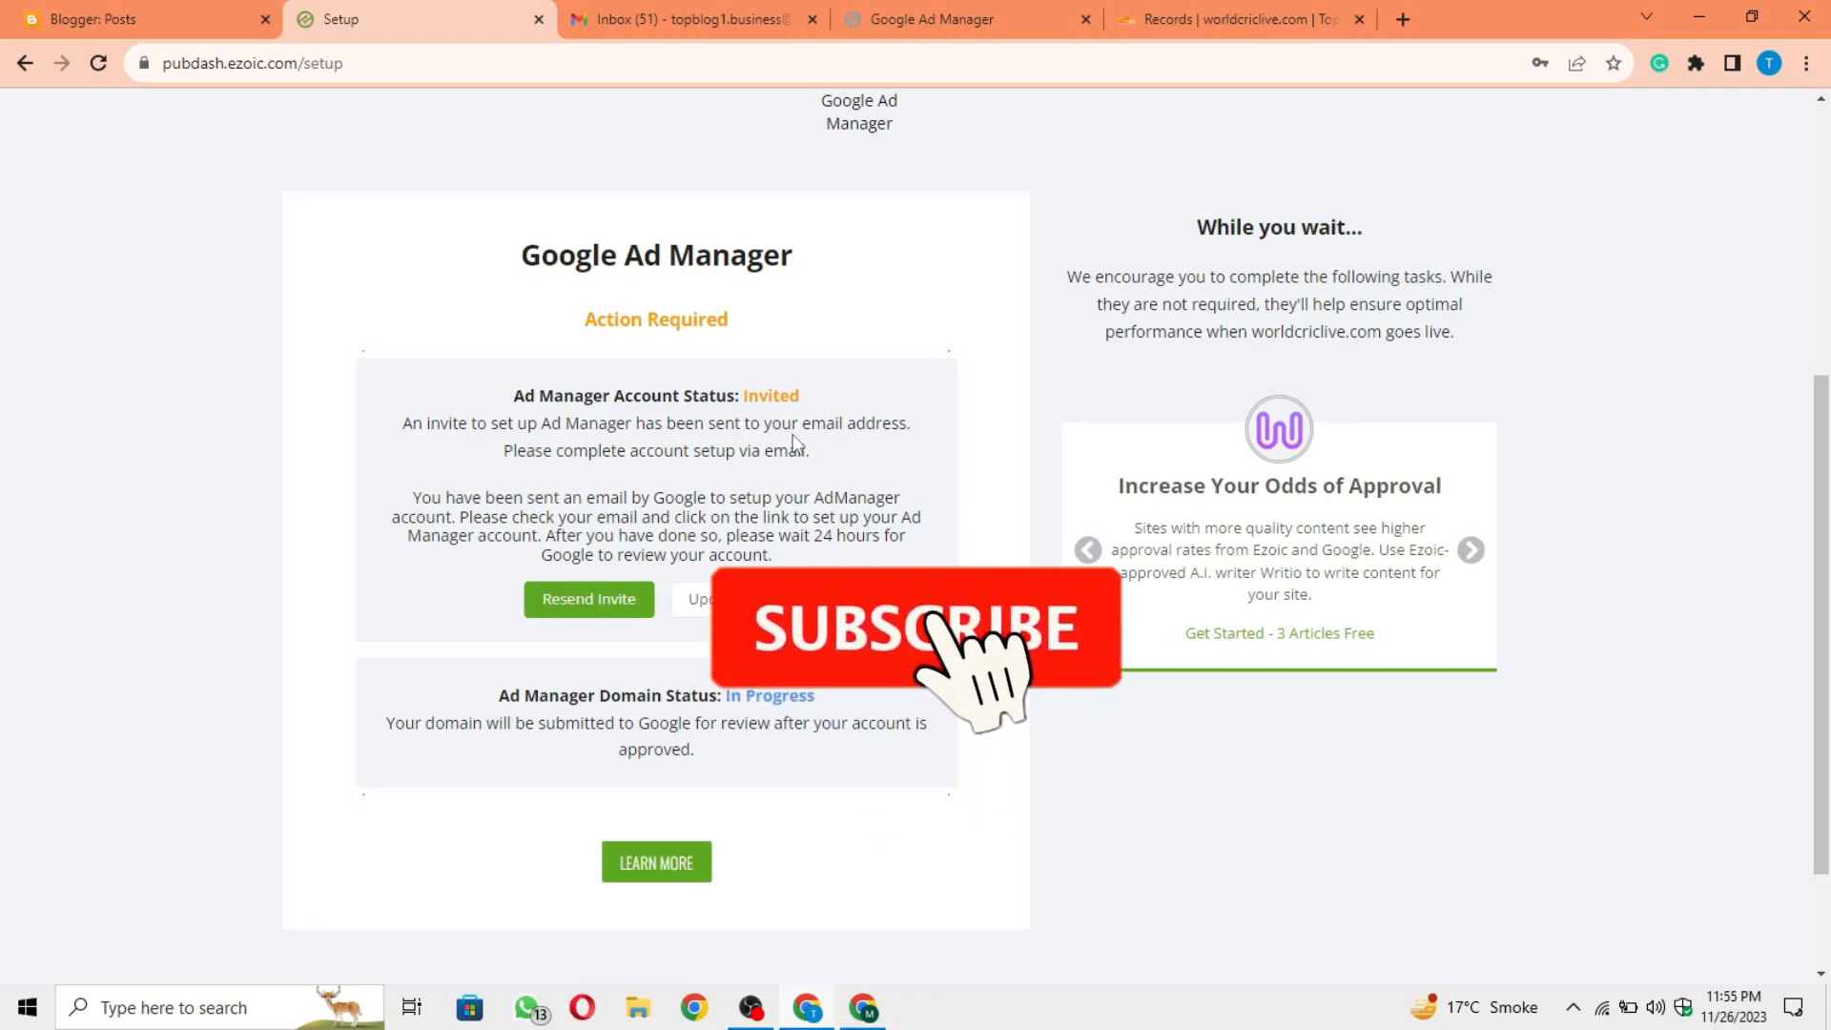
scroll(792, 433, up, 2)
scroll(793, 441, up, 3)
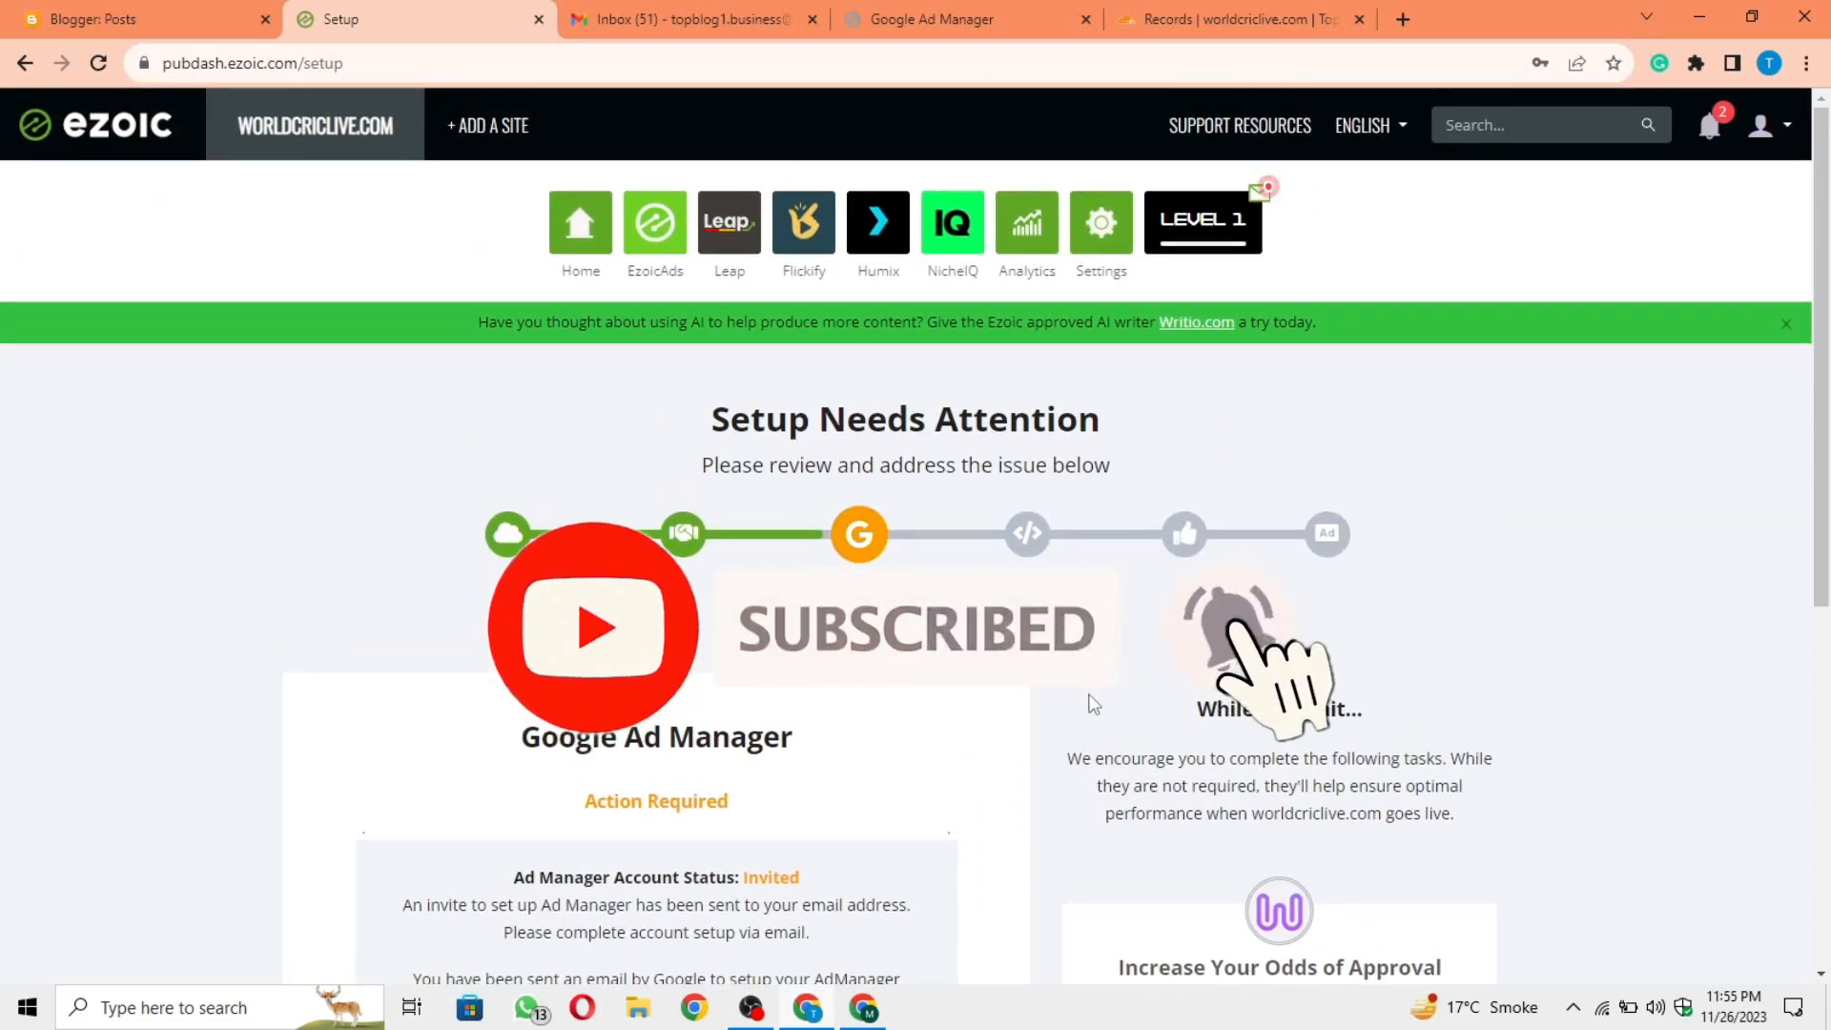
scroll(1091, 704, down, 1)
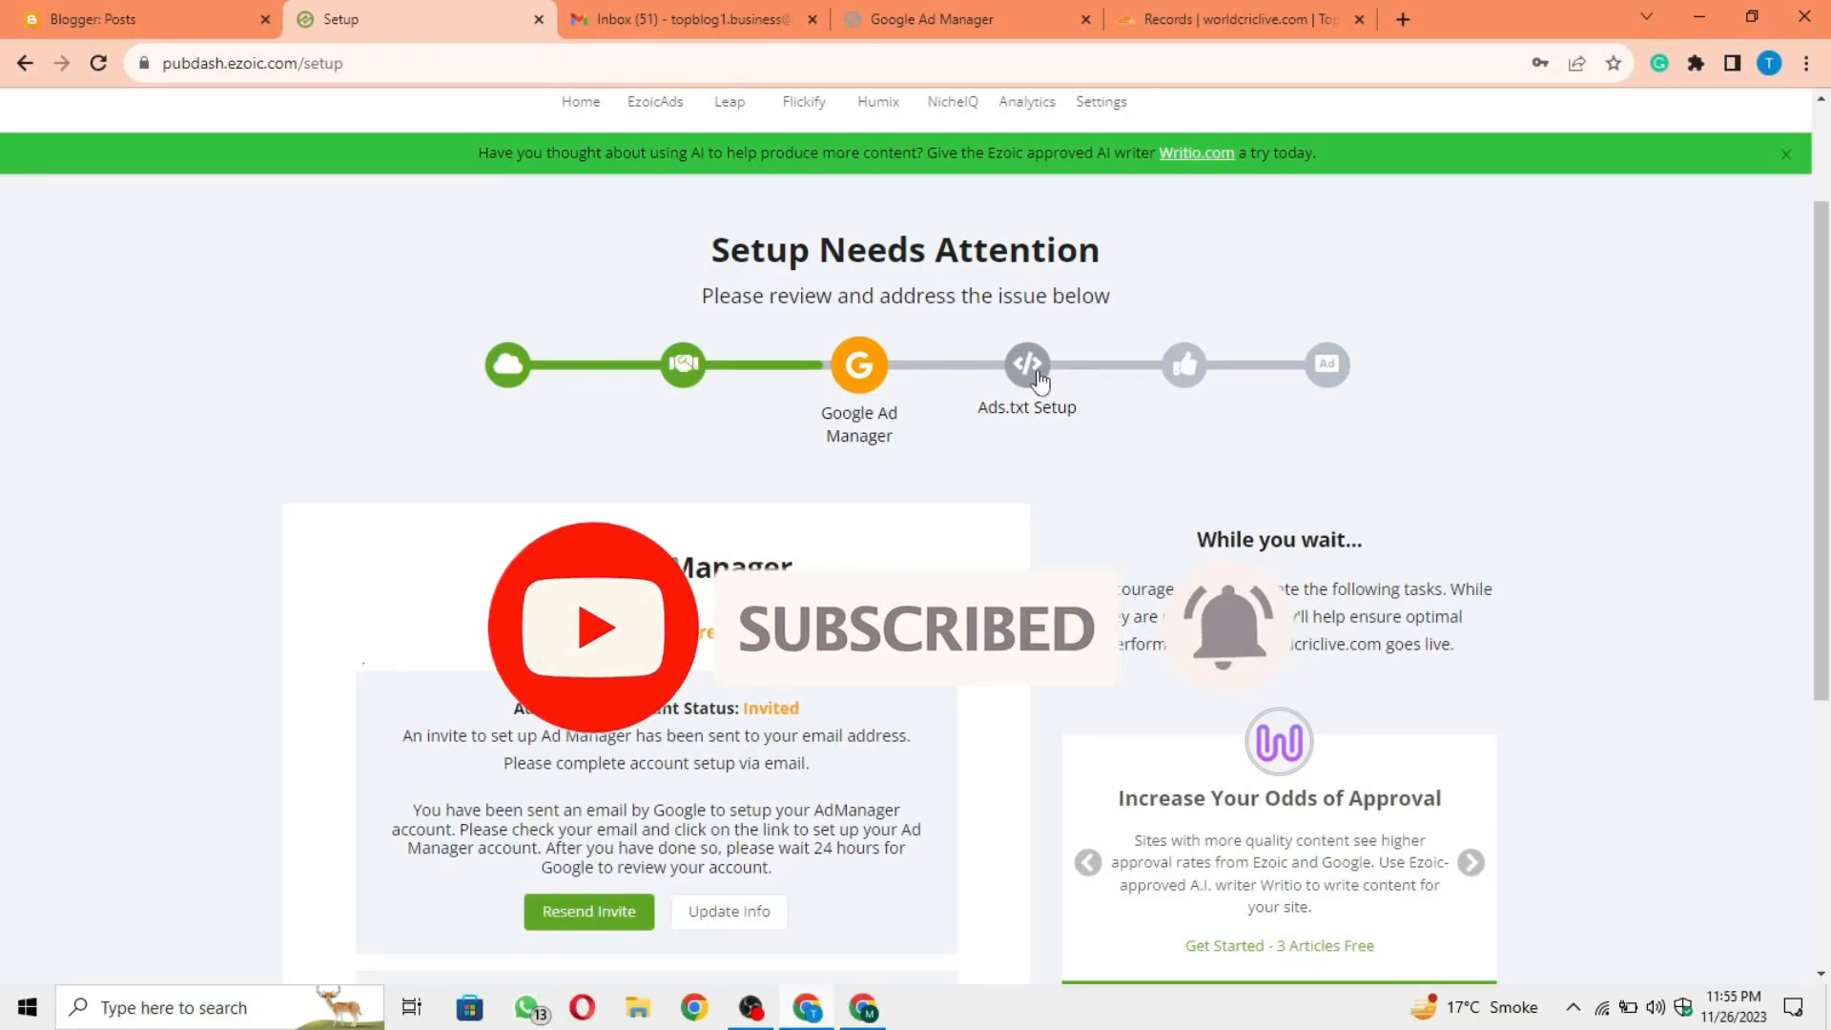
click(1037, 373)
scroll(1049, 619, down, 1)
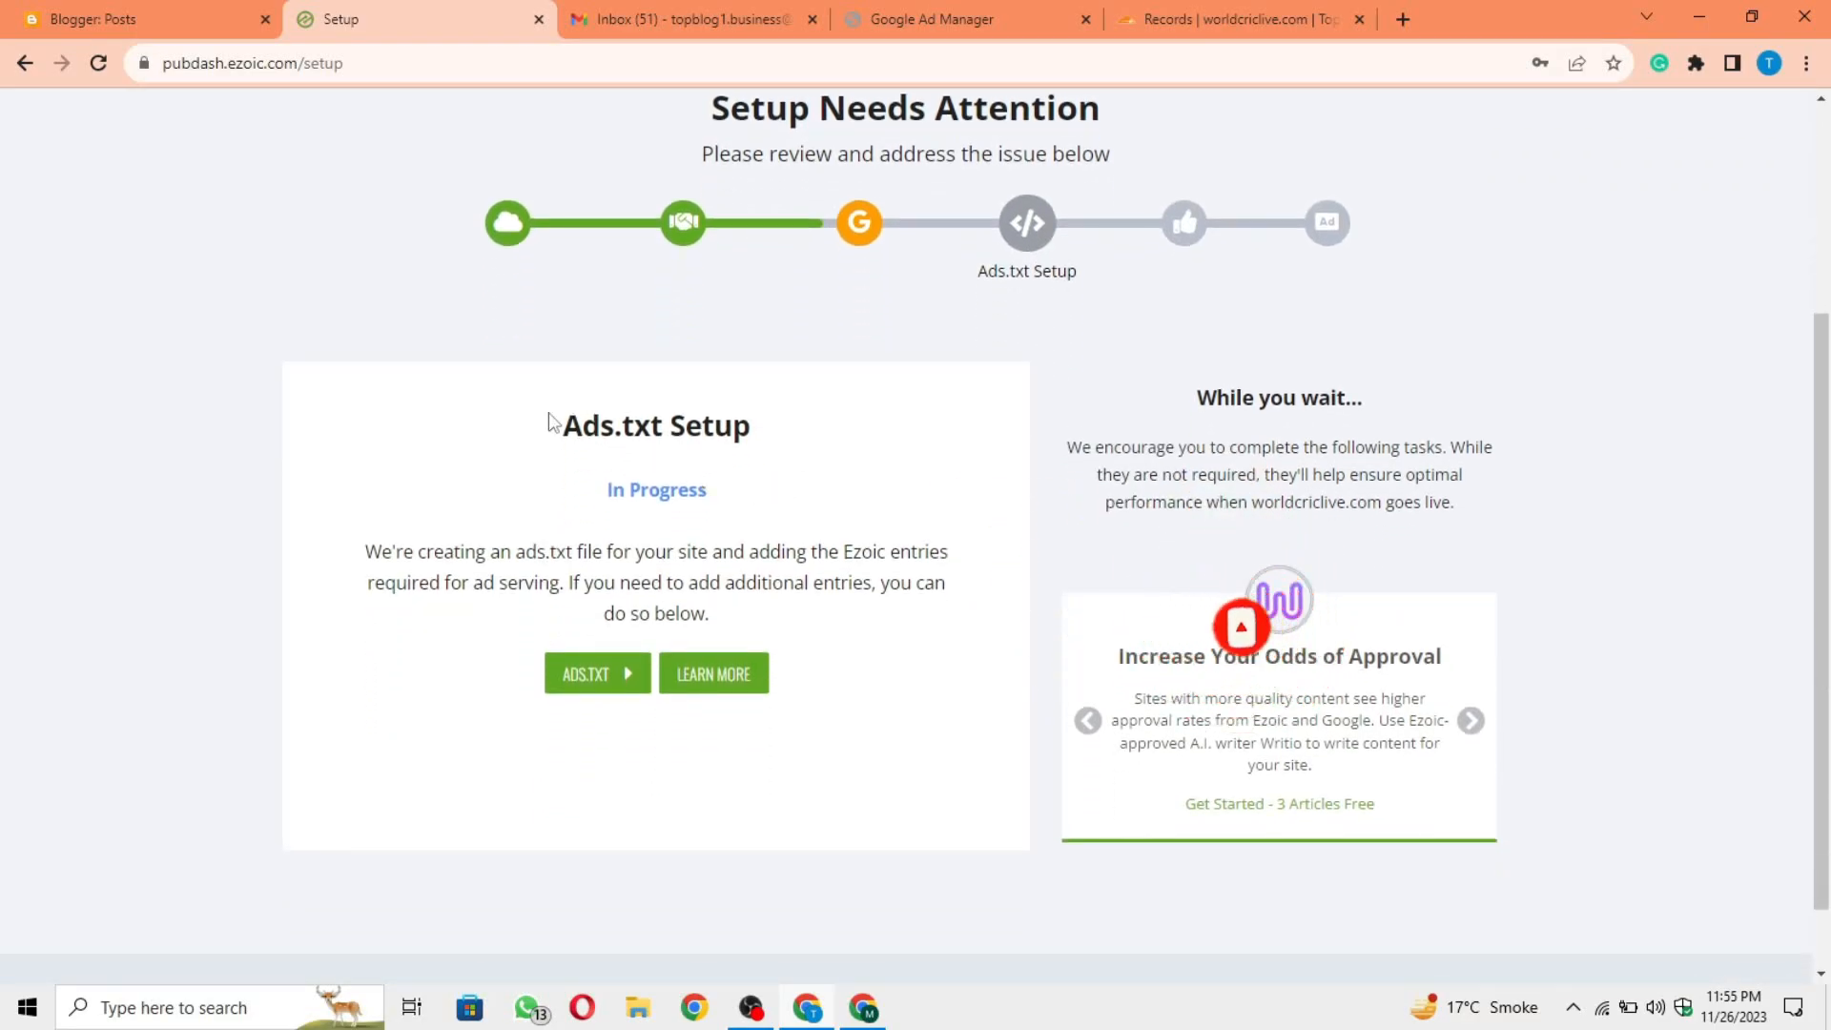
drag(556, 424, 837, 445)
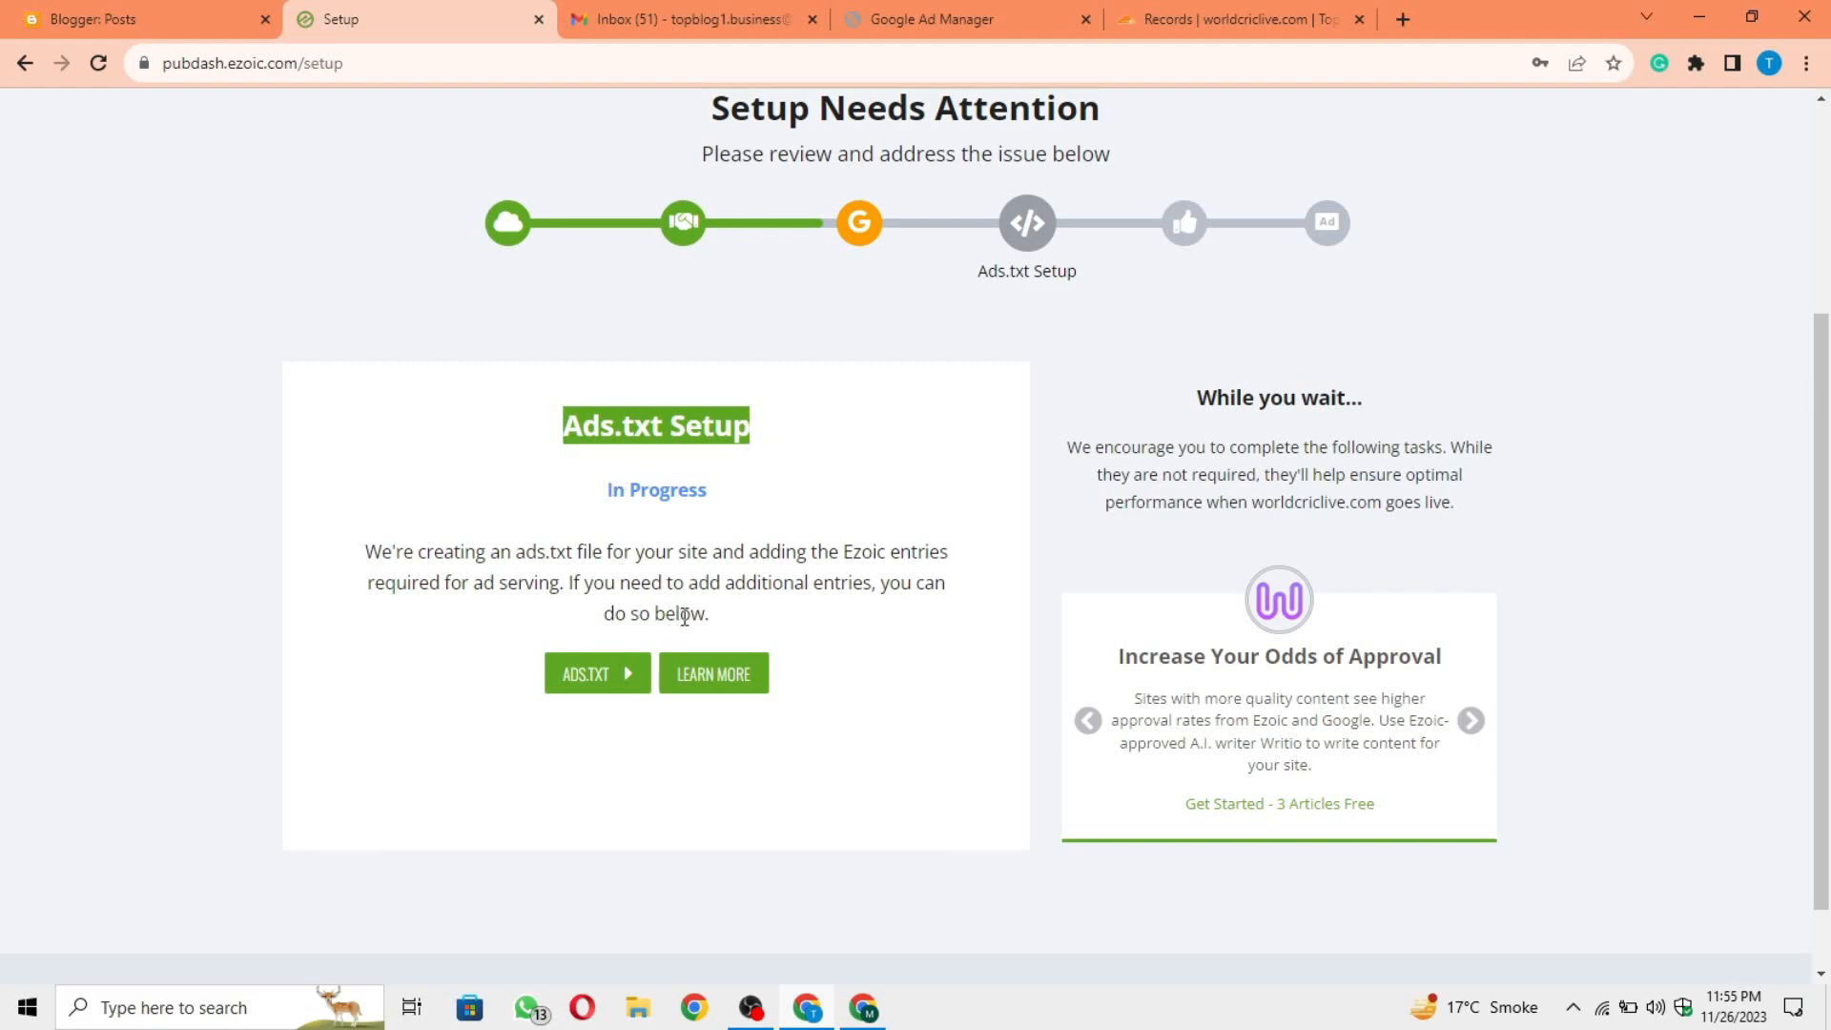
click(748, 606)
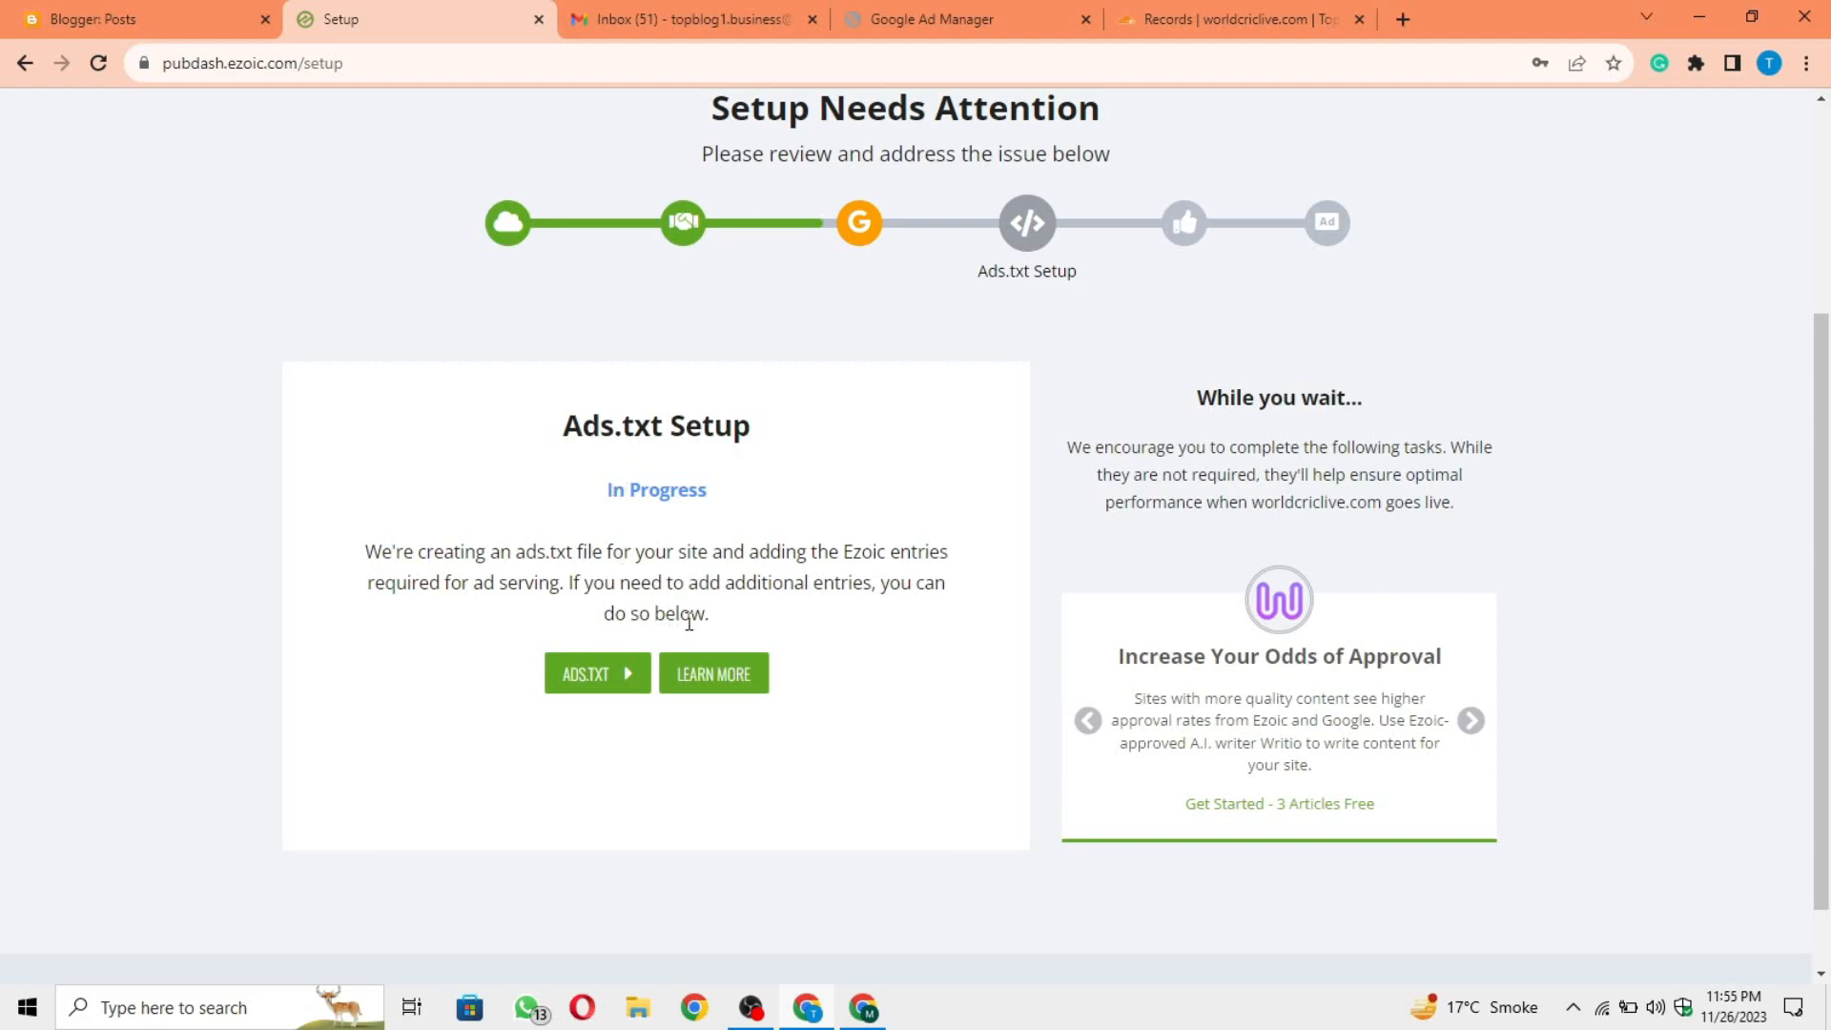
click(619, 688)
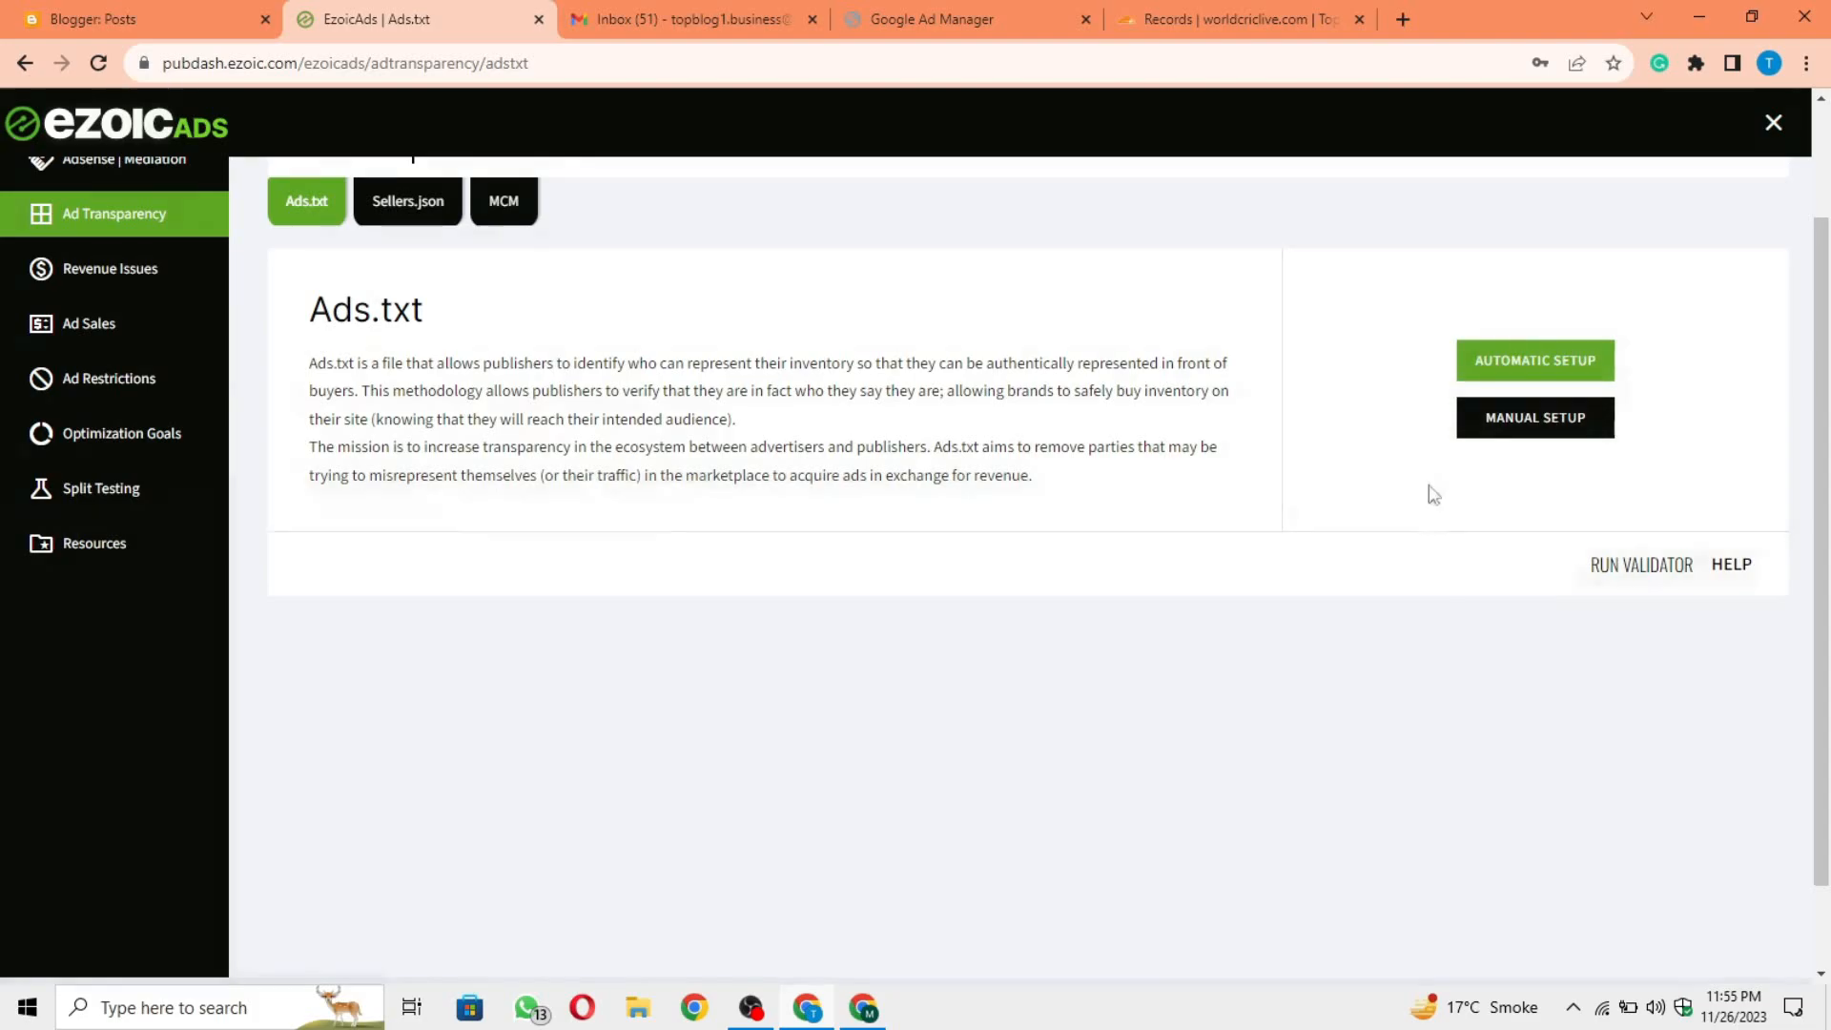
Step: Start the manual ads.txt setup, advance to the Ads.txt Manager stage and clear the prefilled Ads.txt Manager Account ID
click(1507, 441)
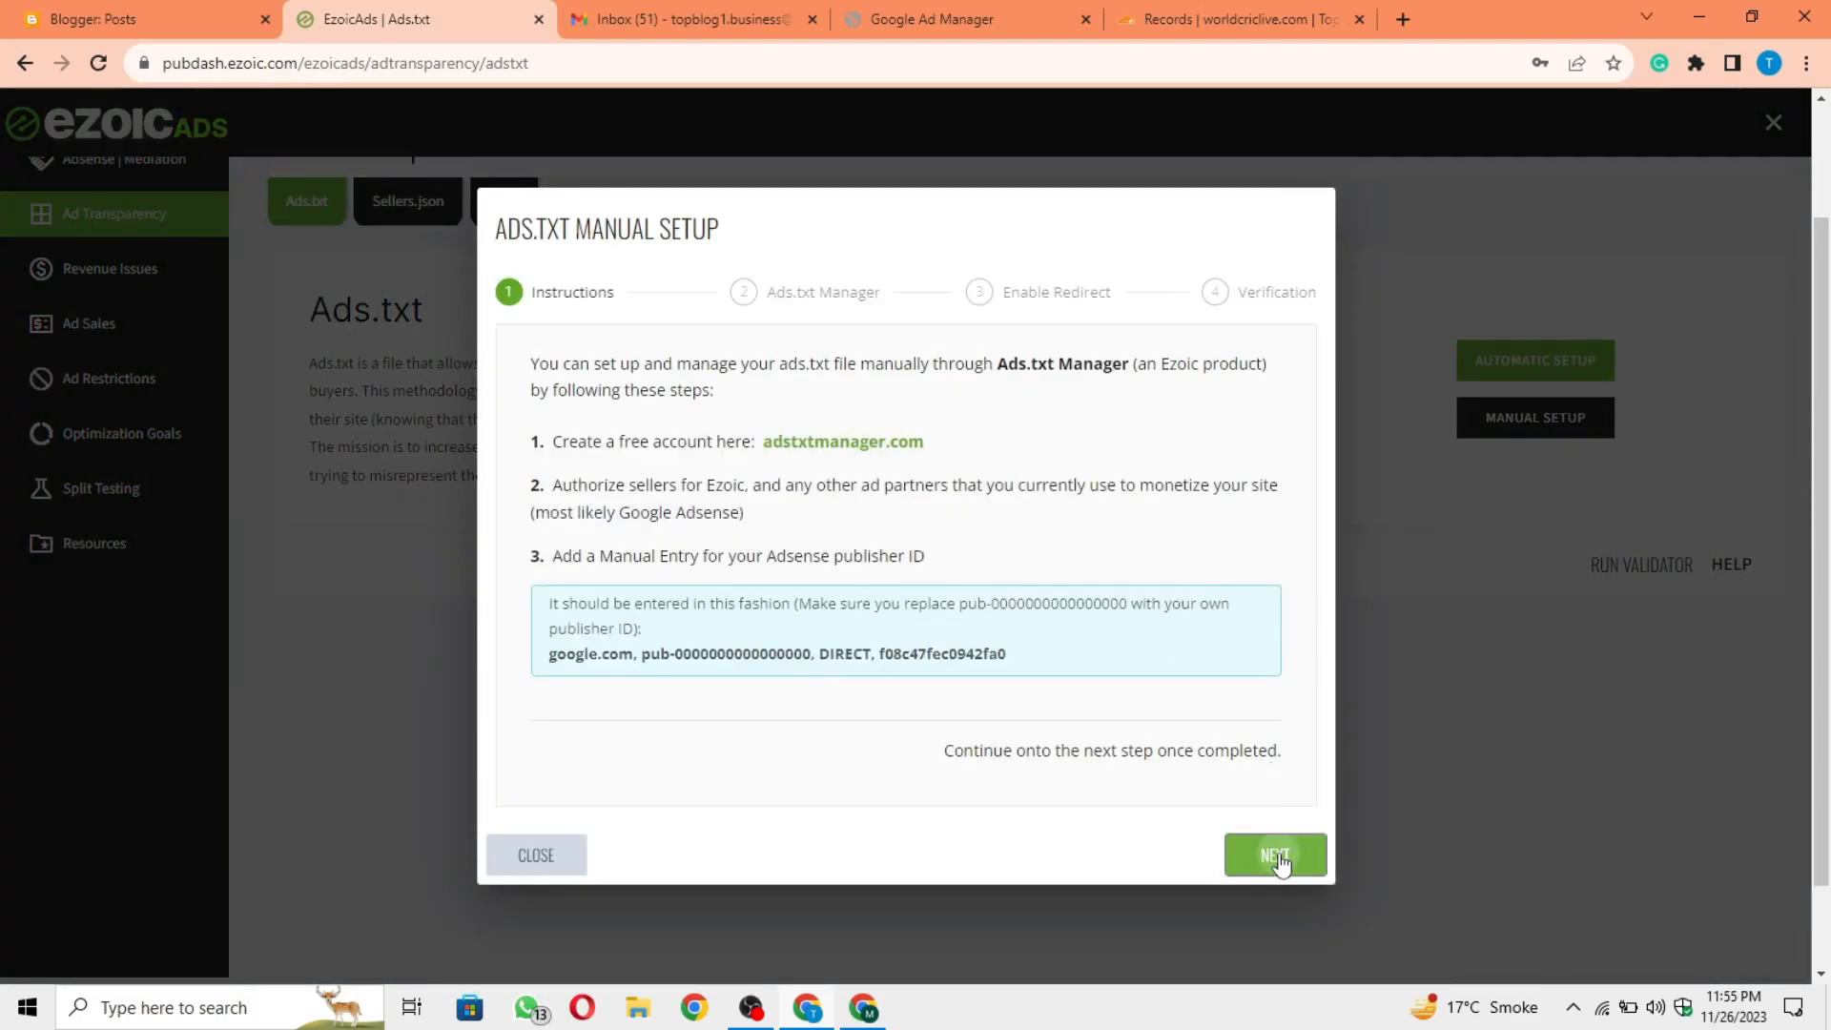
click(1278, 856)
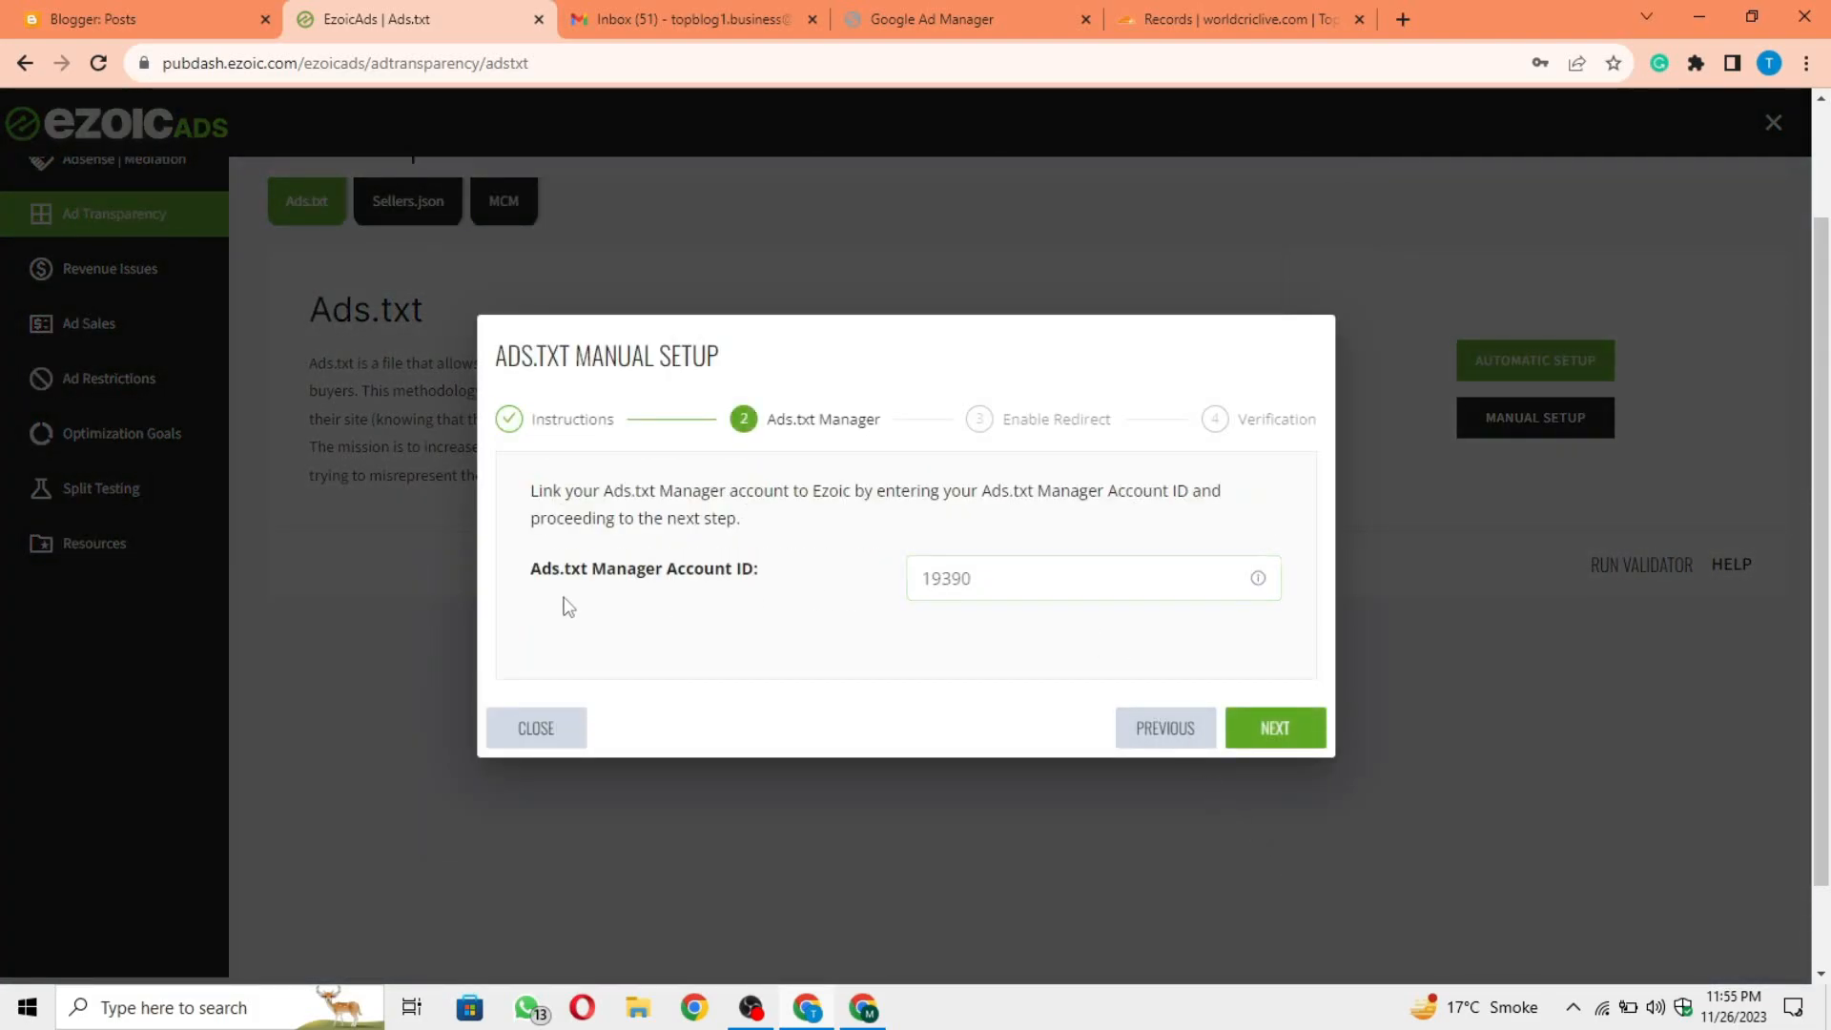
drag(531, 573, 773, 577)
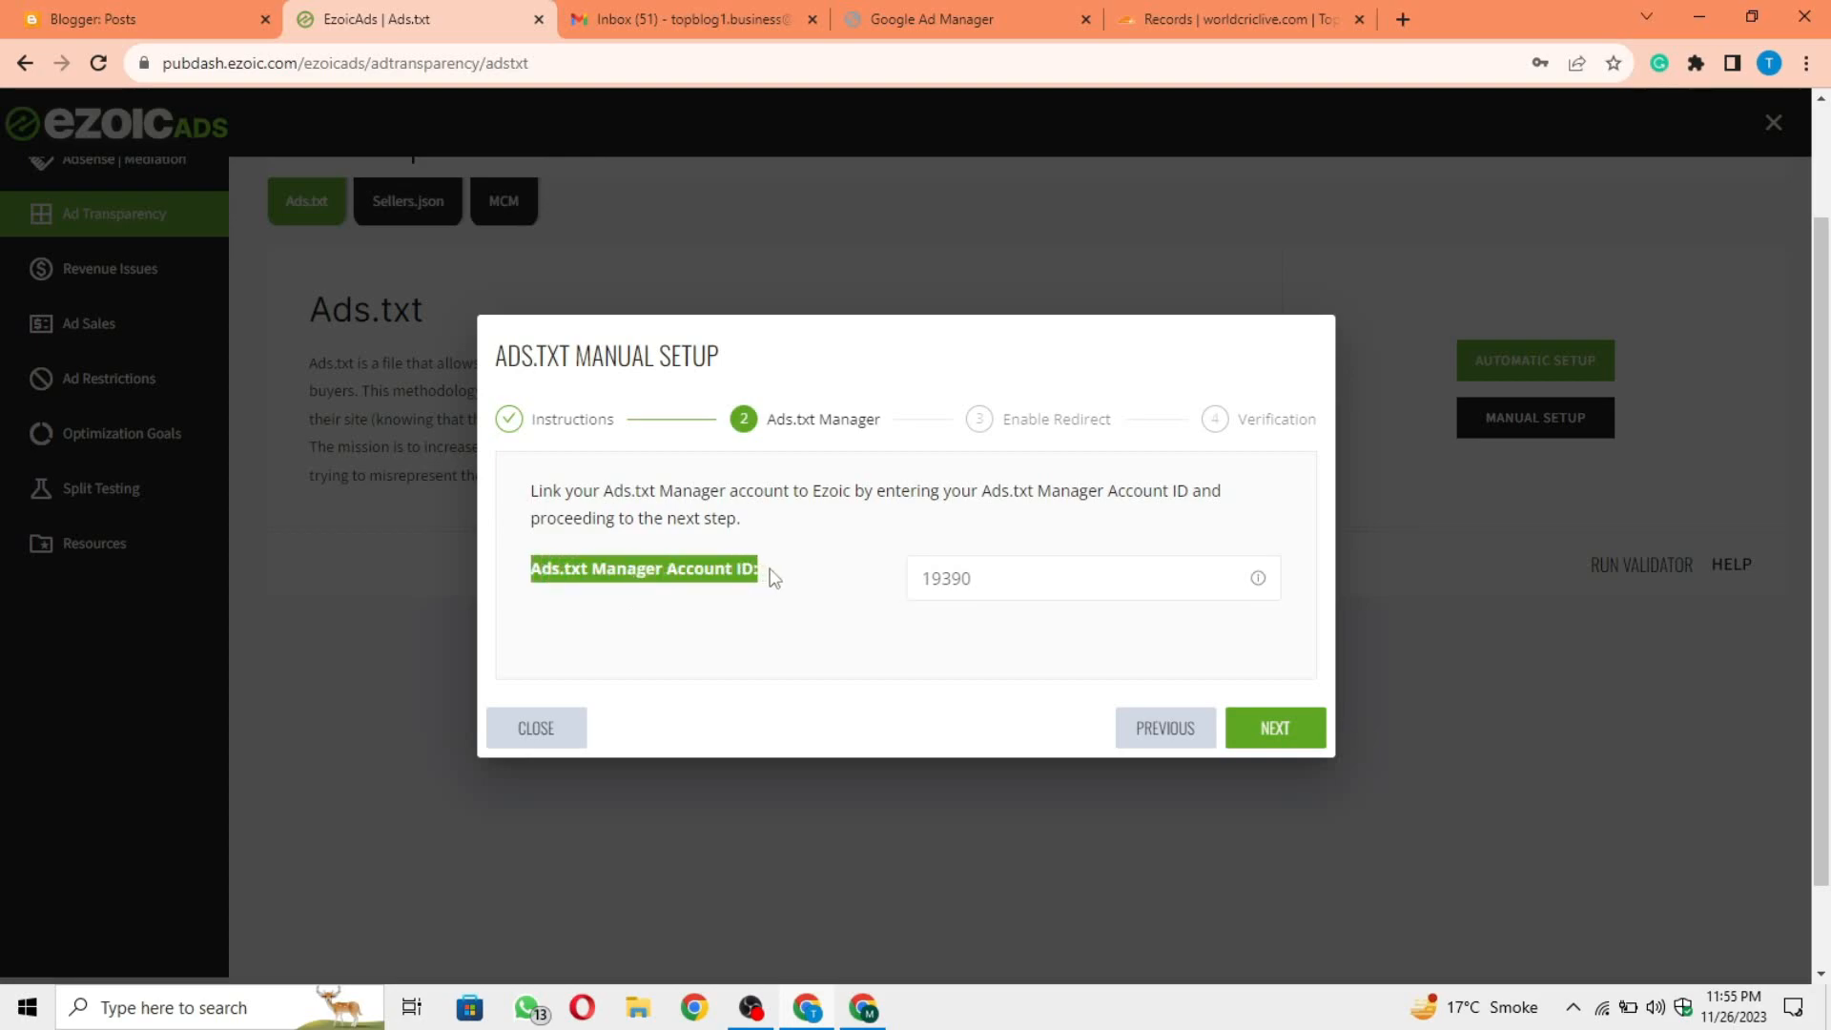
click(773, 579)
drag(1030, 588, 902, 589)
key(BackSpace)
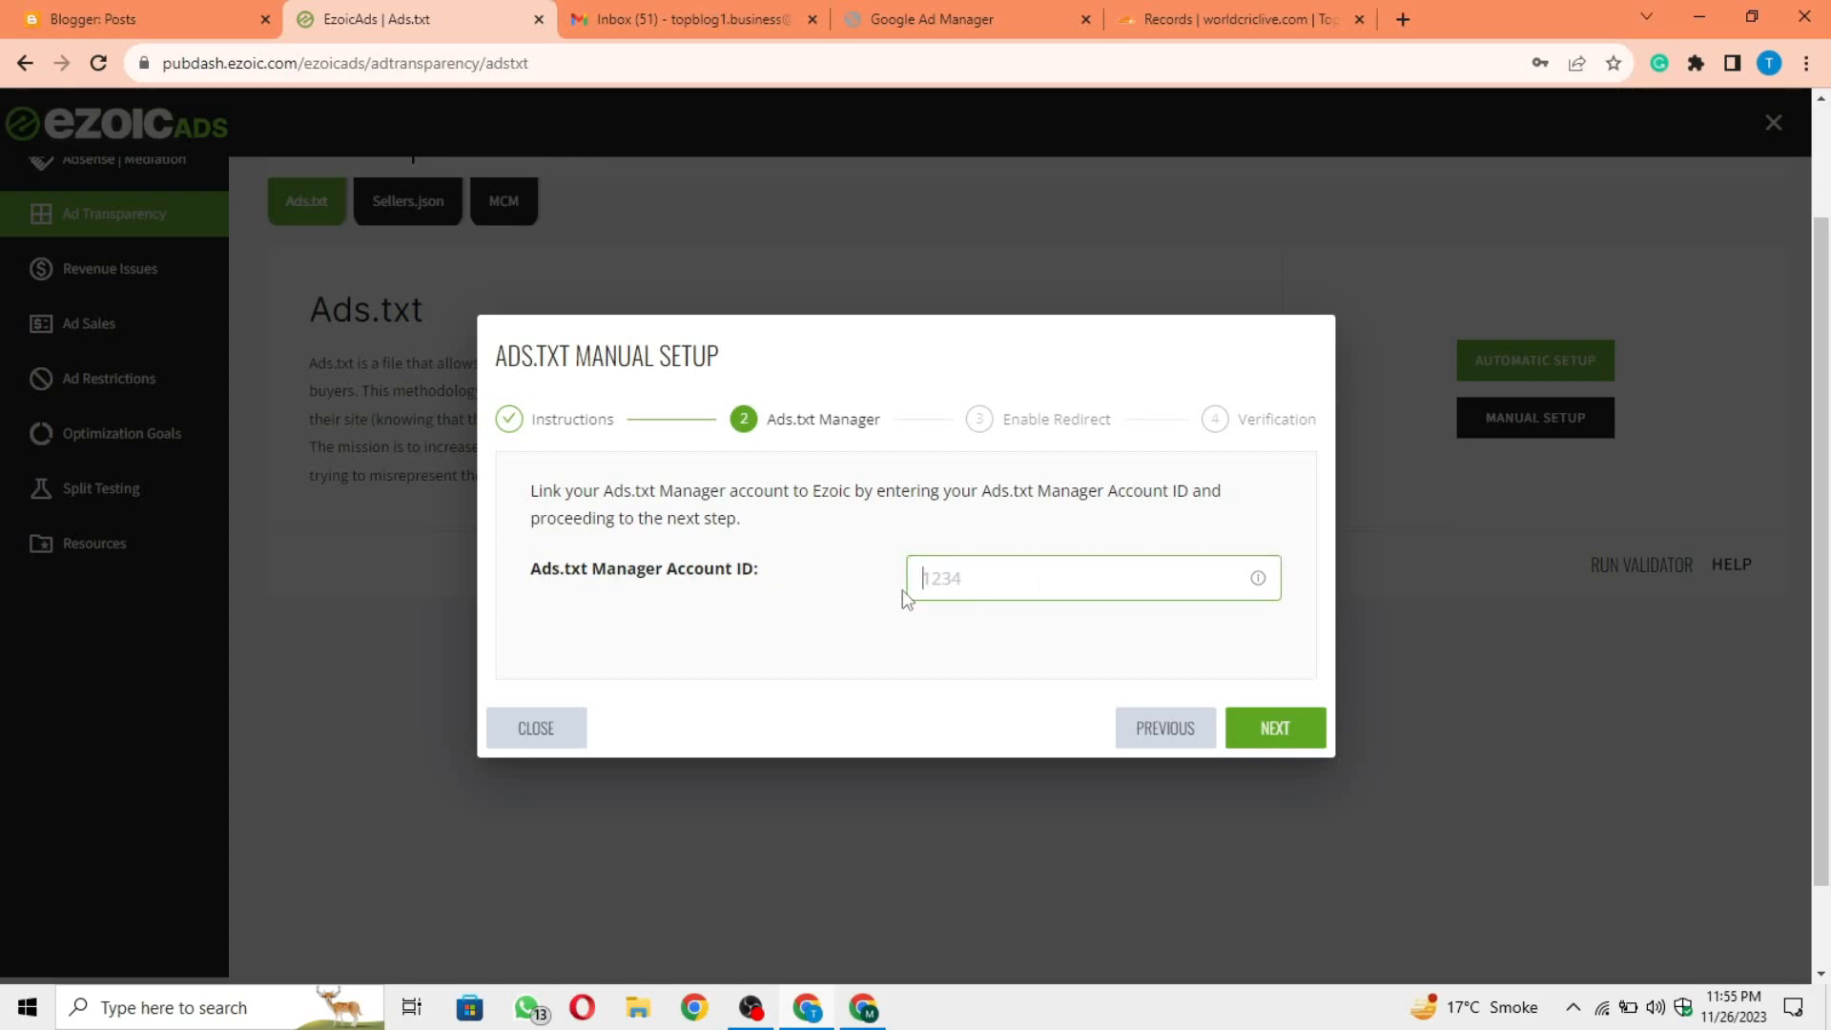
Step: Search Google for "ads.txt manager" in a new tab and open the adstxtmanager.com website
click(1406, 6)
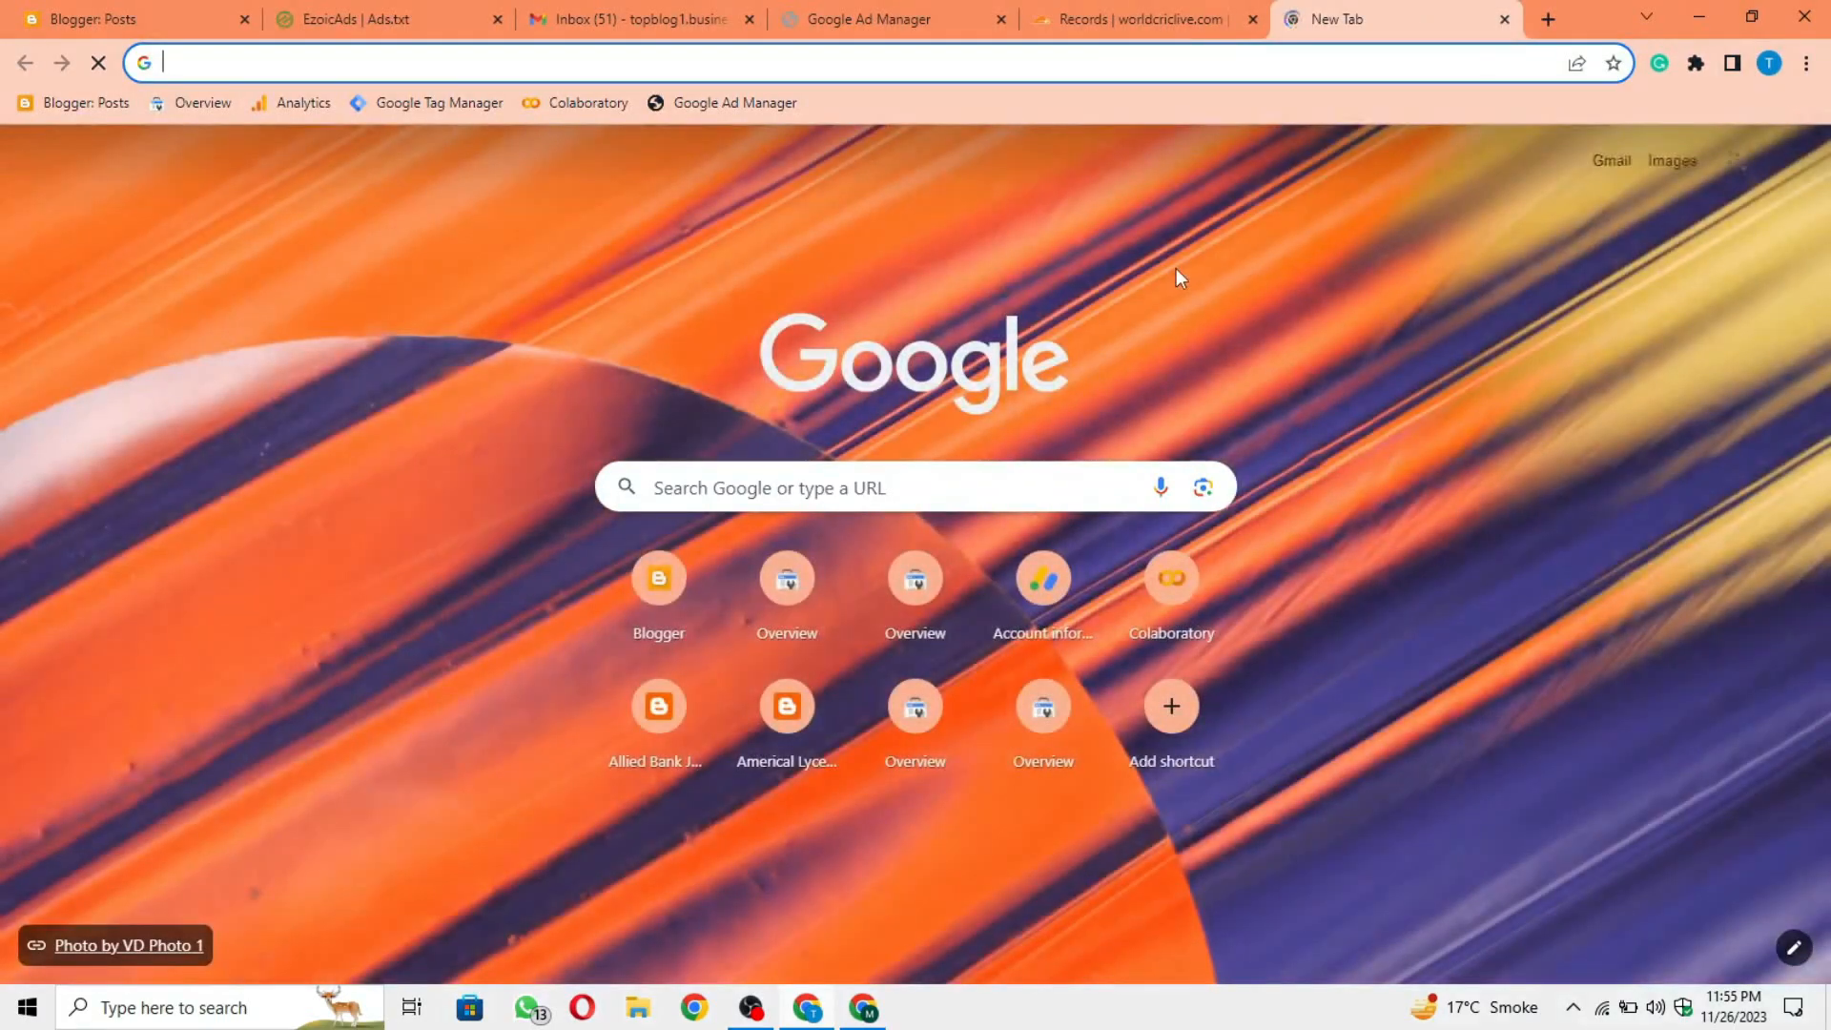
text(ad)
text(s.txt mana)
text(ger)
key(Return)
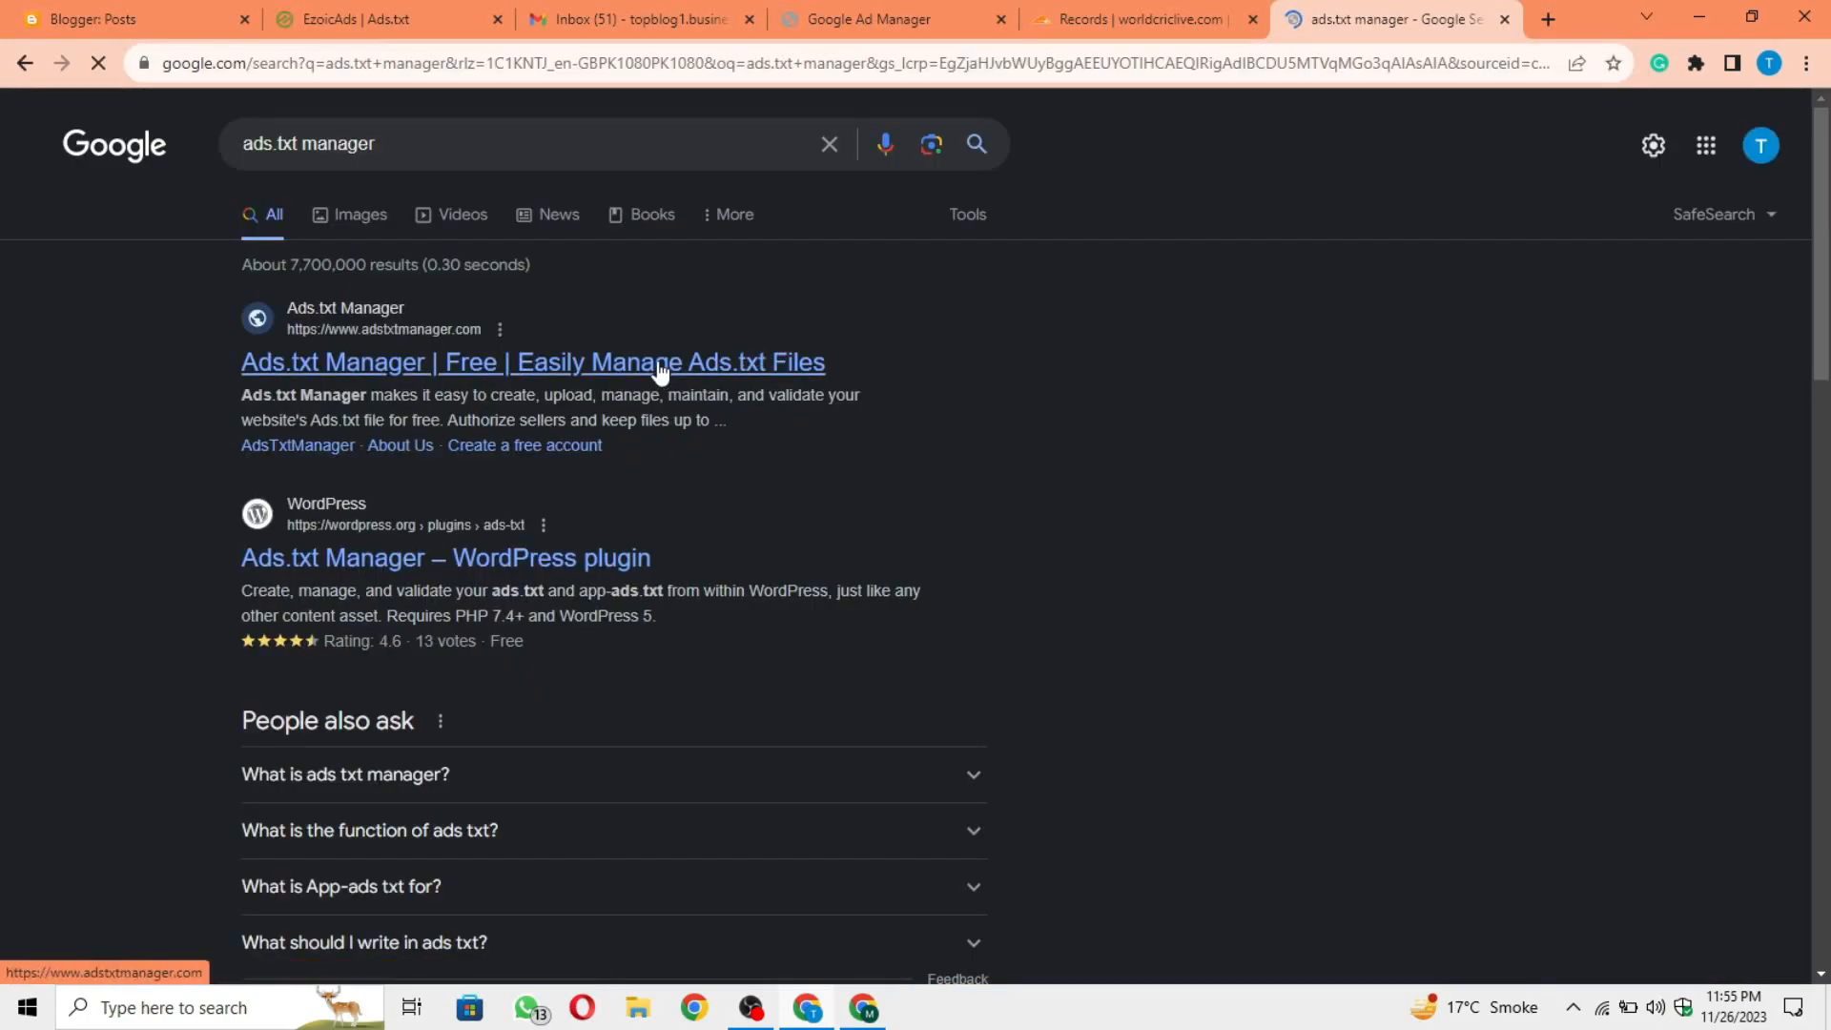
click(660, 370)
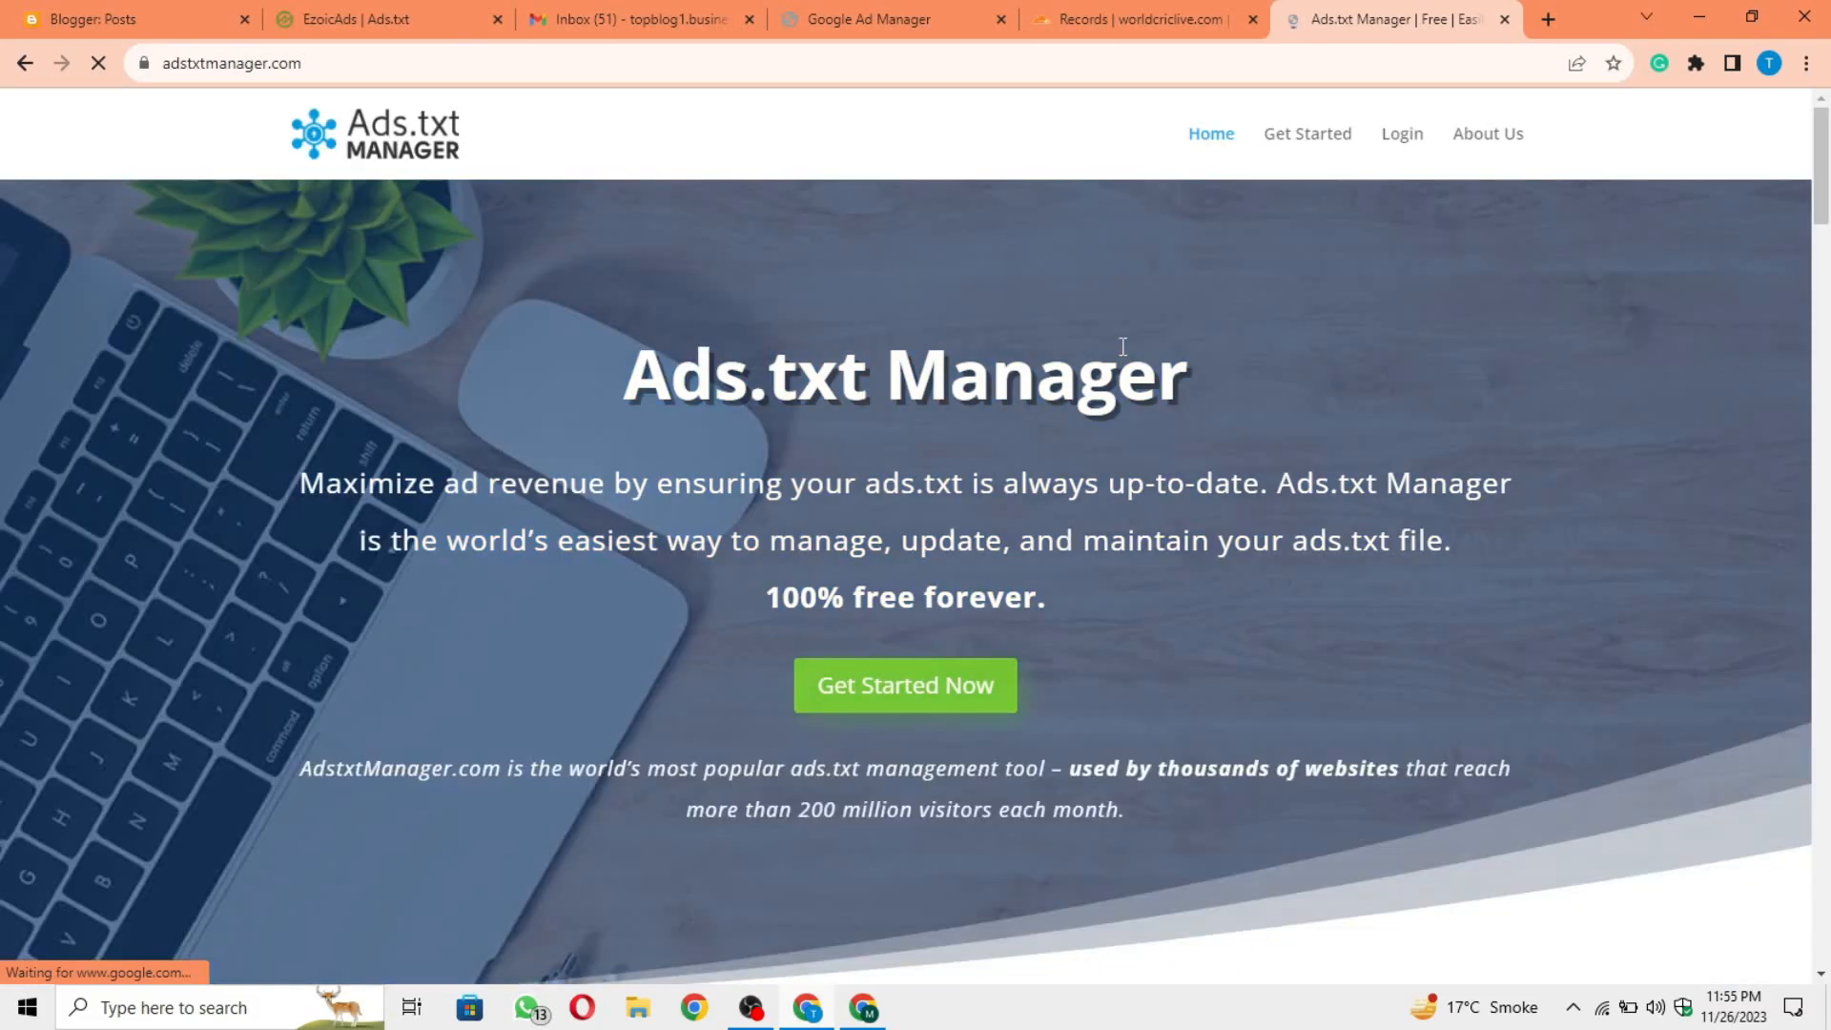
Step: Get started with Ads.txt Manager by opening its free account registration form
scroll(1057, 550, down, 1)
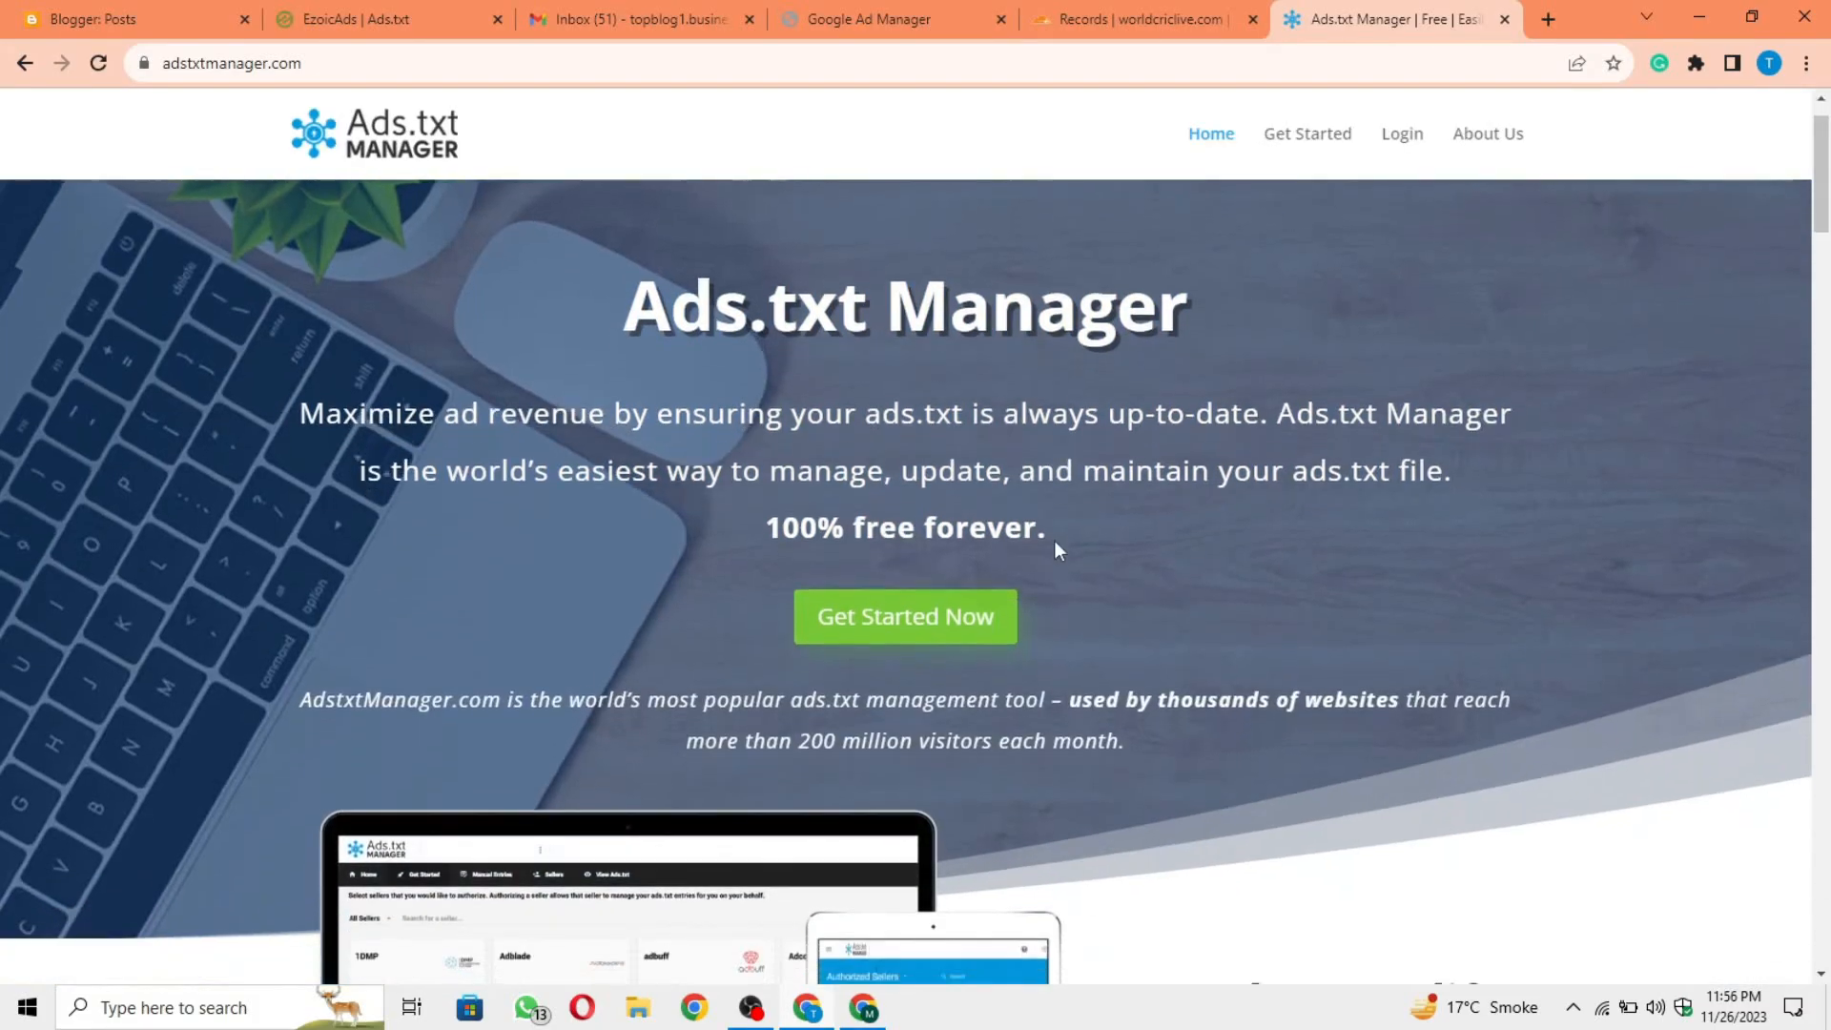
scroll(1055, 549, down, 1)
click(933, 591)
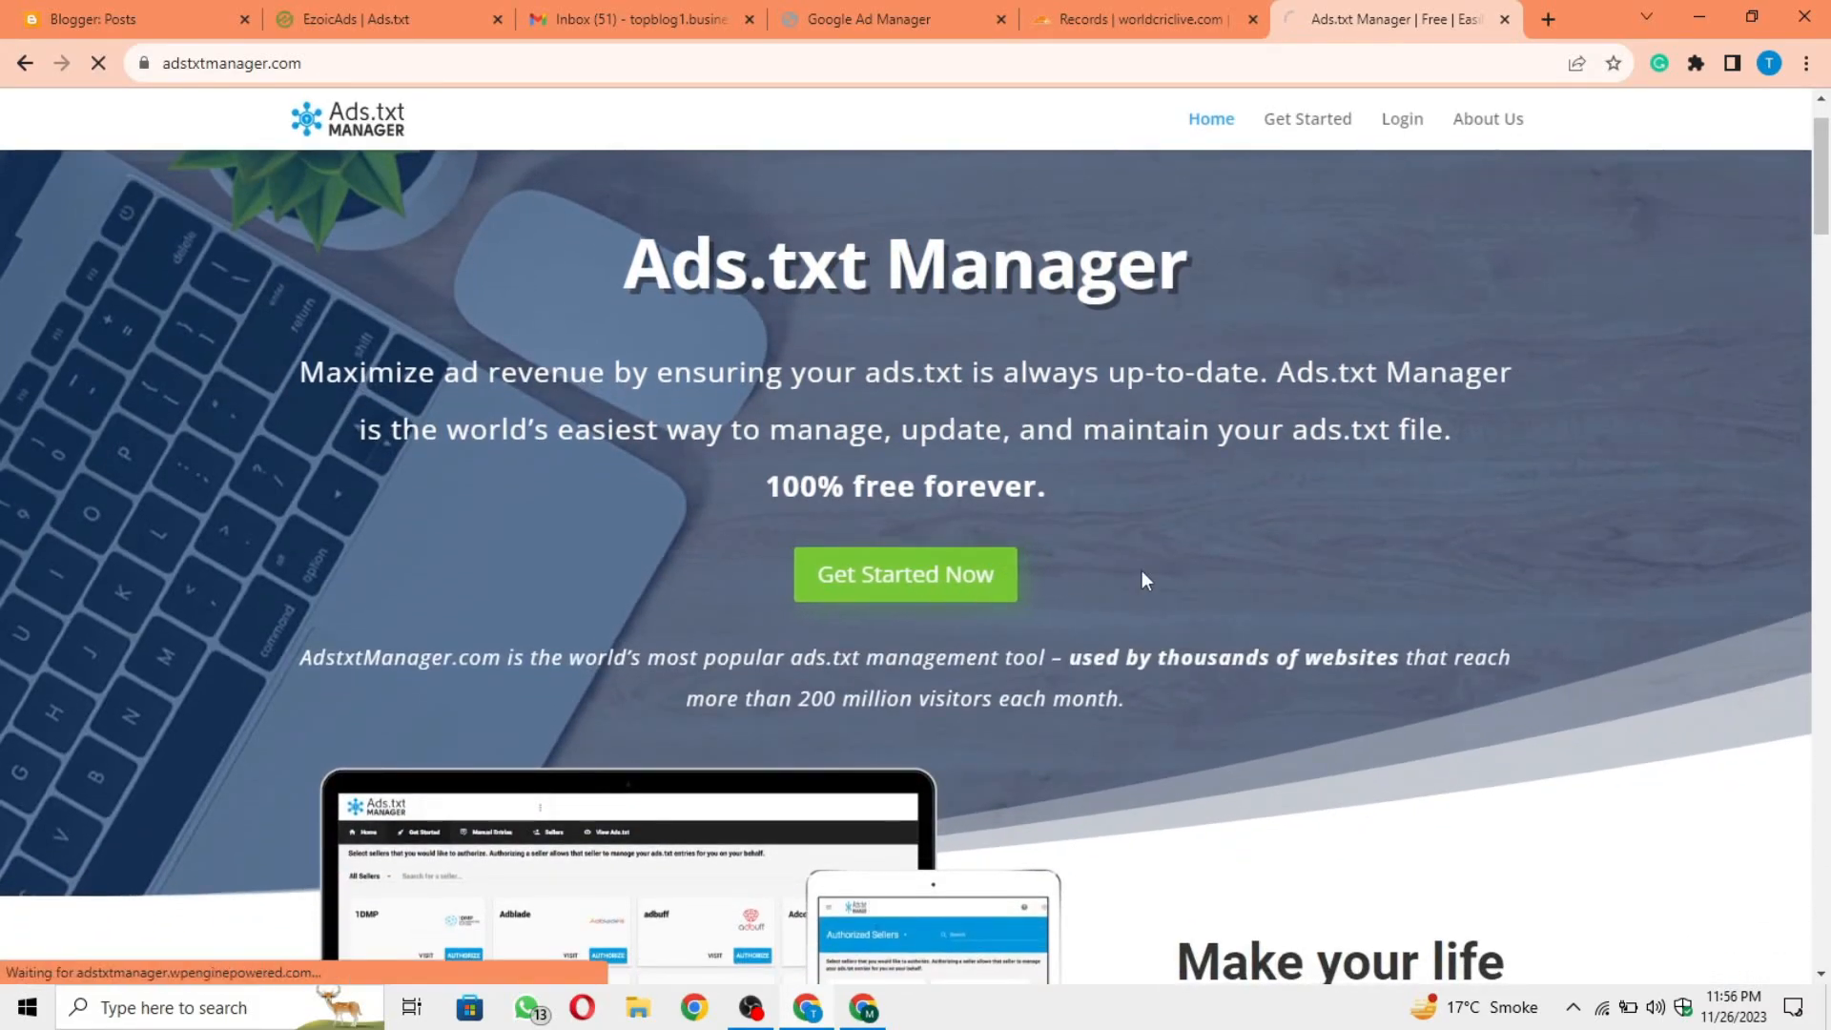
scroll(1143, 568, down, 1)
scroll(1142, 568, up, 1)
scroll(1142, 567, down, 1)
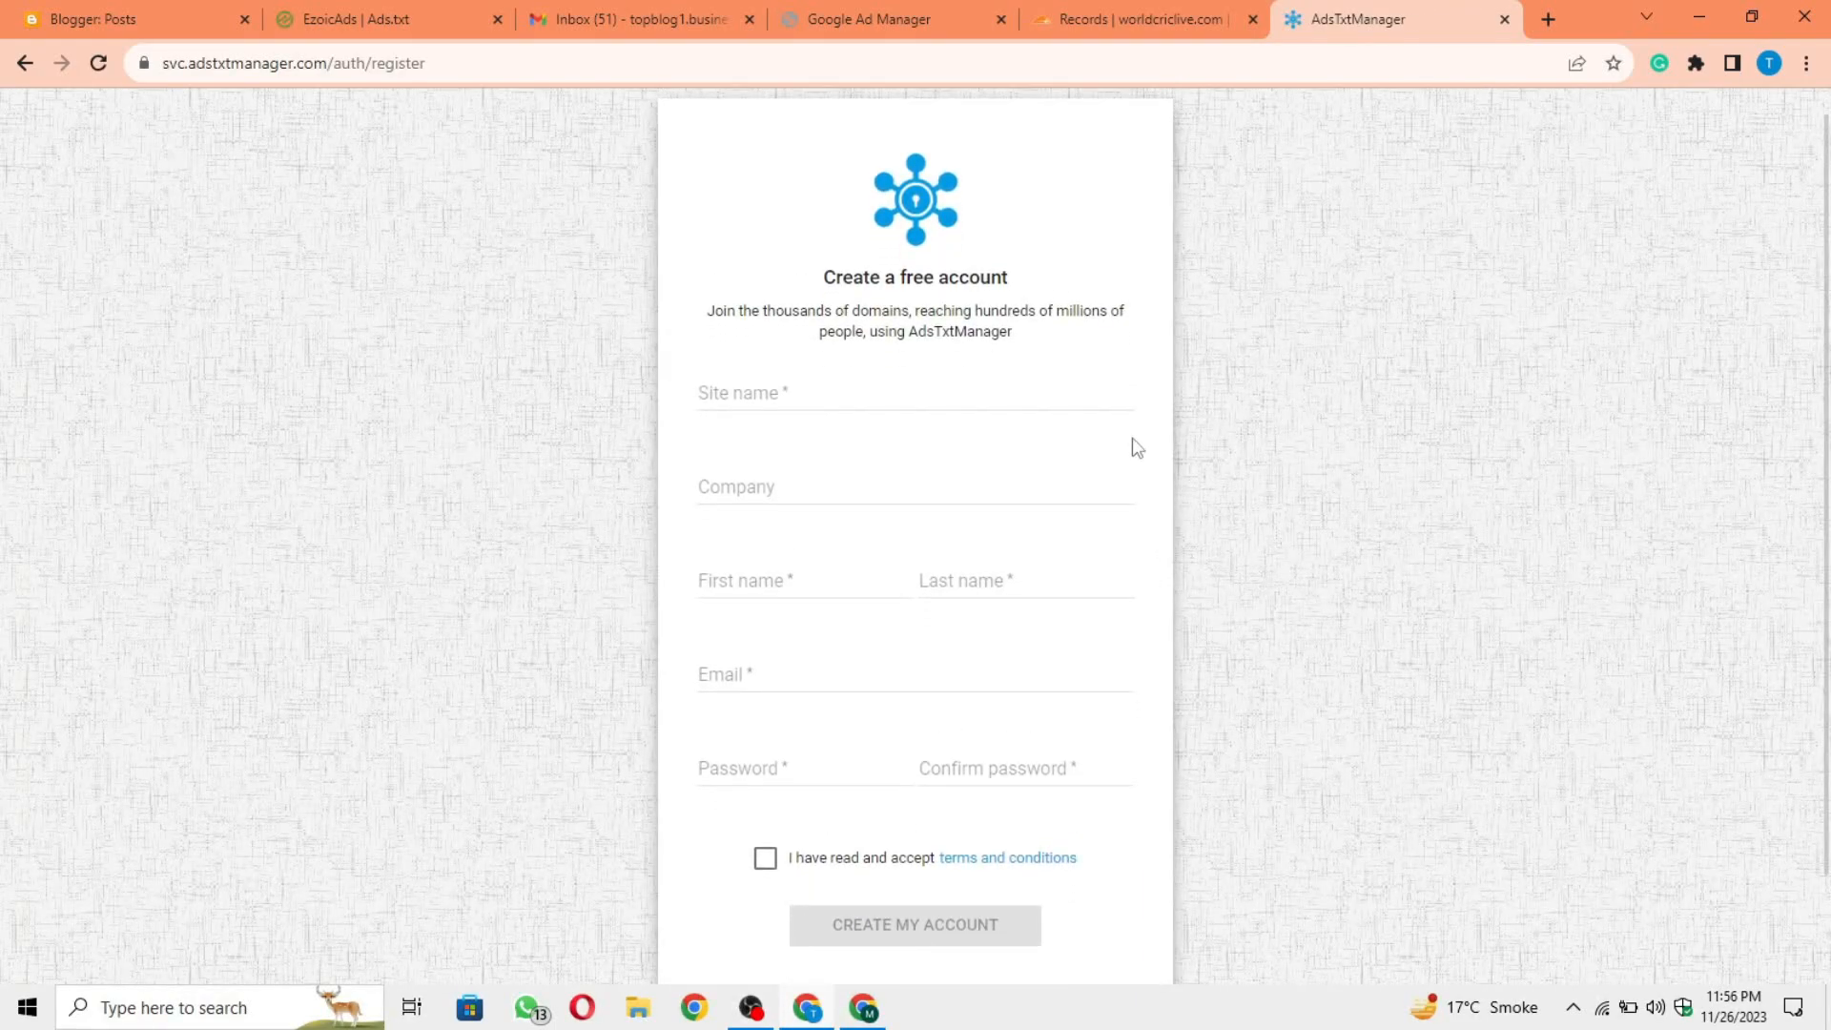
Step: Copy the blog's link address from Blogger into the site name and trim it to worldcriclive.com
click(801, 395)
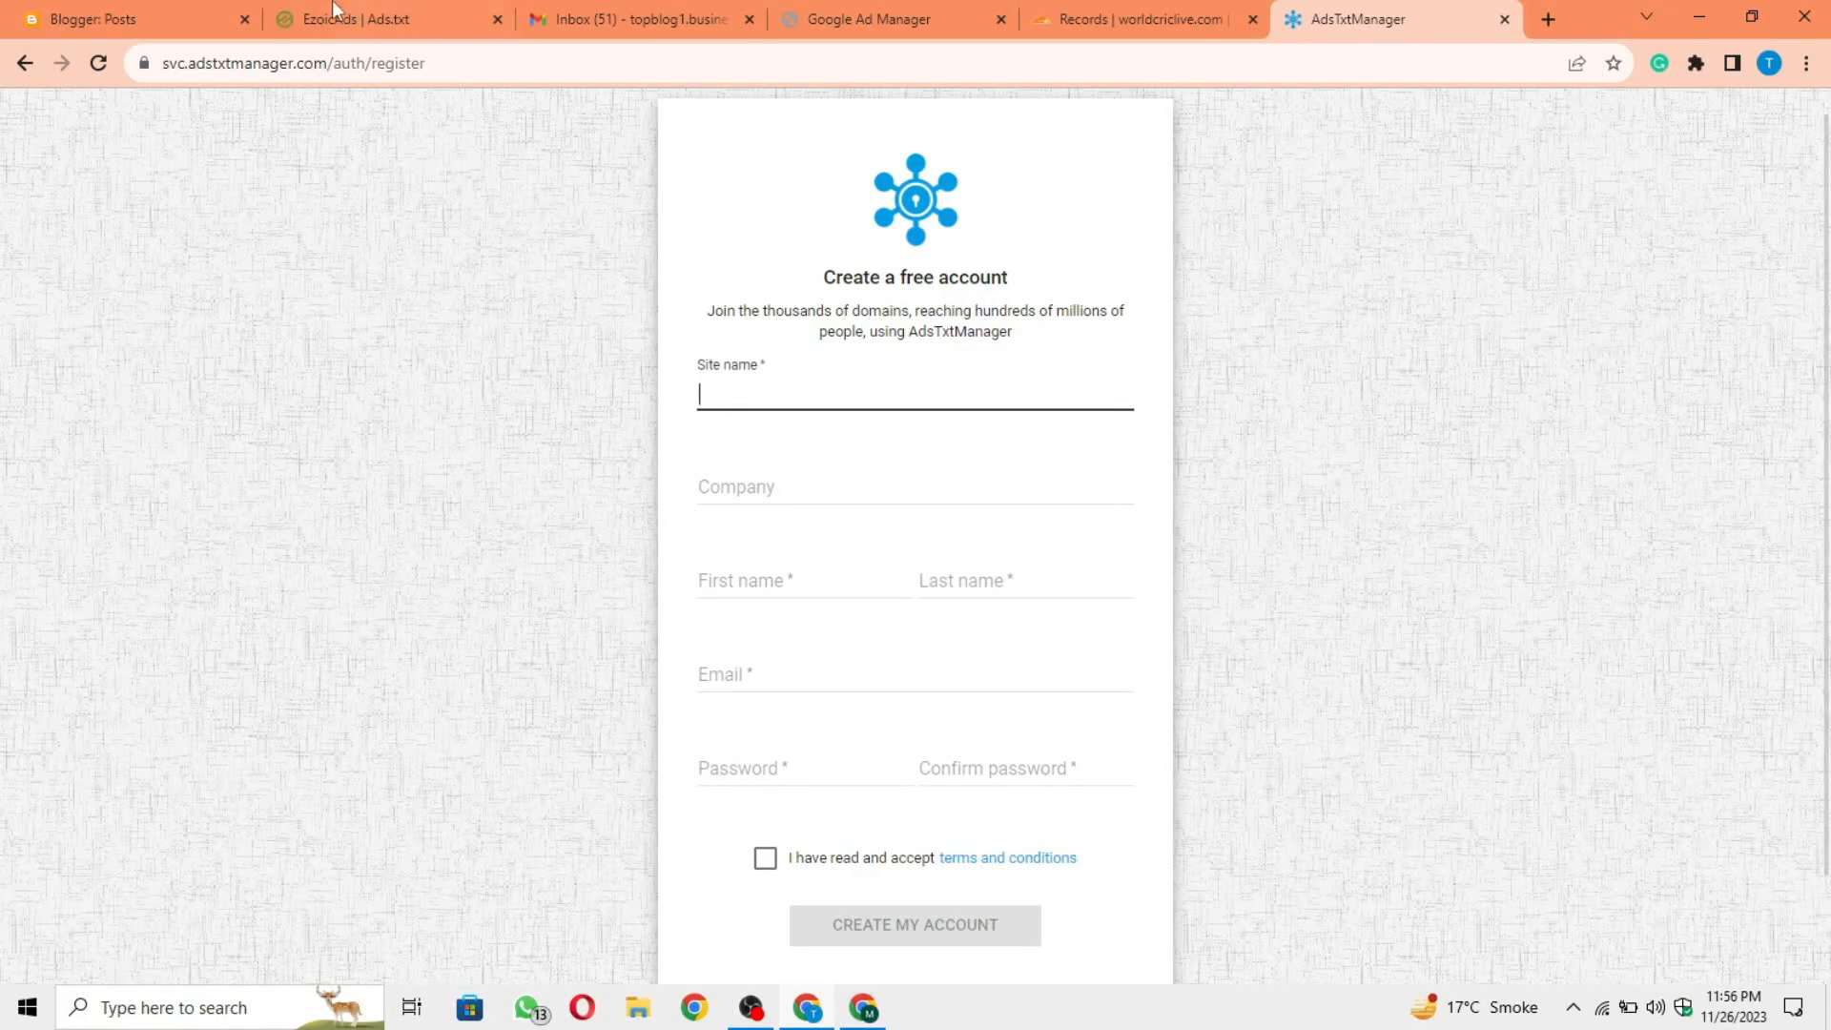
click(143, 19)
right_click(101, 855)
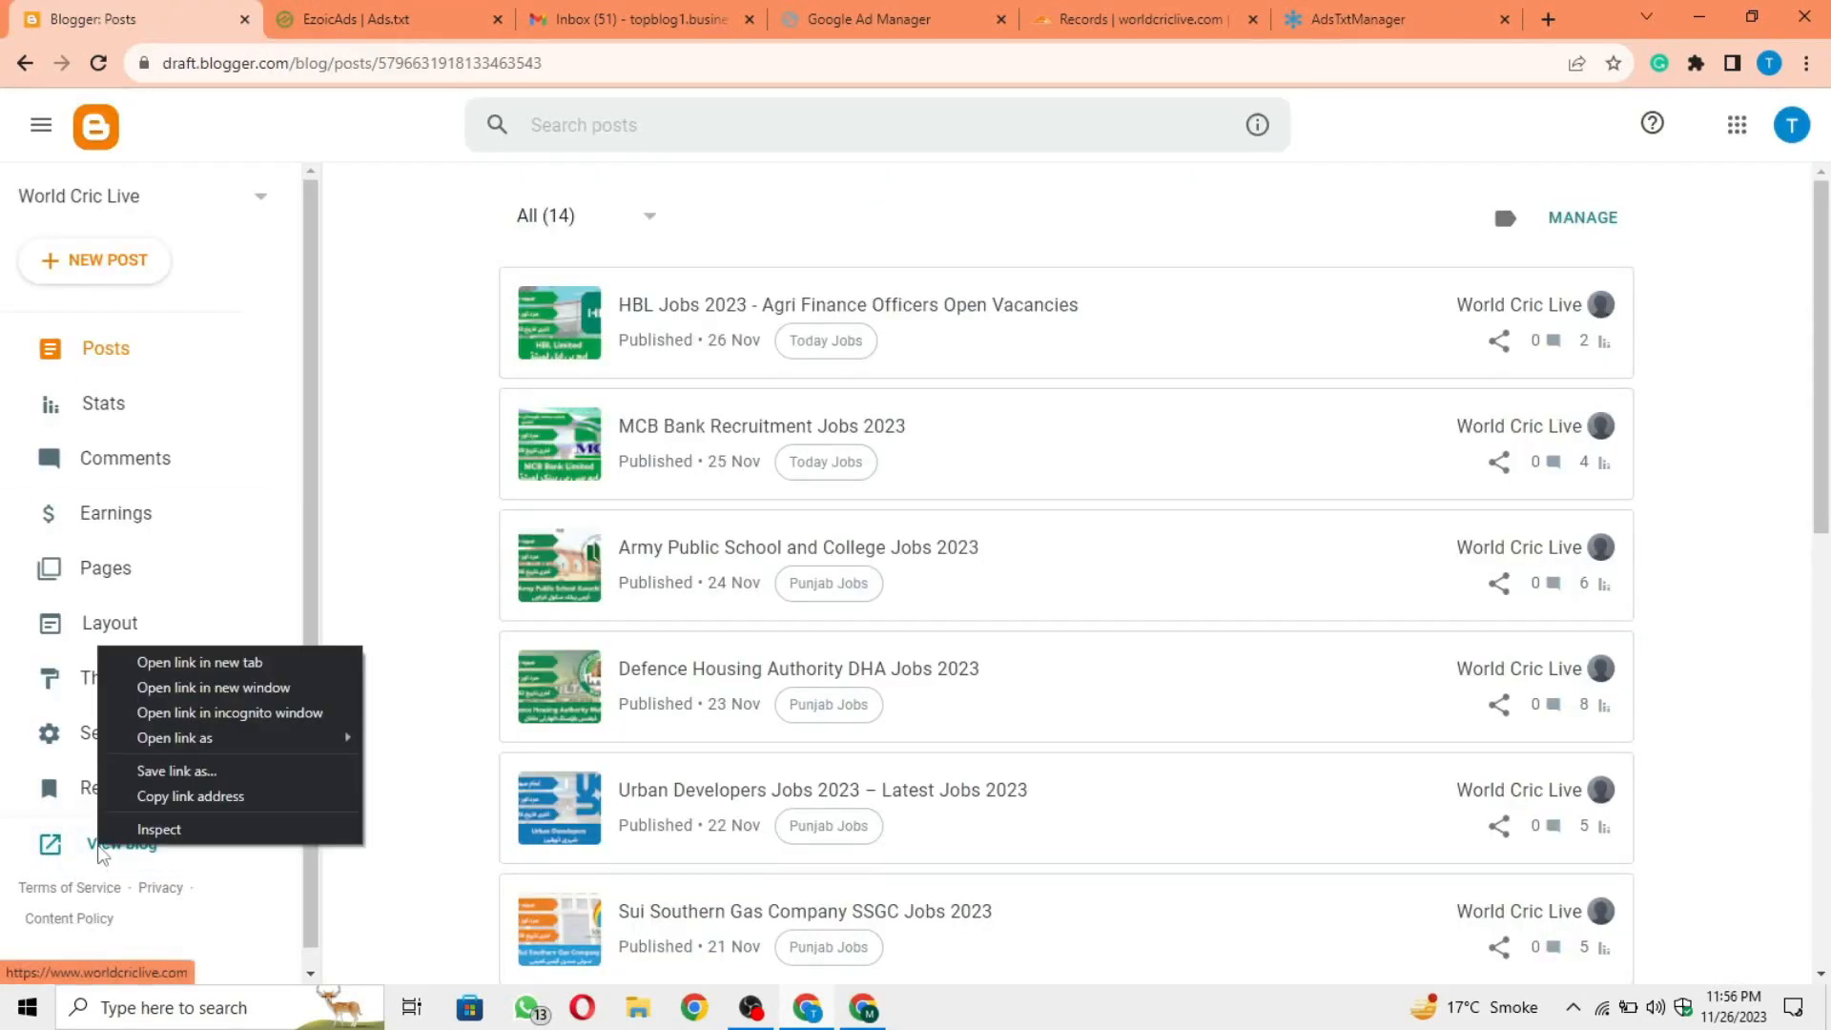
click(190, 799)
click(1307, 12)
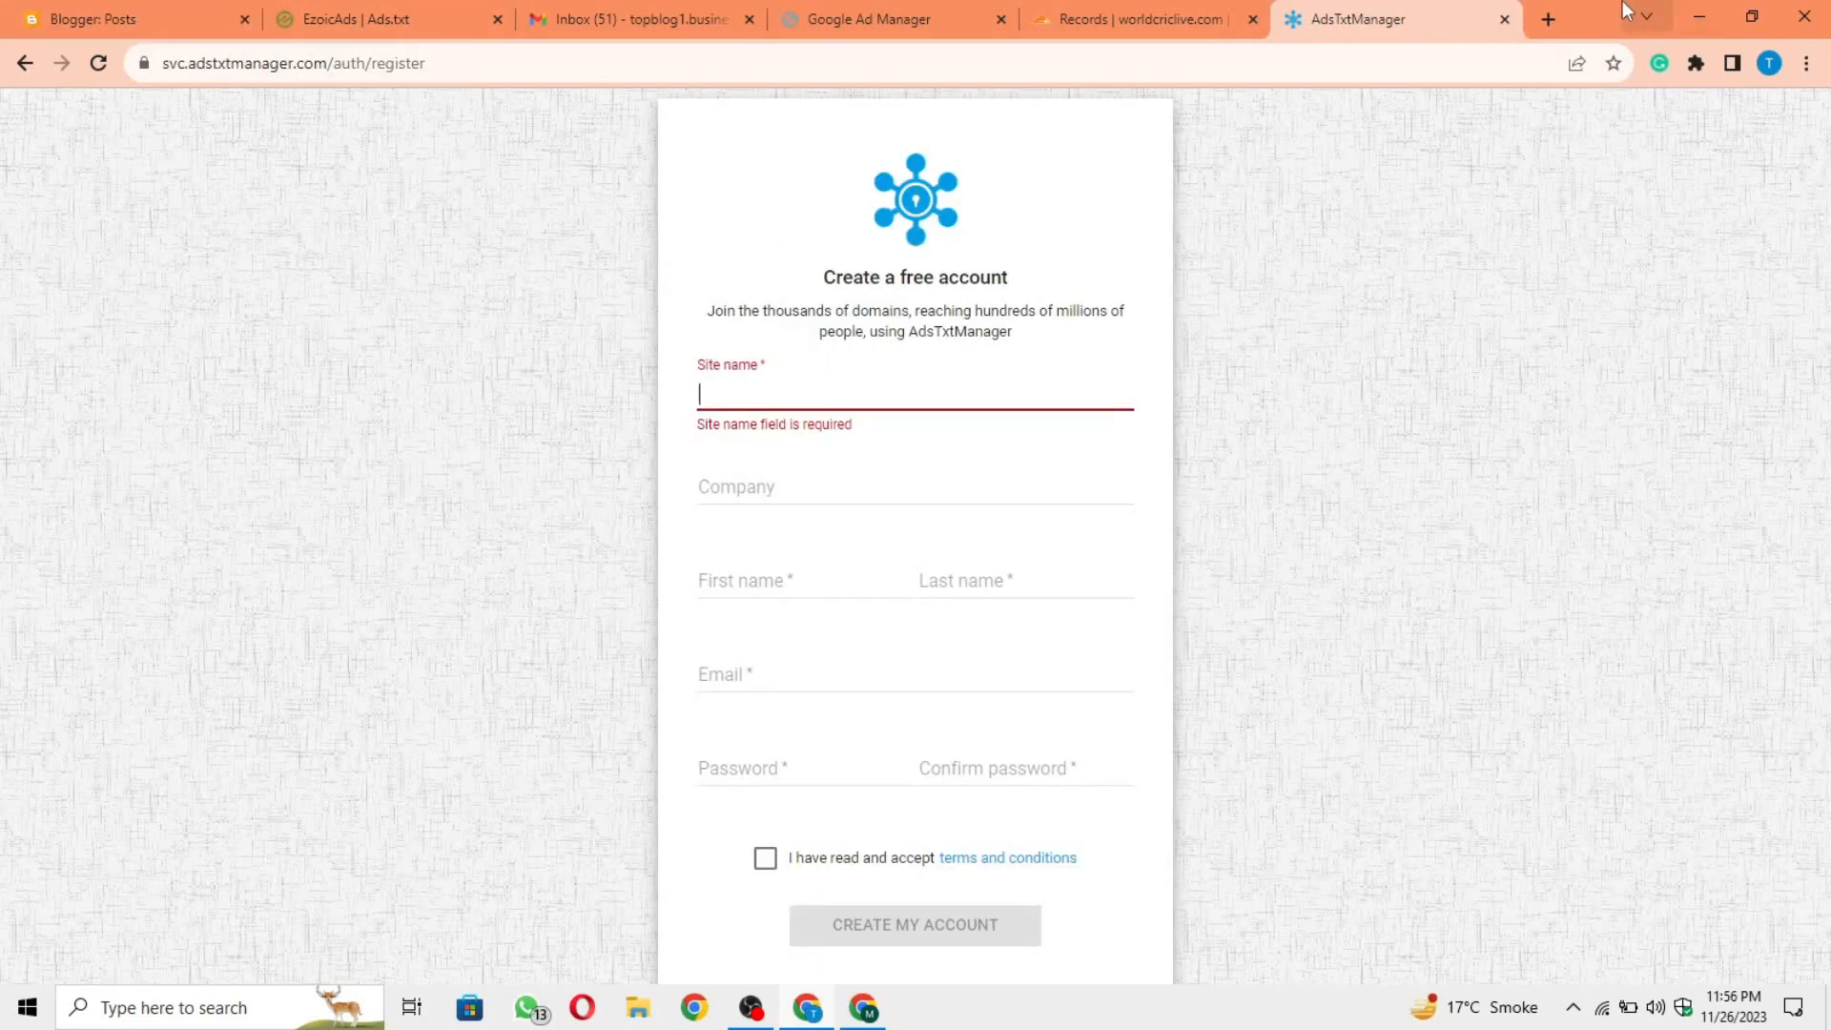
key(ctrl+v)
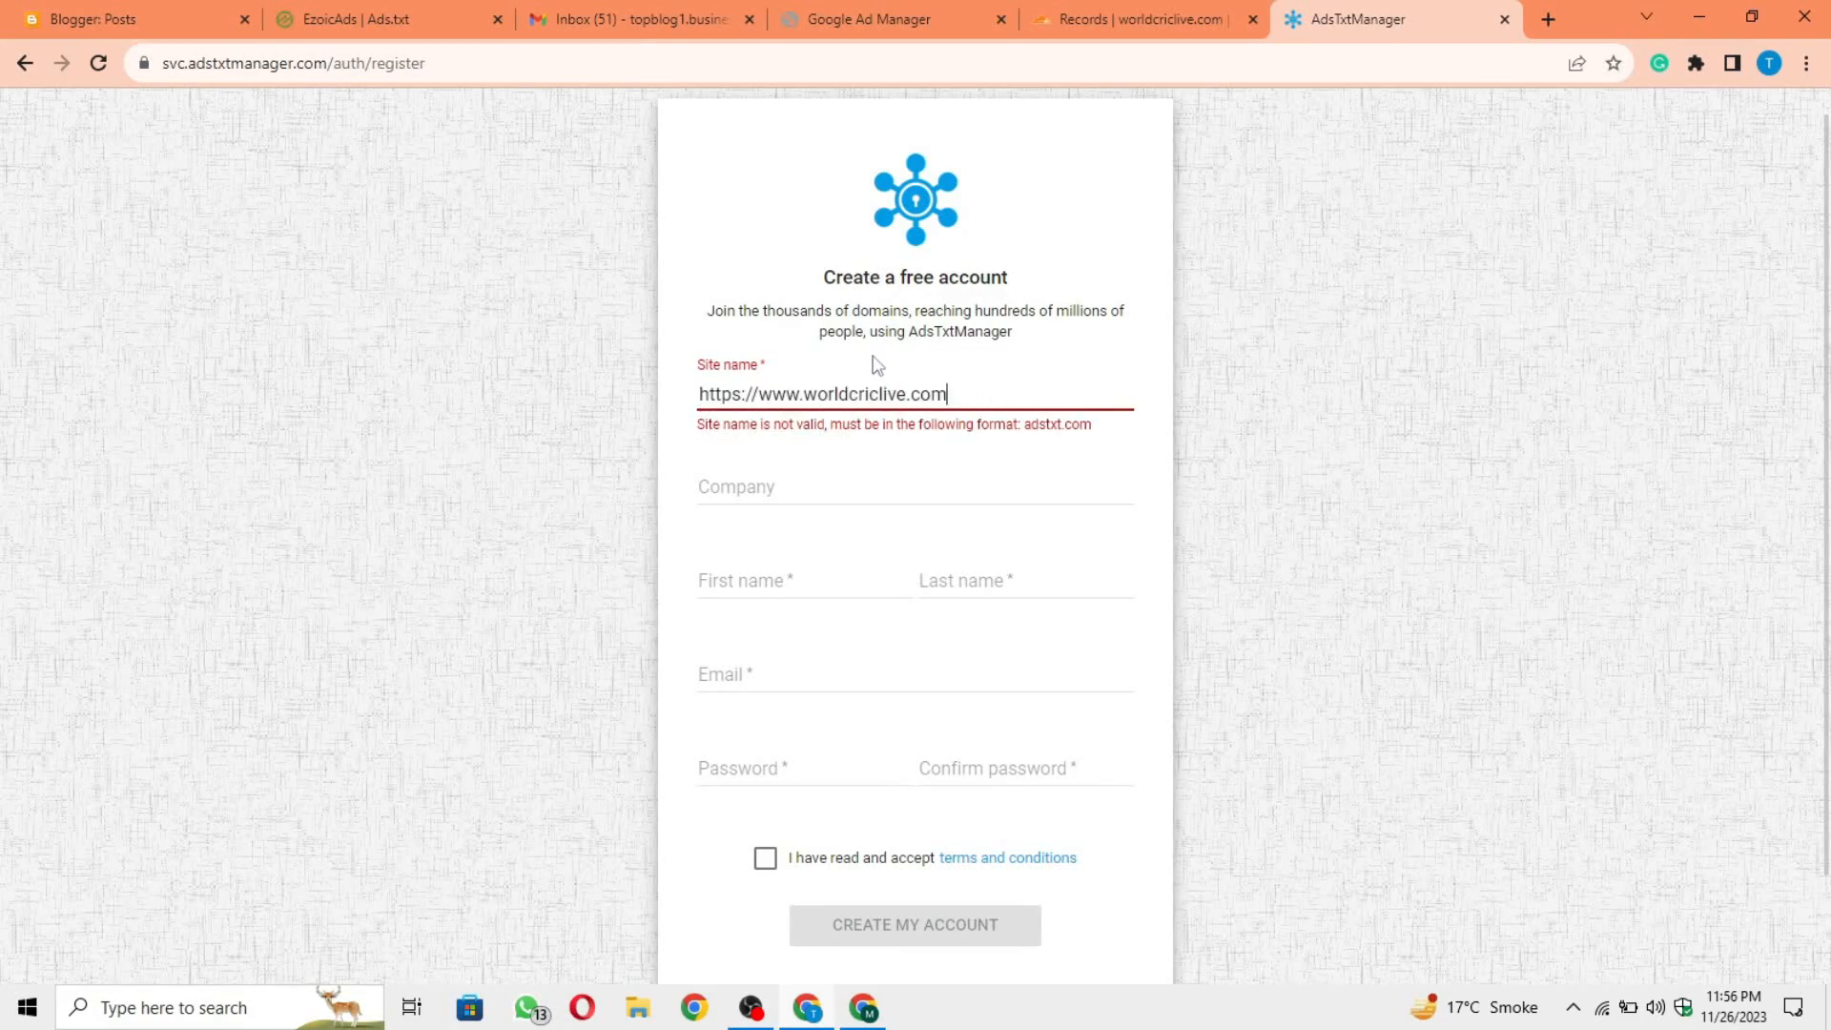
drag(700, 395, 801, 392)
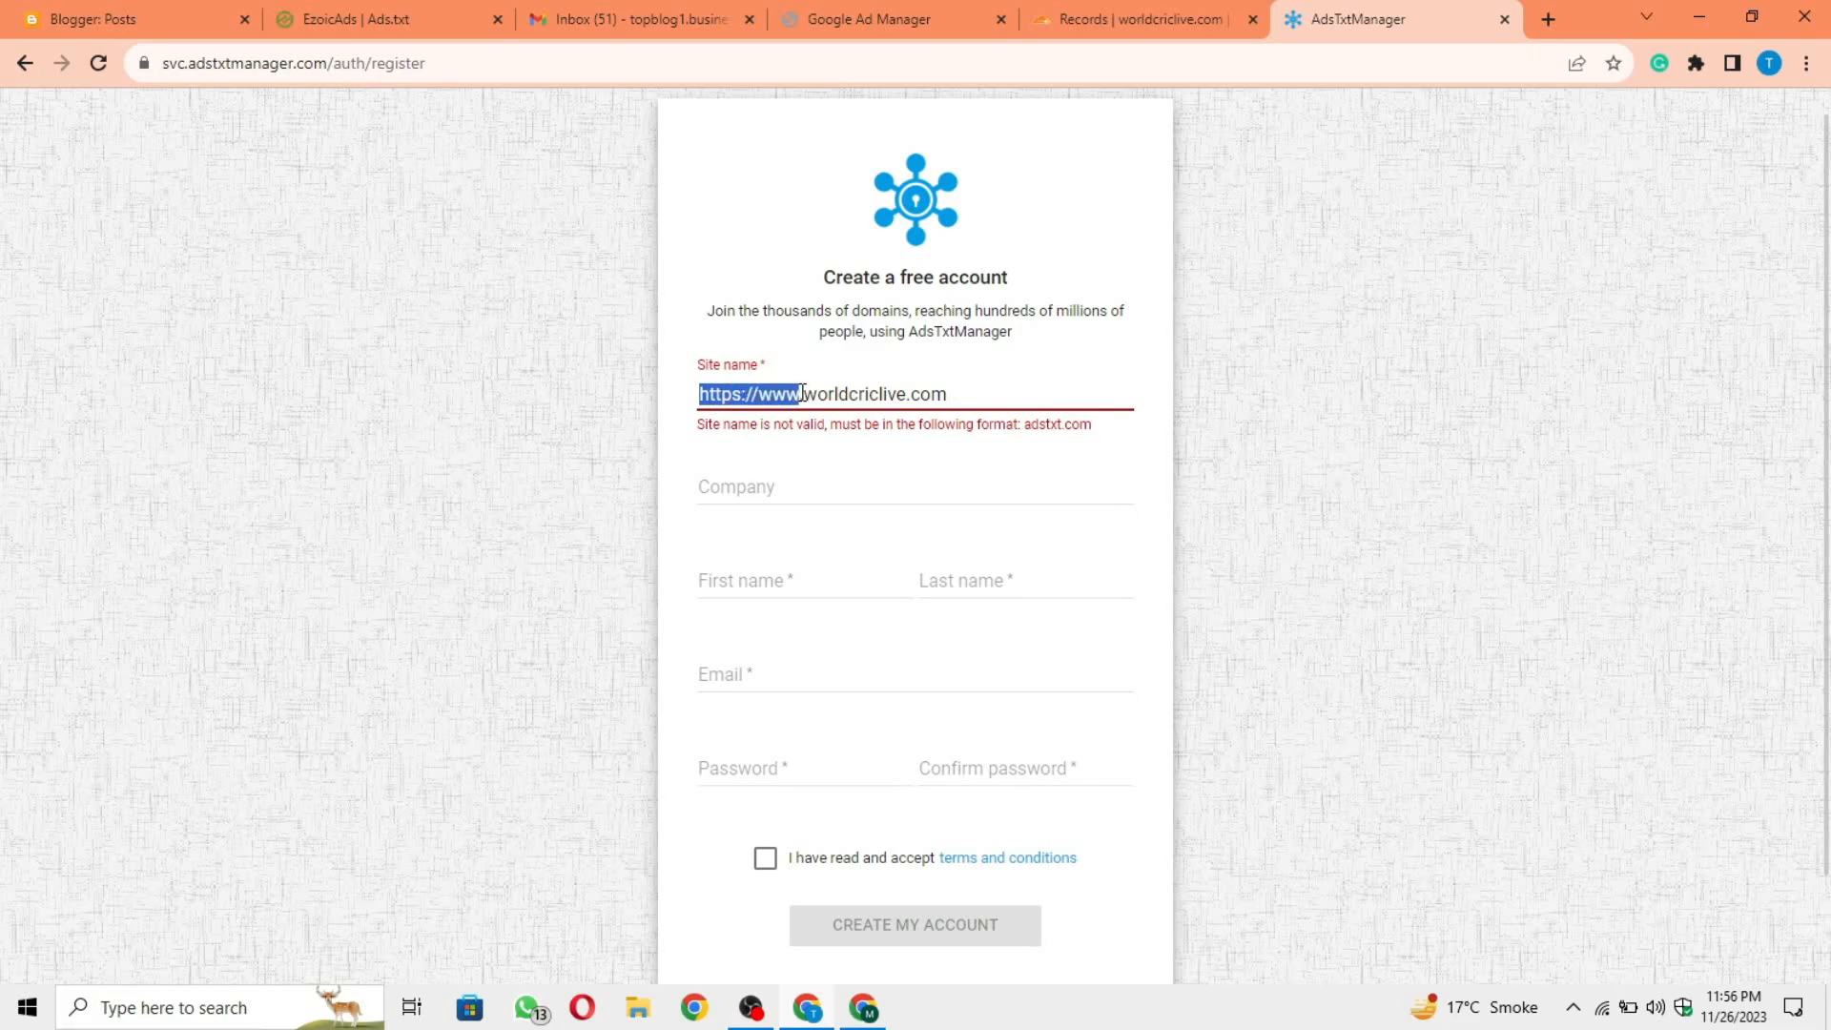
key(BackSpace)
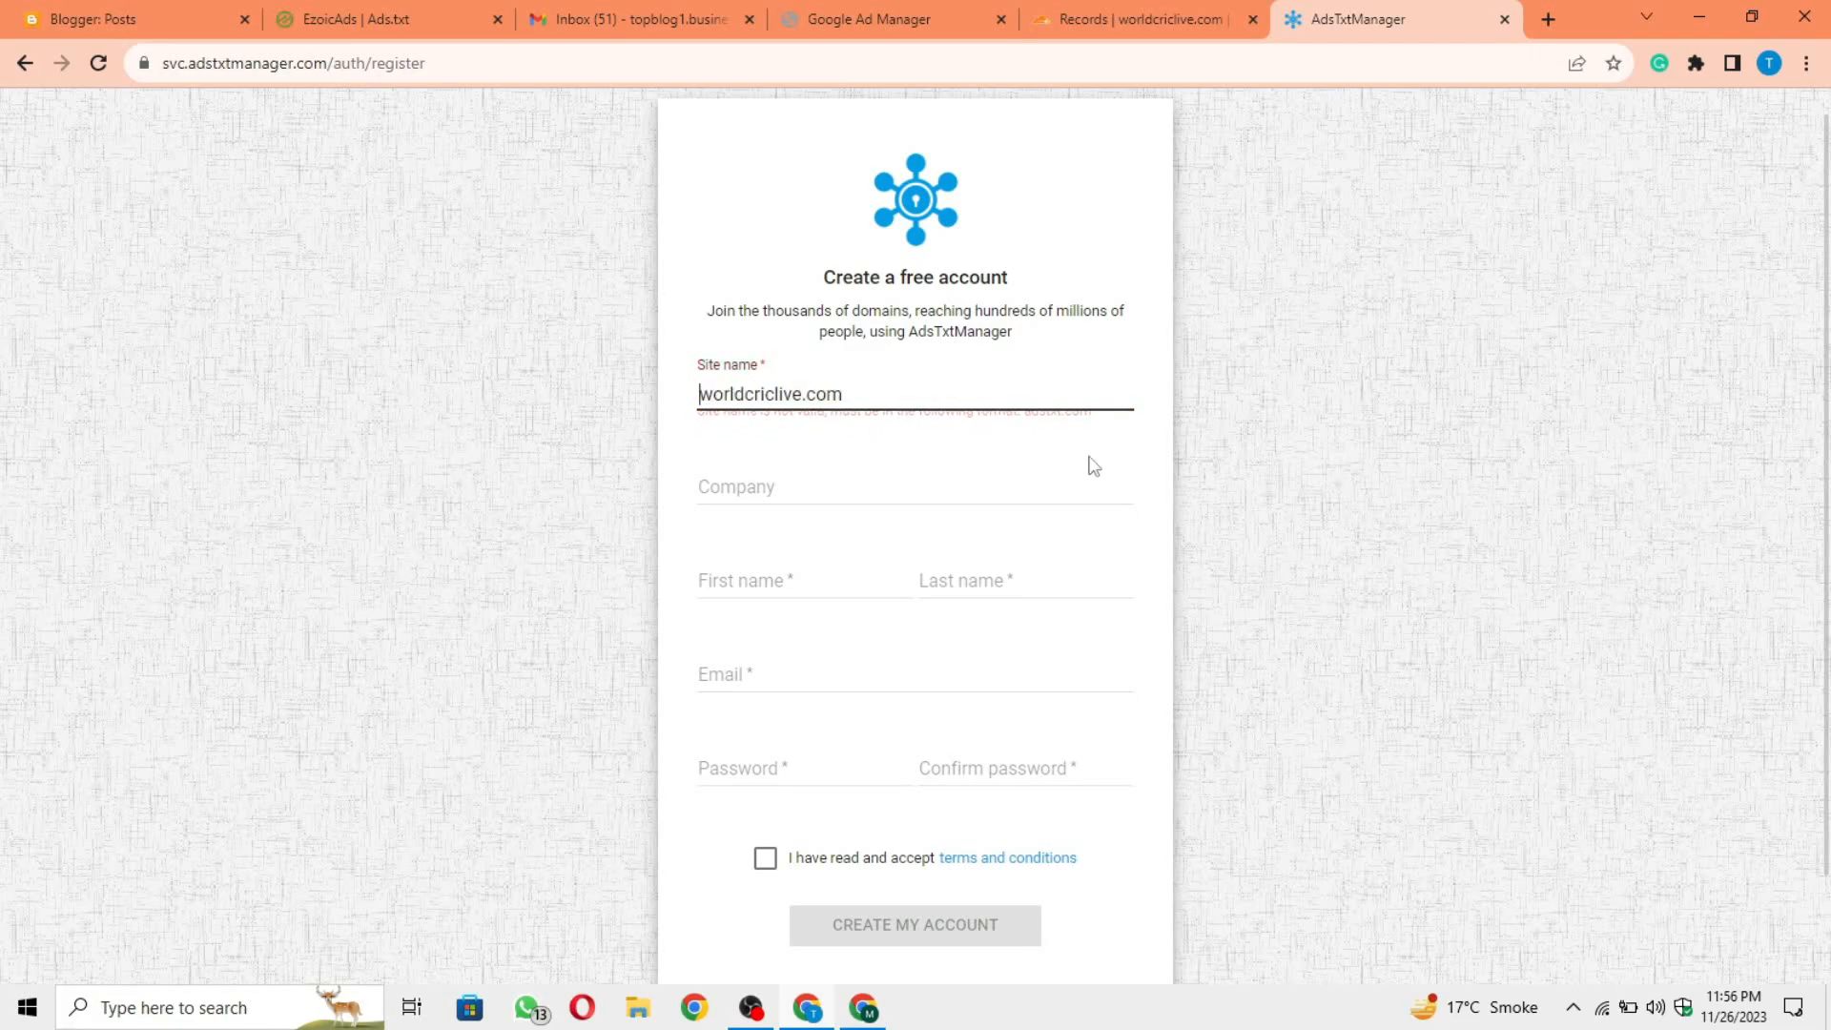
click(1213, 423)
Step: Enter World Cric Live as the company and fill in the owner's first and last name from the saved suggestions
click(822, 497)
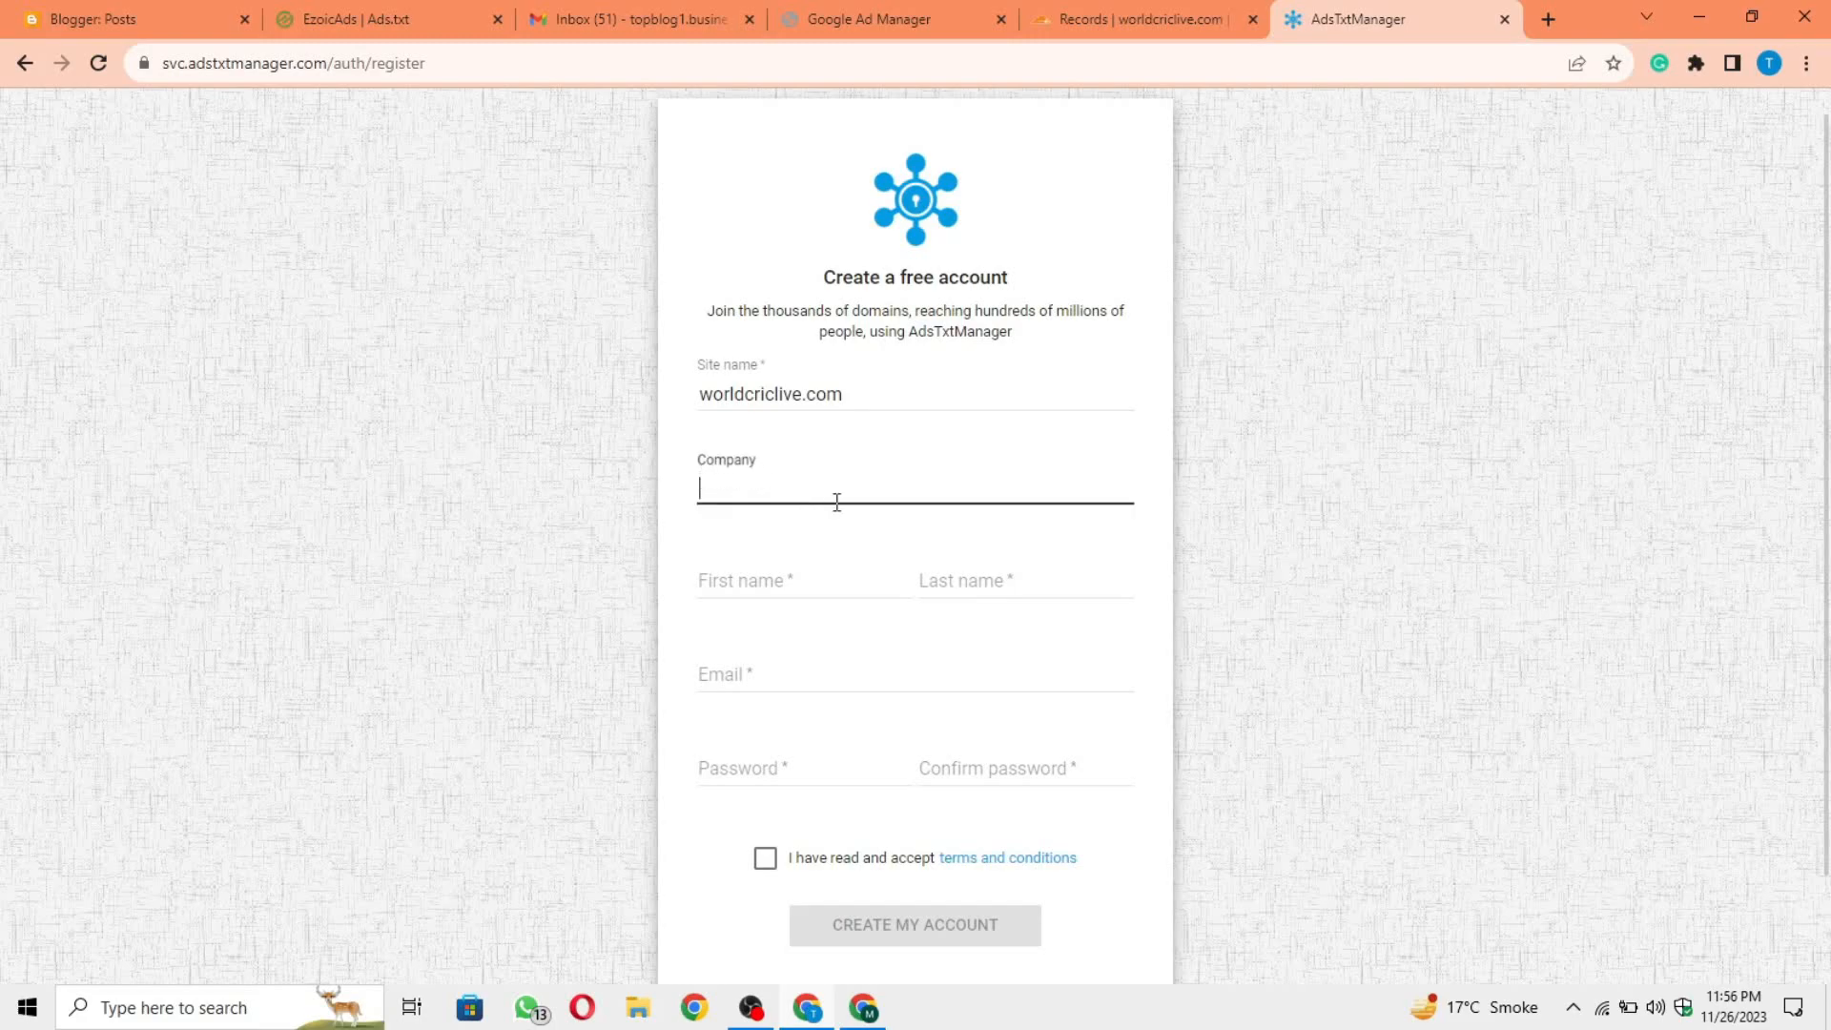
text(World Cric Live)
click(789, 591)
click(863, 633)
click(972, 594)
click(1039, 635)
Step: Copy the Google account's email address from the account details and paste it as the registration email
click(829, 687)
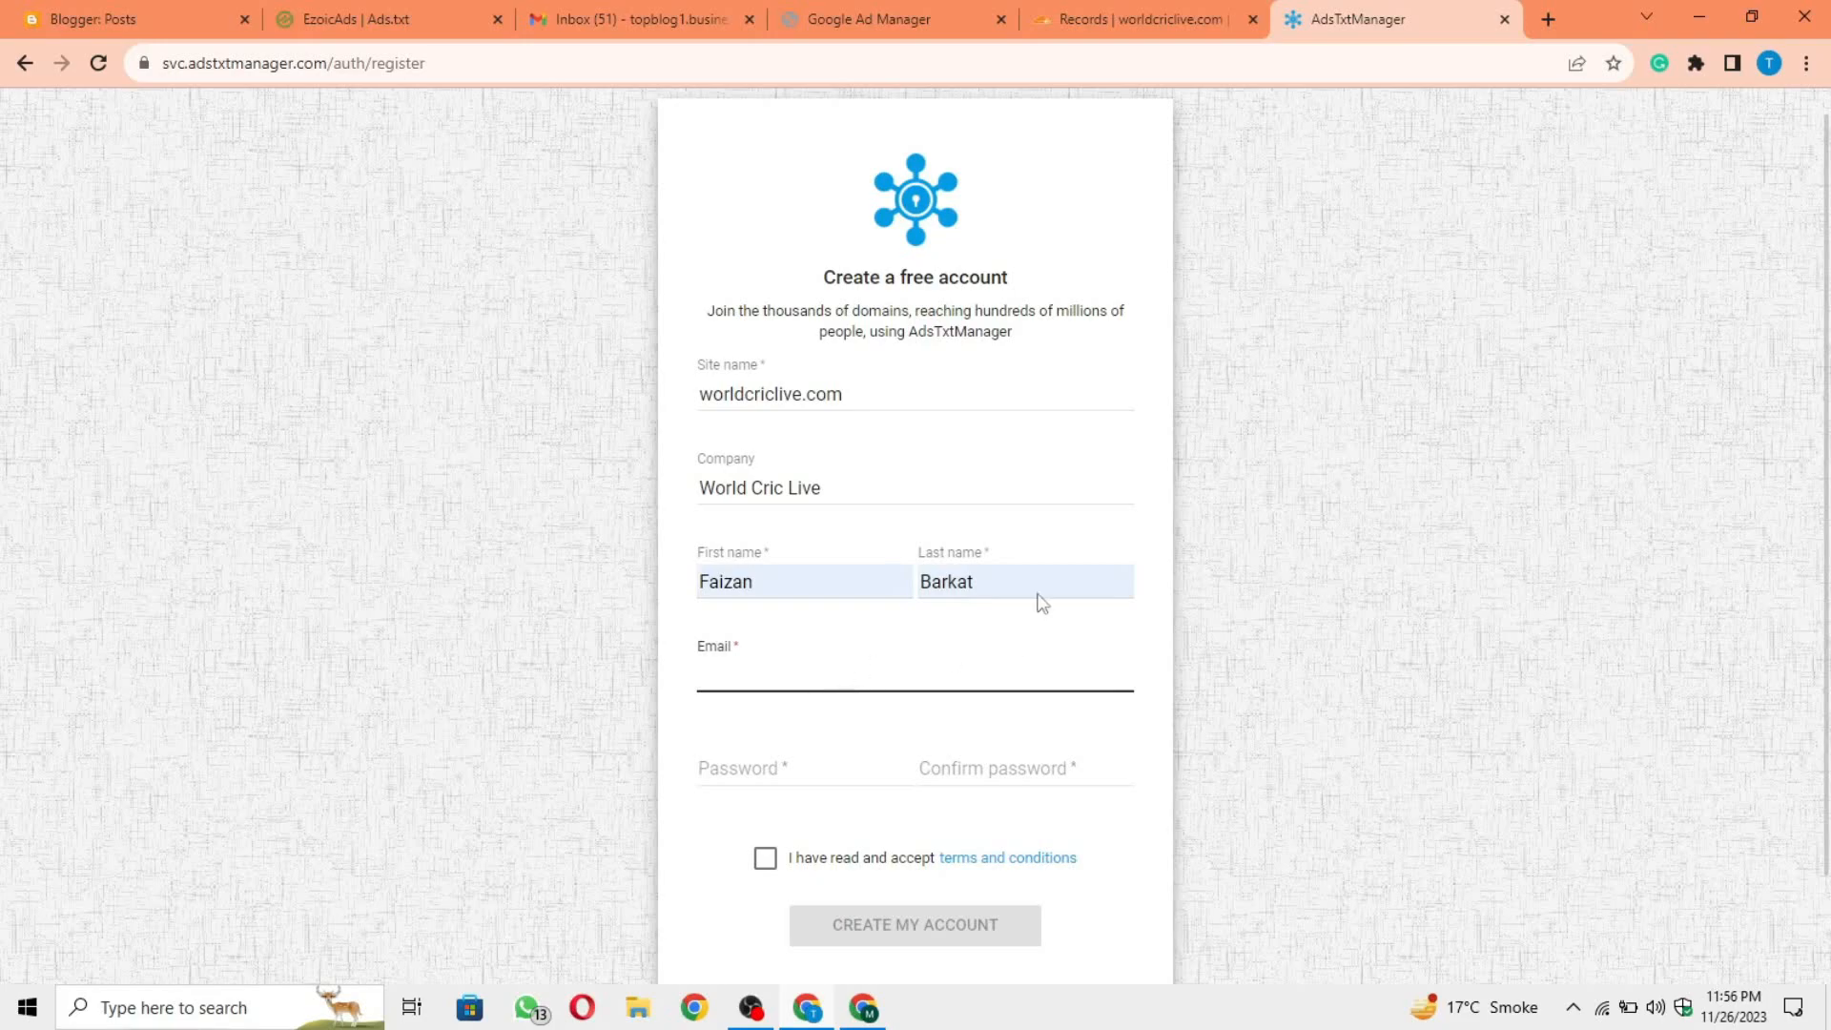
click(1547, 19)
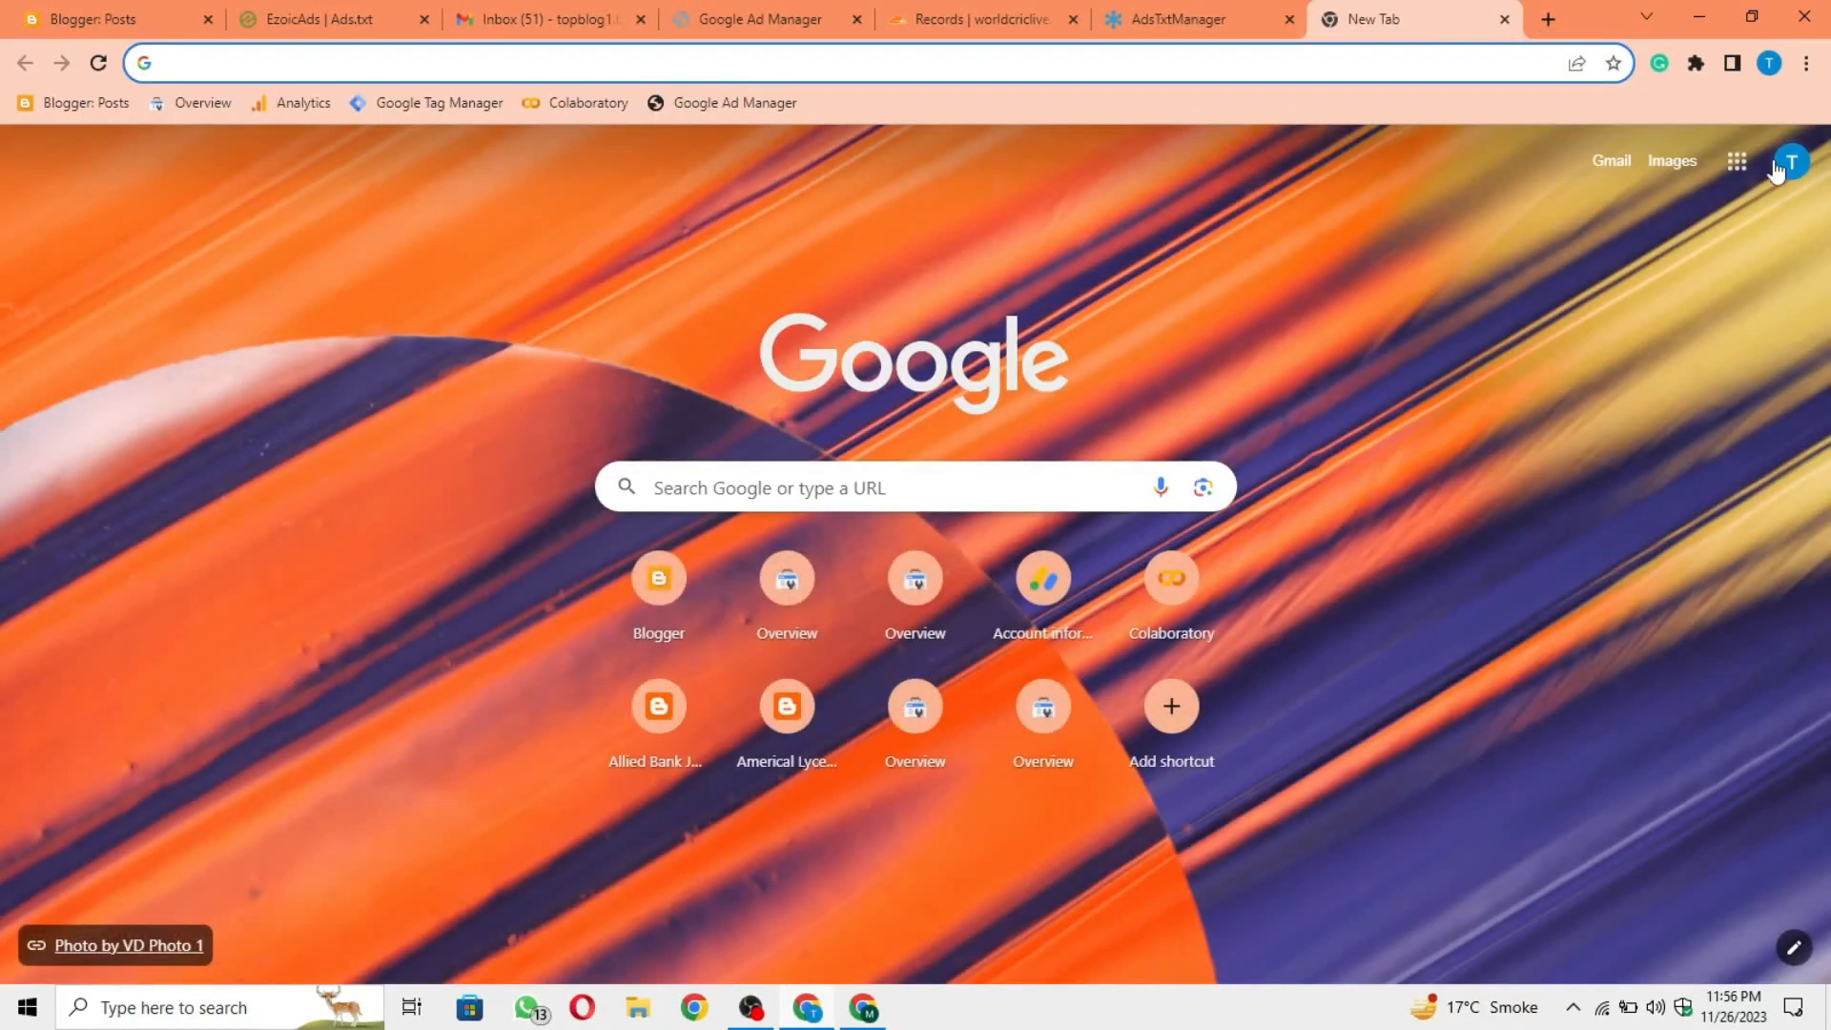
click(1736, 161)
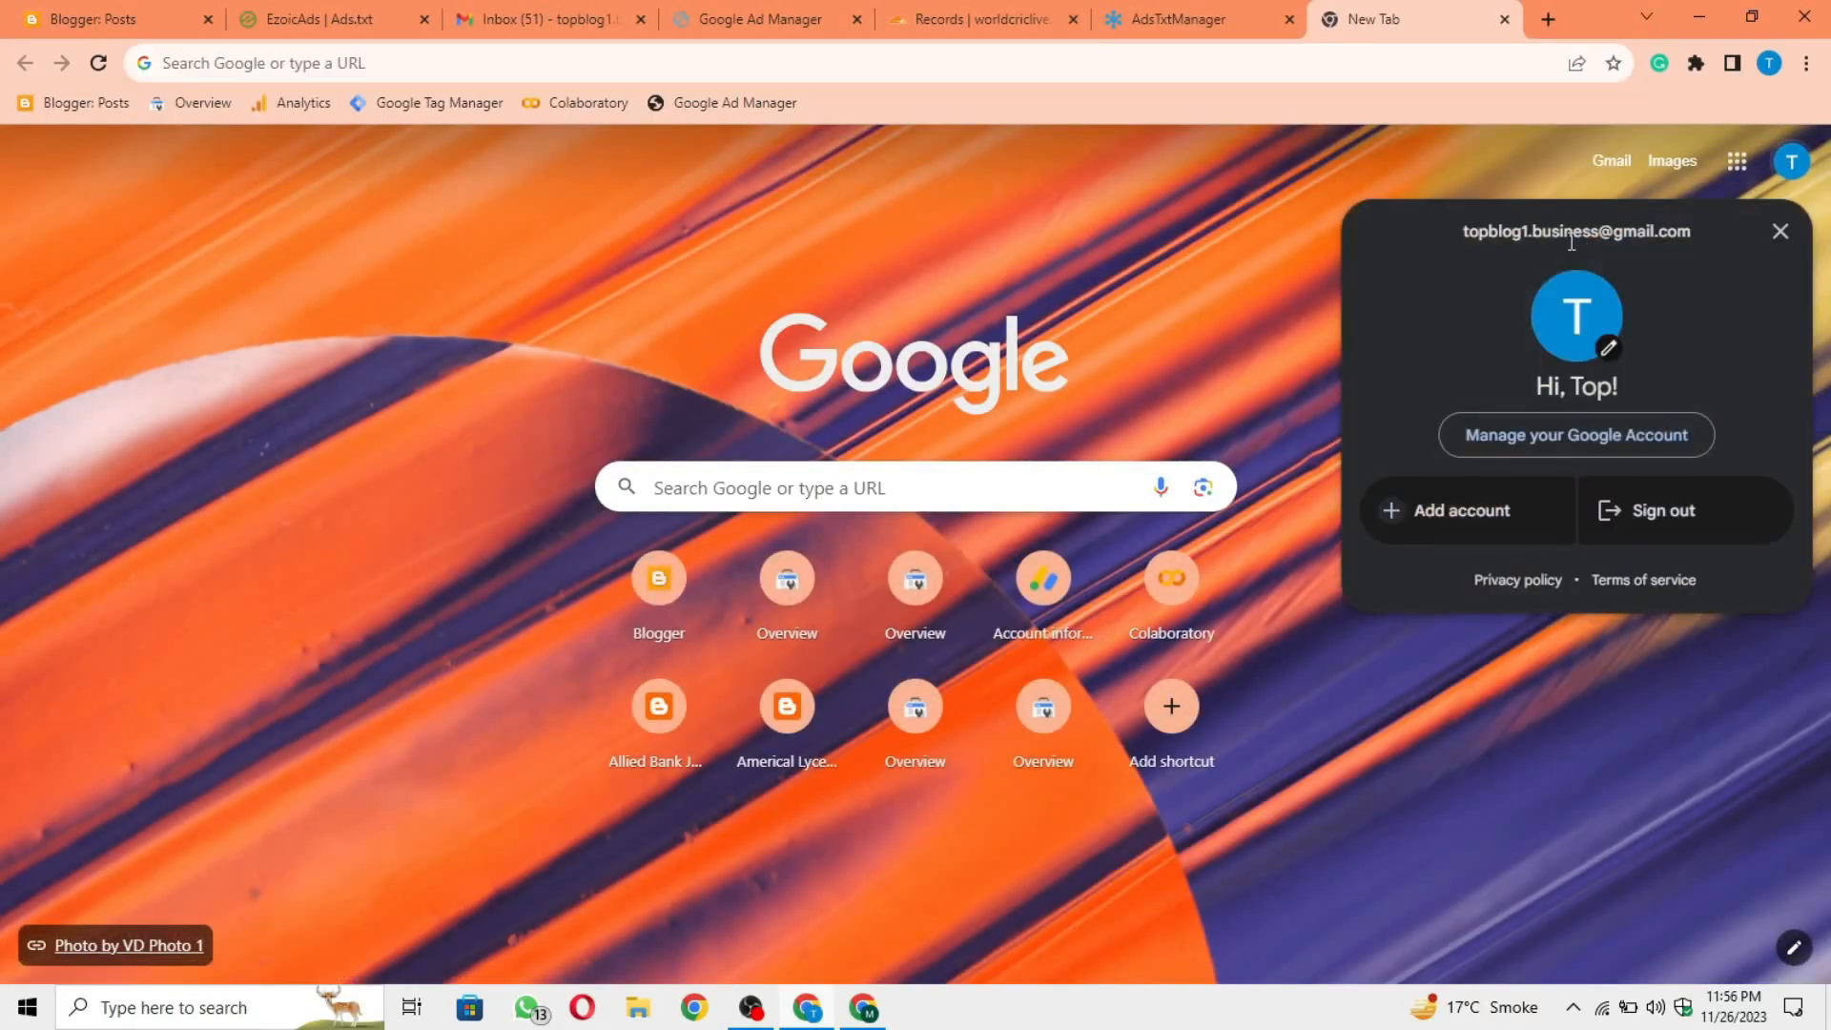
click(1178, 19)
key(ctrl+v)
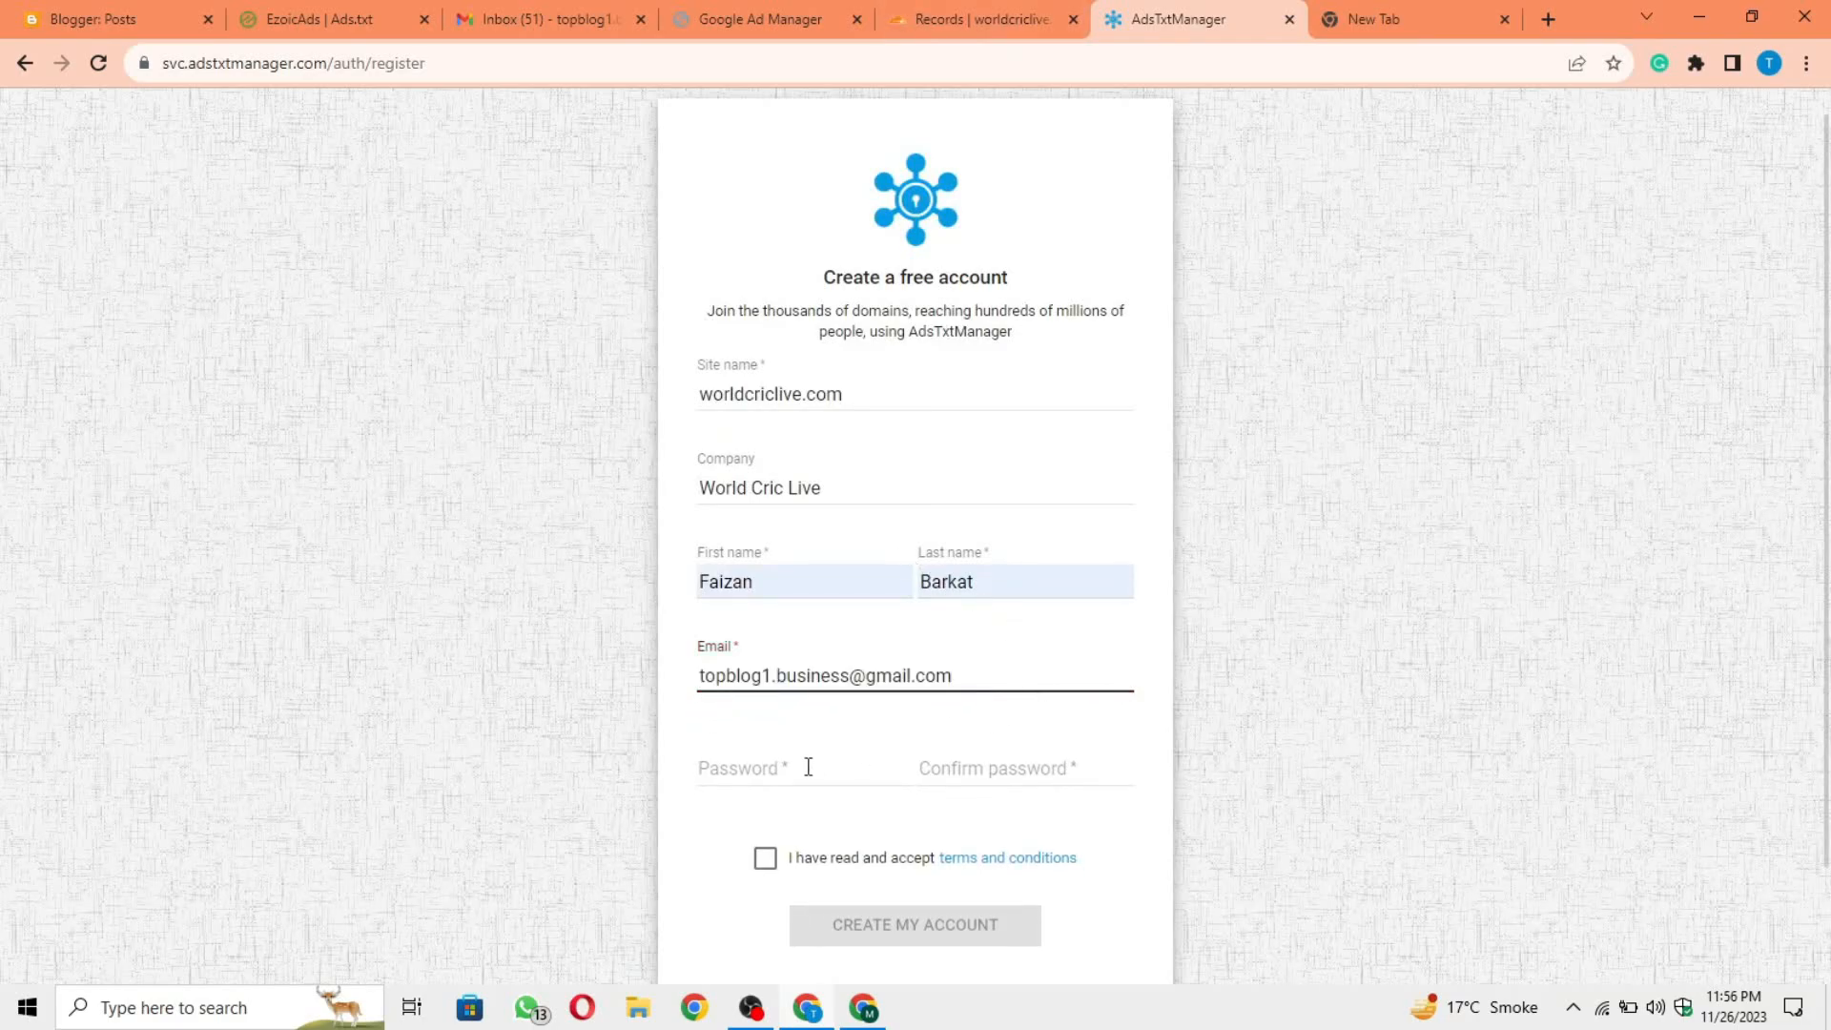
Step: Enter and confirm the account password and accept the terms and conditions
click(818, 763)
text(•••••••••)
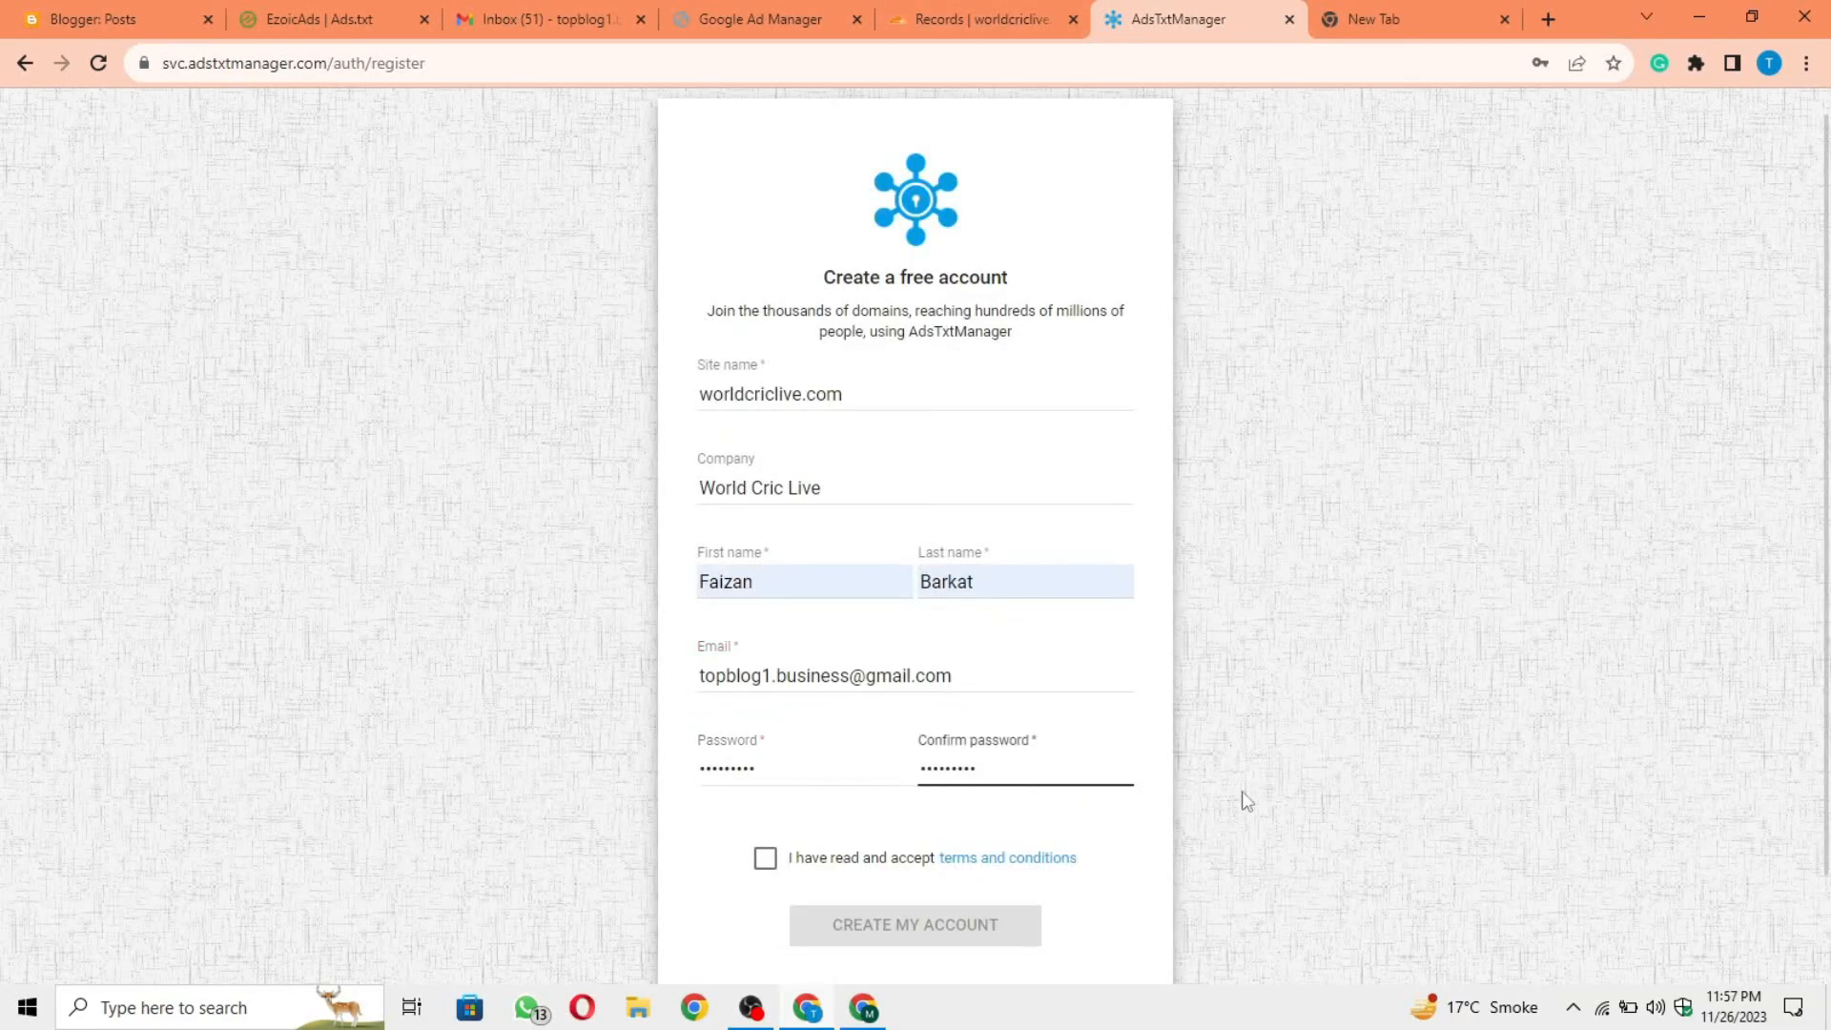
click(1242, 797)
click(766, 858)
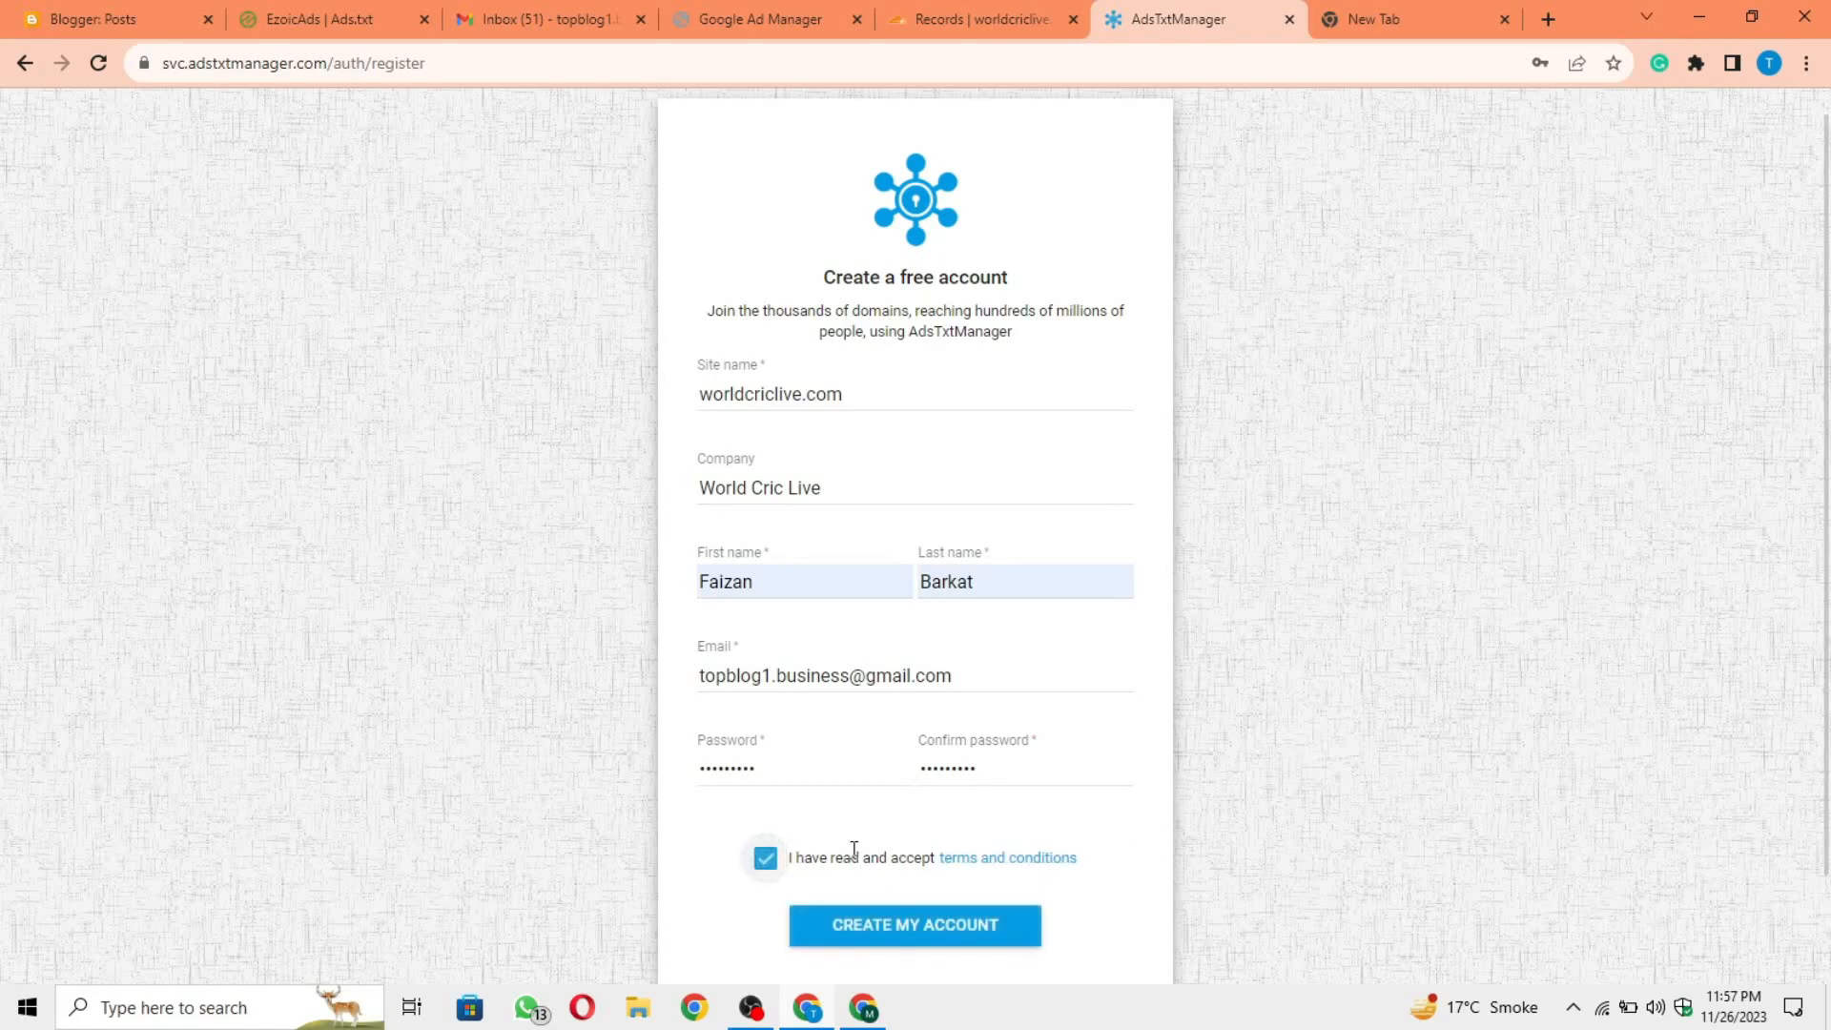
Step: Submit the Ads.txt Manager registration, save the login in the browser and skip the introductory tour
scroll(767, 858, down, 1)
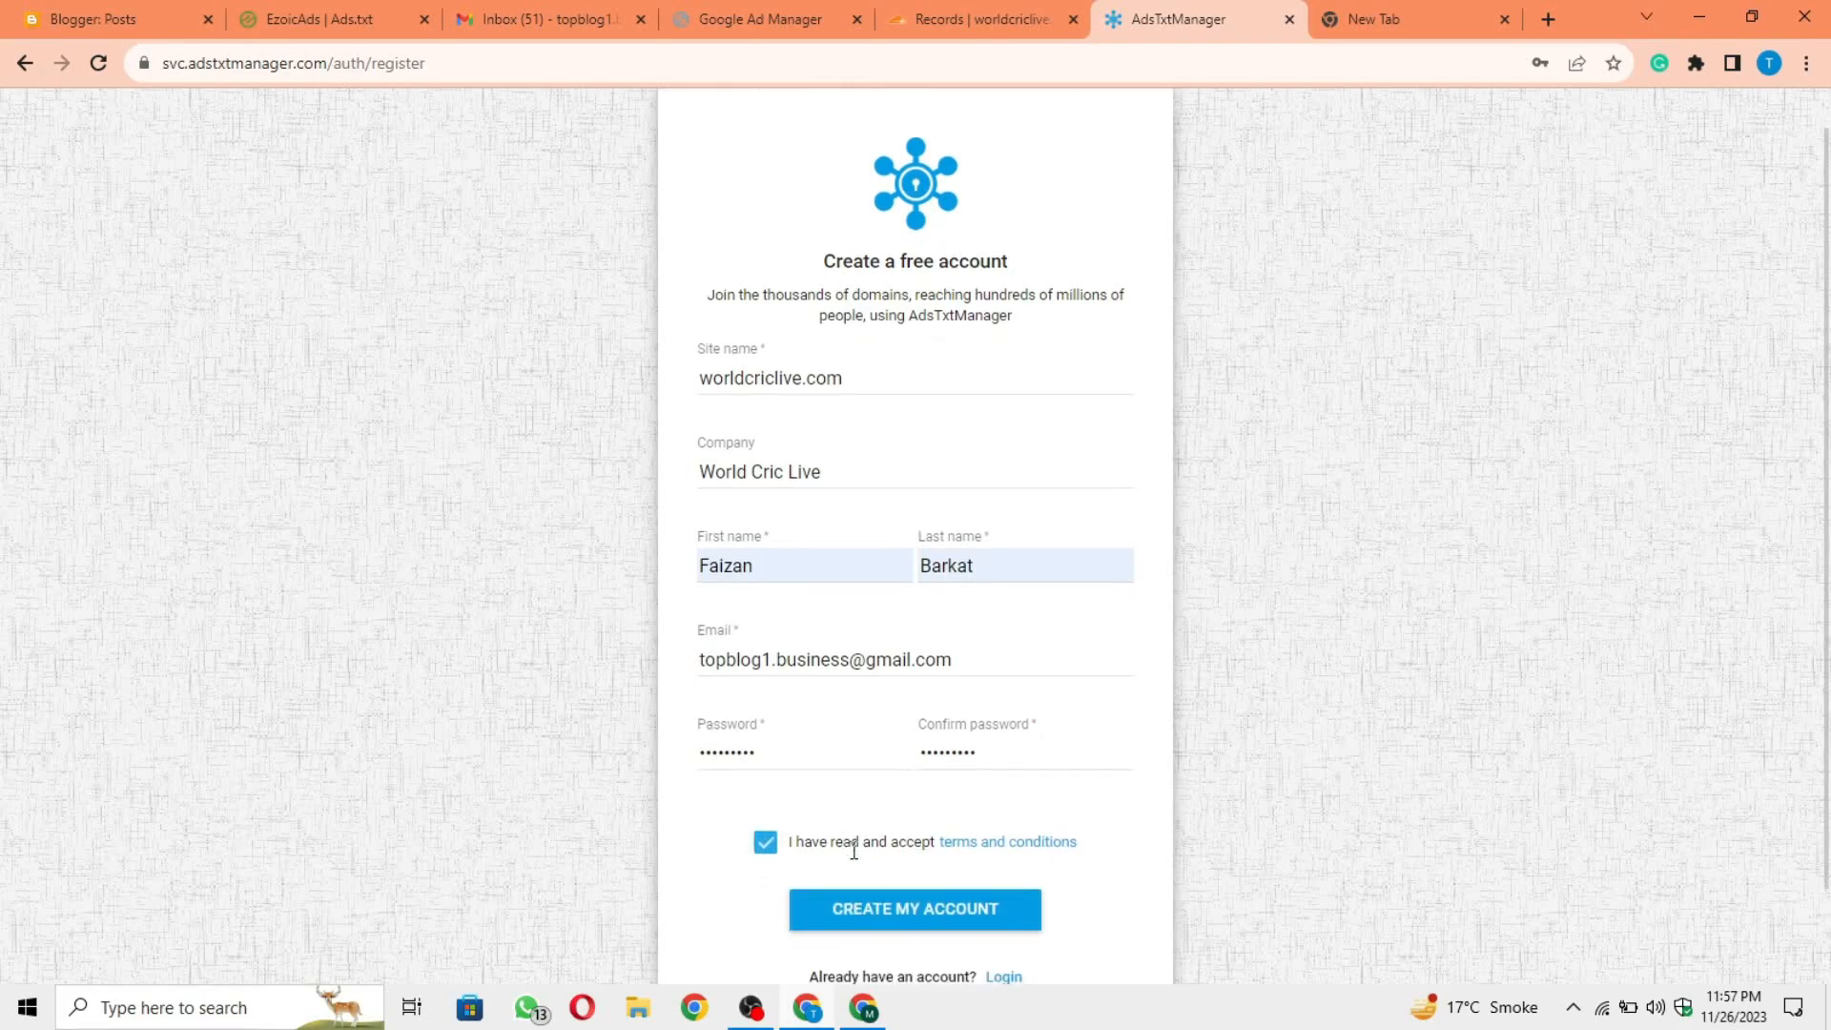
click(919, 922)
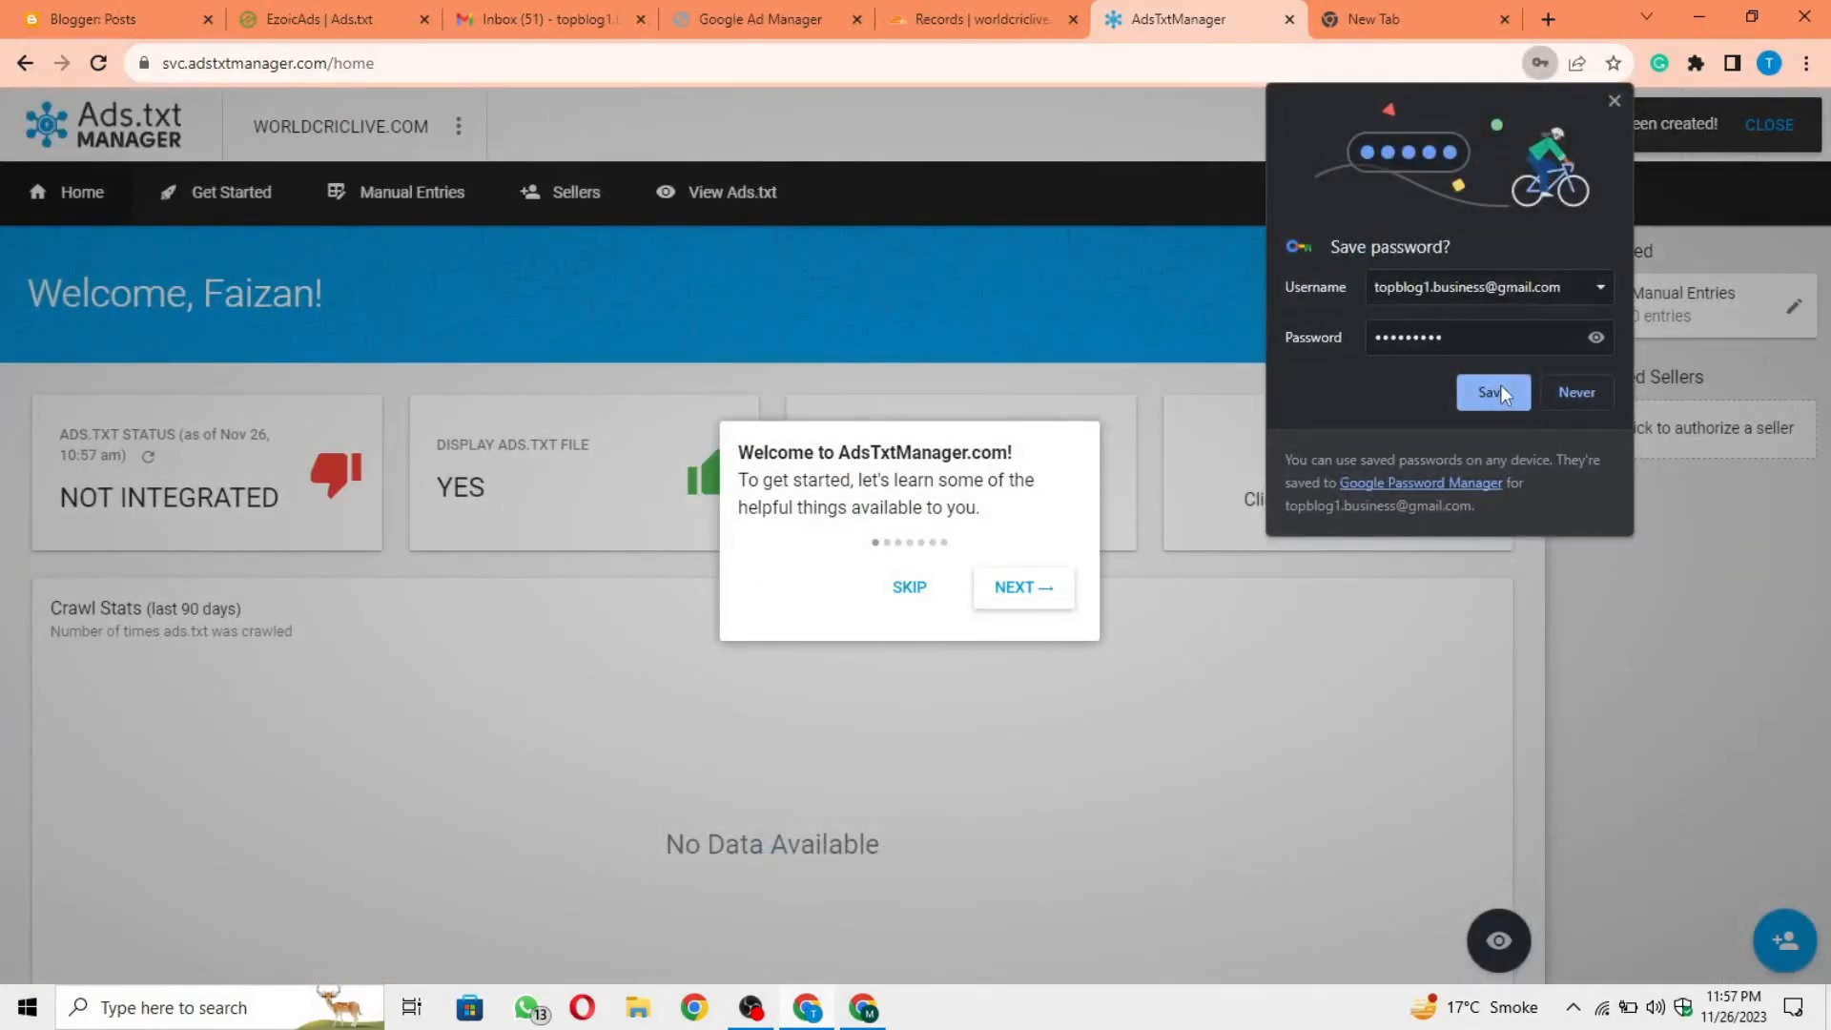
click(1500, 393)
click(909, 588)
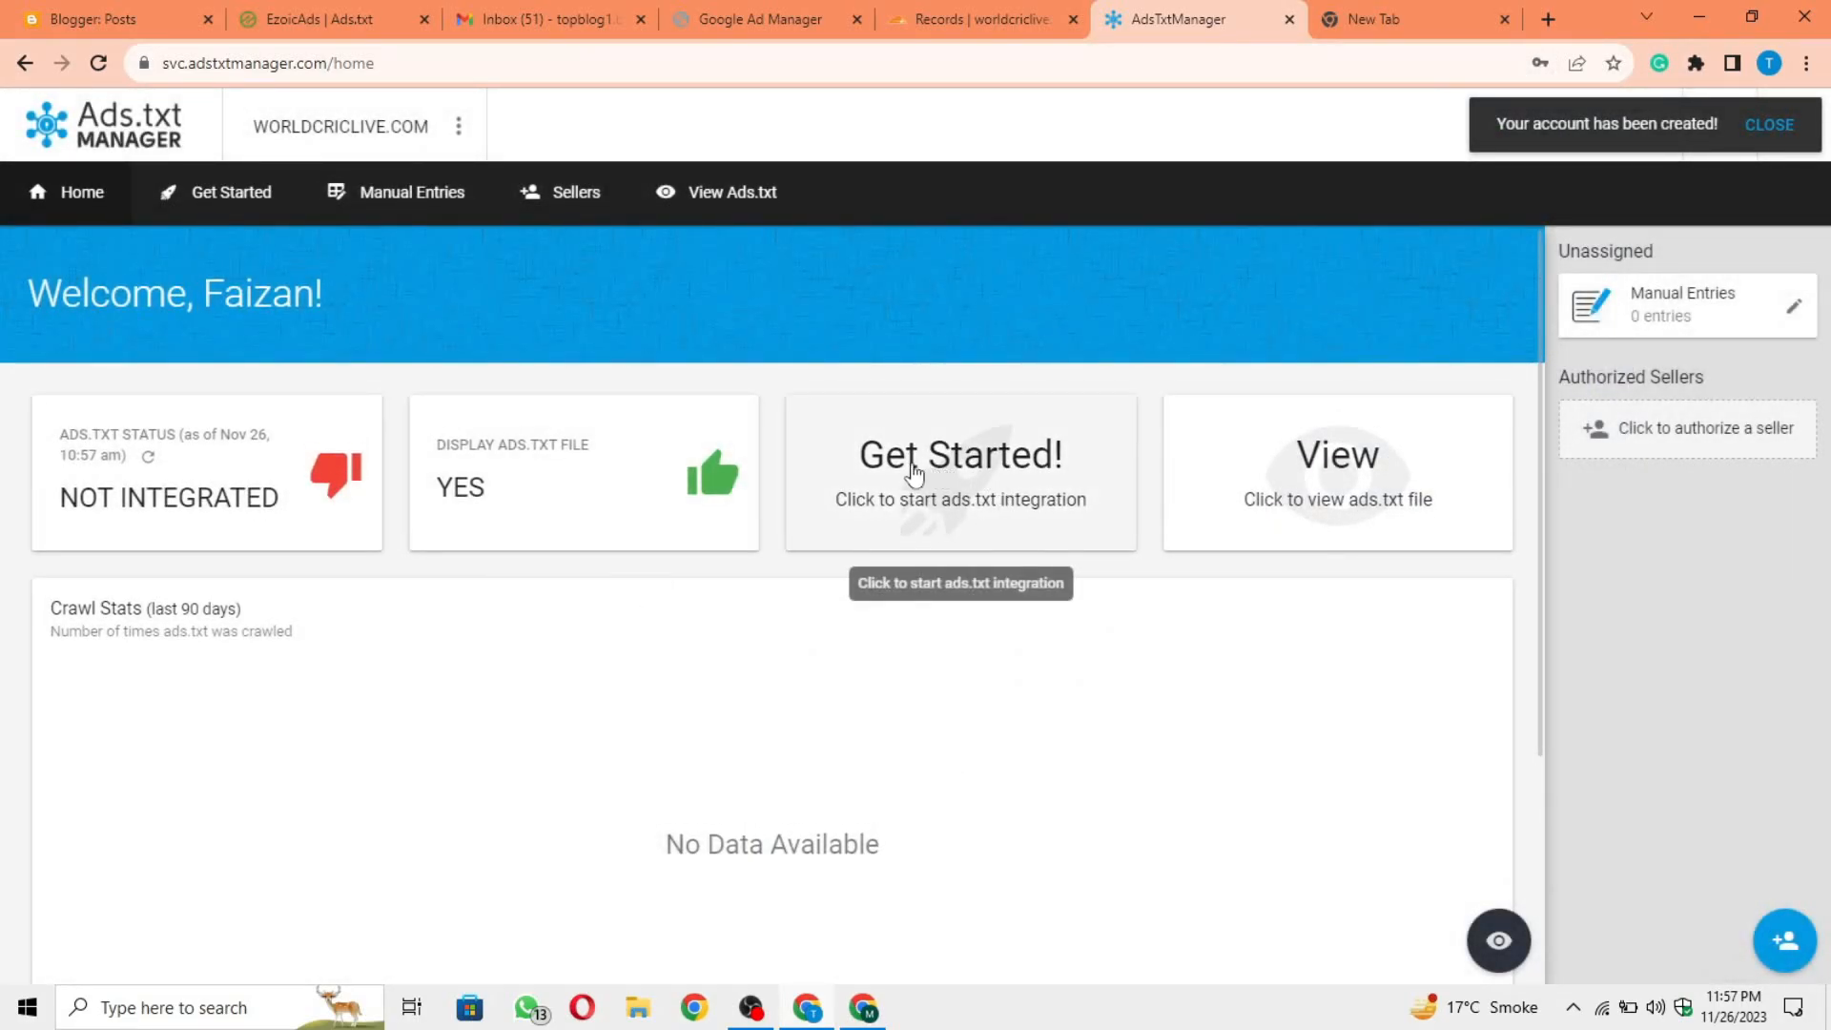
Step: Start the ads.txt integration and authorize Ezoic and Google Ad Manager as sellers
click(1012, 496)
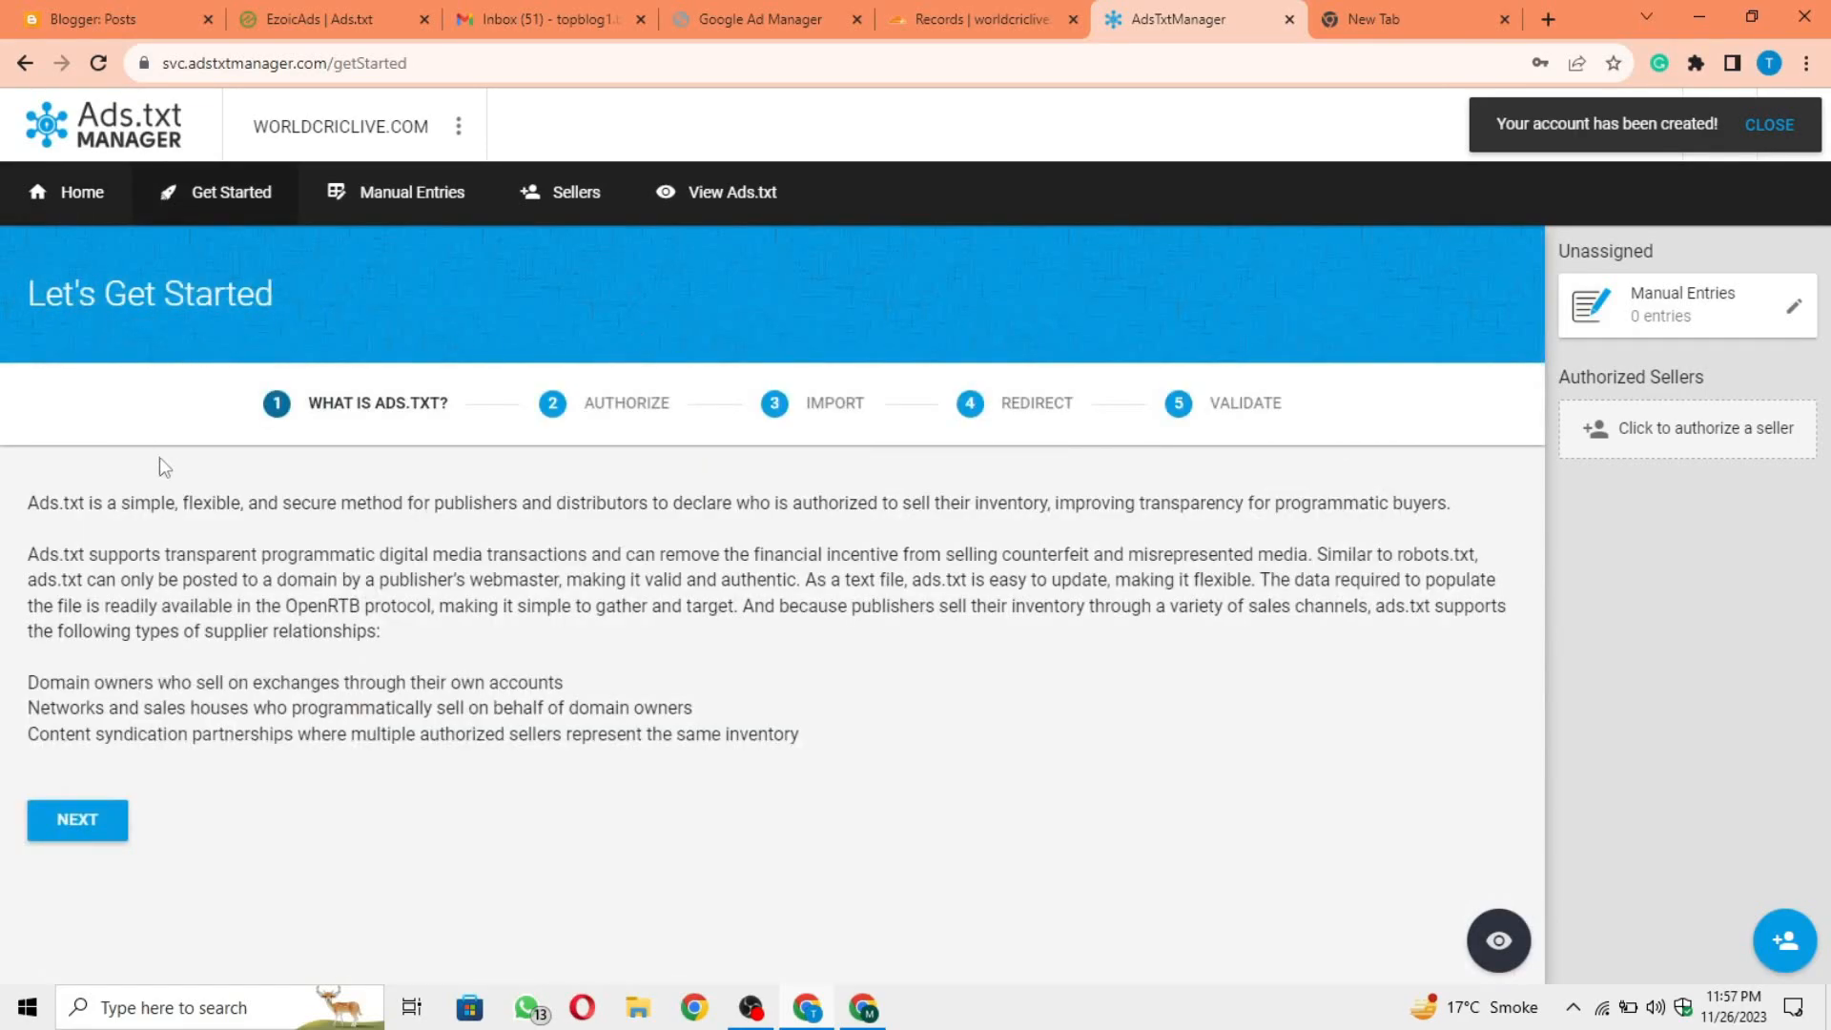
click(84, 826)
scroll(579, 801, down, 6)
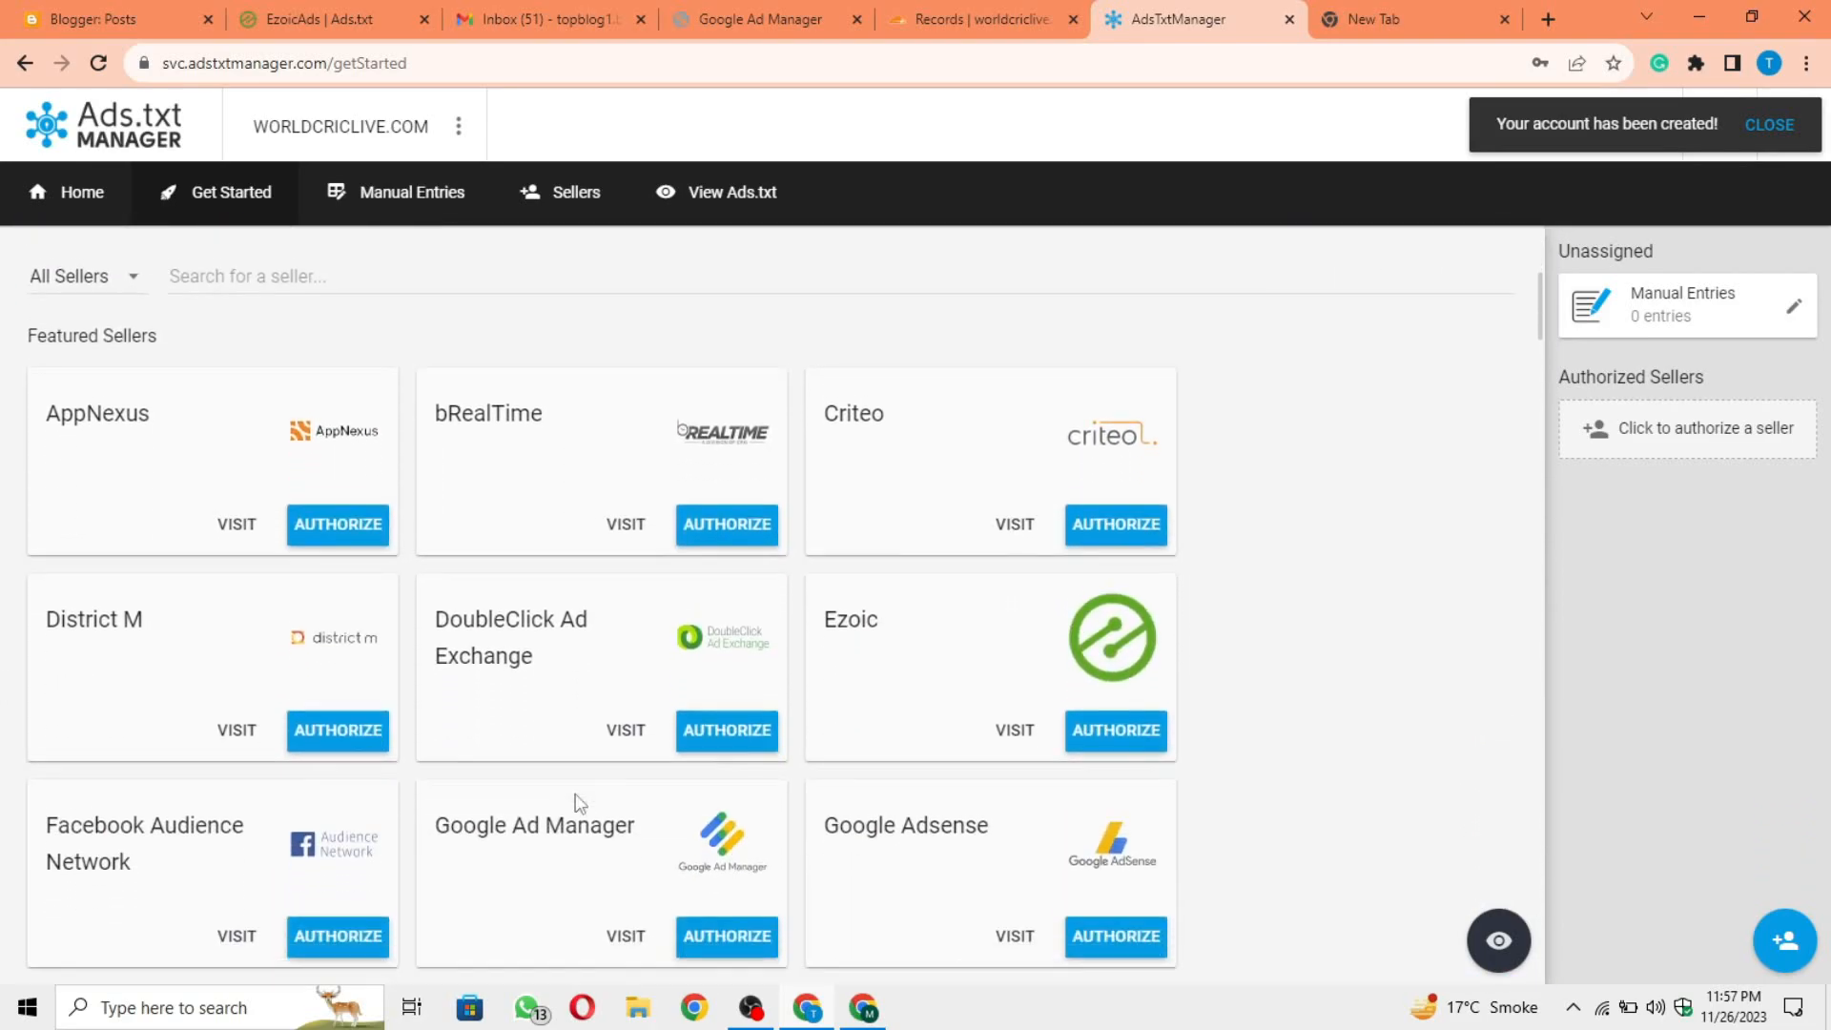
scroll(579, 801, down, 1)
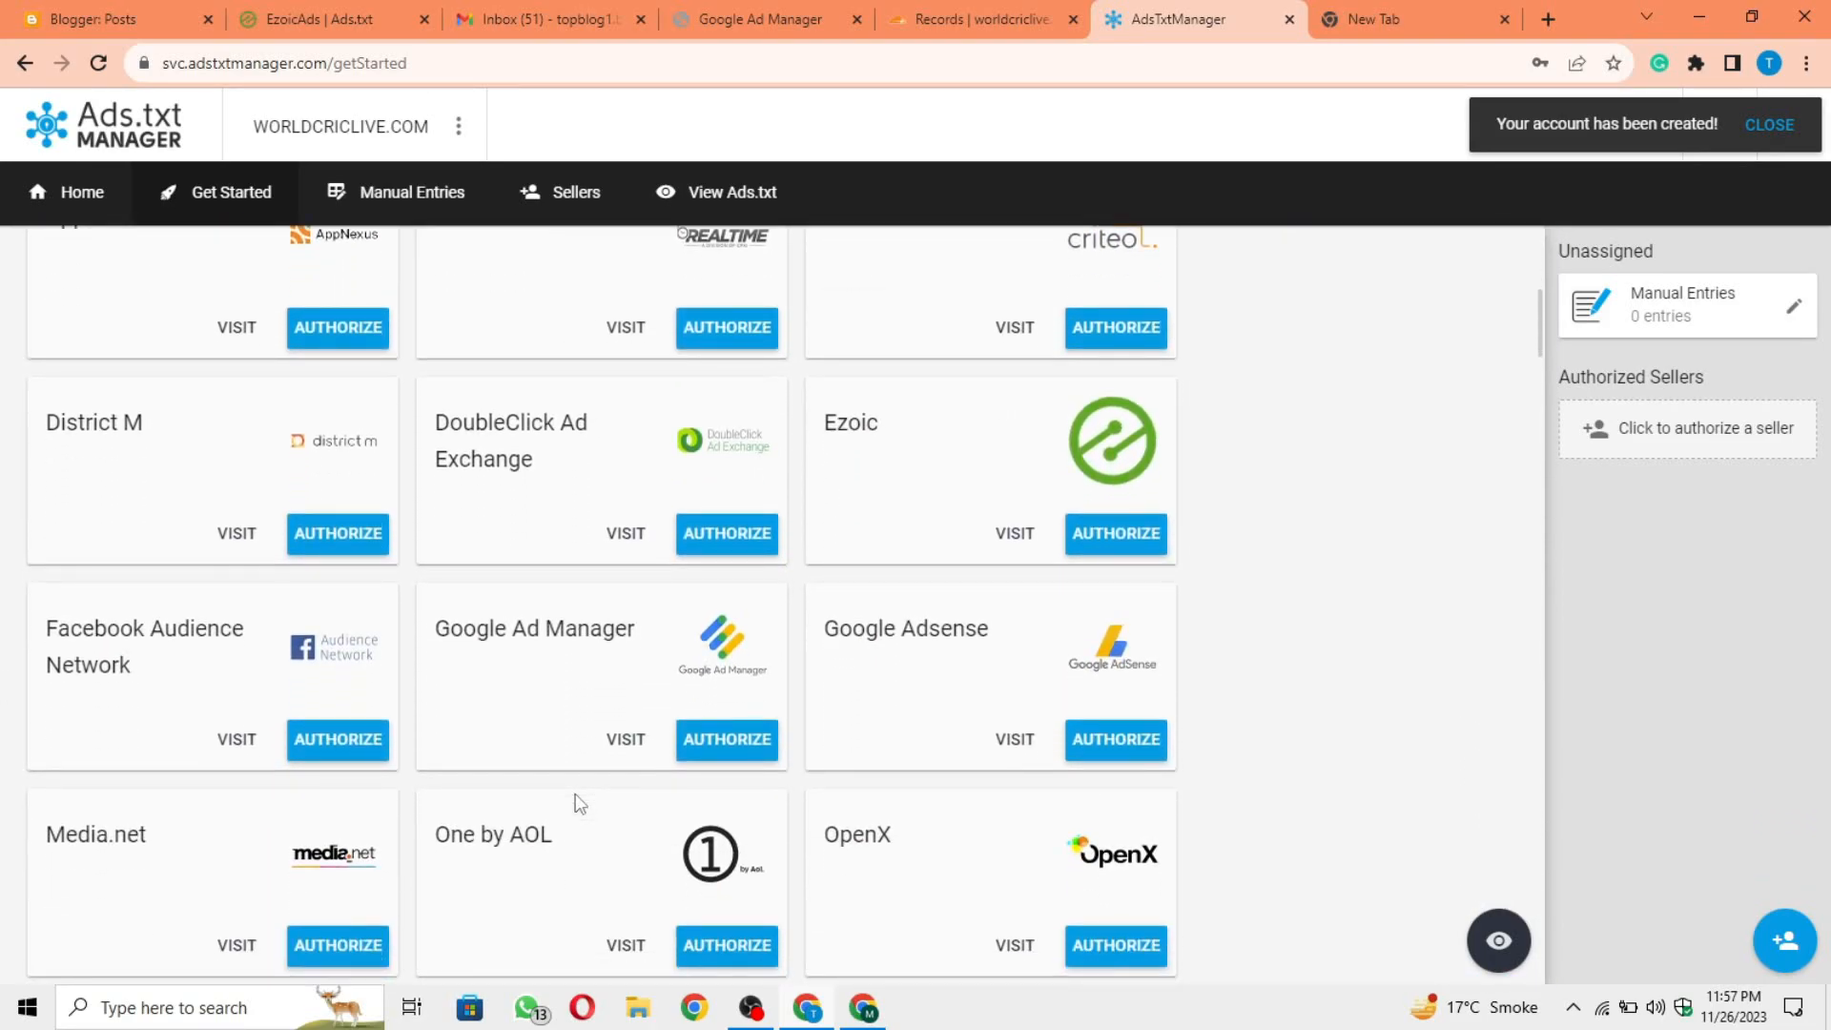
click(1148, 535)
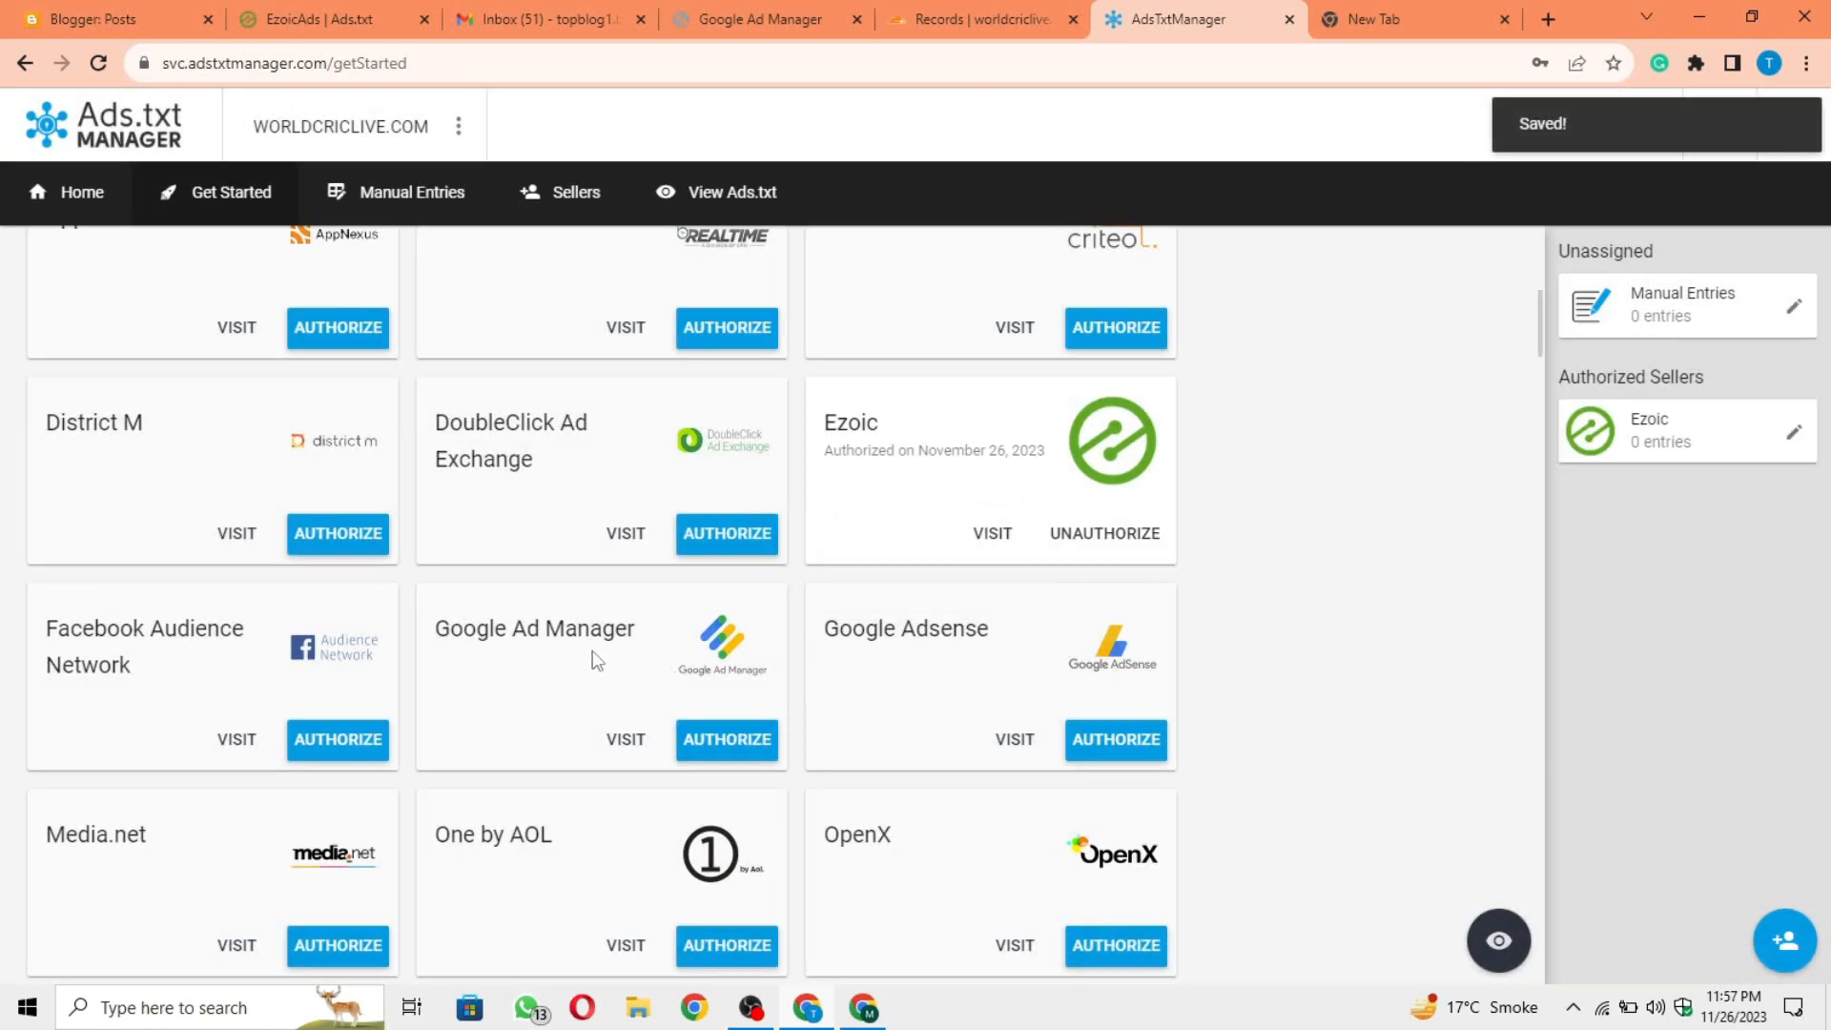
click(747, 741)
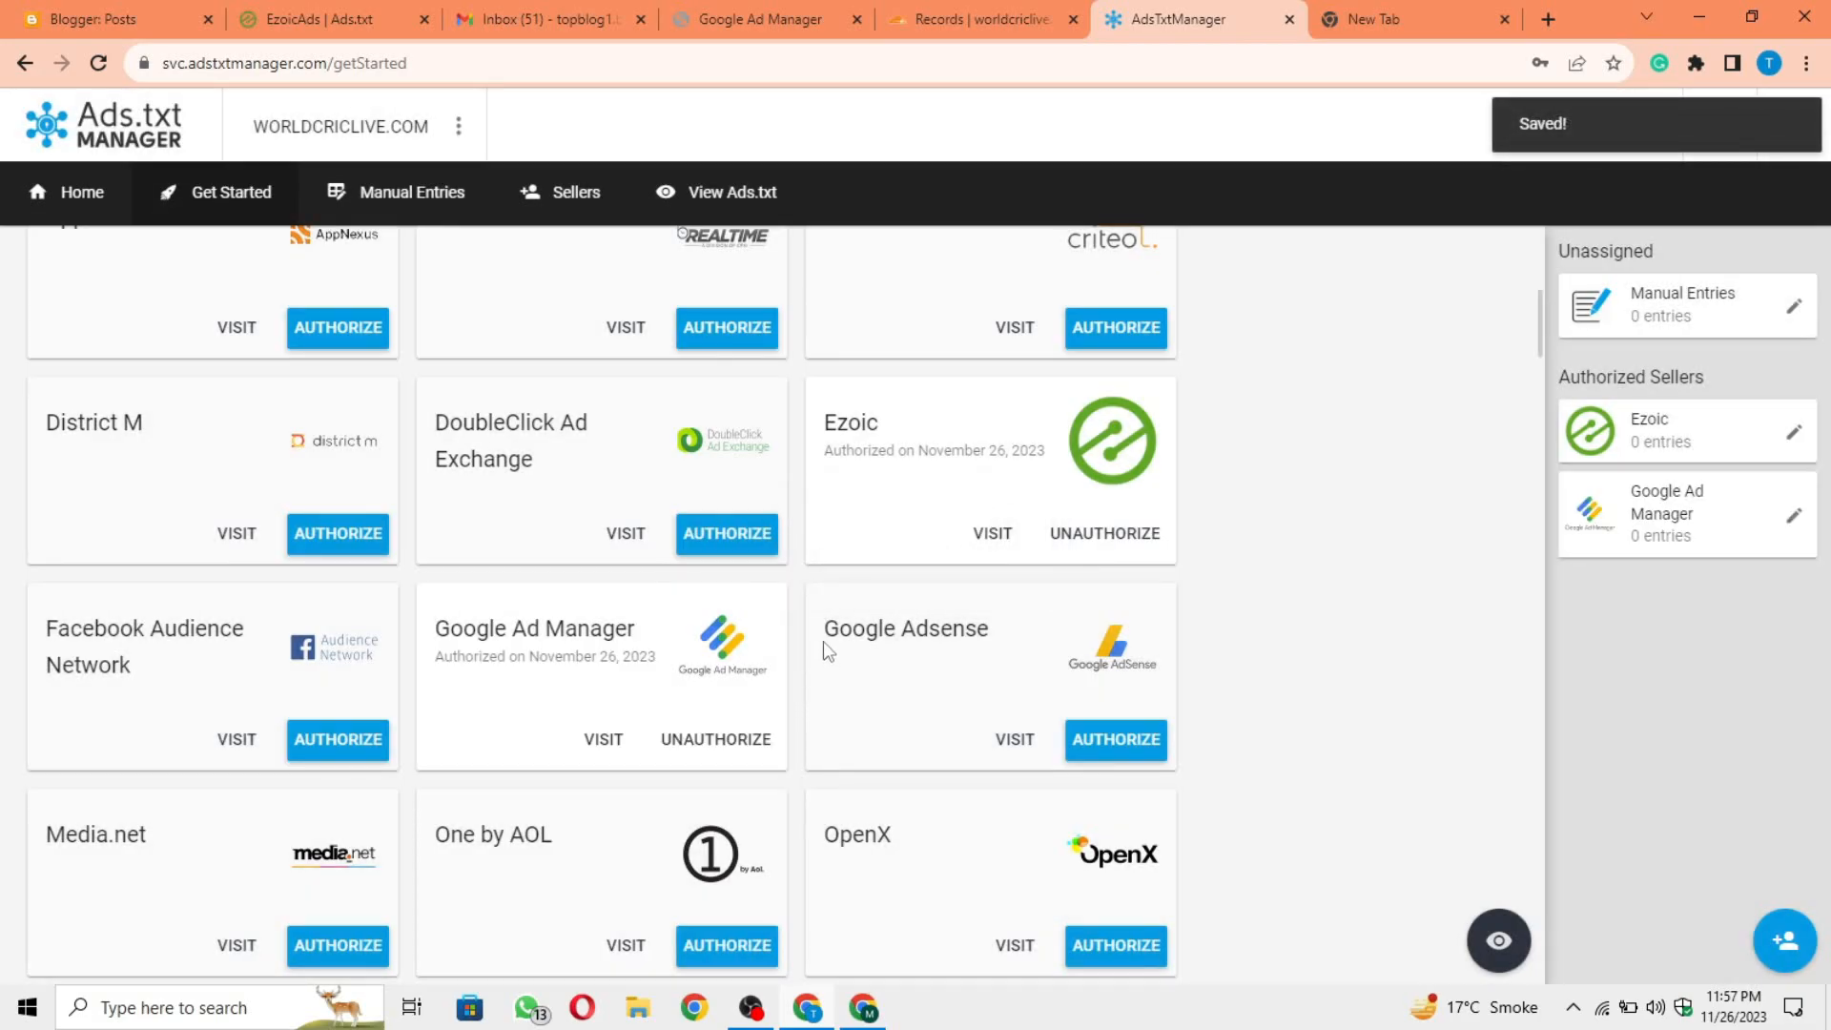
drag(822, 637, 992, 647)
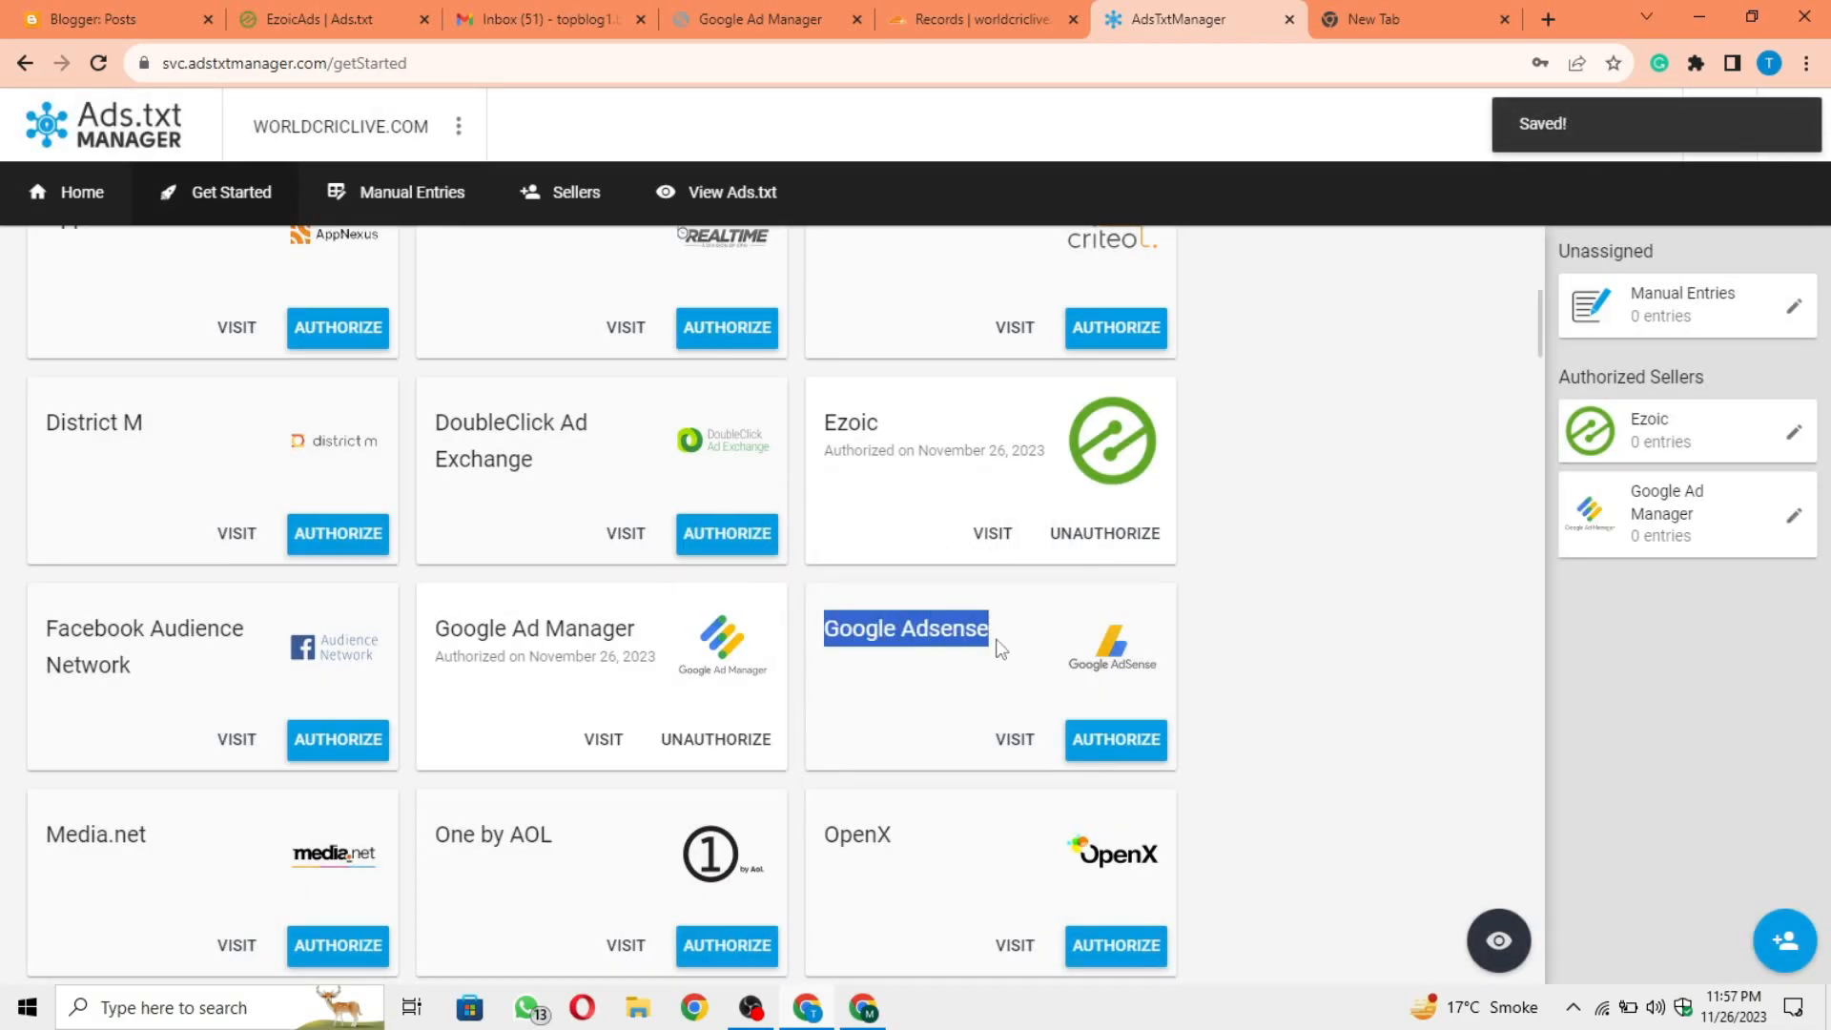
click(970, 643)
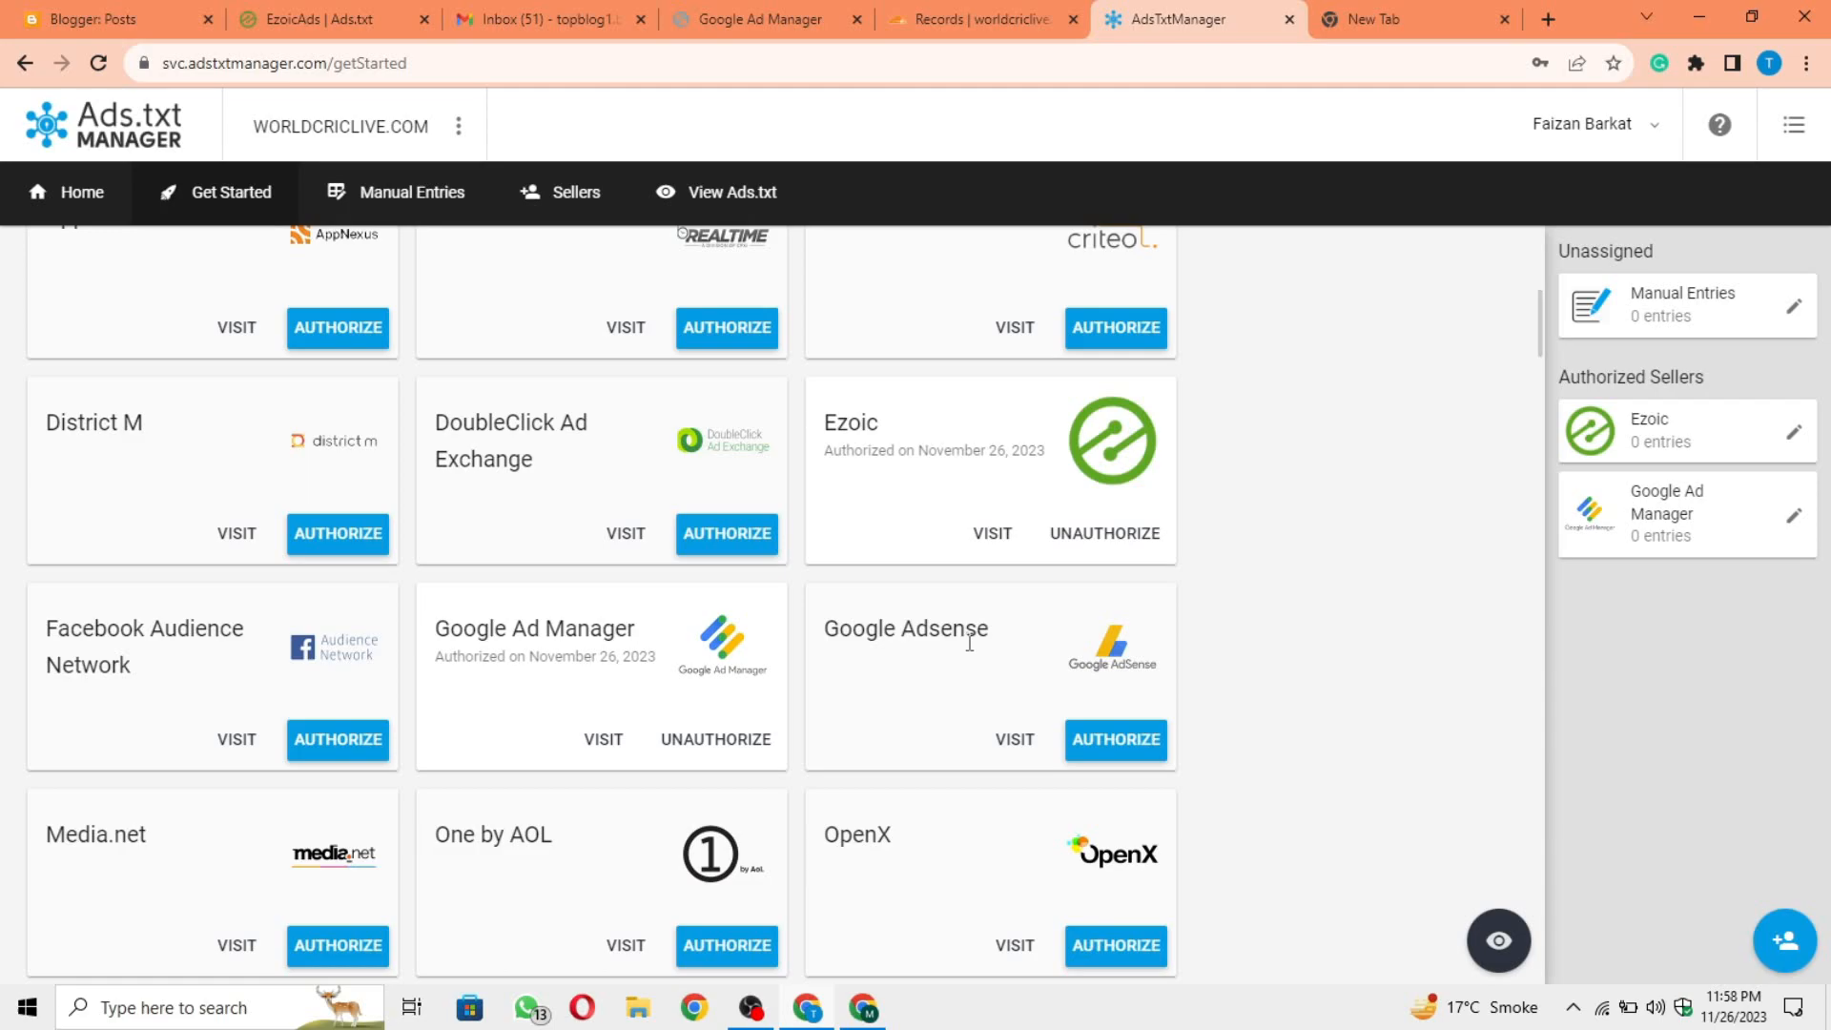
drag(818, 621, 1003, 627)
click(1004, 633)
drag(429, 631, 615, 626)
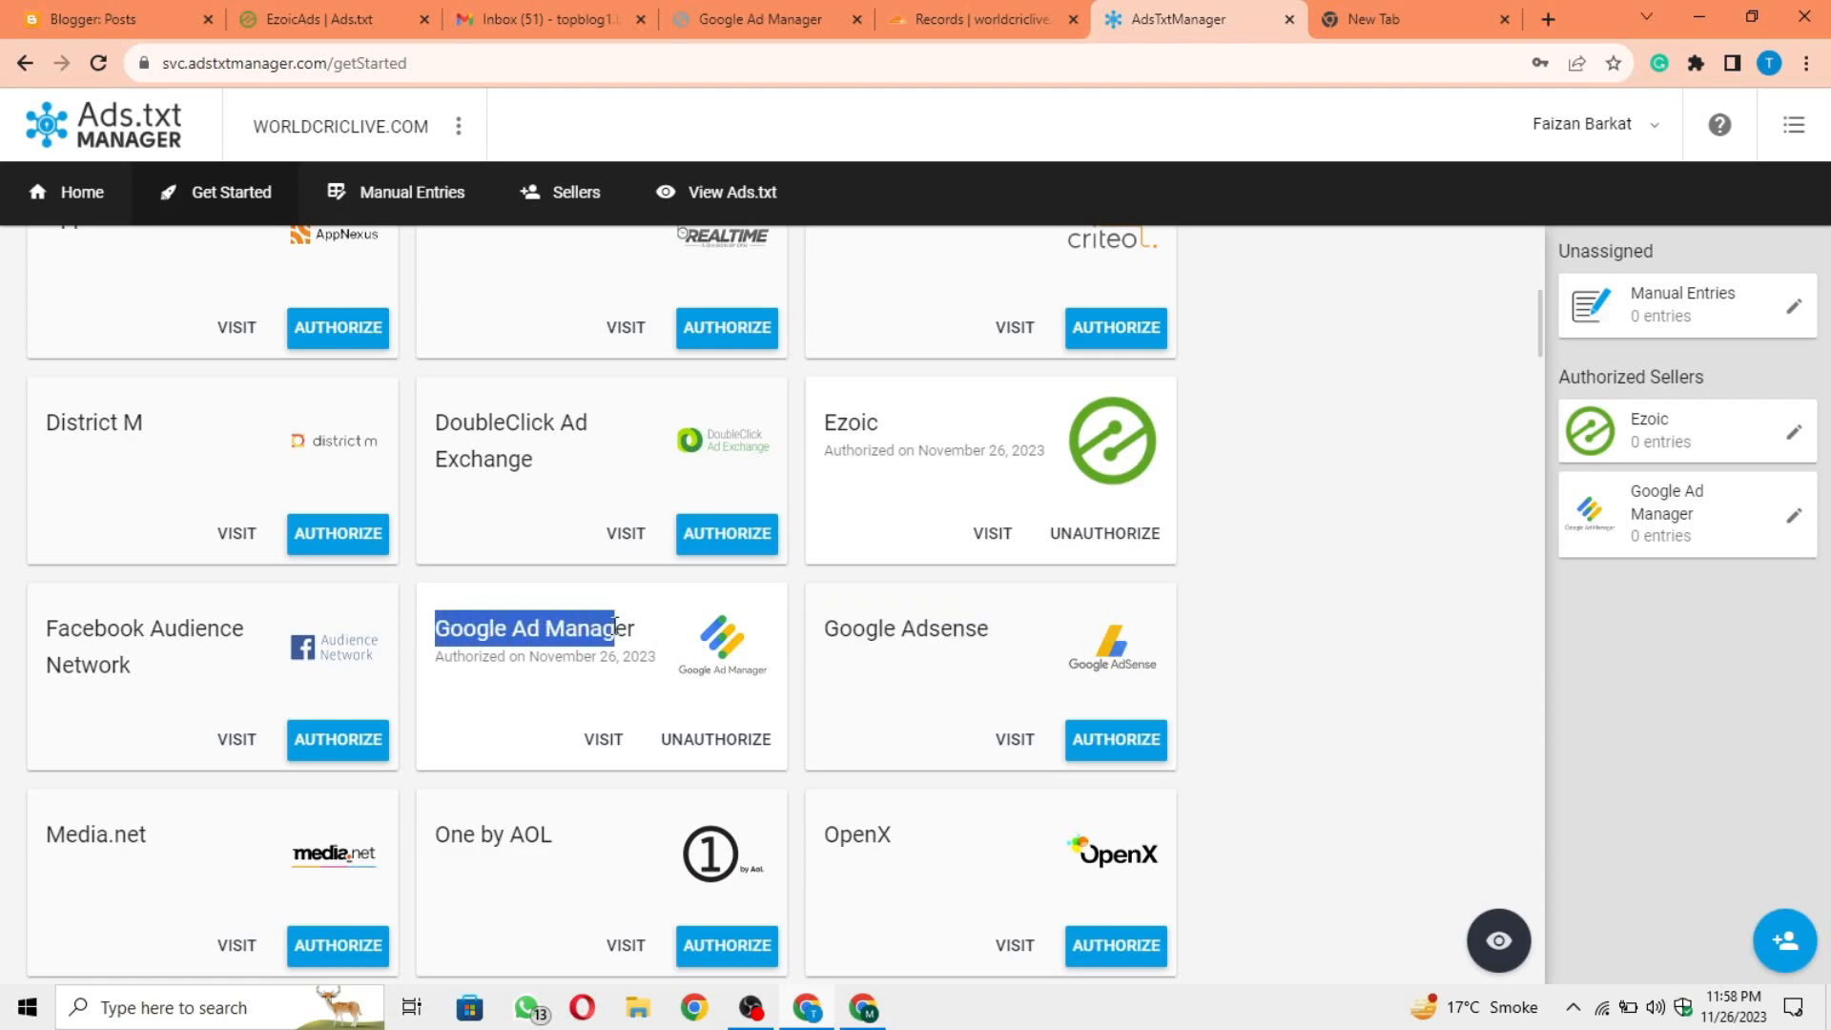
click(615, 628)
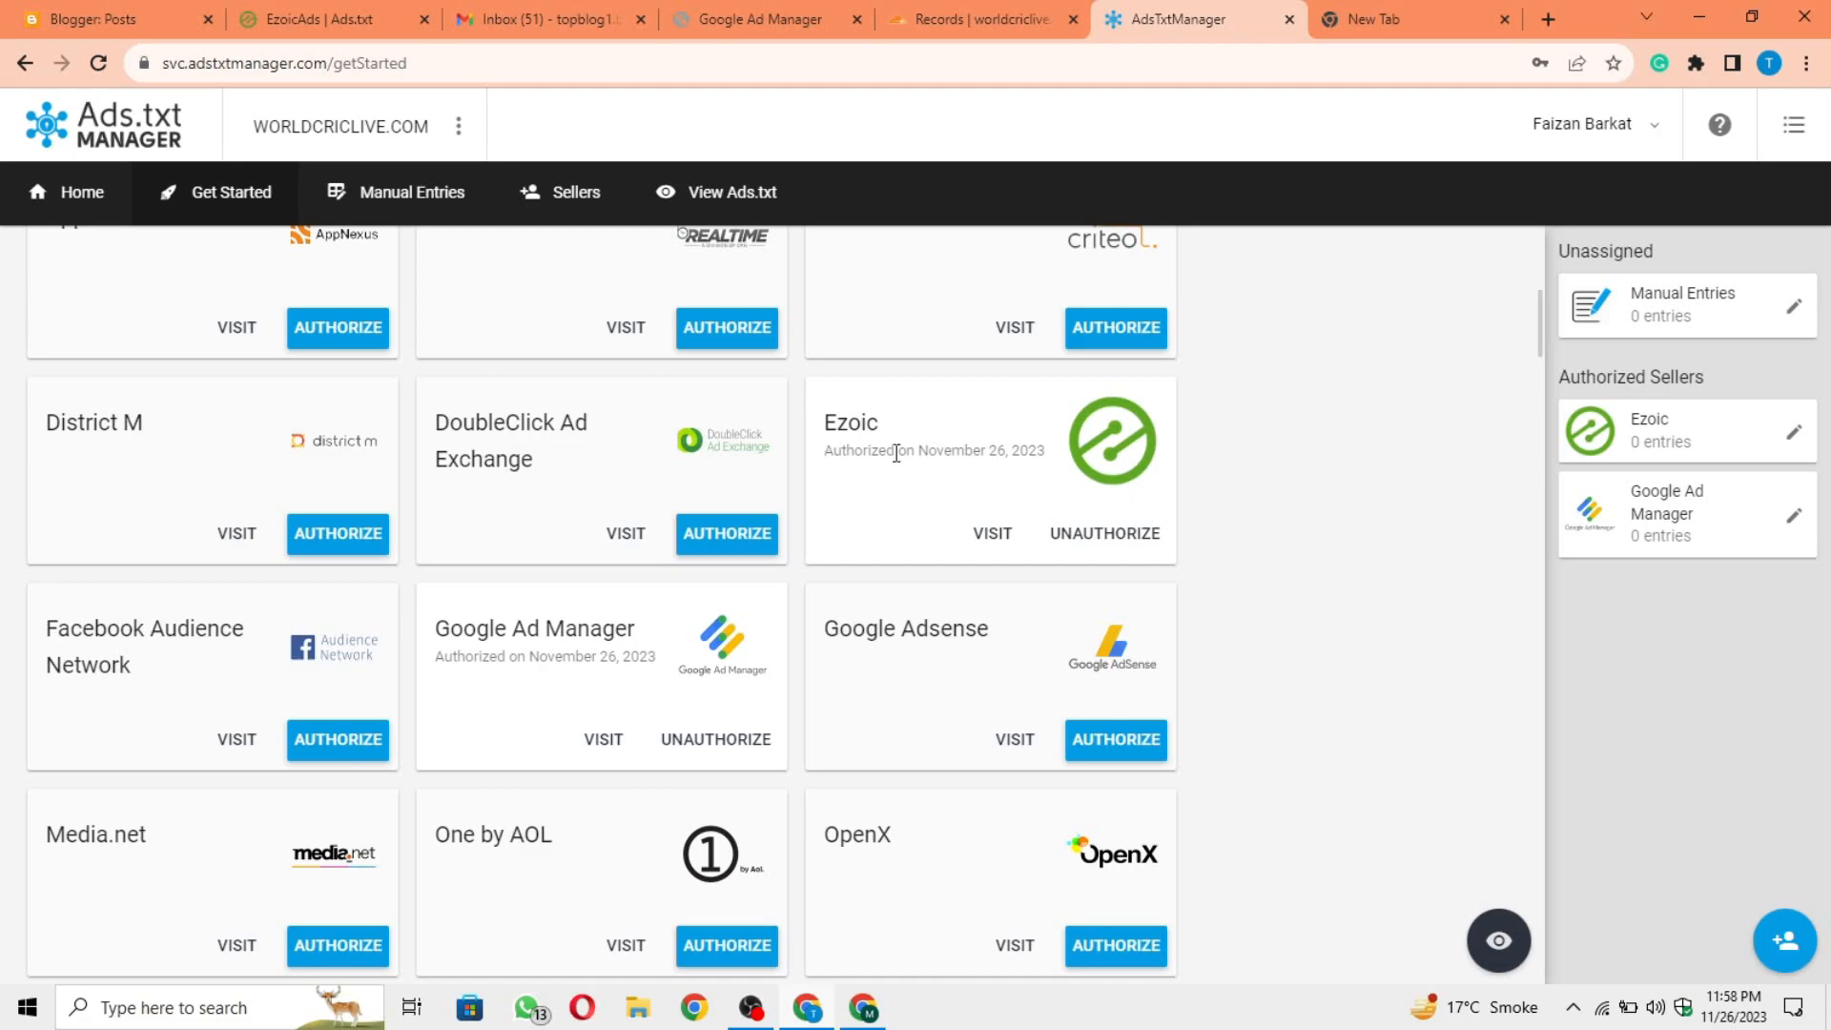
Step: Continue from seller authorization and skip importing ads.txt entries to reach the Redirect stage
scroll(1361, 286, up, 7)
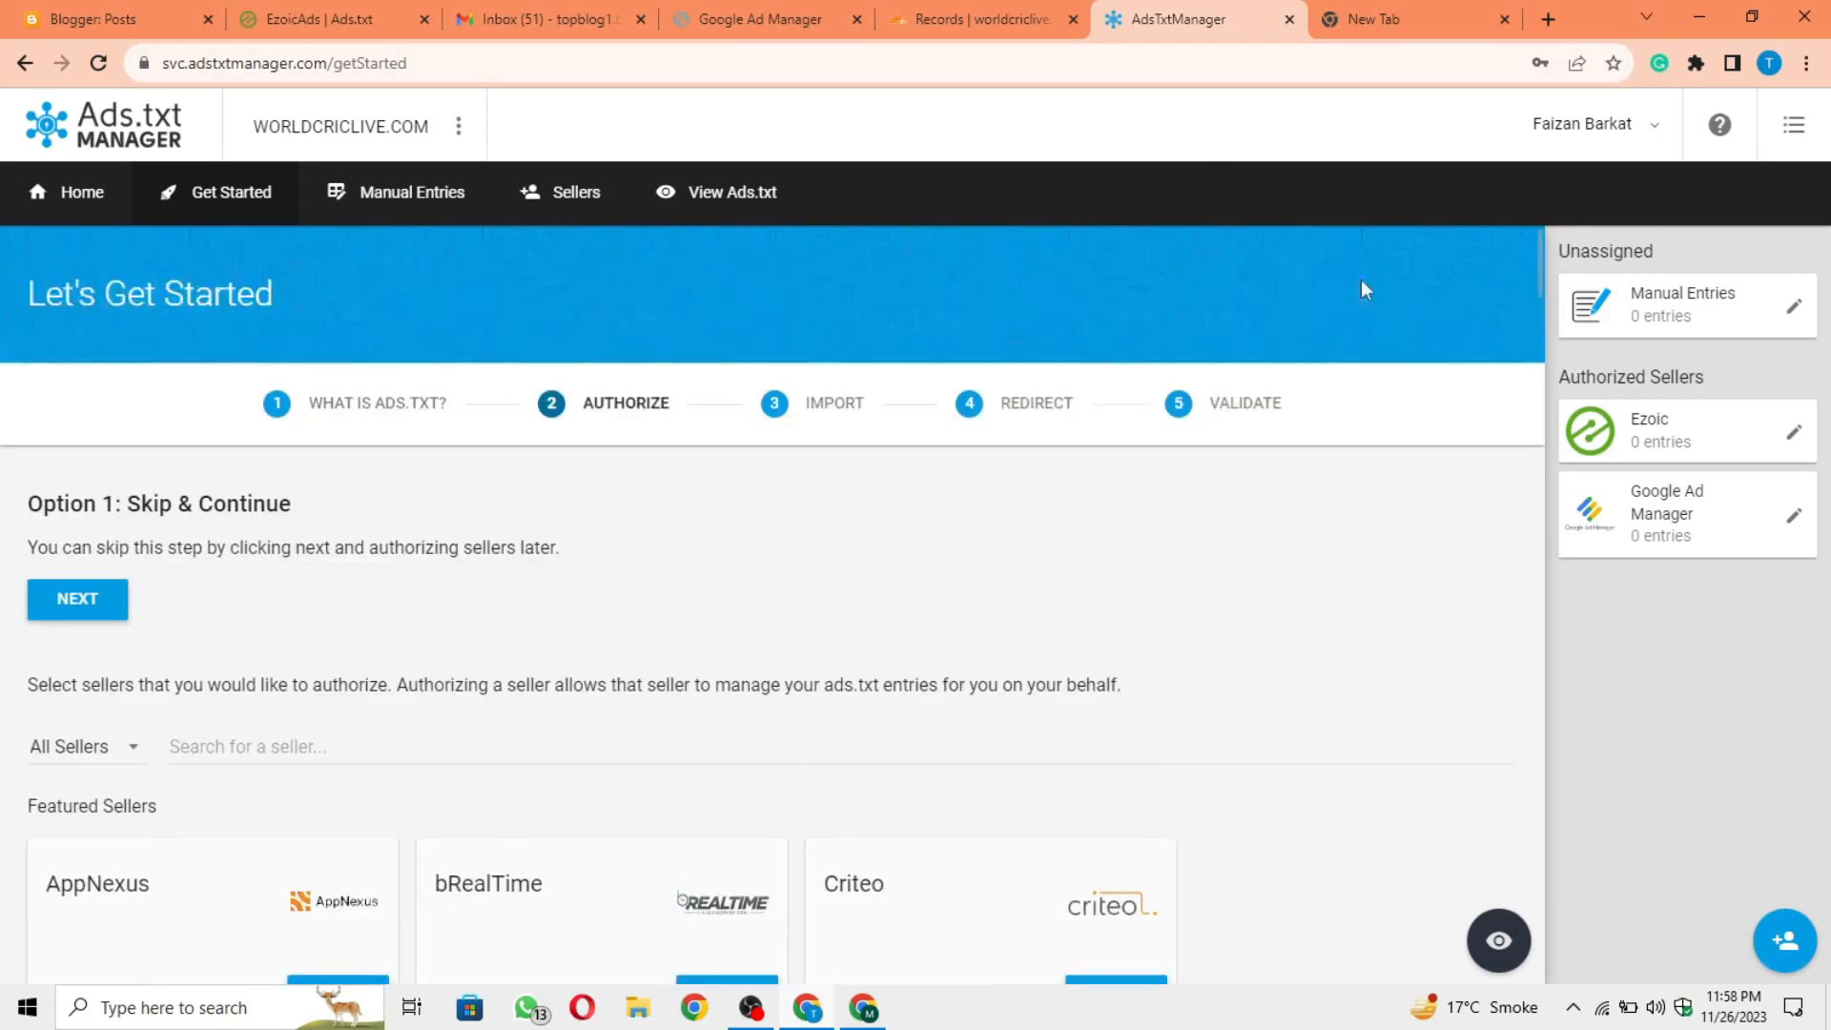
click(72, 599)
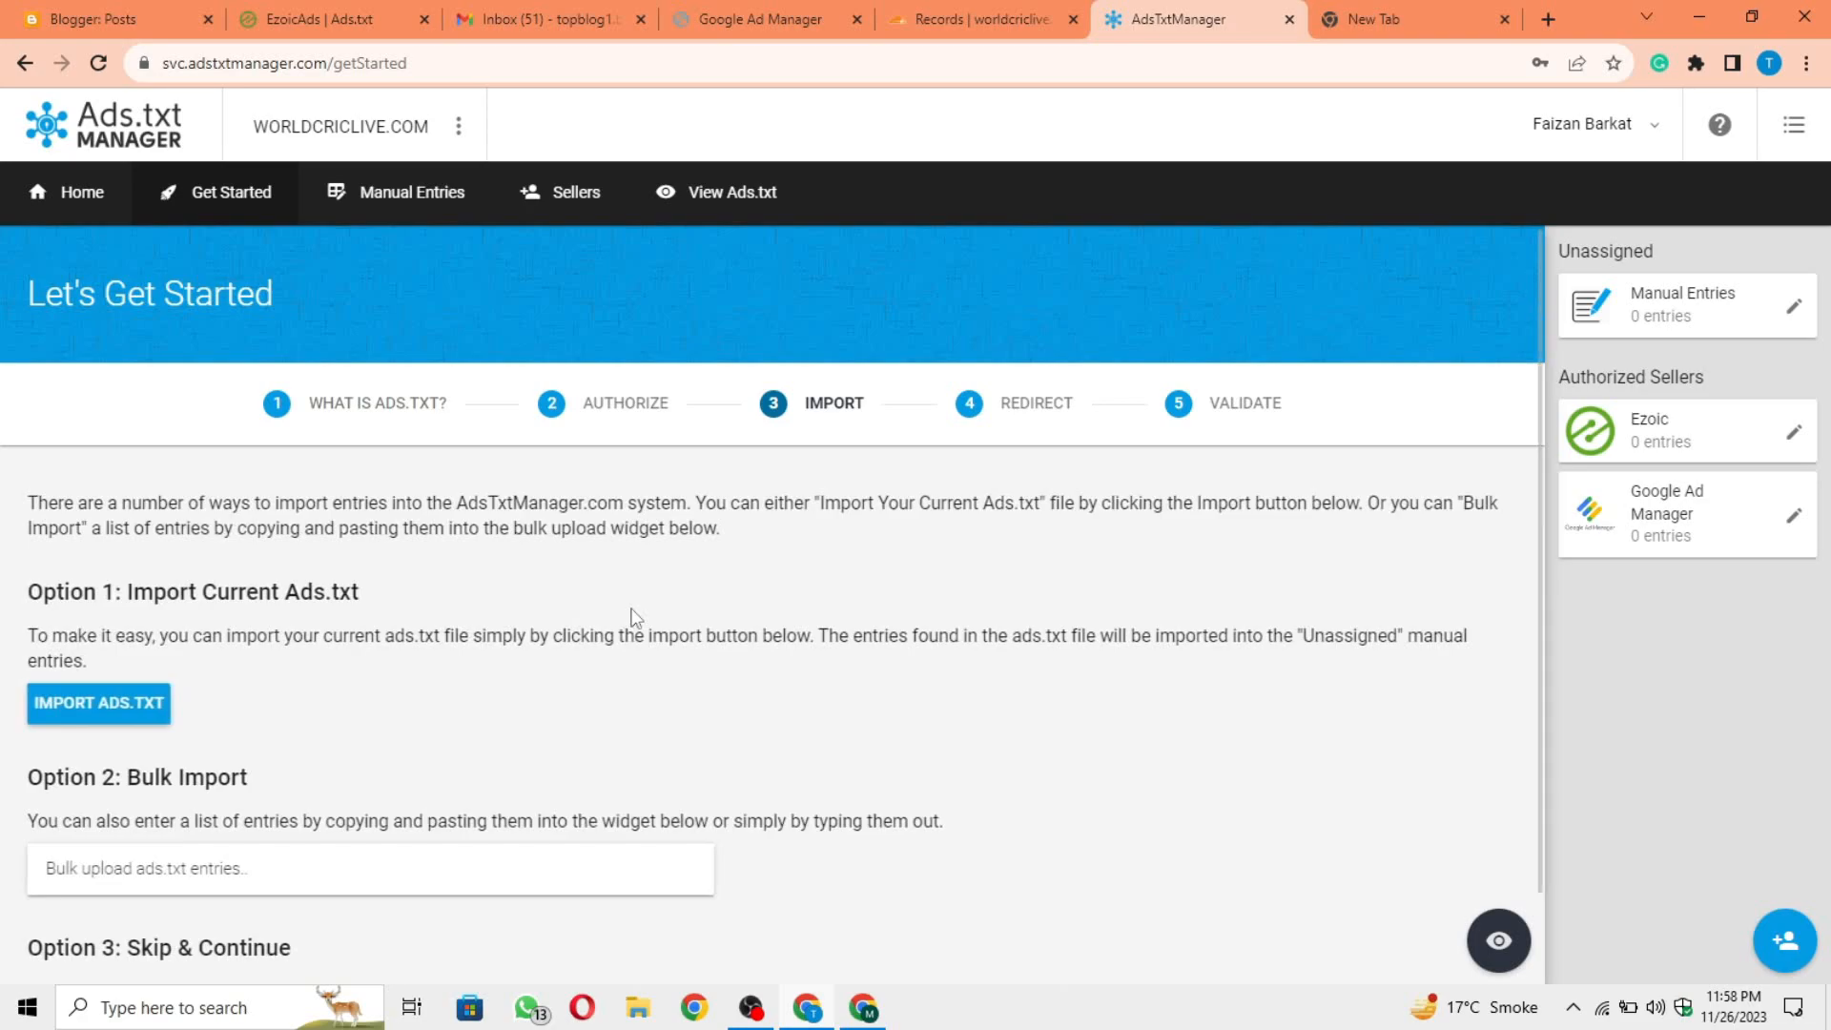
scroll(562, 718, down, 1)
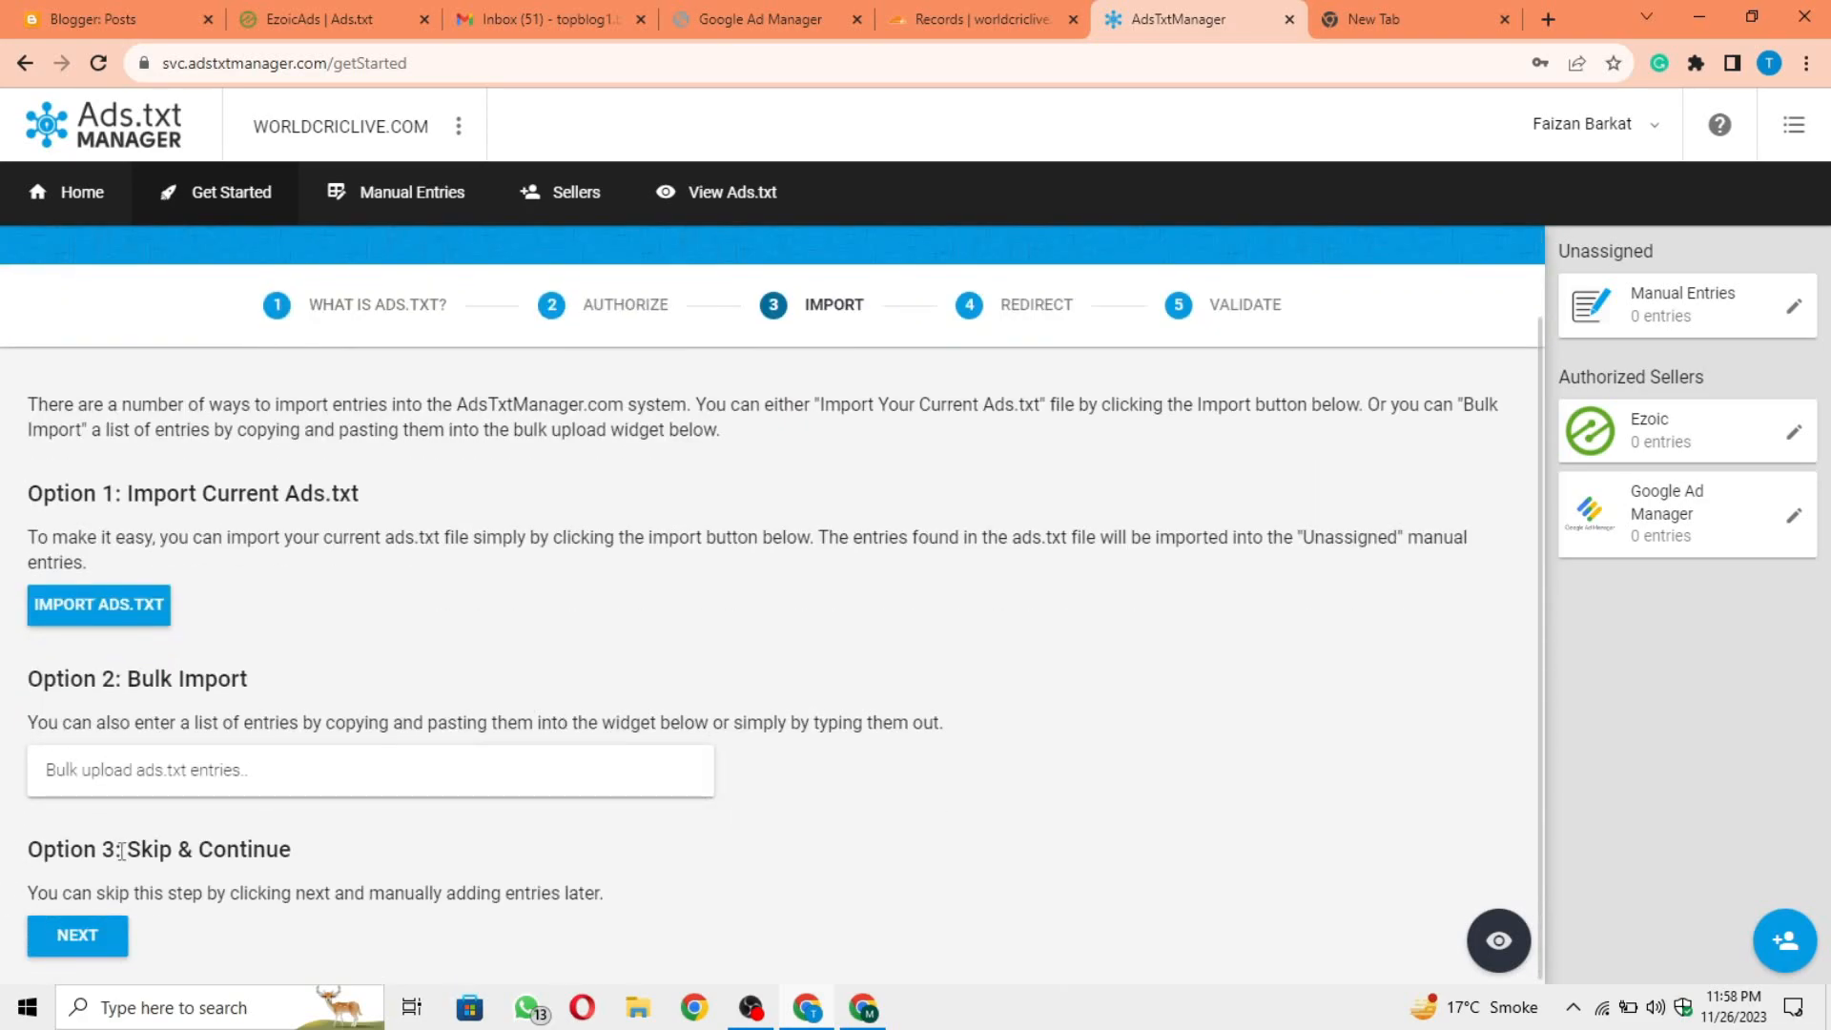
drag(131, 851, 311, 858)
click(76, 939)
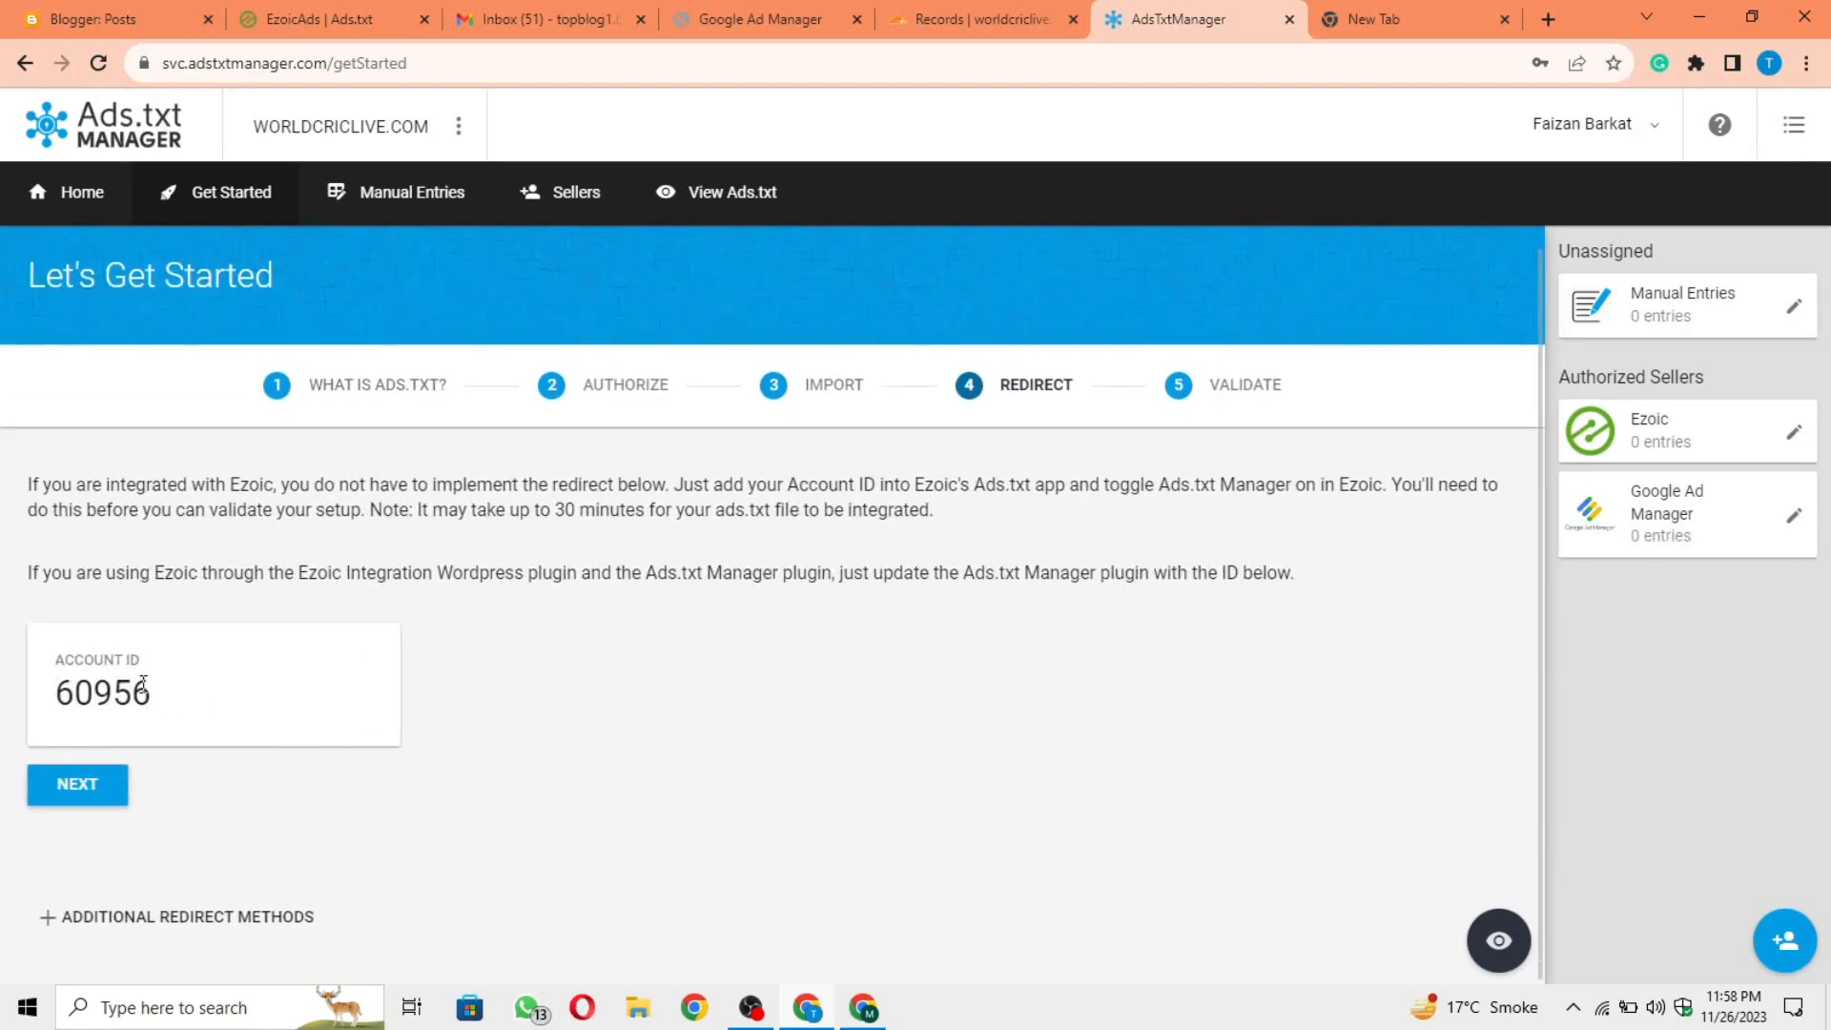
Step: Copy the Ads.txt Manager account ID into Ezoic's ads.txt manual setup and submit it
drag(54, 663, 141, 685)
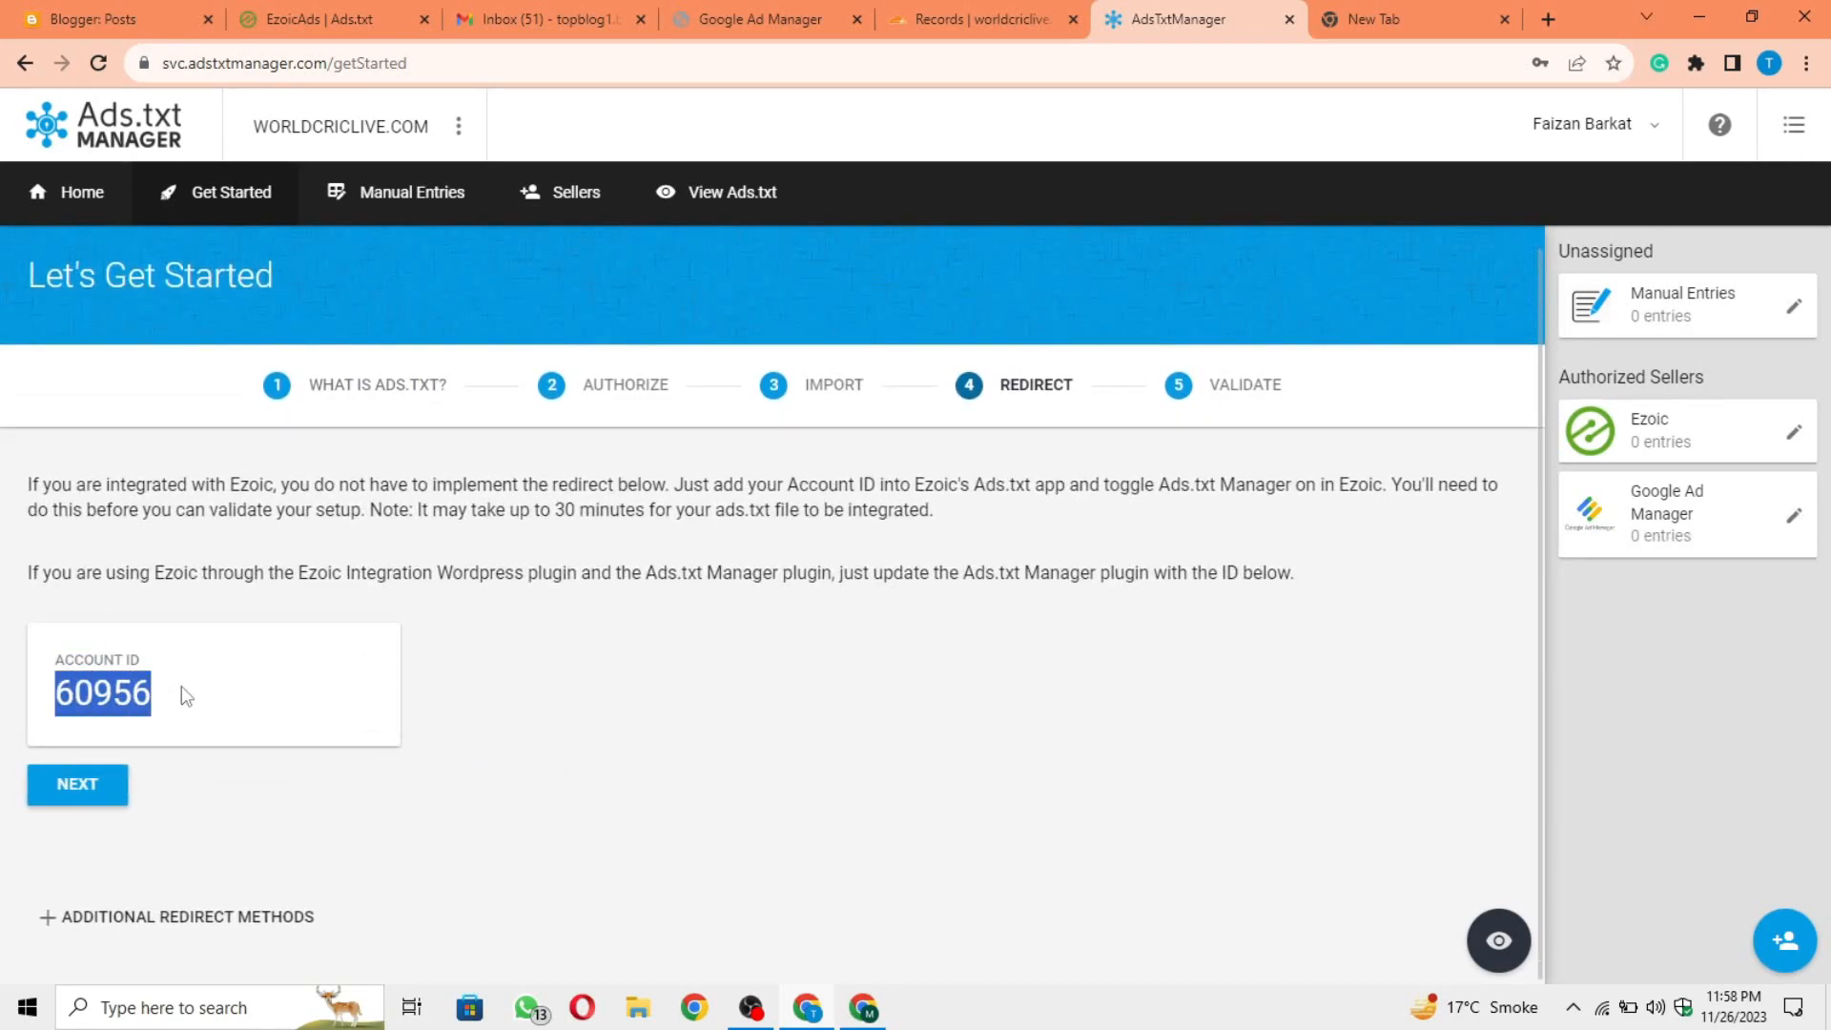
click(721, 11)
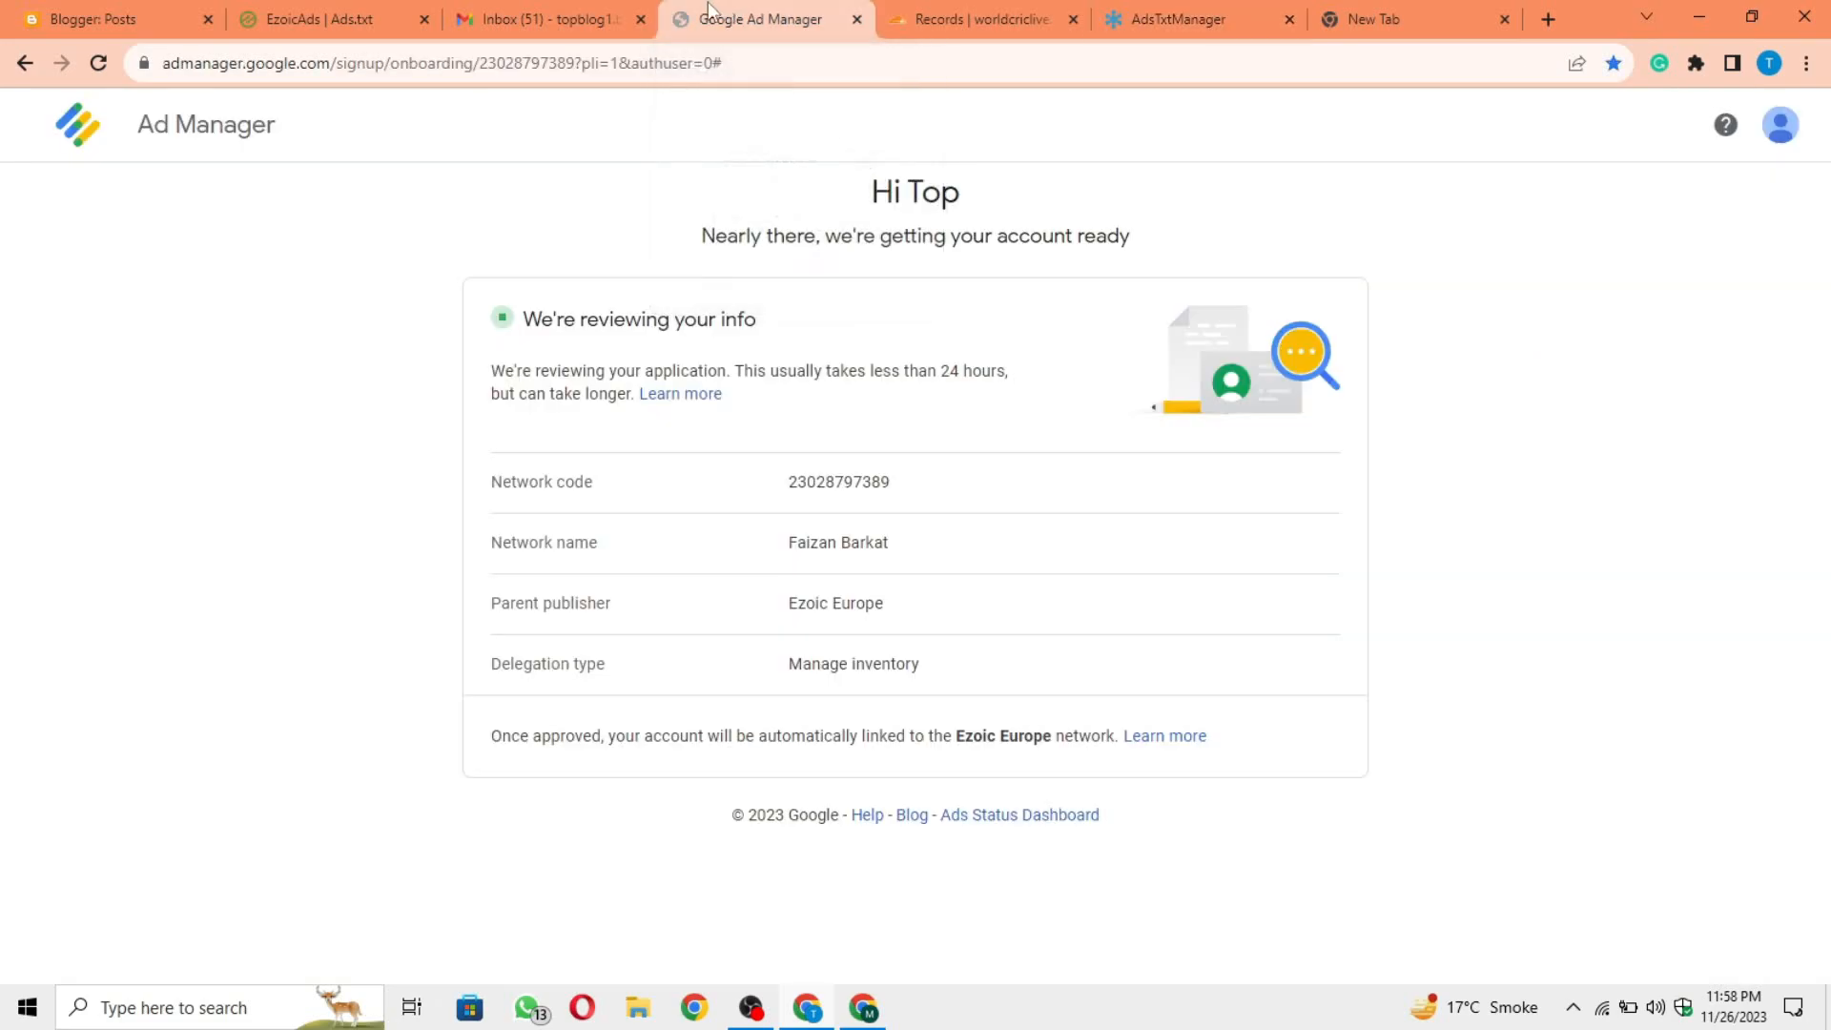
click(320, 19)
click(1050, 583)
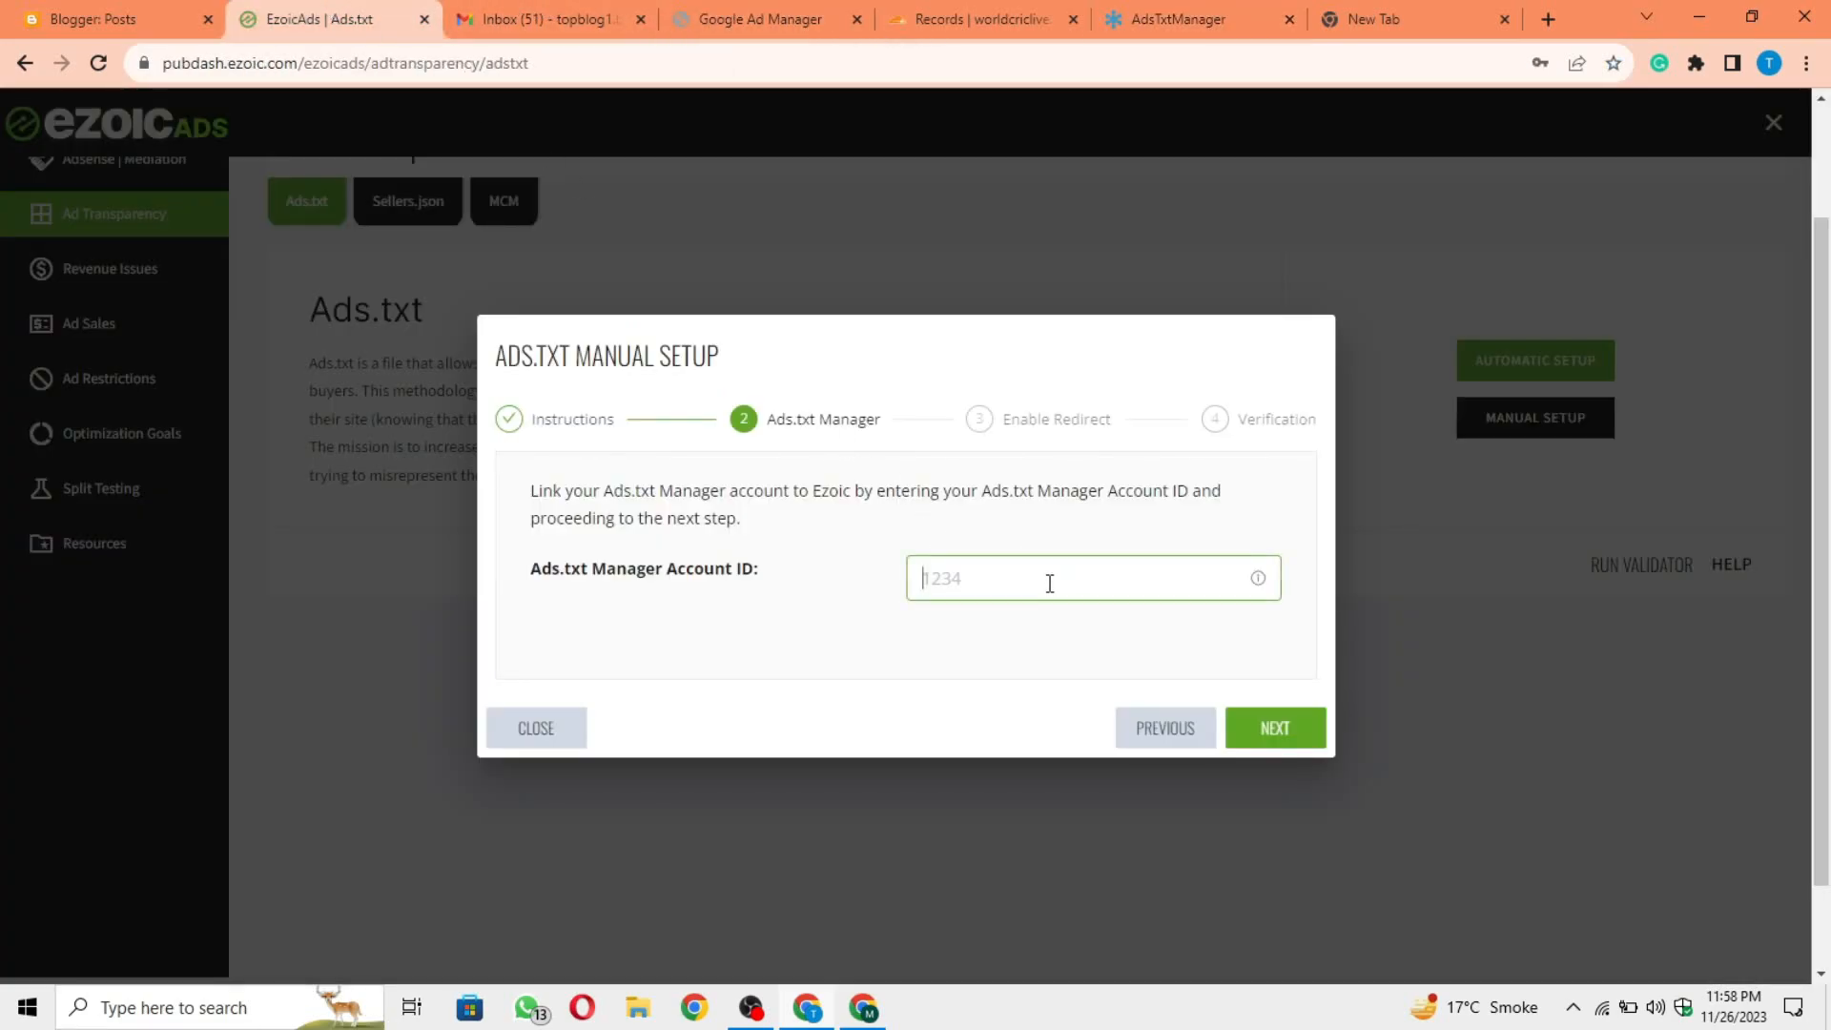
text(60956)
click(1312, 731)
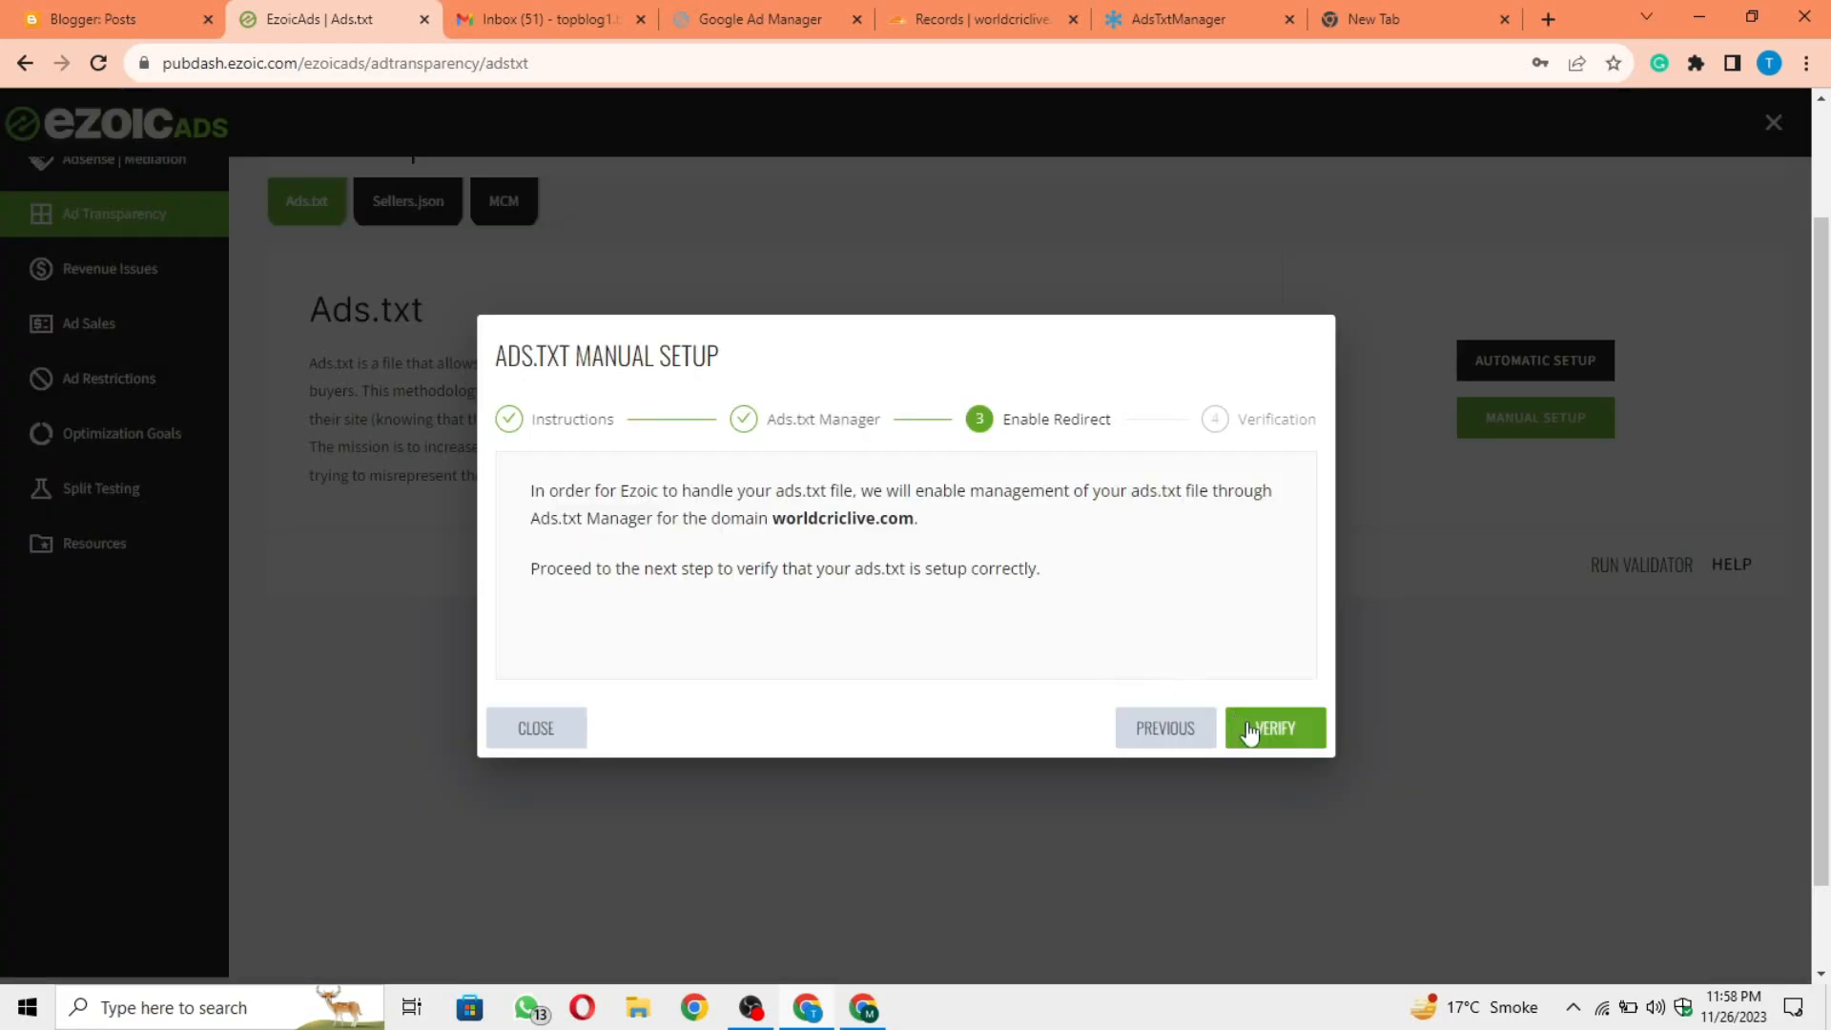
Step: Continue past the Enable Redirect stage to Verification and finish Ezoic's ads.txt manual setup
click(1250, 732)
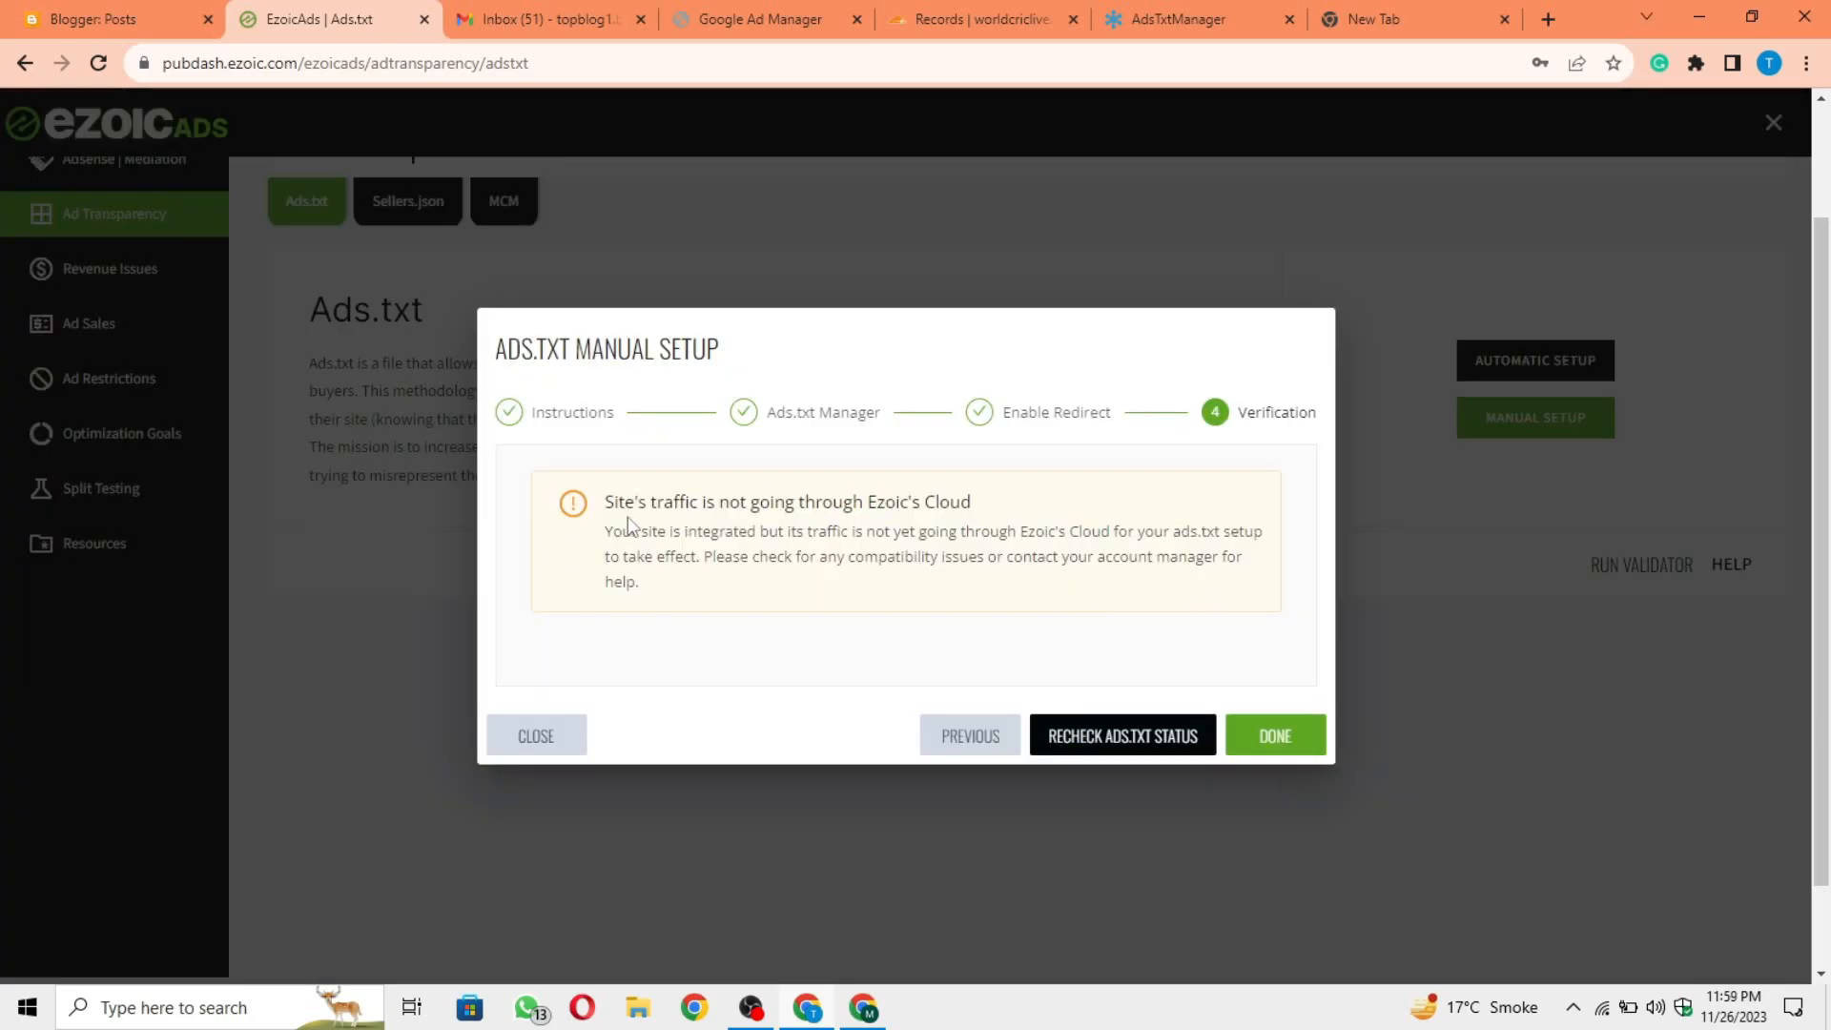
drag(605, 503, 1042, 506)
click(1041, 505)
click(1254, 748)
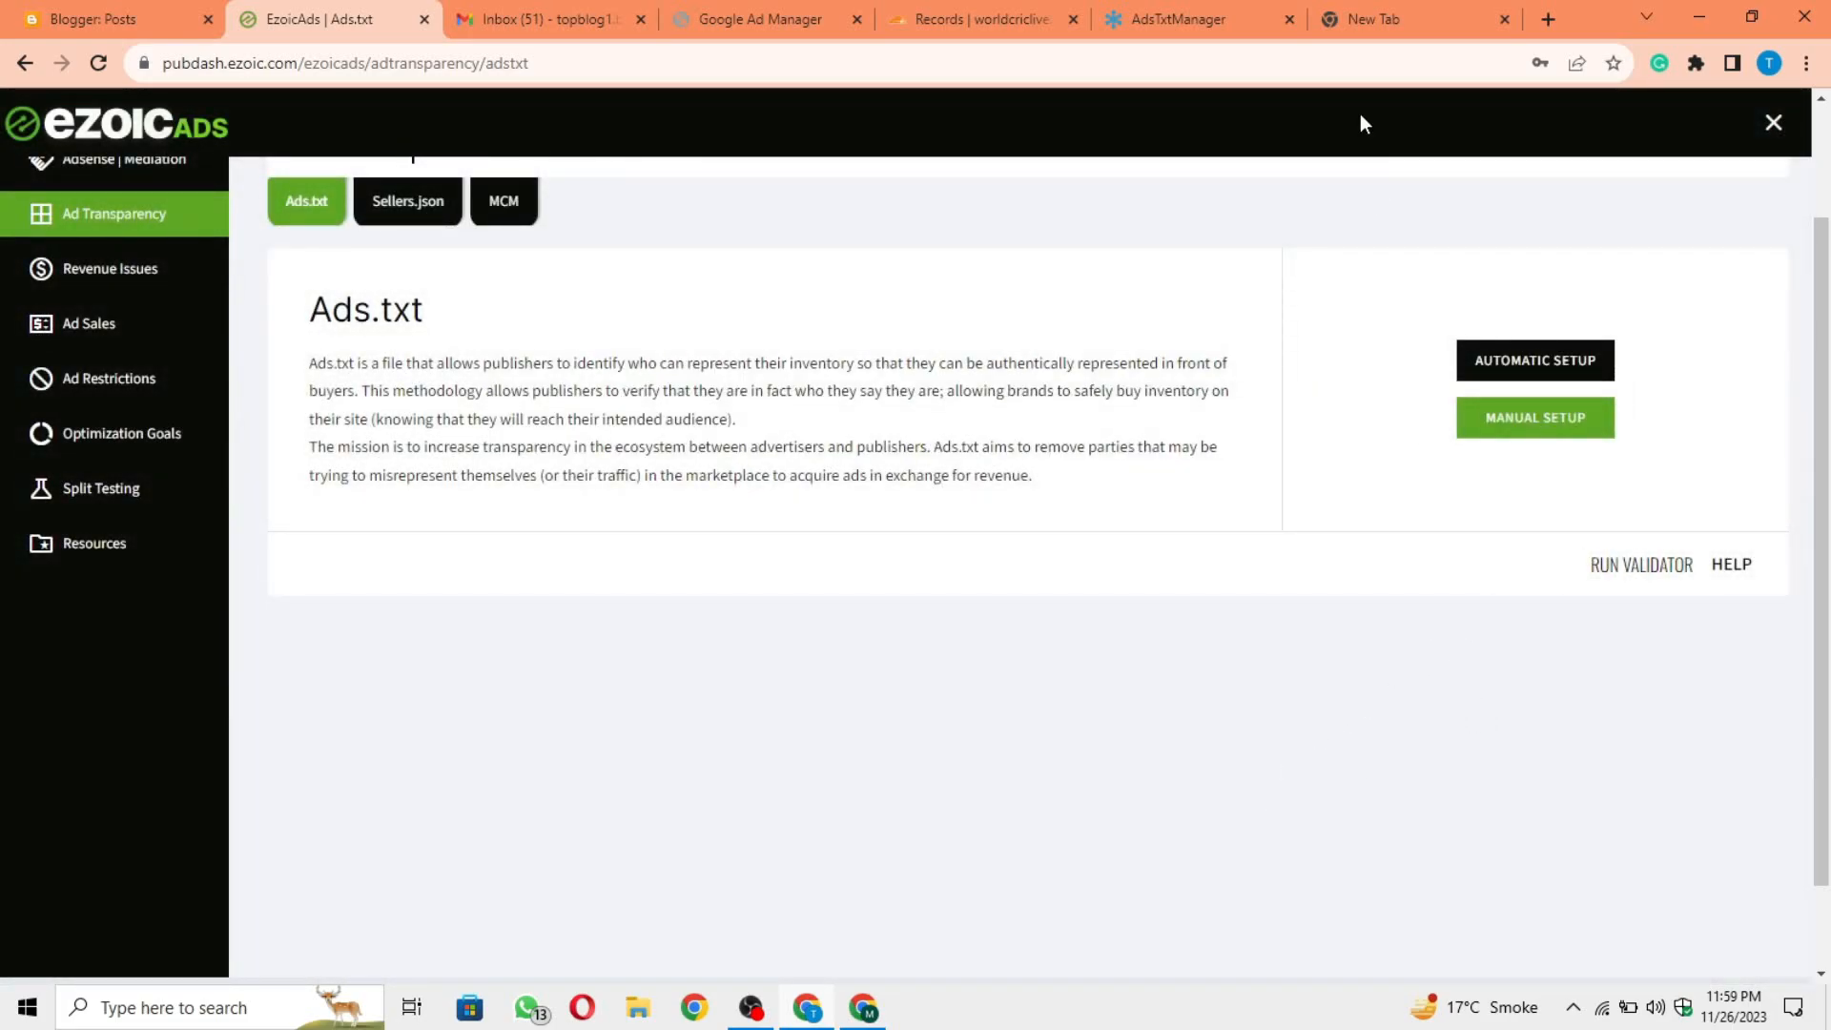
Step: Return to Ads.txt Manager, advance from Redirect to the Validate stage and re-validate the site
click(1240, 13)
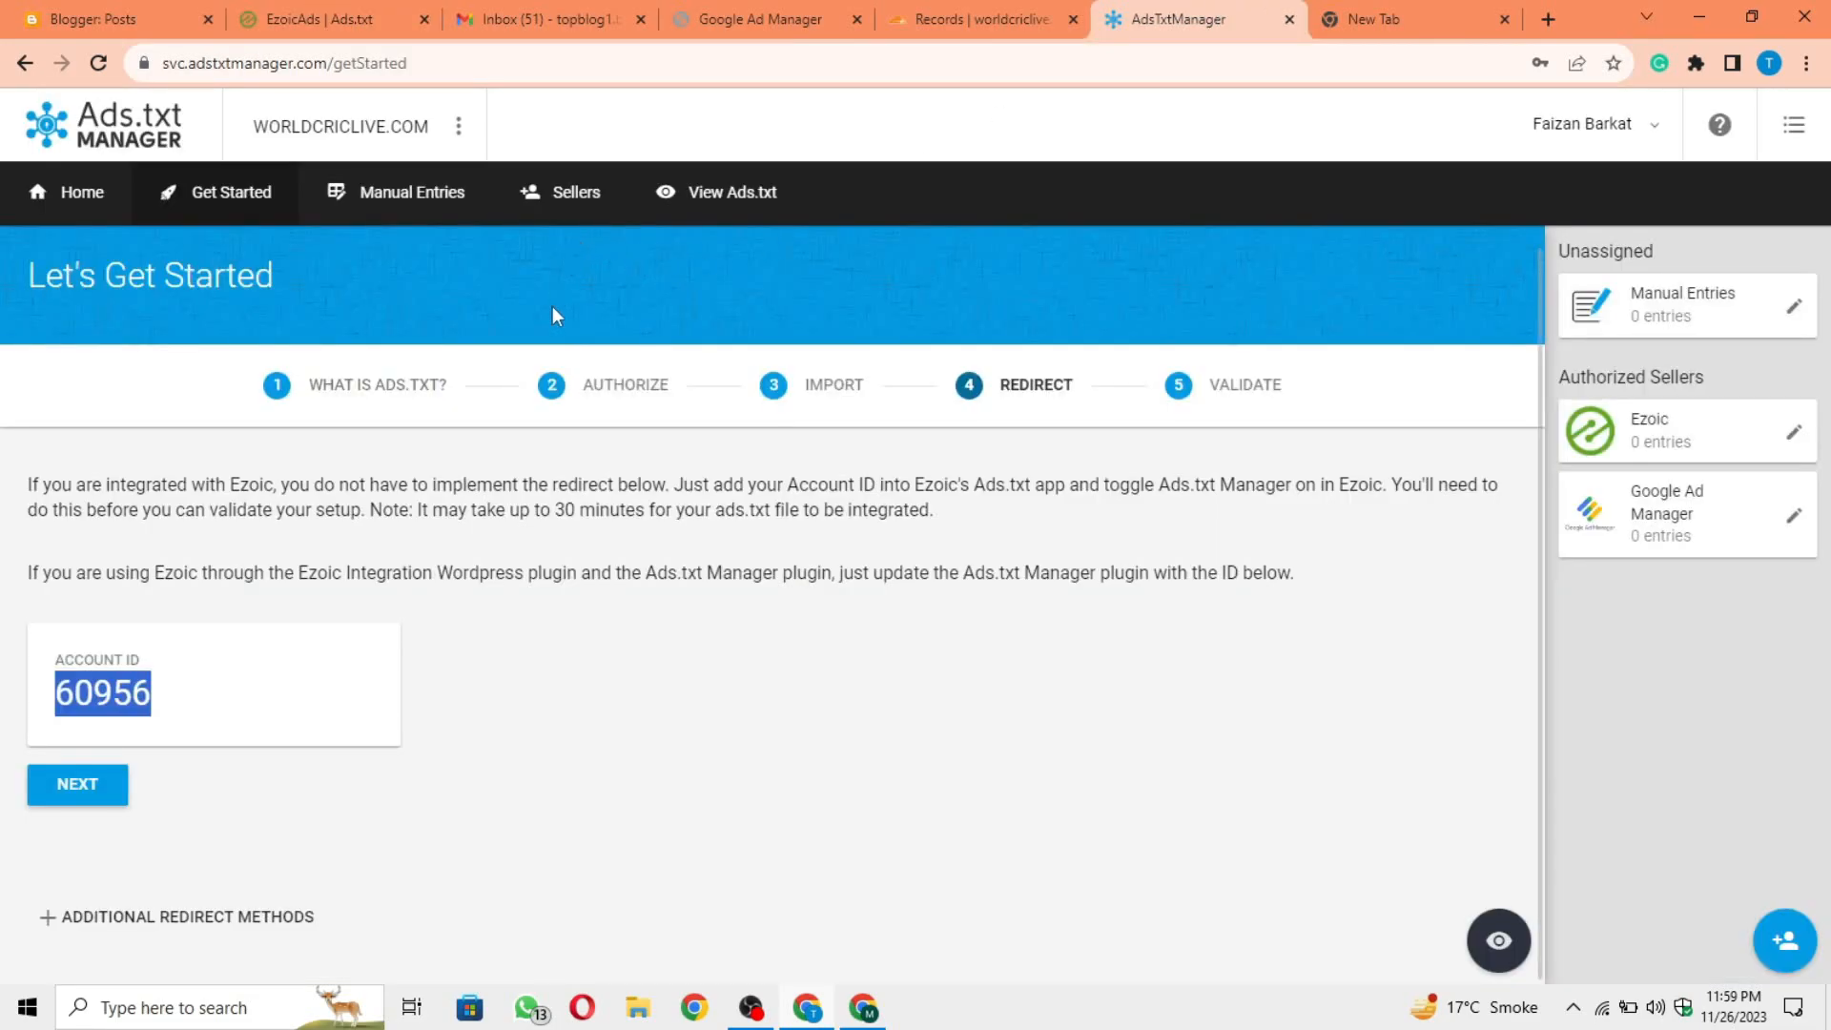
click(294, 673)
click(77, 791)
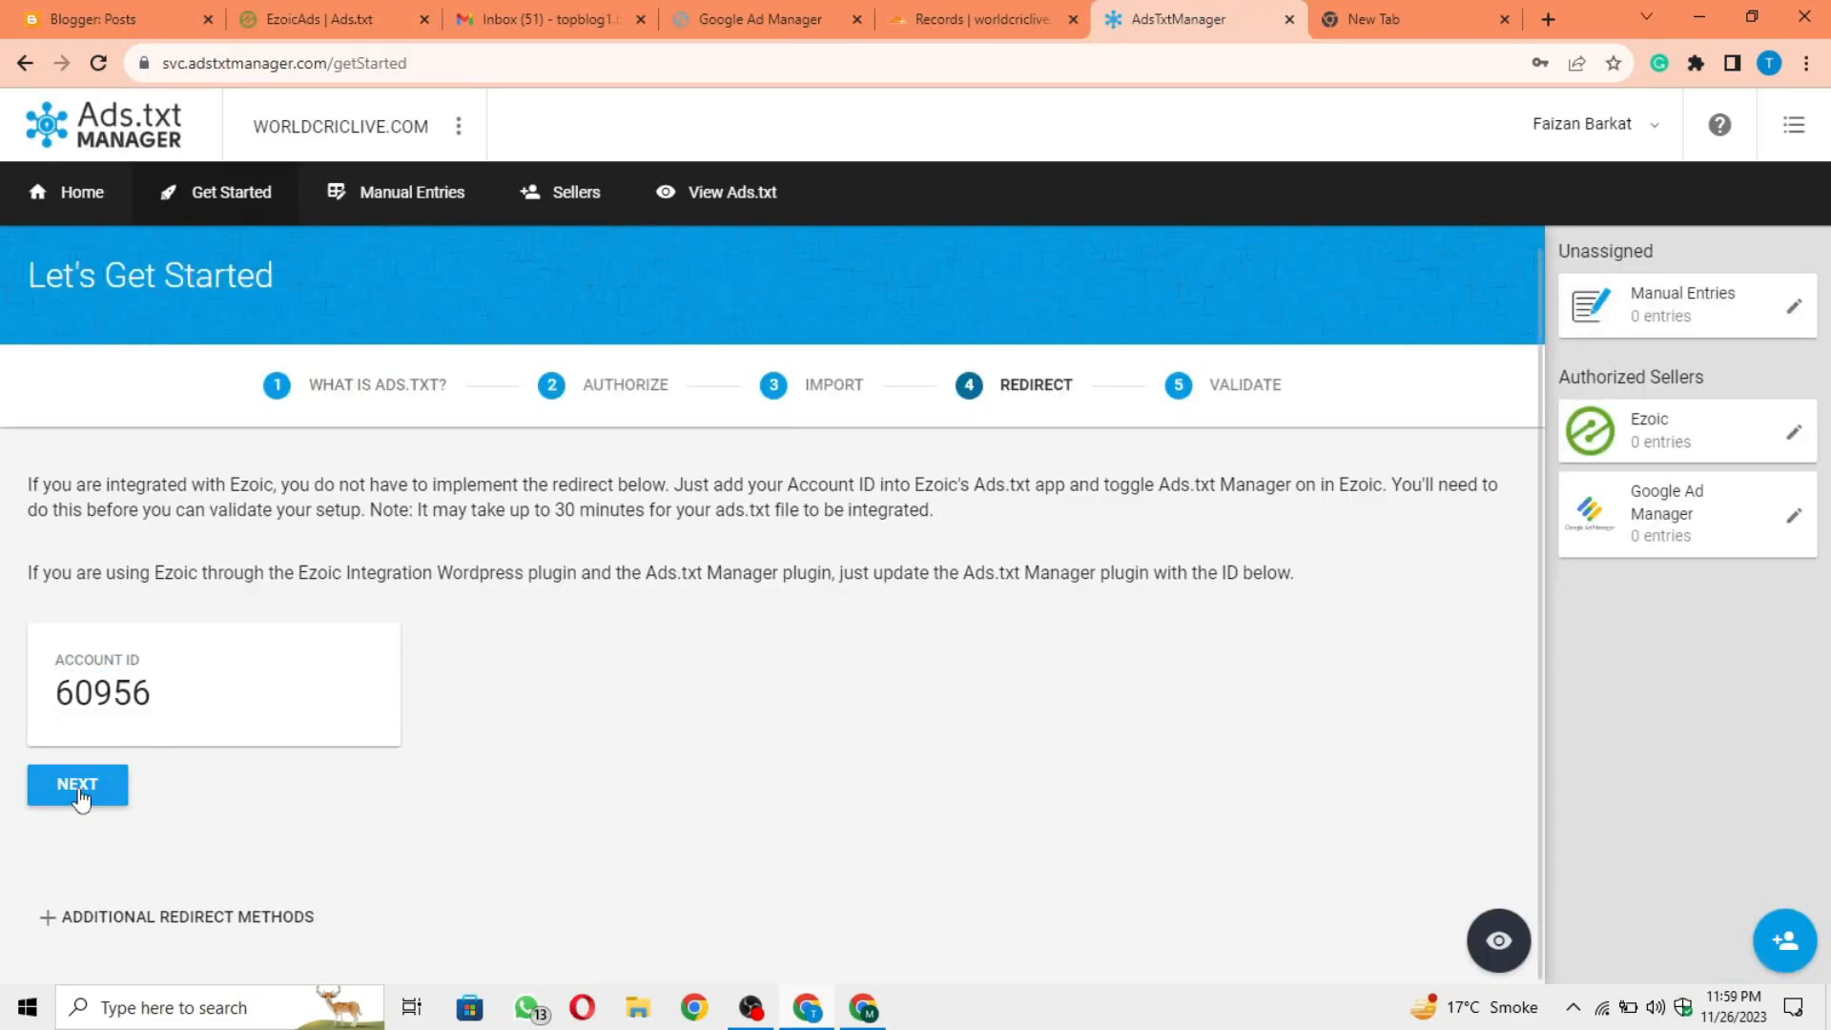
click(793, 887)
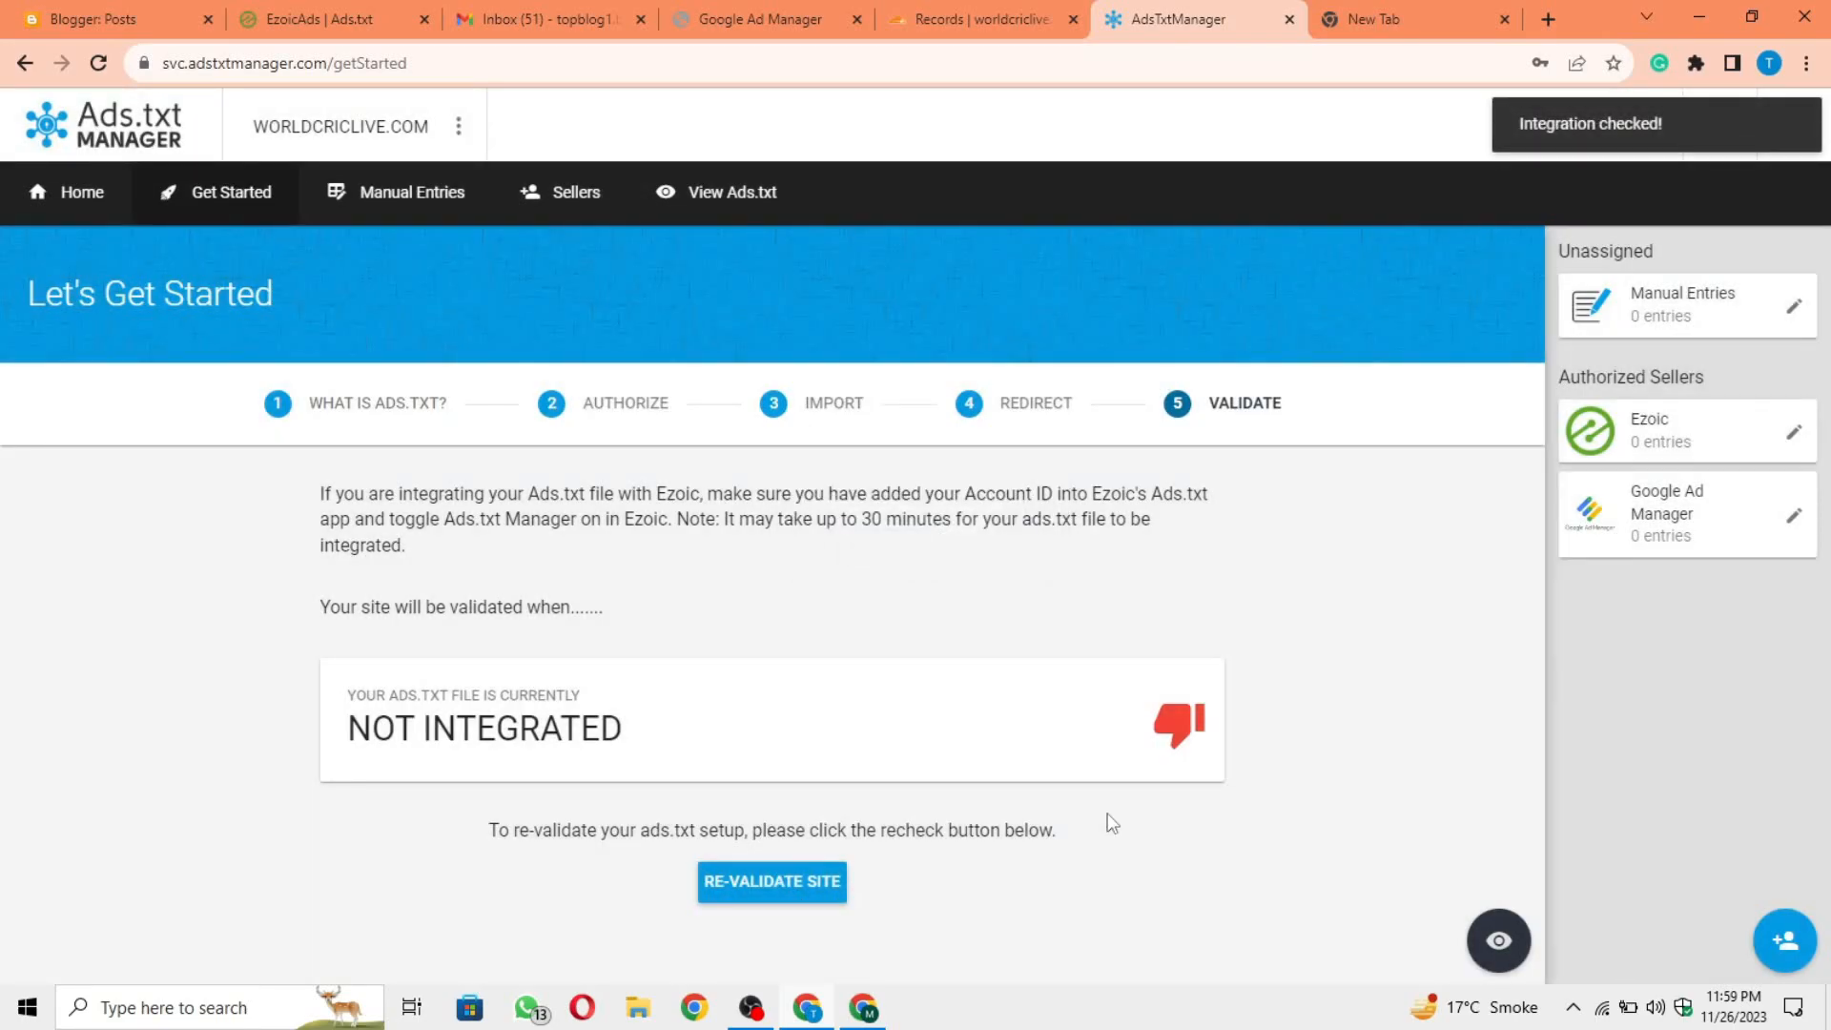
drag(350, 734, 633, 739)
click(668, 752)
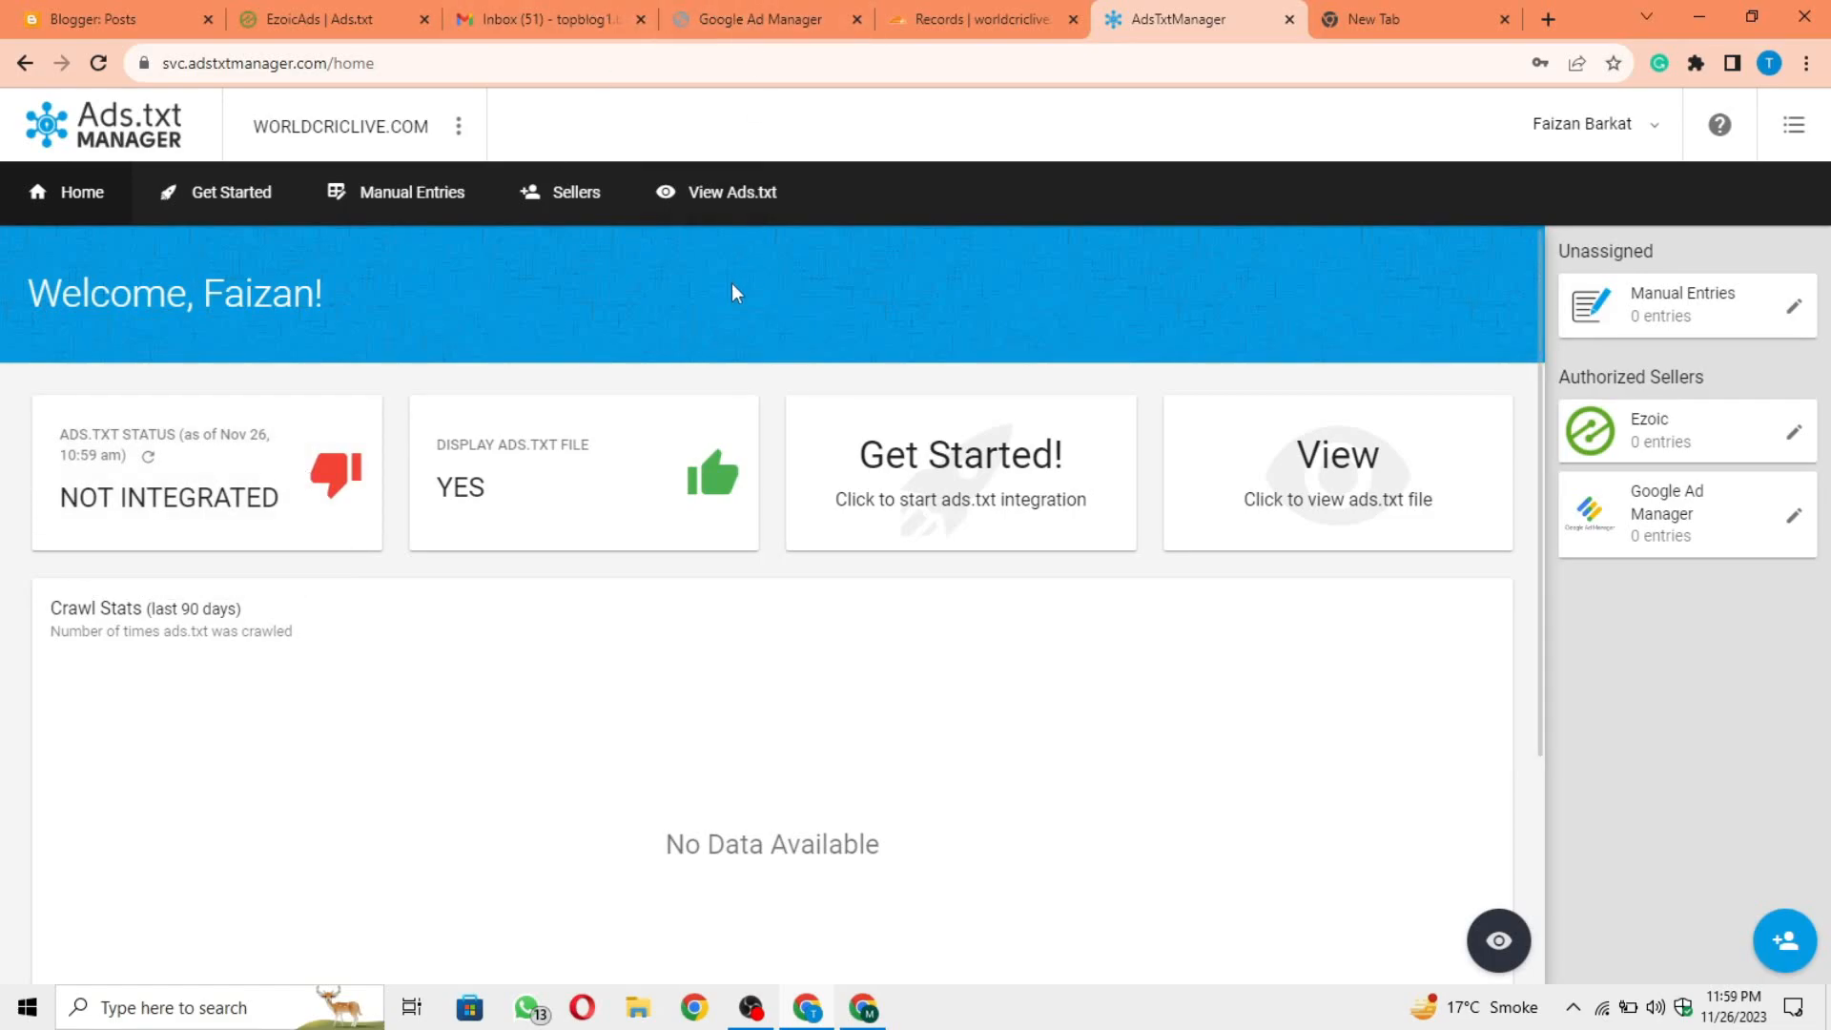
Step: Run Ezoic's ads.txt validator, review the invalid and missing entries, and close the result
click(369, 7)
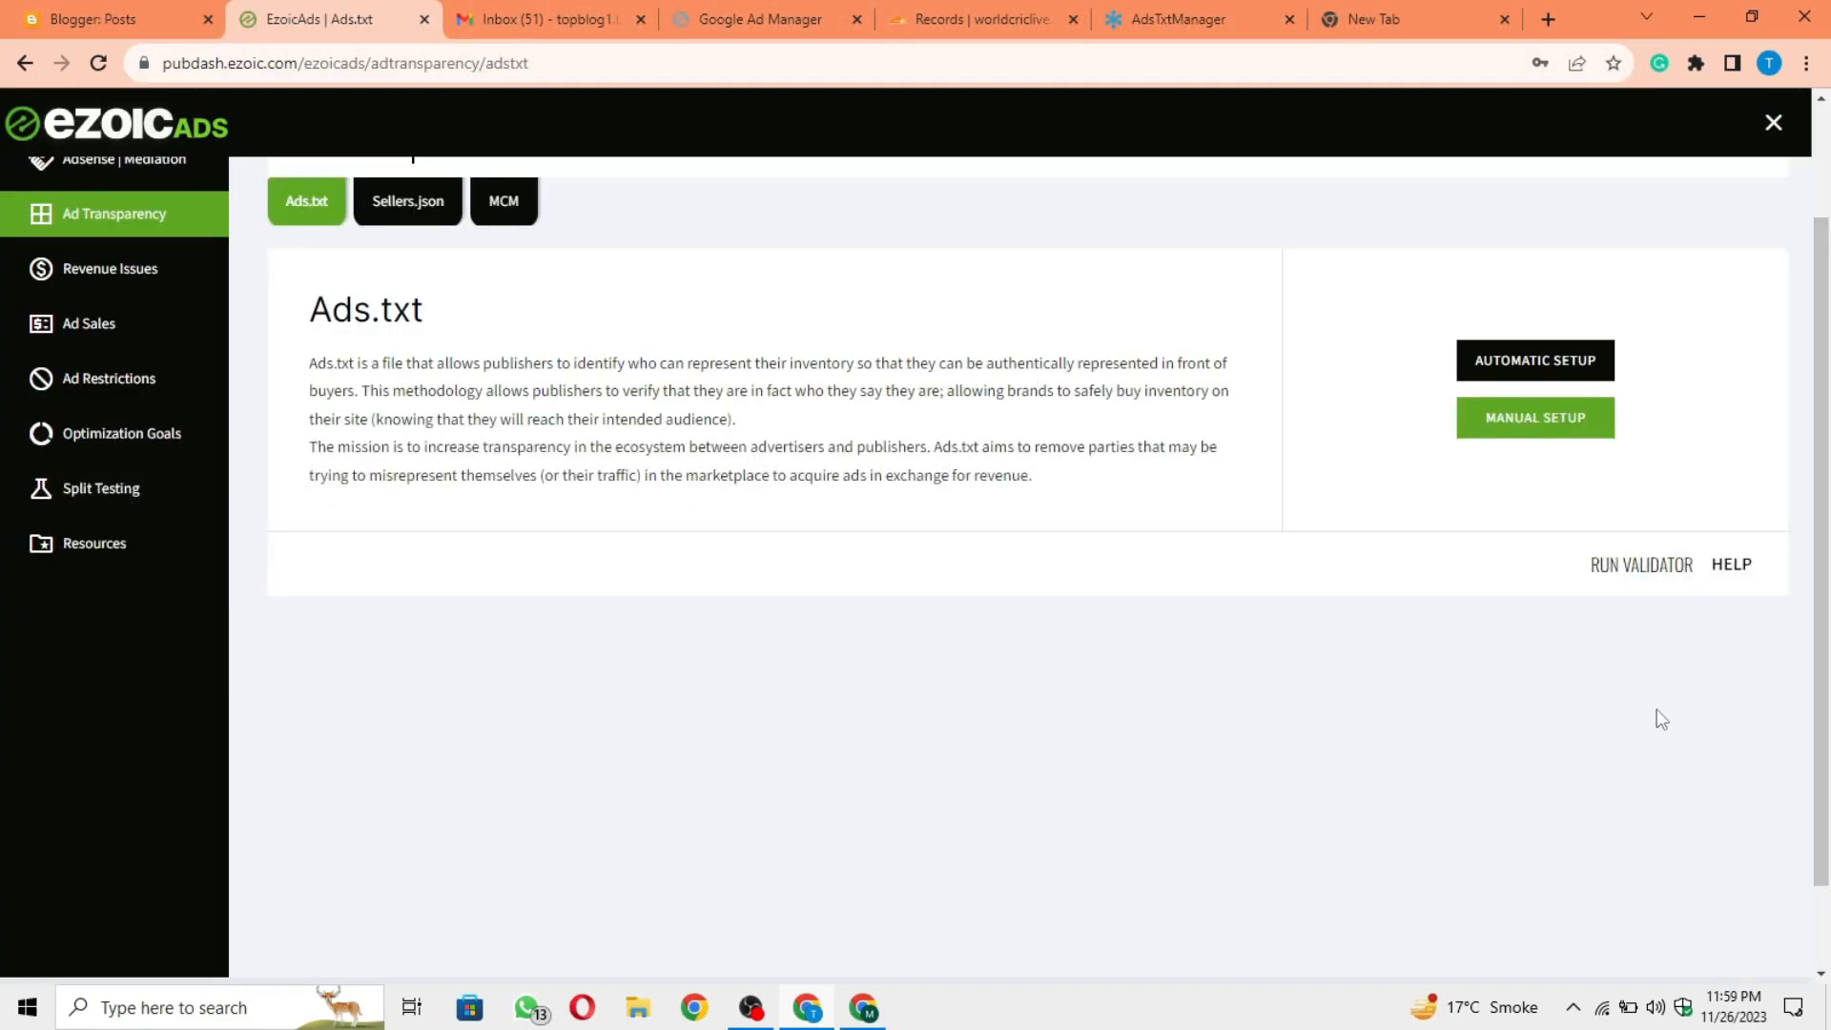
click(1647, 572)
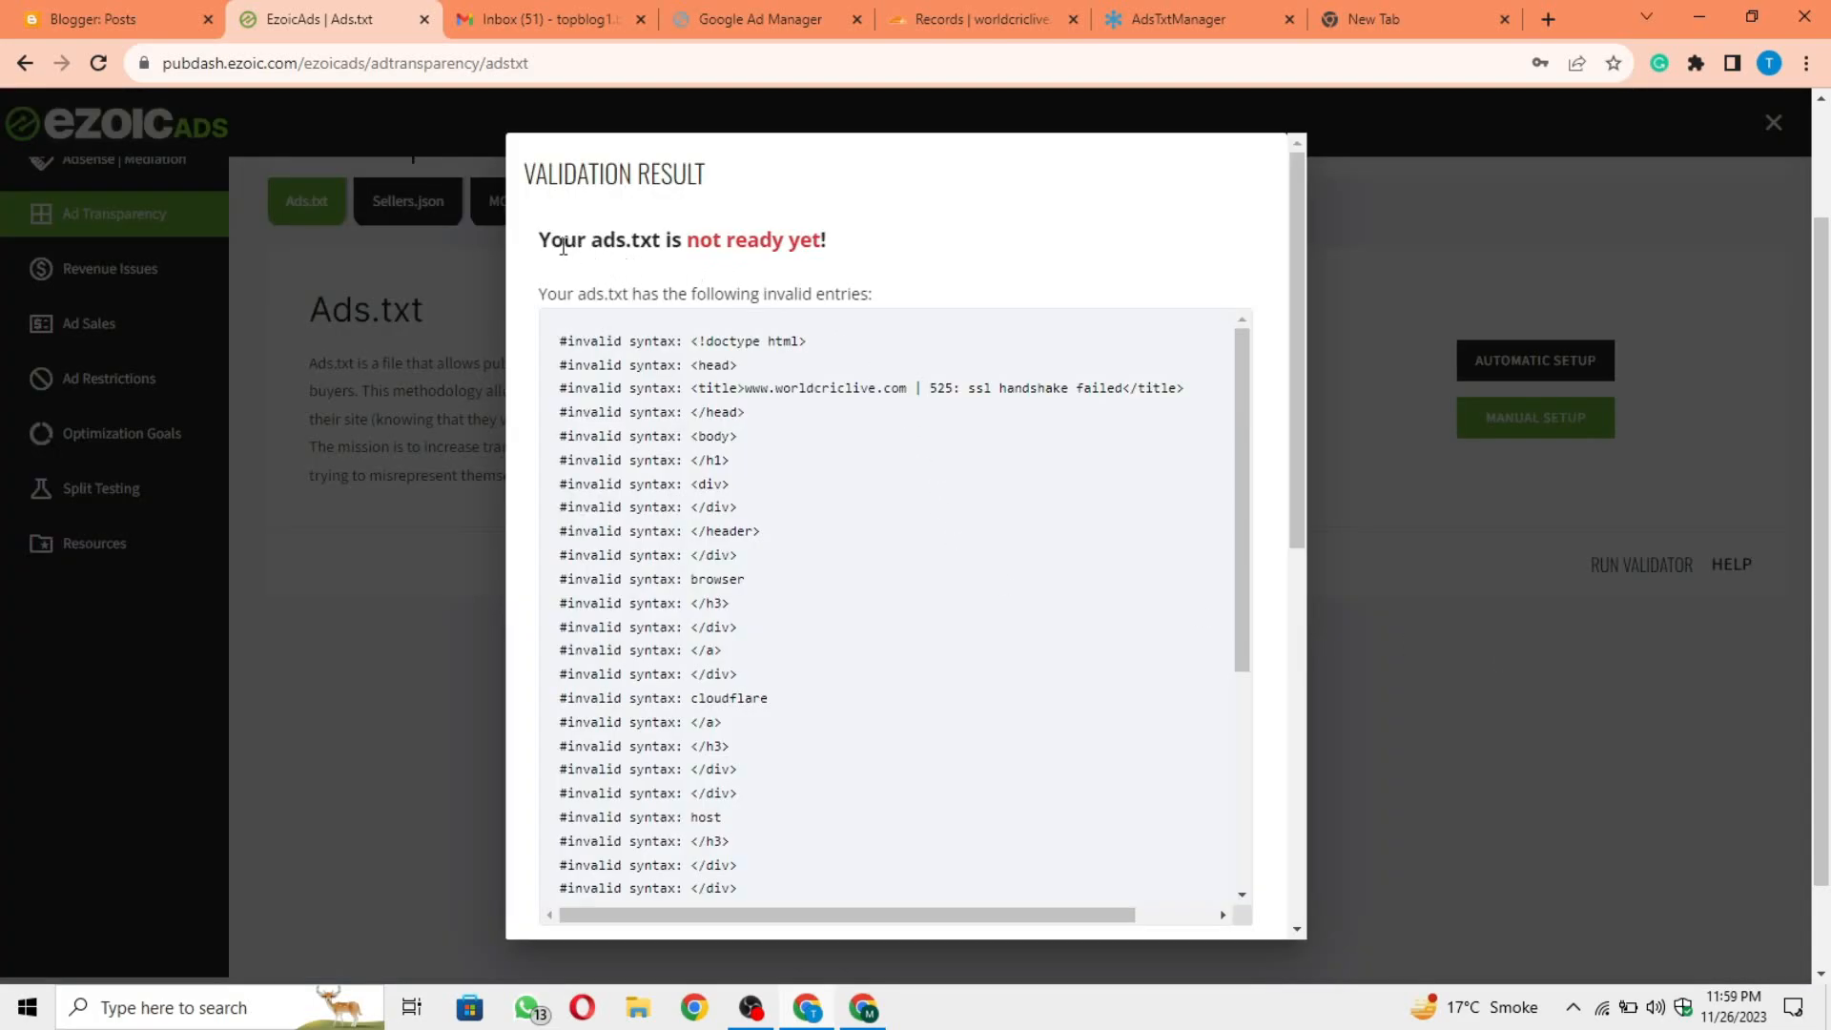
drag(563, 246, 865, 250)
click(862, 250)
scroll(1185, 297, down, 8)
click(1228, 911)
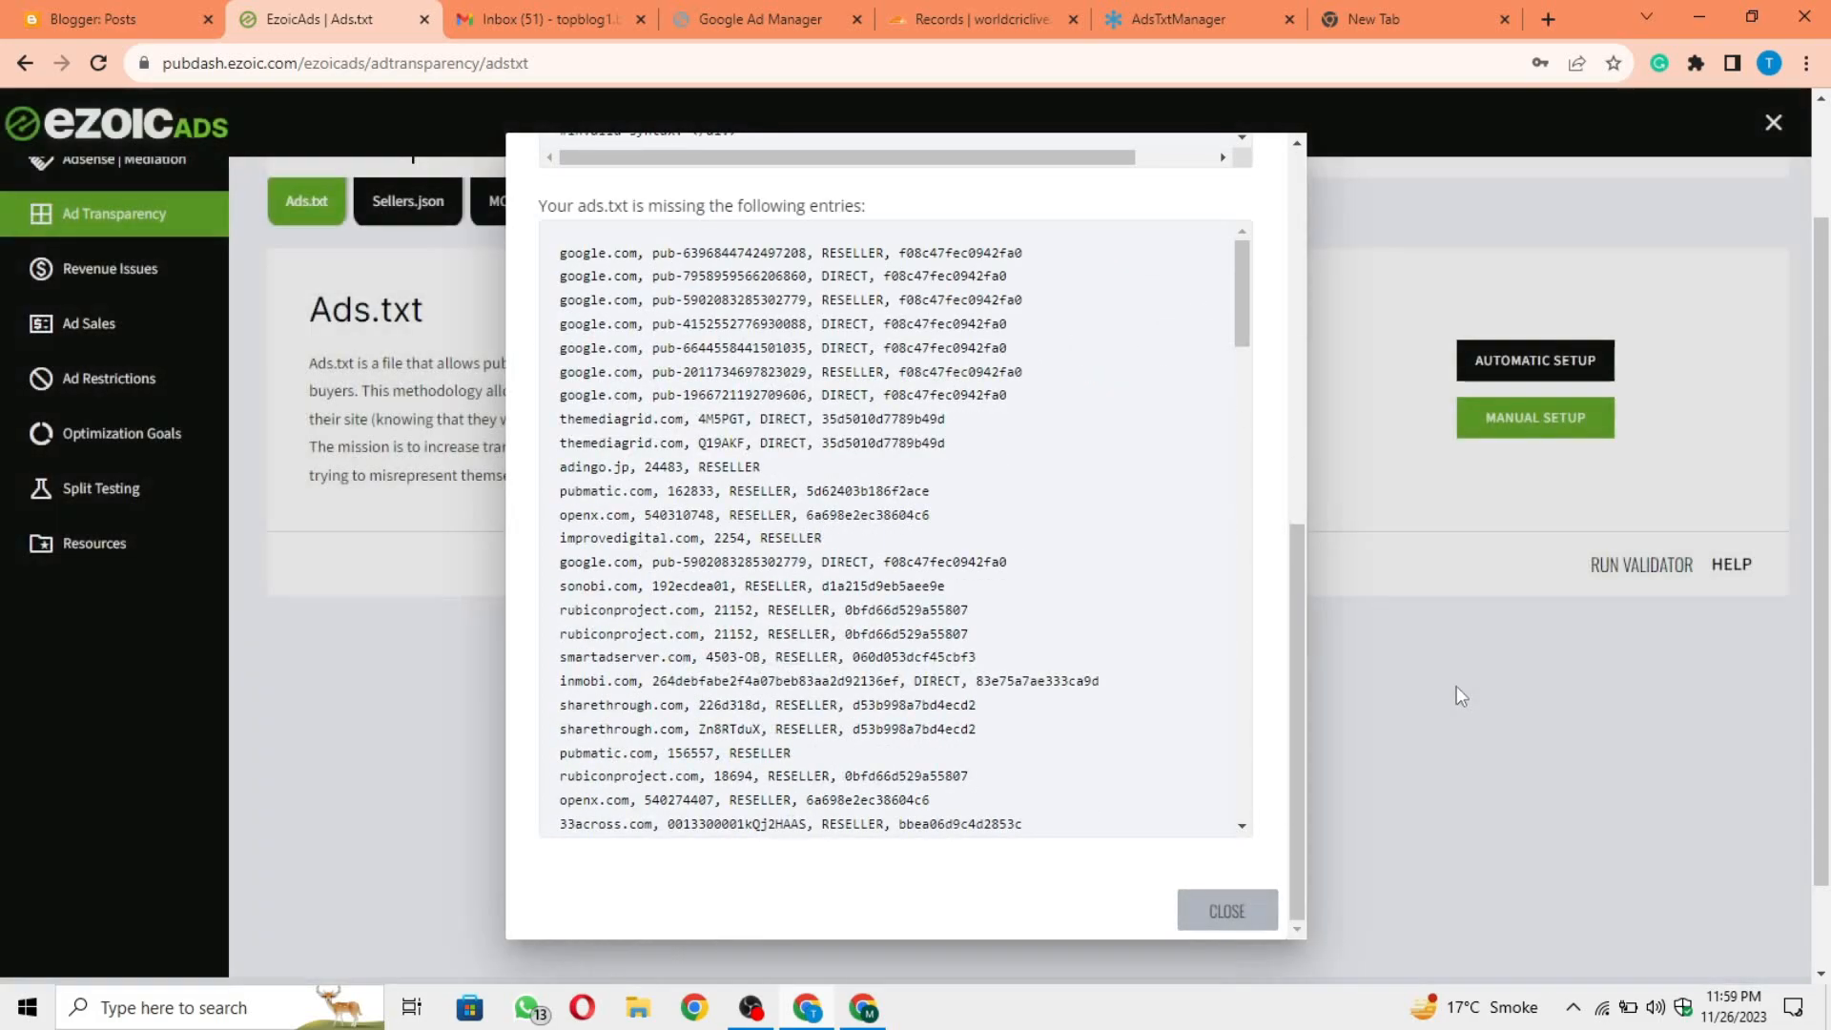
Step: Open Ezoic's setup overview and check the status of the Ads.txt Setup and Ezoic Review stages
scroll(1194, 614, up, 2)
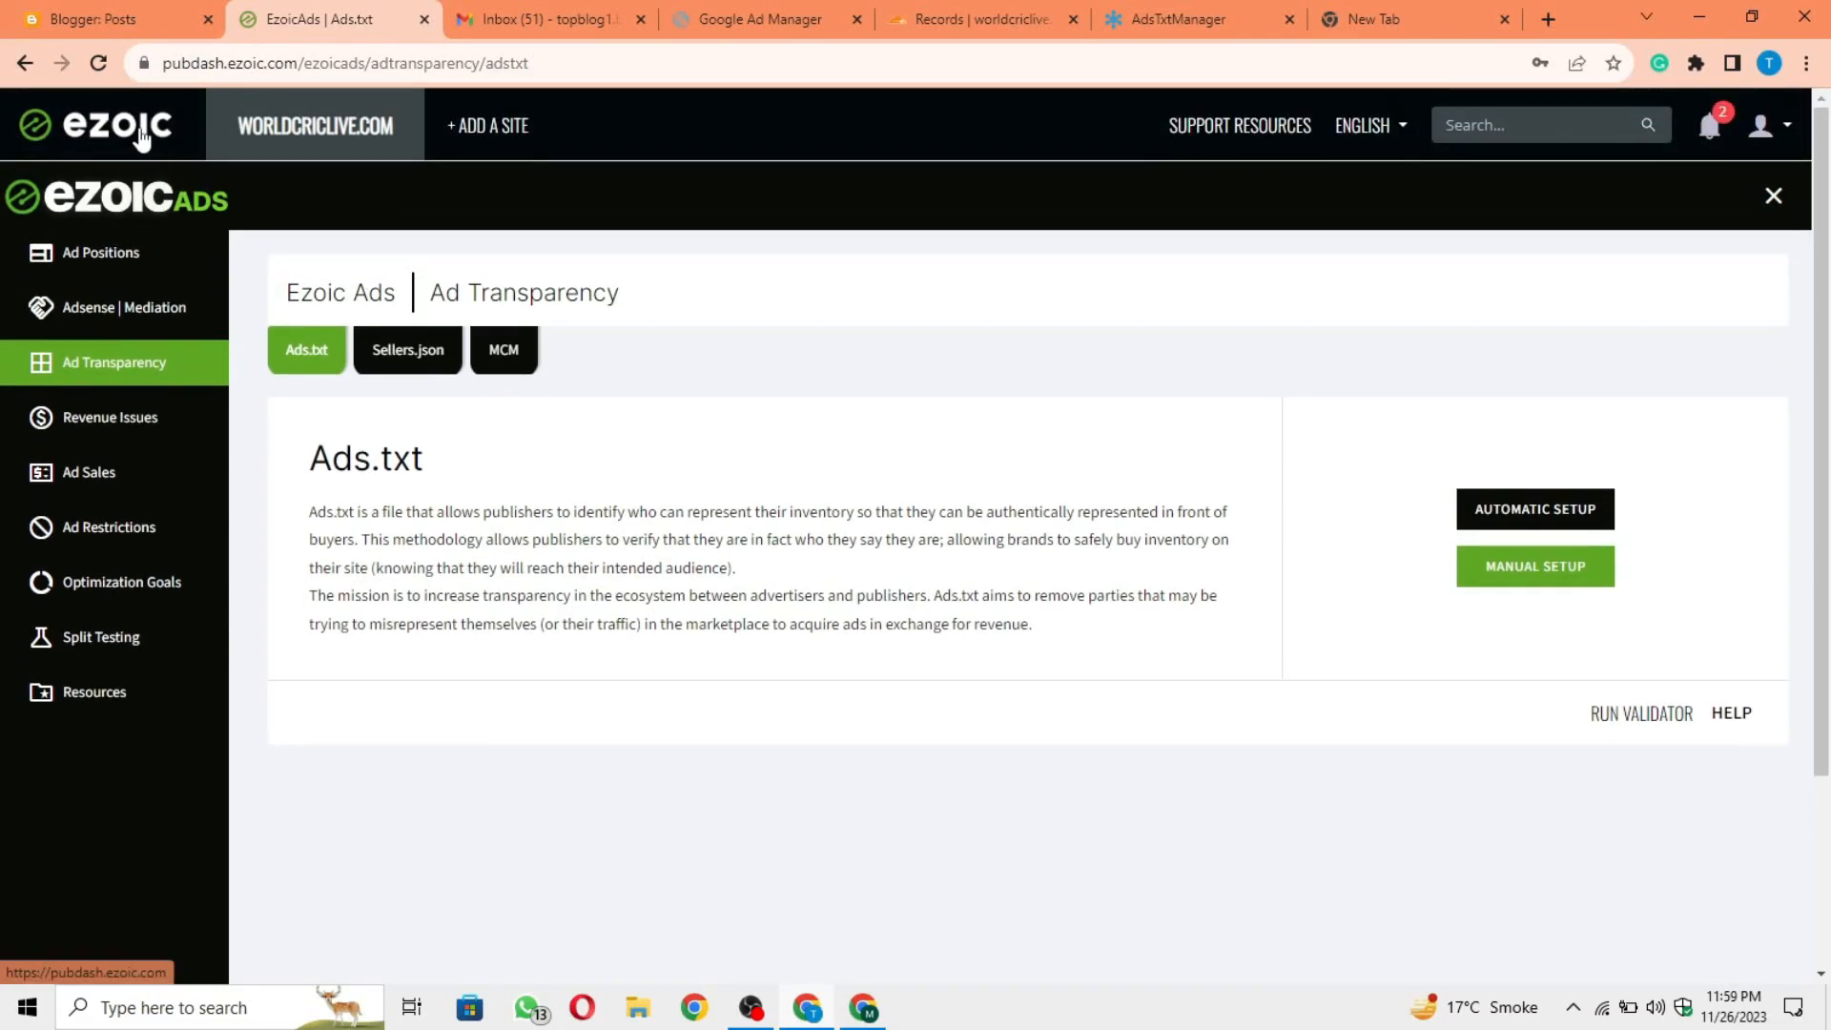
click(141, 136)
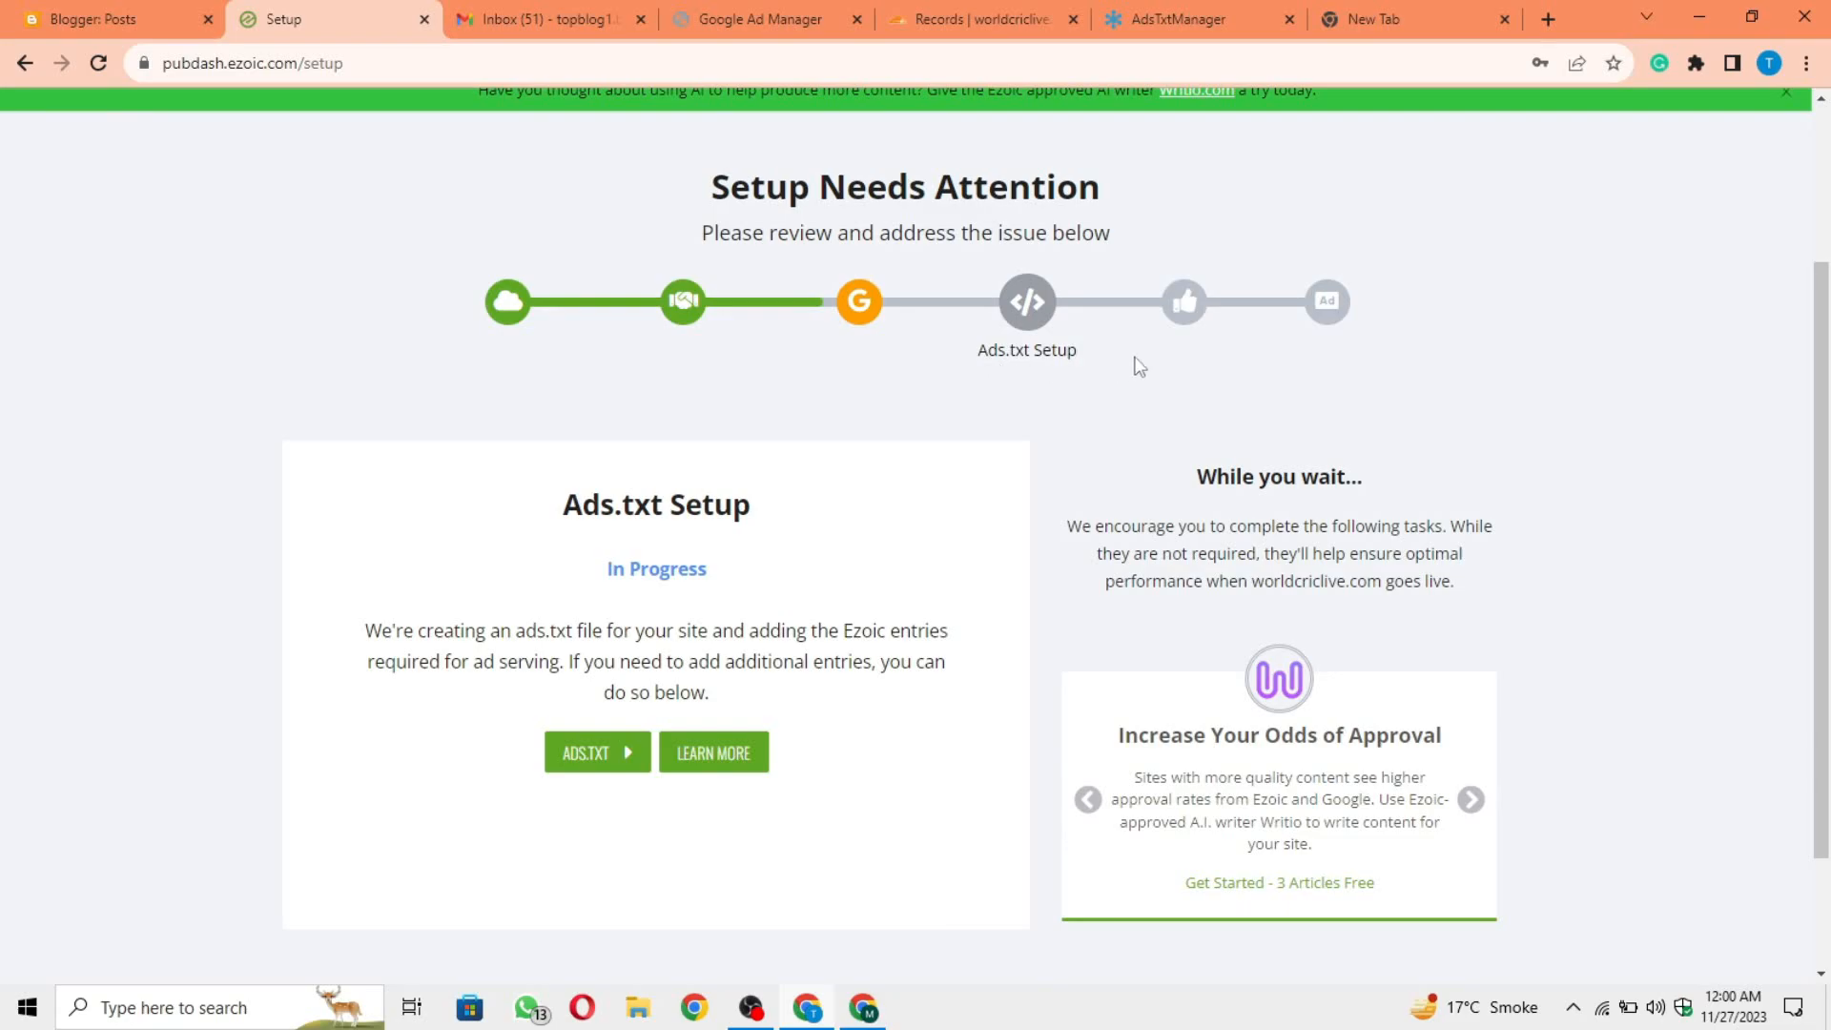
mouse_move(575, 576)
mouse_down()
mouse_move(738, 579)
mouse_move(579, 565)
mouse_up()
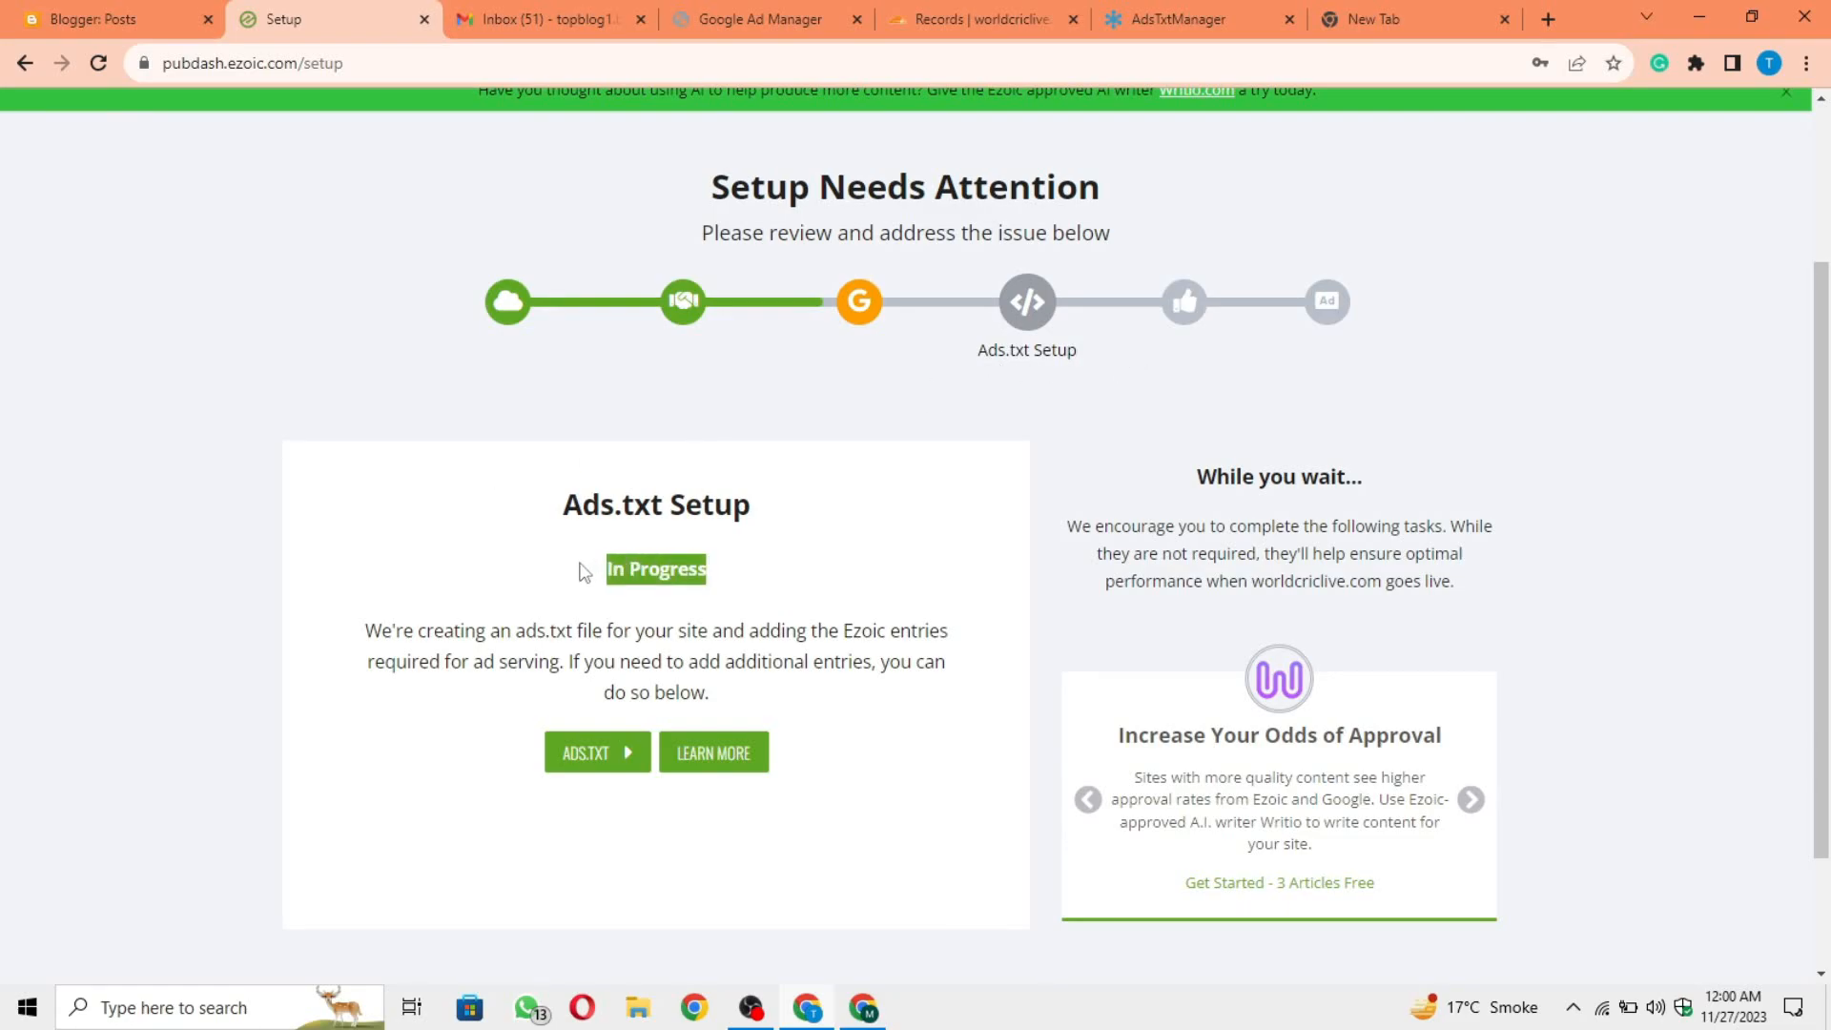
click(843, 571)
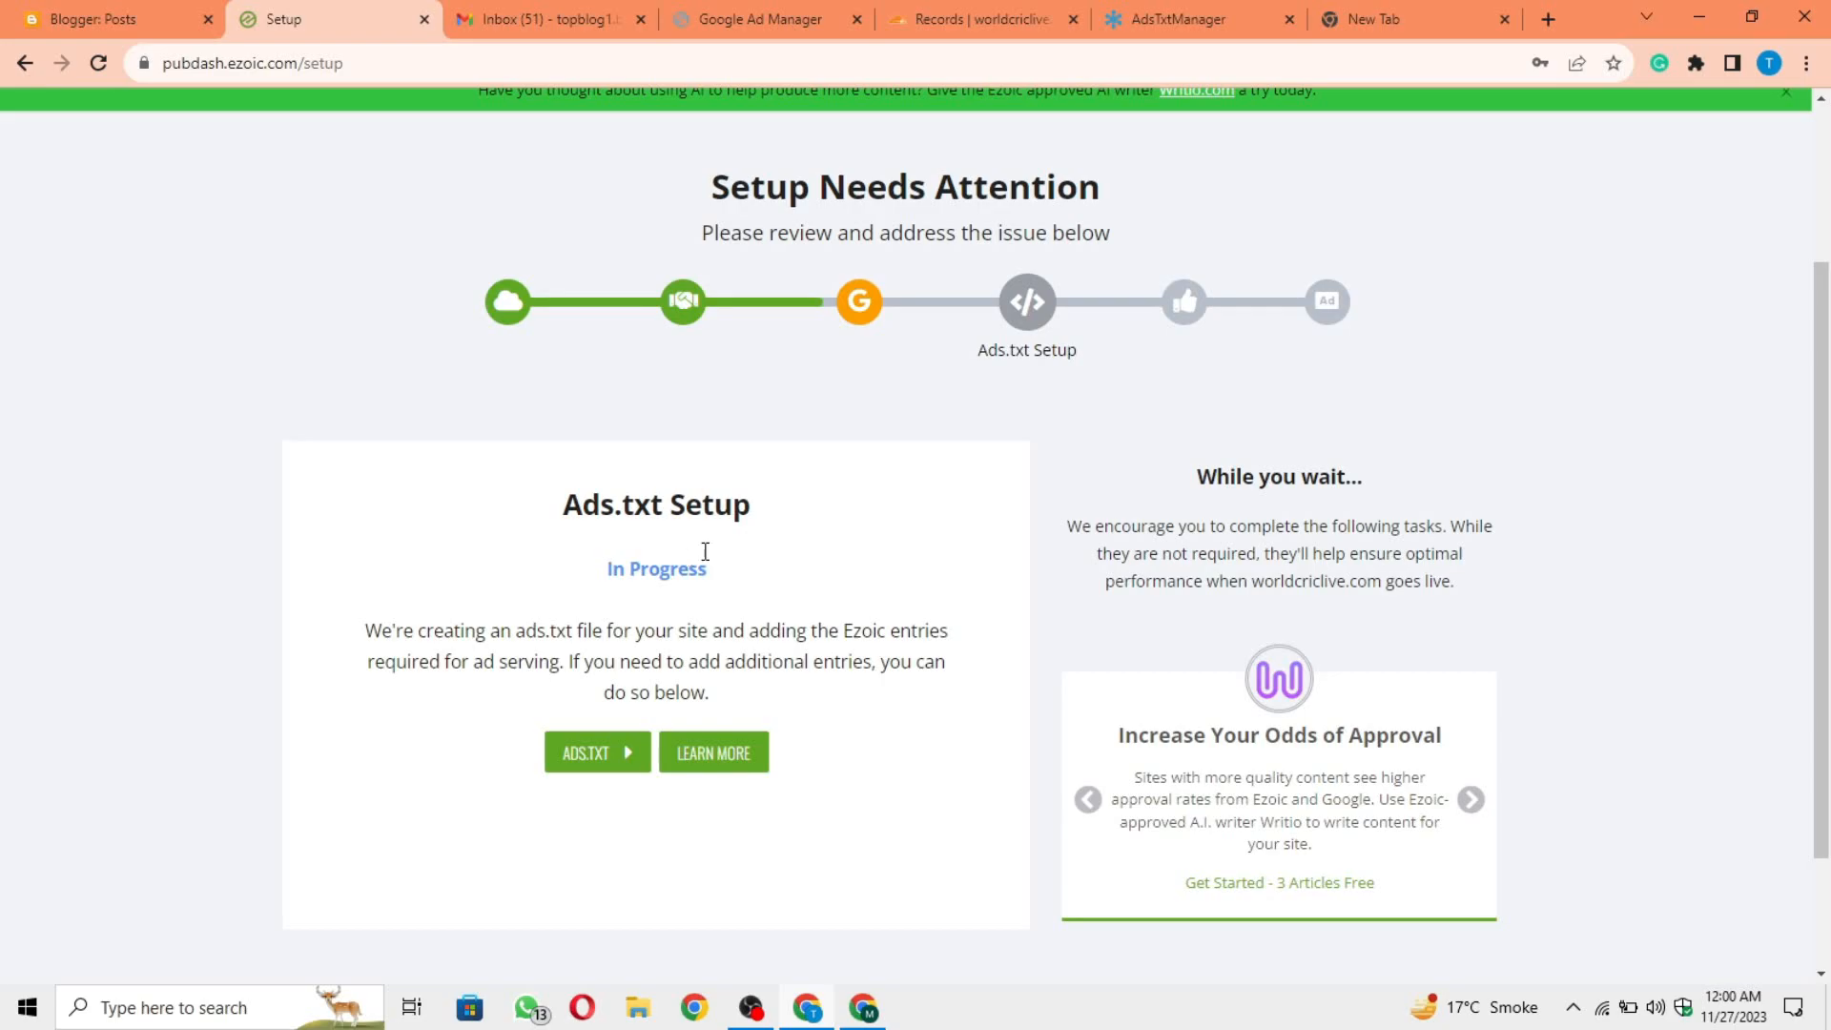
click(1185, 303)
drag(609, 570, 735, 569)
click(739, 574)
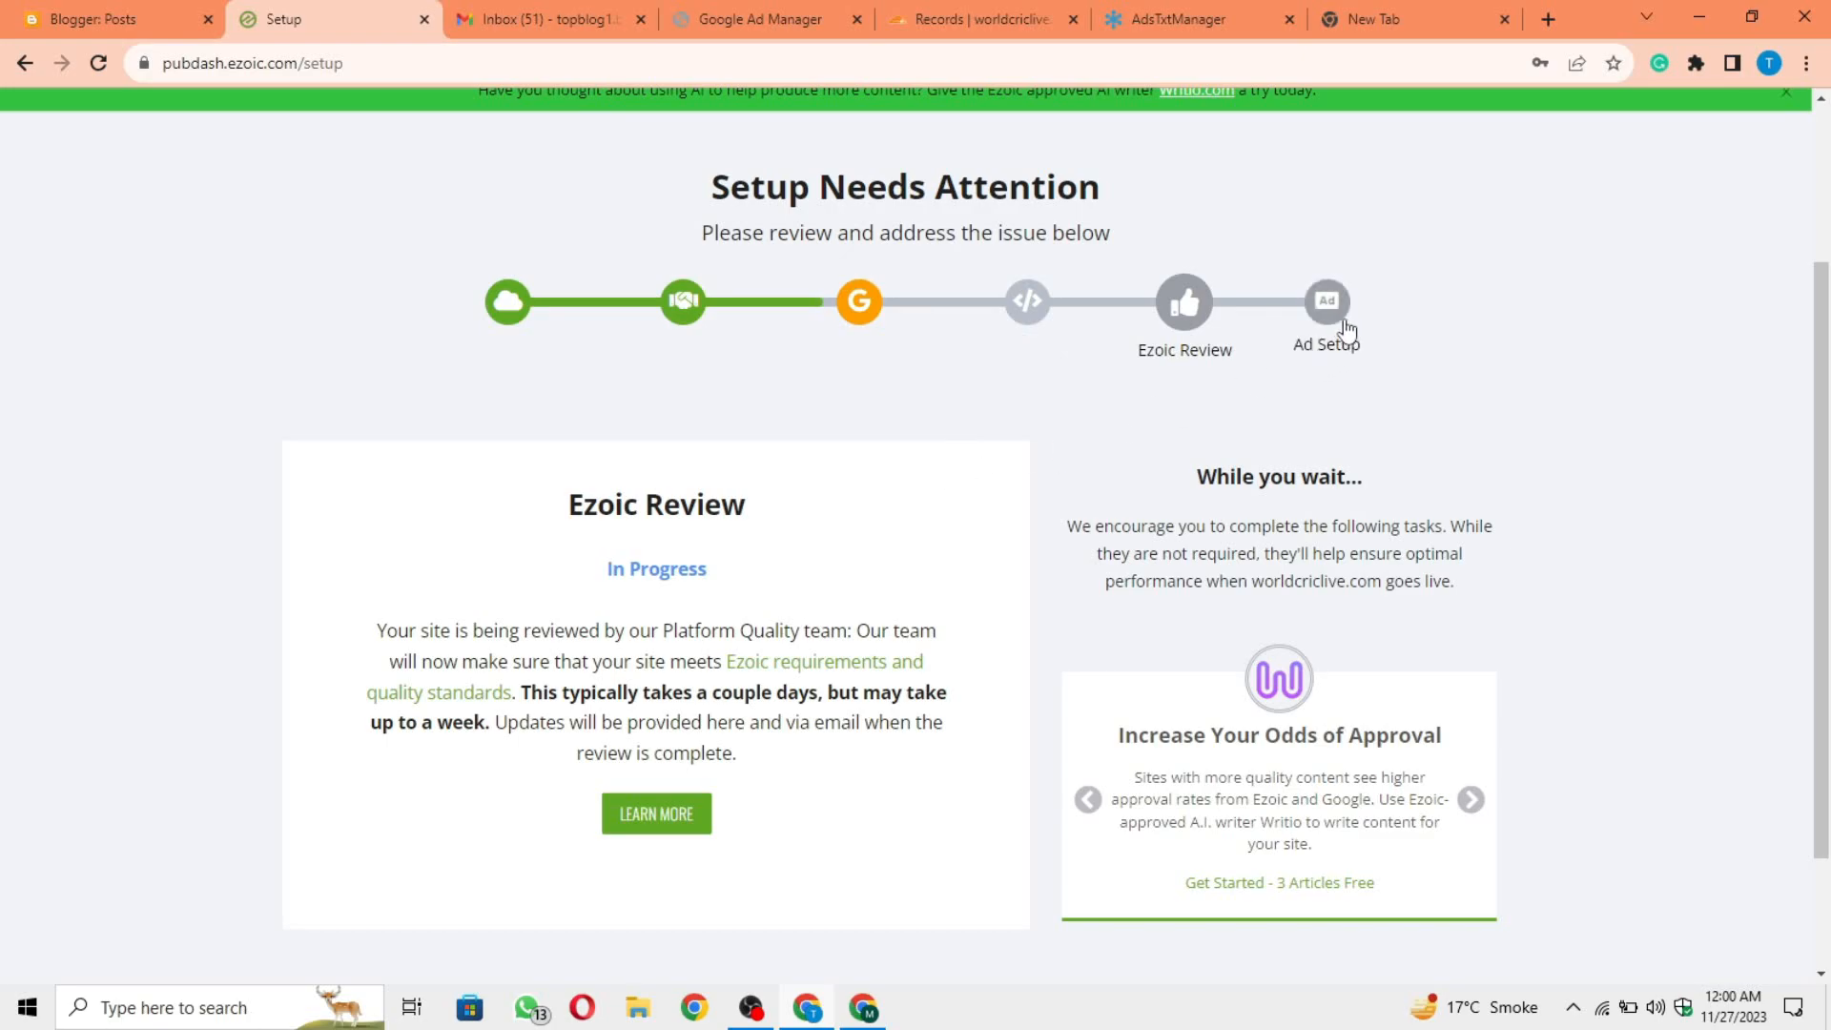
Step: Open the Ad Setup stage in Ezoic's setup overview and check its status
click(1339, 324)
drag(584, 519, 593, 568)
click(774, 568)
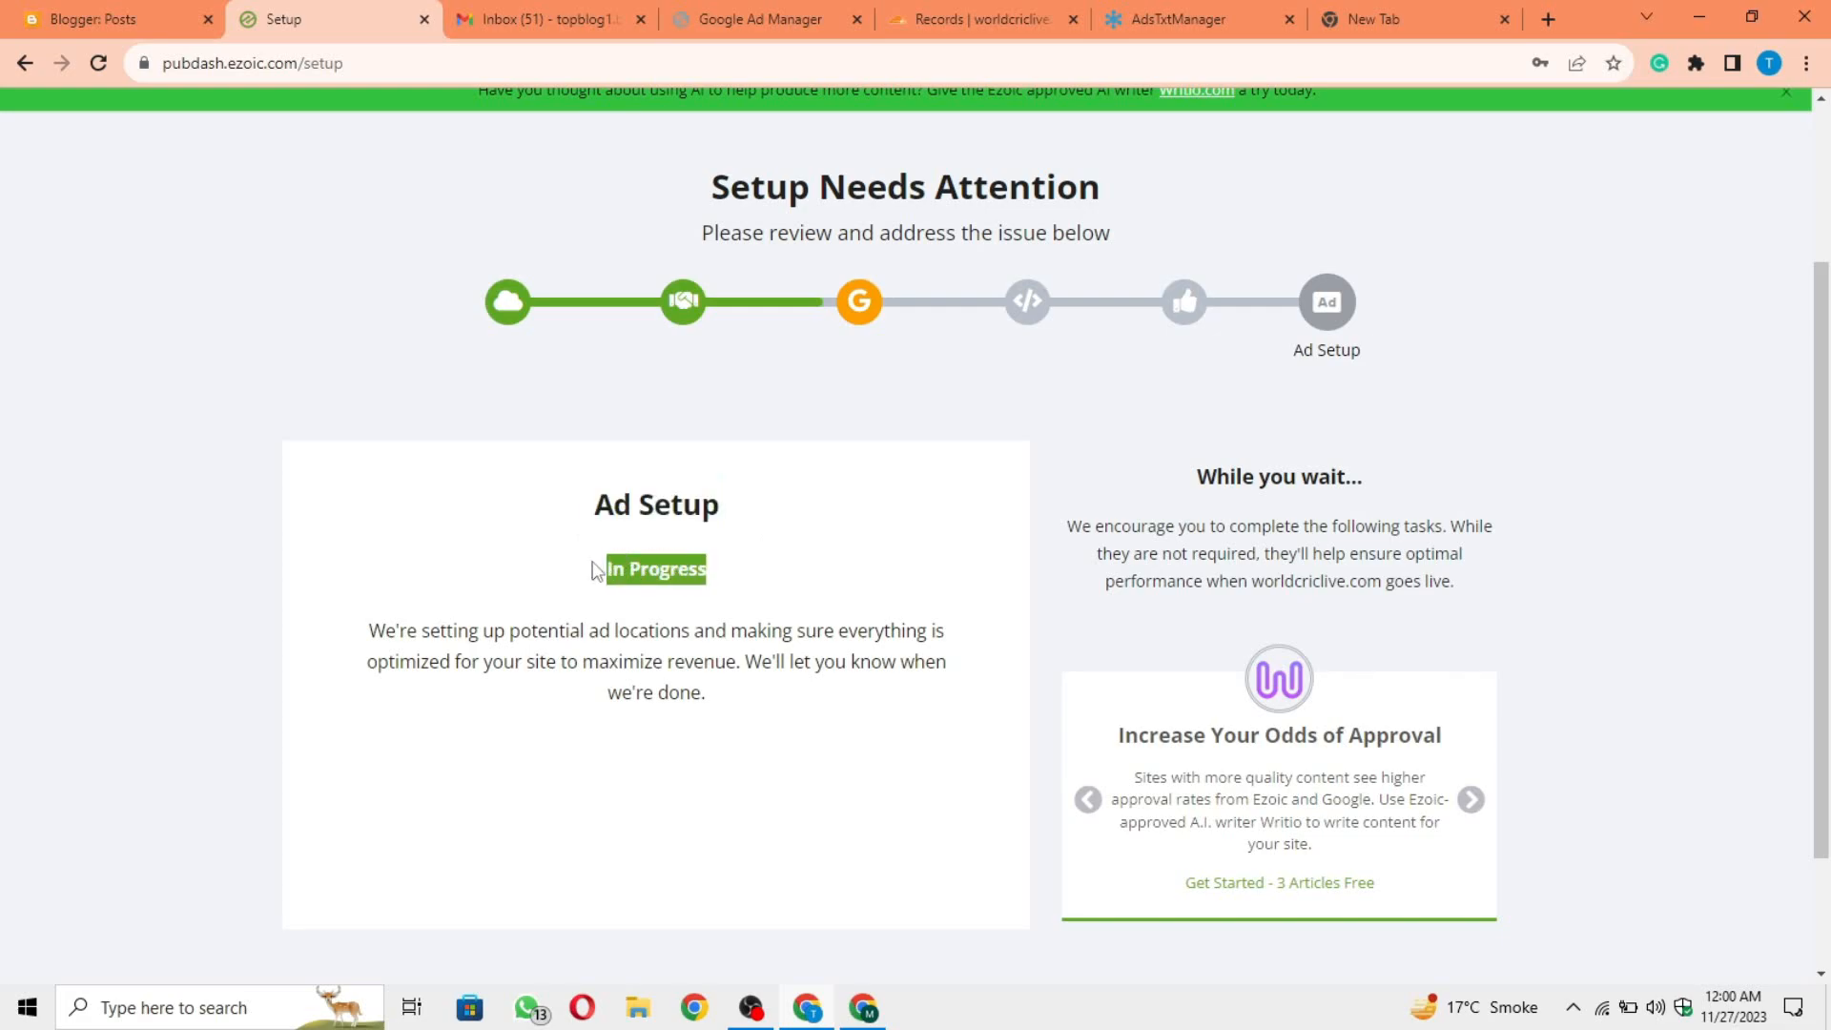
click(763, 599)
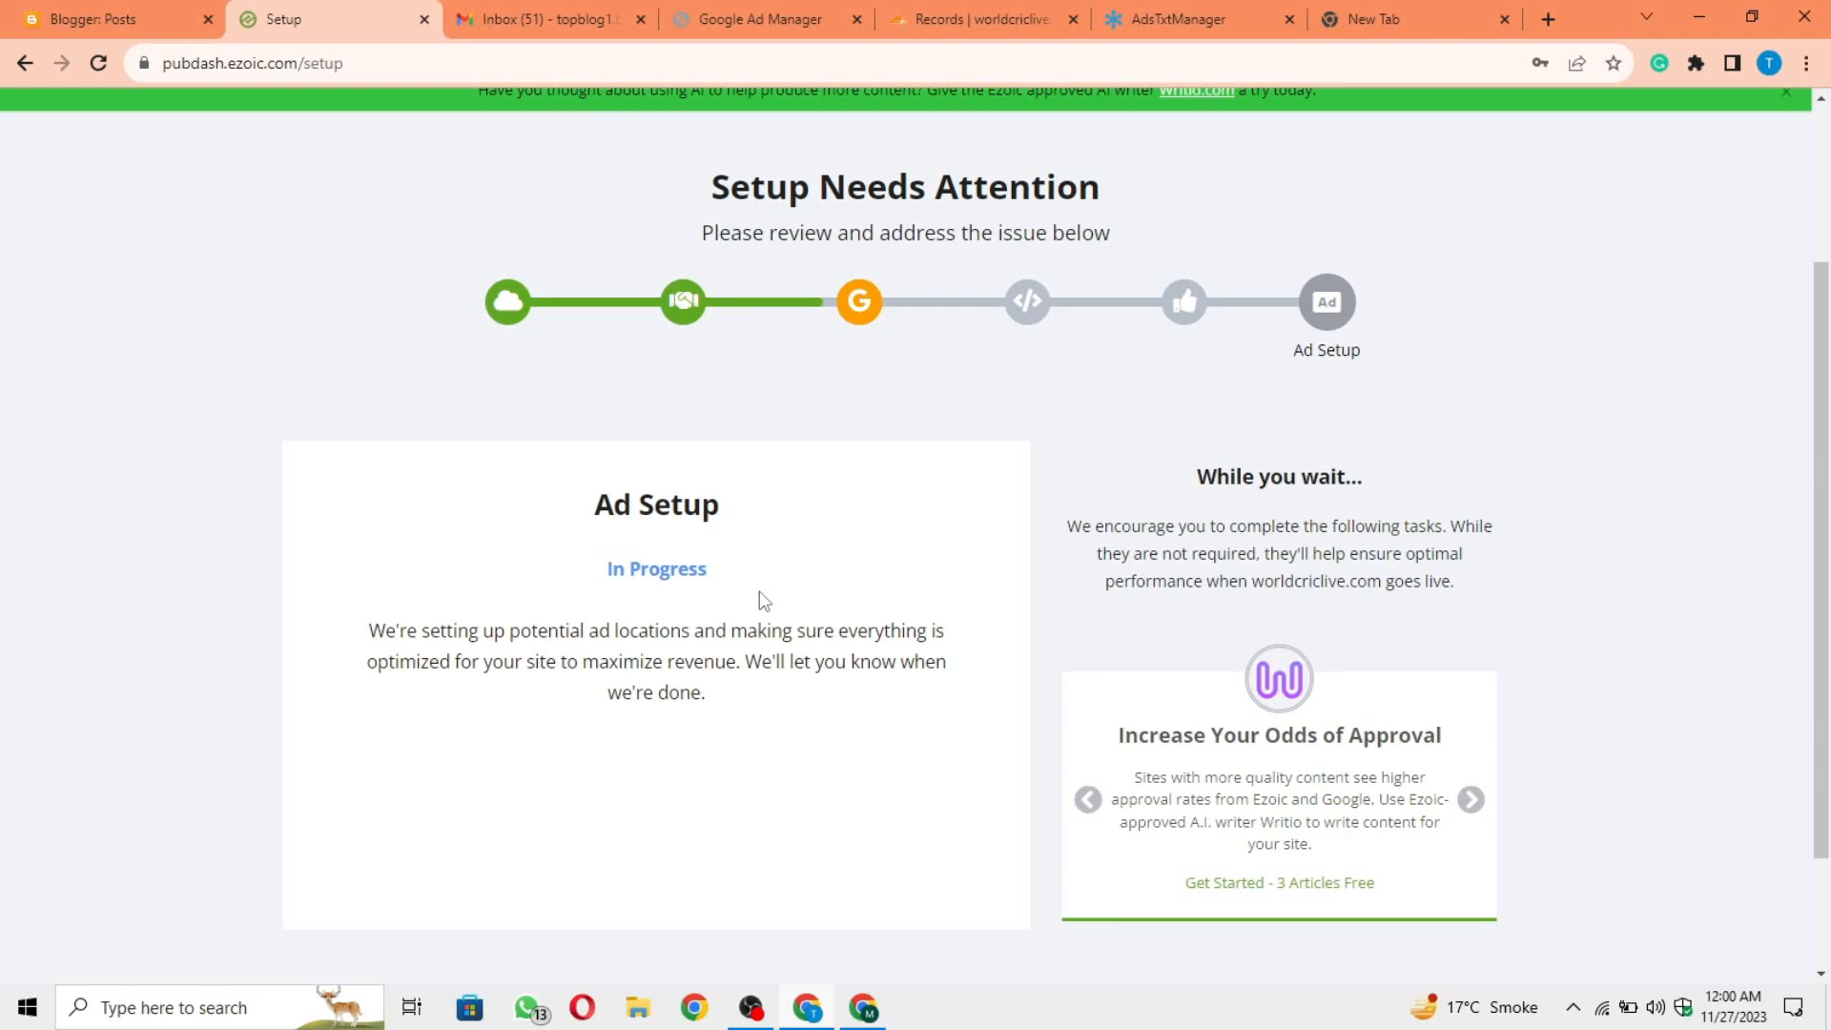
scroll(759, 599, up, 3)
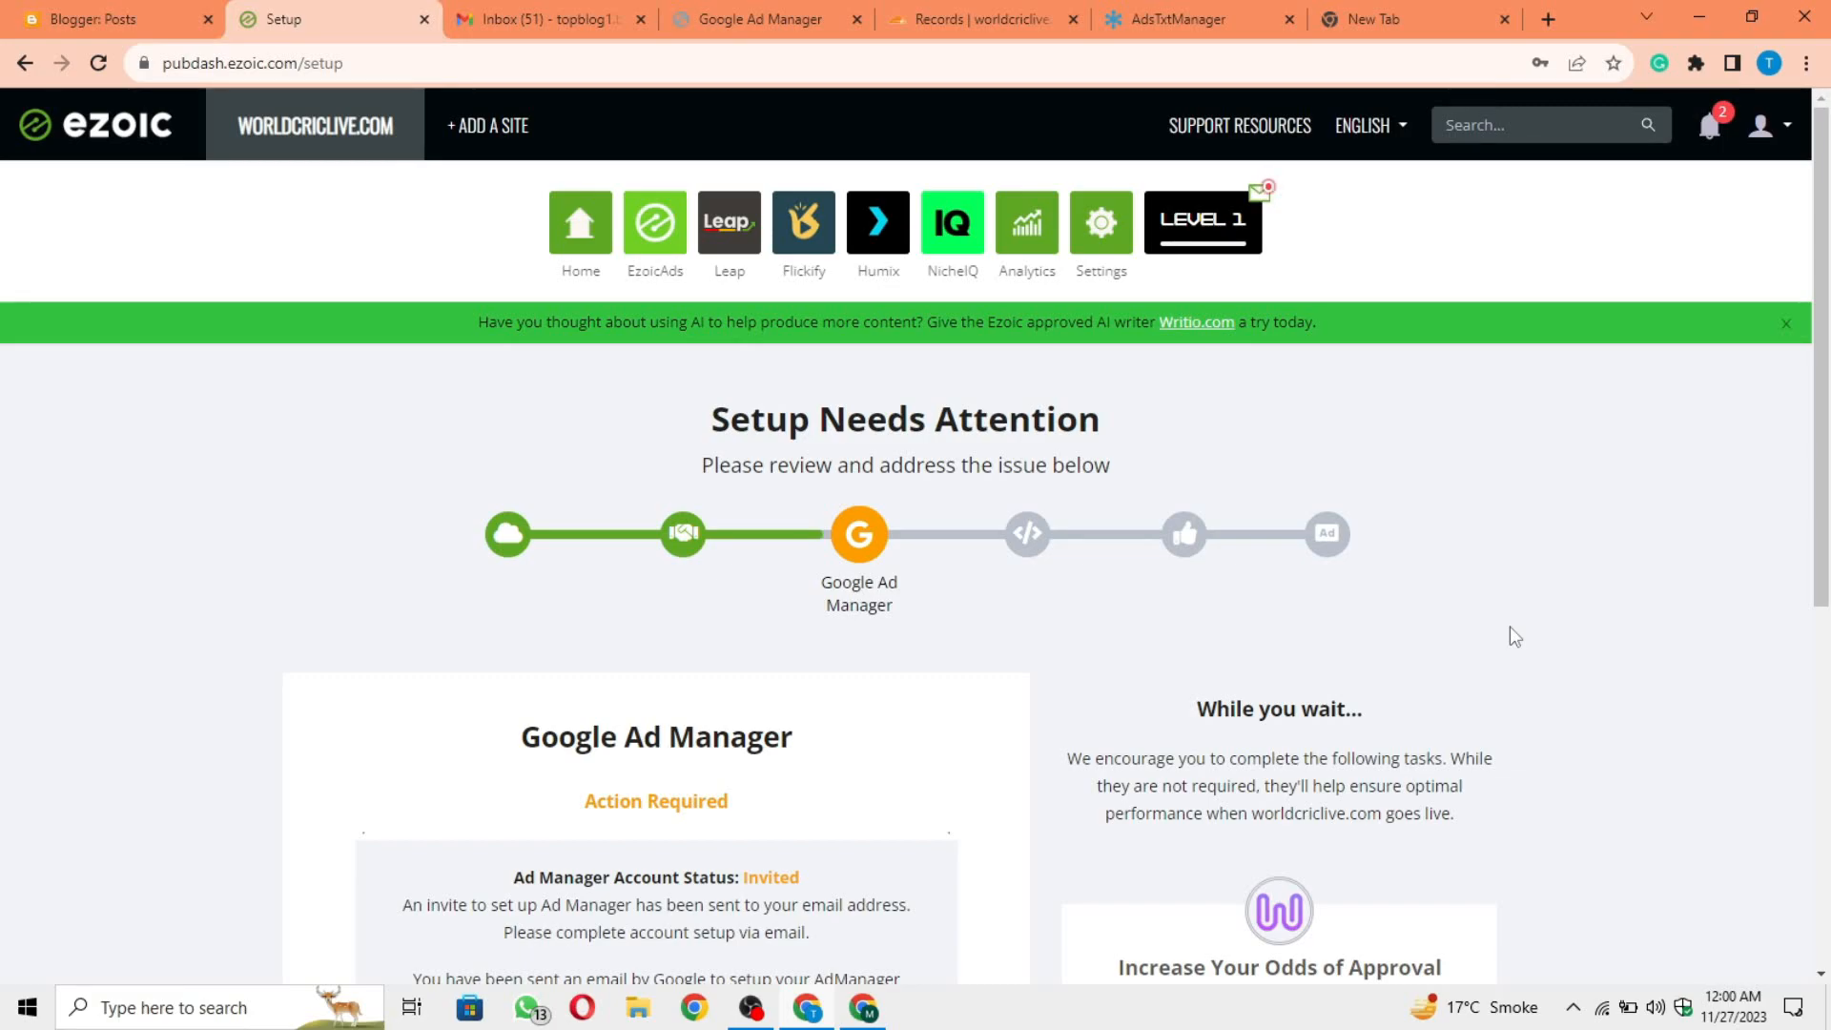
Step: Check the account review page in Google Ad Manager and the Ads.txt Manager home page, and return to Ezoic's setup overview
click(772, 17)
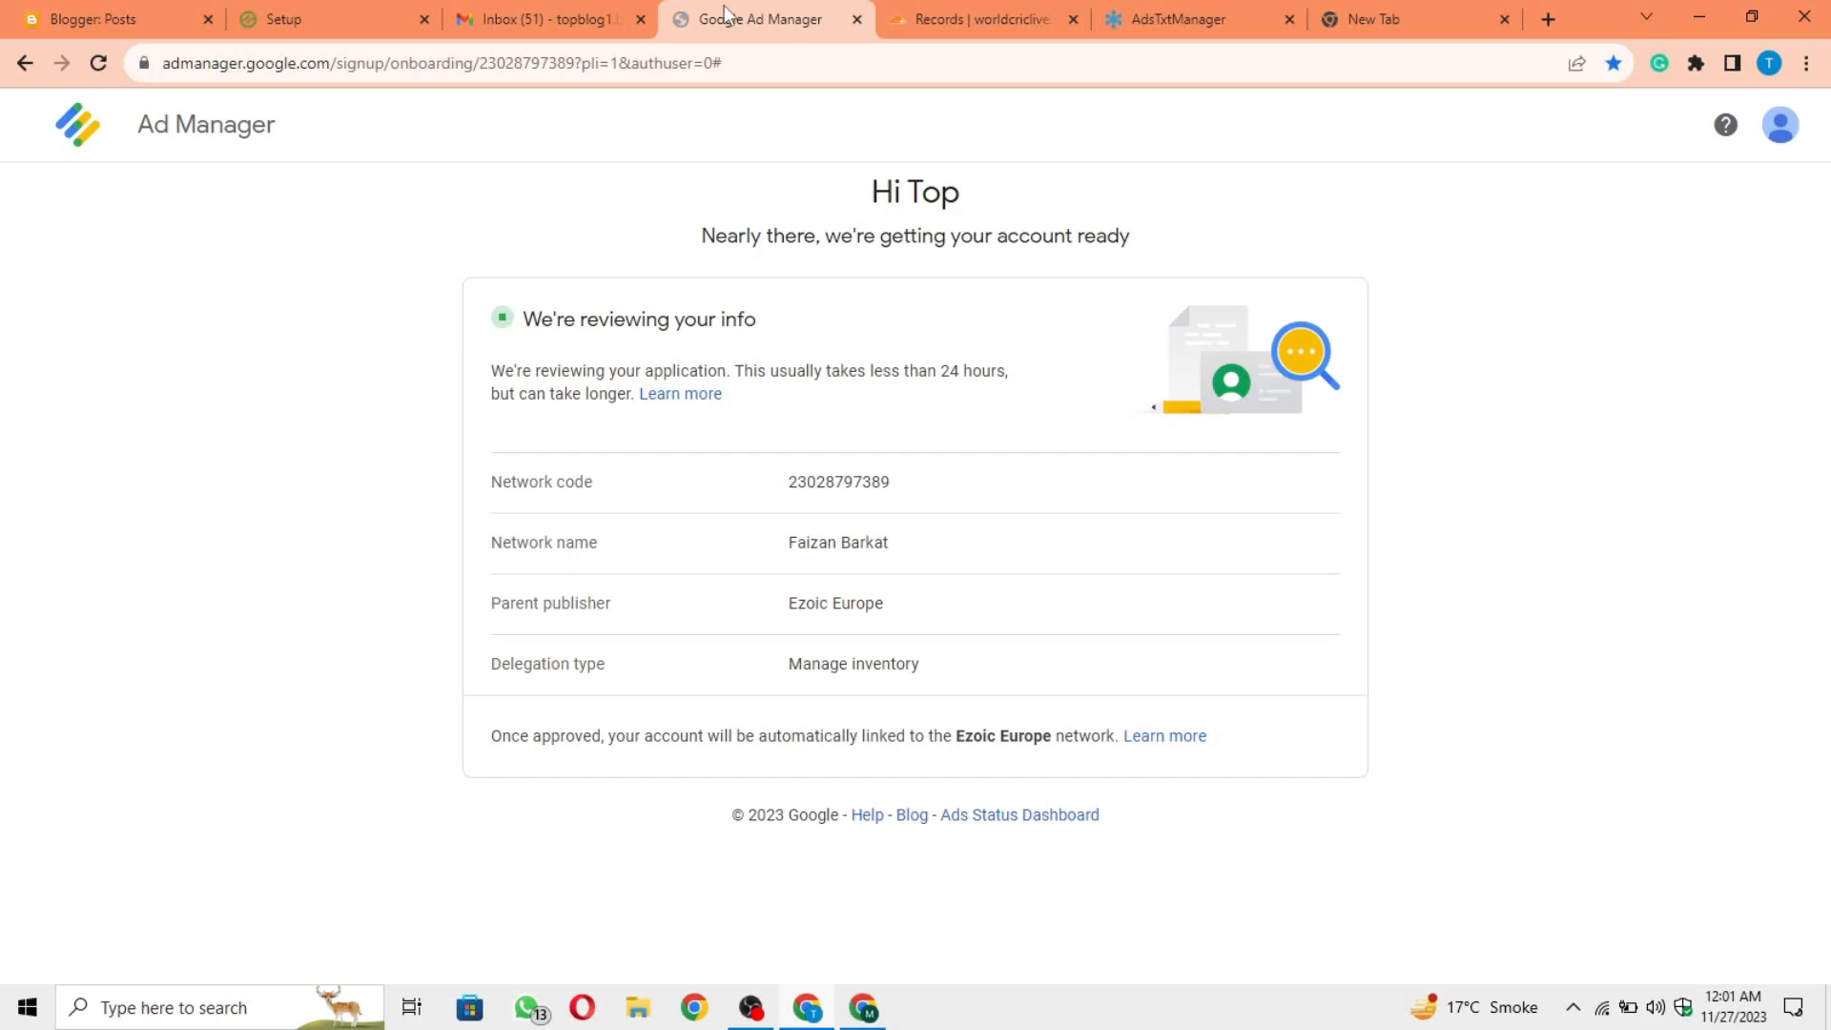
click(1159, 6)
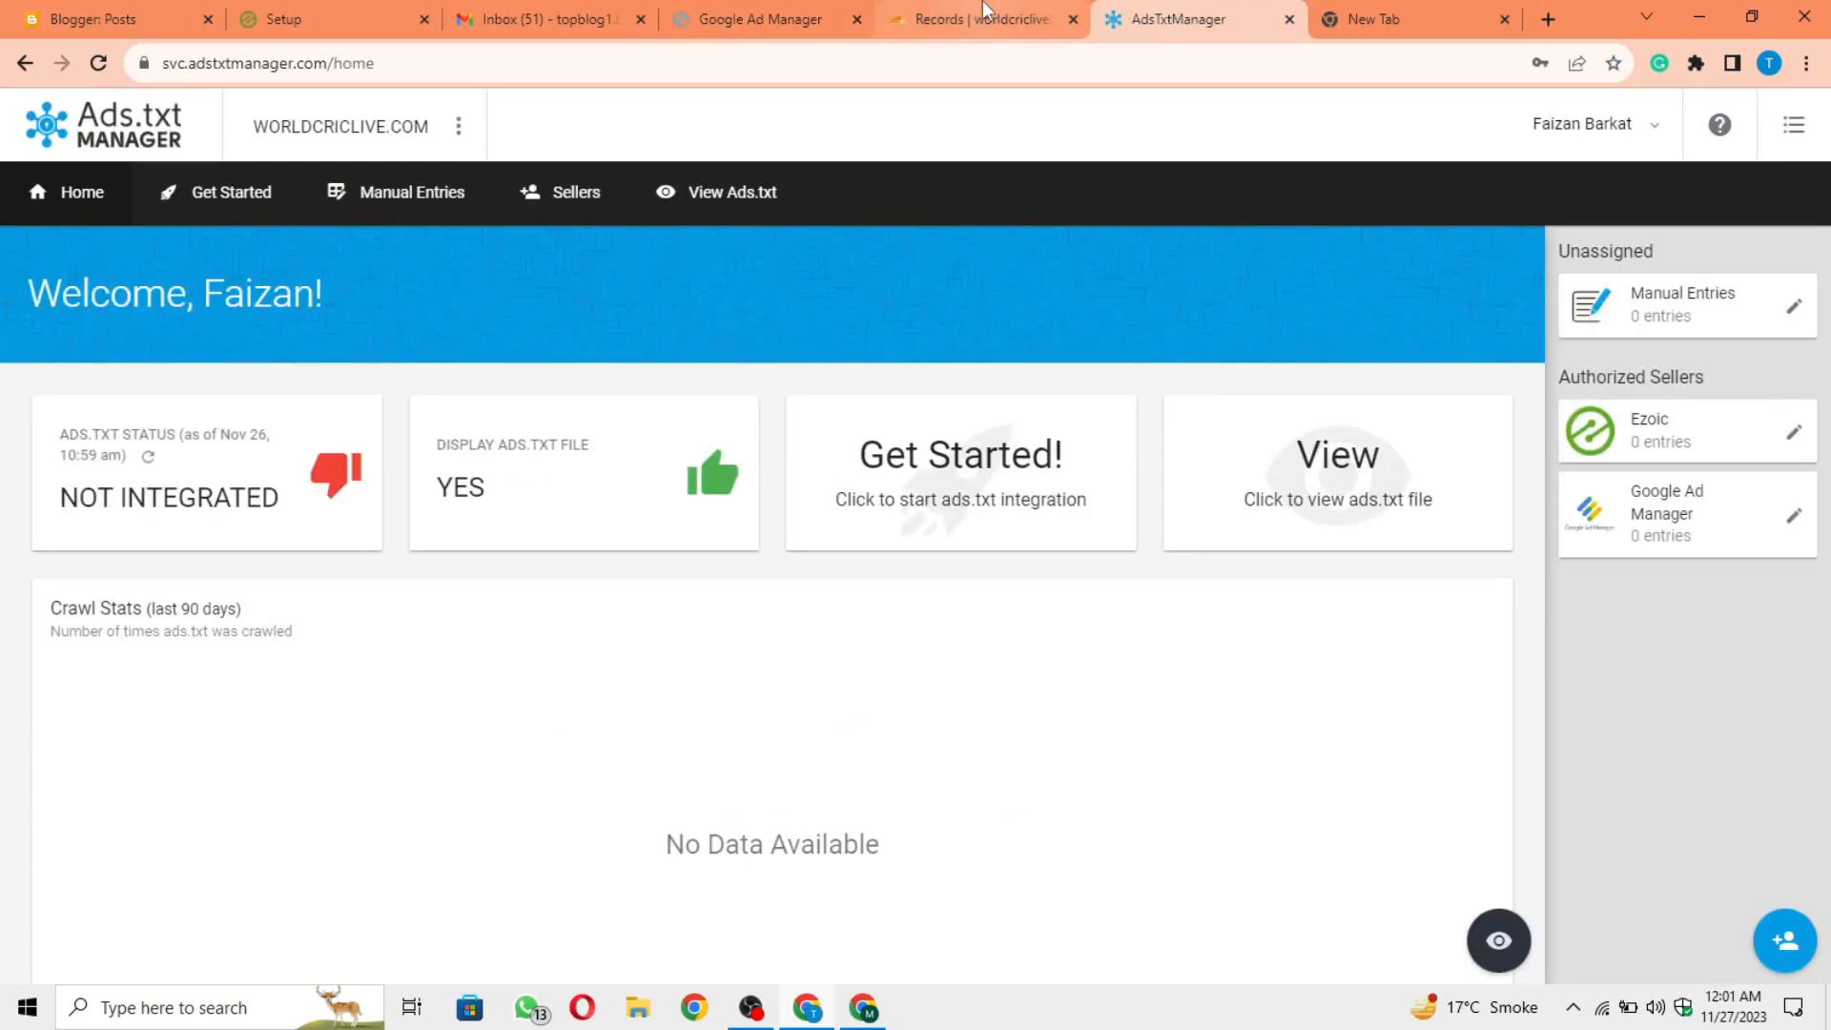
click(763, 17)
click(324, 17)
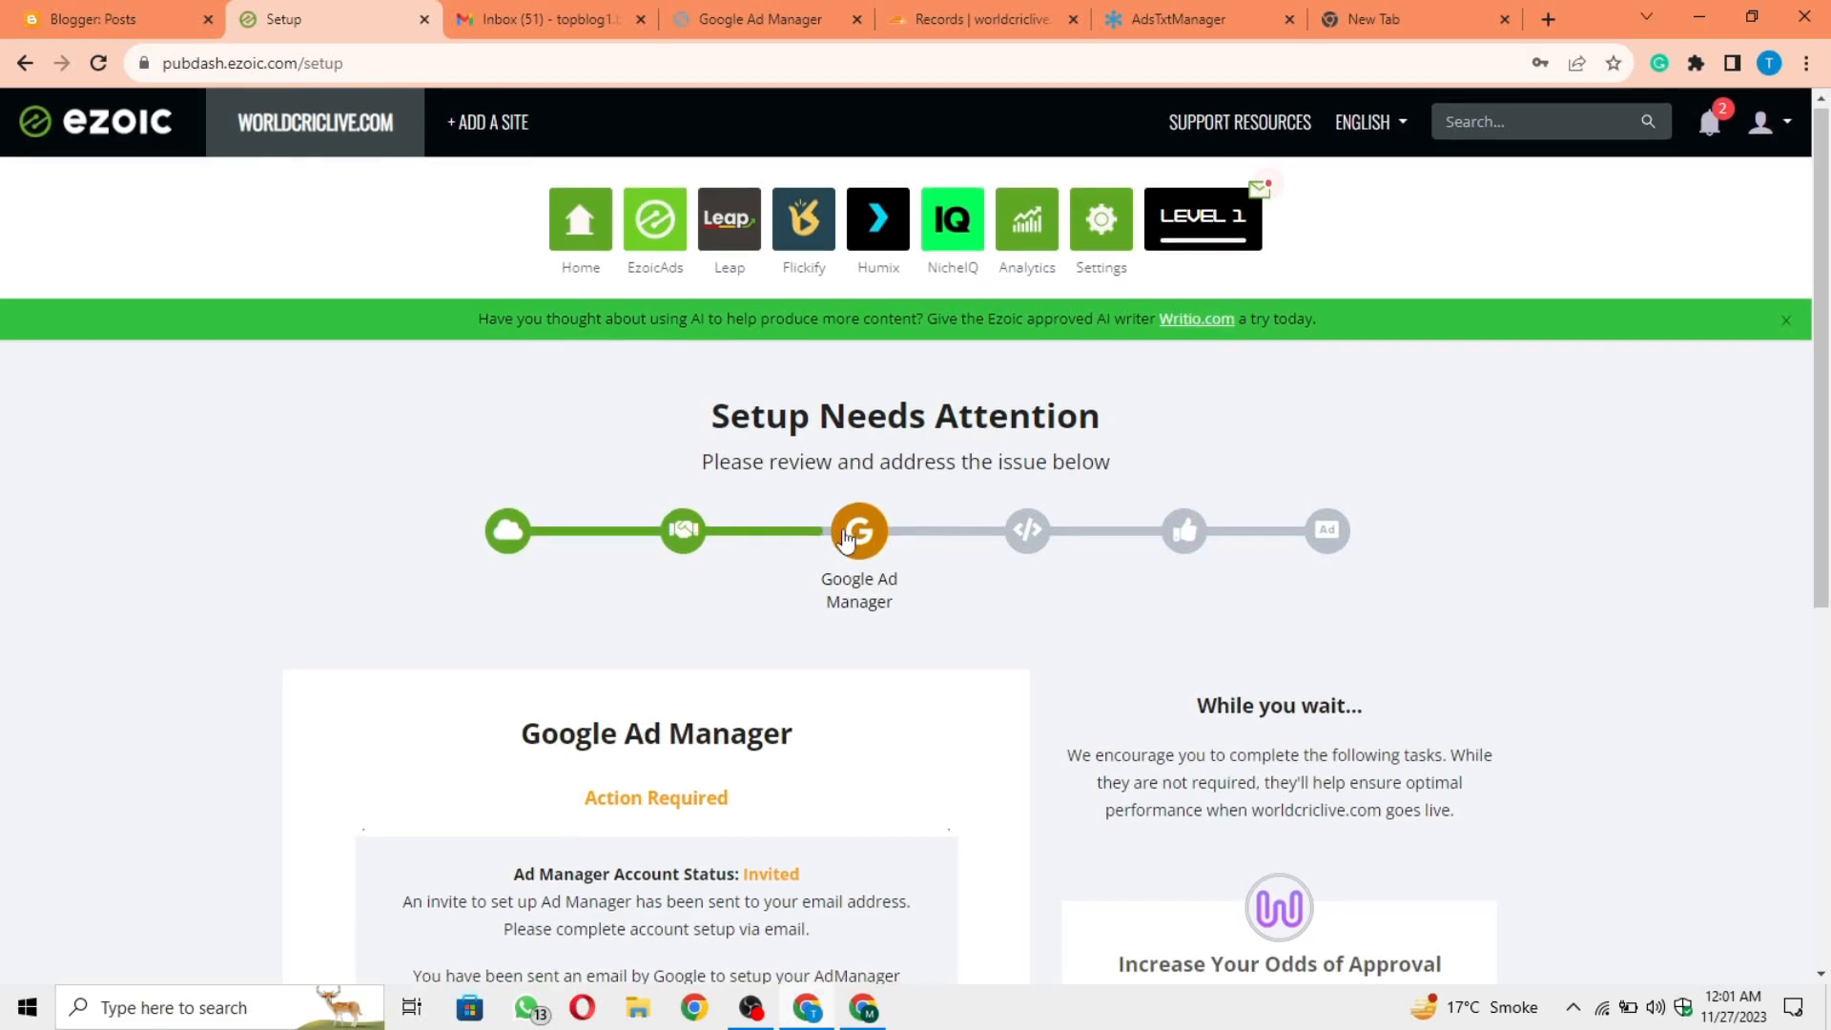
Step: Review the Google Ad Manager stage in Ezoic's setup and compare it with the application status in Google Ad Manager
scroll(844, 539, down, 1)
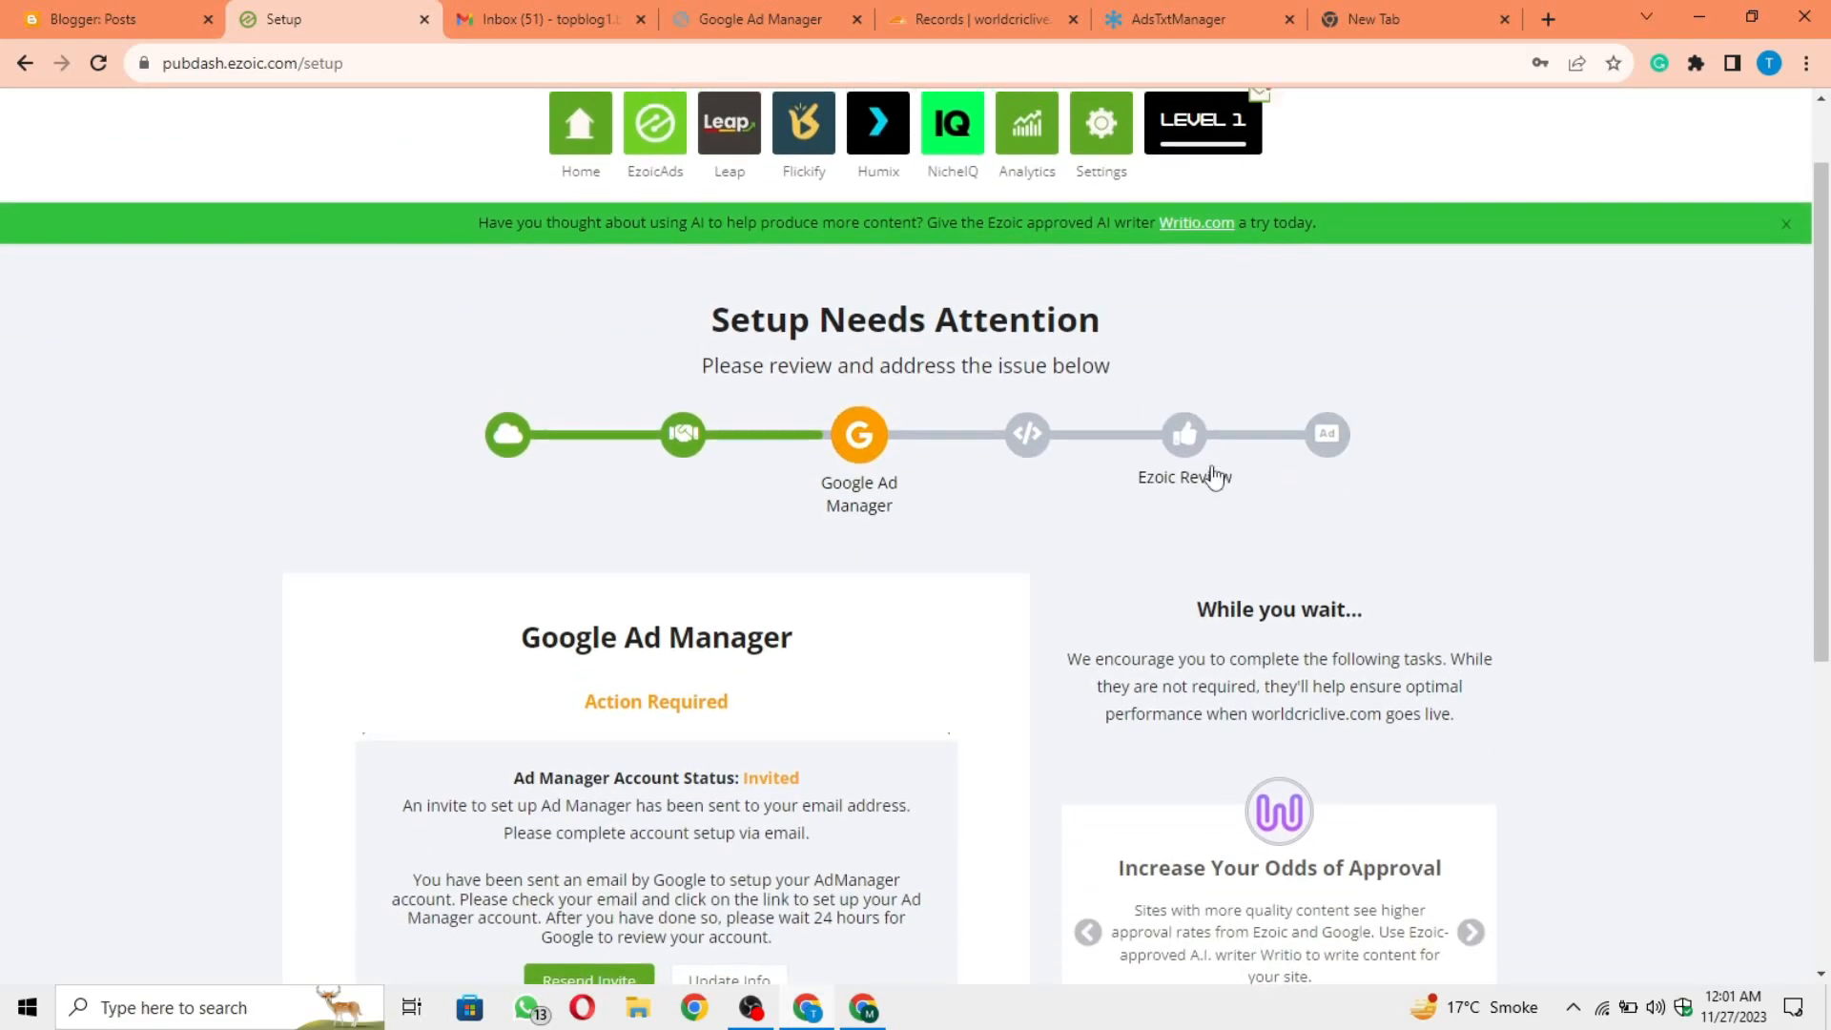
scroll(1214, 477, up, 1)
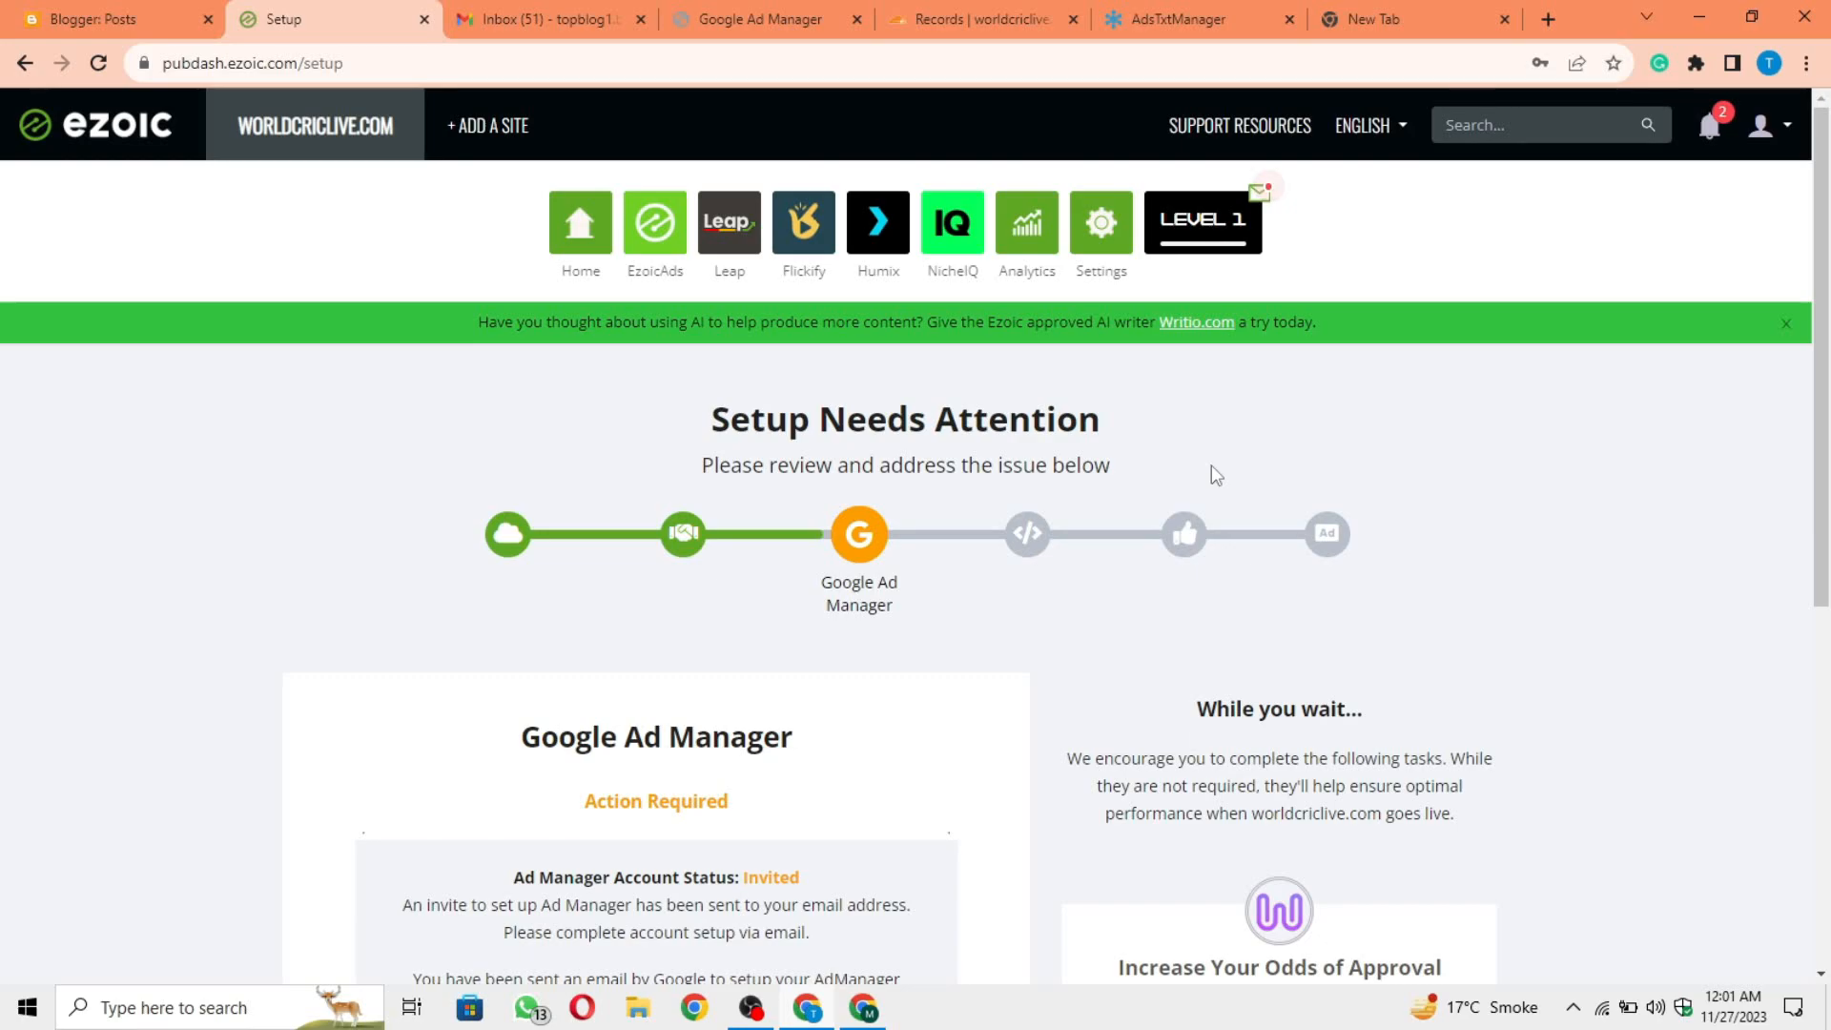
scroll(1211, 467, down, 2)
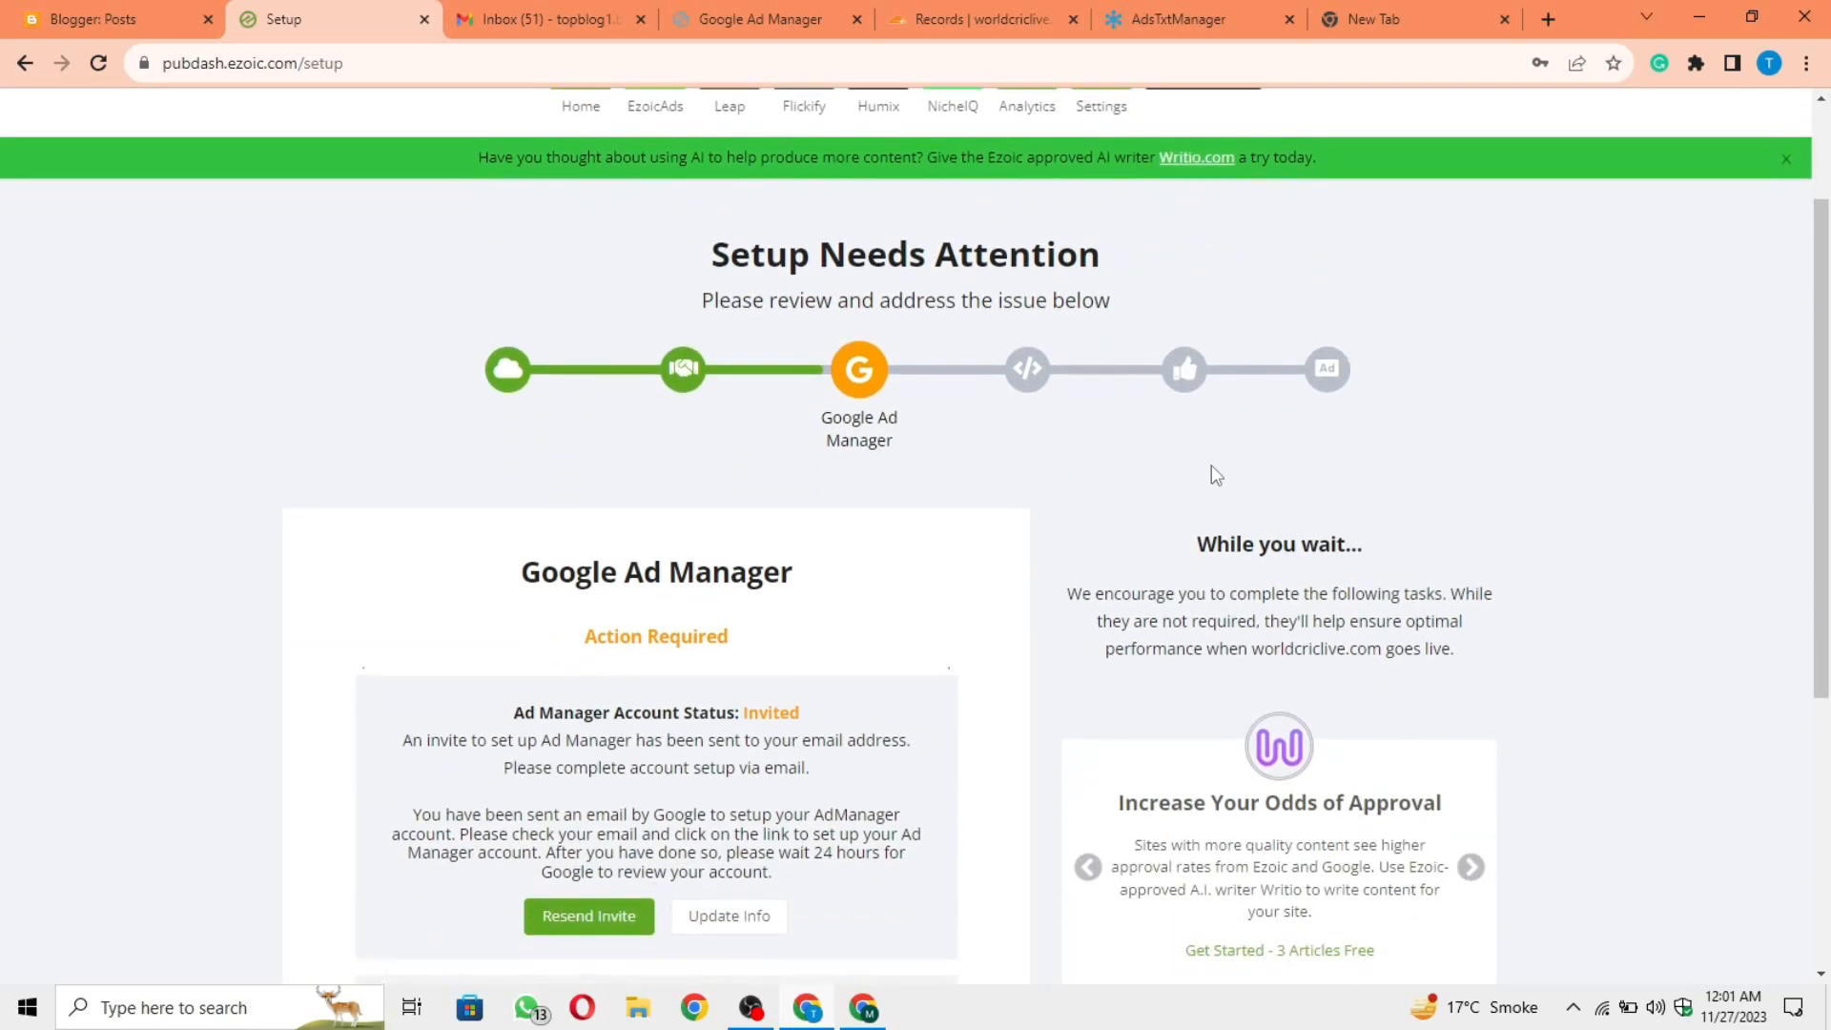
scroll(1212, 466, down, 1)
scroll(1212, 467, up, 3)
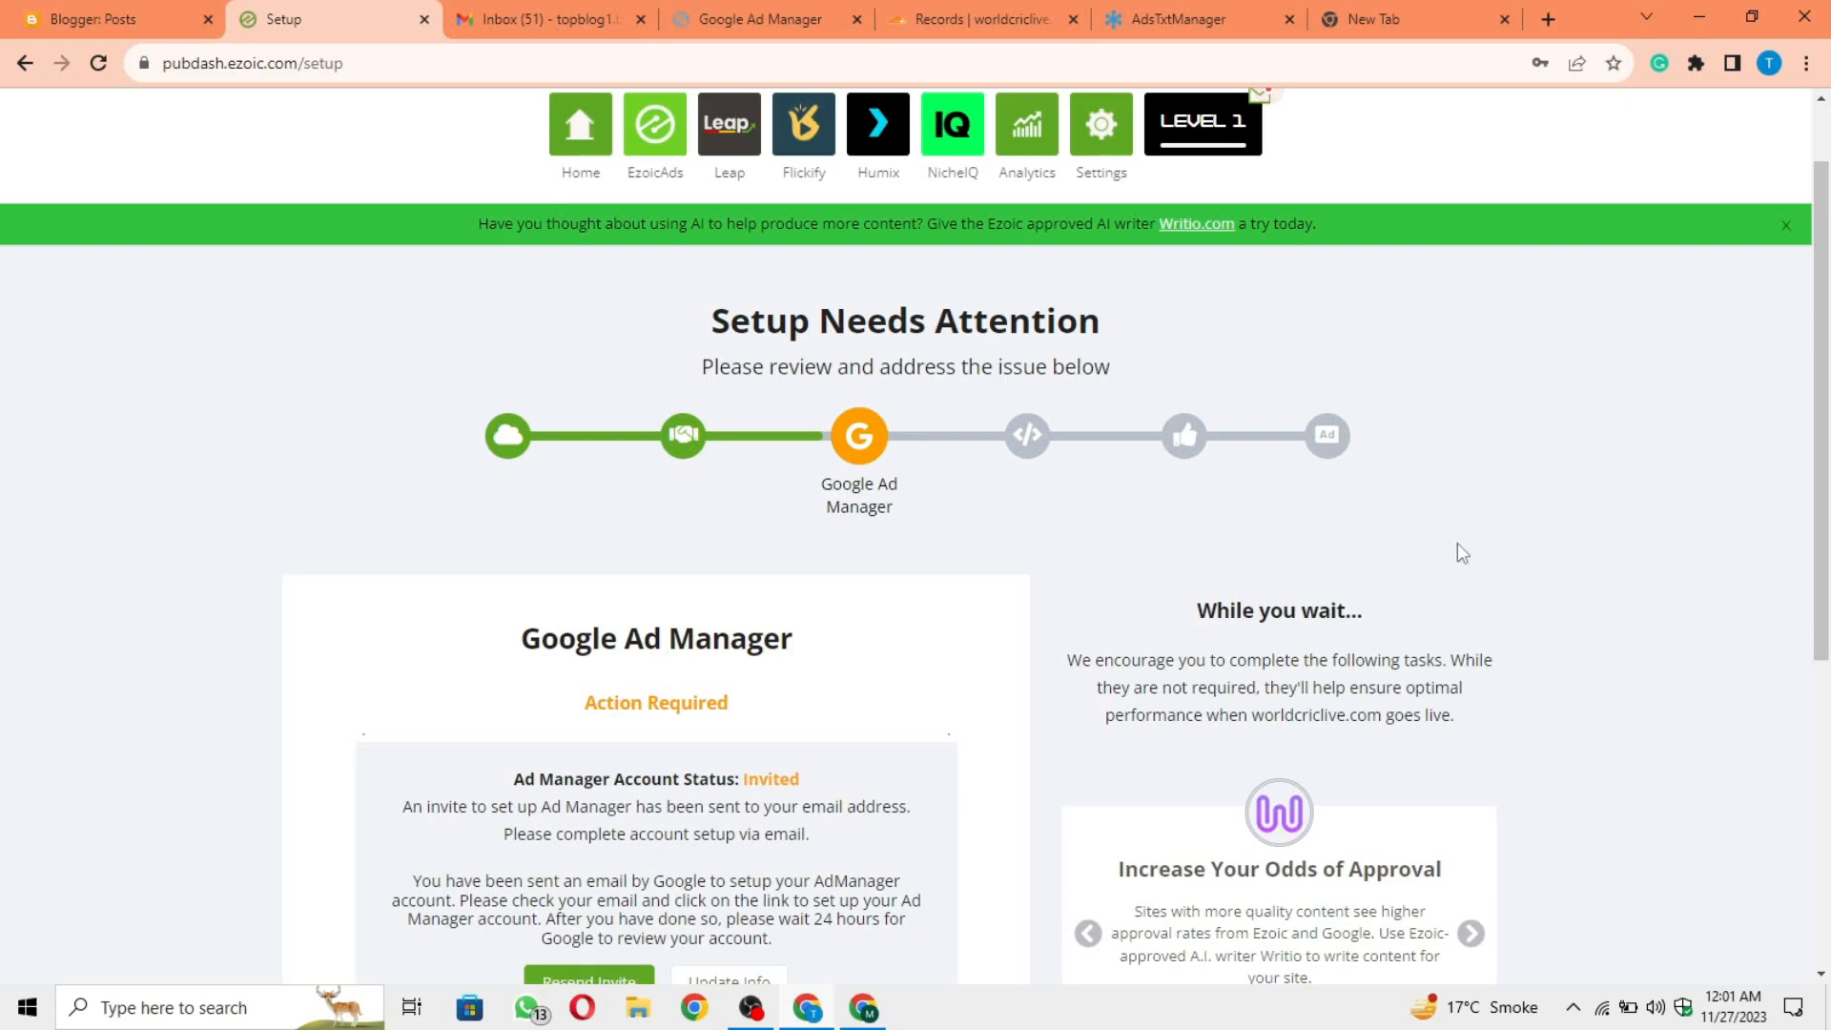
scroll(1497, 567, down, 1)
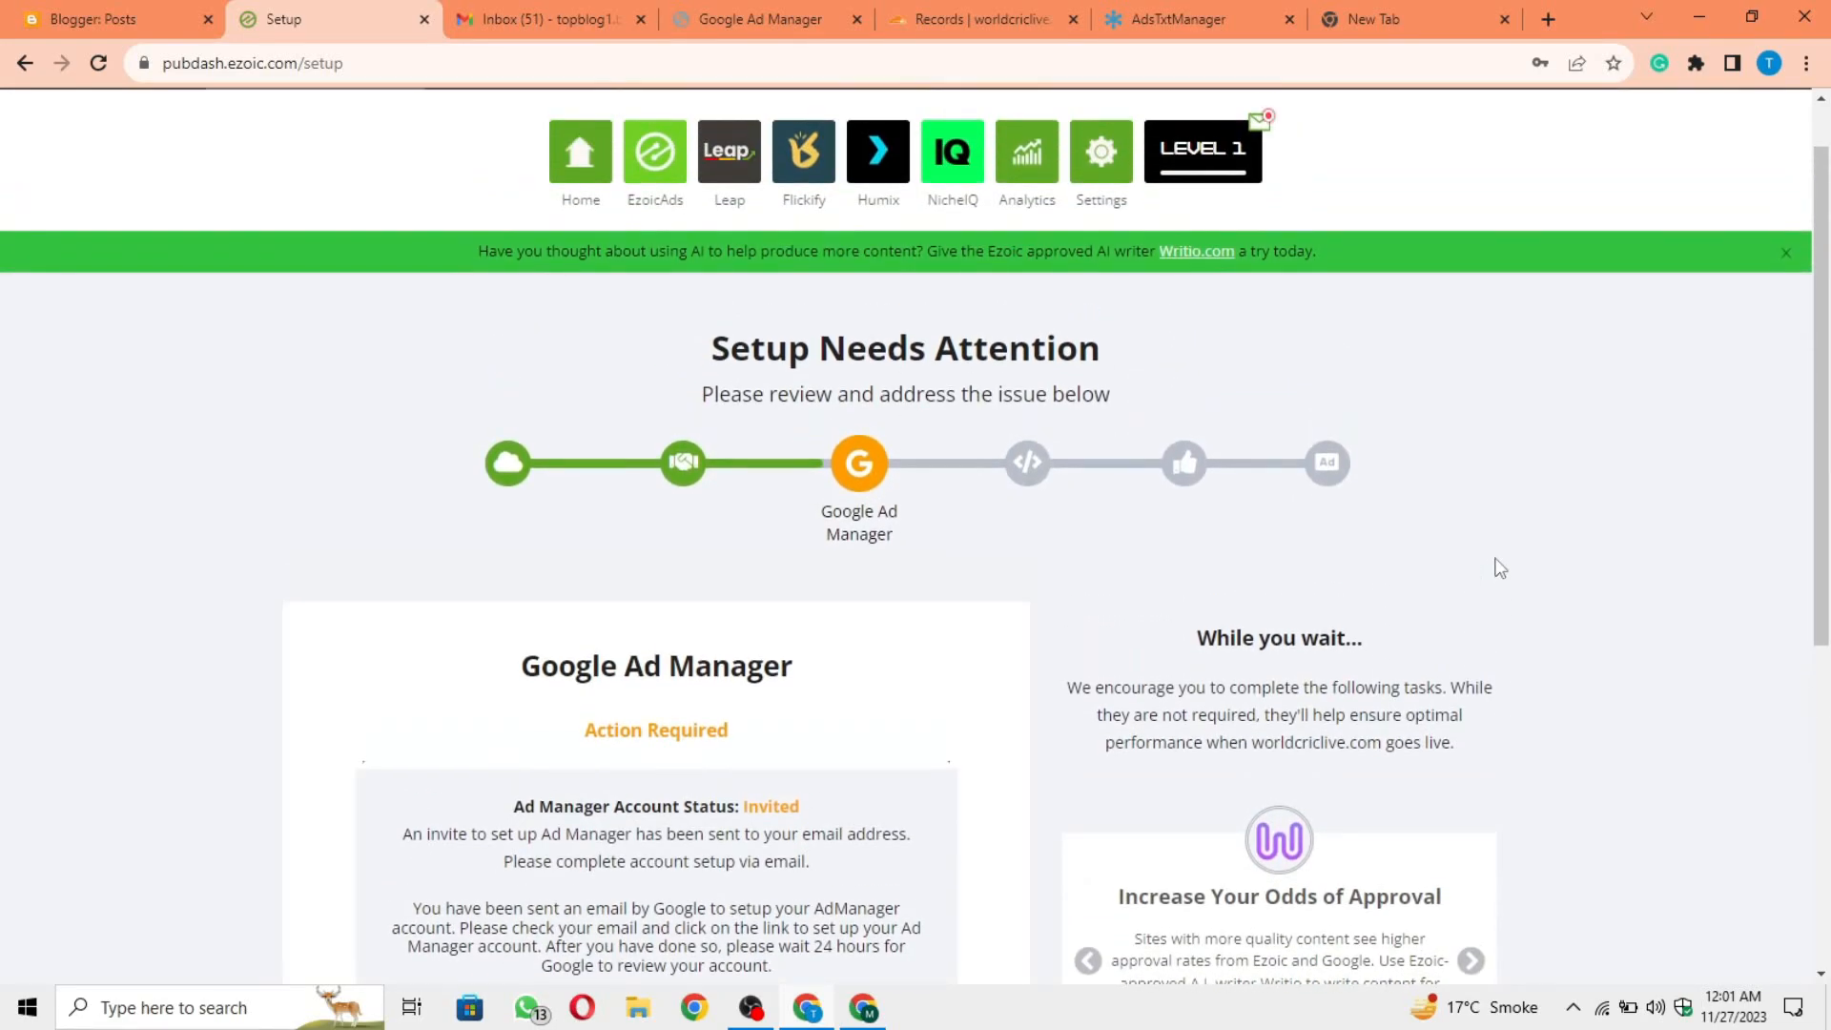
scroll(1499, 568, up, 1)
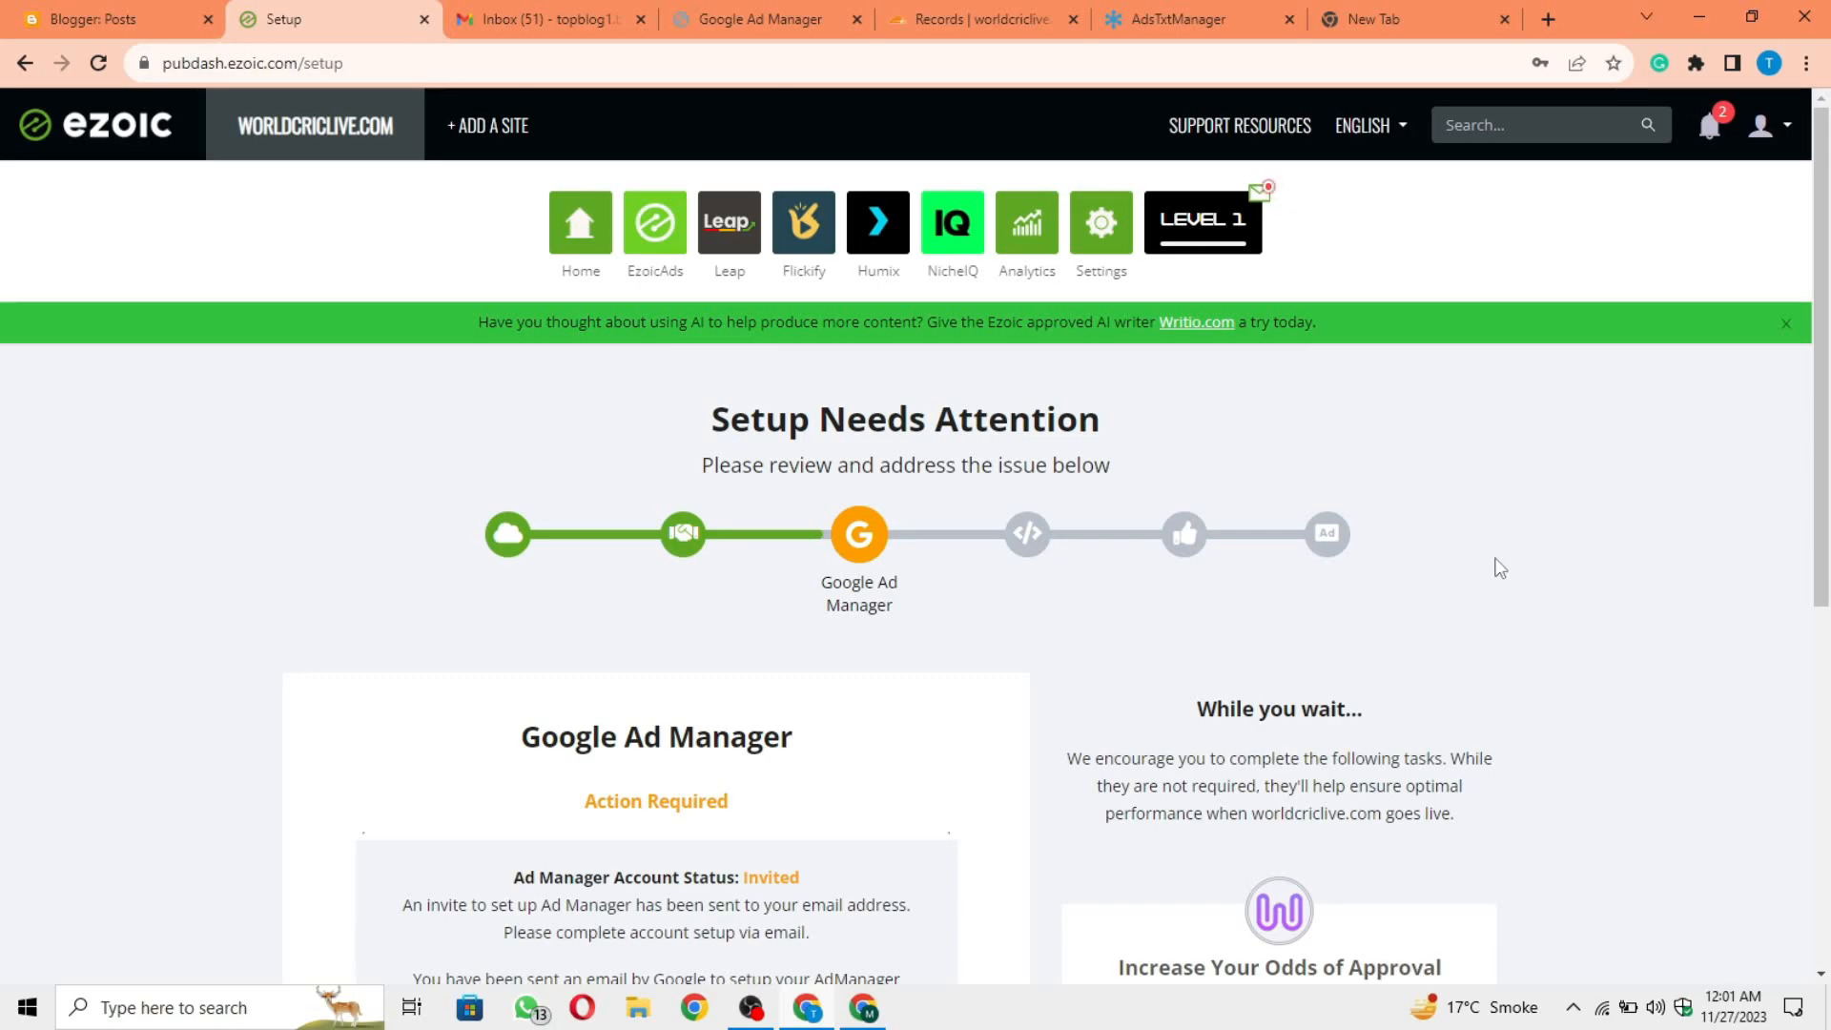
click(800, 26)
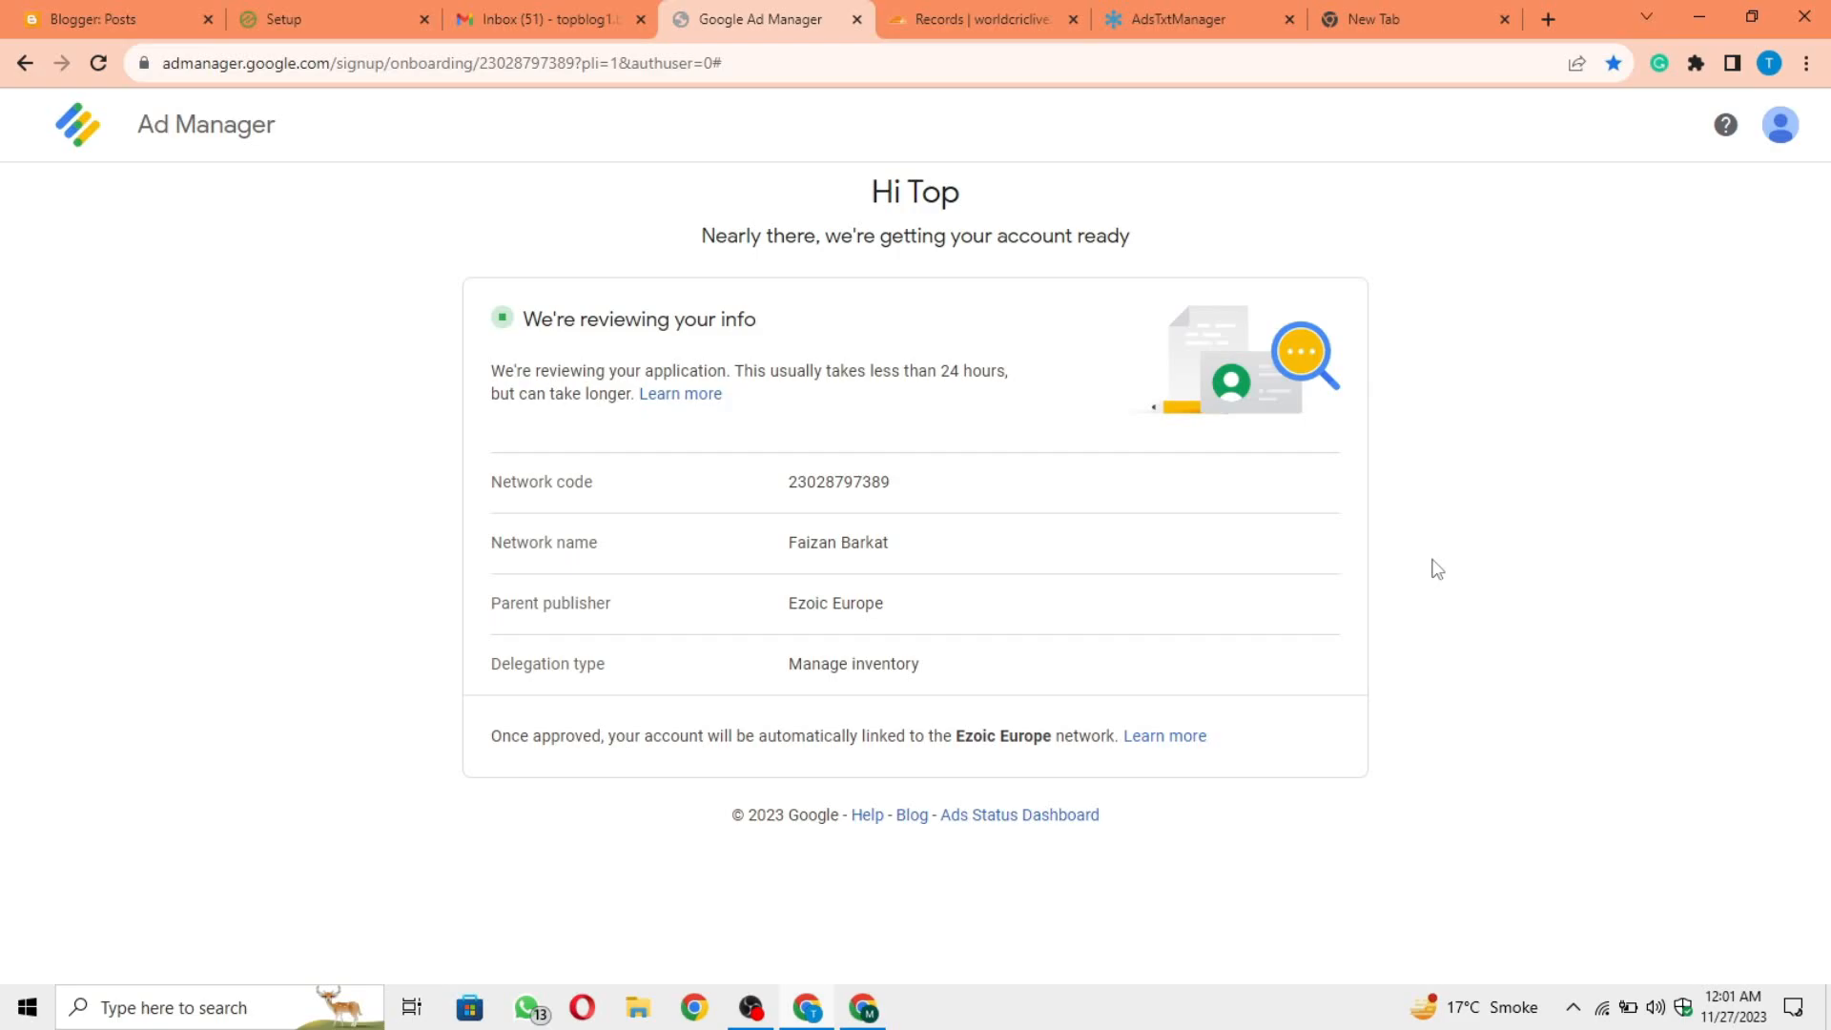
click(399, 13)
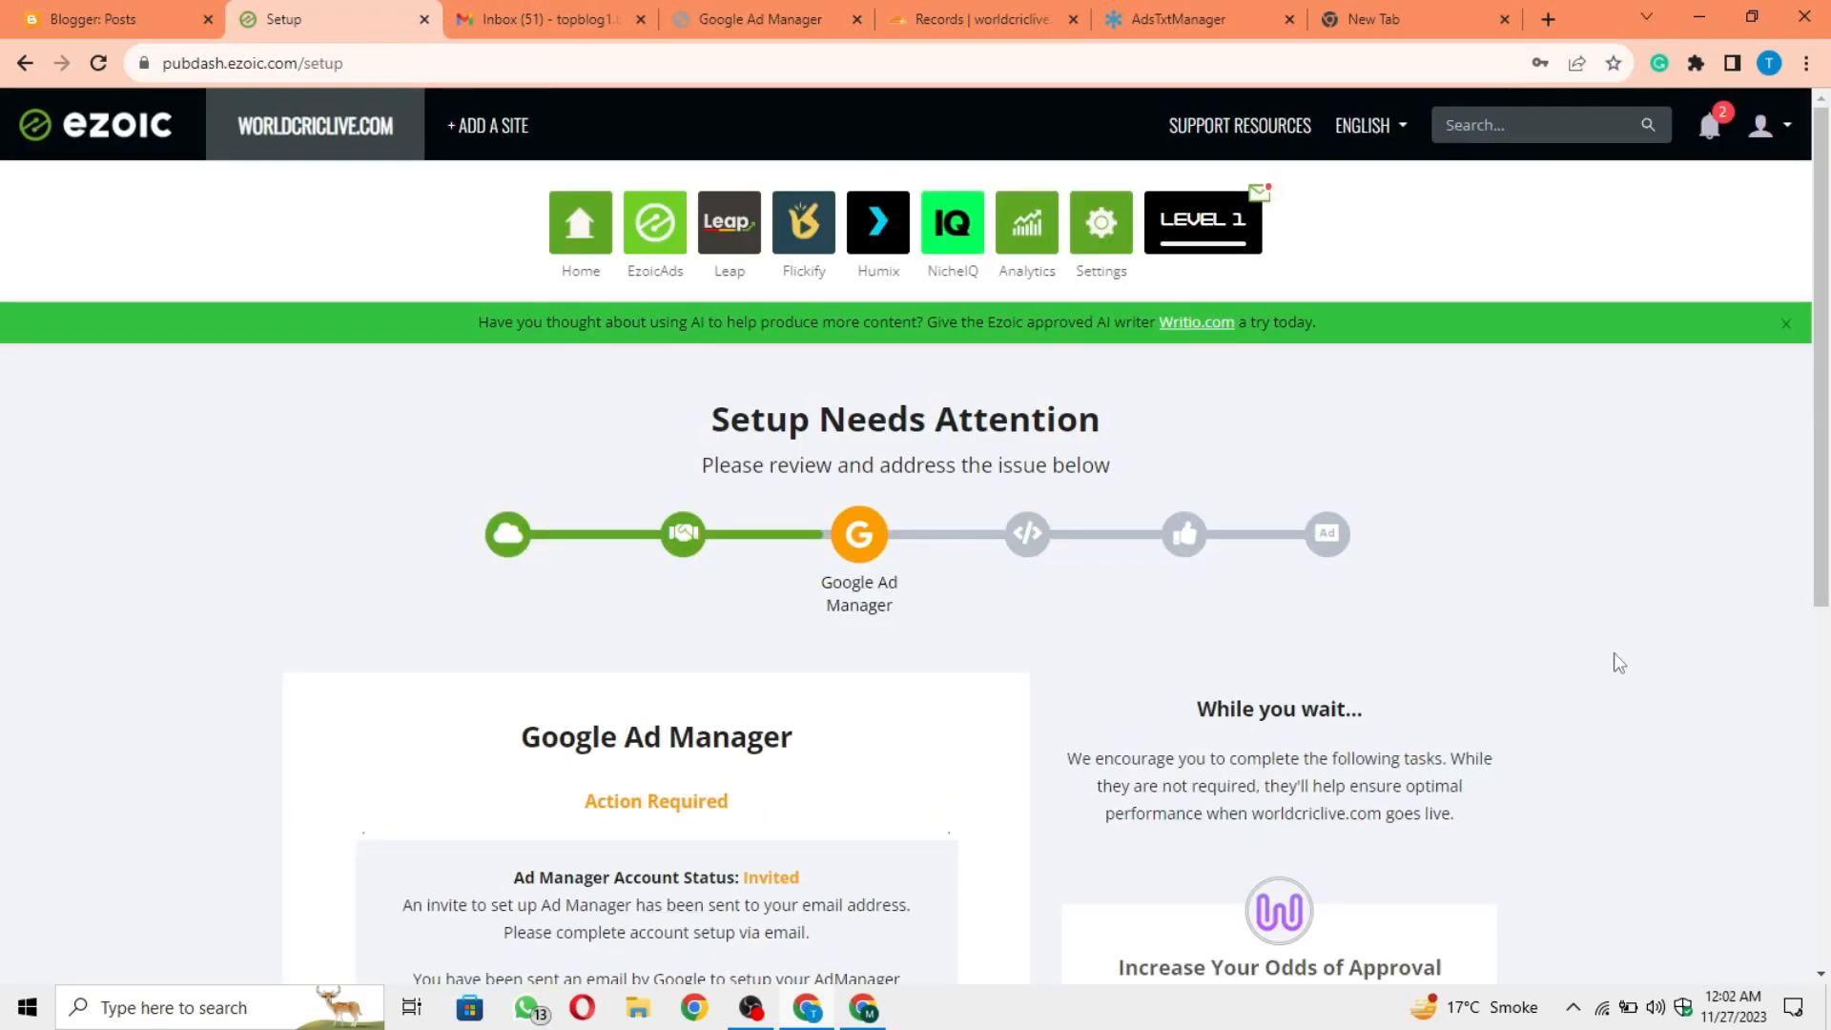